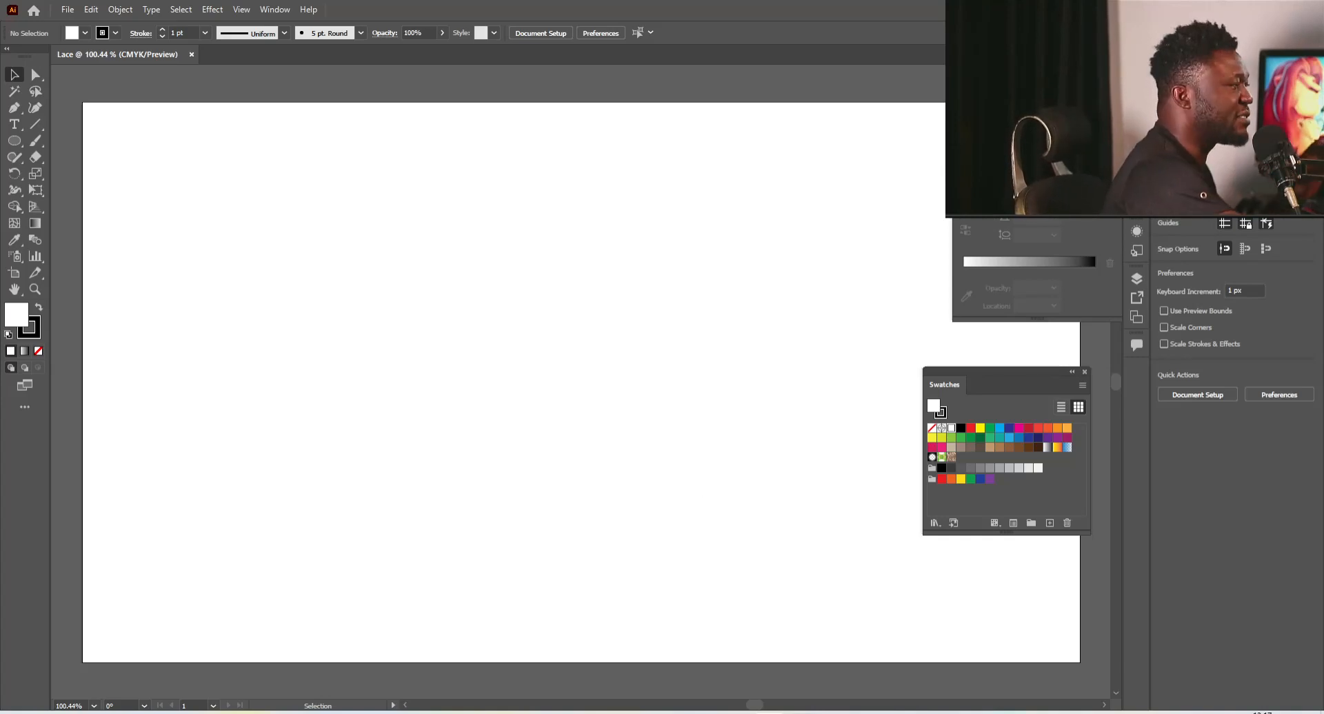
# Load the Lace_Swatches swatch library from the Sneaker_Lace folder
pyautogui.click(1080, 384)
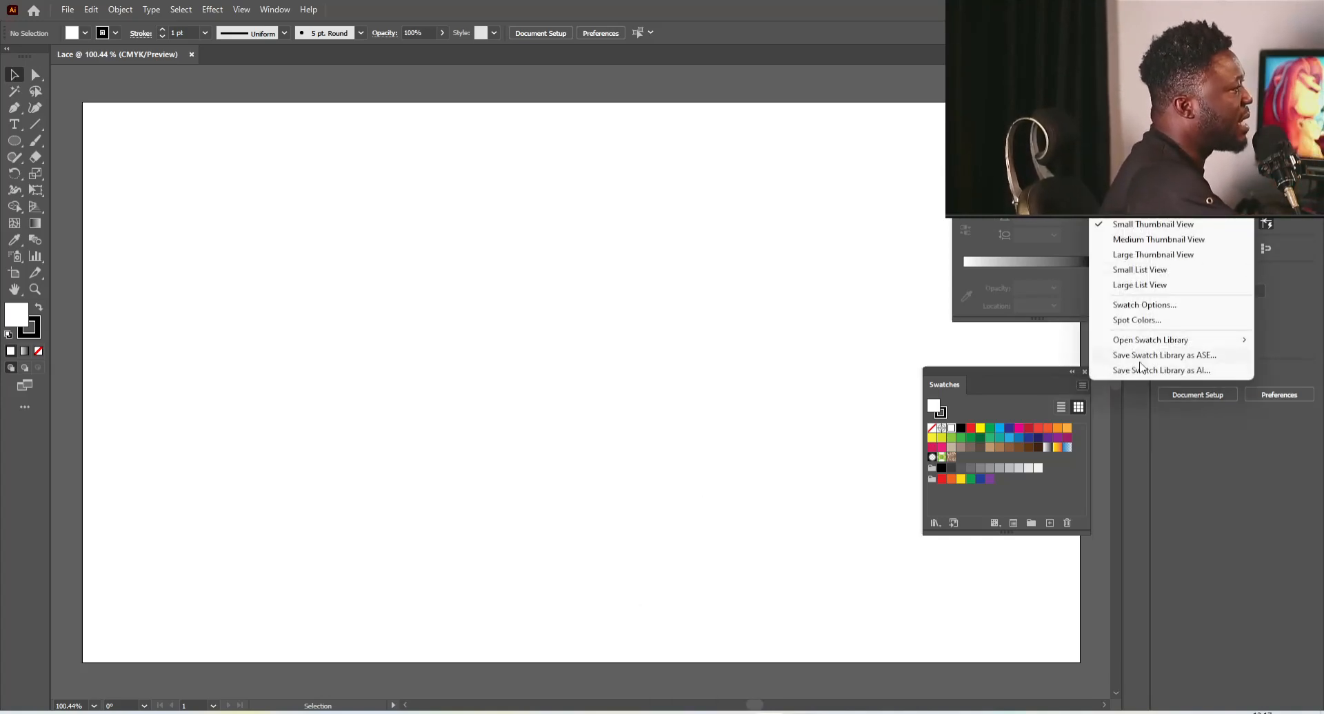
pyautogui.moveTo(1145, 346)
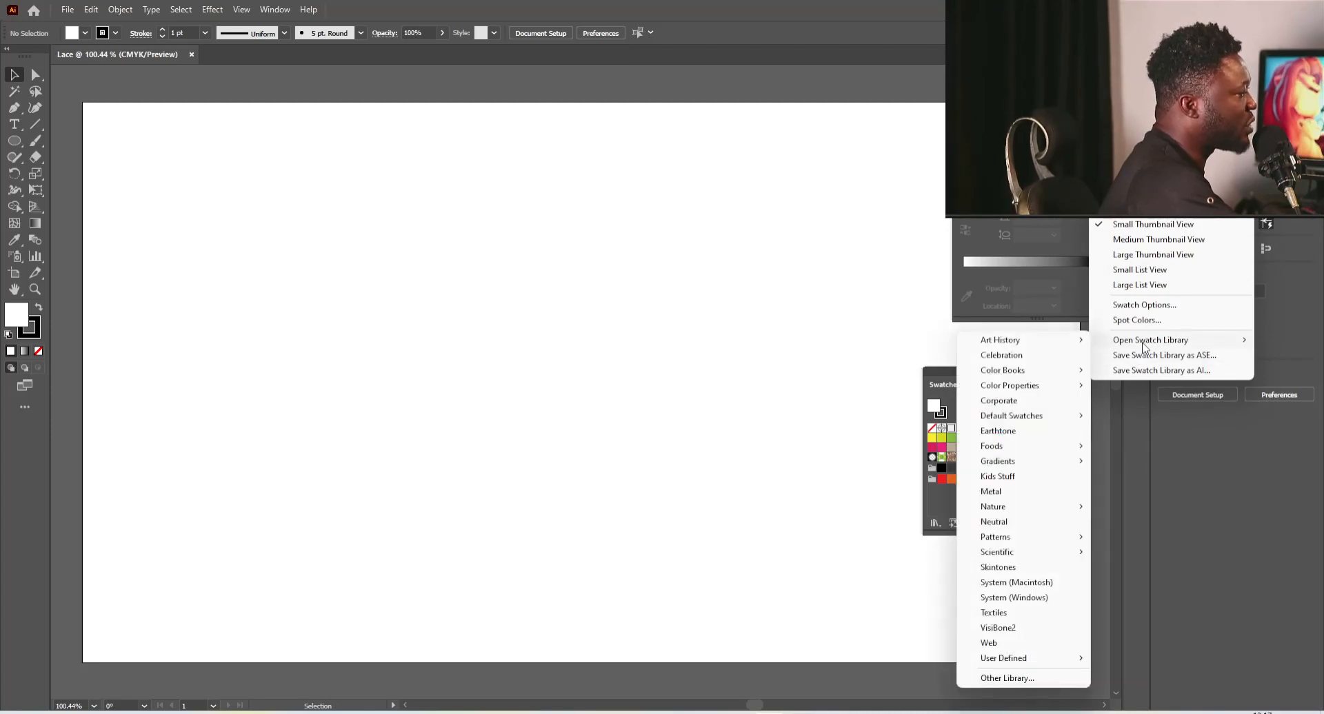
pyautogui.click(1007, 679)
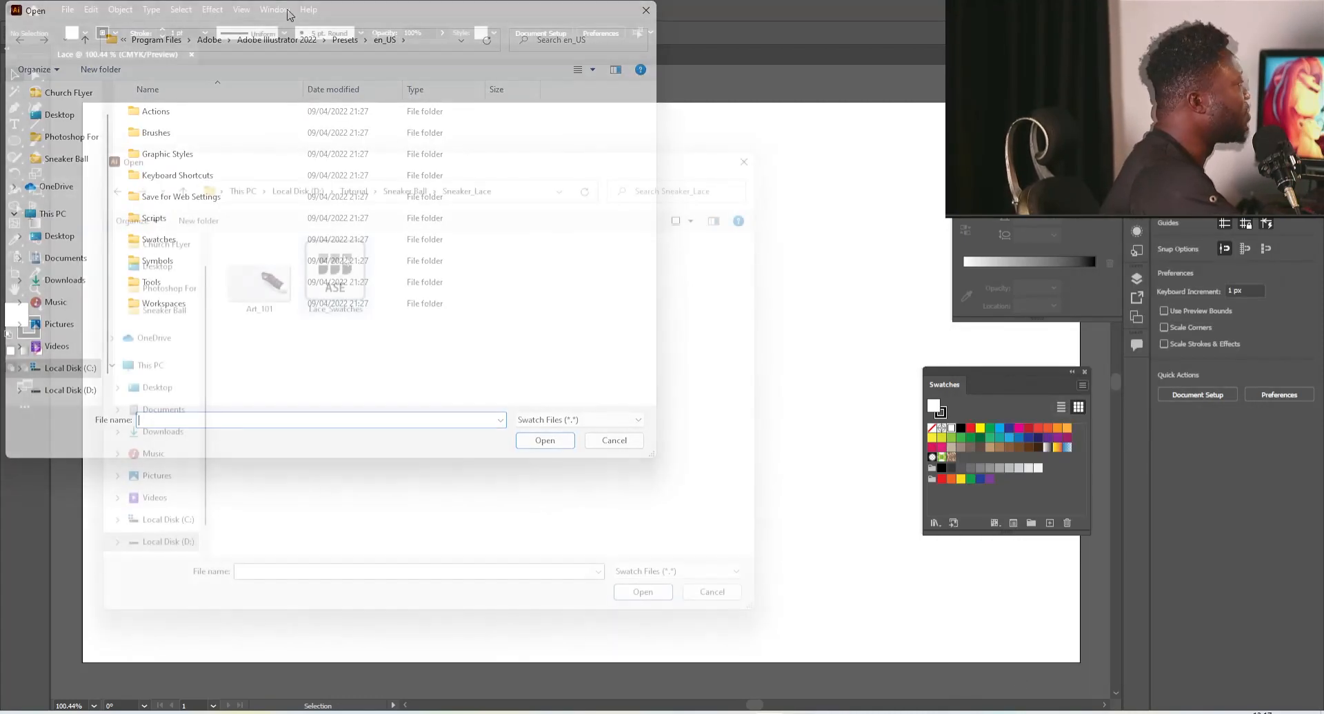
pyautogui.click(336, 272)
pyautogui.click(631, 590)
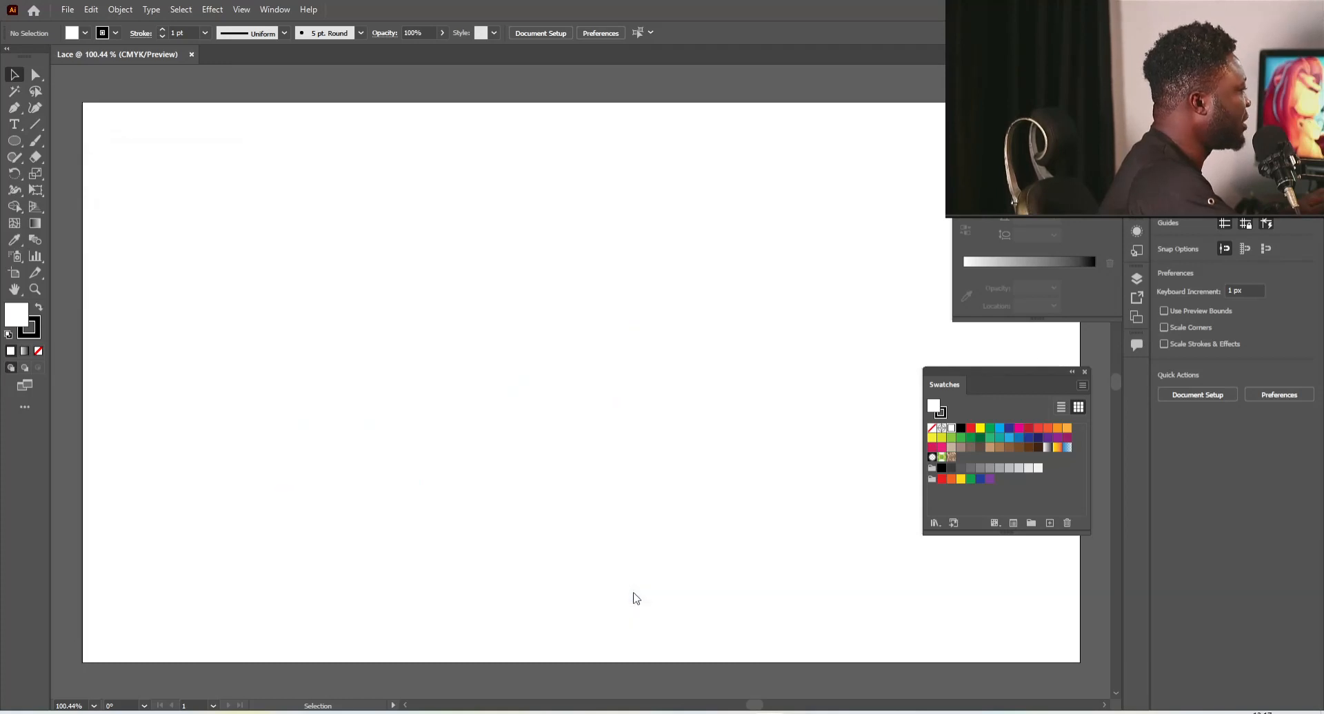
# Replace the default Swatches panel with Lace_Swatches and enlarge it to show all the swatch groups
pyautogui.moveTo(676, 334); pyautogui.dragTo(1046, 412)
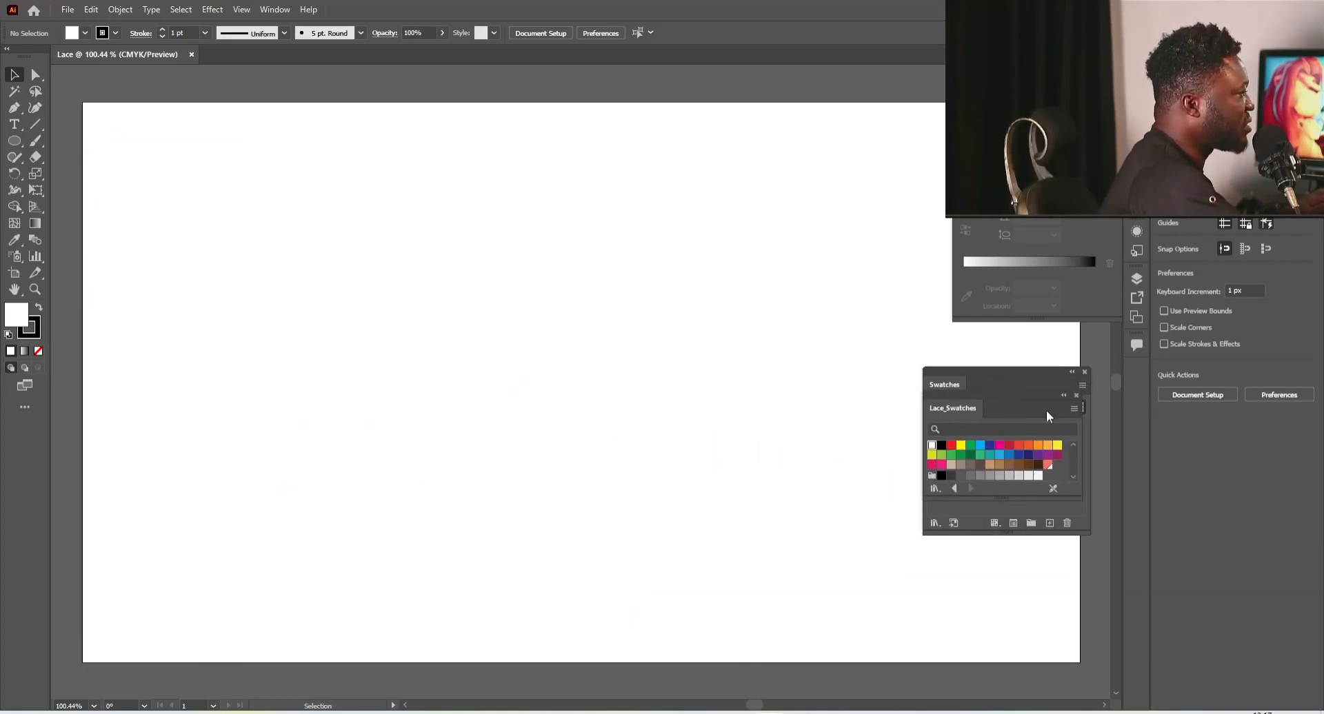
pyautogui.click(1084, 371)
pyautogui.moveTo(1010, 501); pyautogui.dragTo(1012, 592)
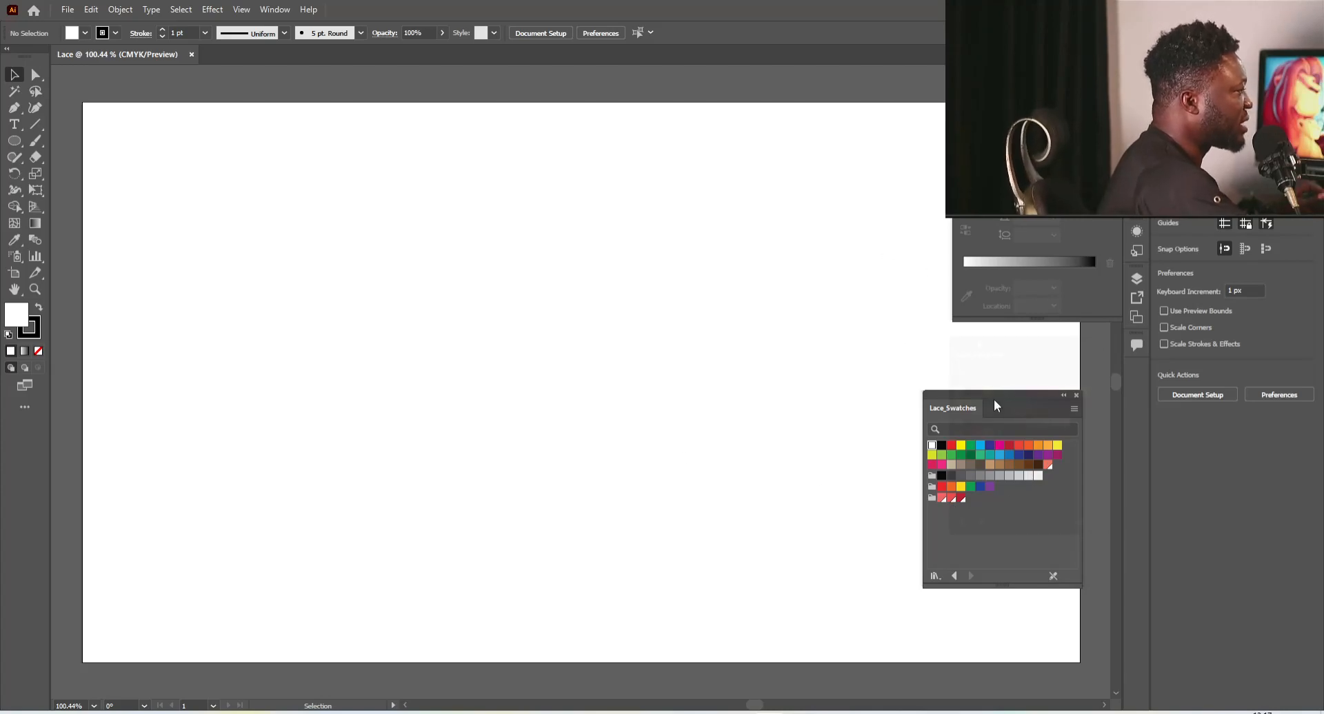
pyautogui.moveTo(995, 405); pyautogui.dragTo(1019, 352)
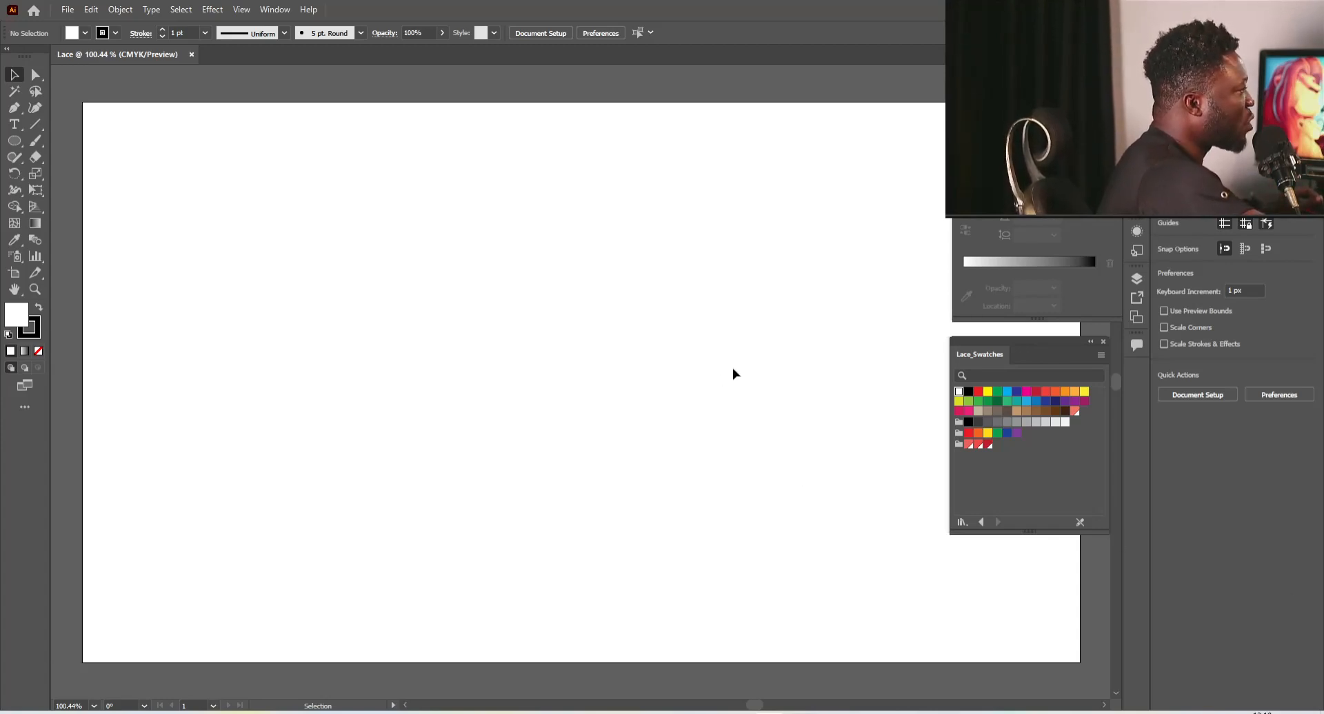
# Place the Art_101.jpg sneaker image over the whole artboard and open the Layers panel
pyautogui.click(374, 421)
pyautogui.moveTo(524, 358); pyautogui.dragTo(709, 329)
pyautogui.click(1137, 279)
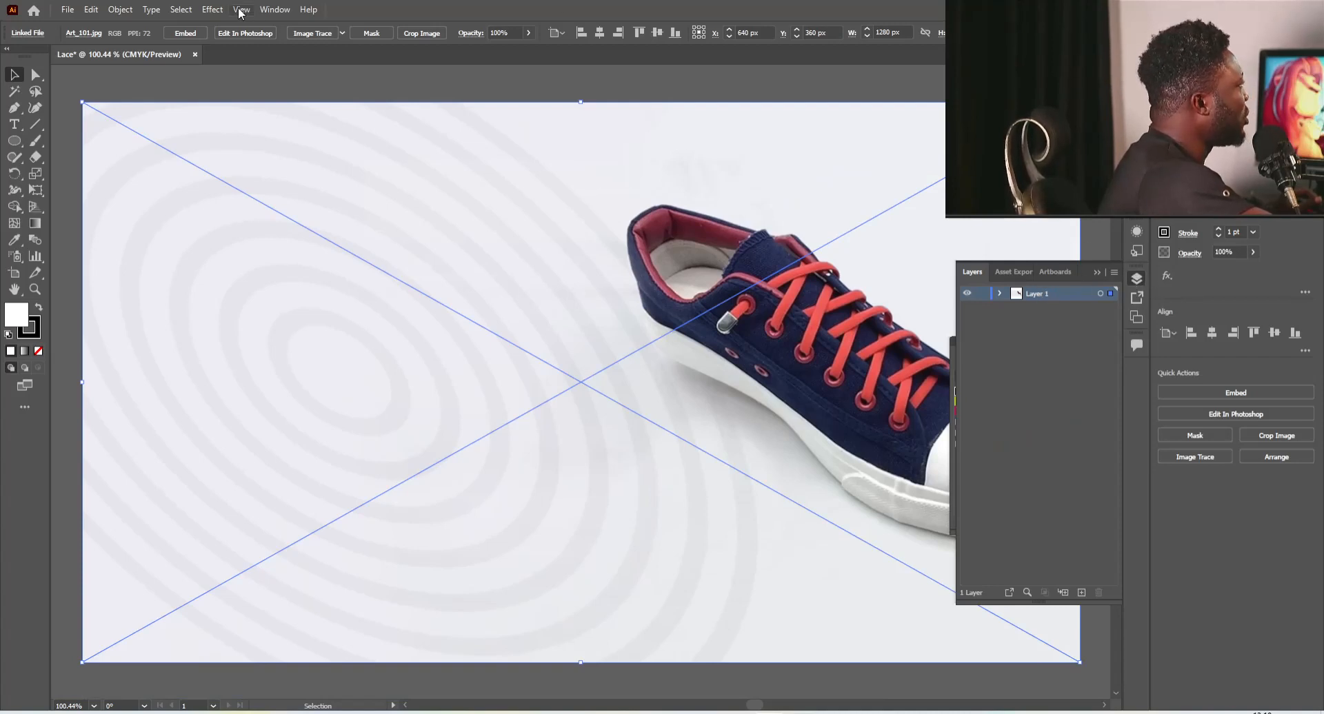
# Rearrange the floating panels so Lace_Swatches sits lower and the Gradient panel is beside it
pyautogui.click(274, 9)
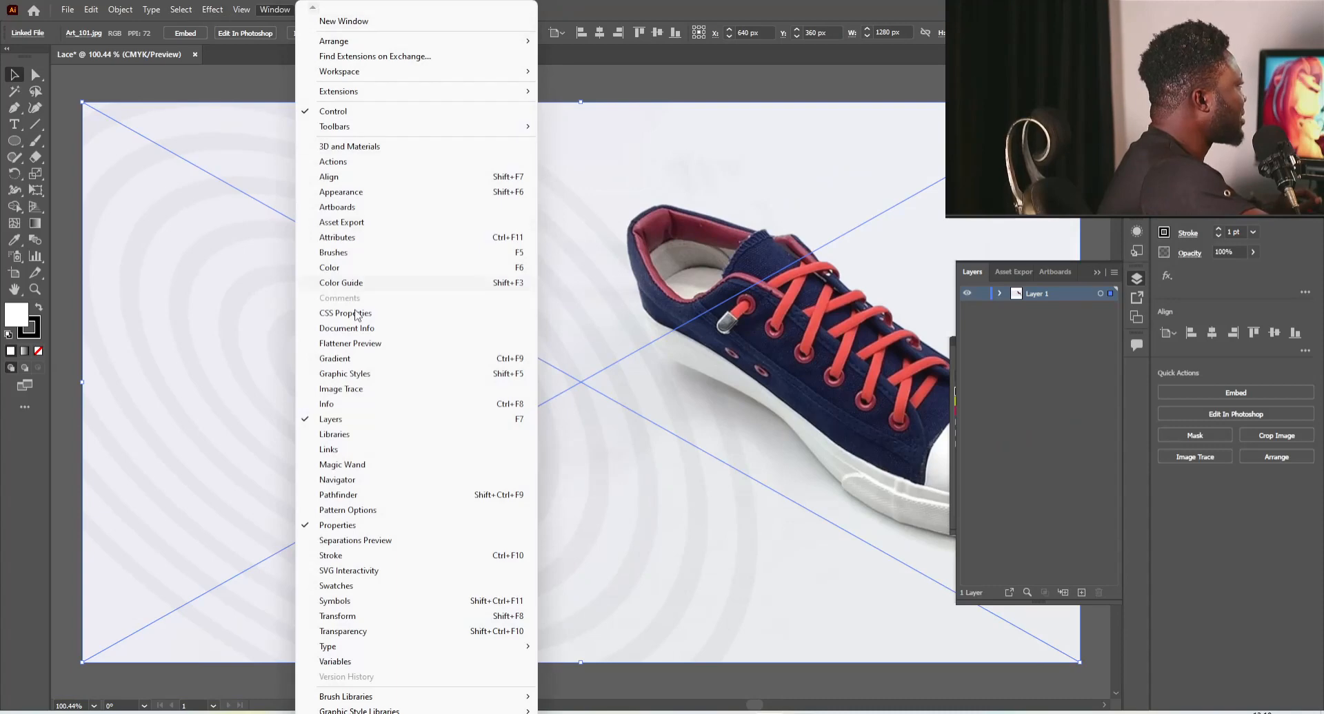
pyautogui.click(1105, 389)
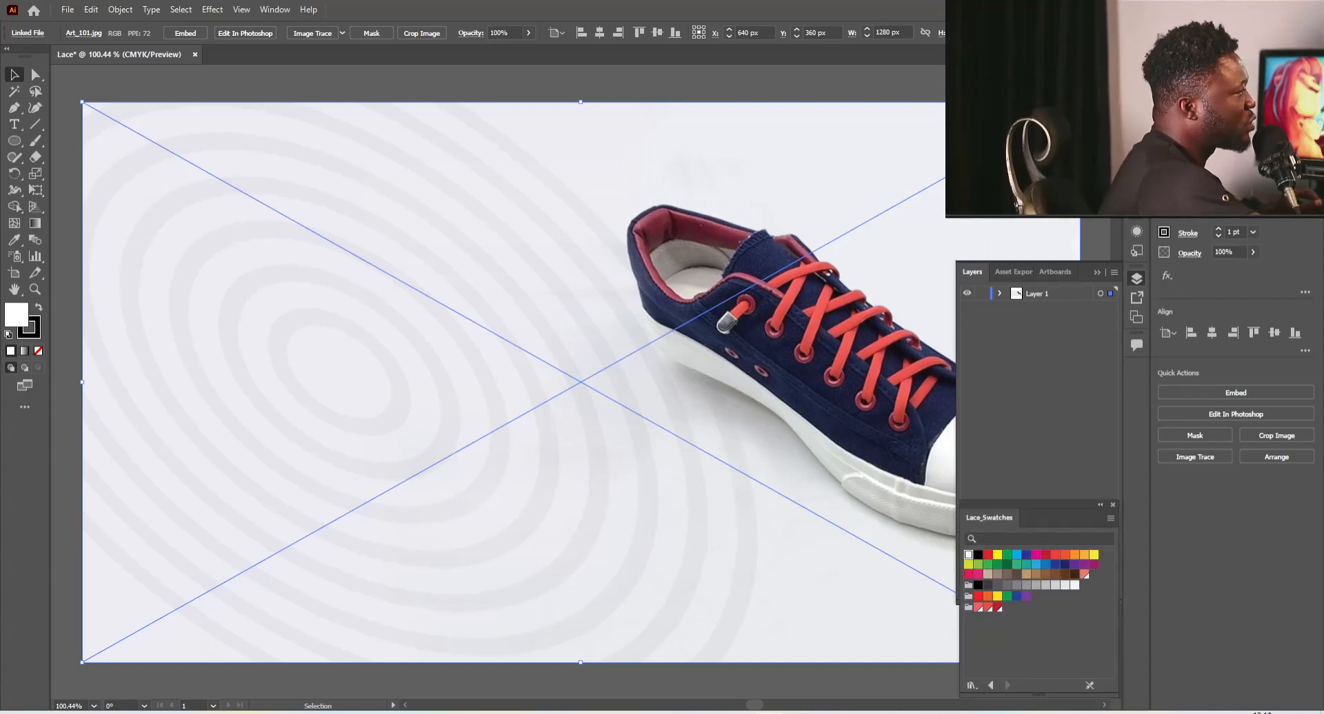
pyautogui.click(1136, 184)
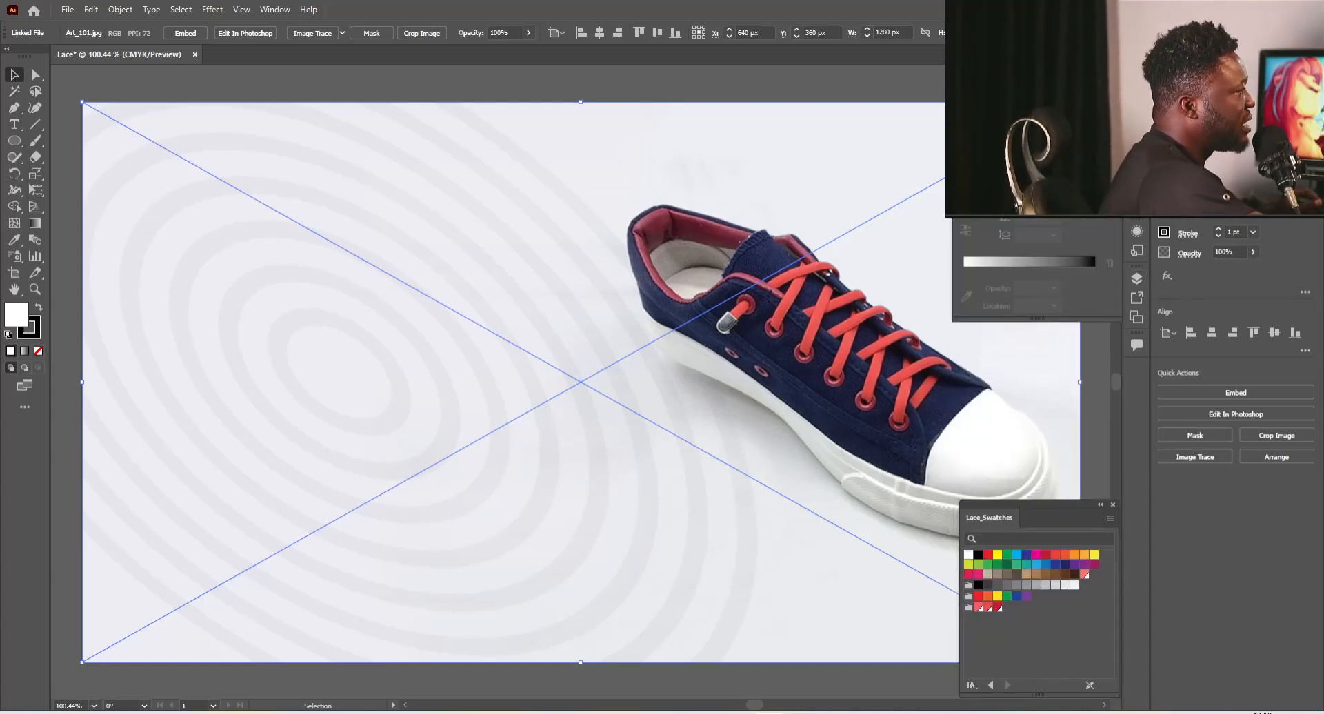
pyautogui.moveTo(979, 222); pyautogui.dragTo(812, 517)
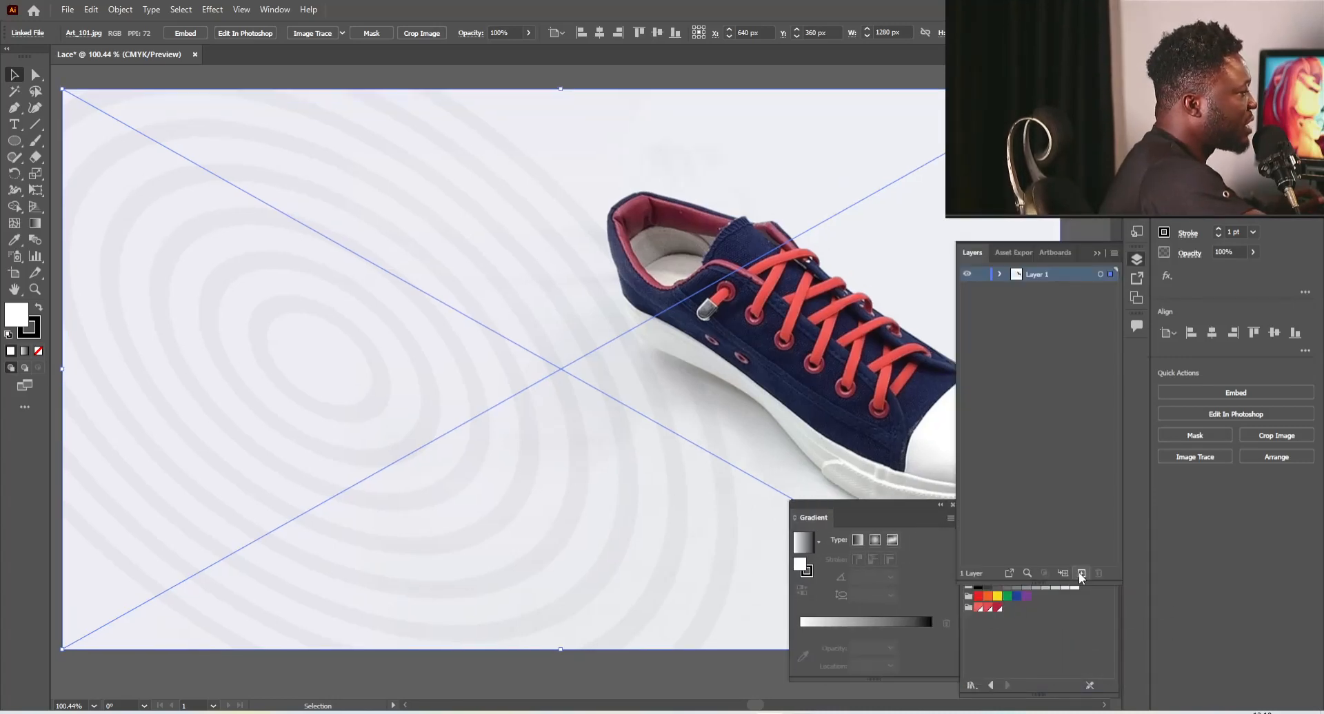
# Add a new layer above the sneaker image and lock the image's layer
pyautogui.click(1081, 574)
pyautogui.click(982, 289)
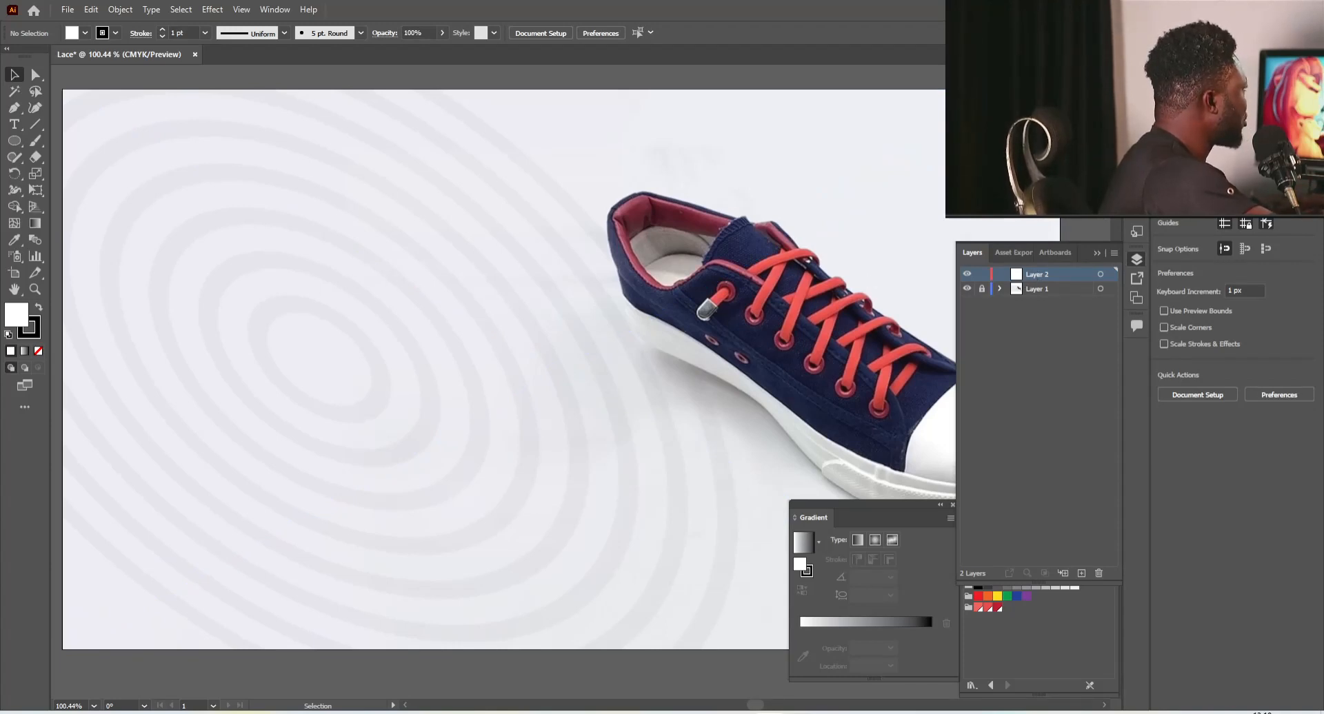
# Add the text "Snkr" on the new layer, beside the shoe, and enlarge it to about 259 pt
pyautogui.press('t')
pyautogui.moveTo(226, 314); pyautogui.dragTo(226, 314)
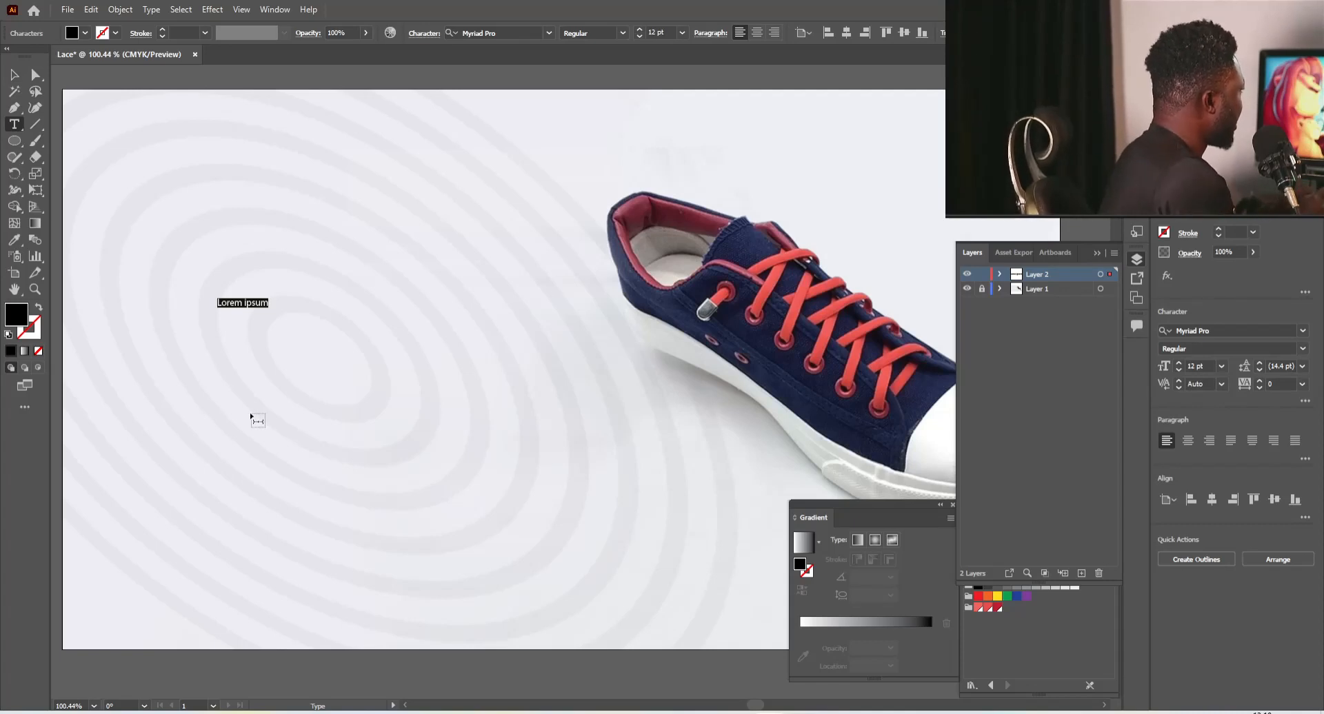
pyautogui.write('Sn')
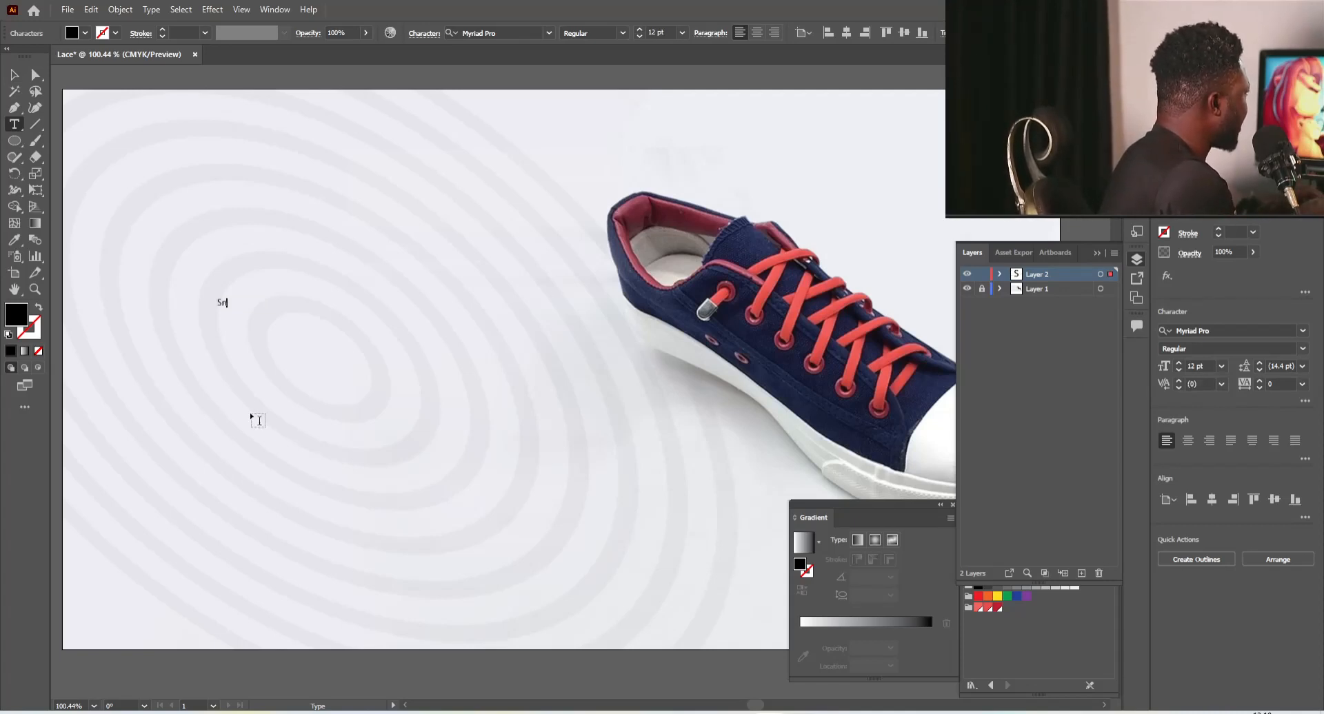
pyautogui.write('kr')
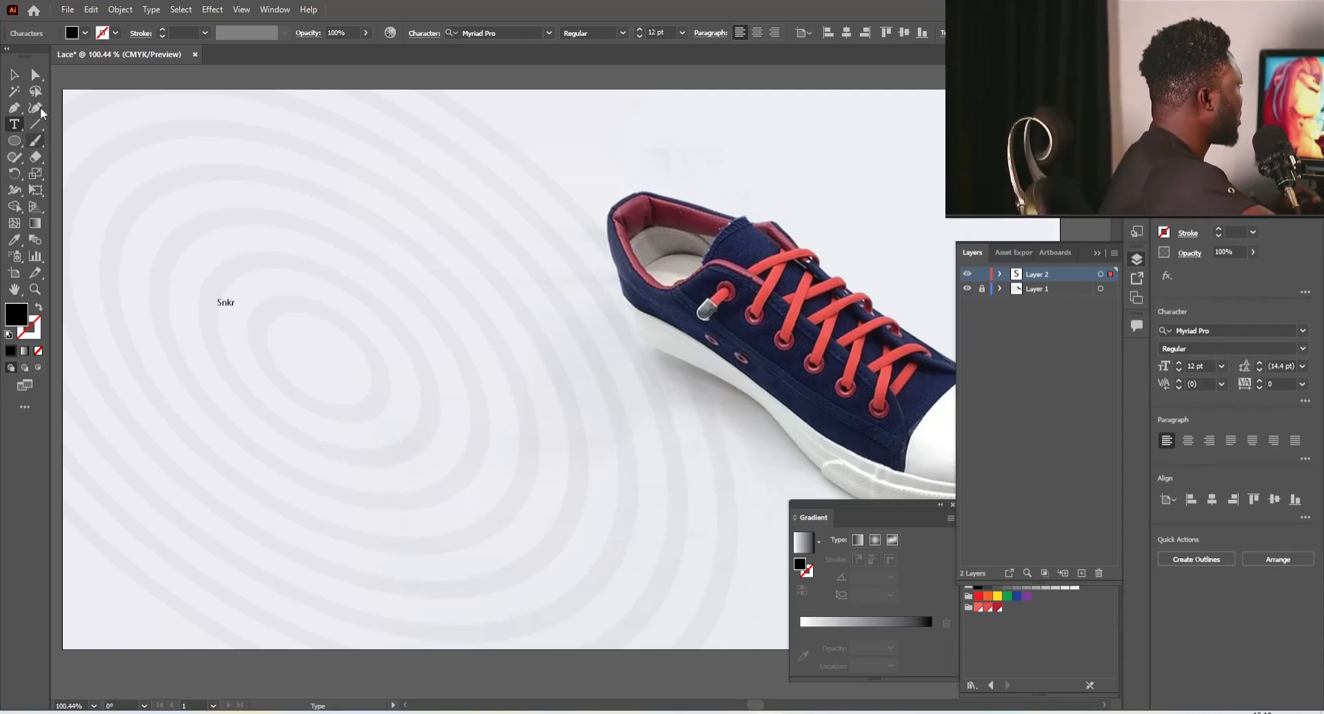
pyautogui.click(16, 75)
pyautogui.moveTo(237, 312); pyautogui.dragTo(593, 521)
# Duplicate the "Snkr" text just below the original and change the copy to "Ball"
pyautogui.moveTo(417, 387); pyautogui.dragTo(432, 481)
pyautogui.press('t')
pyautogui.click(434, 486)
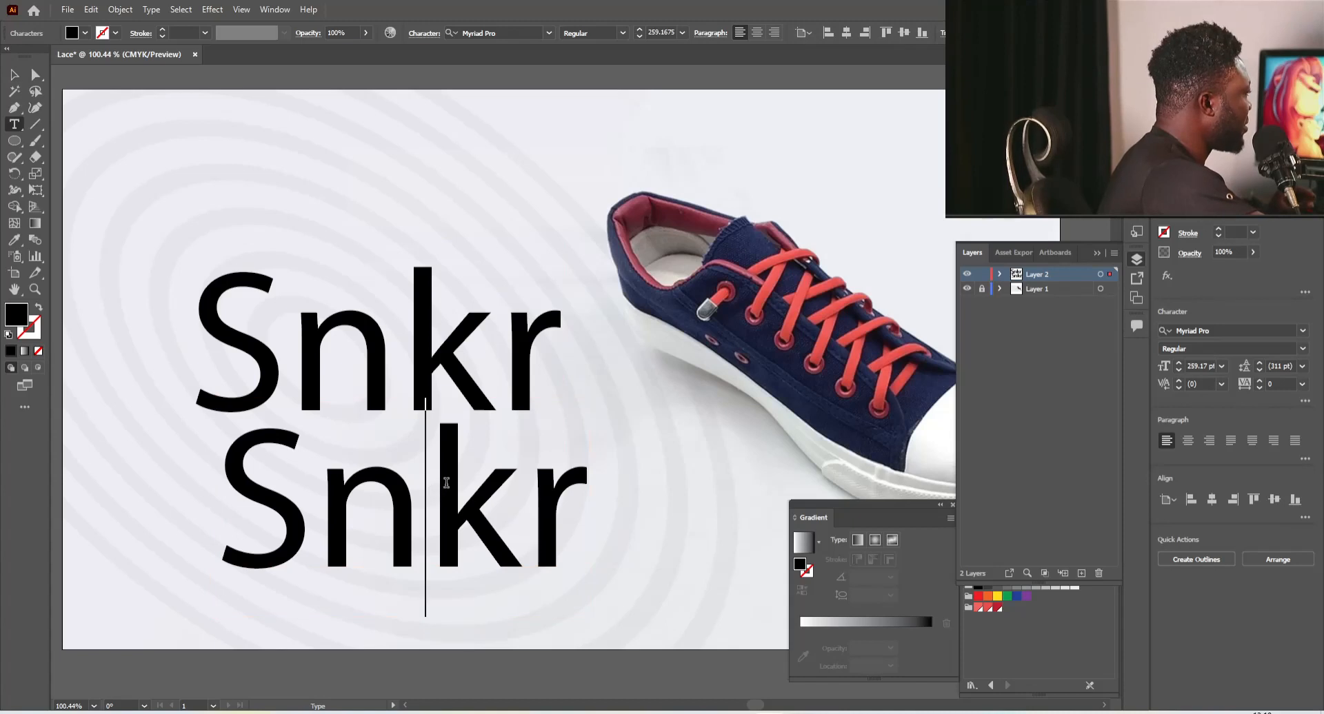
pyautogui.hotkey('ctrl', 'a')
pyautogui.write('Ball')
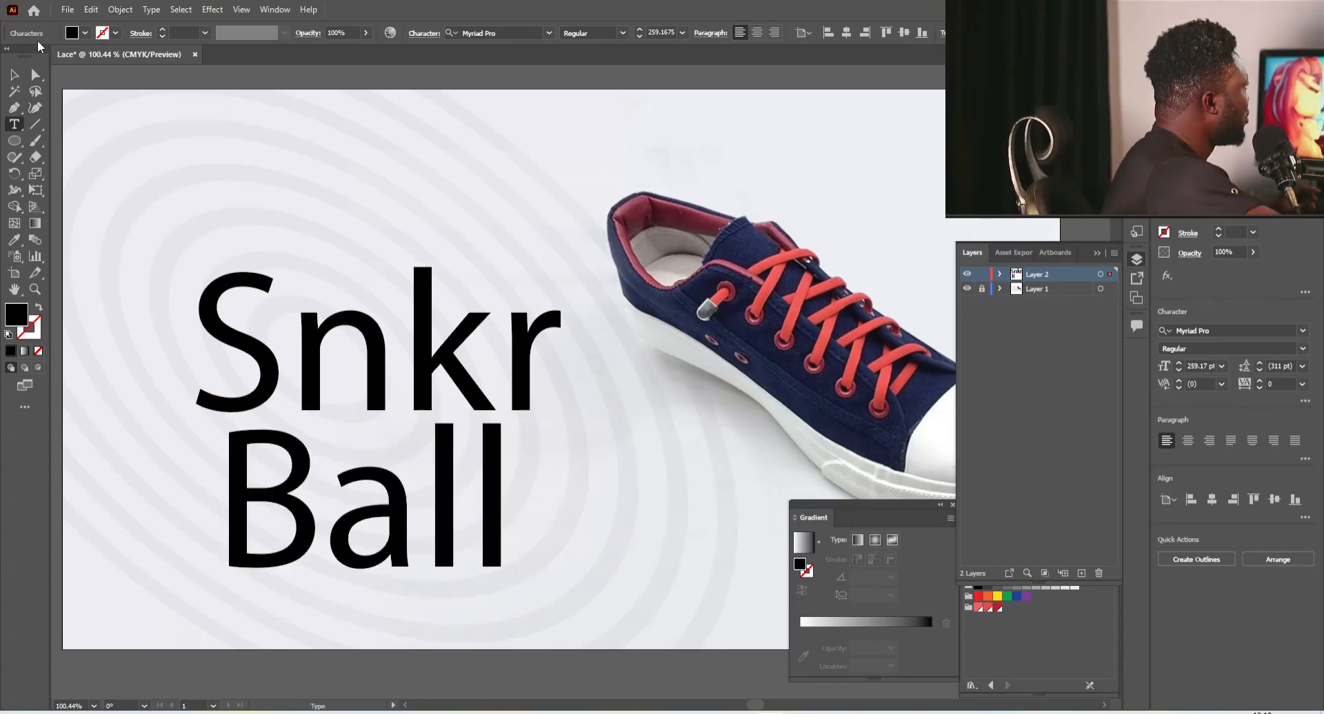
pyautogui.press('Escape')
# Set the font of both words to CharlettoScript
pyautogui.keyDown('shift'); pyautogui.click(351, 357); pyautogui.keyUp('shift')
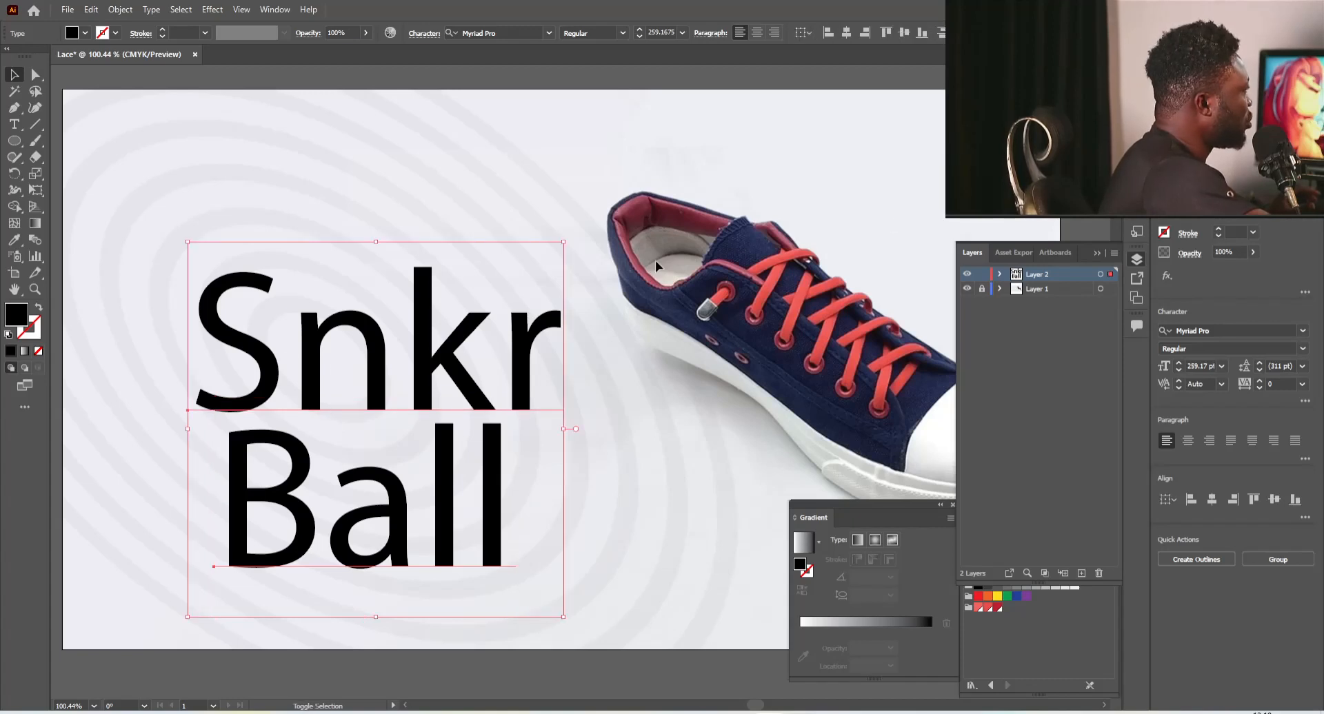
pyautogui.click(1214, 331)
pyautogui.write('char')
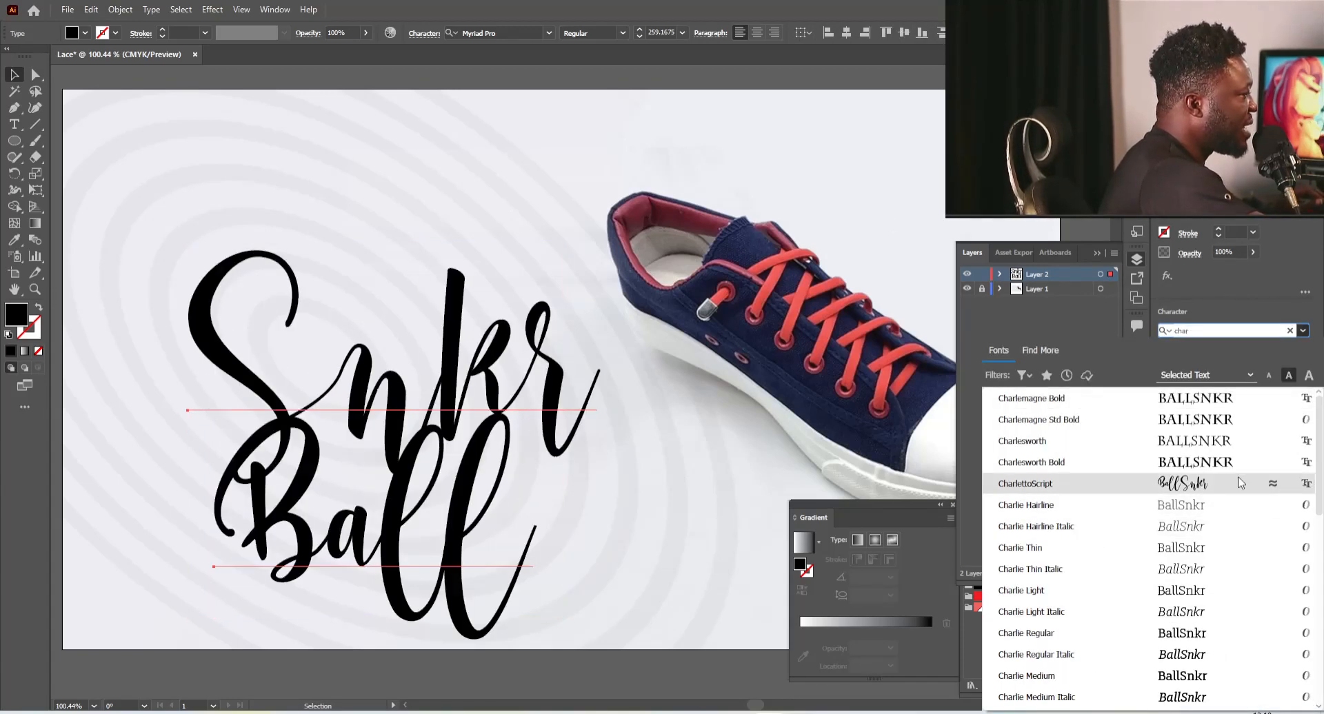
pyautogui.click(1234, 480)
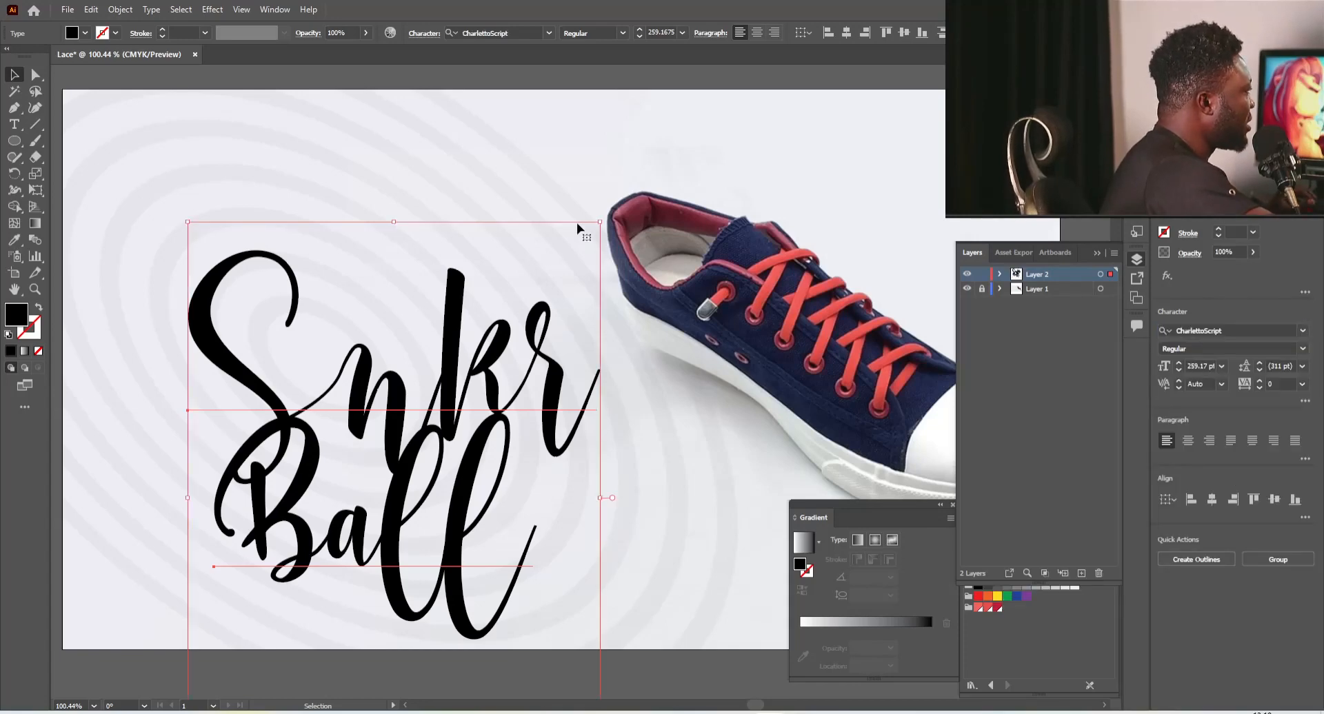
# Scale down both words, make "Ball" smaller than "Snkr", and tuck it closely beneath the first word
pyautogui.moveTo(601, 224); pyautogui.dragTo(540, 262)
pyautogui.moveTo(228, 321); pyautogui.dragTo(258, 358)
pyautogui.moveTo(370, 439); pyautogui.dragTo(399, 428)
pyautogui.moveTo(518, 625); pyautogui.dragTo(503, 614)
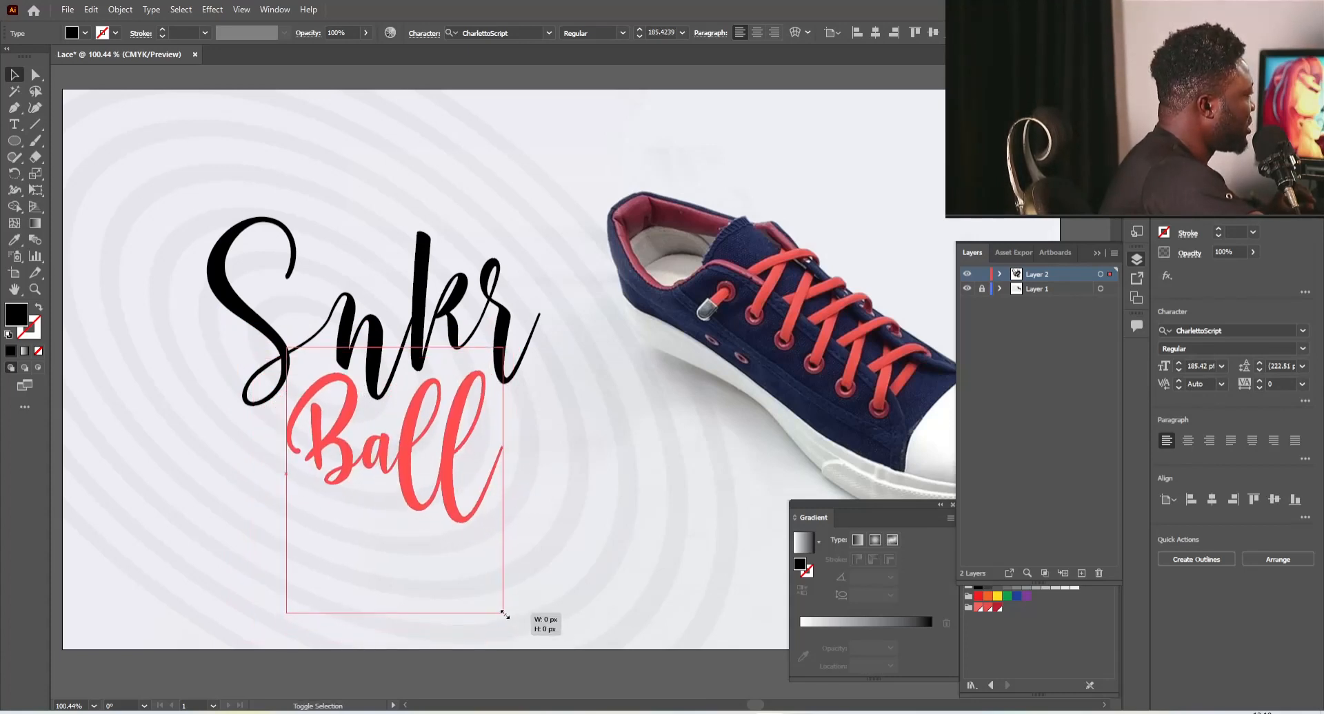
pyautogui.moveTo(442, 480); pyautogui.dragTo(452, 473)
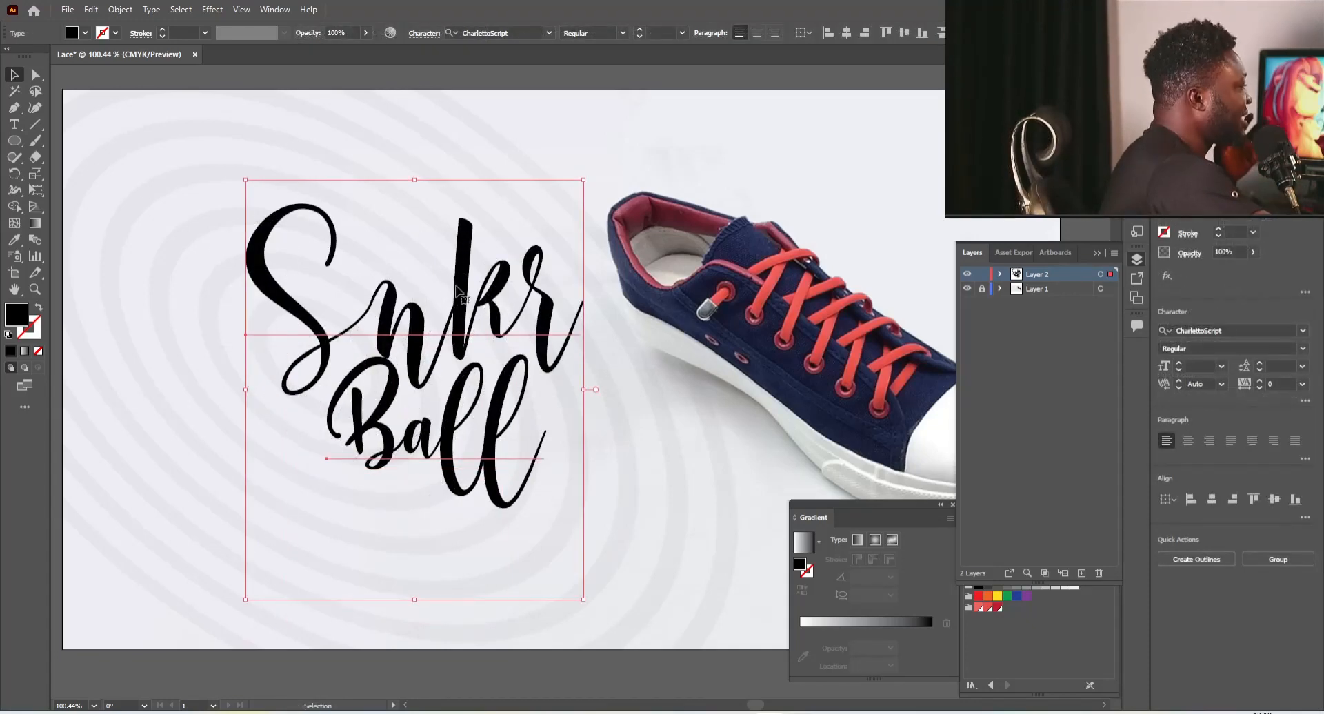
# Convert both words, "Snkr" and "Ball", to outlines
pyautogui.click(389, 518)
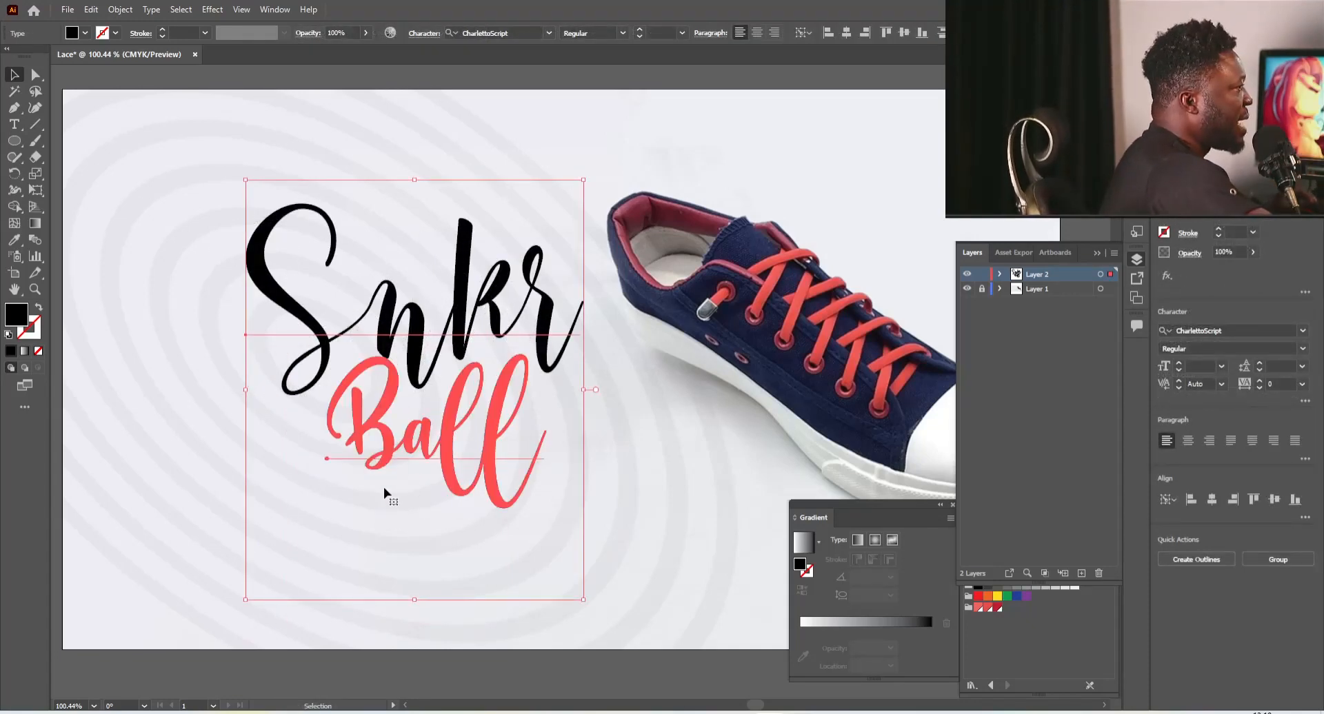
pyautogui.keyDown('shift'); pyautogui.click(287, 207); pyautogui.keyUp('shift')
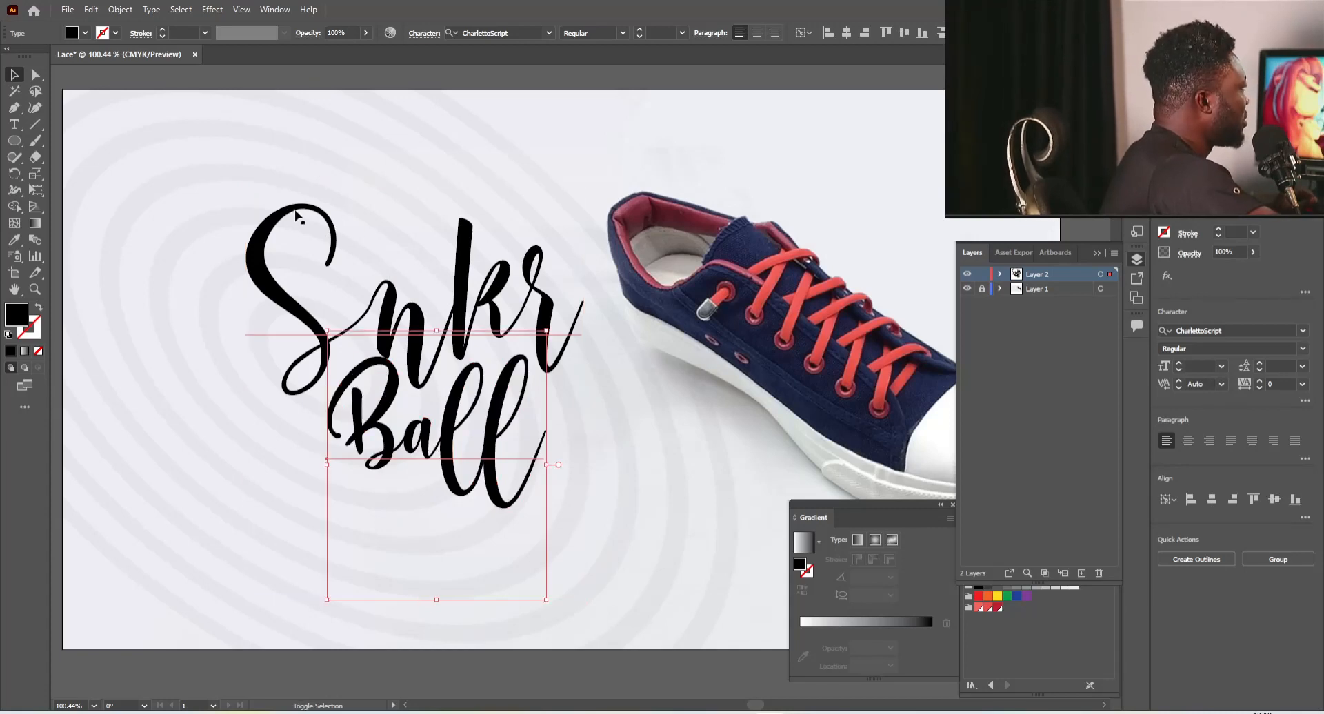
pyautogui.keyDown('shift'); pyautogui.click(287, 208); pyautogui.keyUp('shift')
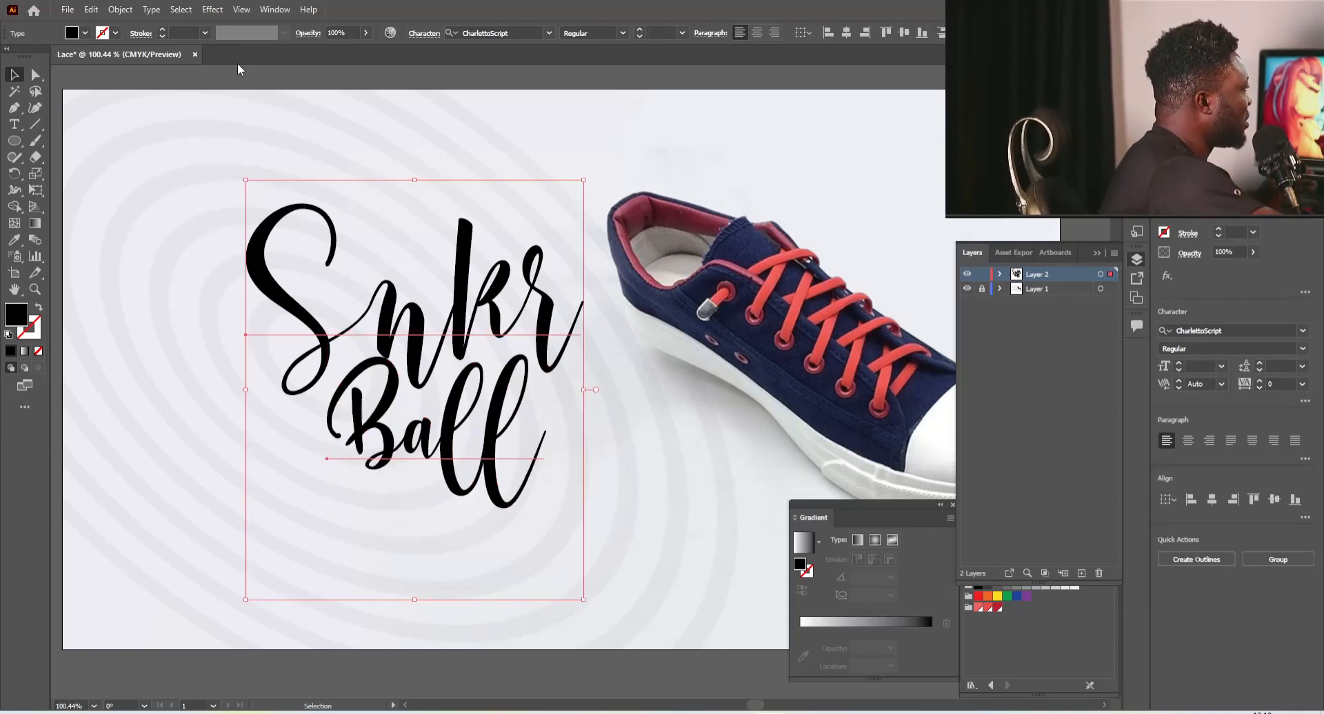
pyautogui.click(152, 10)
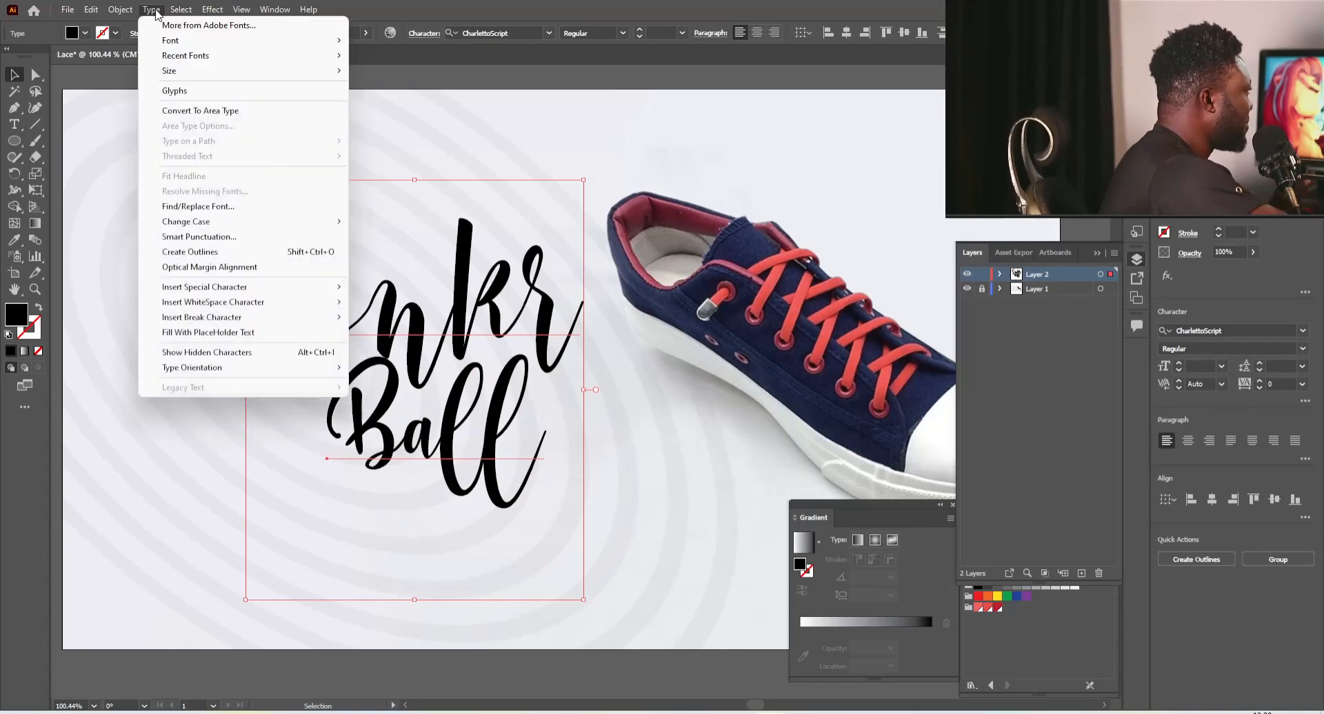
pyautogui.click(225, 252)
pyautogui.click(710, 495)
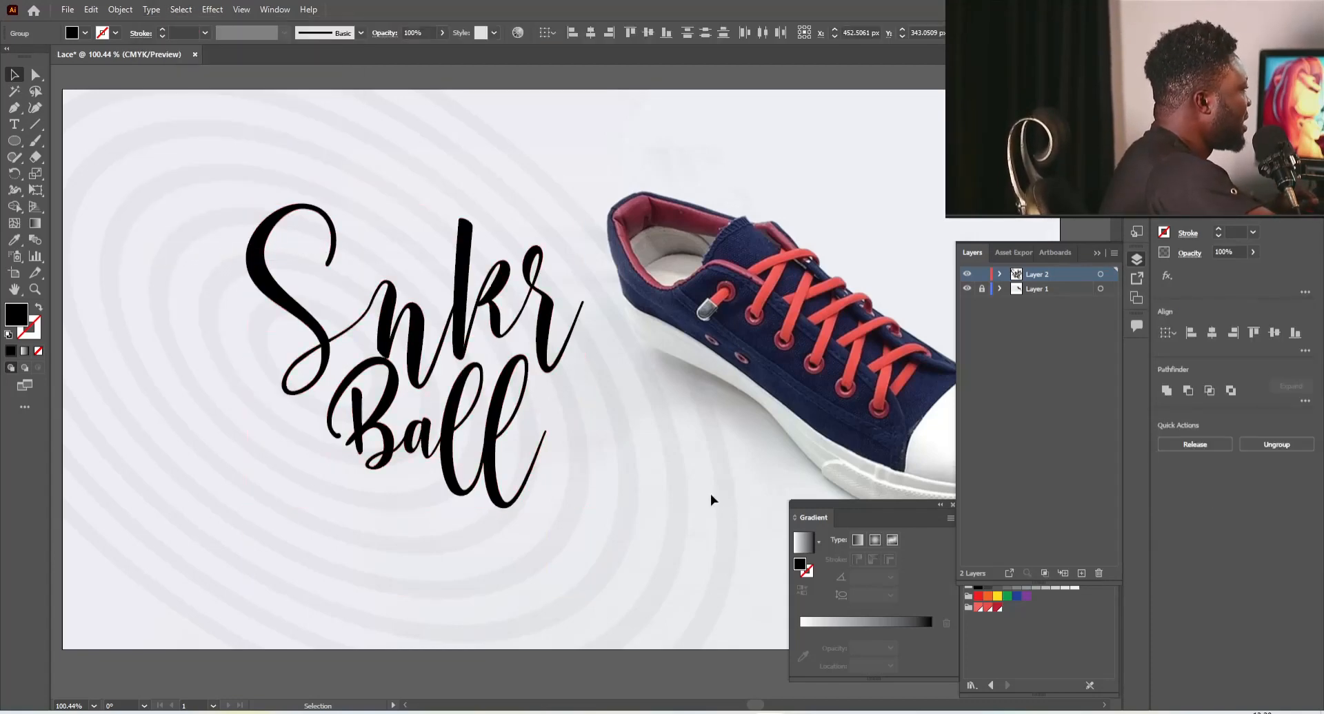
# Skew the outlined lettering horizontally with the Free Transform tool so that its strokes slant backwards
pyautogui.scroll(2, 455, 434)
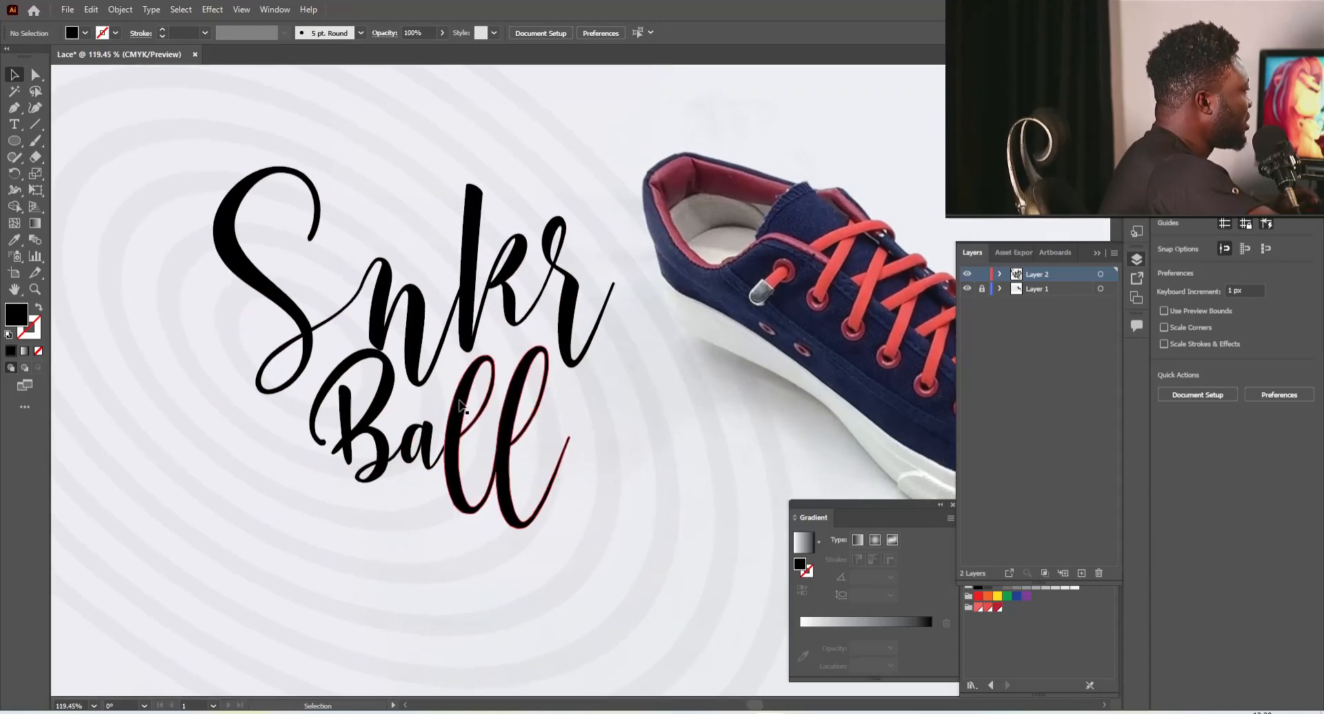
pyautogui.click(455, 435)
pyautogui.scroll(-2, 380, 331)
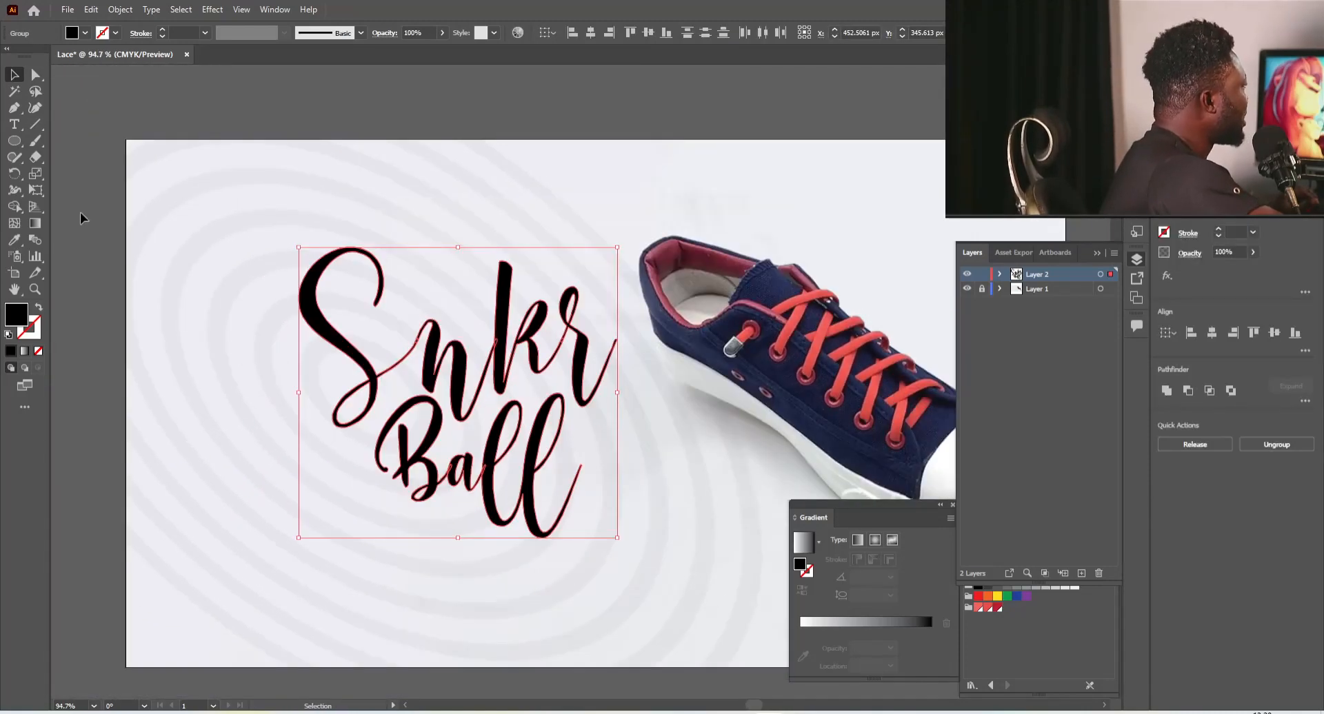
pyautogui.click(39, 192)
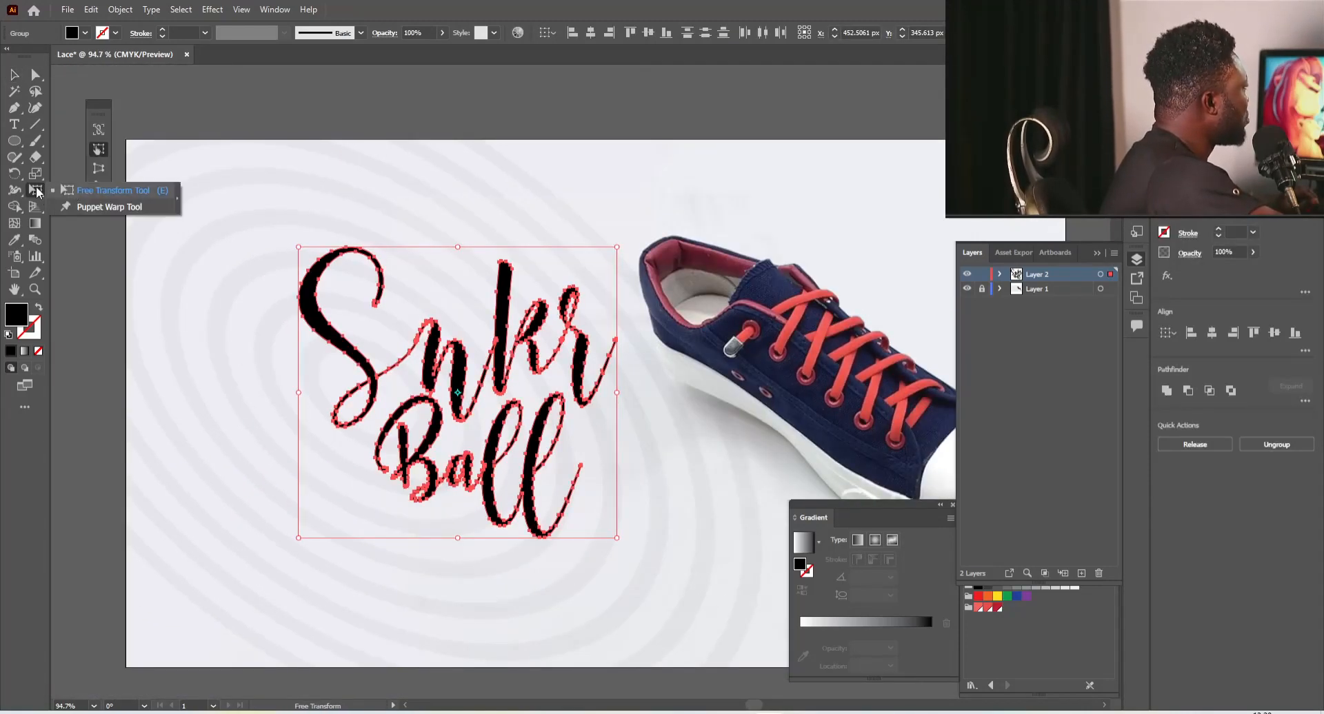
pyautogui.click(36, 188)
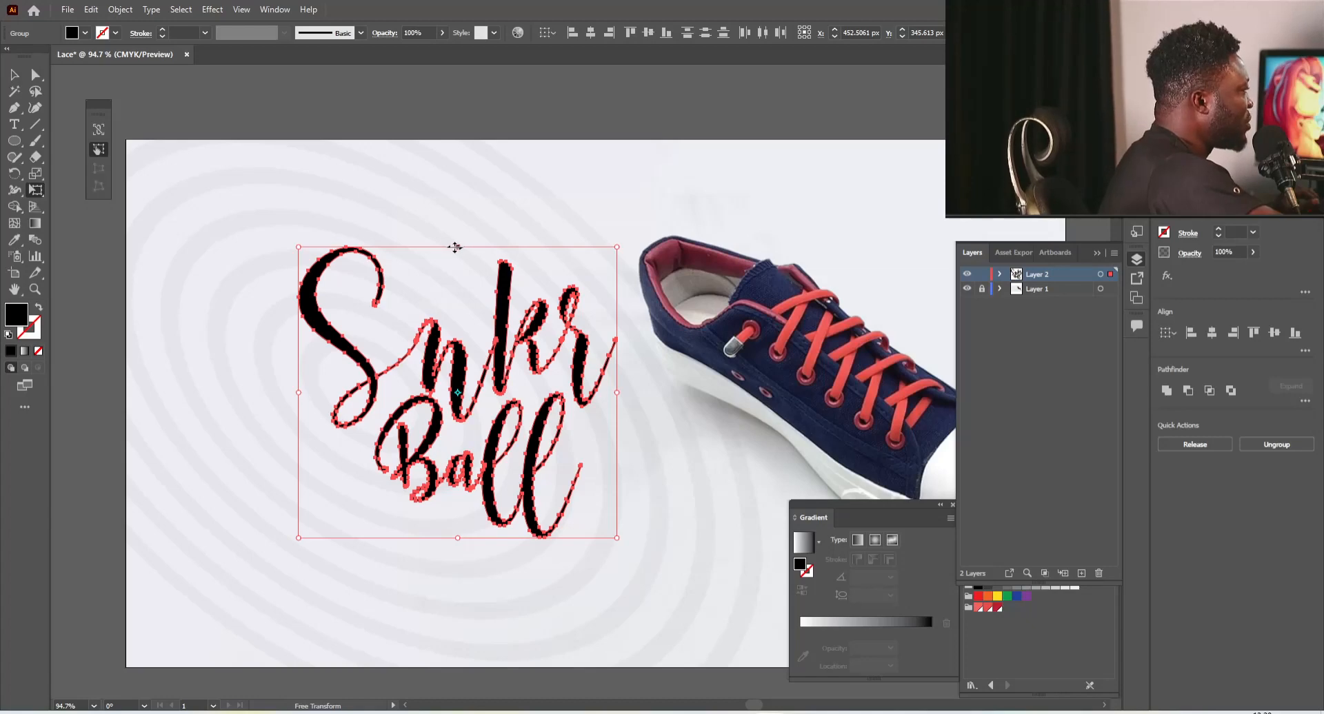
pyautogui.moveTo(454, 247); pyautogui.dragTo(375, 247)
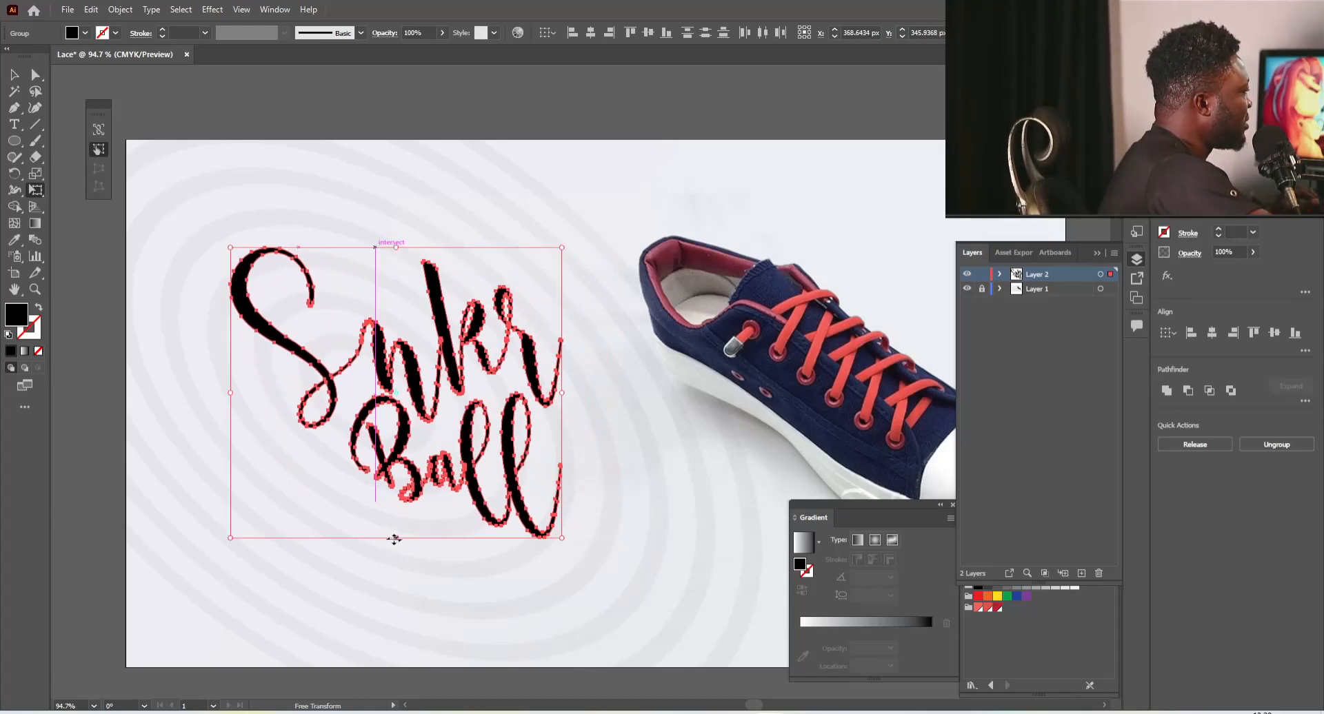
# Try a stronger skew from the lettering's lower edge, undo it, and move the lettering closer to the shoe
pyautogui.moveTo(394, 539); pyautogui.dragTo(472, 535)
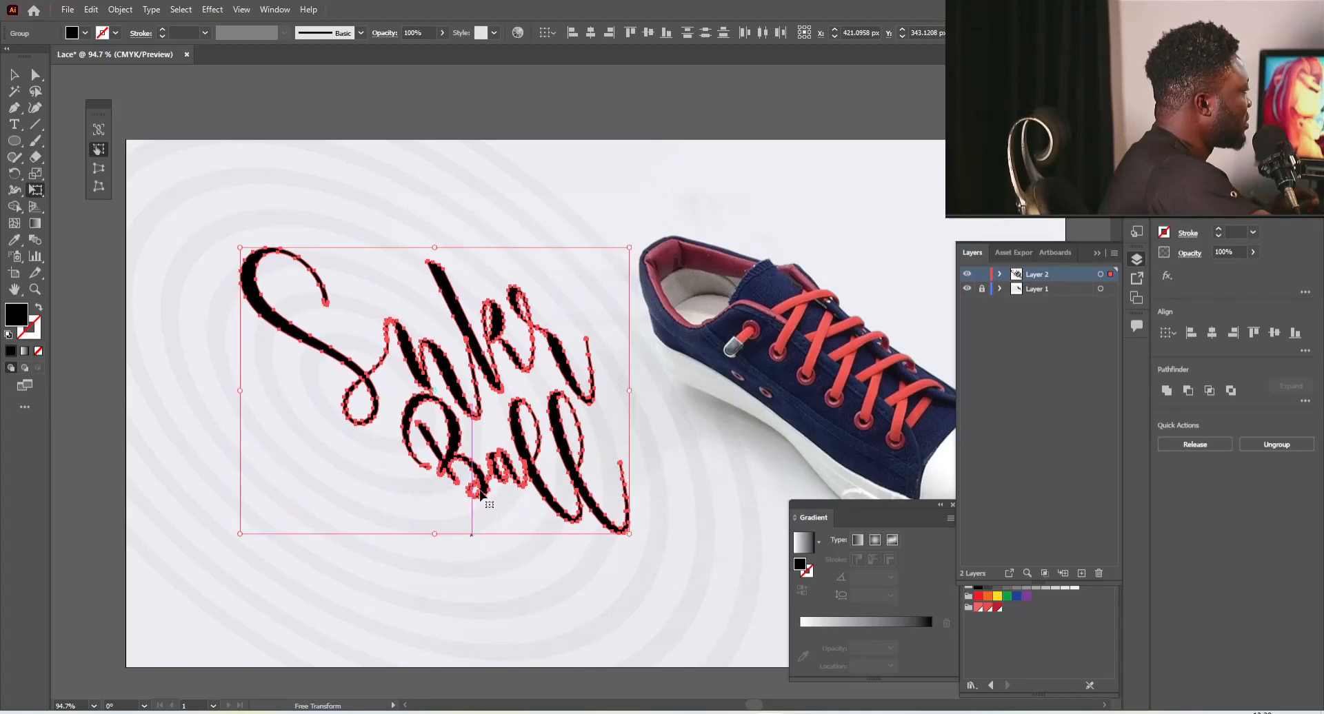
pyautogui.hotkey('ctrl', 'z')
pyautogui.moveTo(473, 367); pyautogui.dragTo(548, 380)
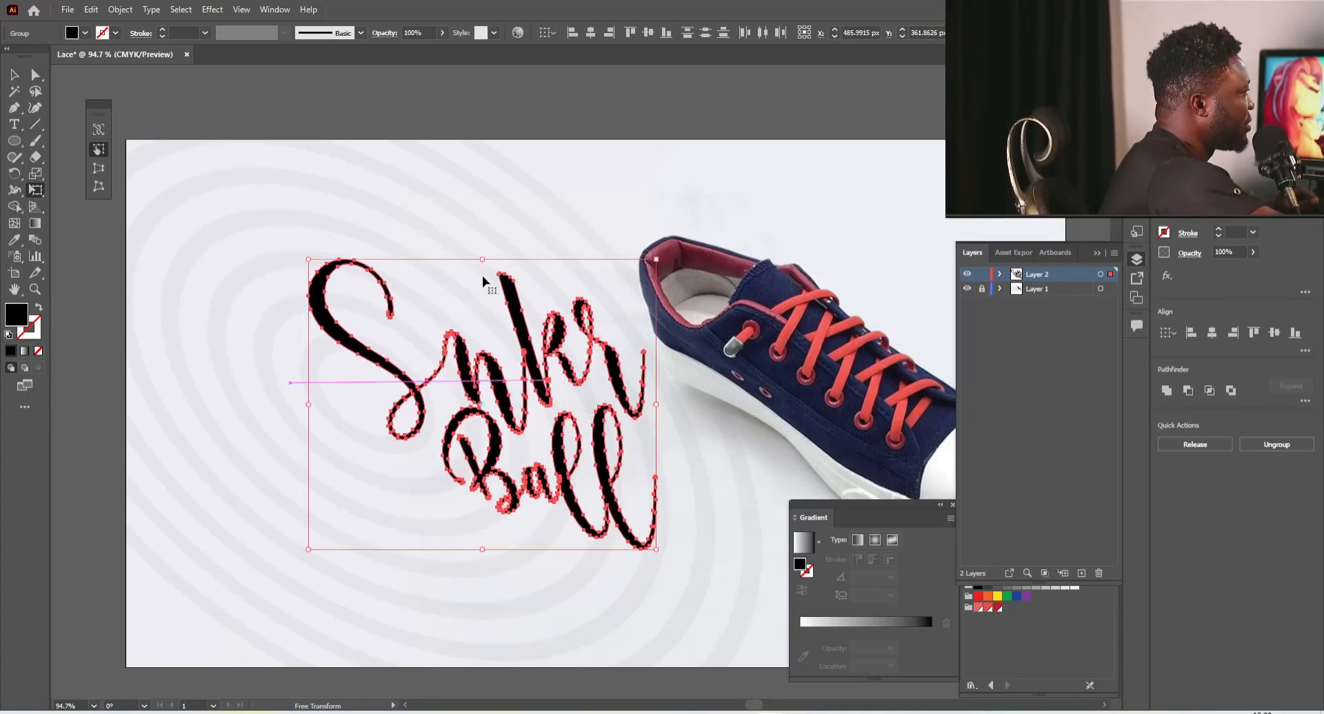
# Skew the outlined lettering further backwards from its upper edge so that both words slope down towards the shoe
pyautogui.moveTo(481, 261); pyautogui.dragTo(422, 265)
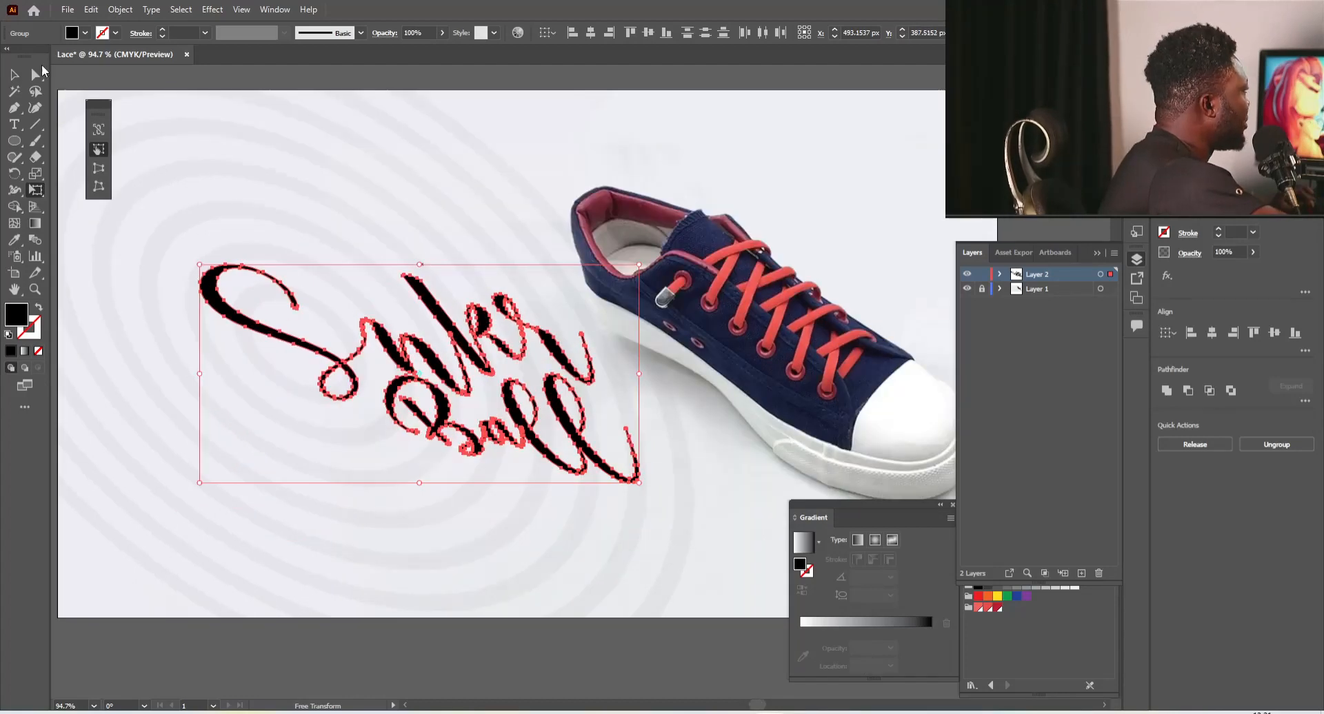
pyautogui.click(18, 75)
pyautogui.click(617, 558)
pyautogui.moveTo(579, 520)
pyautogui.mouseDown()
pyautogui.moveTo(582, 437)
pyautogui.moveTo(588, 503)
pyautogui.mouseUp()
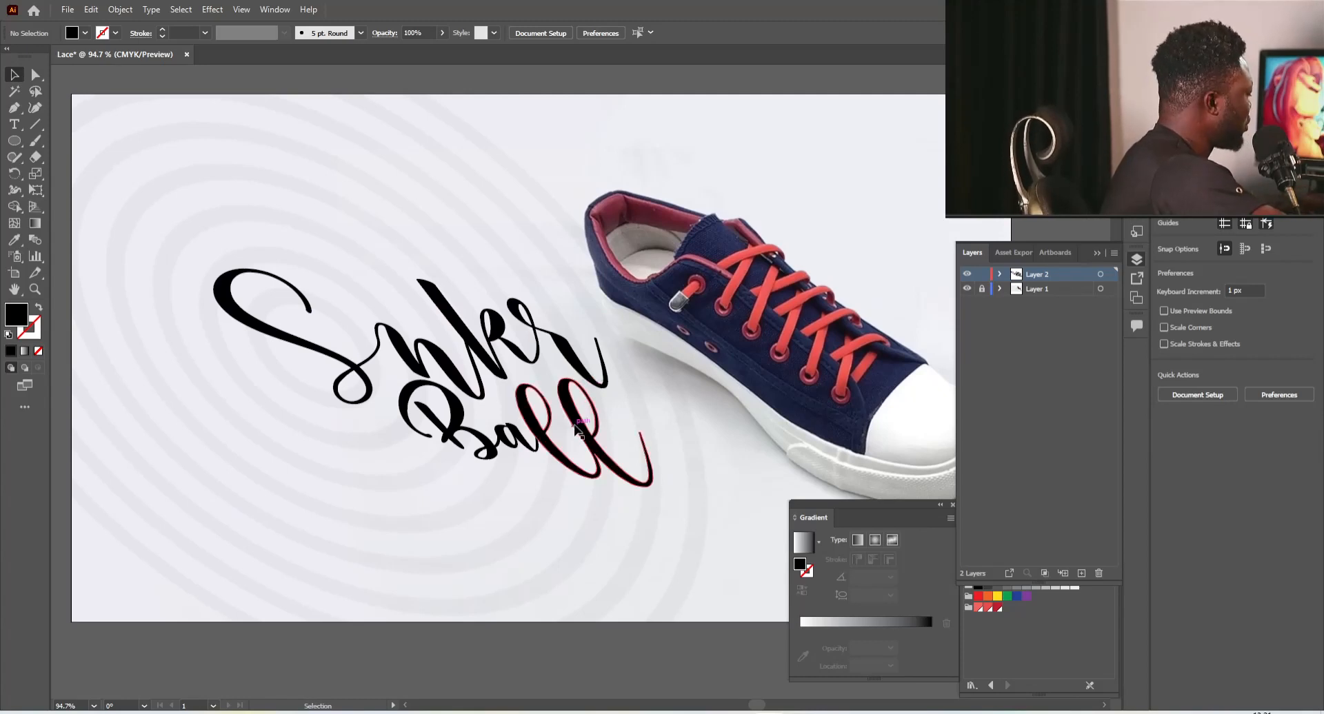
# Lock the lettering layer and add a new empty layer above it for tracing with the Pen tool
pyautogui.press('p')
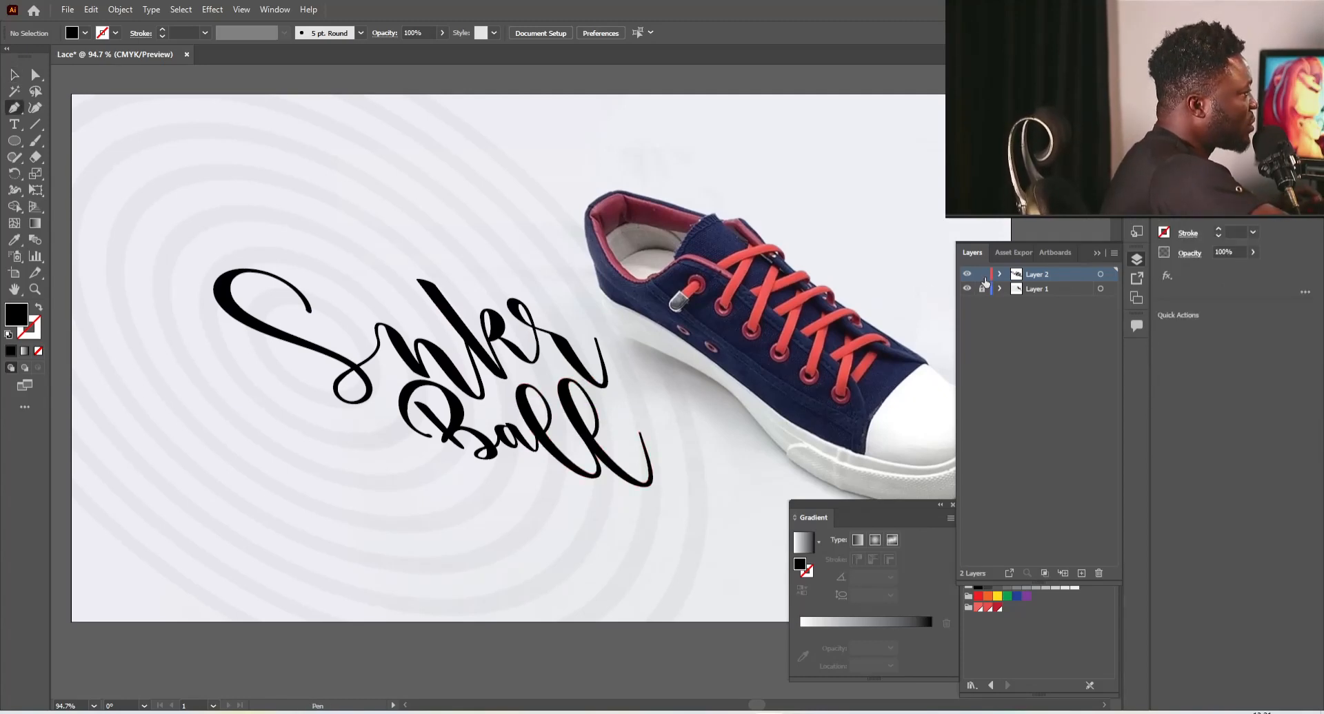
pyautogui.click(1079, 574)
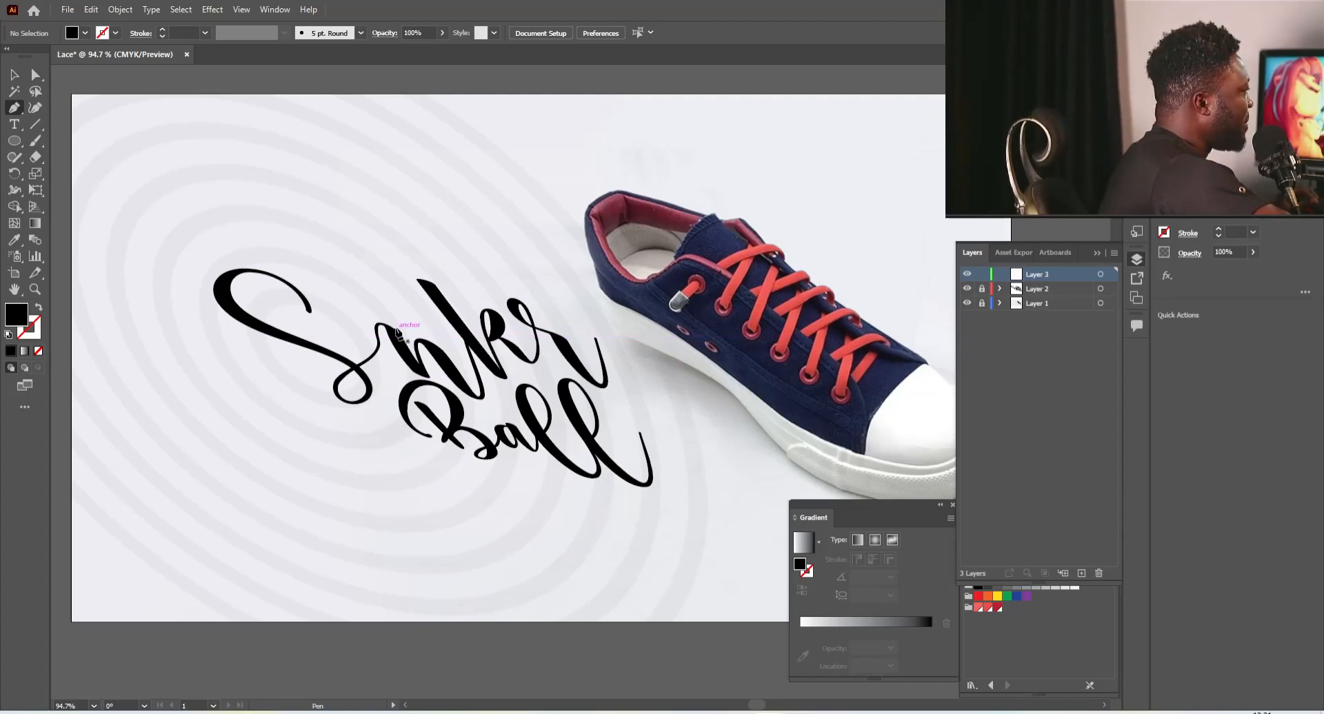
pyautogui.moveTo(193, 262); pyautogui.dragTo(300, 361)
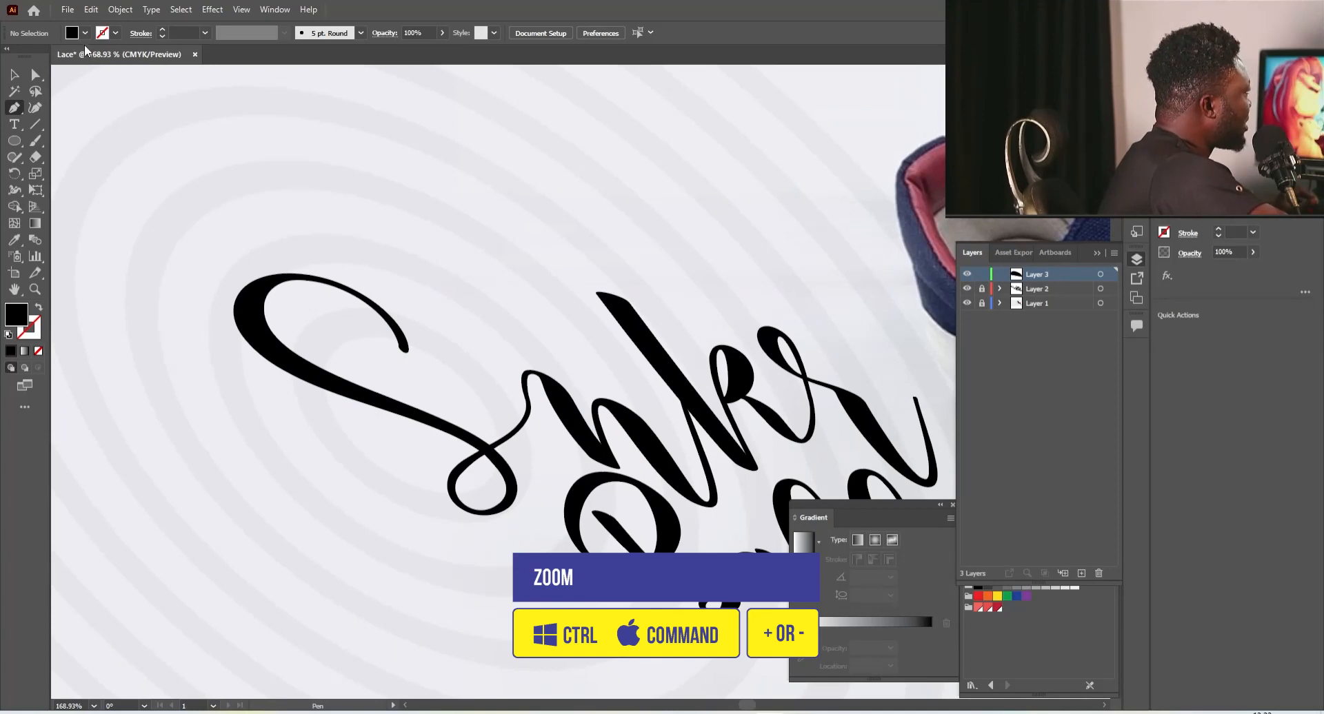
# Set the fill to none and the stroke to an orange-red swatch
pyautogui.click(85, 34)
pyautogui.click(8, 57)
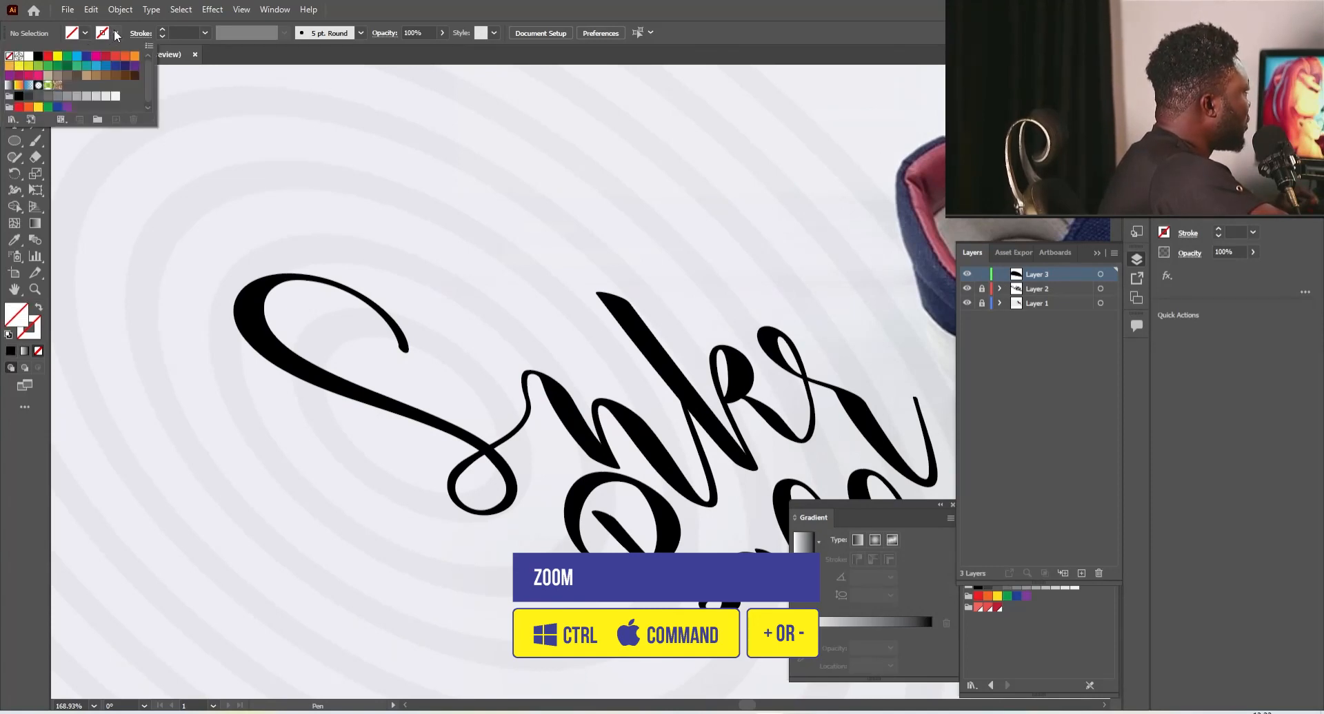
pyautogui.click(116, 33)
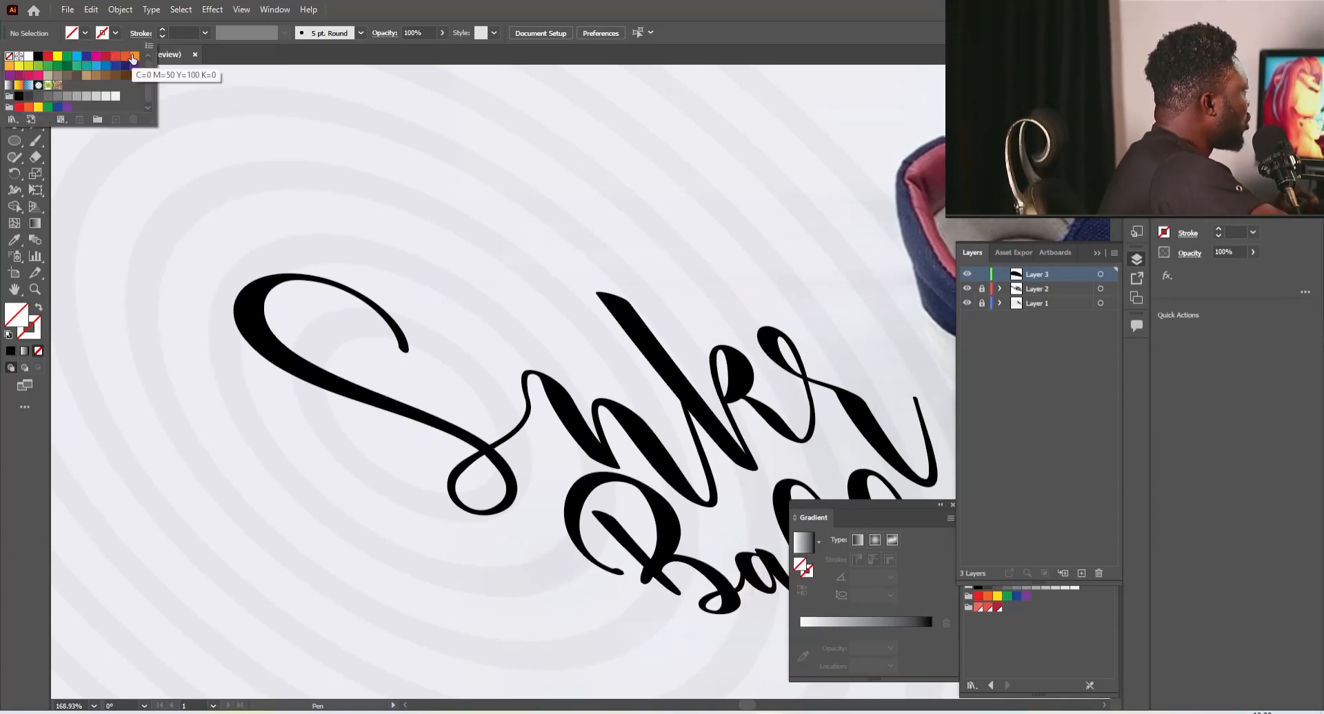
pyautogui.click(125, 56)
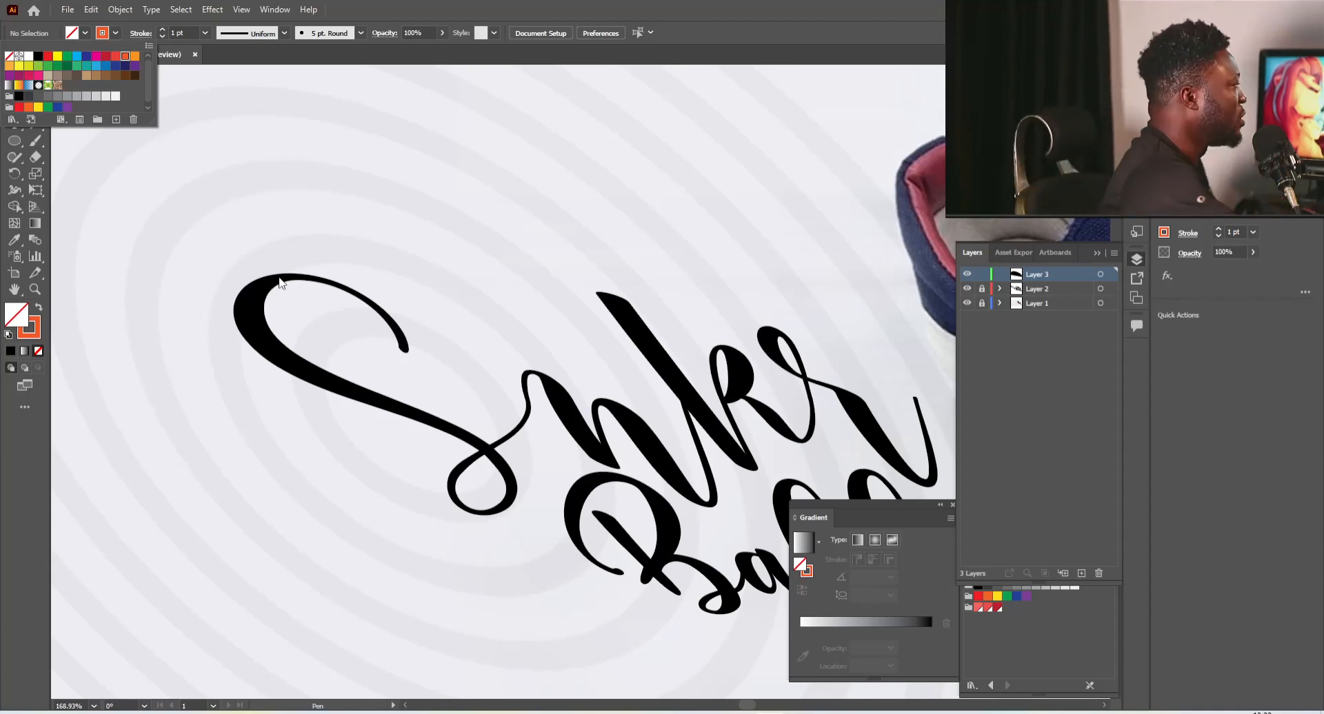
# Trace the "S" of "Snkr" with the Pen tool from its upper end, through the lower loop, and into the start of the "n"
pyautogui.click(402, 351)
pyautogui.click(404, 353)
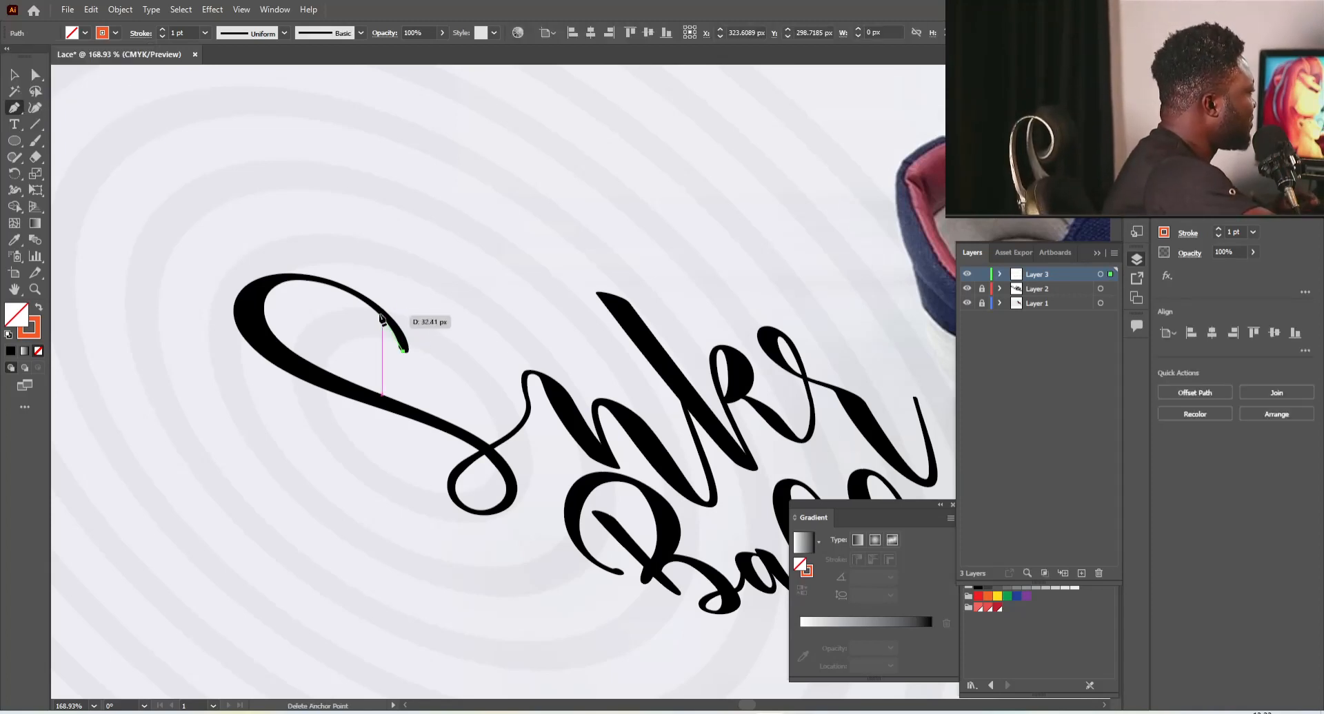
pyautogui.moveTo(312, 280)
pyautogui.mouseDown()
pyautogui.moveTo(330, 276)
pyautogui.moveTo(316, 268)
pyautogui.mouseUp()
pyautogui.moveTo(258, 337); pyautogui.dragTo(245, 393)
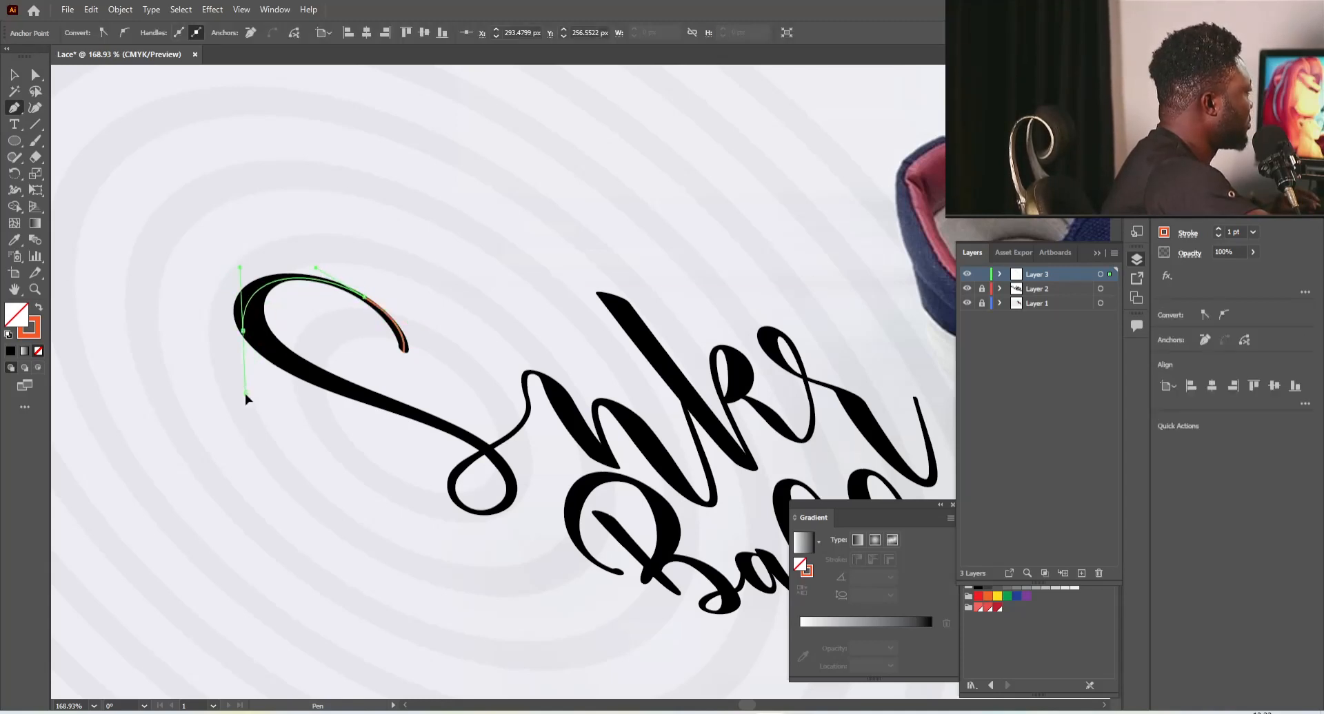
pyautogui.moveTo(496, 455); pyautogui.dragTo(562, 528)
pyautogui.moveTo(449, 497); pyautogui.dragTo(441, 460)
pyautogui.moveTo(519, 426); pyautogui.dragTo(543, 329)
# Continue the pen path along the strokes of the "n" and up to the tip of the "k" stem
pyautogui.moveTo(561, 417); pyautogui.dragTo(644, 477)
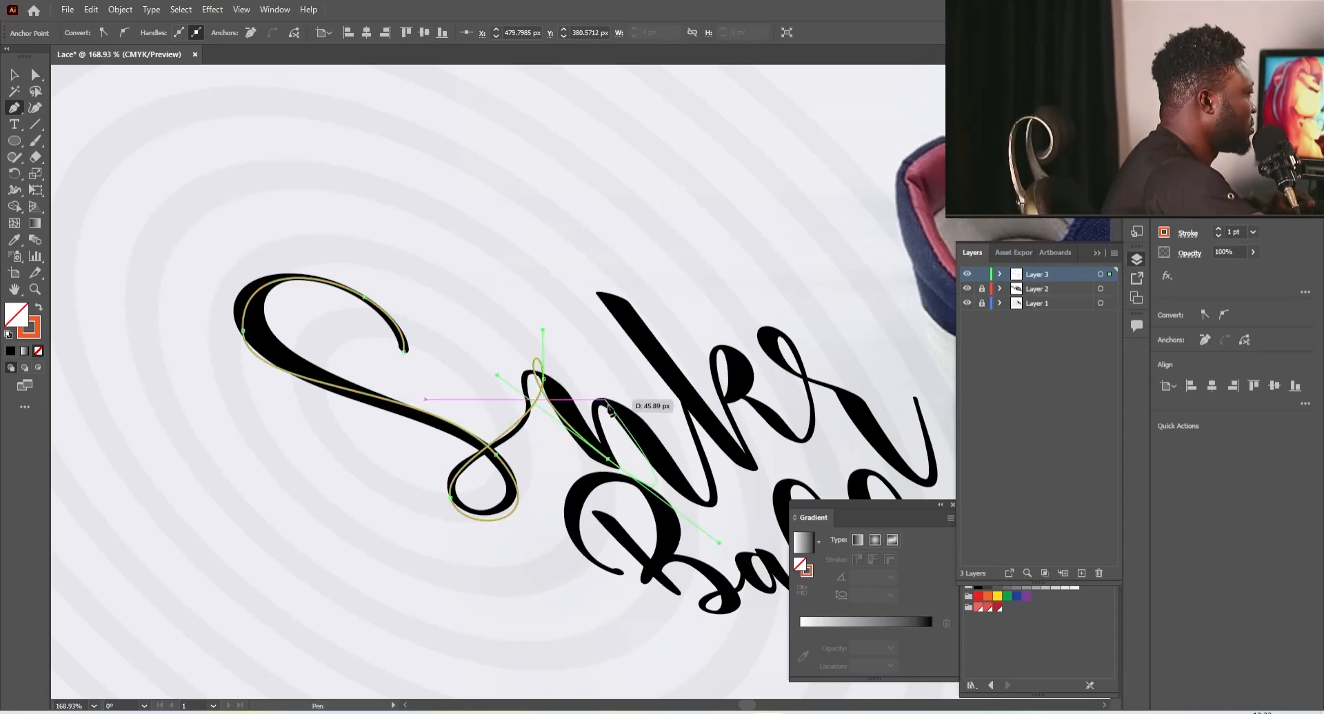
pyautogui.moveTo(595, 402); pyautogui.dragTo(624, 387)
pyautogui.moveTo(711, 496); pyautogui.dragTo(724, 479)
pyautogui.moveTo(615, 296); pyautogui.dragTo(593, 285)
# Trace down the "k" stem, around its loop and leg, and up to the small loop of the "r"
pyautogui.moveTo(744, 463); pyautogui.dragTo(784, 488)
pyautogui.moveTo(722, 345); pyautogui.dragTo(770, 323)
pyautogui.moveTo(727, 404); pyautogui.dragTo(819, 473)
pyautogui.moveTo(809, 395); pyautogui.dragTo(802, 376)
pyautogui.moveTo(764, 328); pyautogui.dragTo(793, 310)
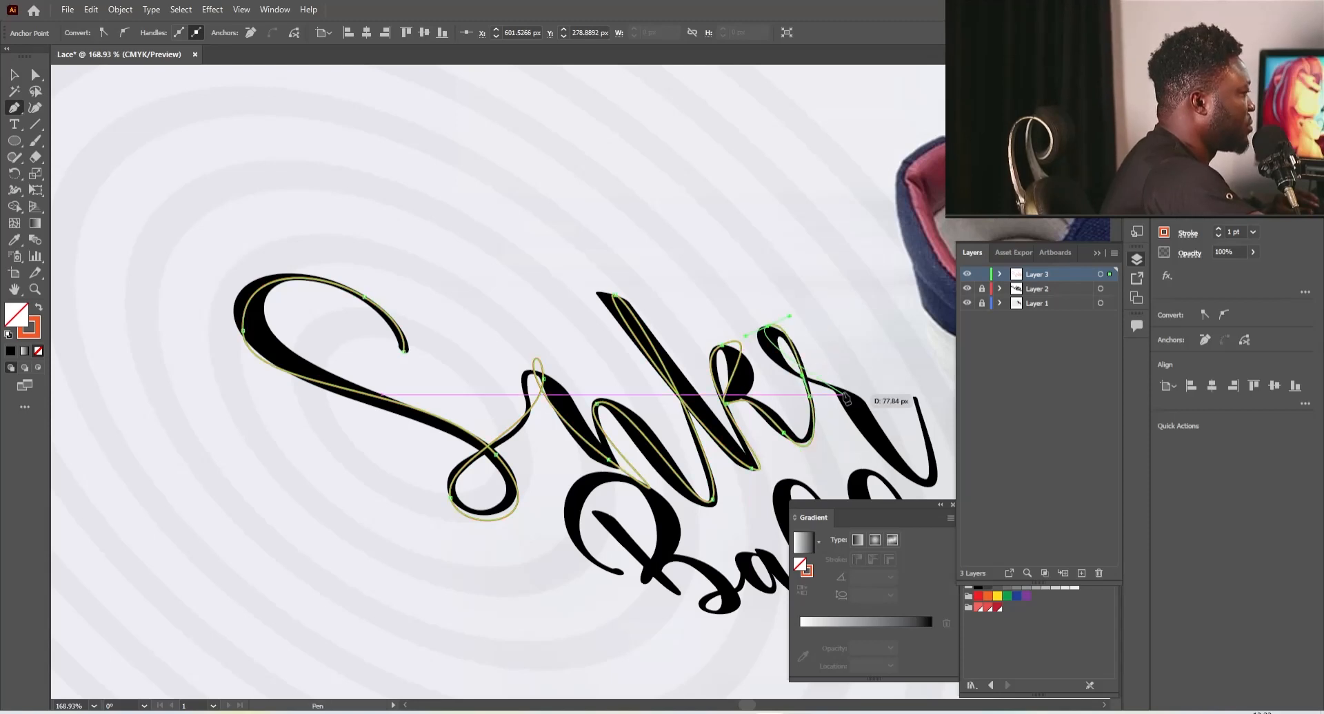
# Trace the rest of the "r" and extend the path in a curved tail to the metal lace tip on the shoe
pyautogui.moveTo(844, 395); pyautogui.dragTo(907, 412)
pyautogui.moveTo(907, 411); pyautogui.dragTo(725, 336)
pyautogui.moveTo(744, 407); pyautogui.dragTo(777, 402)
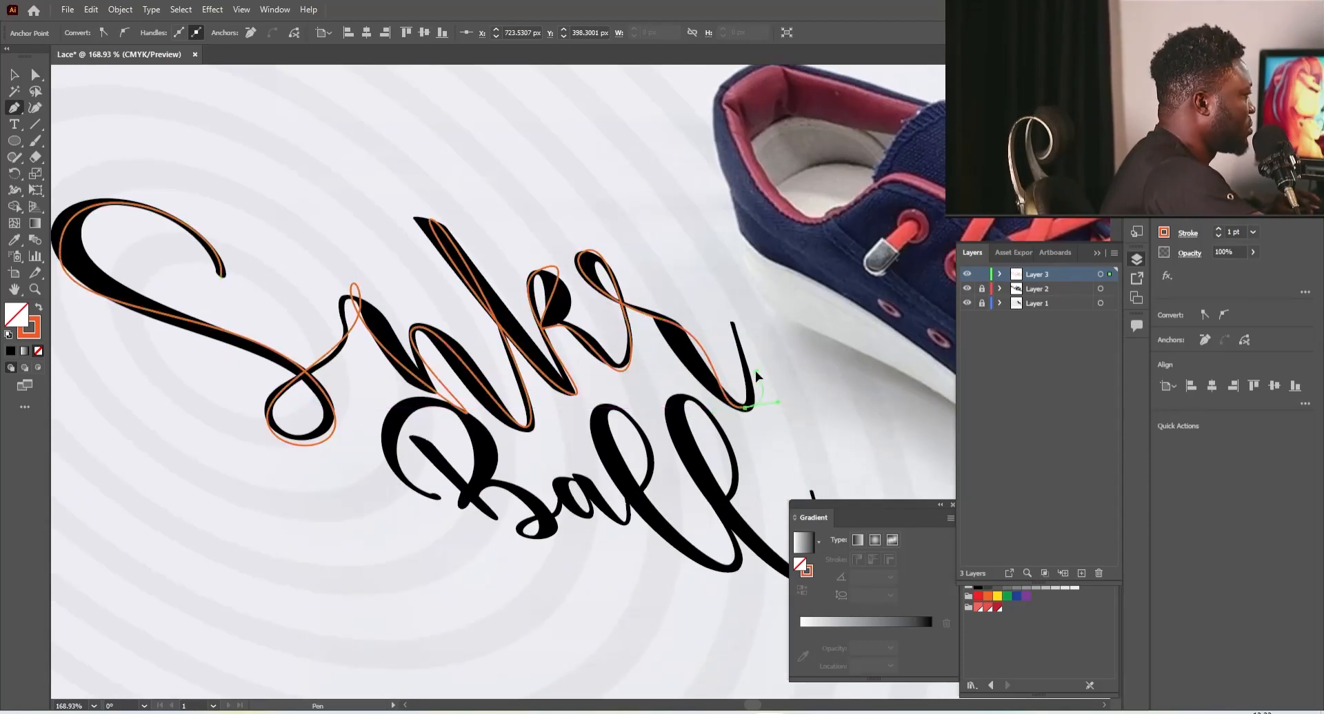
pyautogui.moveTo(842, 357); pyautogui.dragTo(845, 352)
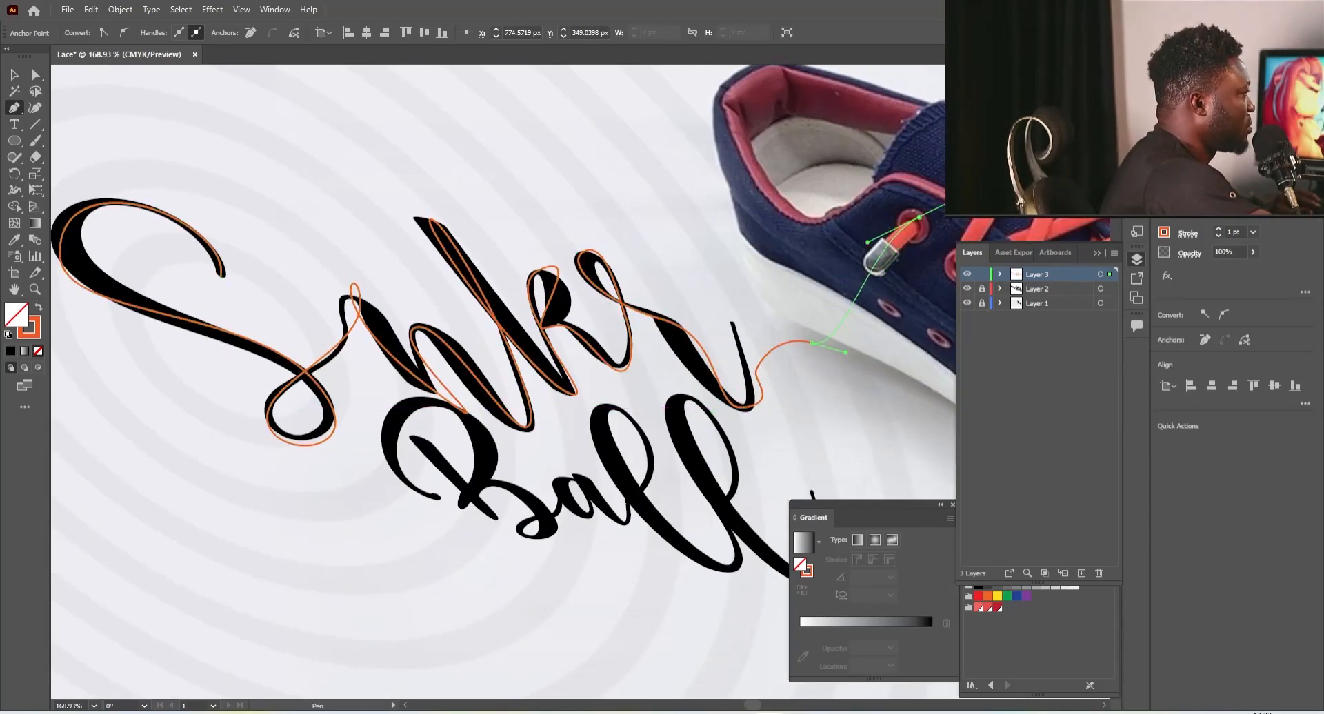
pyautogui.moveTo(882, 235); pyautogui.dragTo(587, 404)
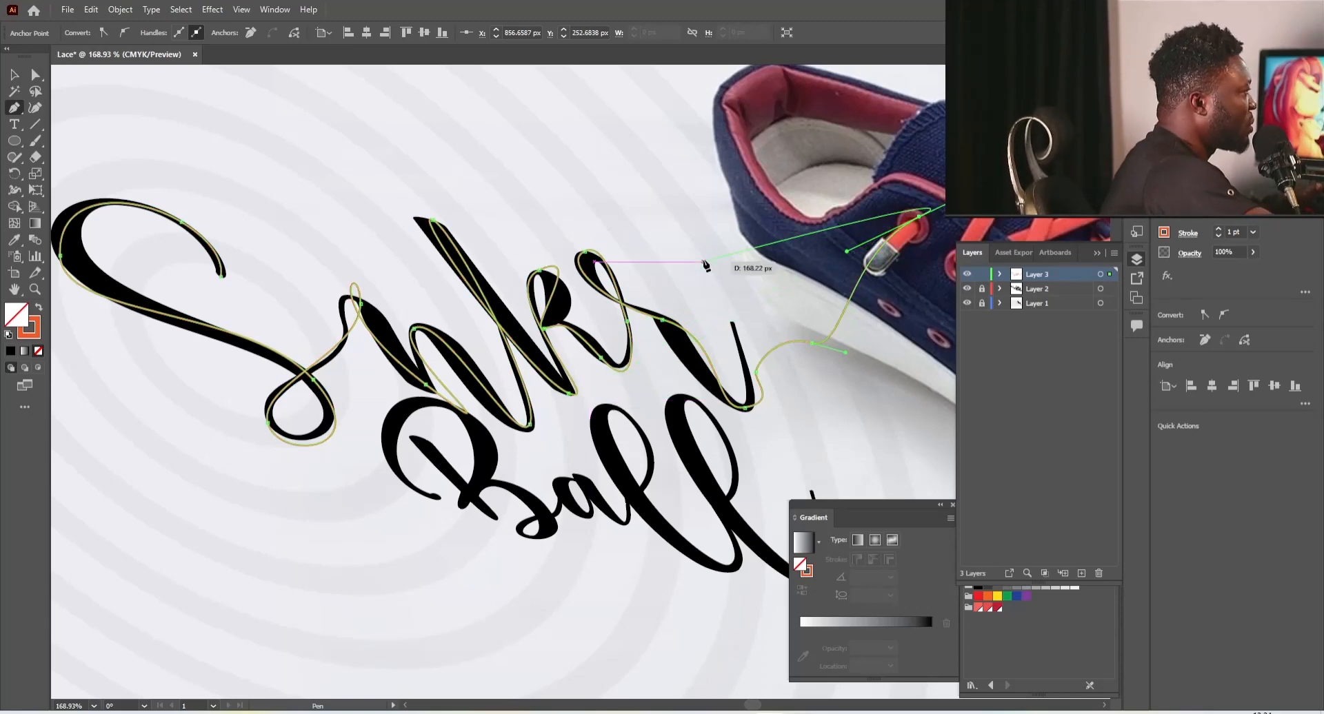
pyautogui.press('Escape')
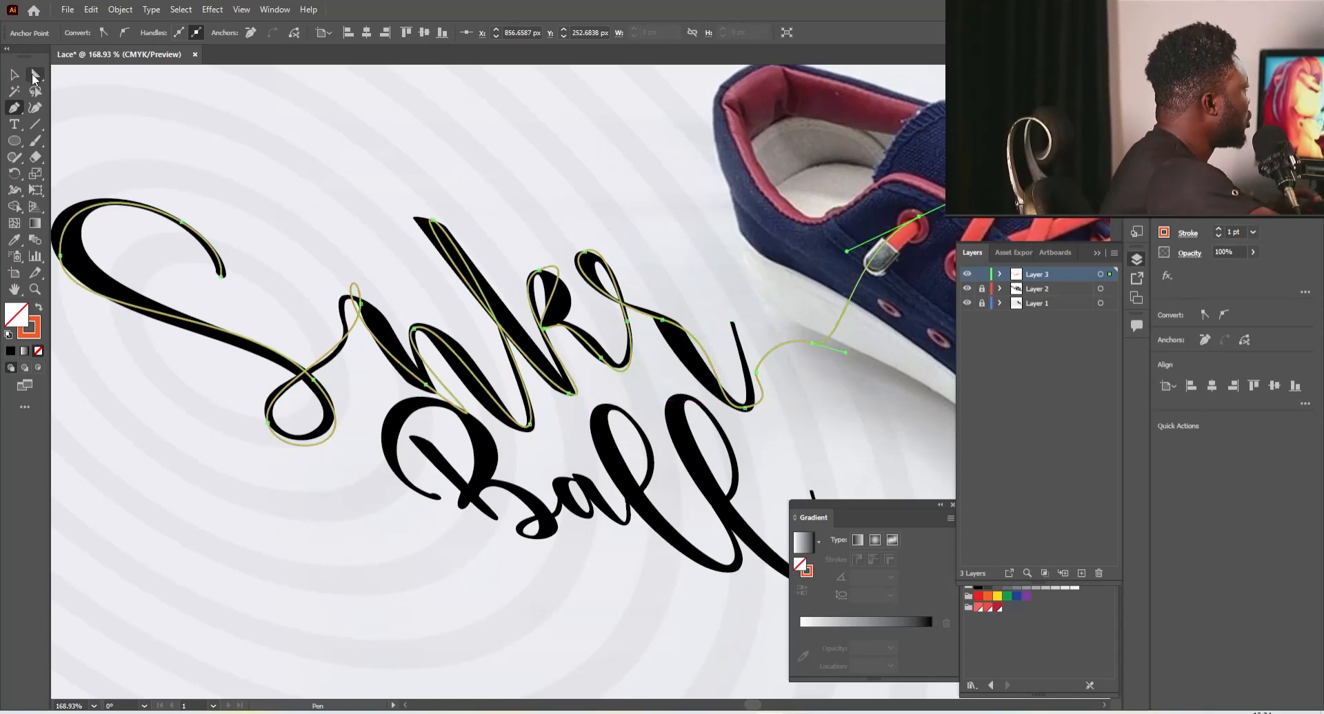
# Use Direct Selection to shorten the handle at the foot of the "n" and reshape its first arch to follow the lettering
pyautogui.moveTo(265, 356); pyautogui.dragTo(333, 368)
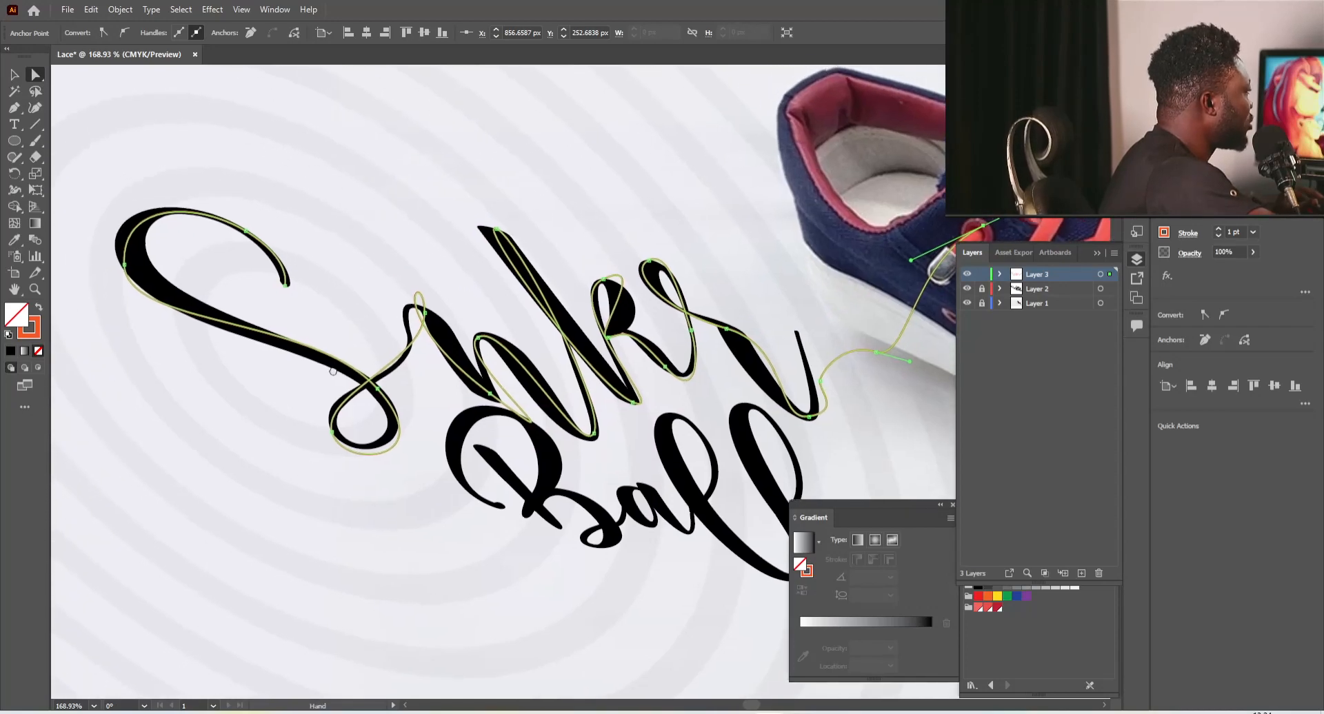
pyautogui.moveTo(515, 395); pyautogui.dragTo(590, 419)
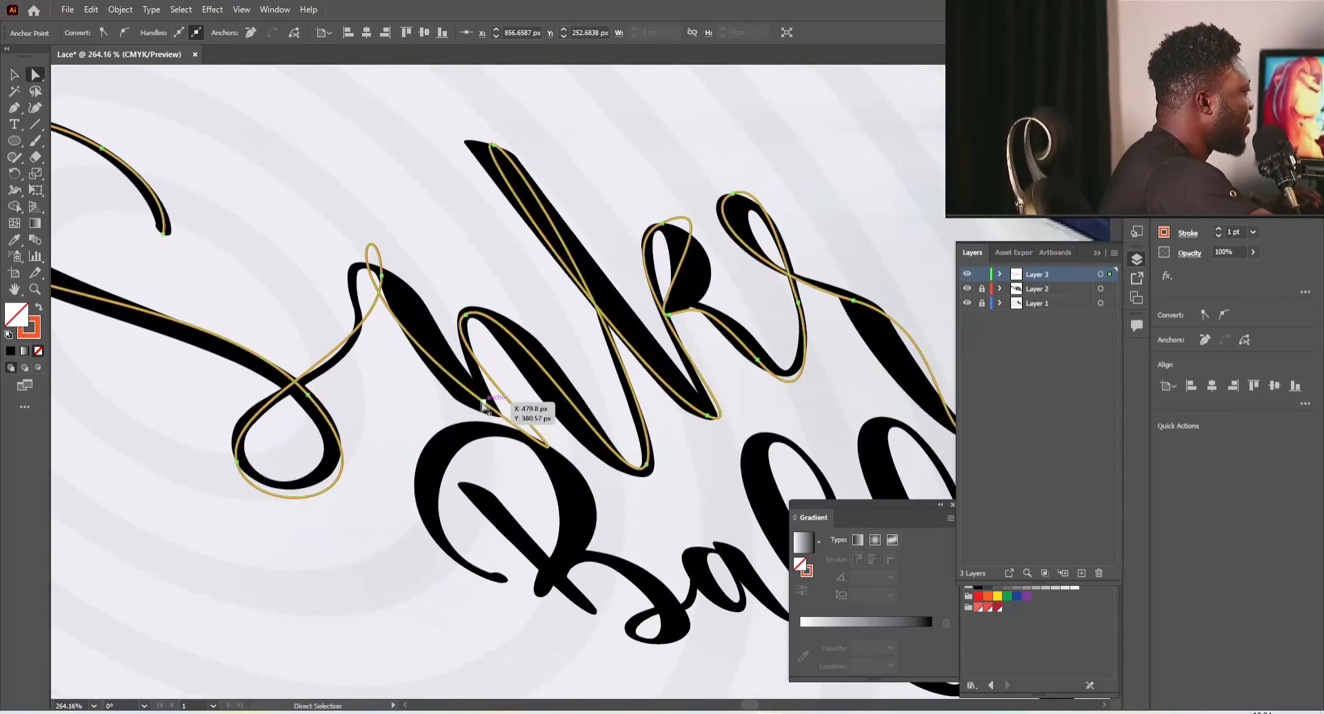
pyautogui.click(484, 402)
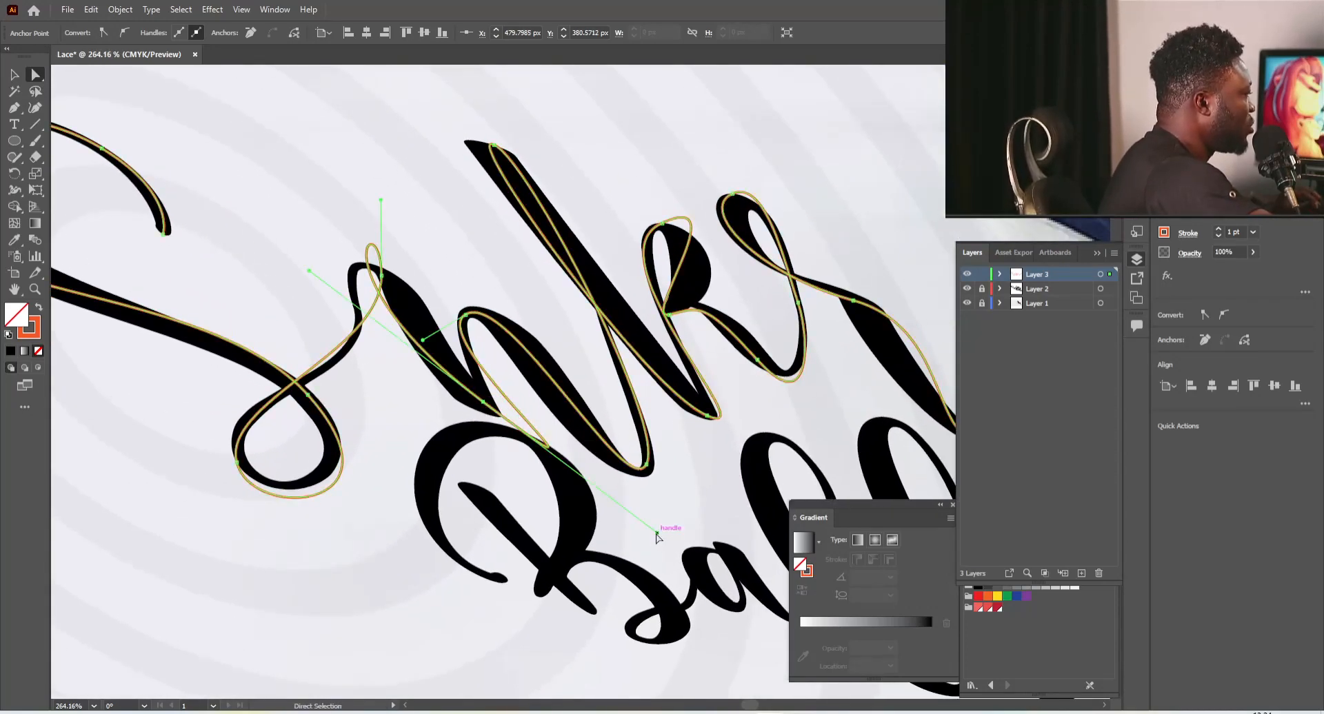
pyautogui.moveTo(657, 536); pyautogui.dragTo(532, 433)
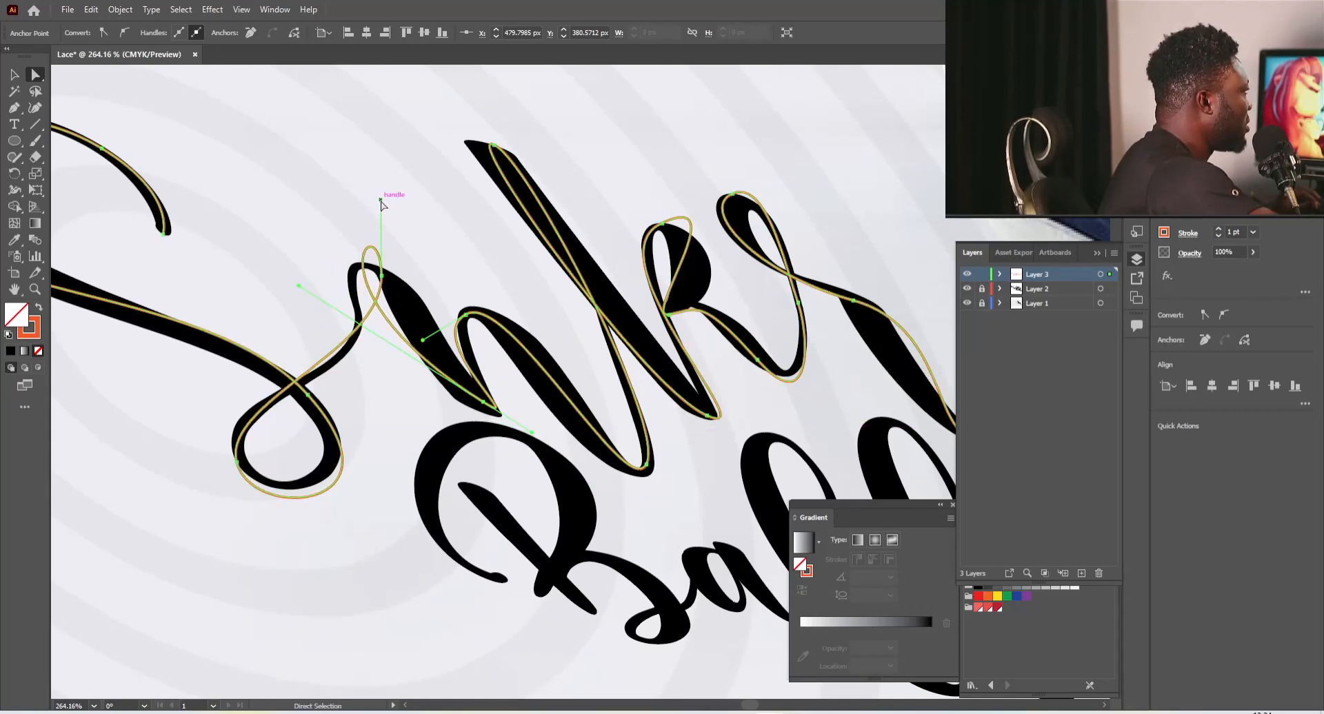
pyautogui.moveTo(381, 200); pyautogui.dragTo(348, 200)
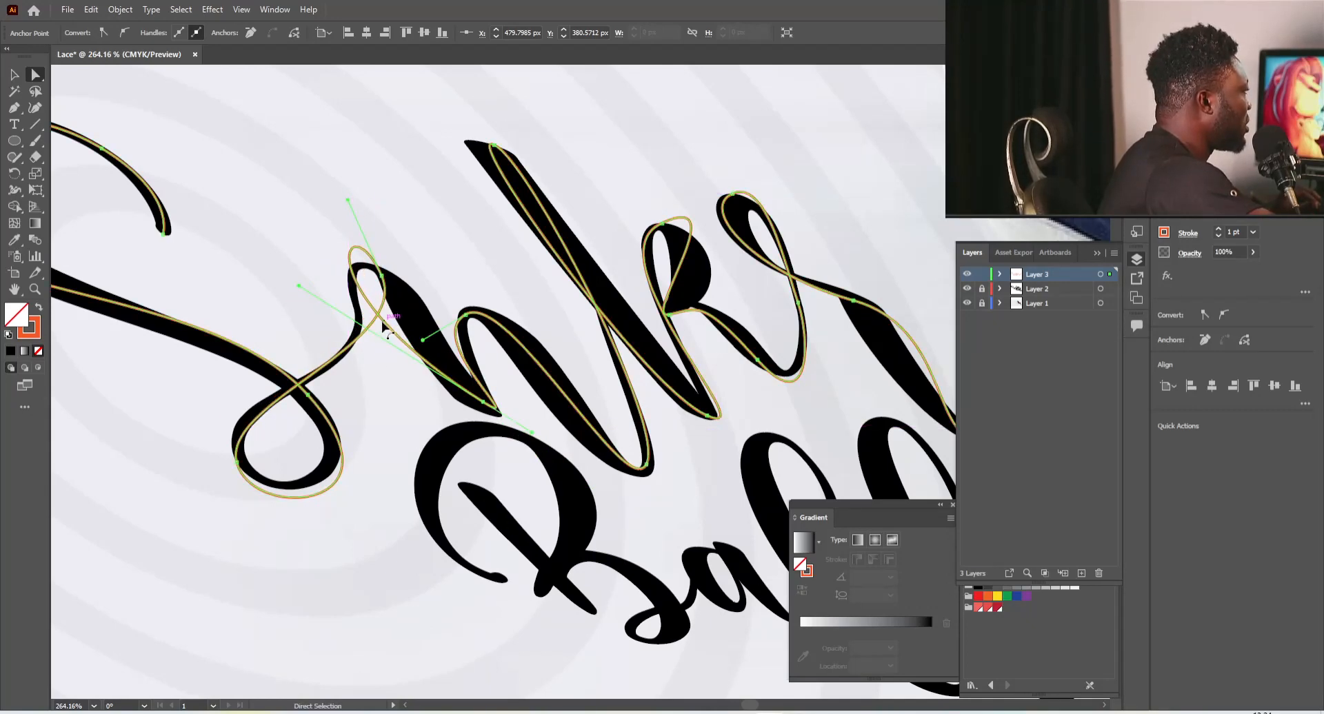
pyautogui.moveTo(385, 328)
pyautogui.mouseDown()
pyautogui.moveTo(417, 353)
pyautogui.moveTo(404, 338)
pyautogui.mouseUp()
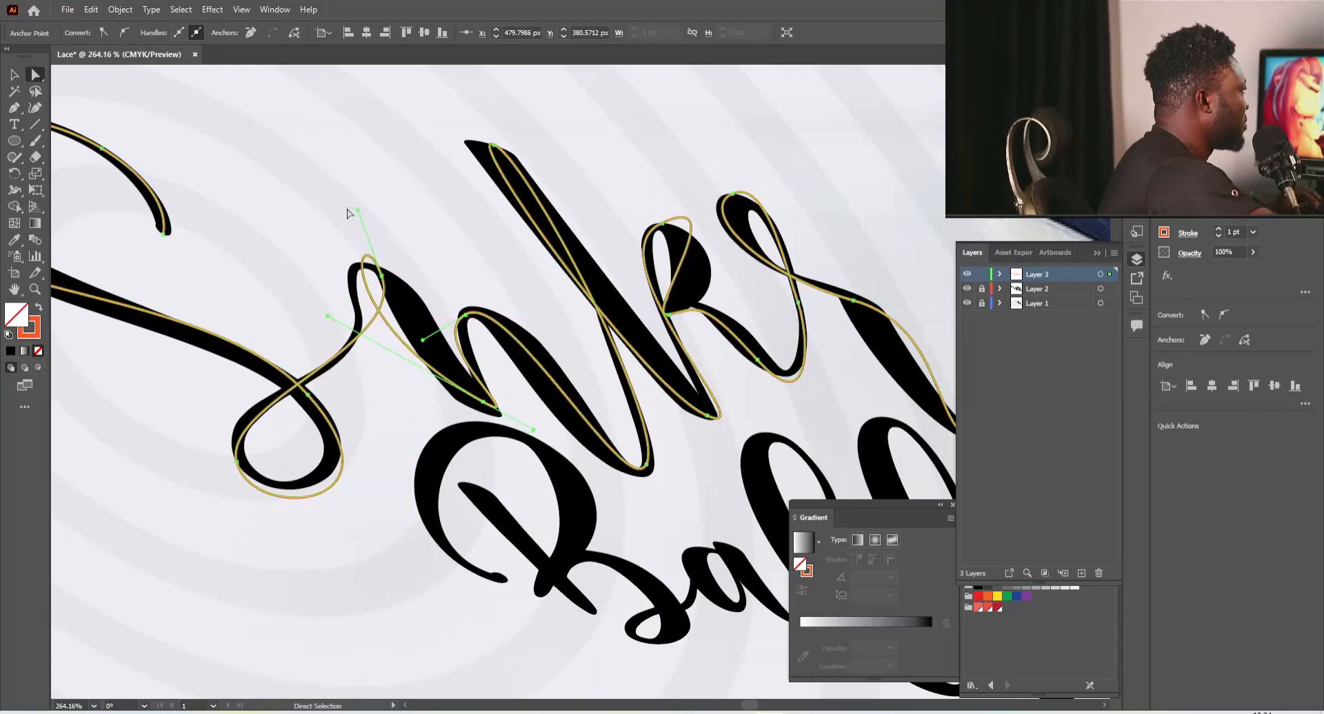
# Tighten the path at the top of the "n" by adjusting the handles of its upper anchor and the connecting curve
pyautogui.click(347, 210)
pyautogui.click(381, 276)
pyautogui.moveTo(357, 210); pyautogui.dragTo(348, 234)
pyautogui.moveTo(328, 316)
pyautogui.mouseDown()
pyautogui.moveTo(330, 292)
pyautogui.moveTo(343, 297)
pyautogui.mouseUp()
pyautogui.moveTo(348, 234); pyautogui.dragTo(356, 254)
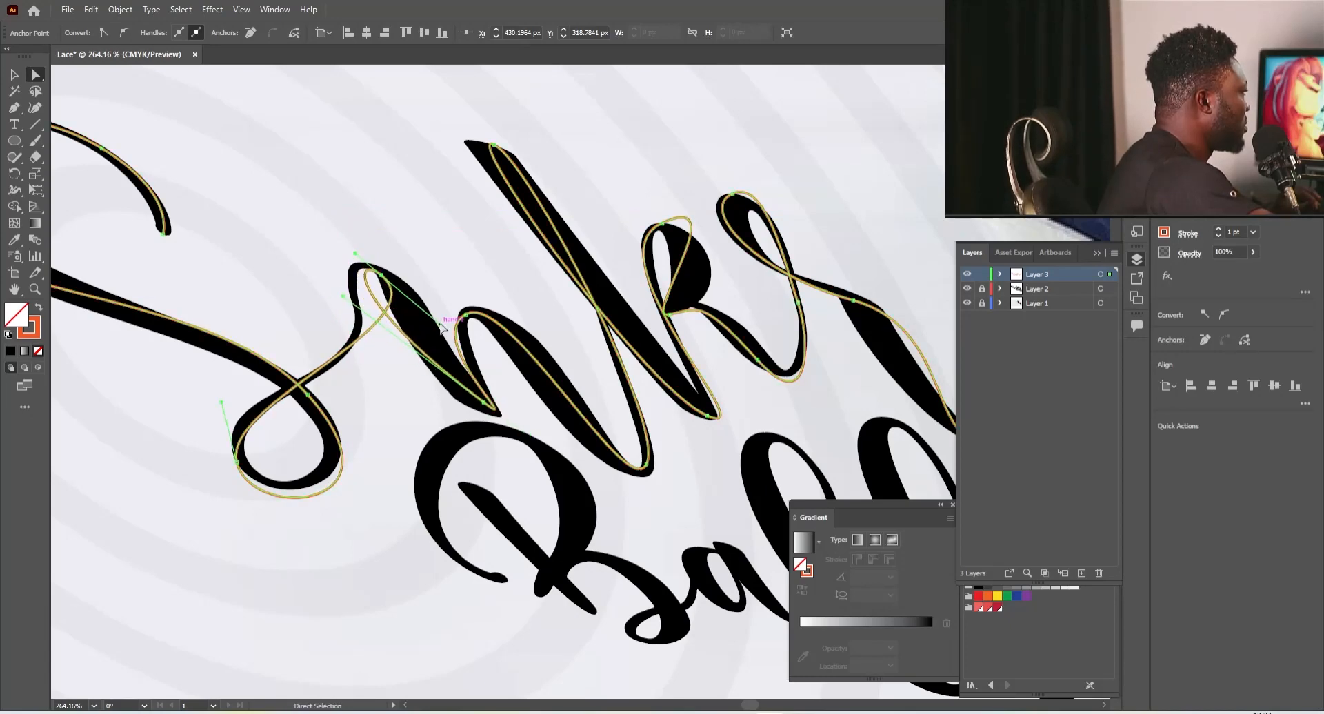
pyautogui.moveTo(440, 325); pyautogui.dragTo(427, 322)
# Refine the connection between the "S" and "n" and adjust the handles of the lower loop of the "S"
pyautogui.moveTo(520, 388); pyautogui.dragTo(450, 381)
pyautogui.click(413, 396)
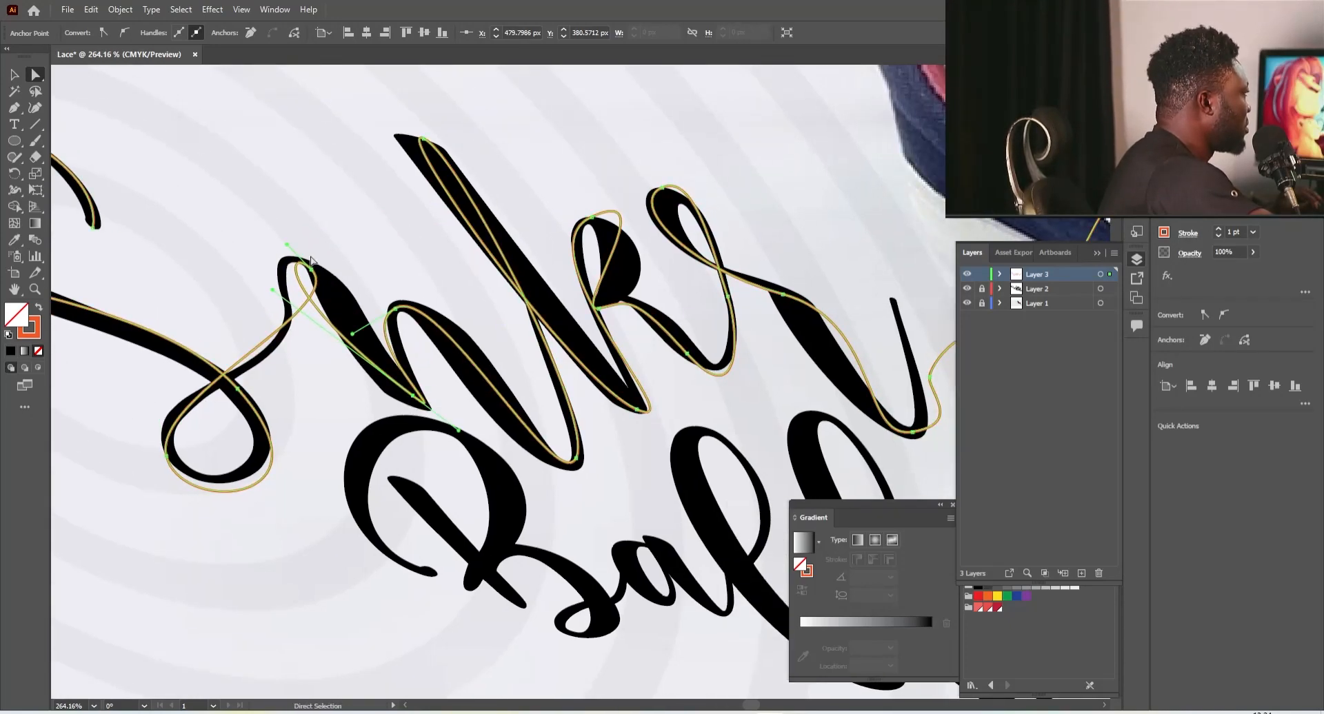
pyautogui.moveTo(286, 244); pyautogui.dragTo(290, 236)
pyautogui.moveTo(284, 322); pyautogui.dragTo(281, 327)
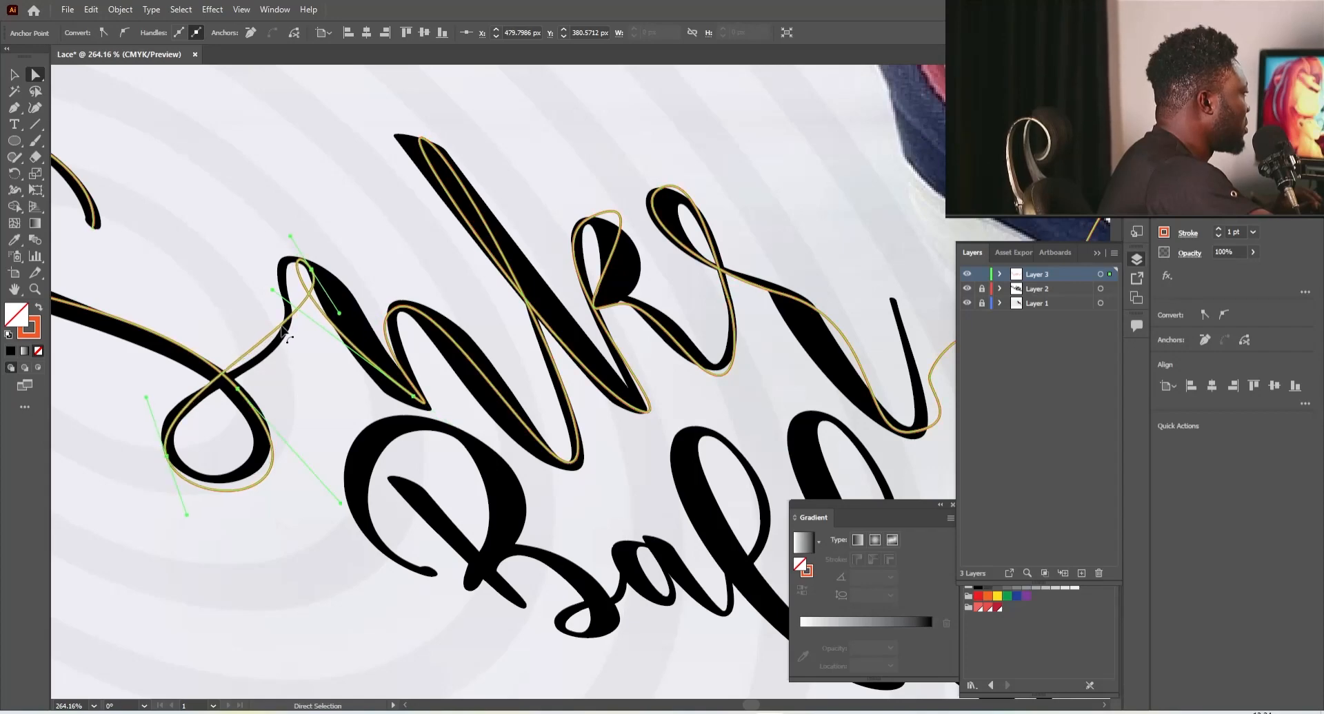
pyautogui.moveTo(146, 397); pyautogui.dragTo(152, 377)
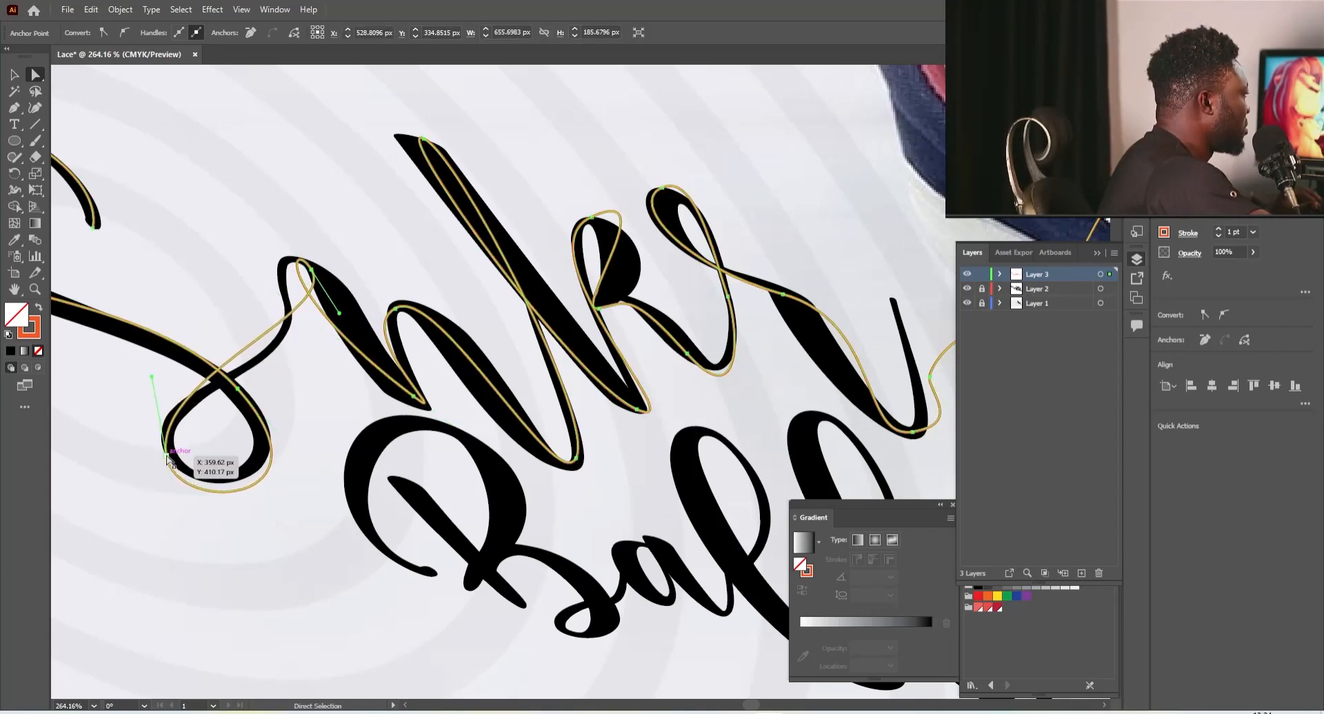
pyautogui.click(166, 456)
pyautogui.moveTo(178, 520); pyautogui.dragTo(174, 530)
# Adjust the anchor at the top of the "k" loop so that the curve fits the letter more closely
pyautogui.moveTo(519, 401); pyautogui.dragTo(443, 509)
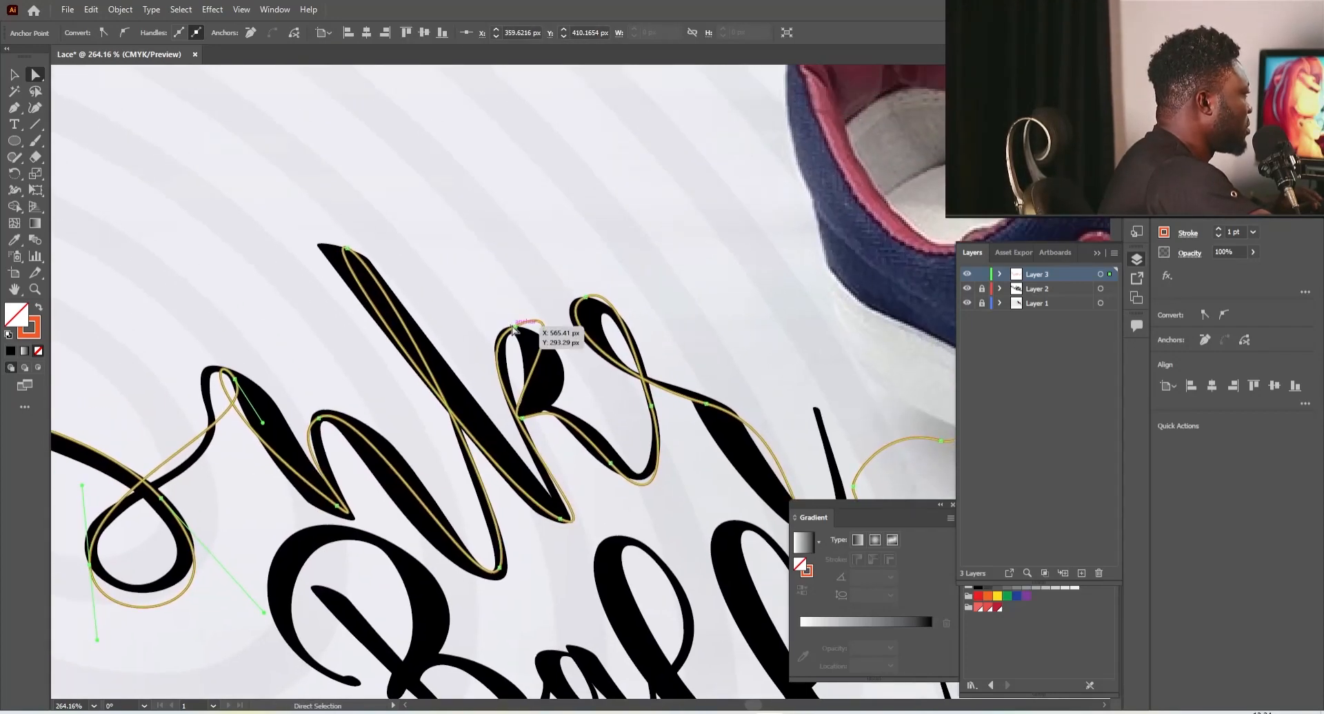
pyautogui.click(515, 329)
pyautogui.click(589, 295)
pyautogui.click(516, 328)
pyautogui.moveTo(589, 294); pyautogui.dragTo(550, 321)
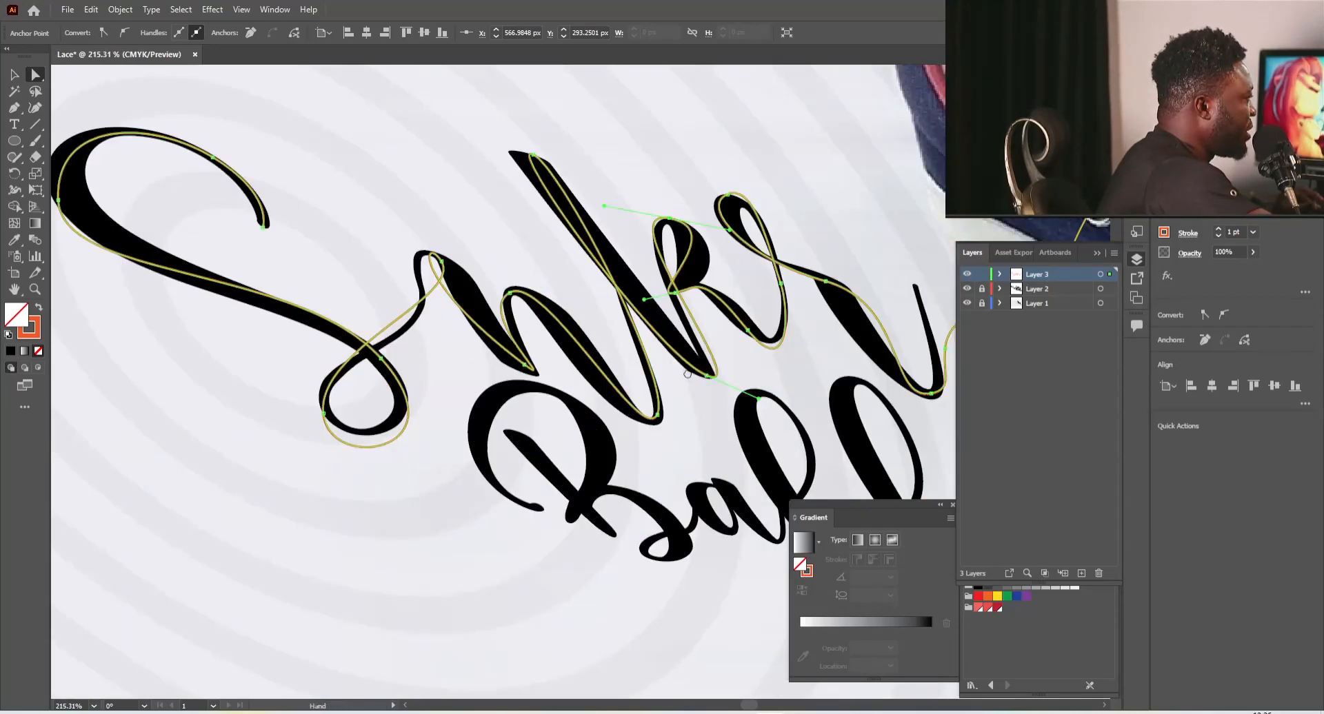
pyautogui.moveTo(687, 373); pyautogui.dragTo(555, 334)
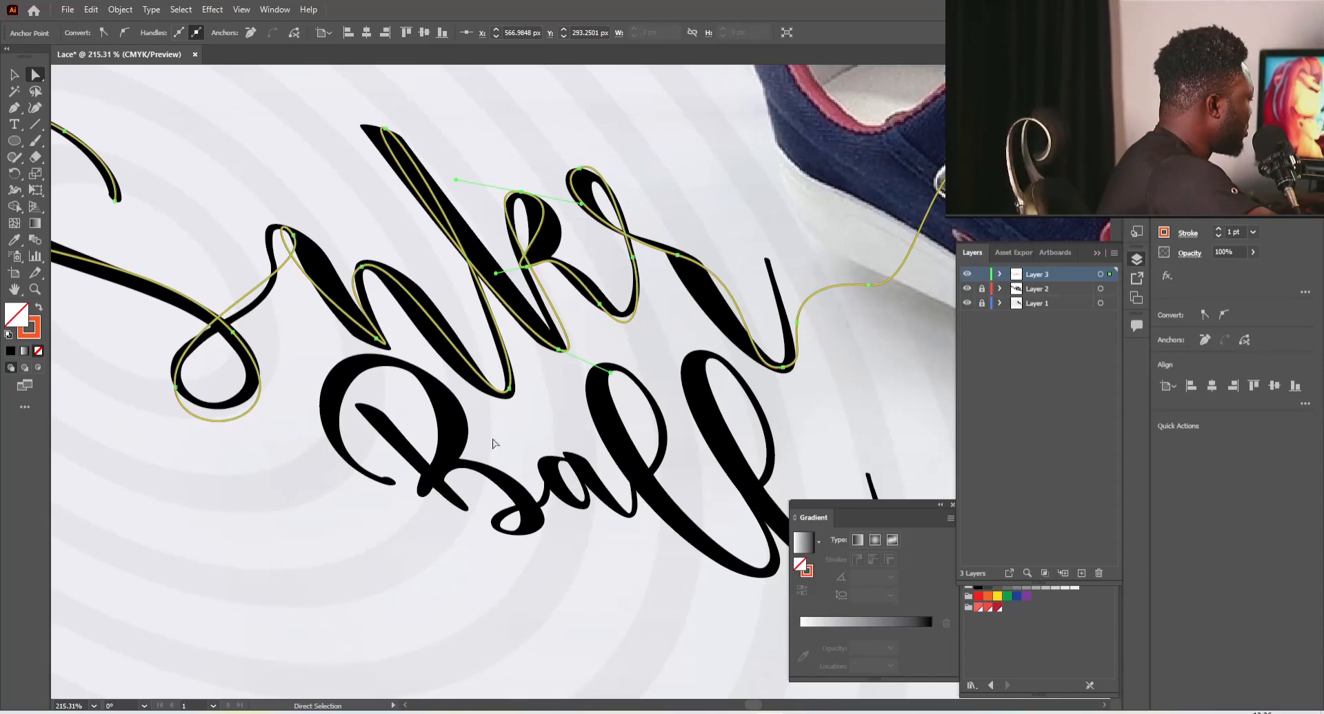
# Start a new pen path on "Ball" and trace the "B" from its outer curl through its lower loop
pyautogui.press('p')
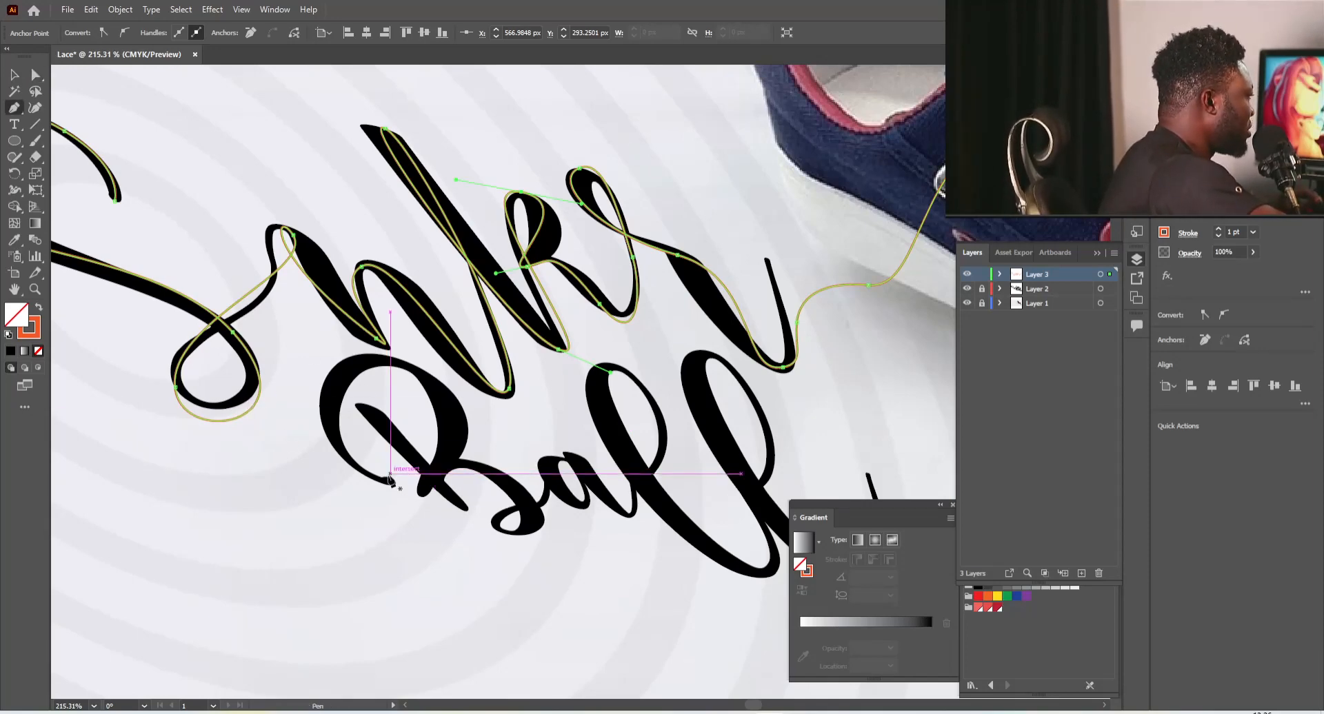
pyautogui.click(391, 473)
pyautogui.moveTo(378, 486); pyautogui.dragTo(331, 469)
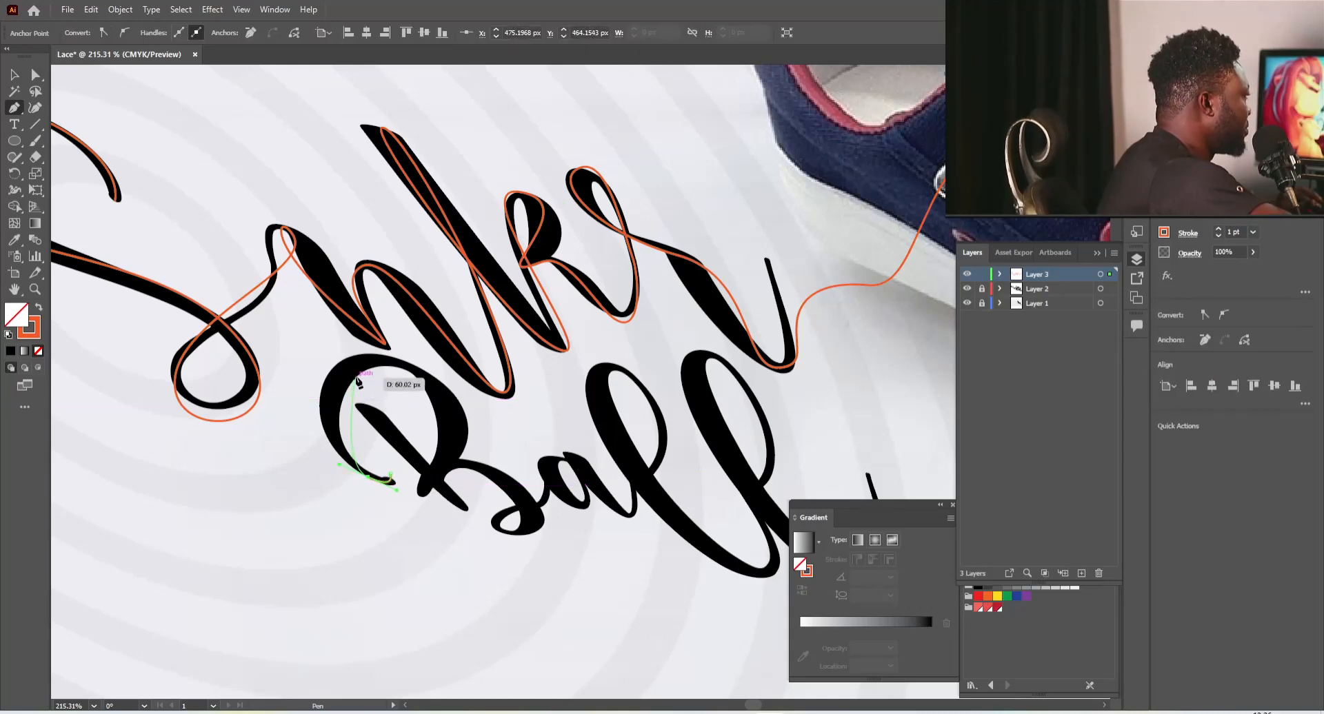
pyautogui.click(352, 369)
pyautogui.moveTo(374, 358); pyautogui.dragTo(426, 365)
pyautogui.moveTo(452, 427); pyautogui.dragTo(527, 484)
pyautogui.moveTo(532, 528); pyautogui.dragTo(565, 453)
pyautogui.click(519, 532)
# Continue the "Ball" path through the "a" and the first "l" to the top of the second "l"
pyautogui.moveTo(542, 469)
pyautogui.mouseDown()
pyautogui.moveTo(604, 462)
pyautogui.moveTo(567, 460)
pyautogui.mouseUp()
pyautogui.moveTo(630, 516); pyautogui.dragTo(645, 524)
pyautogui.moveTo(614, 376); pyautogui.dragTo(490, 379)
pyautogui.moveTo(482, 366); pyautogui.dragTo(450, 372)
pyautogui.moveTo(545, 514); pyautogui.dragTo(559, 529)
pyautogui.moveTo(645, 571); pyautogui.dragTo(579, 562)
pyautogui.moveTo(579, 562); pyautogui.dragTo(582, 524)
pyautogui.moveTo(538, 351); pyautogui.dragTo(460, 329)
pyautogui.moveTo(443, 329); pyautogui.dragTo(411, 316)
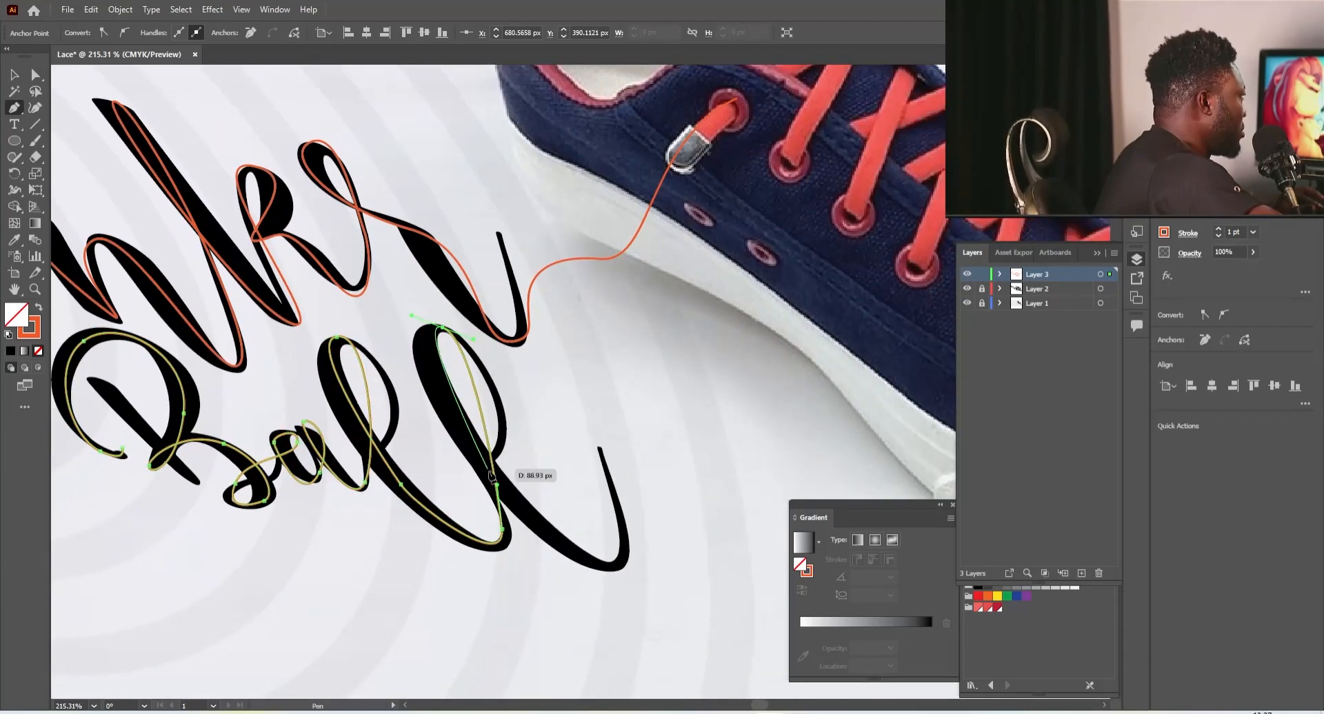
# Trace the second "l" and extend the path in a curved tail to the small lower eyelet on the shoe's side
pyautogui.moveTo(561, 543); pyautogui.dragTo(662, 594)
pyautogui.moveTo(599, 449); pyautogui.dragTo(593, 402)
pyautogui.moveTo(620, 393); pyautogui.dragTo(559, 424)
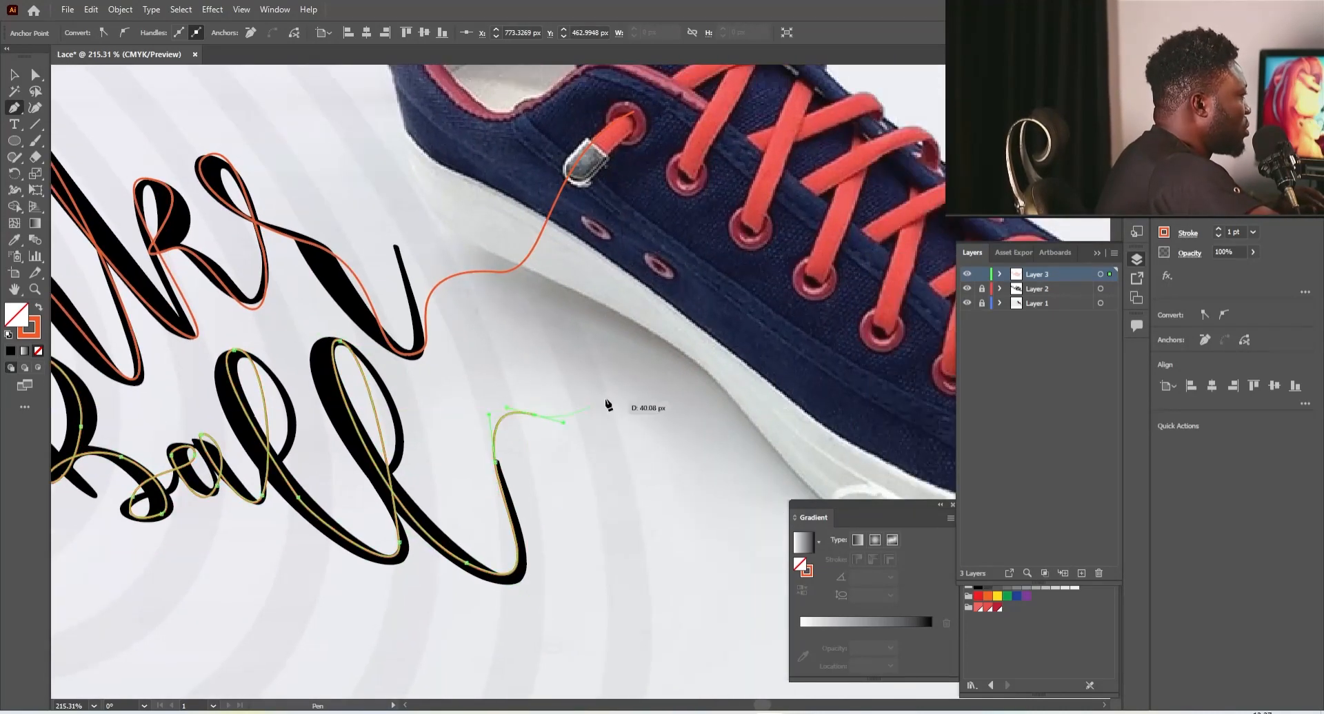
pyautogui.moveTo(642, 326); pyautogui.dragTo(641, 371)
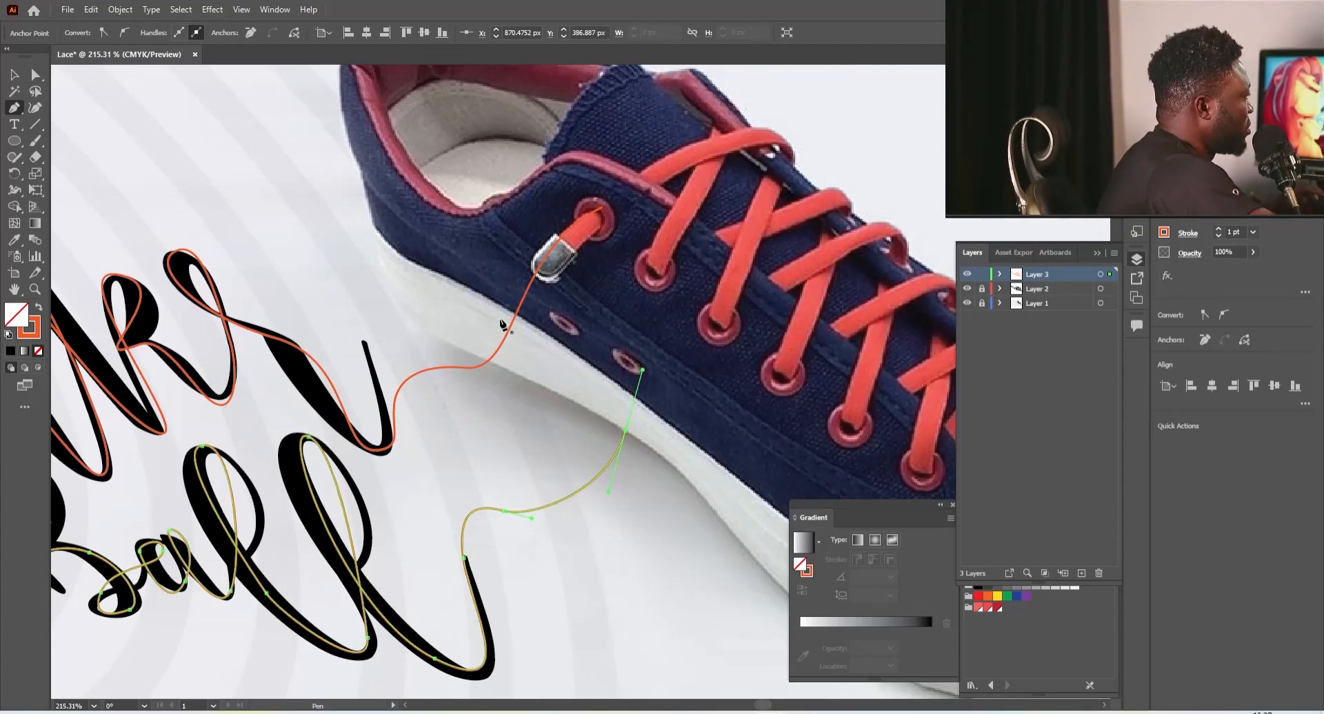
# Refine the anchors and direction handles around the "a" and first "l" of the "Ball" path to smooth its curves
pyautogui.press('a')
pyautogui.scroll(2, 655, 455)
pyautogui.moveTo(105, 662); pyautogui.dragTo(482, 506)
pyautogui.scroll(2, 479, 503)
pyautogui.click(455, 492)
pyautogui.moveTo(423, 552); pyautogui.dragTo(416, 549)
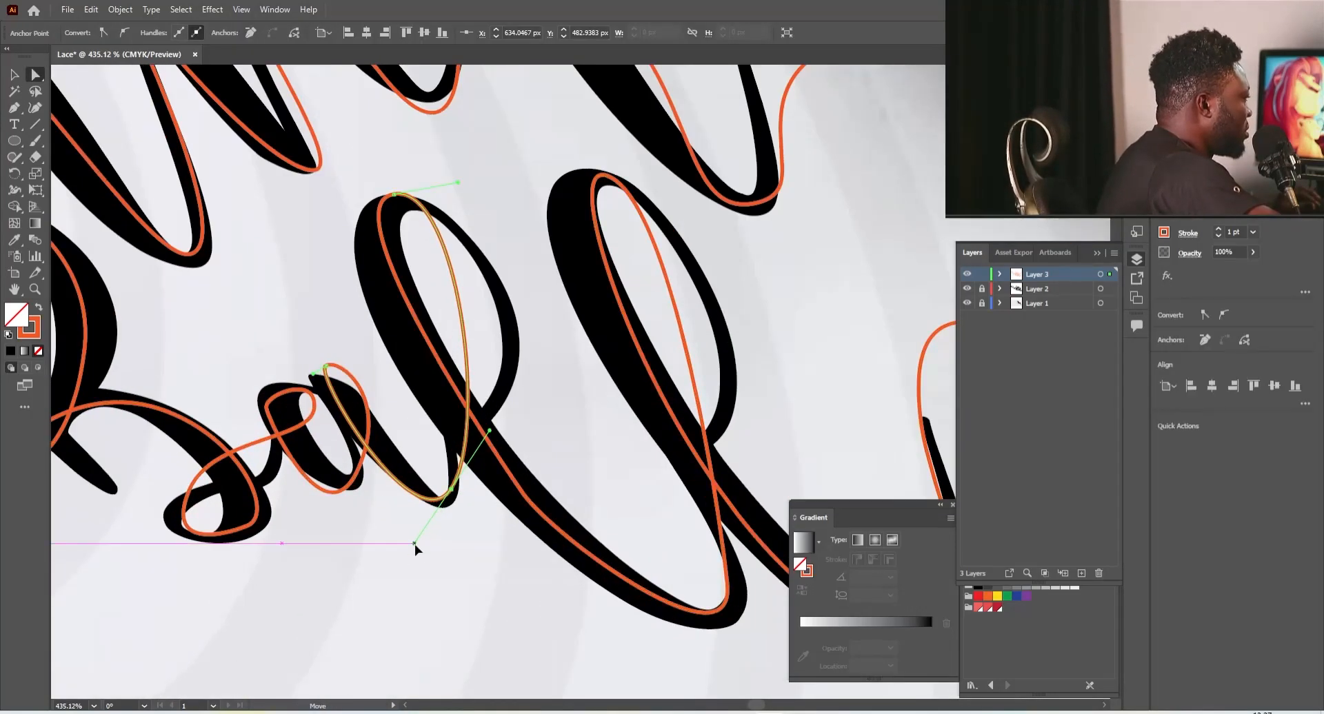
pyautogui.scroll(2, 333, 366)
pyautogui.moveTo(332, 366); pyautogui.dragTo(378, 465)
pyautogui.moveTo(485, 495); pyautogui.dragTo(476, 500)
pyautogui.moveTo(395, 453); pyautogui.dragTo(340, 464)
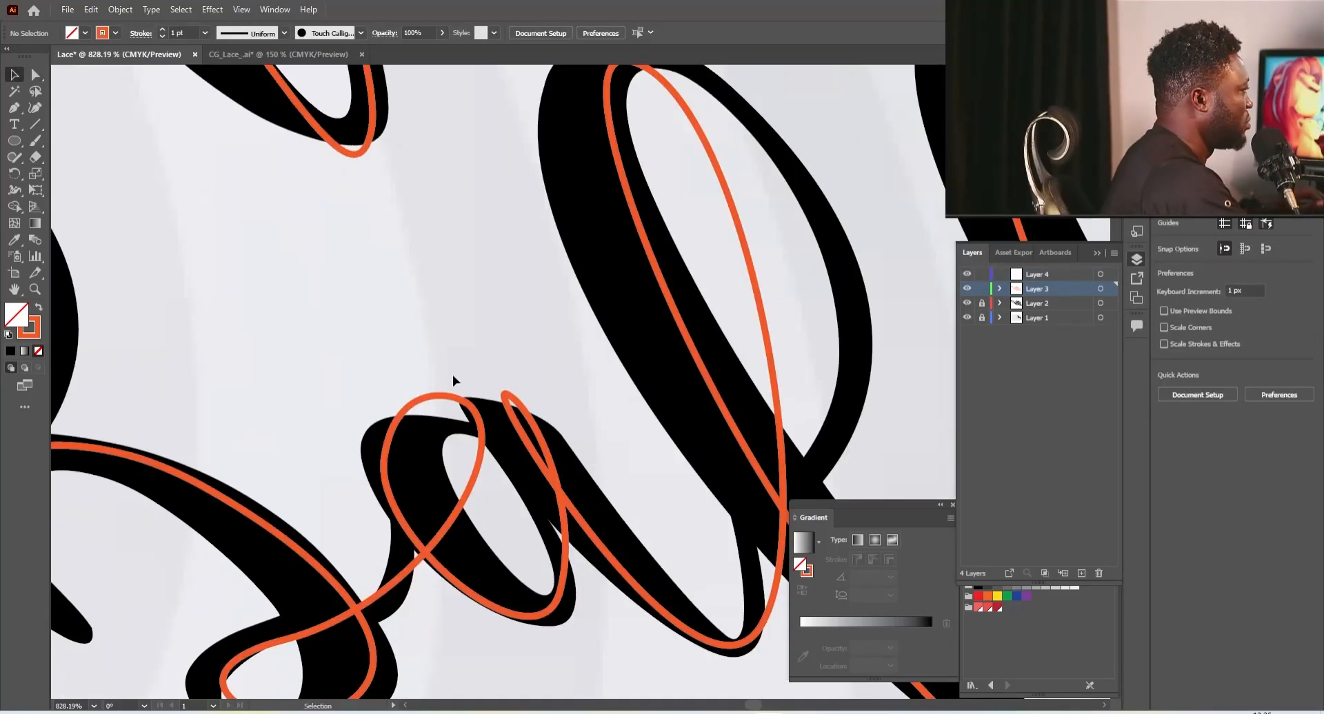
pyautogui.scroll(2, 591, 295)
pyautogui.moveTo(591, 296); pyautogui.dragTo(642, 298)
pyautogui.scroll(2, 587, 366)
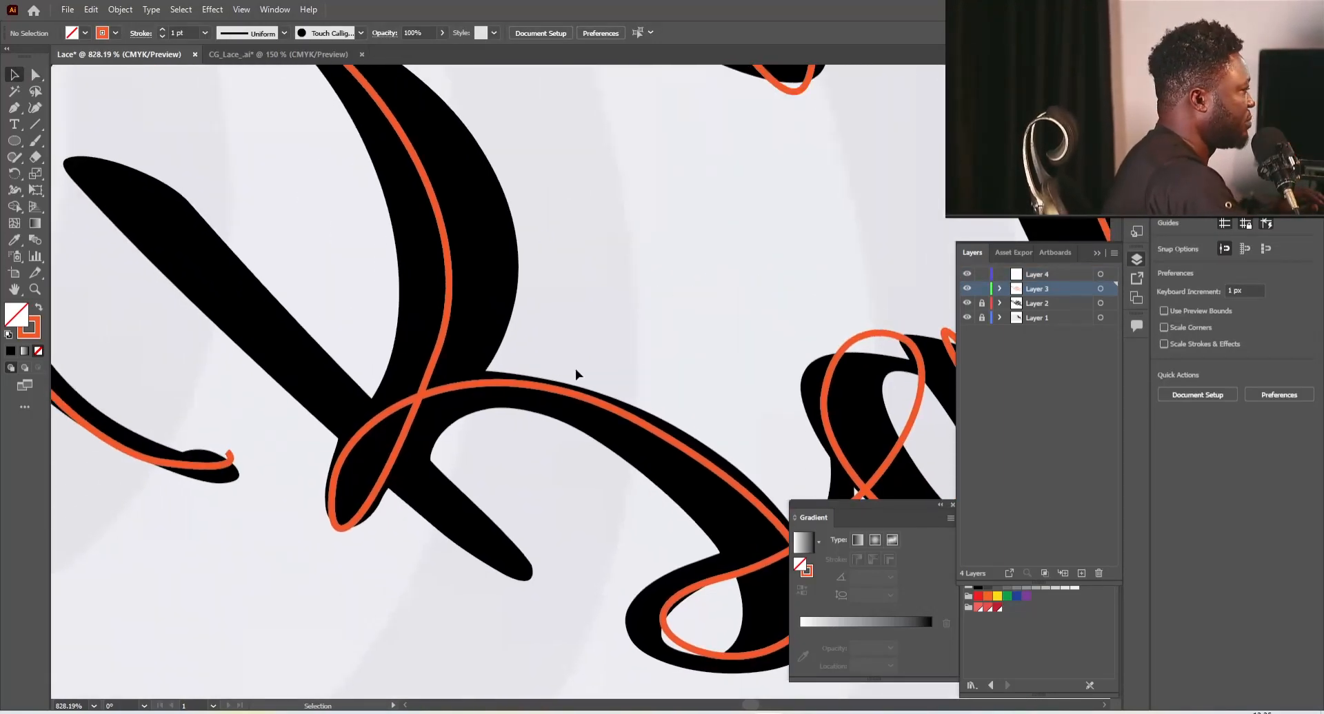
pyautogui.press('p')
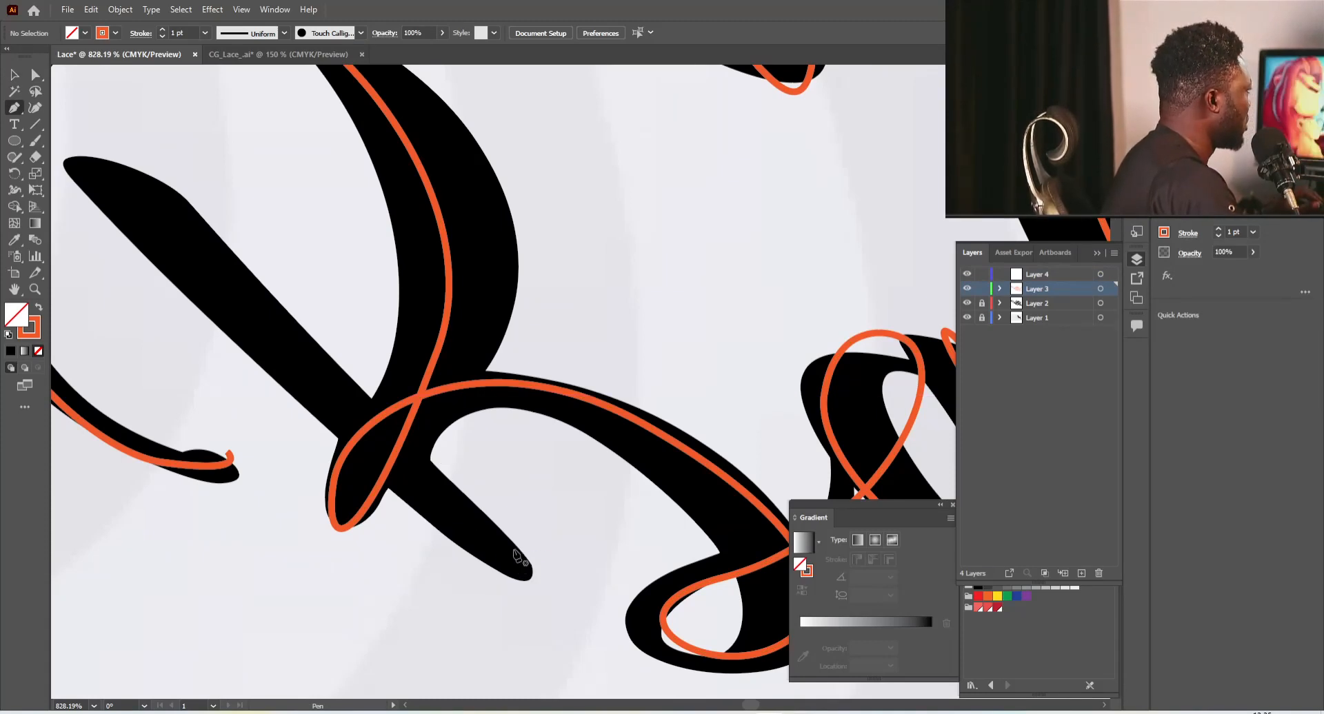
pyautogui.click(498, 533)
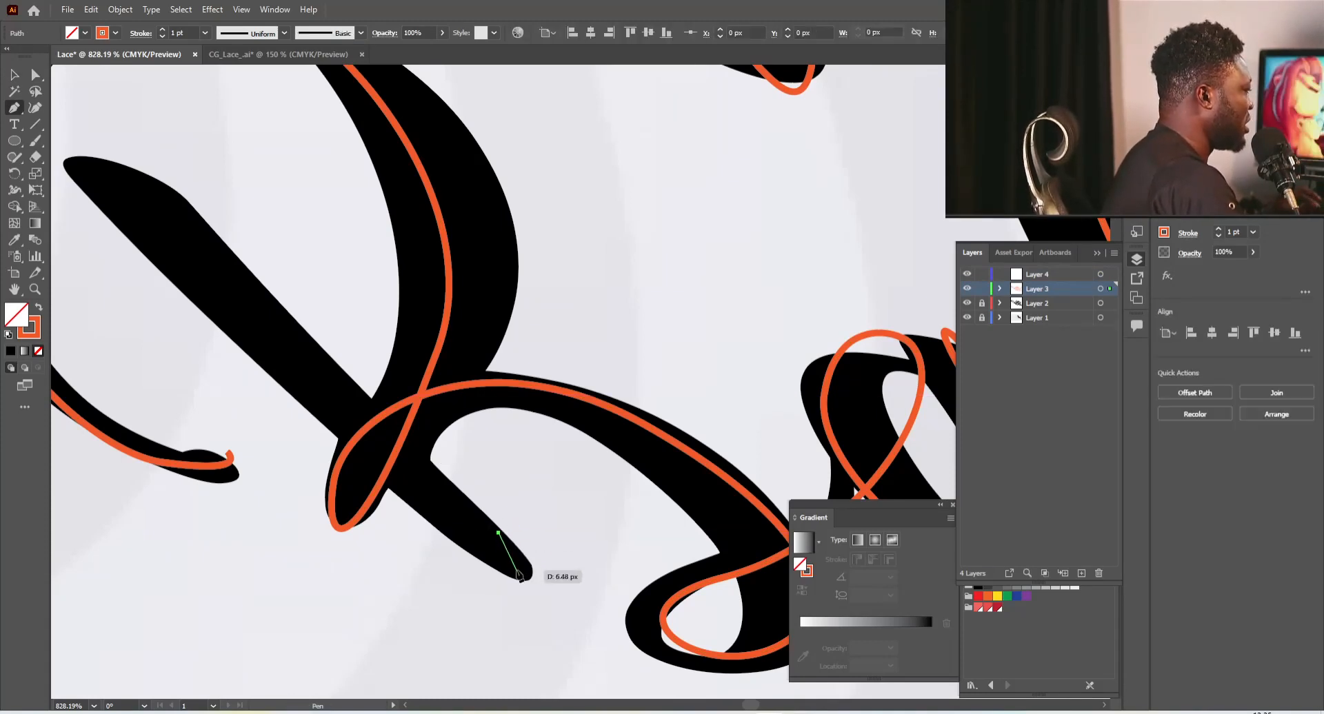
pyautogui.moveTo(515, 574); pyautogui.dragTo(494, 574)
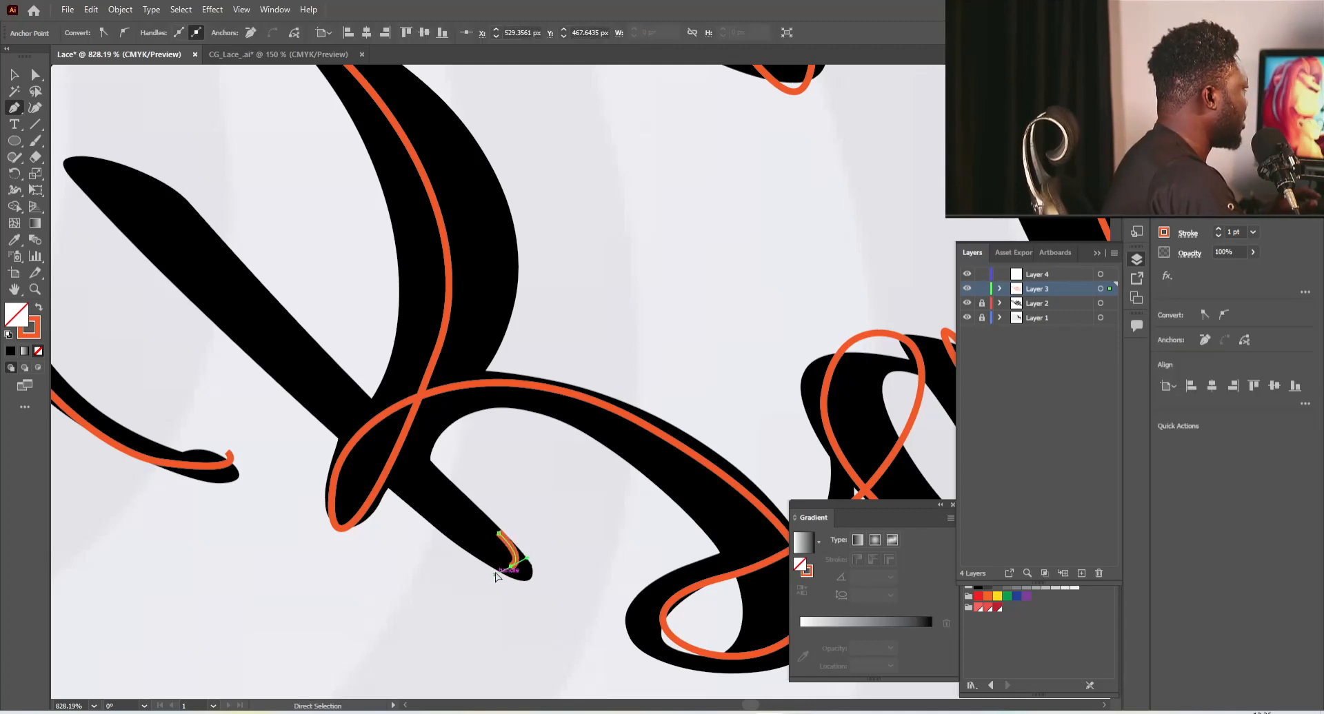
pyautogui.hotkey('ctrl', 'z')
pyautogui.hotkey('ctrl', 'z')
# Trace the diagonal stem of the "B" as a narrow loop starting and ending at the crossing, and hide Layer 2
pyautogui.click(388, 433)
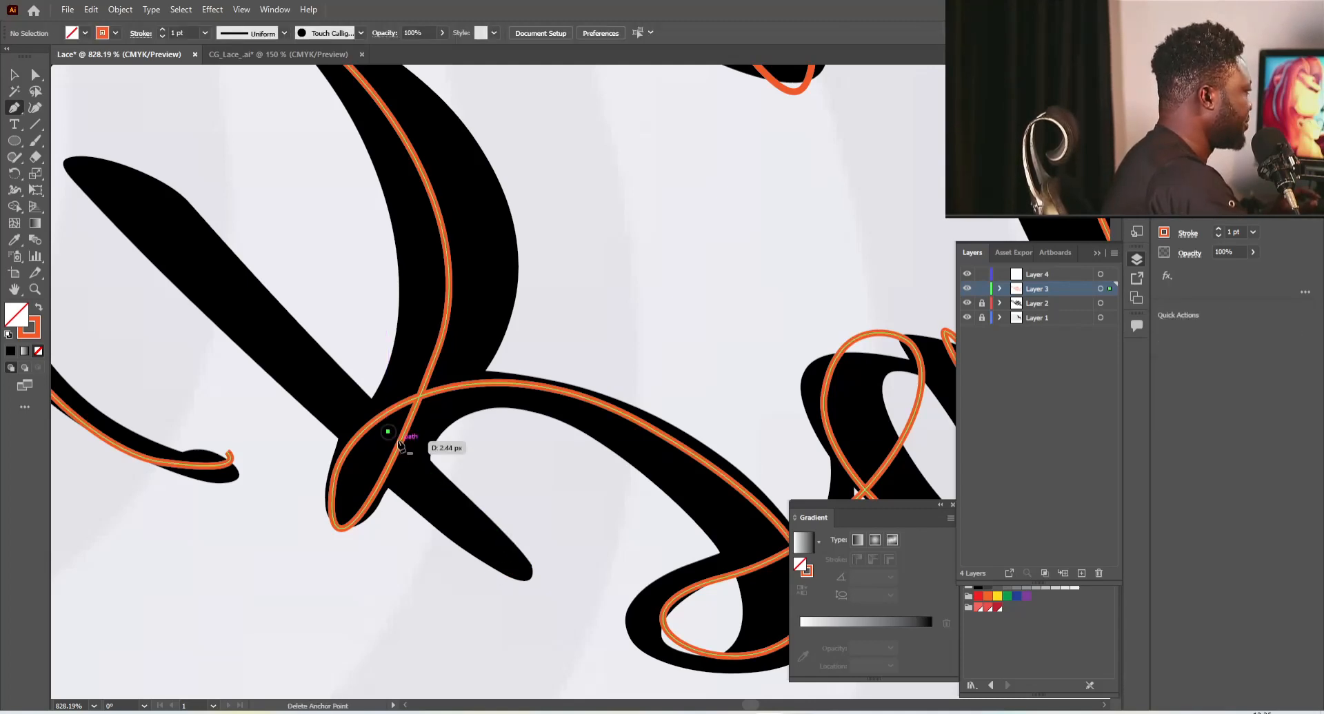
pyautogui.moveTo(514, 558)
pyautogui.mouseDown()
pyautogui.moveTo(515, 575)
pyautogui.moveTo(498, 571)
pyautogui.mouseUp()
pyautogui.press('space')
pyautogui.moveTo(333, 453); pyautogui.dragTo(375, 536)
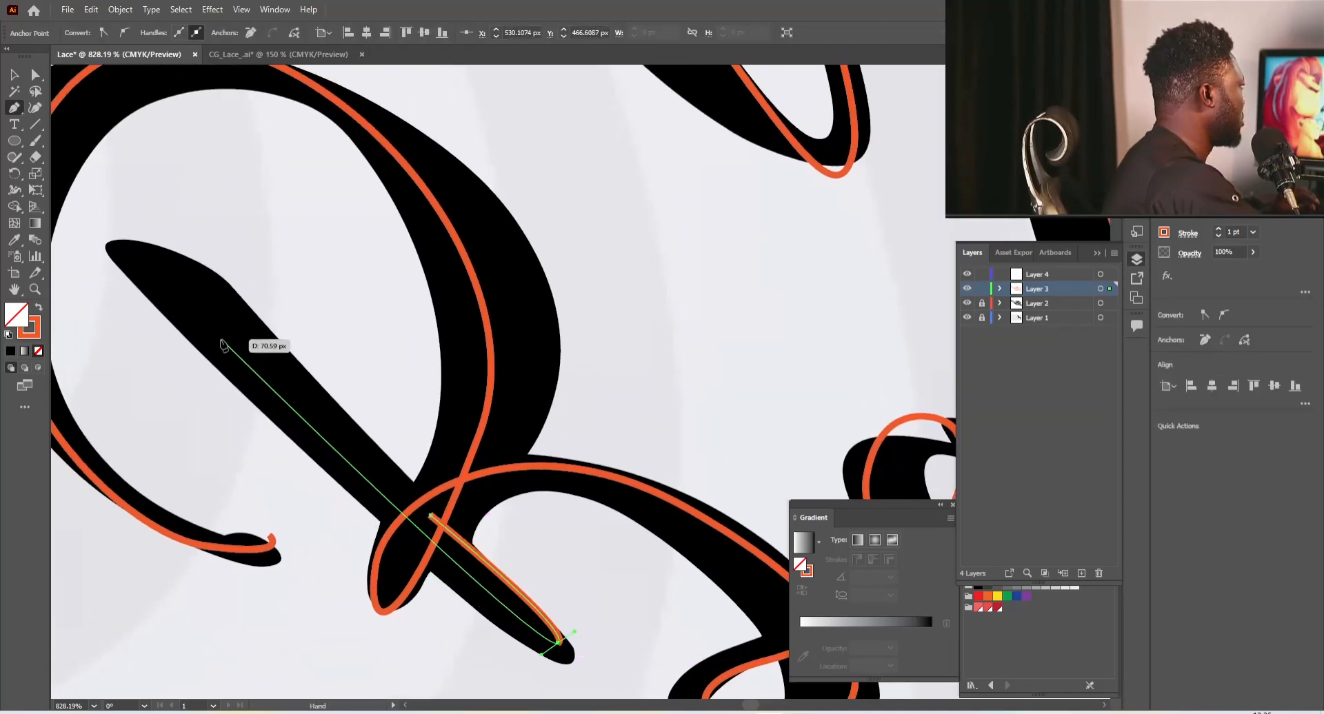
pyautogui.moveTo(139, 283); pyautogui.dragTo(180, 204)
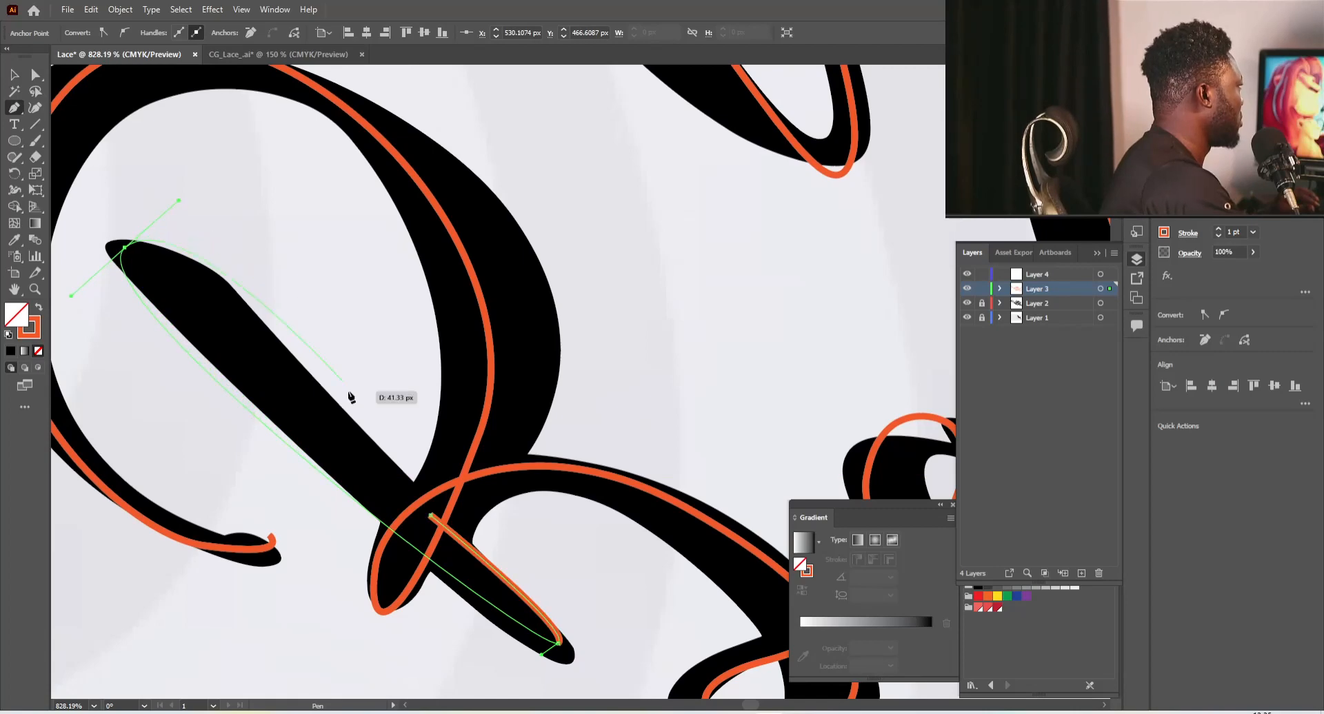
pyautogui.moveTo(431, 516); pyautogui.dragTo(542, 403)
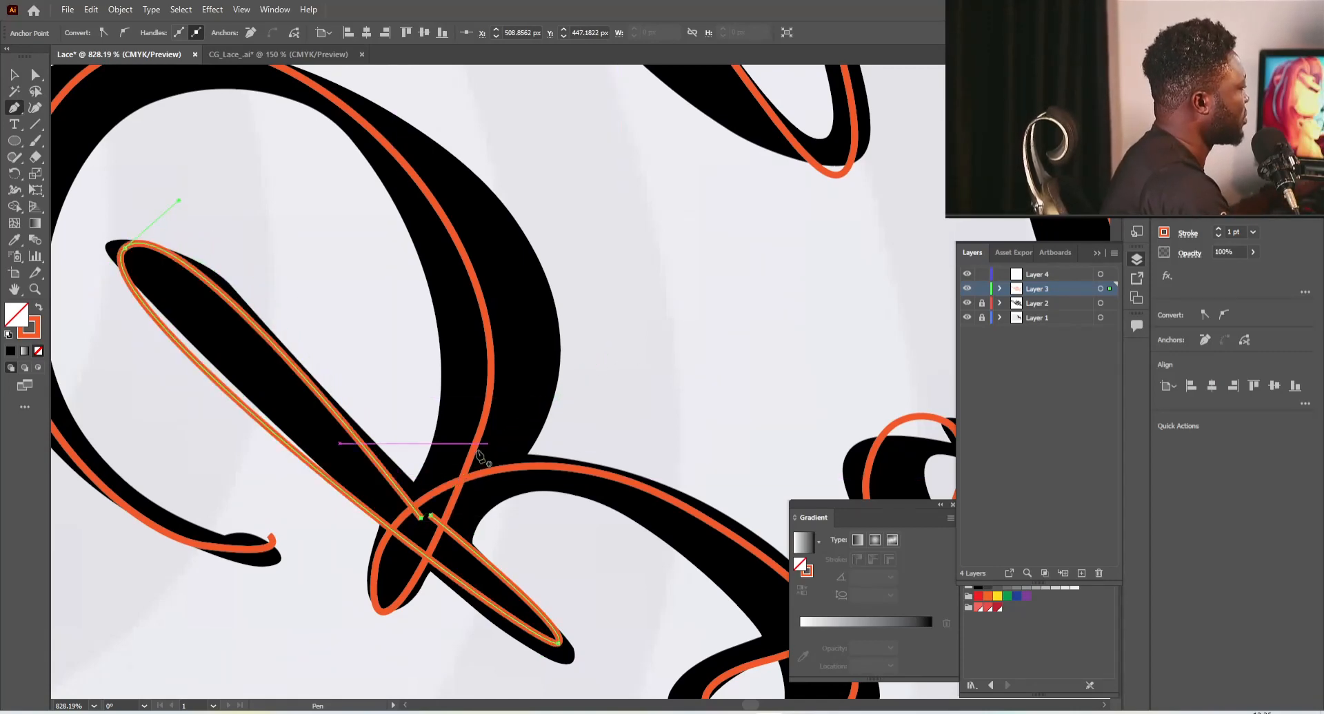
pyautogui.moveTo(514, 243); pyautogui.dragTo(375, 357)
pyautogui.moveTo(431, 311); pyautogui.dragTo(417, 423)
pyautogui.hotkey('ctrl', '0')
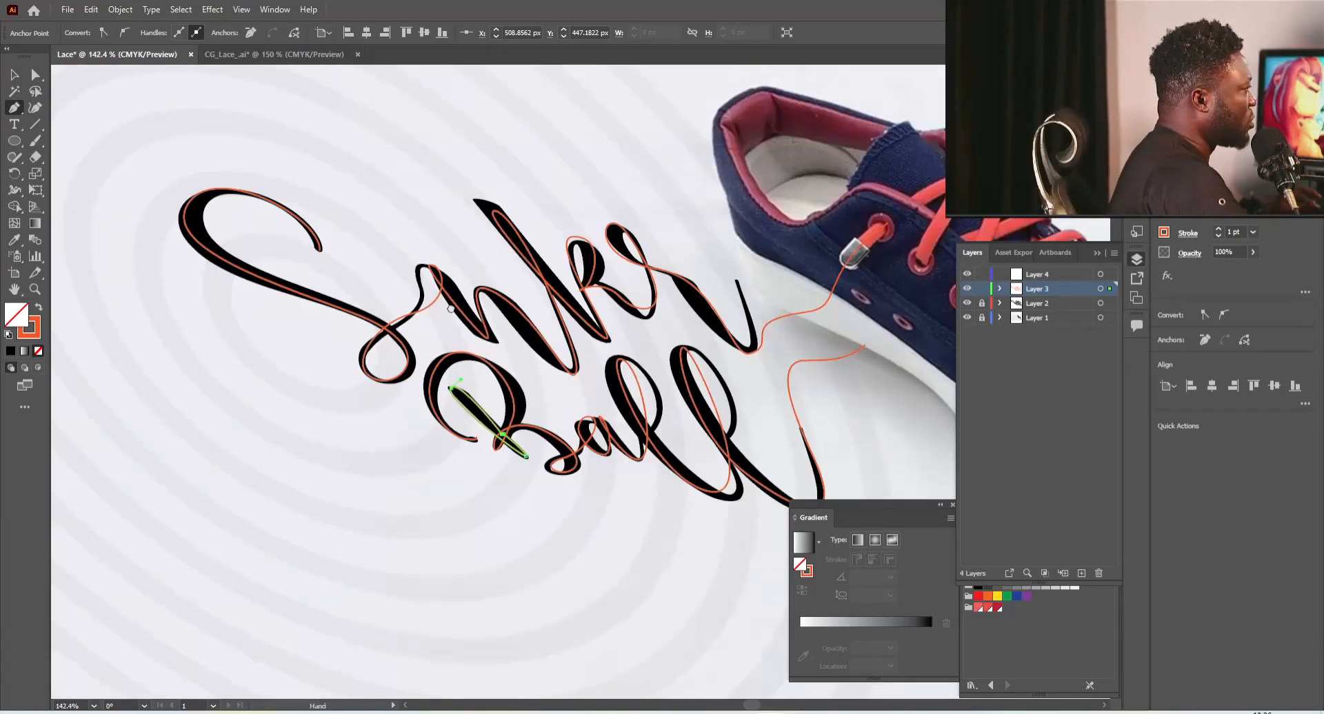
pyautogui.click(967, 304)
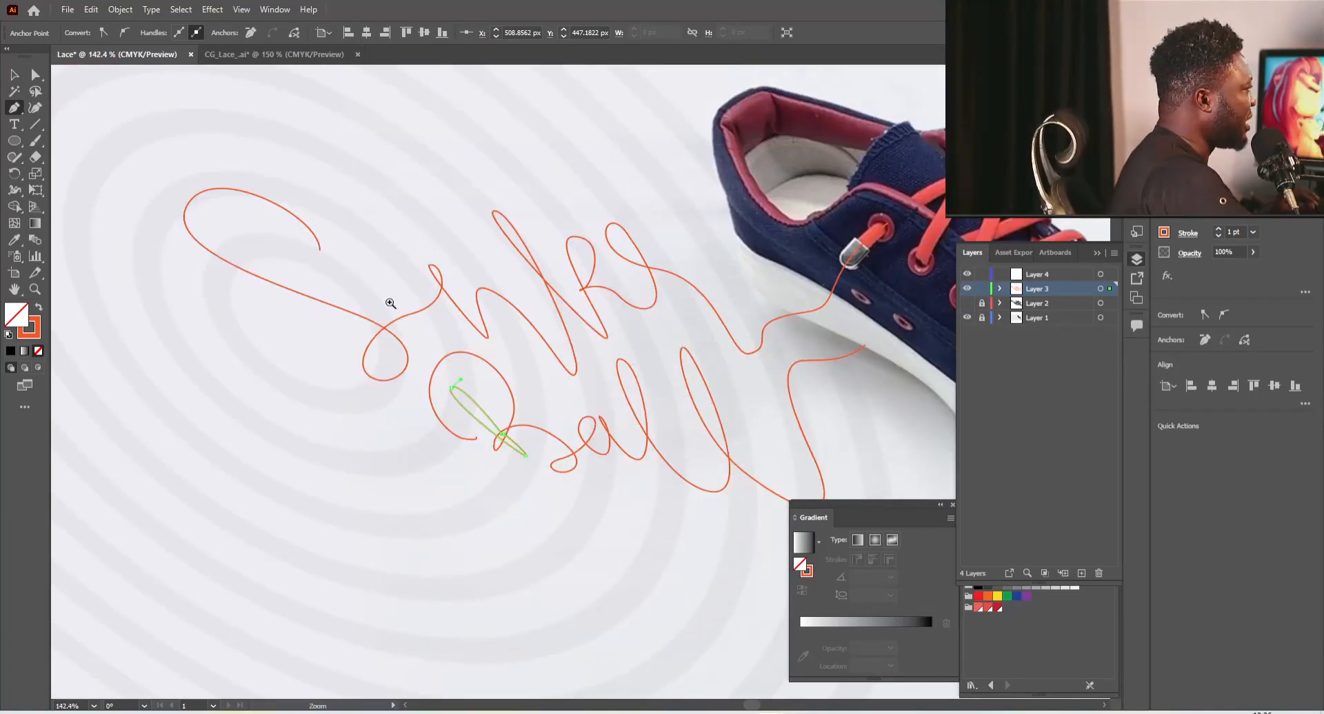
# Draw an ellipse about 7.4 by 11.9 px across a lace strand on the shoe and move it below the "B"
pyautogui.moveTo(391, 304); pyautogui.dragTo(349, 313)
pyautogui.click(18, 142)
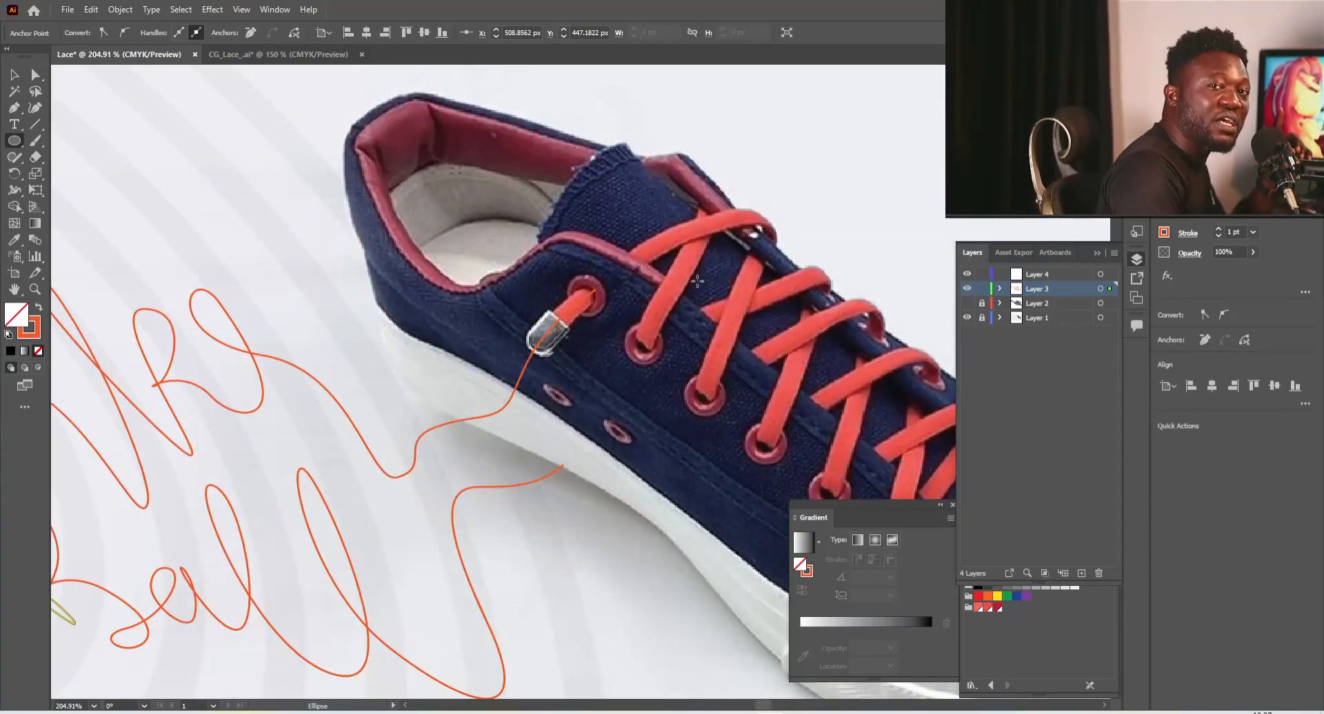
pyautogui.hotkey('ctrl', '+')
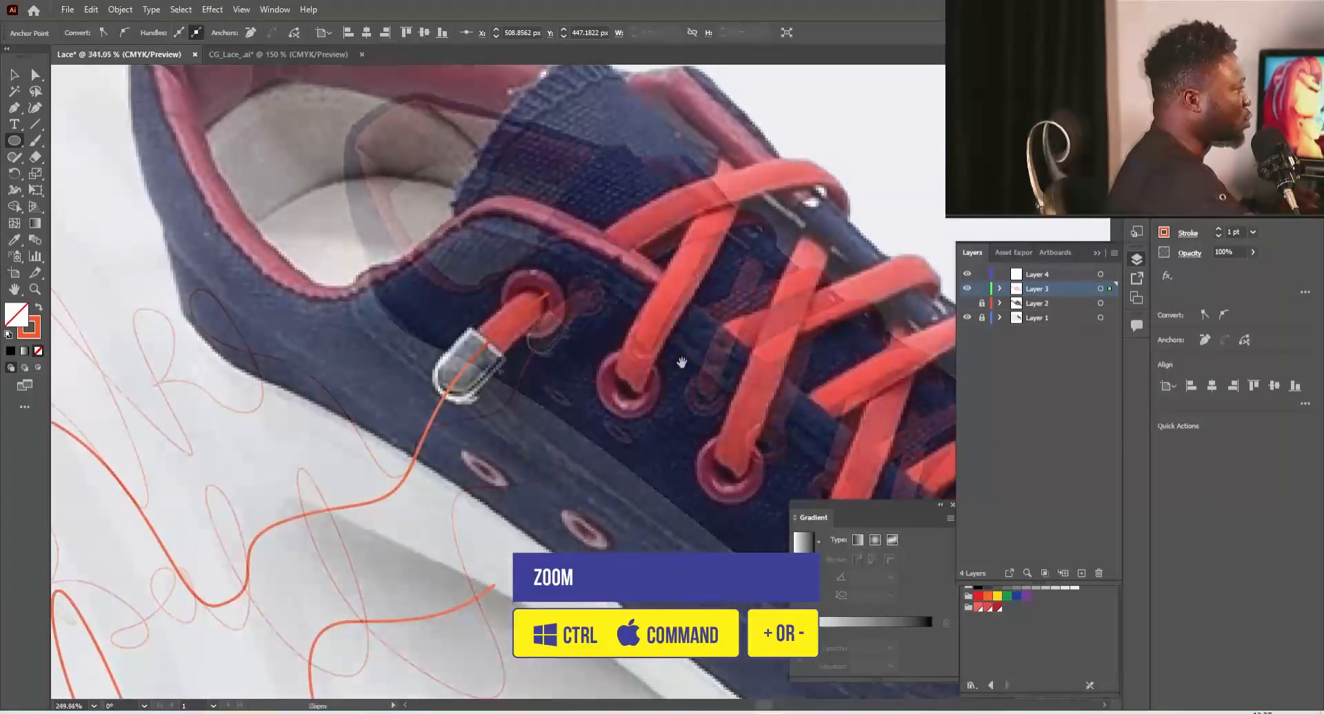
pyautogui.moveTo(655, 285); pyautogui.dragTo(678, 318)
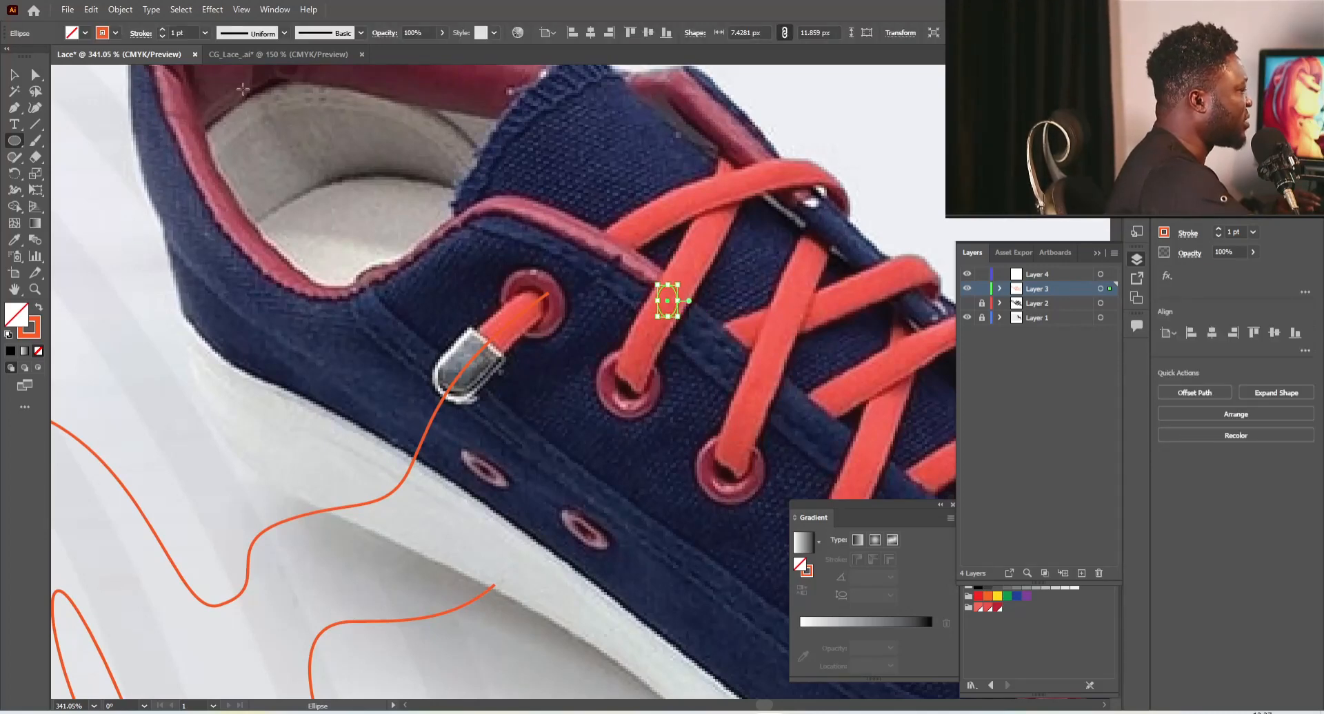
pyautogui.click(15, 78)
pyautogui.moveTo(606, 271); pyautogui.dragTo(476, 325)
pyautogui.moveTo(630, 350); pyautogui.dragTo(306, 456)
# Remove the small ellipse's stroke and fill it with the white-to-black linear gradient
pyautogui.click(105, 34)
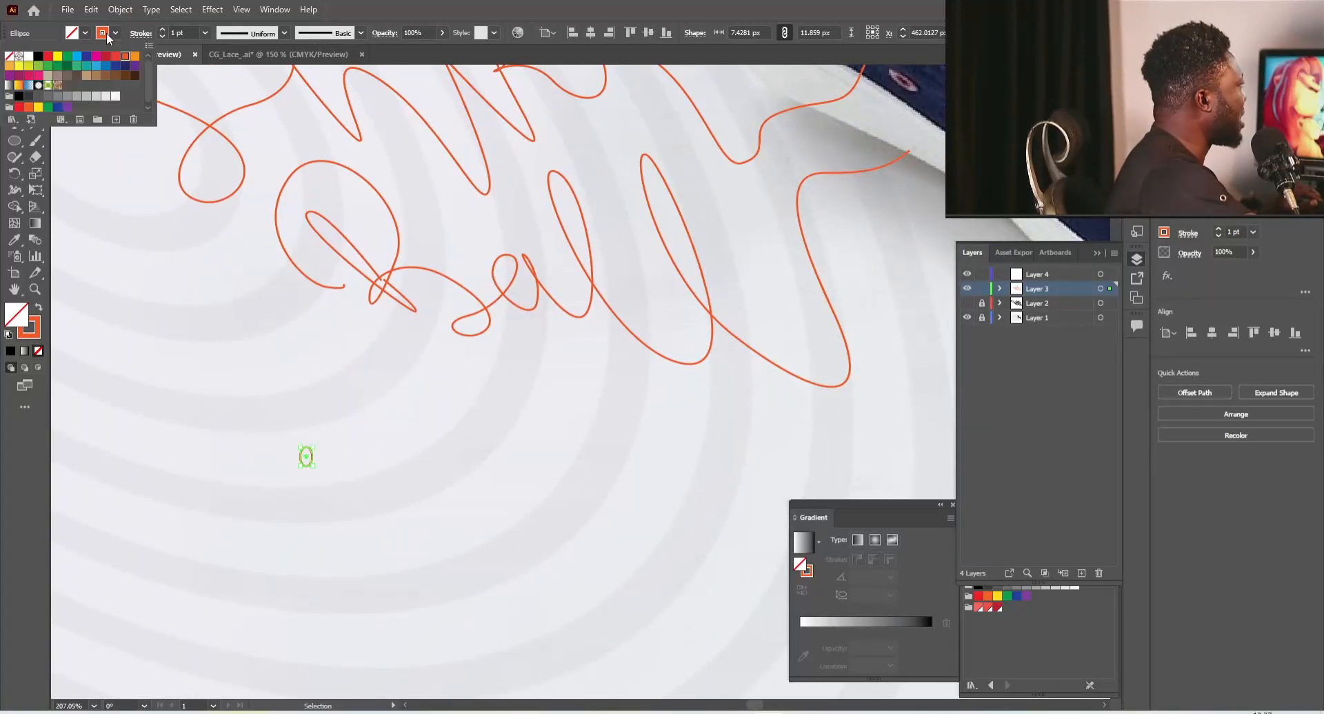
pyautogui.click(10, 56)
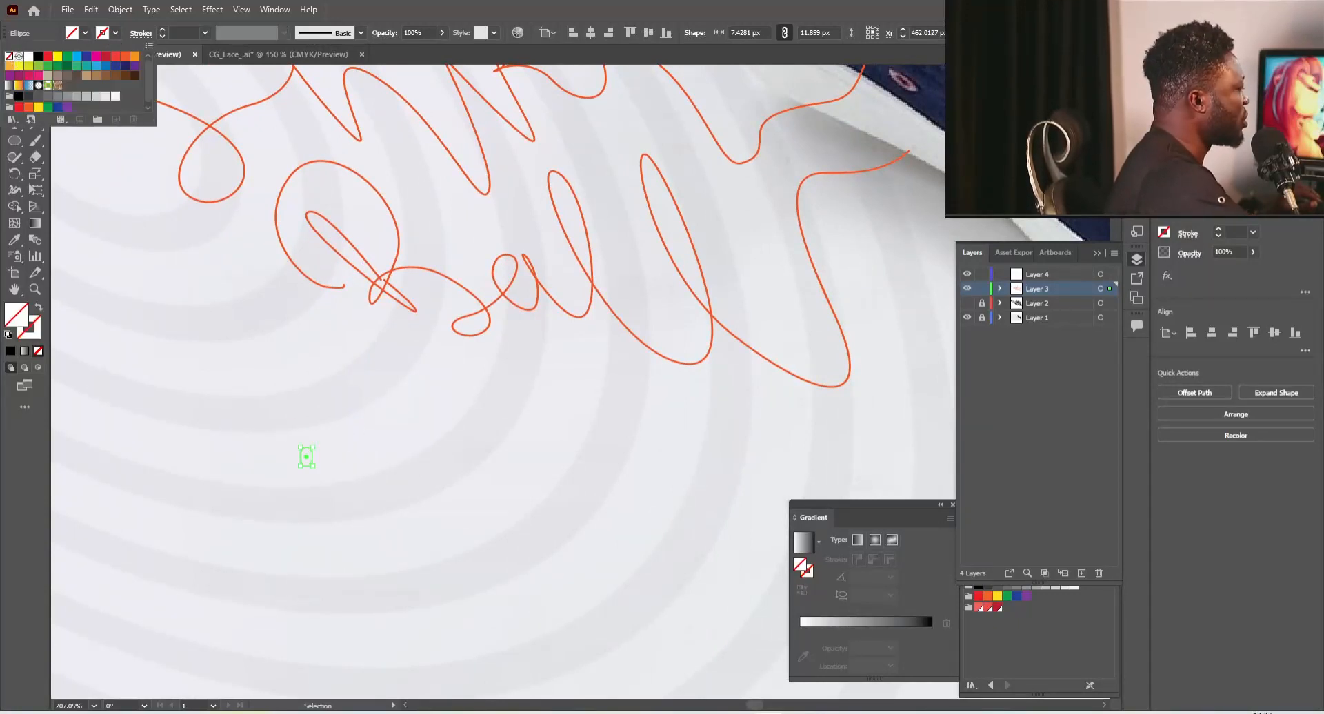
pyautogui.click(873, 625)
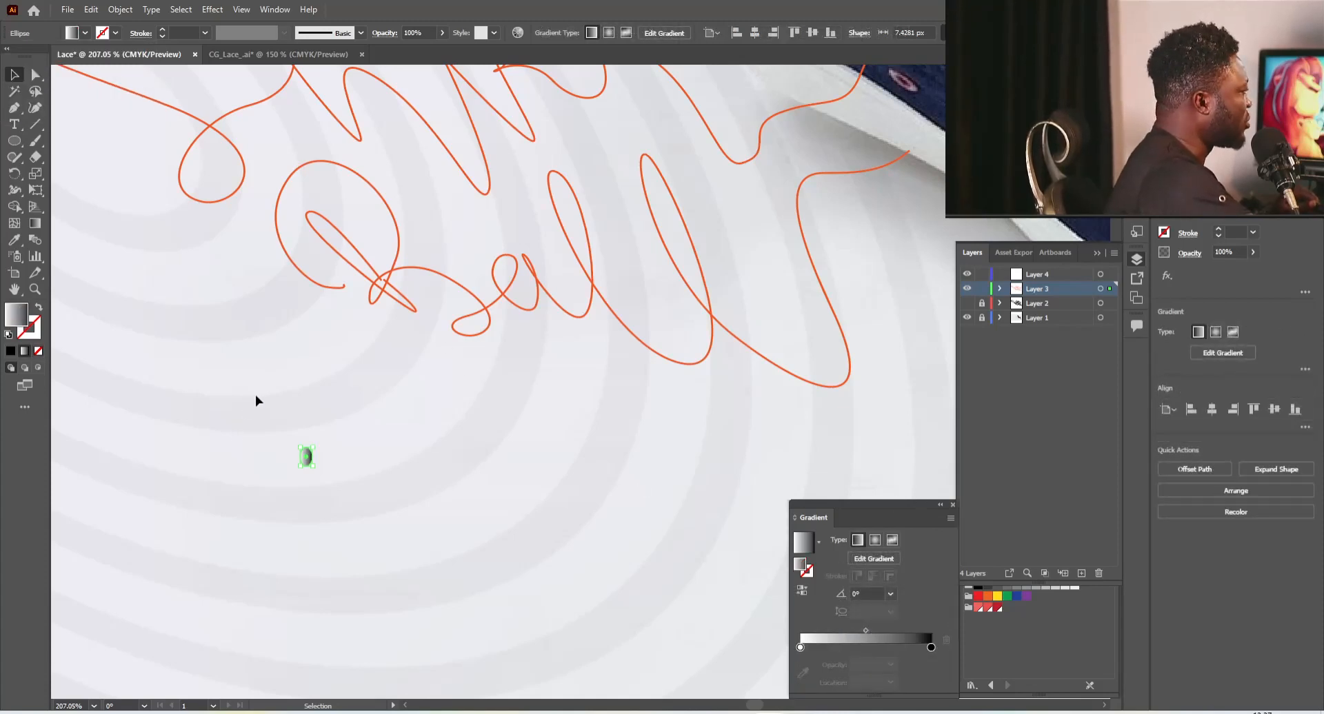
# Recolour the ellipse's gradient with the lace swatches, starting from dark red and replacing the black end with coral
pyautogui.click(1095, 253)
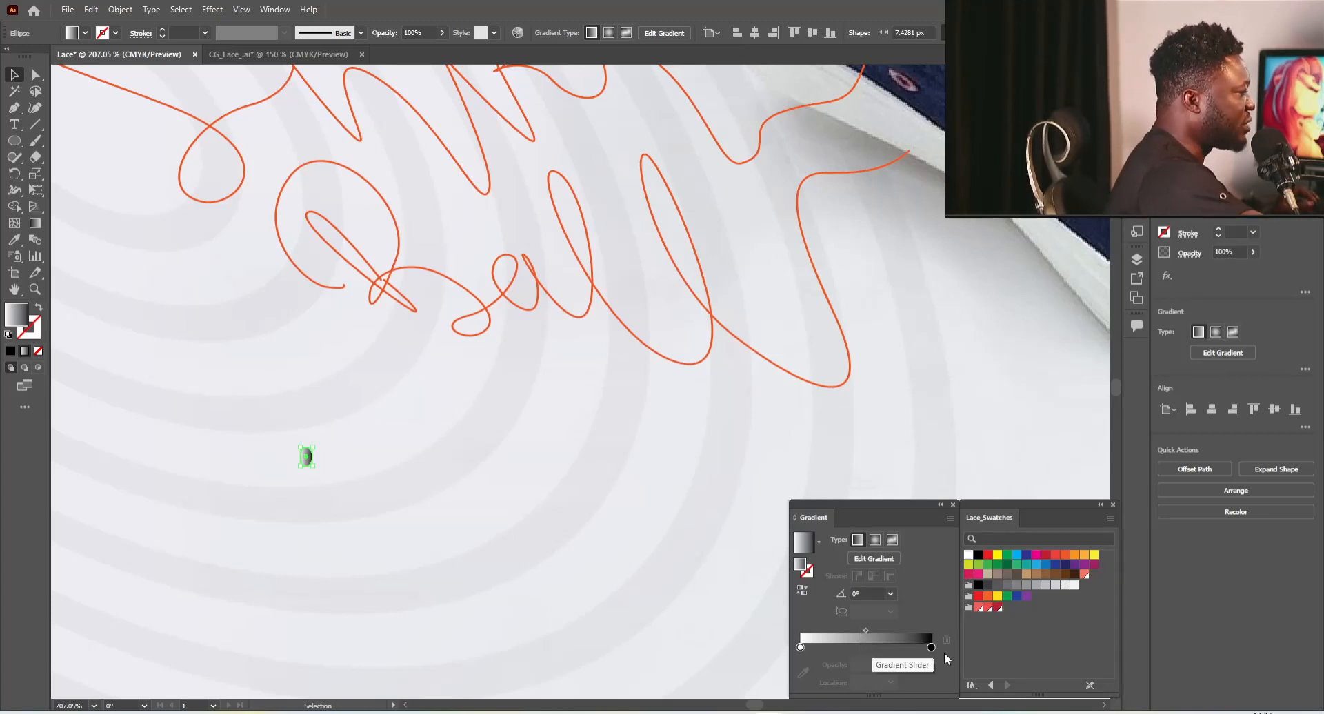
pyautogui.click(997, 607)
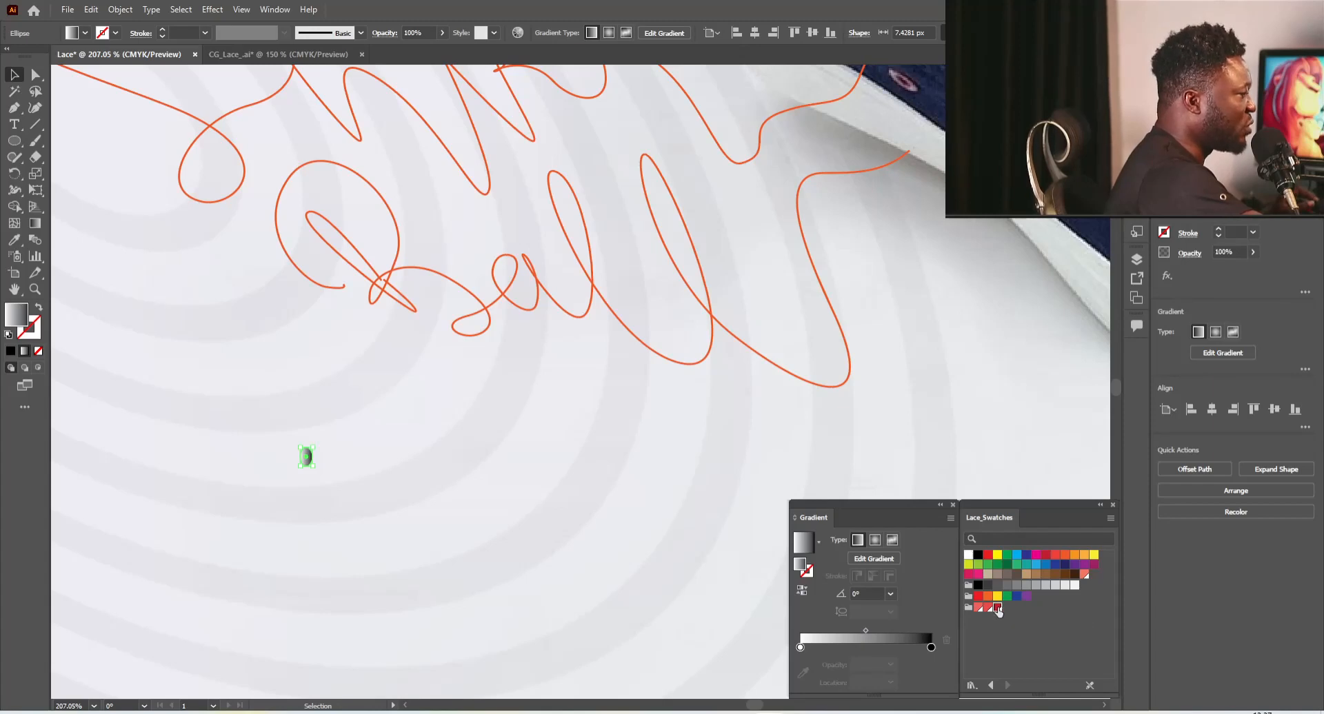
pyautogui.click(800, 648)
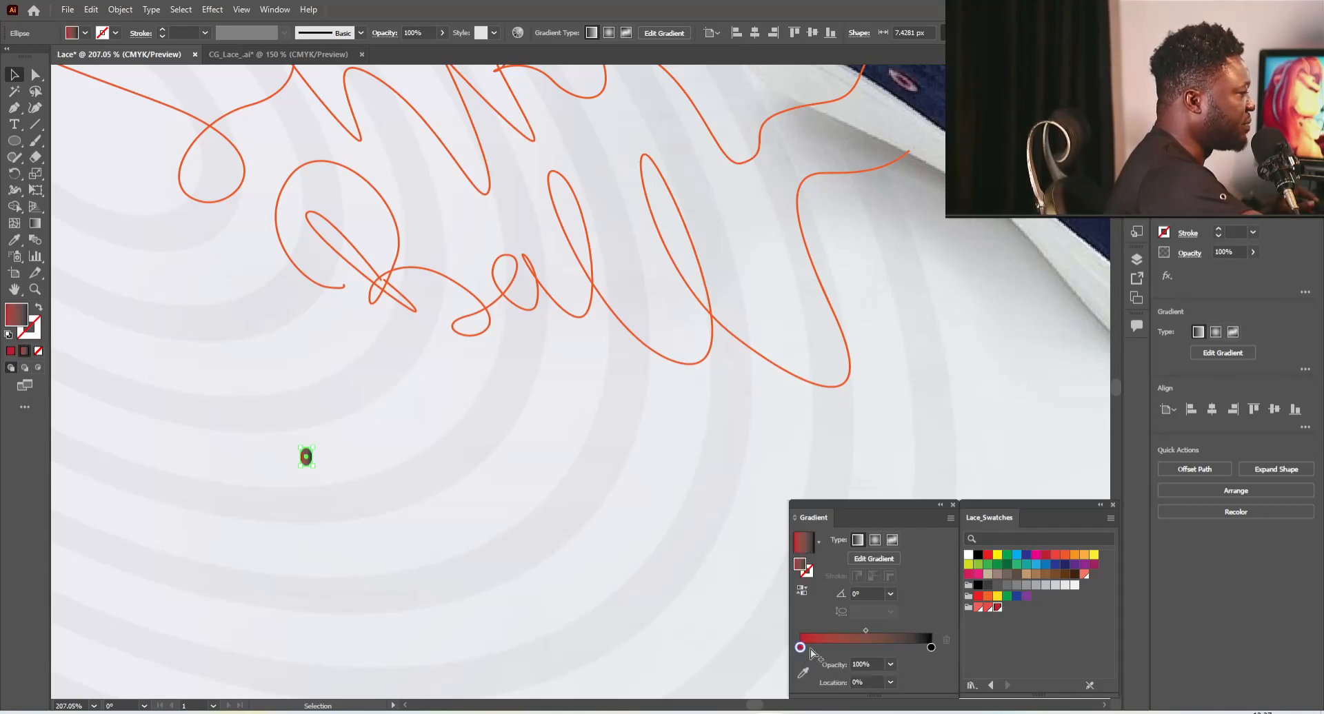
pyautogui.click(1085, 575)
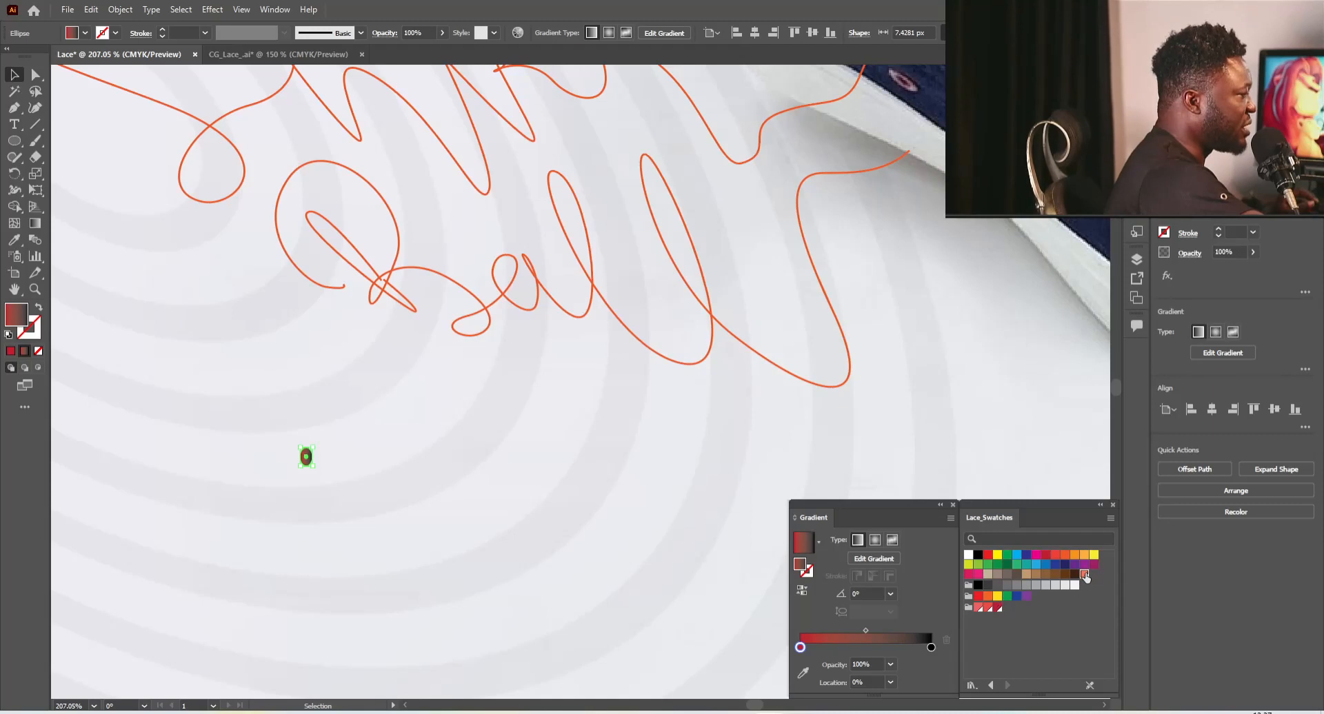
pyautogui.click(931, 648)
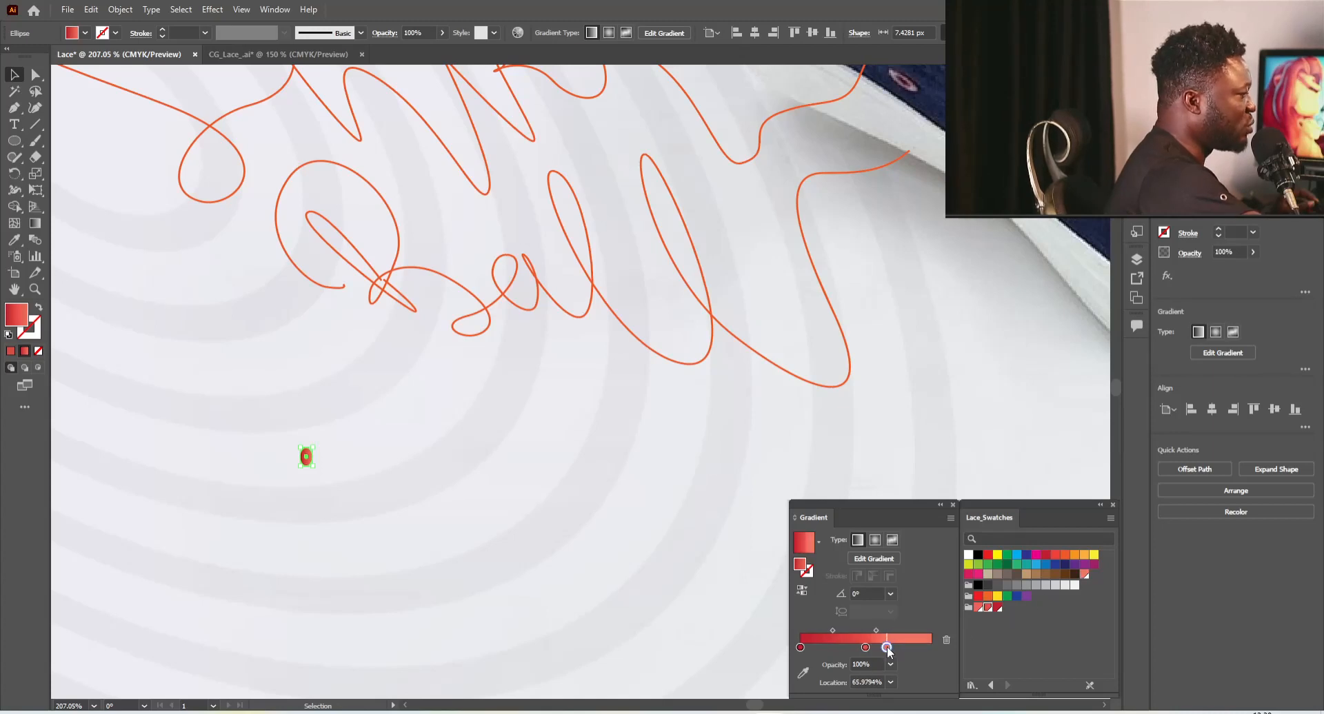
# Adjust the middle and end stops with the coral lace swatches and place the middle stop at about 59.8%
pyautogui.moveTo(866, 648)
pyautogui.mouseDown()
pyautogui.moveTo(955, 652)
pyautogui.moveTo(871, 647)
pyautogui.mouseUp()
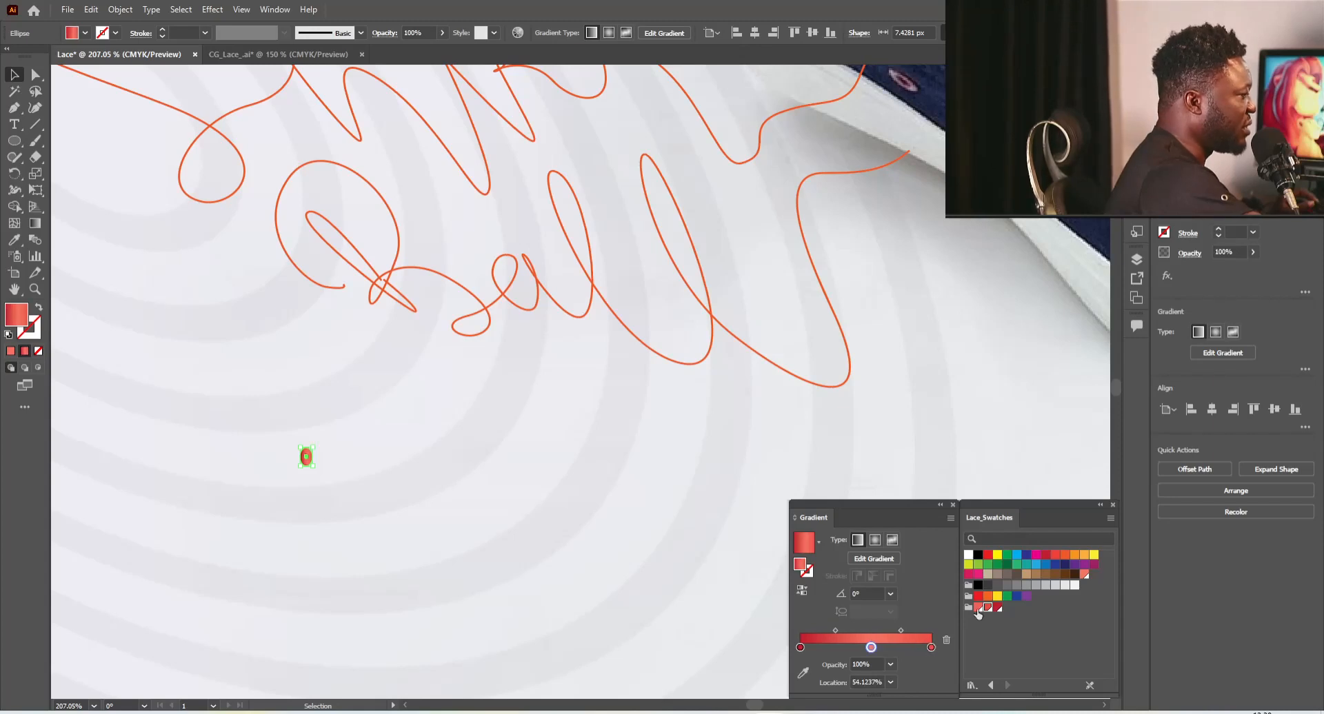
pyautogui.click(932, 648)
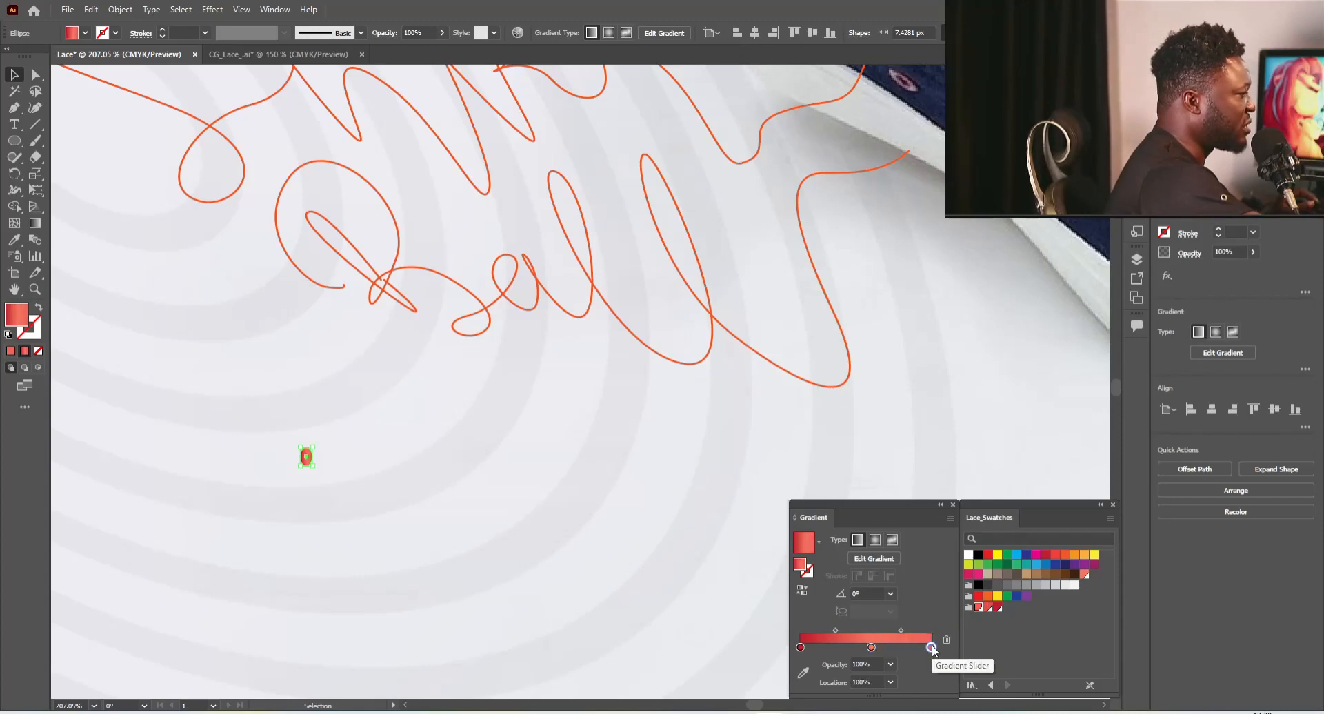
pyautogui.click(871, 648)
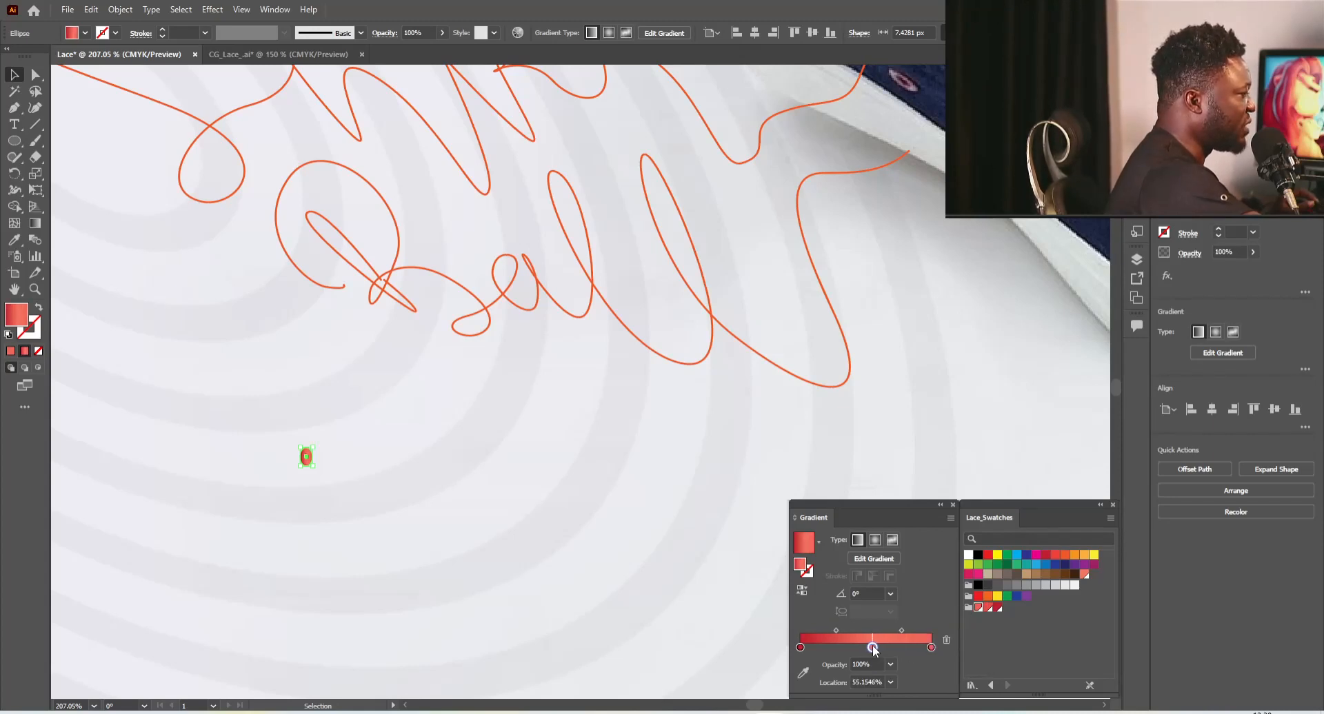
pyautogui.click(931, 647)
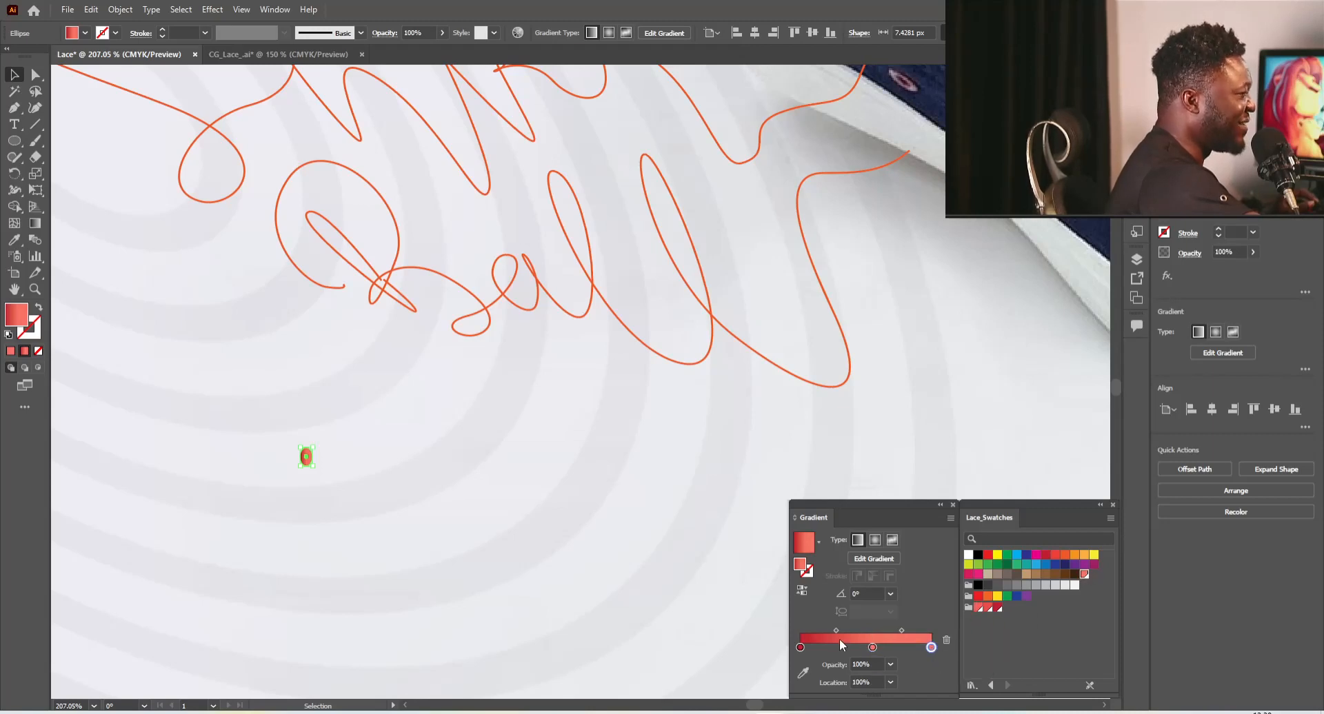
pyautogui.moveTo(872, 648); pyautogui.dragTo(890, 648)
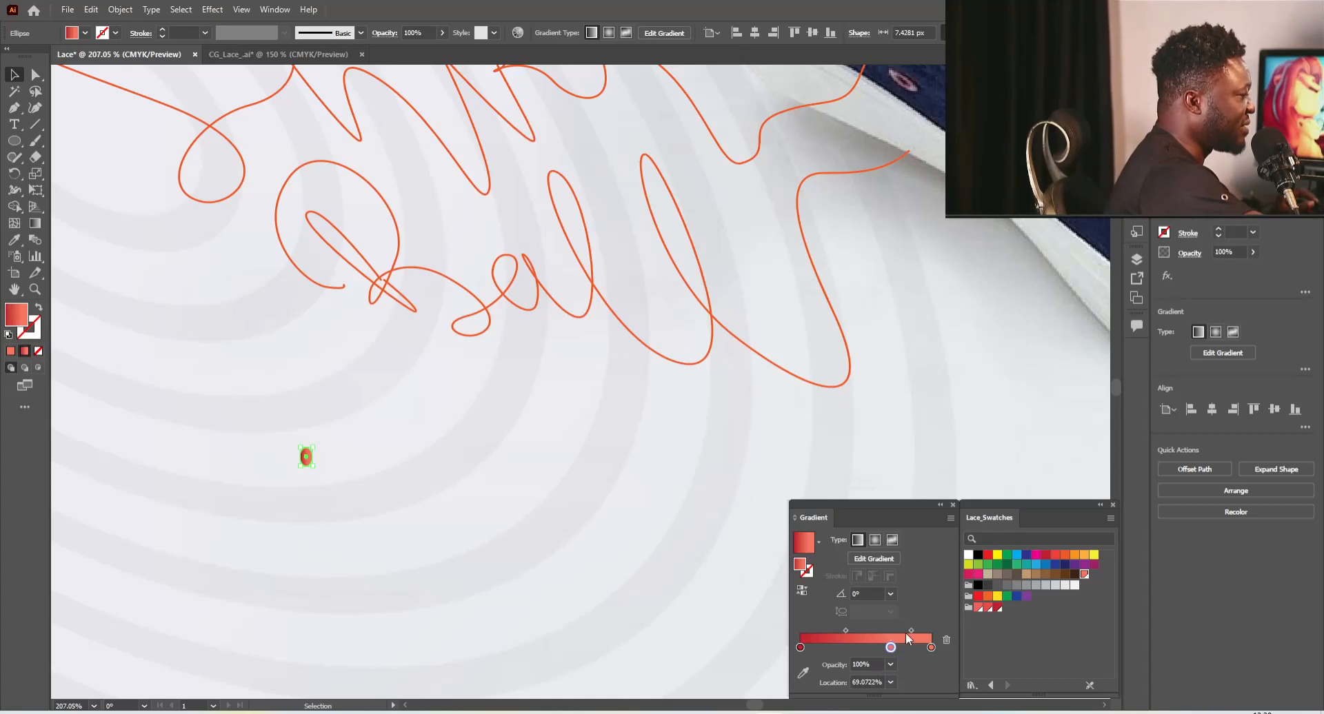
pyautogui.moveTo(908, 631); pyautogui.dragTo(877, 648)
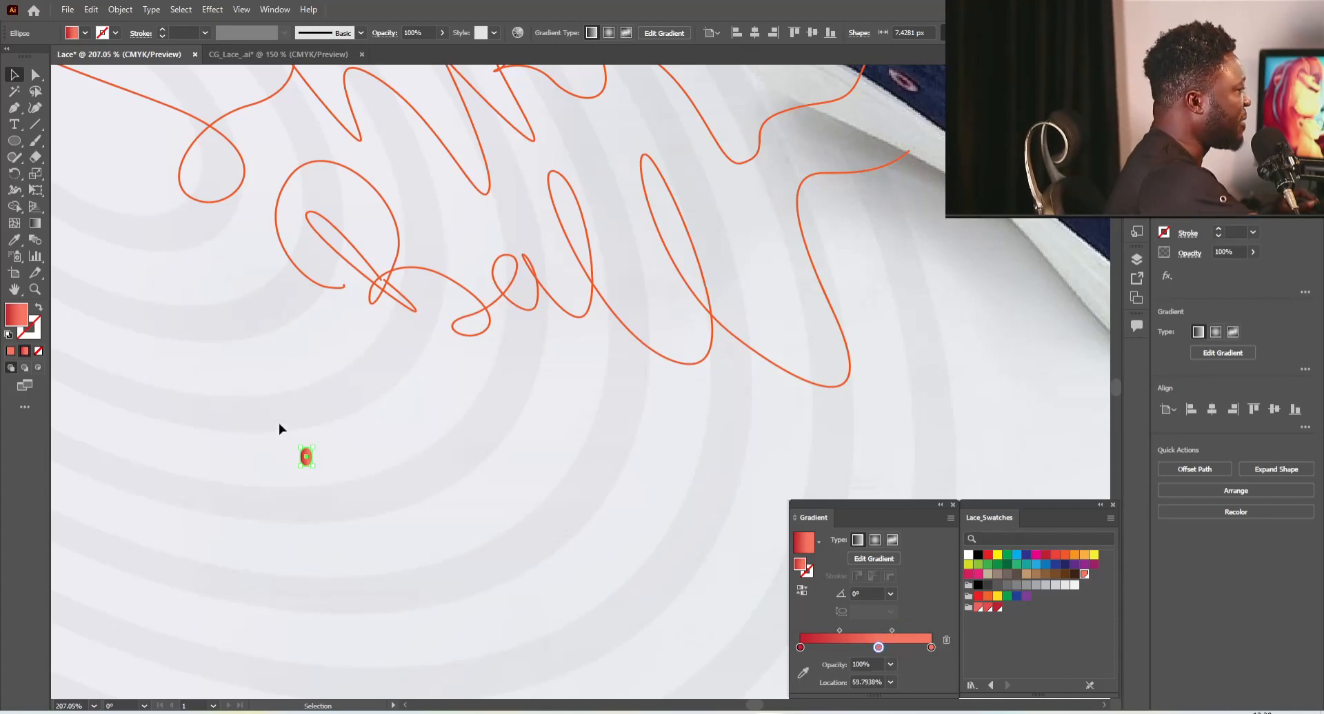
# Move the gradient ellipse to the empty background below and left of the lettering
pyautogui.click(305, 458)
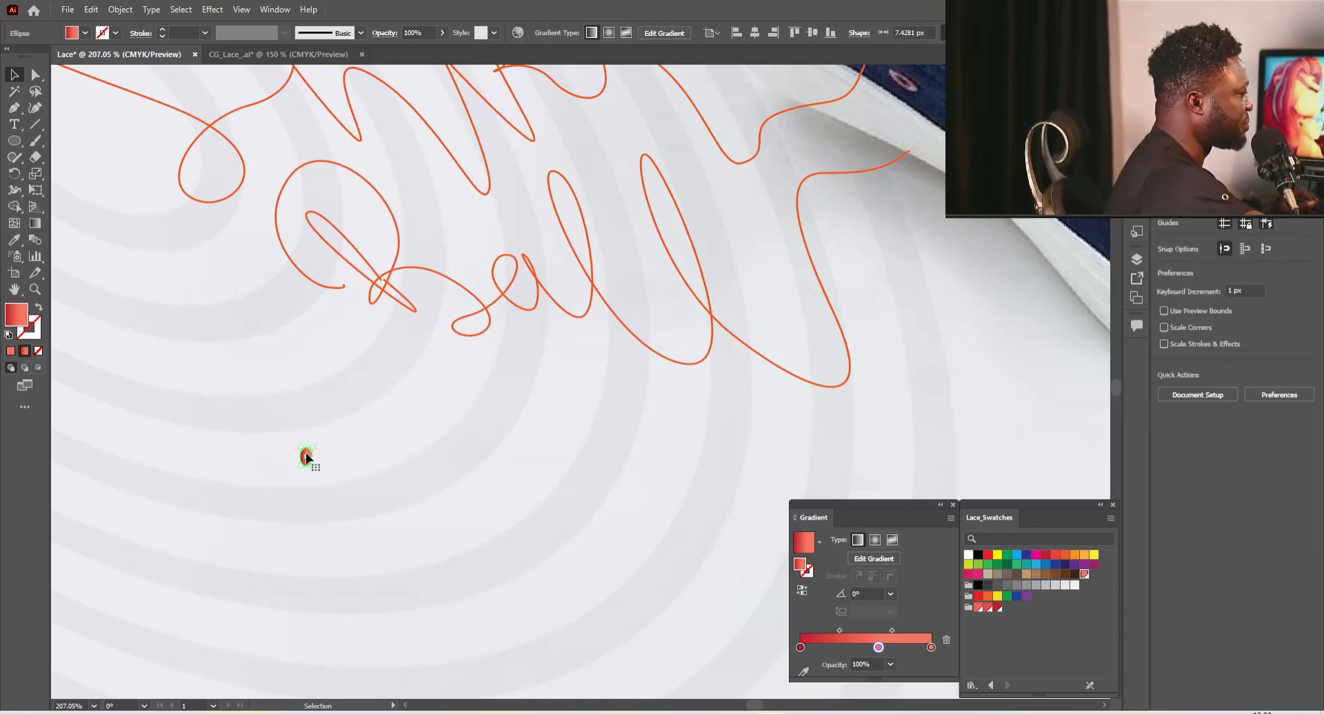
pyautogui.moveTo(235, 435); pyautogui.dragTo(469, 464)
pyautogui.scroll(1, 470, 463)
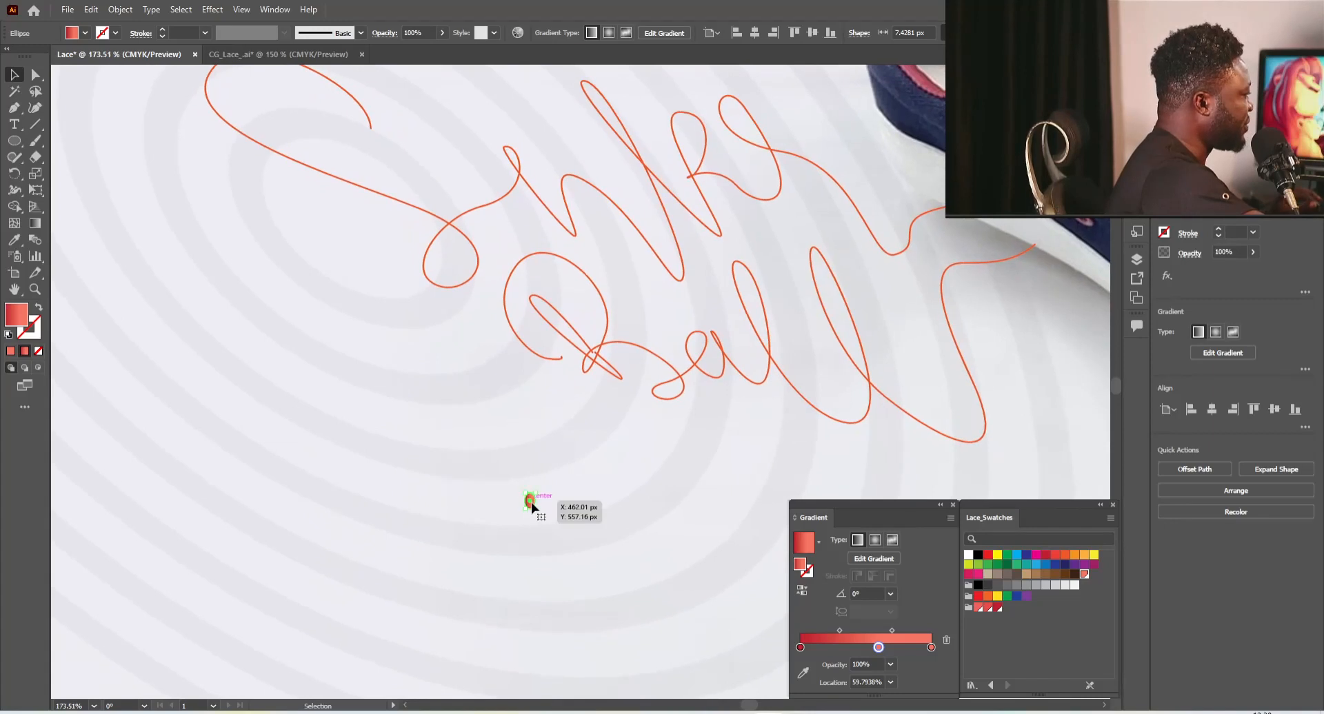
pyautogui.moveTo(531, 503); pyautogui.dragTo(289, 511)
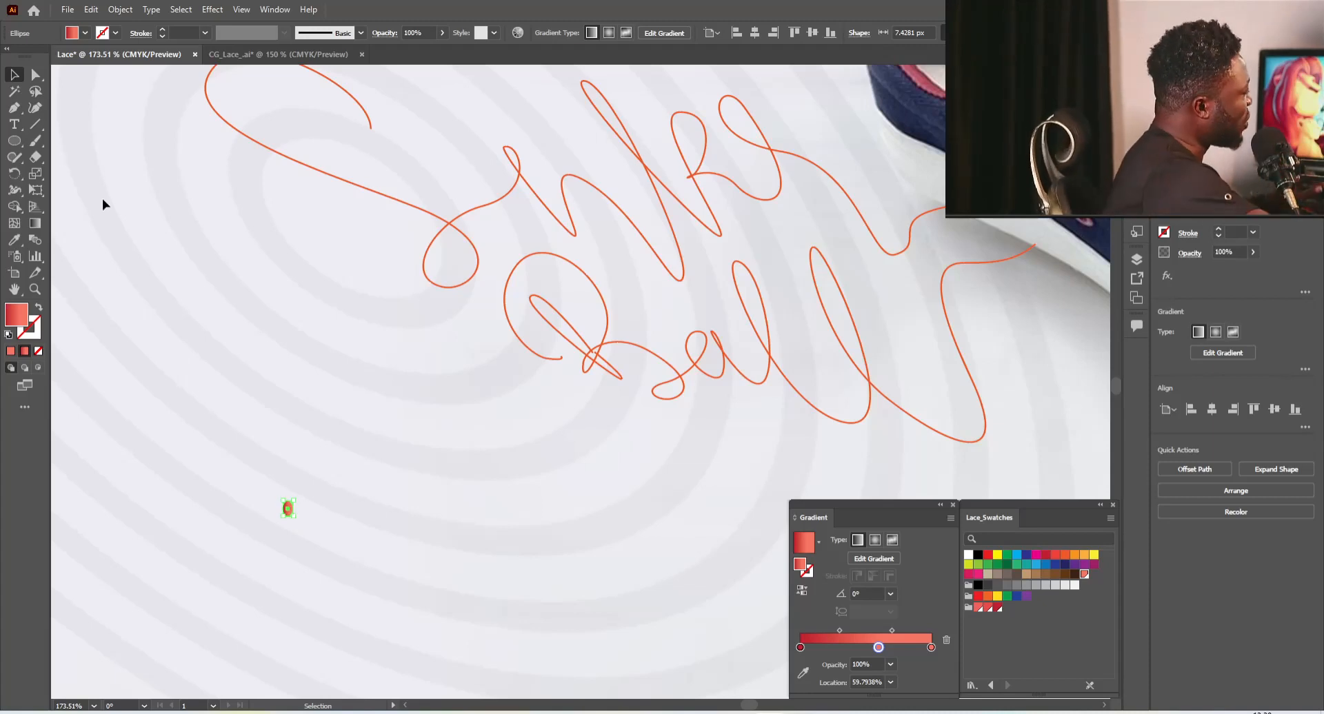
pyautogui.moveTo(286, 507); pyautogui.dragTo(213, 514)
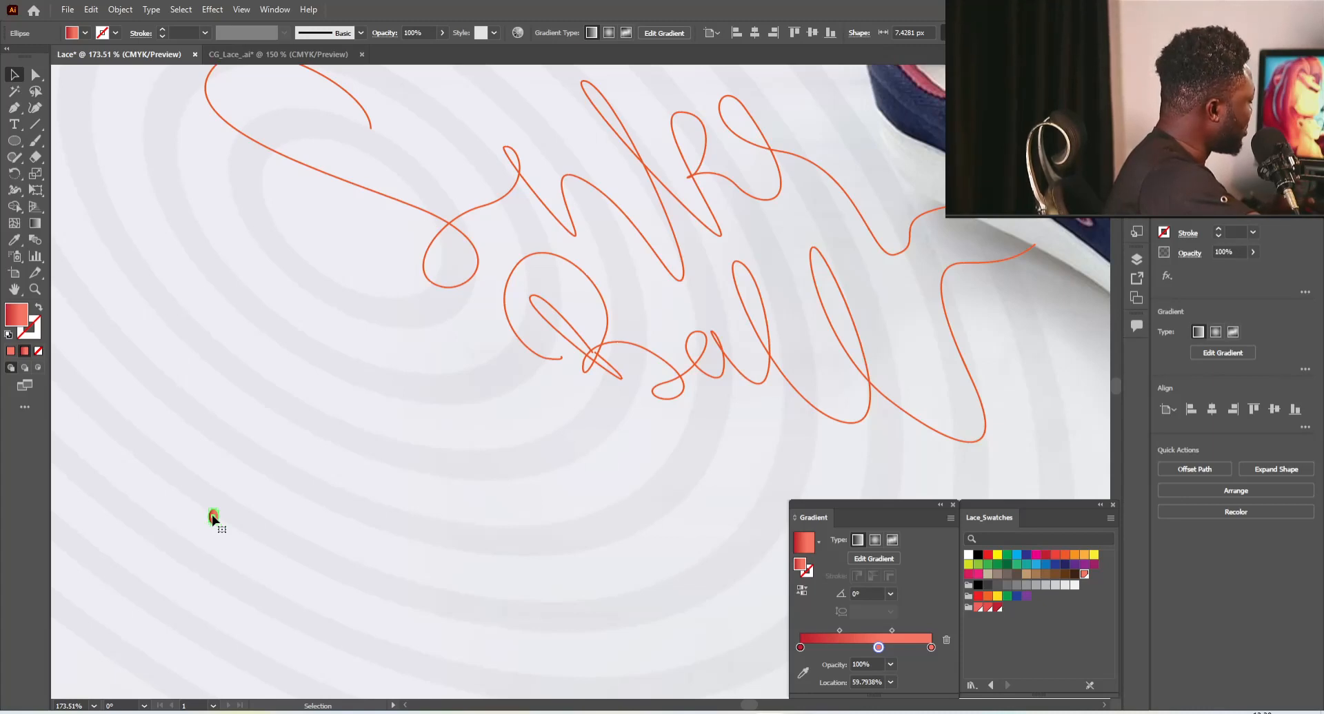
# Duplicate the gradient ellipse horizontally and repeat the copy to form an evenly spaced row of four ellipses
pyautogui.moveTo(212, 519); pyautogui.dragTo(266, 516)
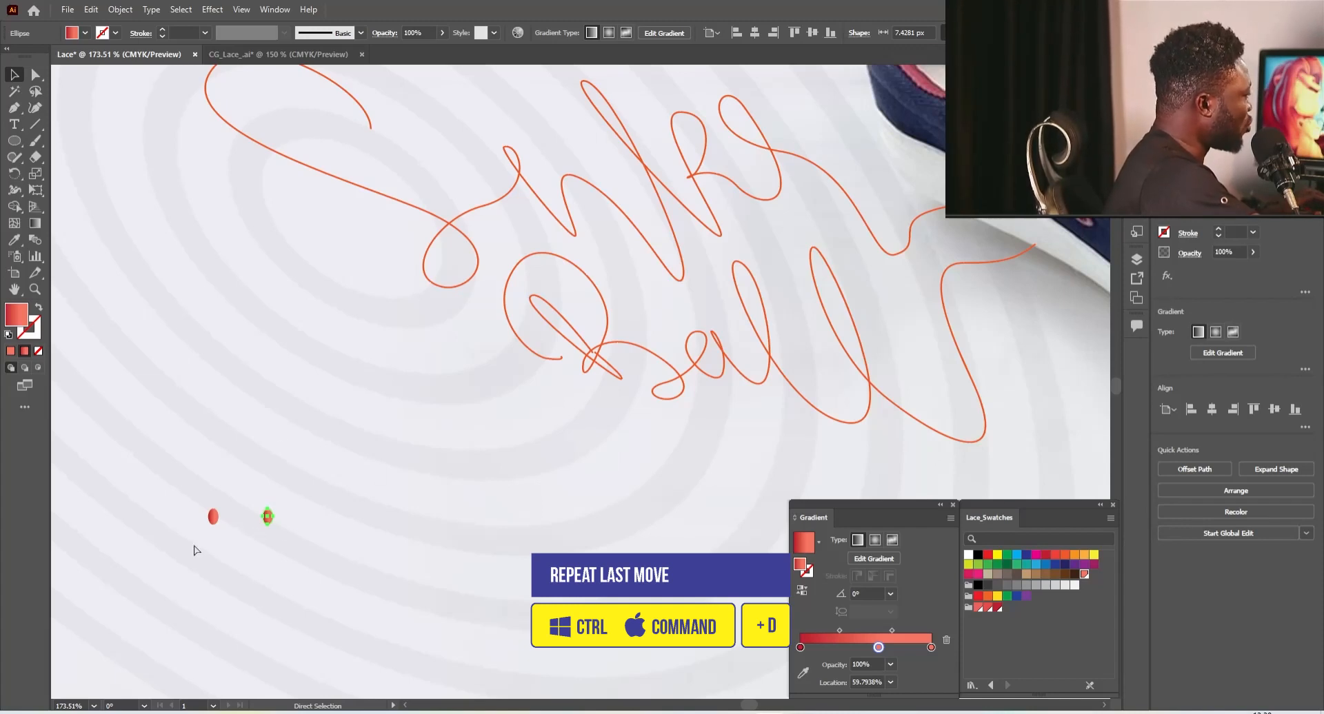
pyautogui.hotkey('ctrl', 'd')
pyautogui.hotkey('ctrl', 'd')
pyautogui.hotkey('ctrl', 'd')
pyautogui.hotkey('ctrl', 'd')
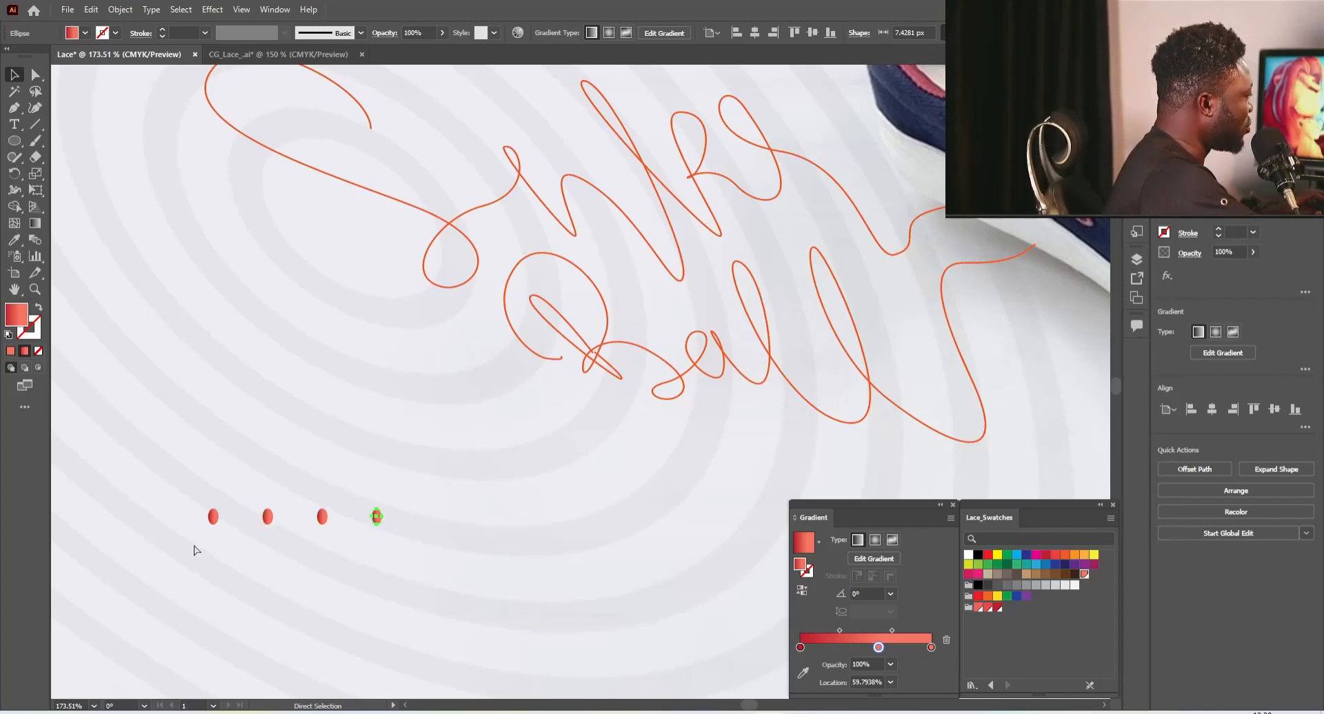
# Keep repeating the ellipse copy to extend the evenly spaced row to nine ellipses
pyautogui.hotkey('ctrl', 'd')
pyautogui.hotkey('ctrl', 'd')
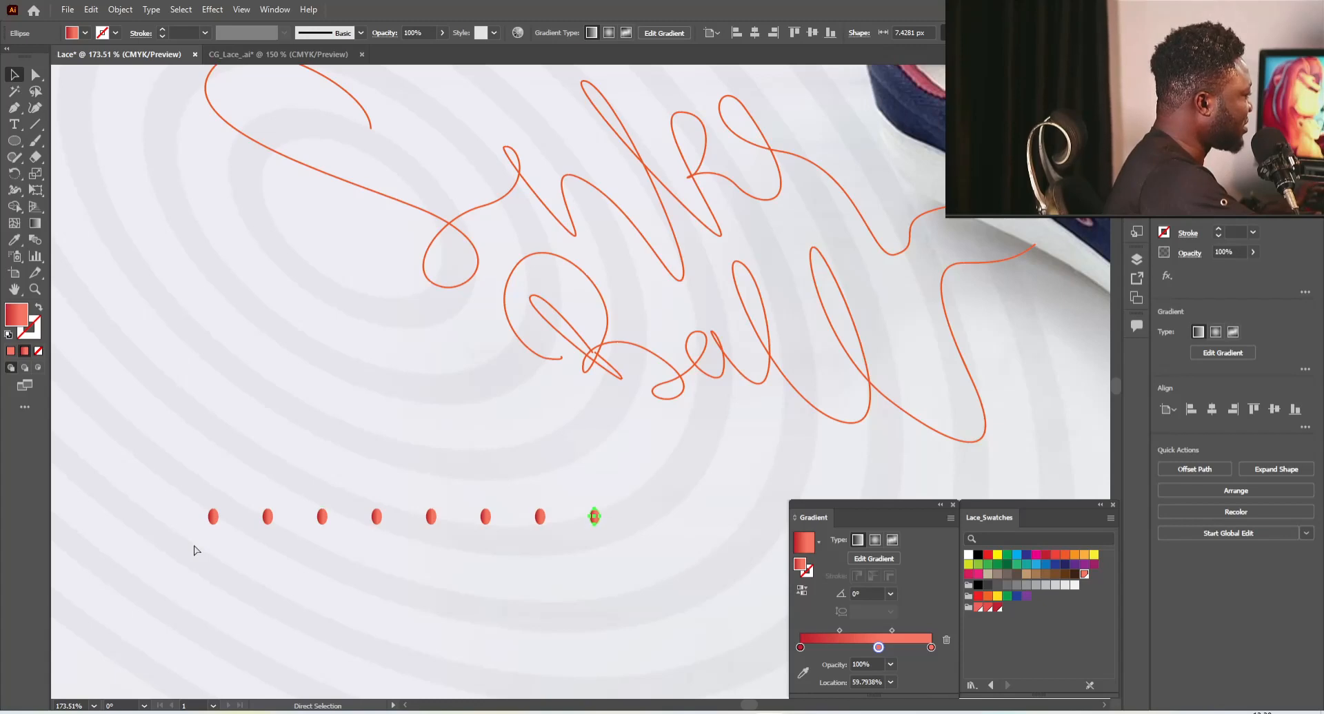
pyautogui.moveTo(190, 510); pyautogui.dragTo(333, 505)
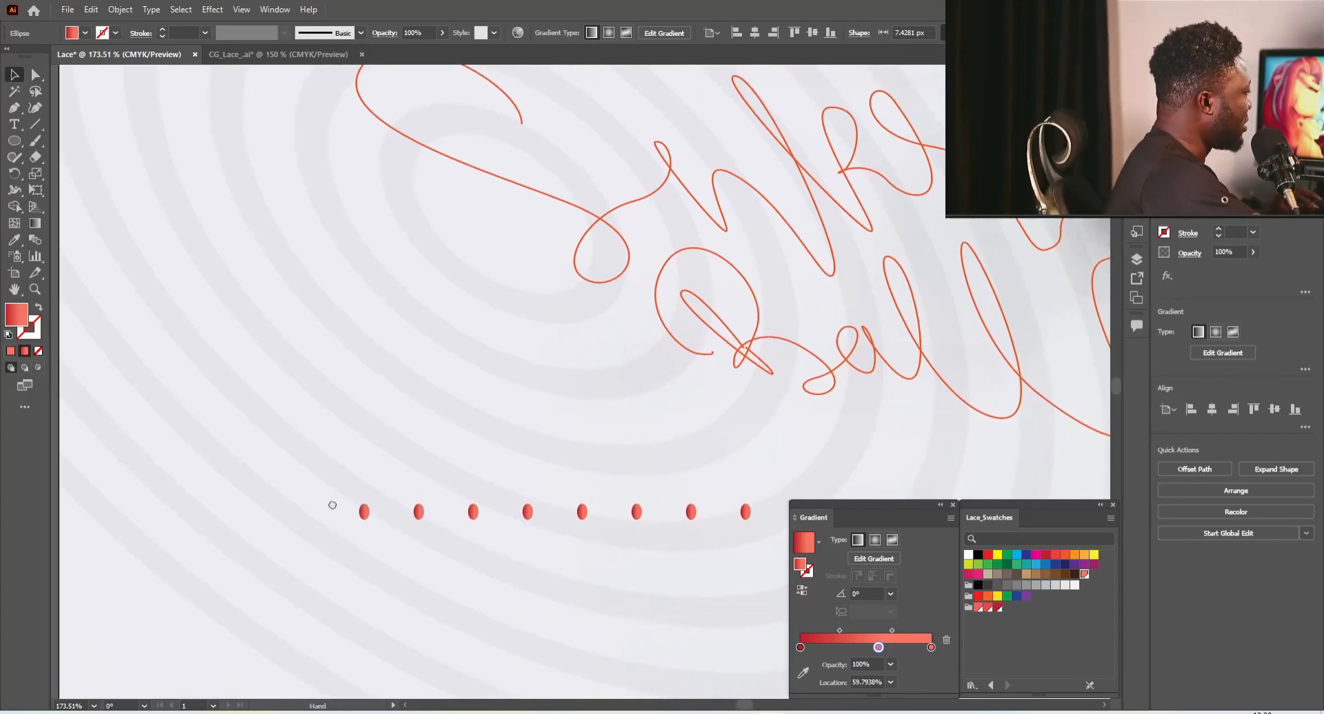
# Select all nine ellipses in the row and set the blend options to Specified Steps with 1000 steps
pyautogui.moveTo(414, 501); pyautogui.dragTo(770, 552)
pyautogui.moveTo(617, 502); pyautogui.dragTo(472, 499)
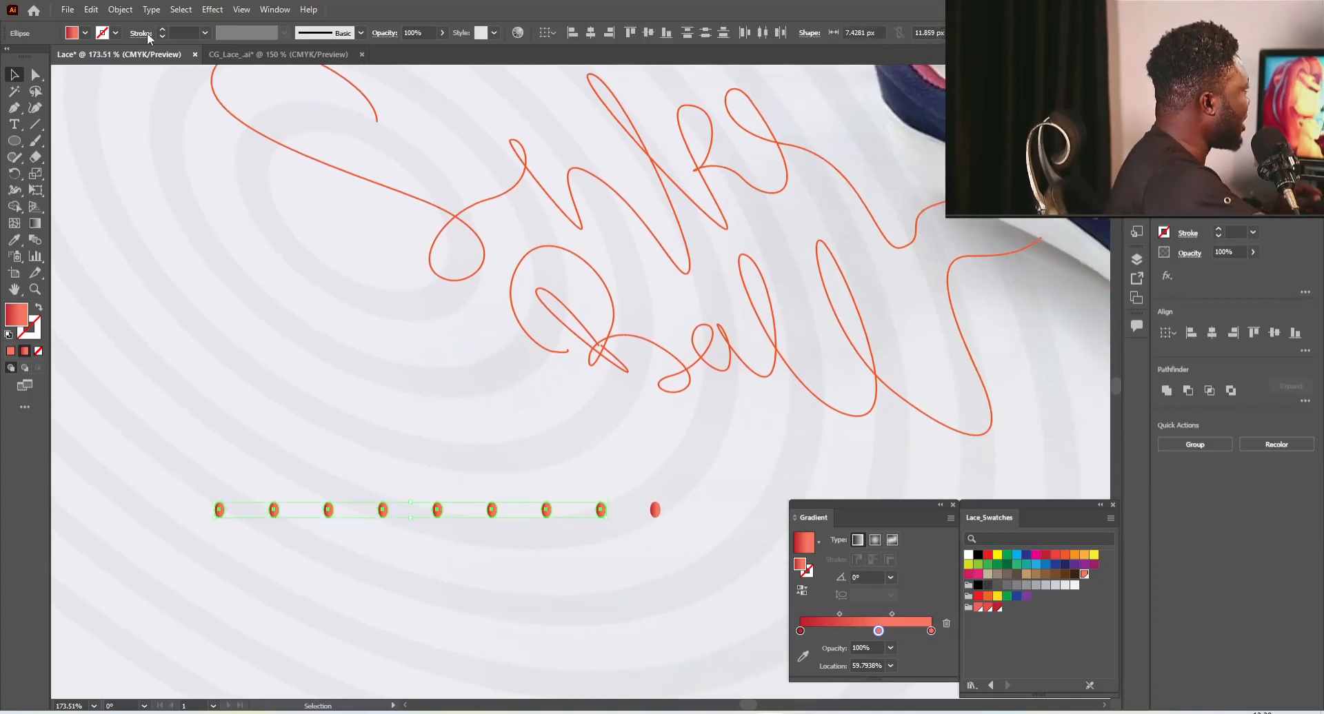
pyautogui.click(126, 14)
pyautogui.click(657, 508)
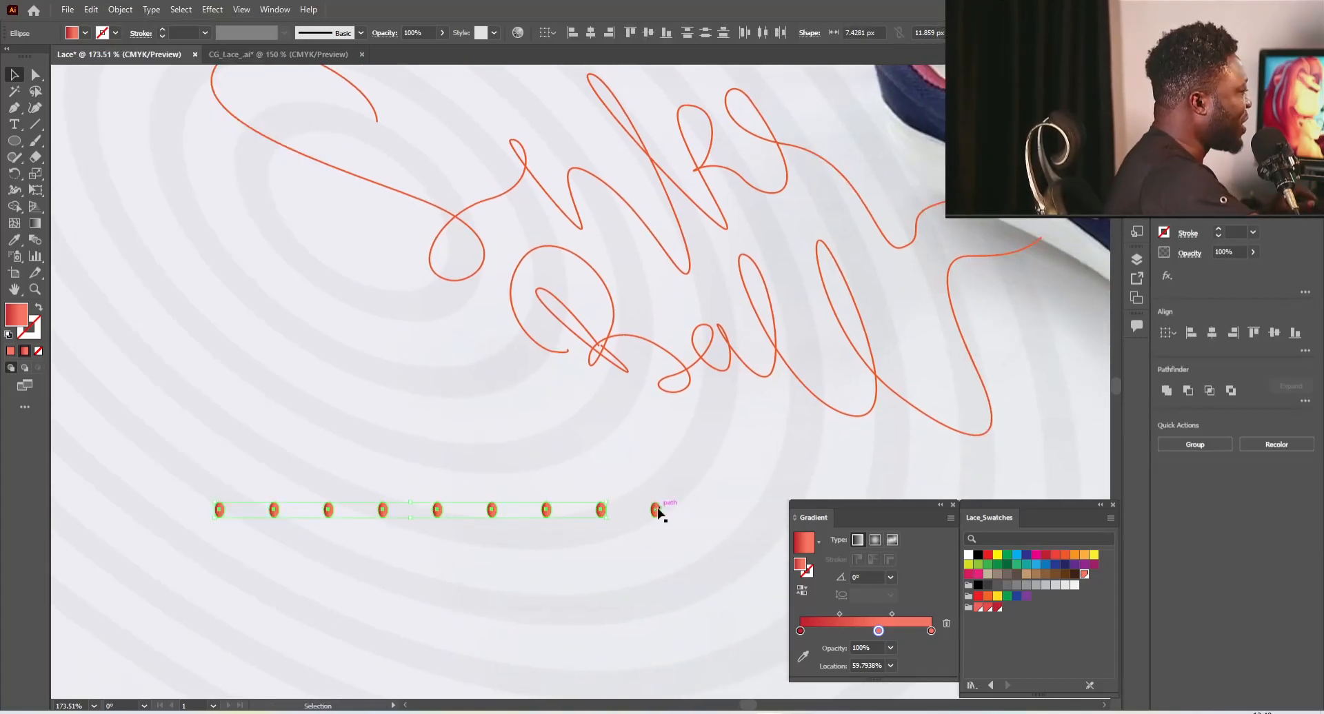
pyautogui.keyDown('shift'); pyautogui.click(656, 508); pyautogui.keyUp('shift')
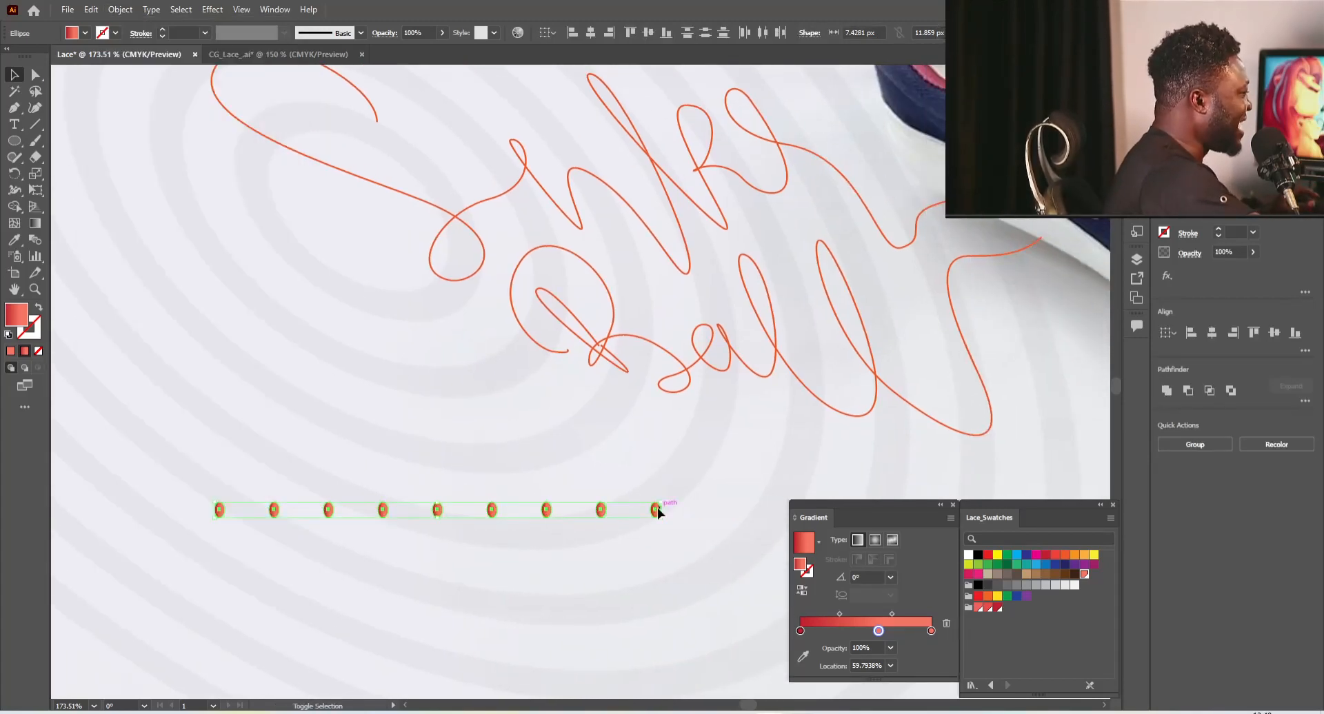
pyautogui.click(121, 9)
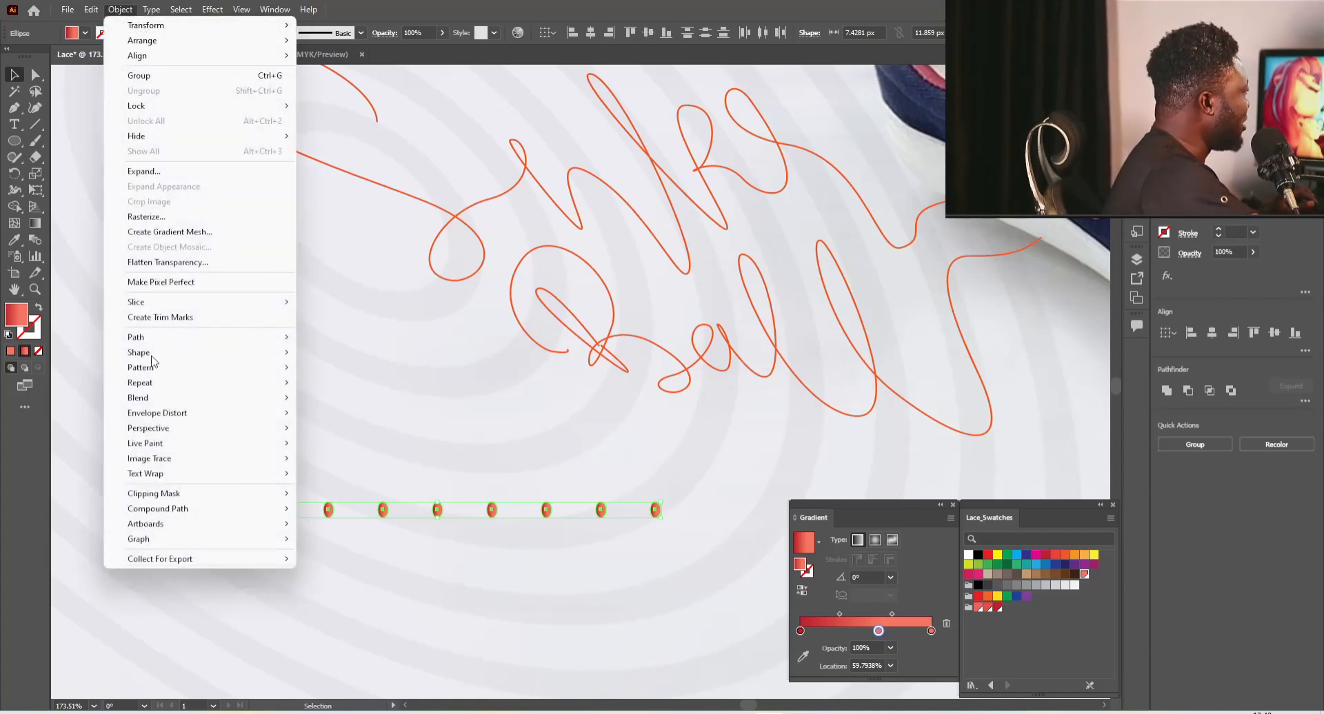
pyautogui.moveTo(190, 398)
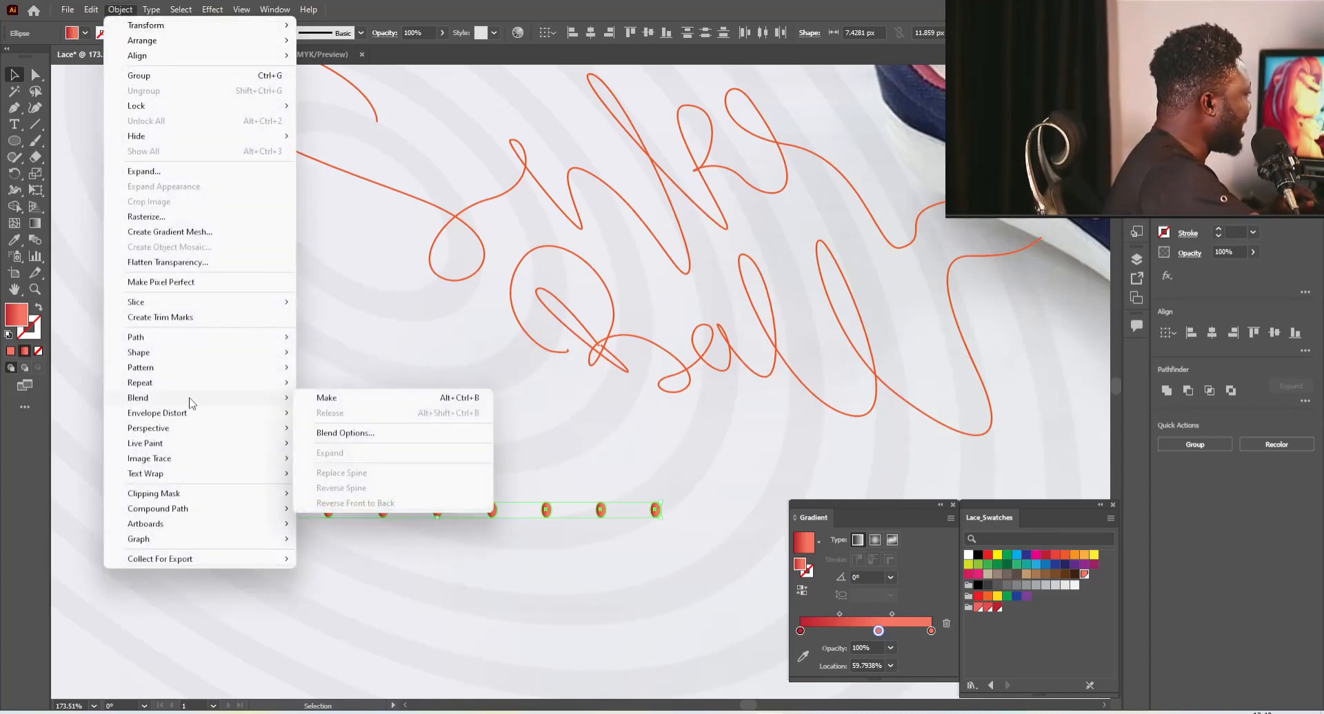
pyautogui.click(355, 435)
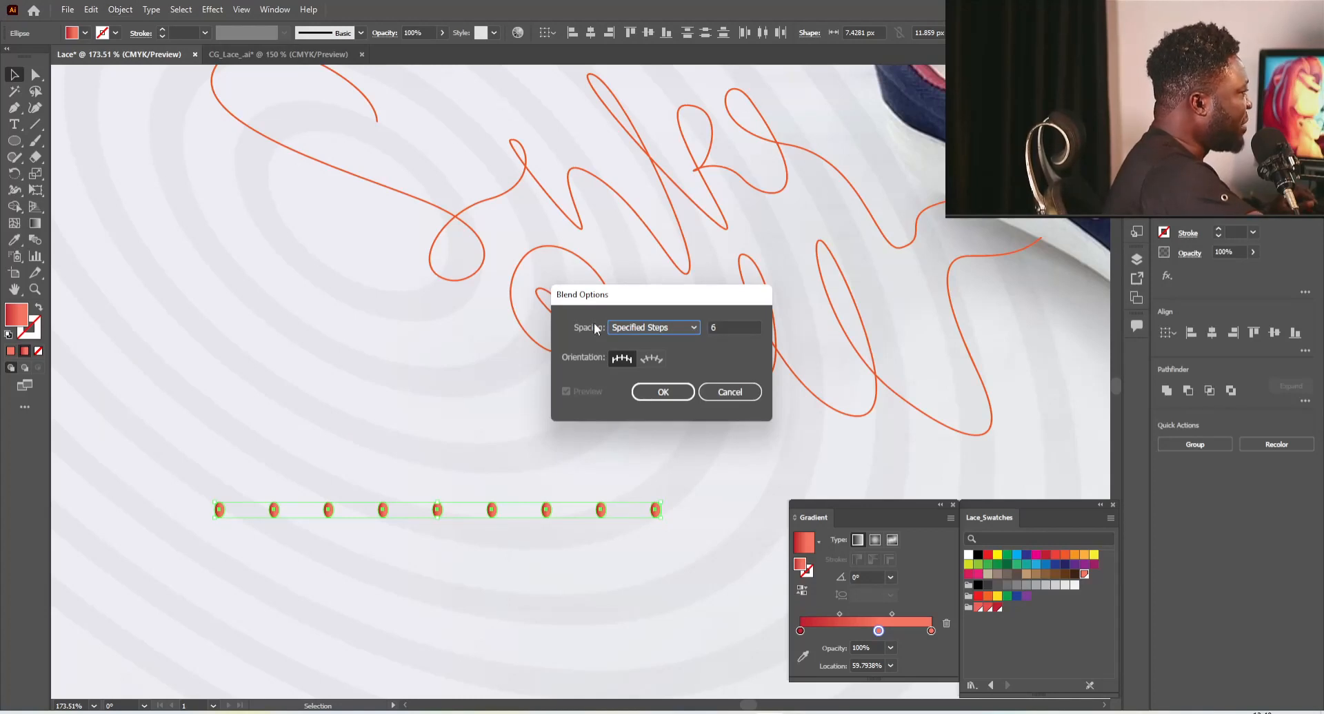
pyautogui.click(643, 328)
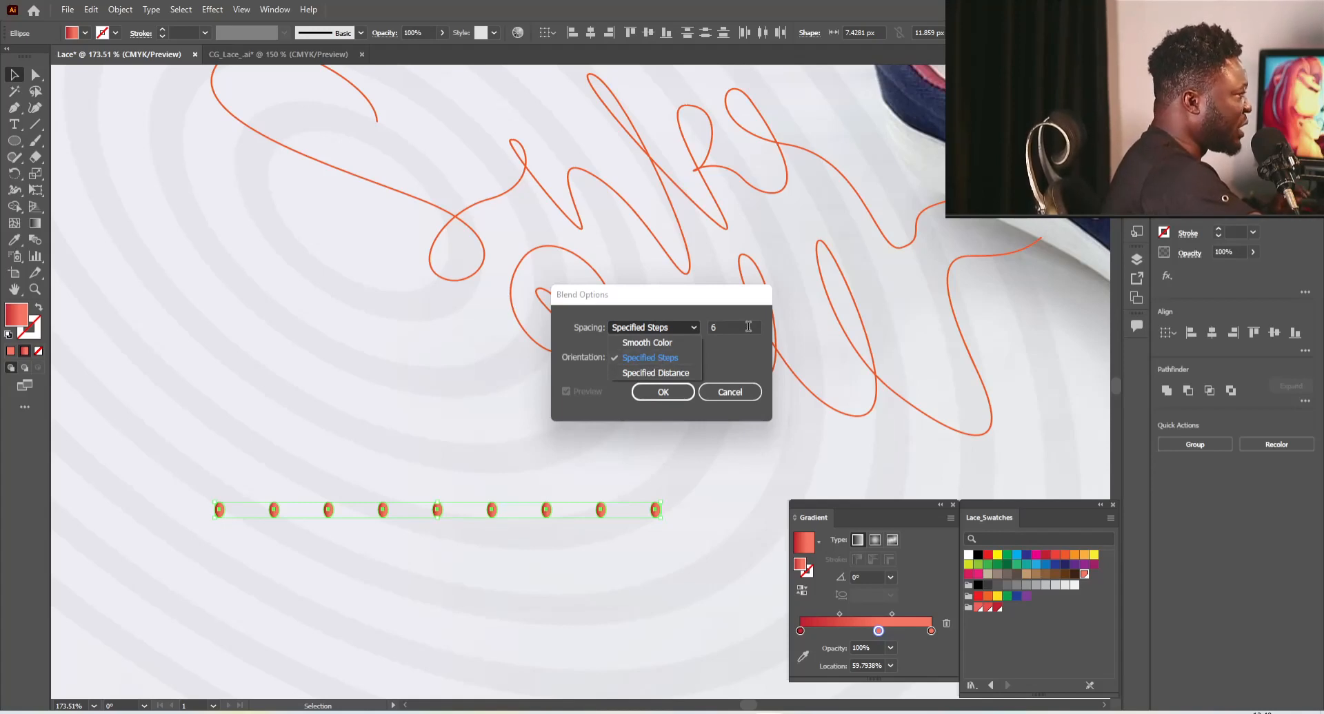
pyautogui.click(660, 359)
pyautogui.click(717, 326)
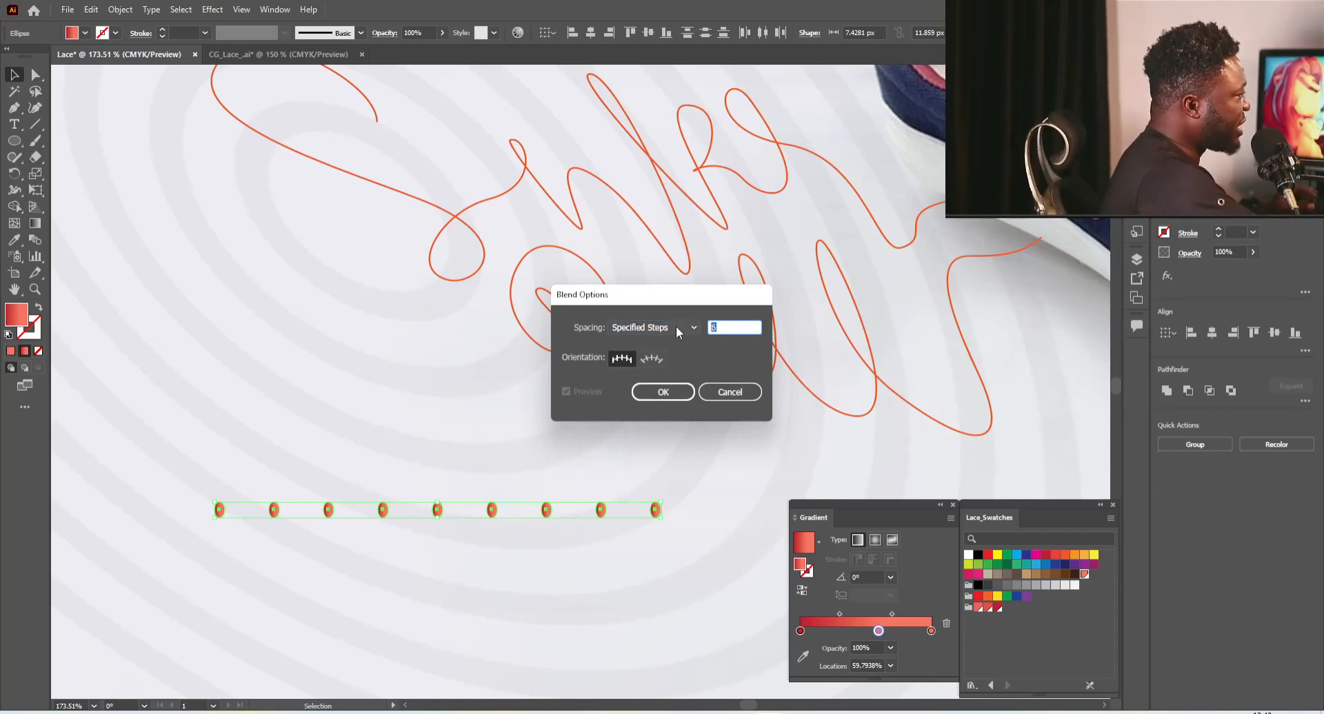
pyautogui.write('1000')
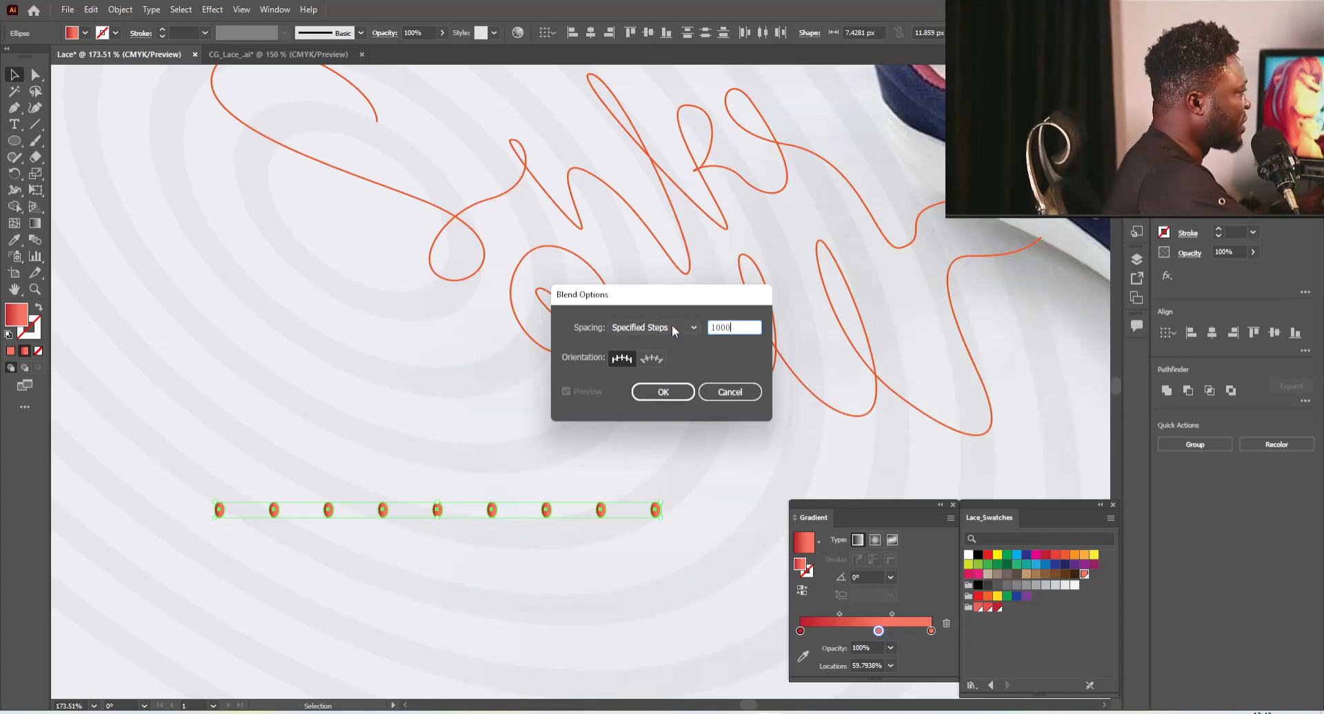
pyautogui.click(669, 394)
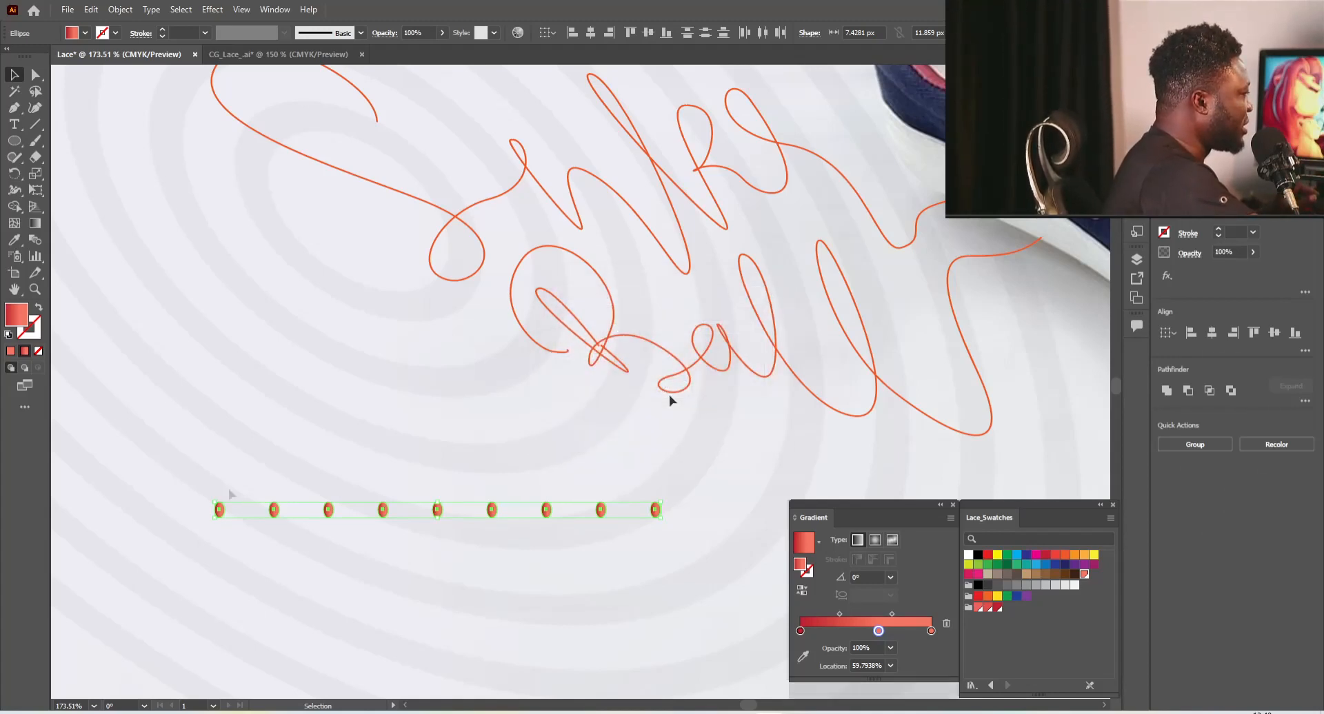
# Blend the nine ellipses into a lace bar, move it toward the lower-left of the artboard, and duplicate it just above
pyautogui.click(120, 10)
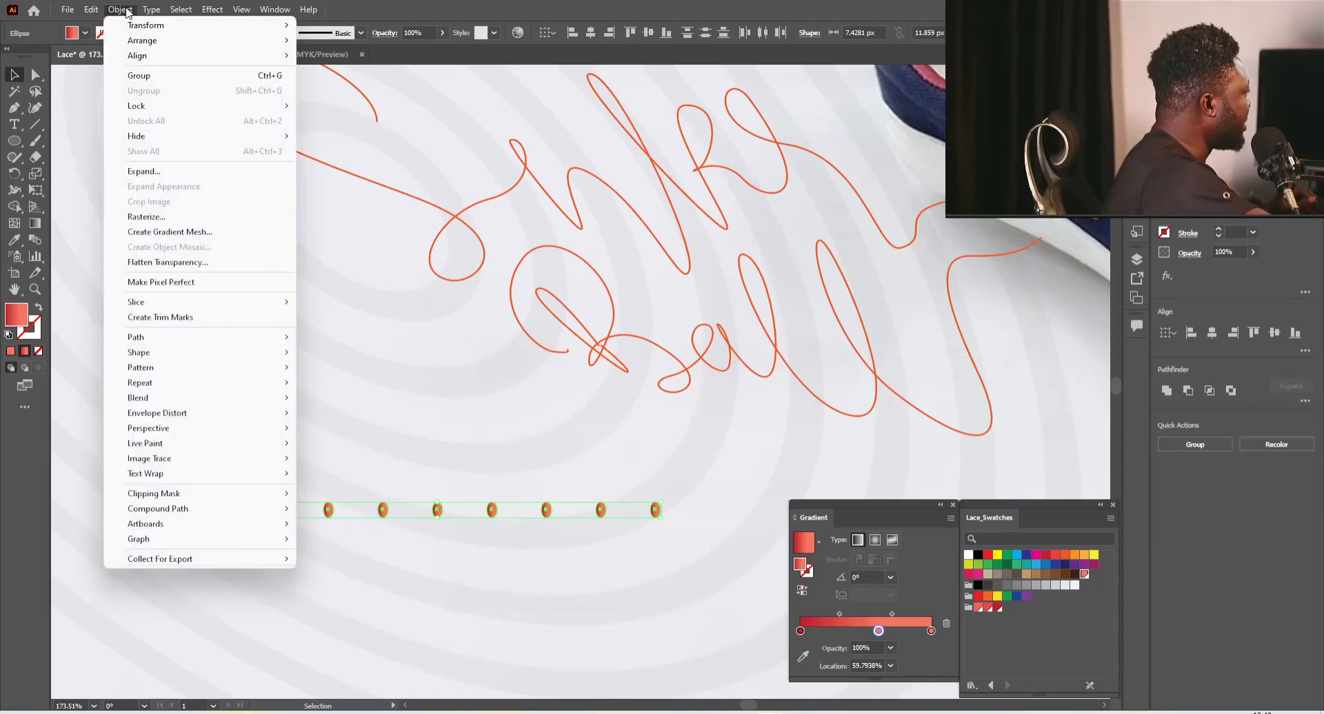
pyautogui.moveTo(151, 400)
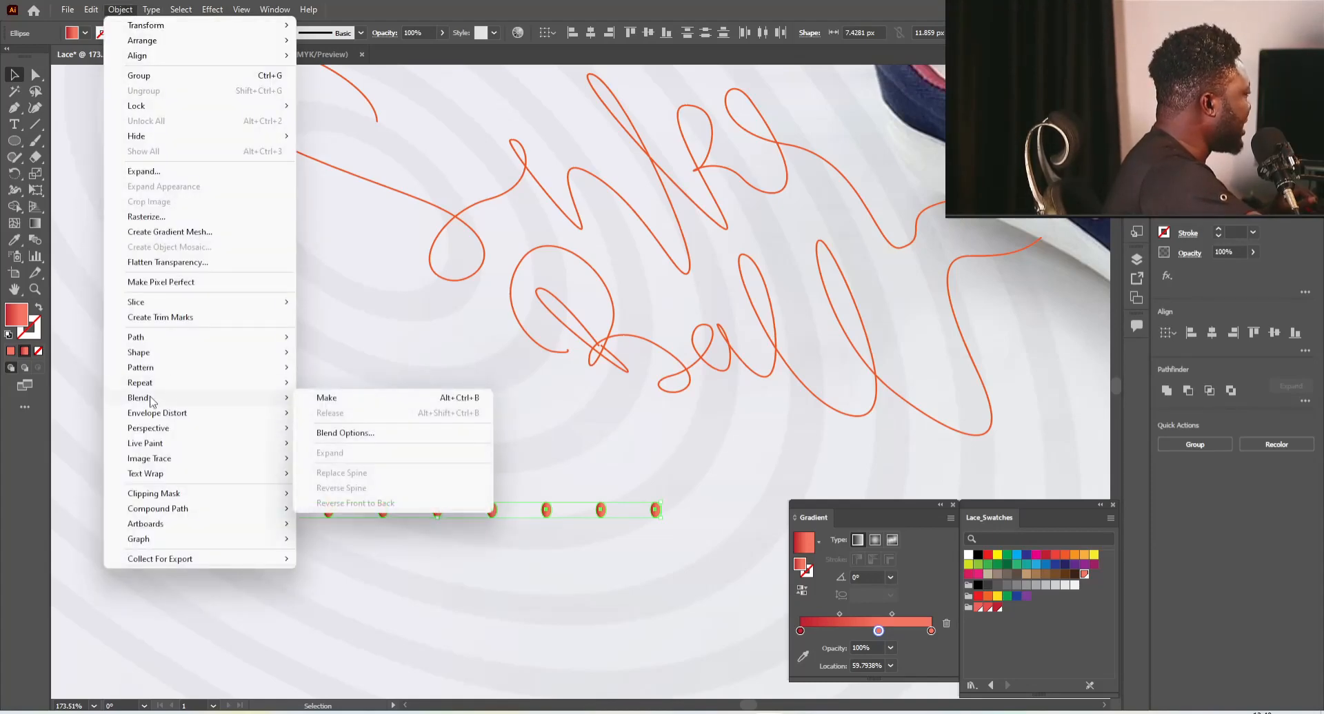
pyautogui.click(349, 400)
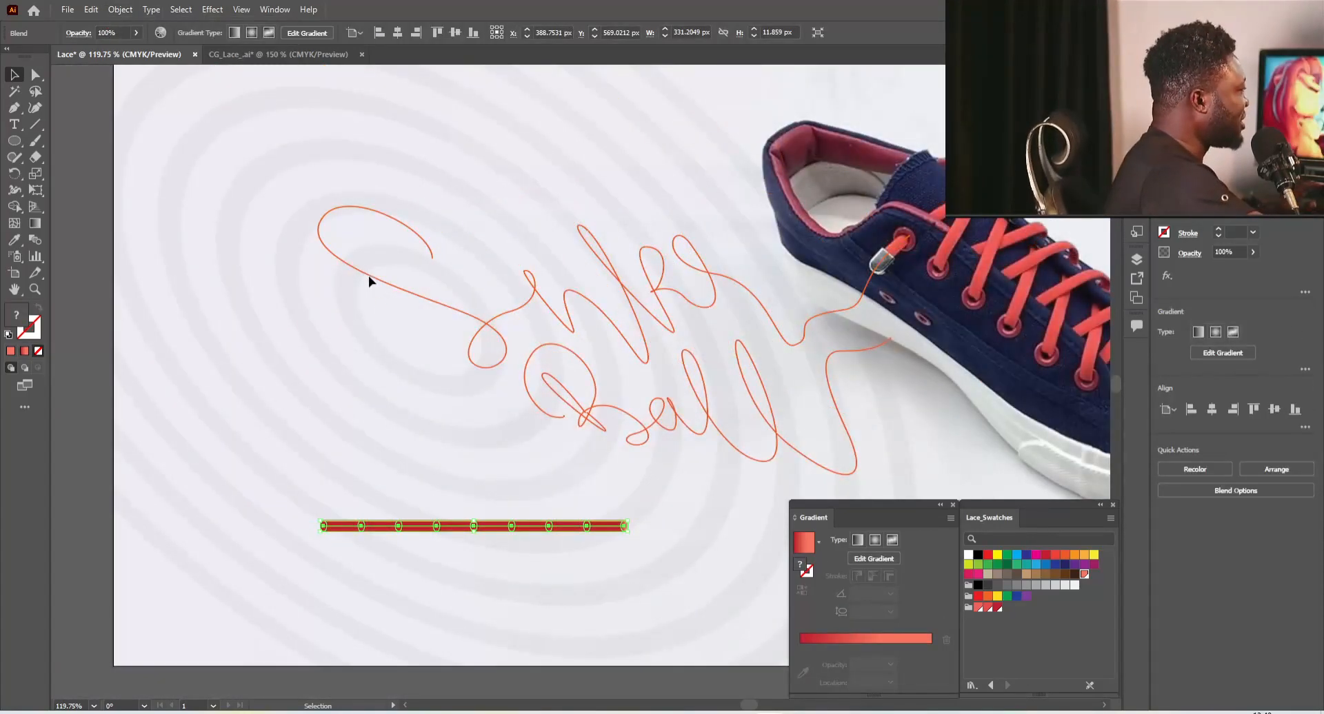
pyautogui.moveTo(473, 529); pyautogui.dragTo(312, 494)
pyautogui.moveTo(312, 477); pyautogui.dragTo(369, 476)
# Replace the spine of the upper lace bar with the "Snkr" script path
pyautogui.click(387, 467)
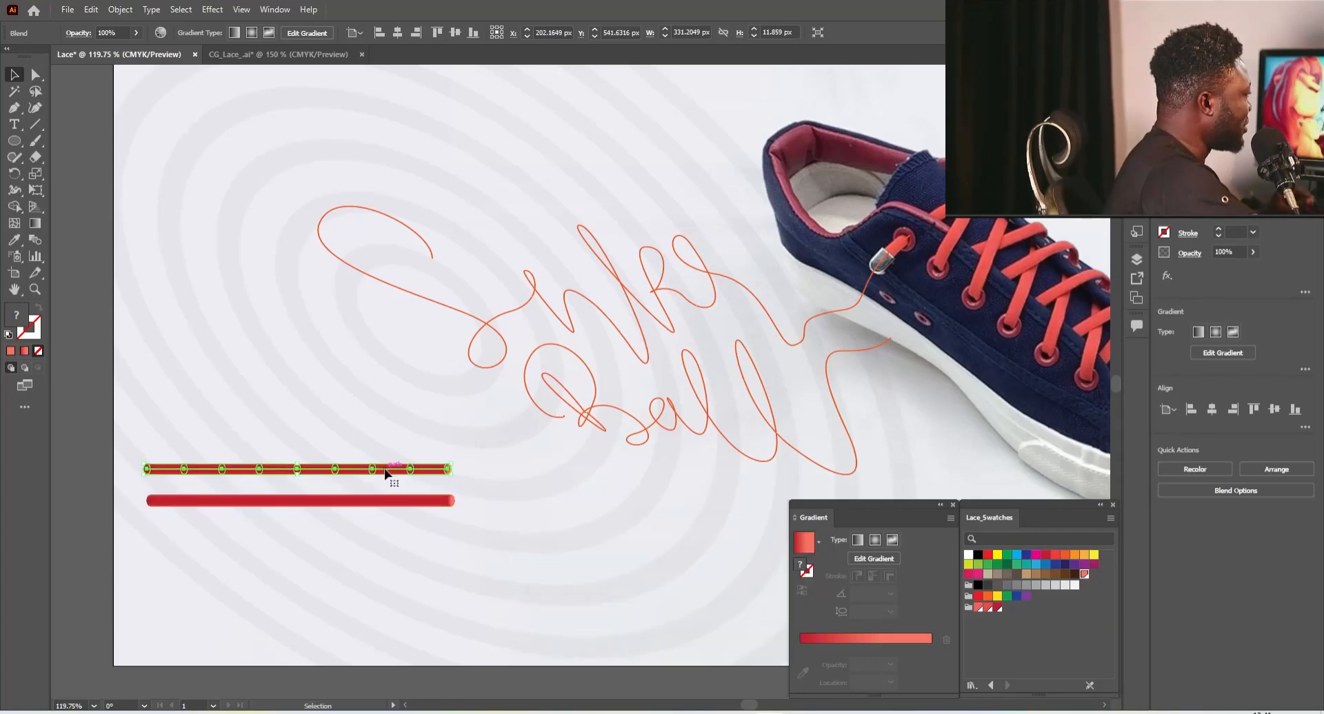
pyautogui.keyDown('shift'); pyautogui.click(397, 288); pyautogui.keyUp('shift')
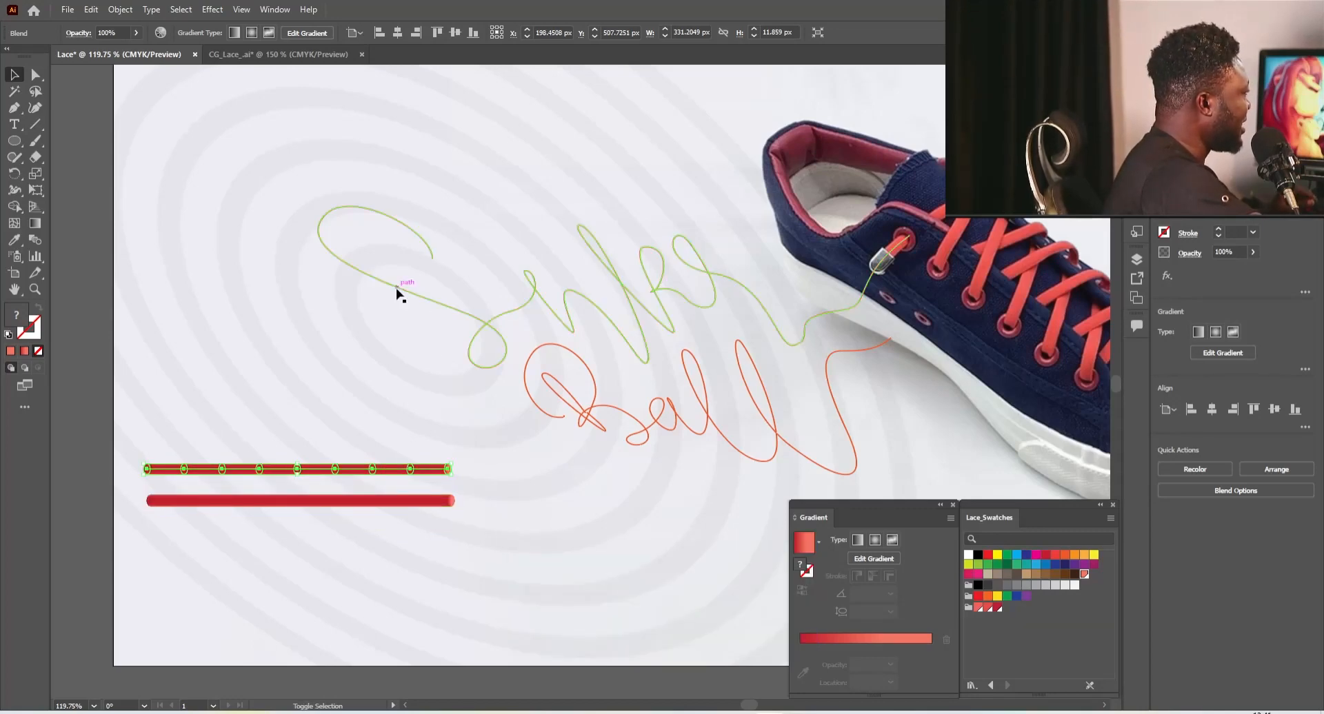
pyautogui.click(120, 10)
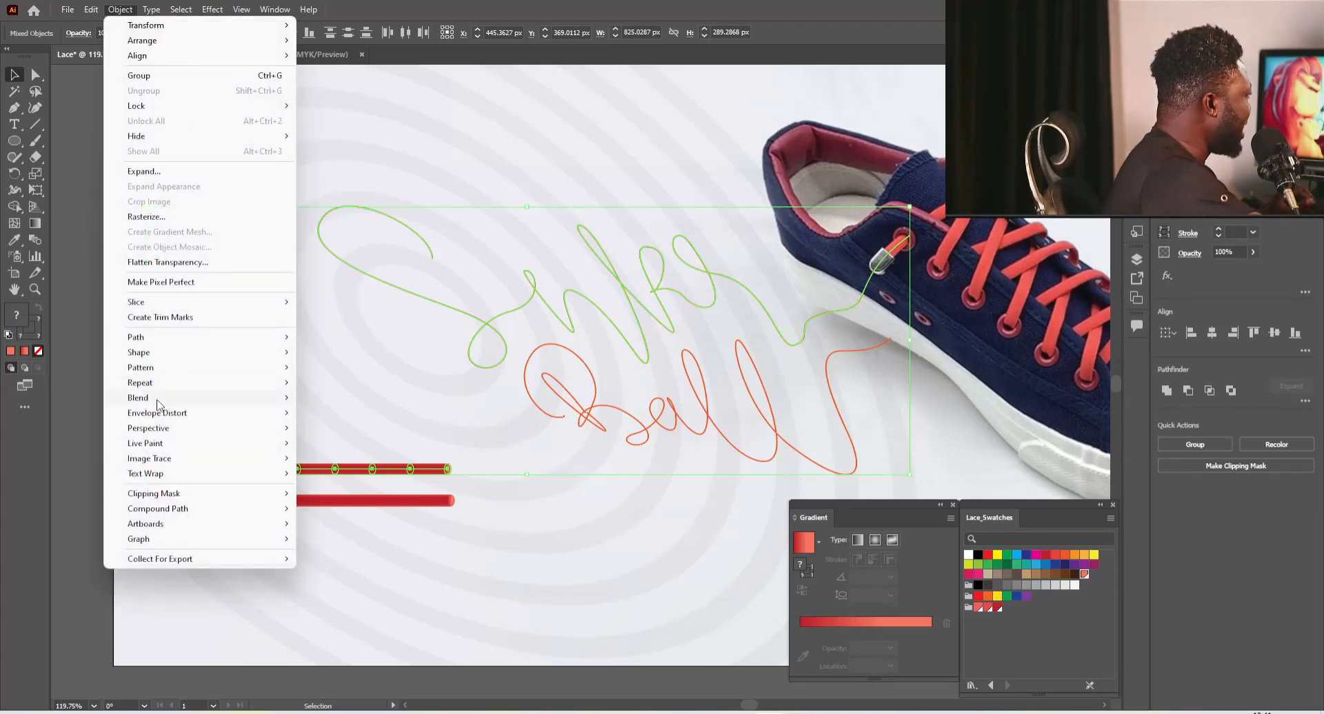
pyautogui.moveTo(186, 400)
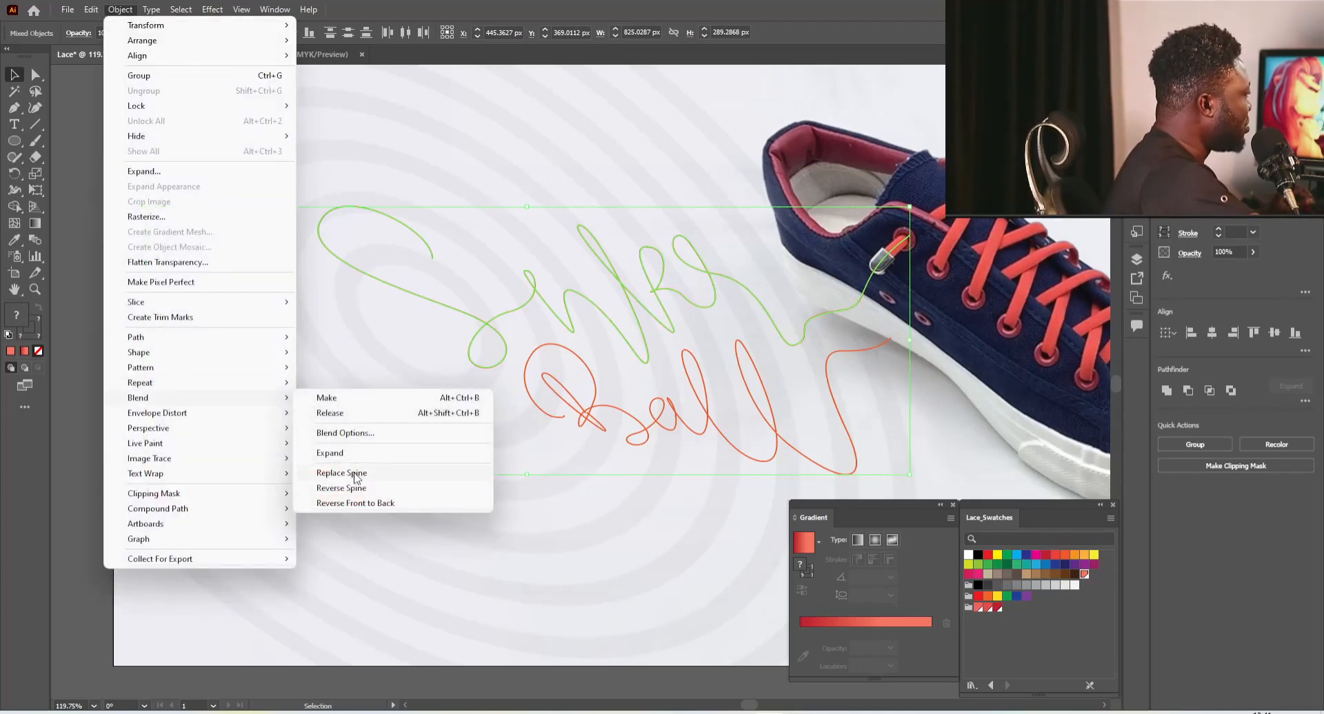
pyautogui.click(355, 473)
pyautogui.click(606, 488)
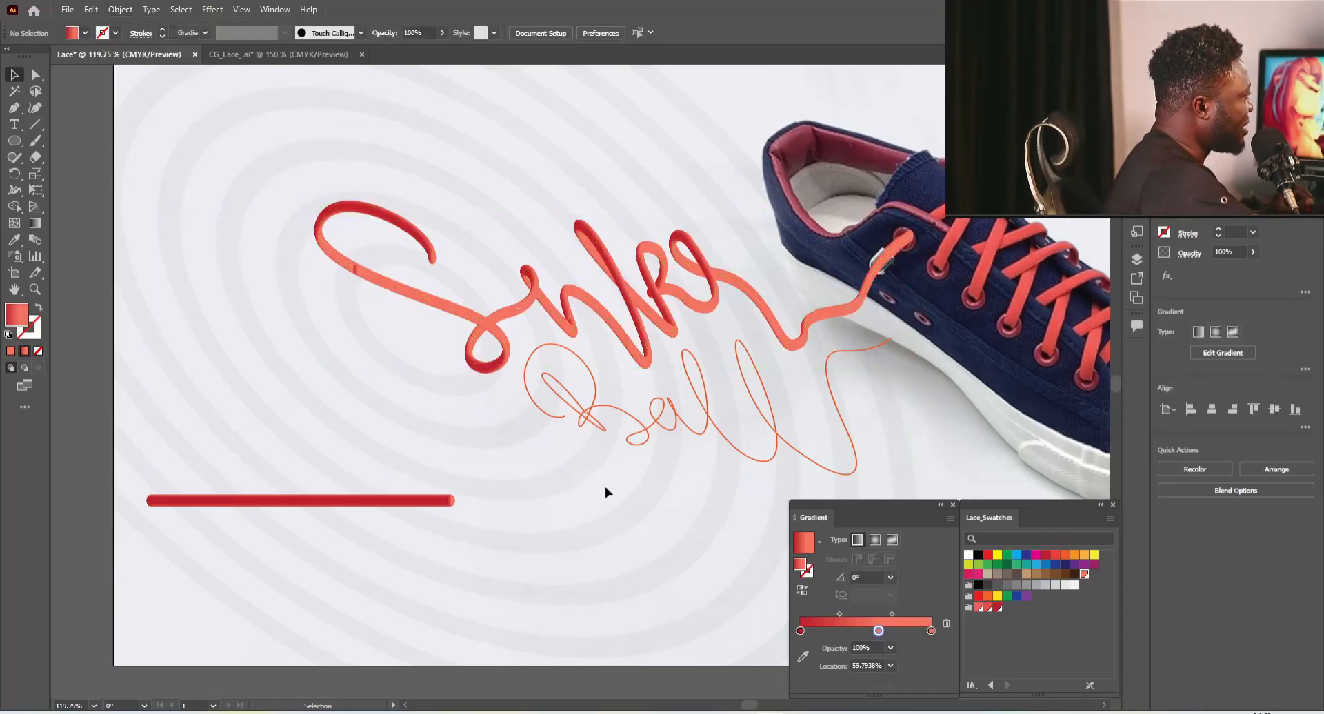
# Duplicate the remaining lace bar a short distance below itself
pyautogui.hotkey('ctrl', 'space')
pyautogui.moveTo(457, 240); pyautogui.dragTo(344, 254)
pyautogui.press('space')
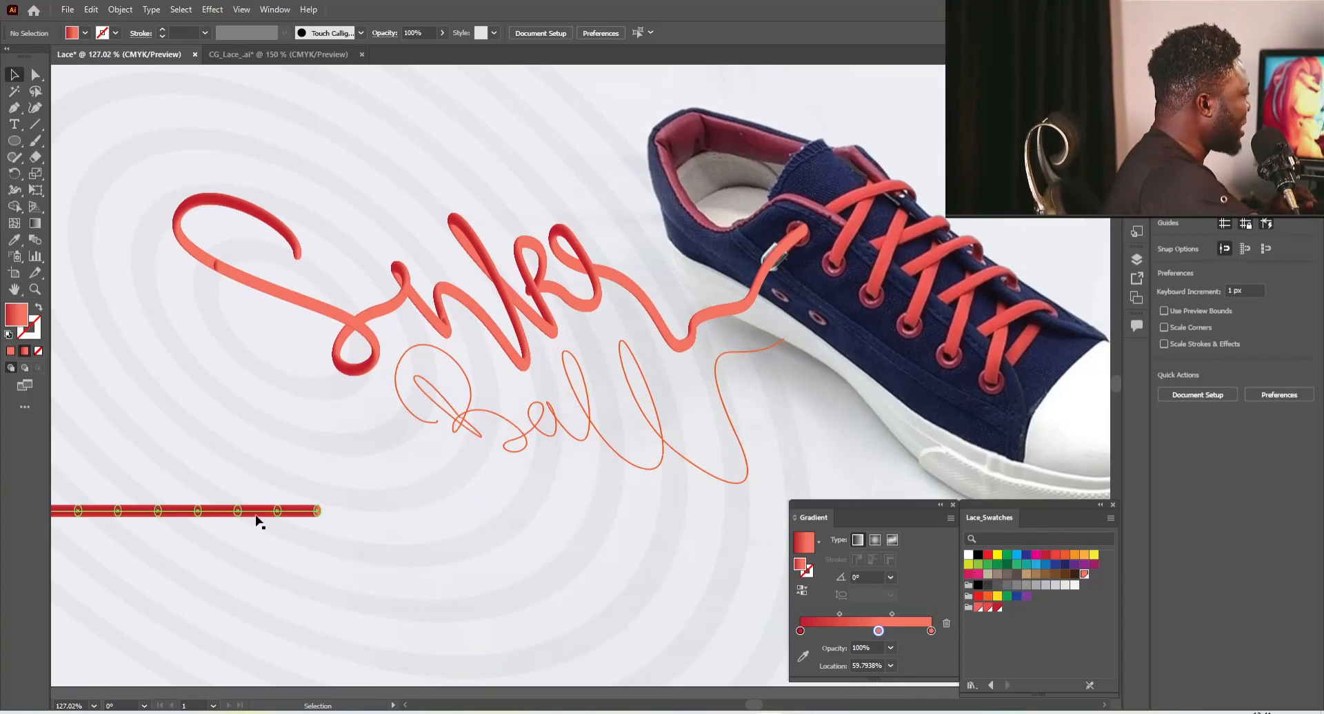
pyautogui.moveTo(257, 518); pyautogui.dragTo(263, 564)
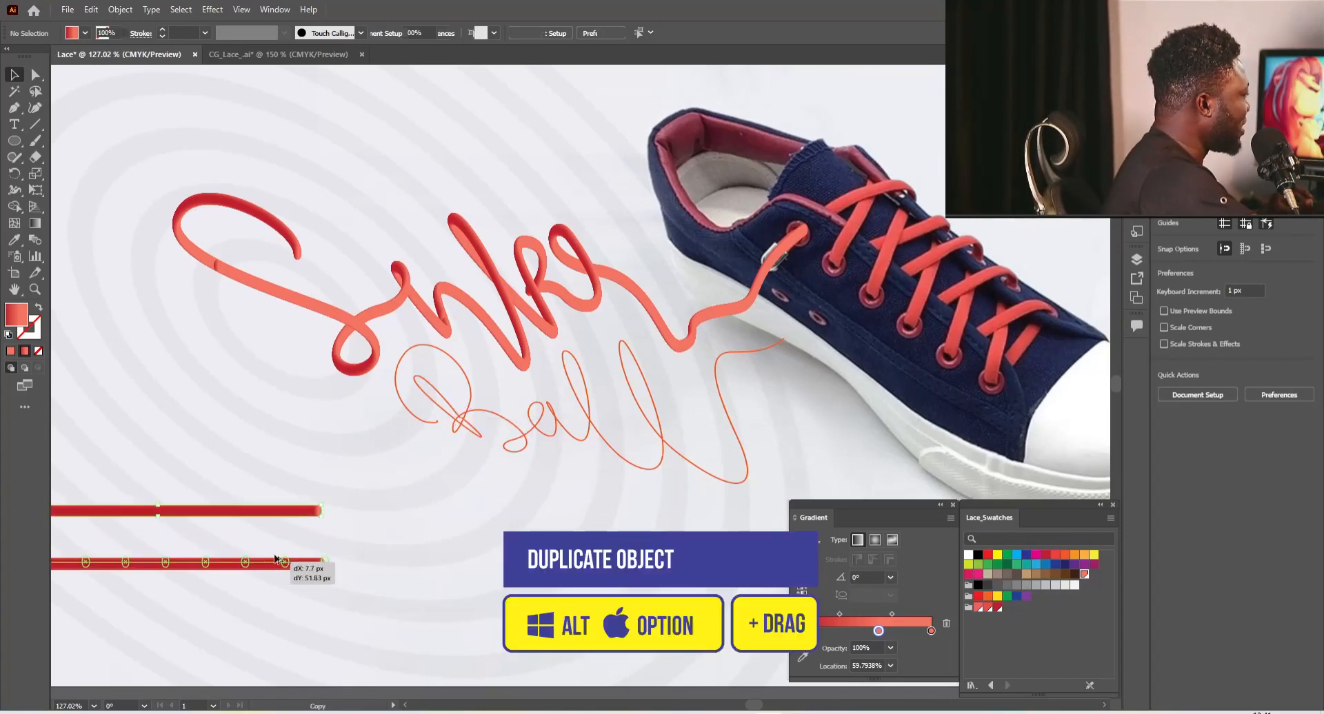
# Replace the spine of the upper remaining lace bar with the long "Ball" script path
pyautogui.click(318, 513)
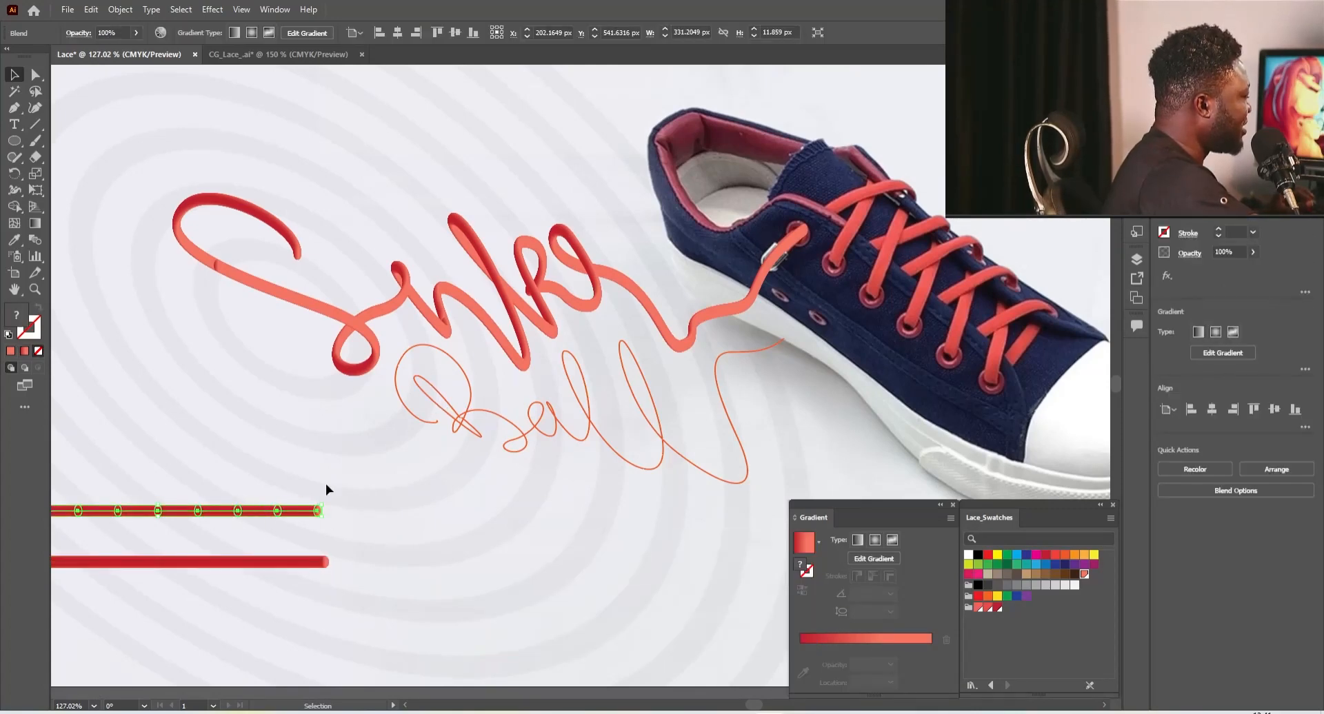
pyautogui.keyDown('shift'); pyautogui.click(465, 375); pyautogui.keyUp('shift')
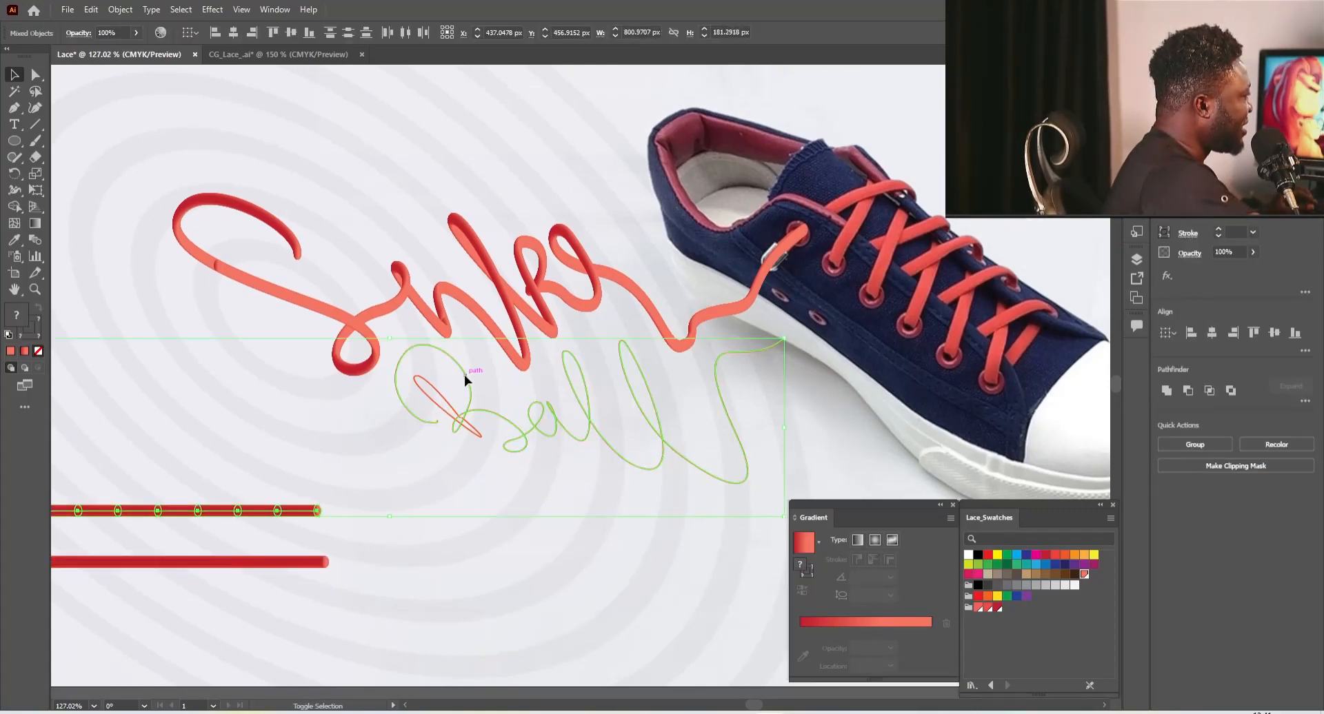
pyautogui.click(115, 9)
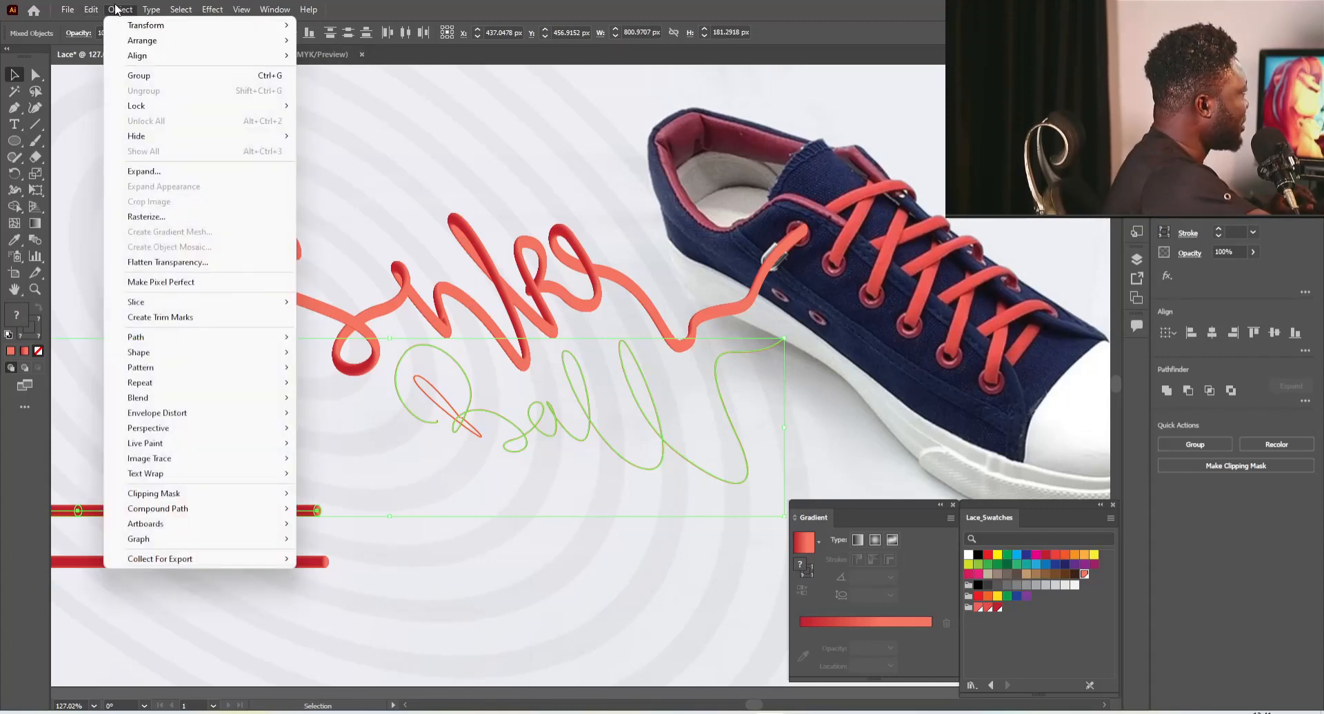
pyautogui.moveTo(198, 400)
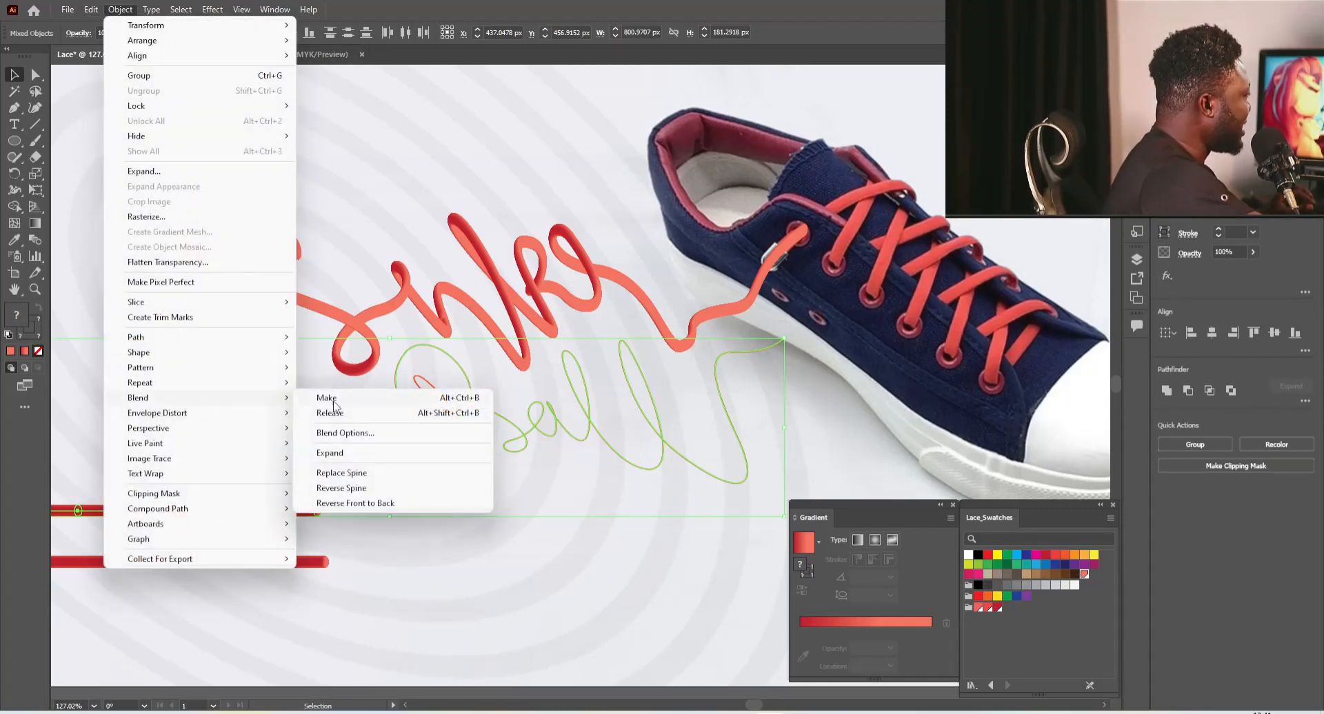
pyautogui.click(358, 479)
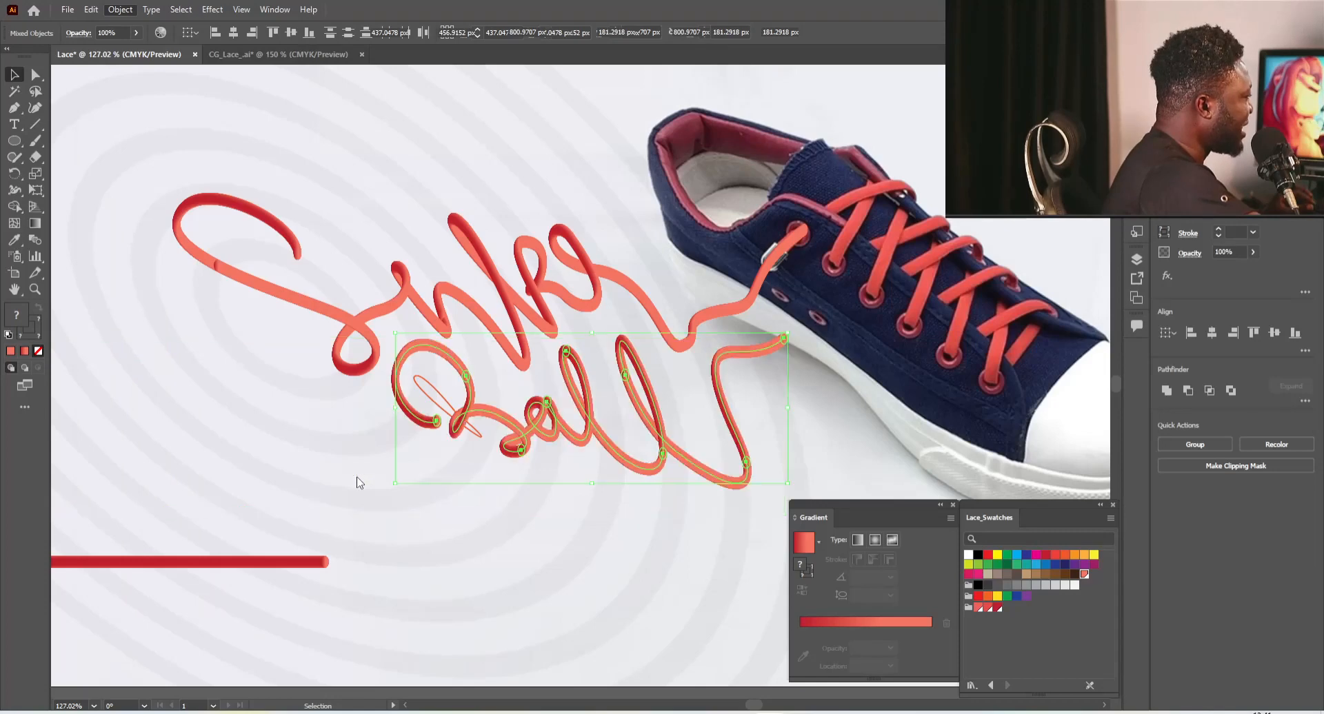
# Replace the spine of the last lace bar with the short stem path inside the letter B
pyautogui.click(430, 398)
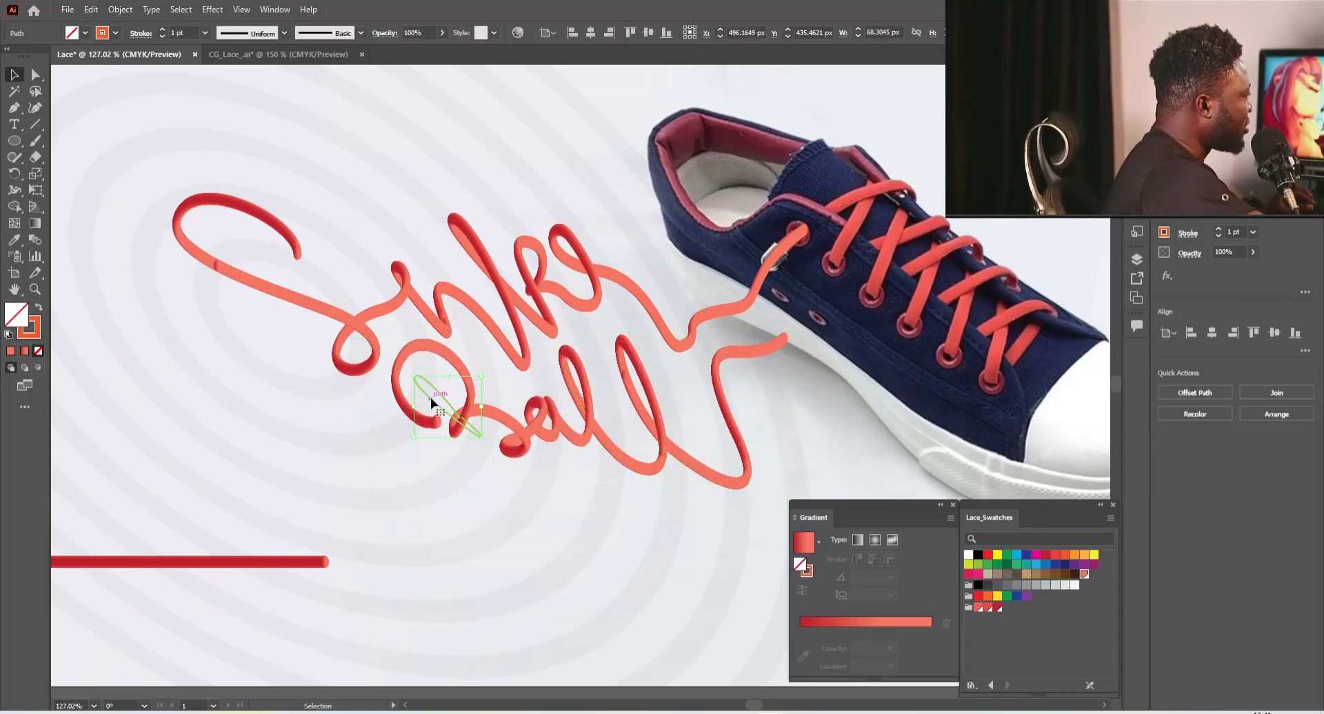
pyautogui.keyDown('shift'); pyautogui.click(231, 564); pyautogui.keyUp('shift')
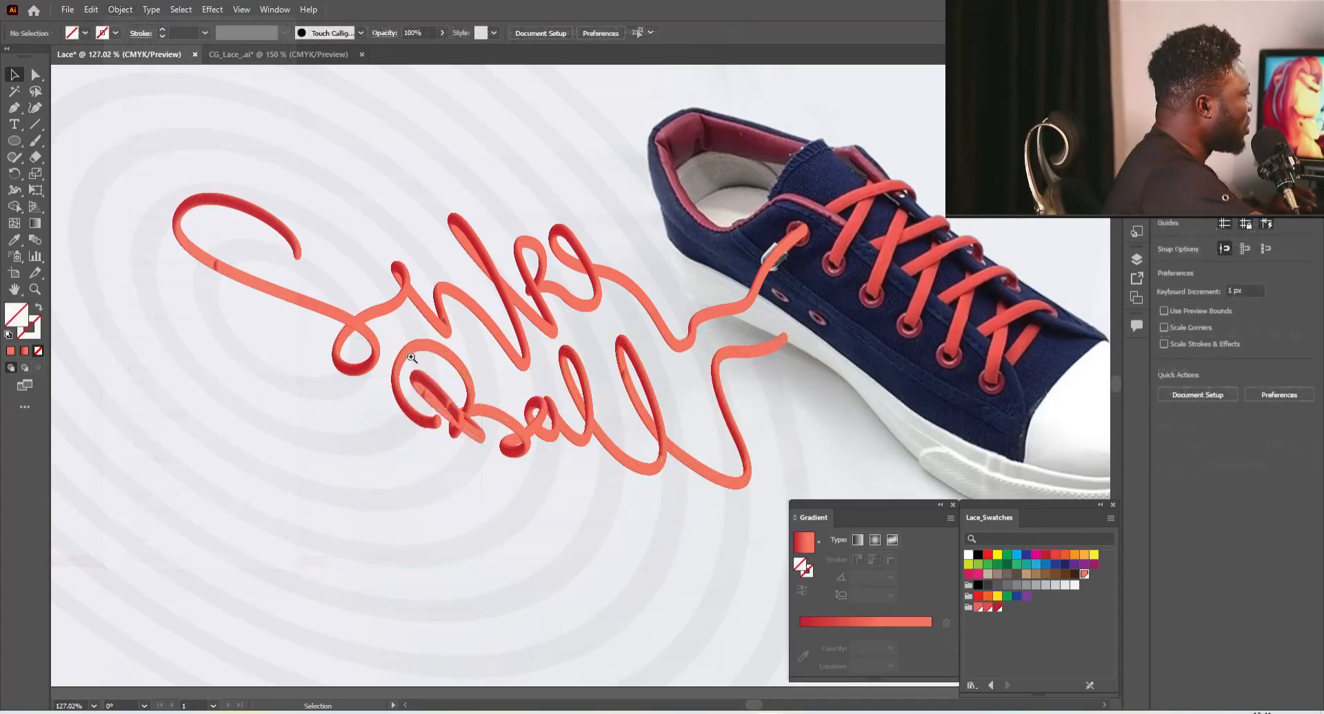
# Bring the "Ball" lace blend to the front, followed by the B's stem blend so it is topmost
pyautogui.moveTo(417, 366)
pyautogui.mouseDown()
pyautogui.moveTo(525, 460)
pyautogui.moveTo(550, 465)
pyautogui.mouseUp()
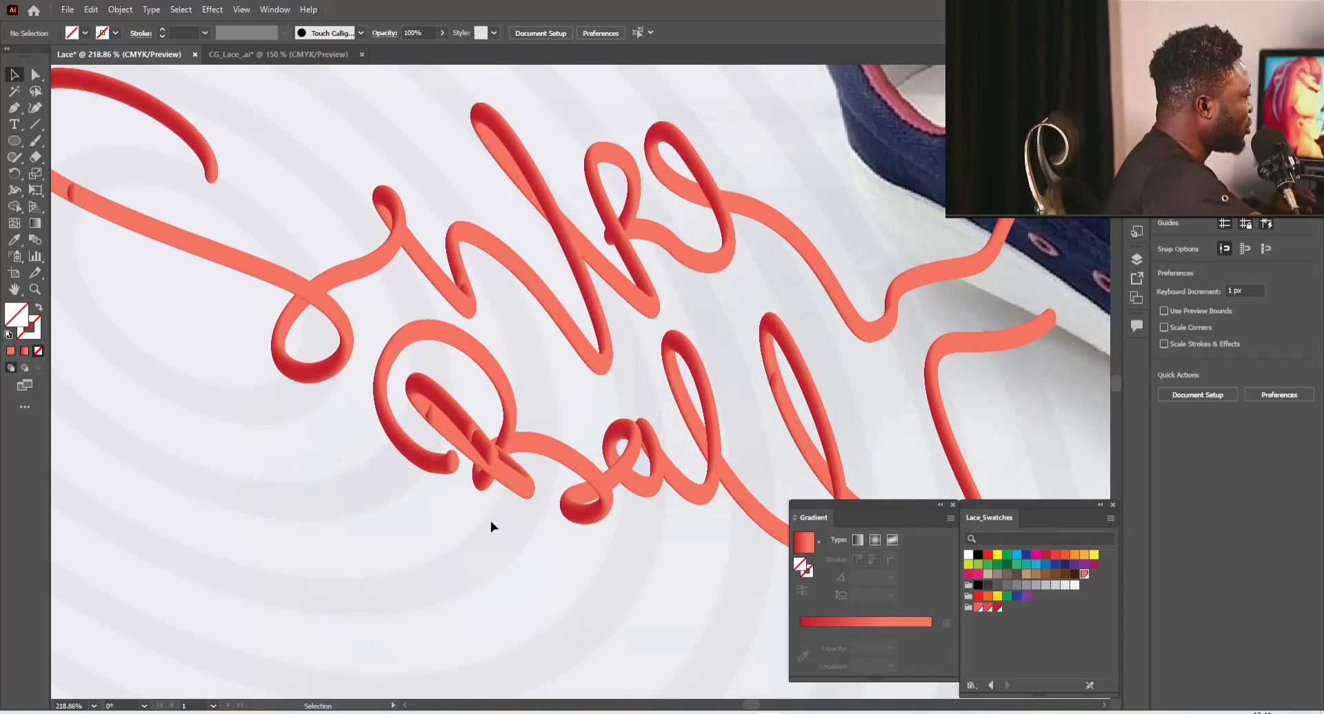
pyautogui.click(499, 380)
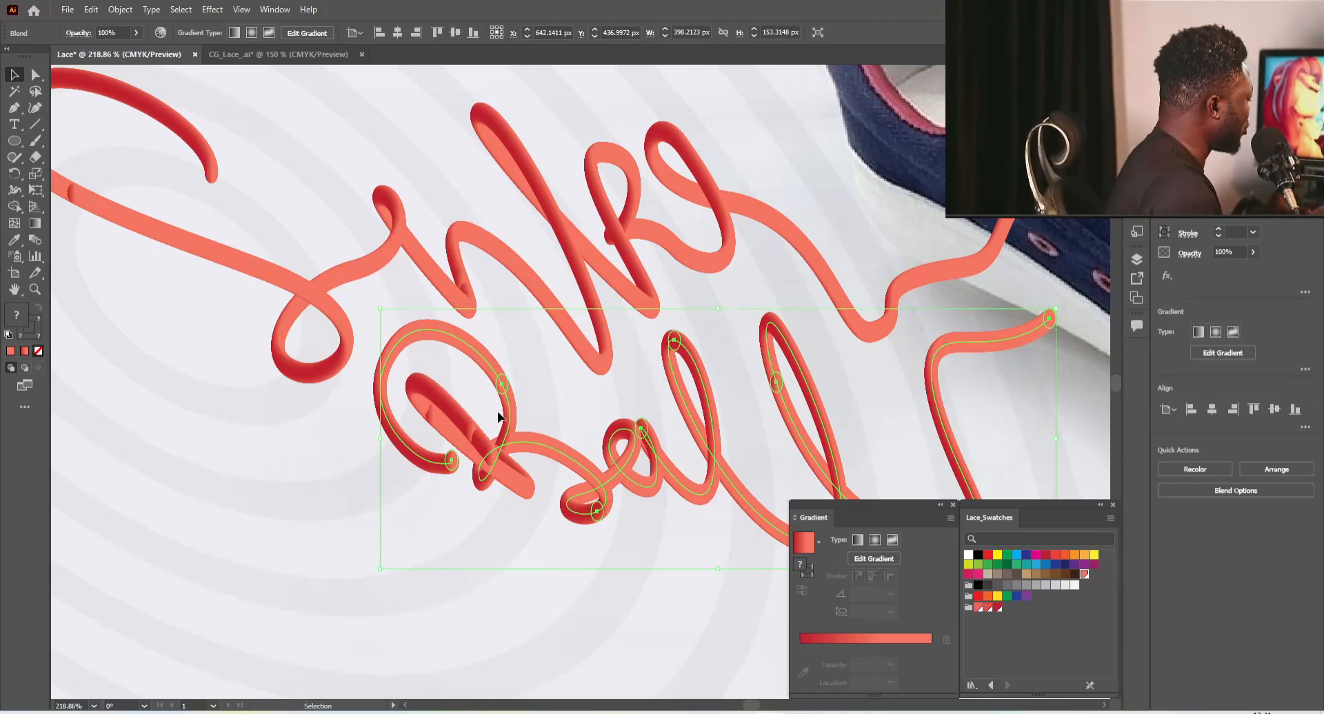
pyautogui.hotkey('ctrl', 'shift', ']')
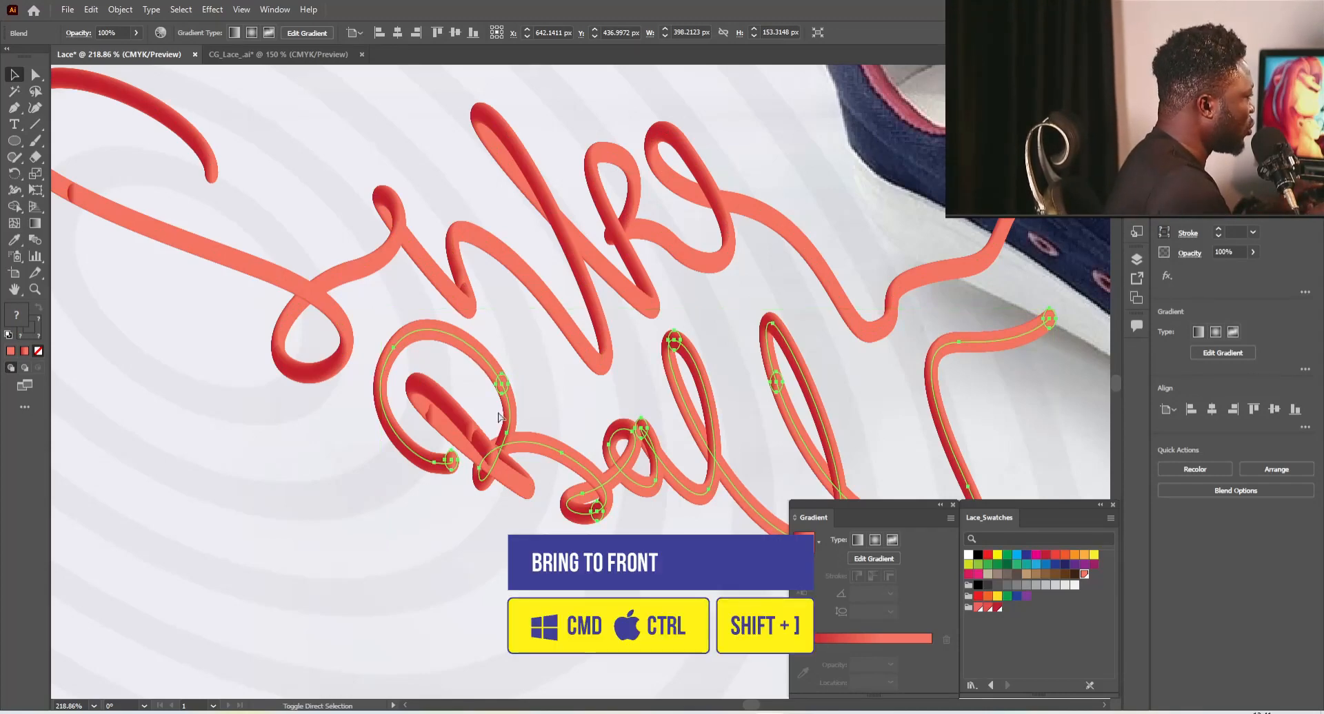
pyautogui.click(432, 389)
pyautogui.hotkey('ctrl', 'shift', ']')
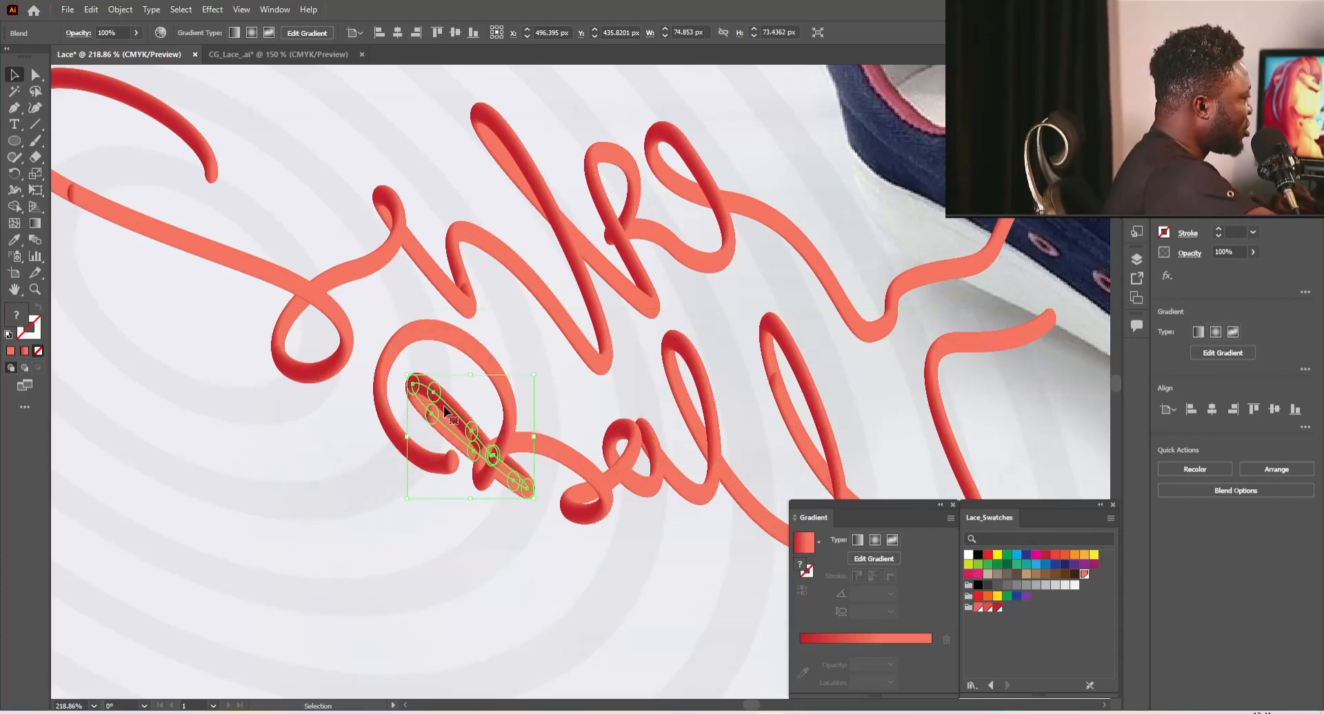
pyautogui.click(630, 360)
pyautogui.moveTo(634, 303); pyautogui.dragTo(519, 338)
pyautogui.moveTo(612, 324); pyautogui.dragTo(545, 415)
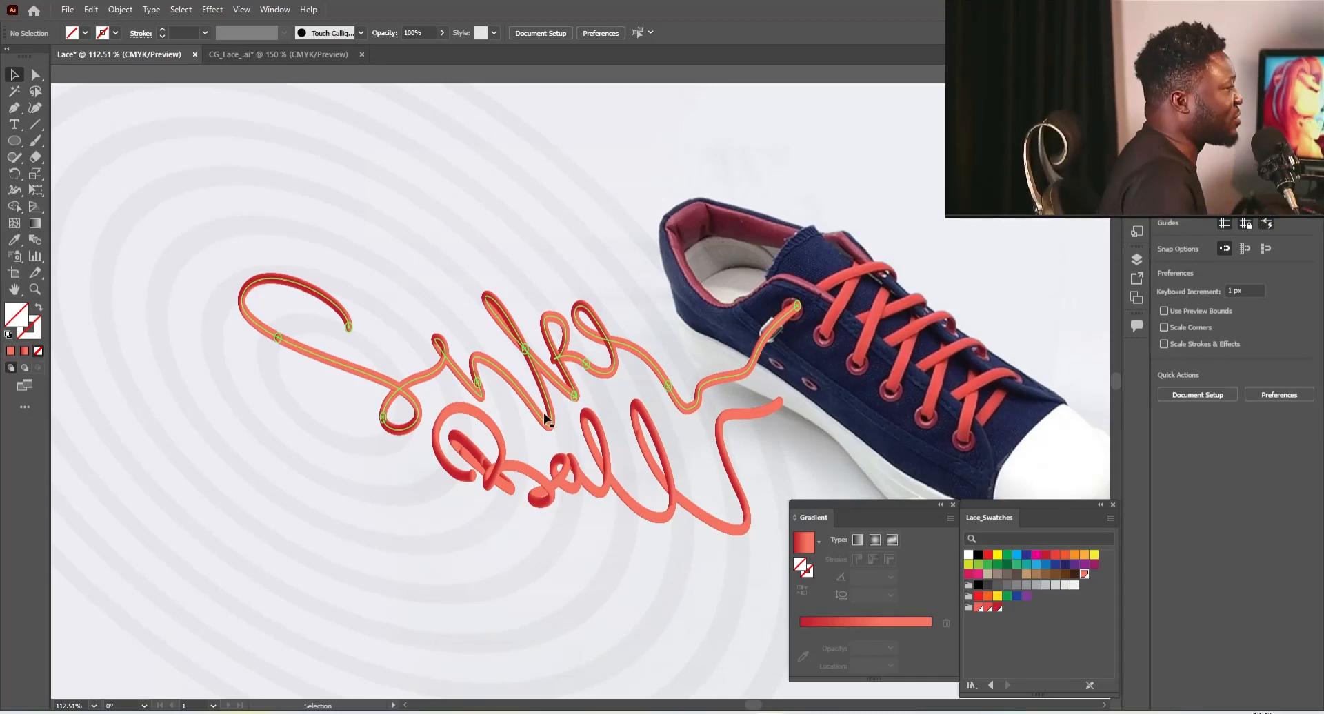
pyautogui.click(661, 544)
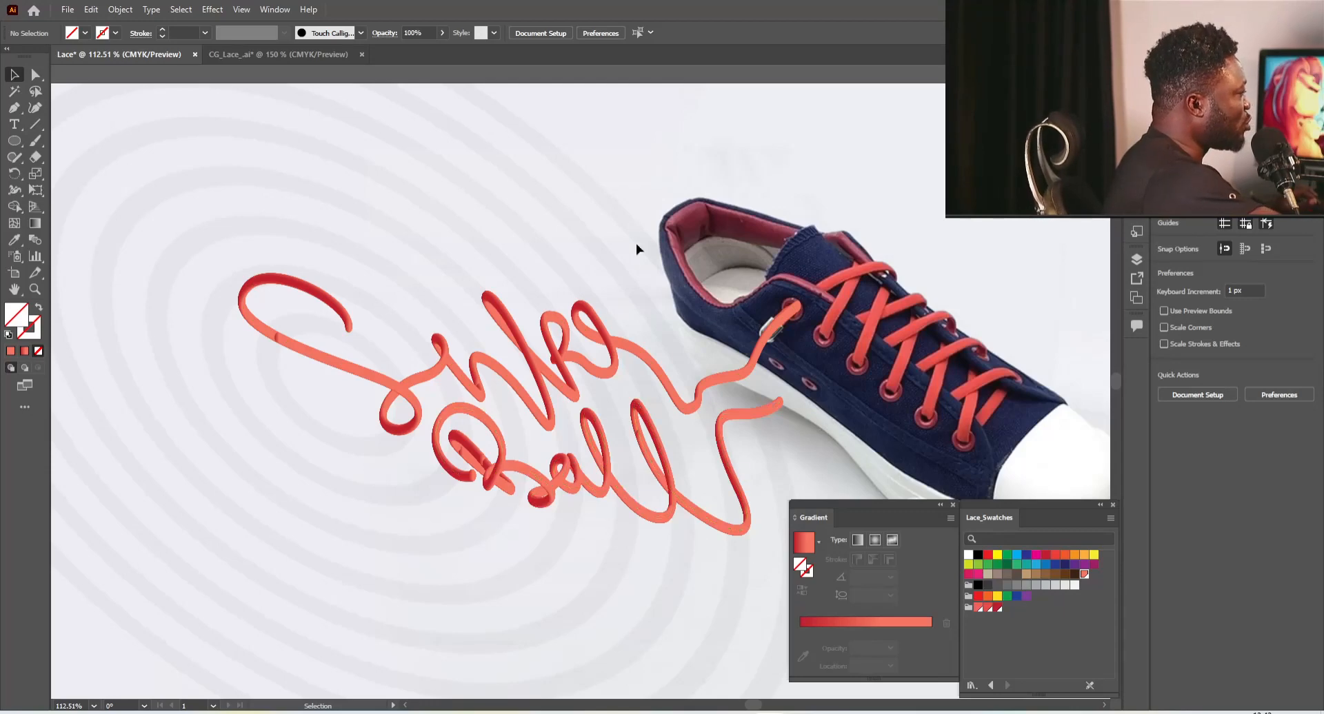
# Copy all the "Snkr Ball" lace blends and switch to Photoshop
pyautogui.scroll(-3, 595, 313)
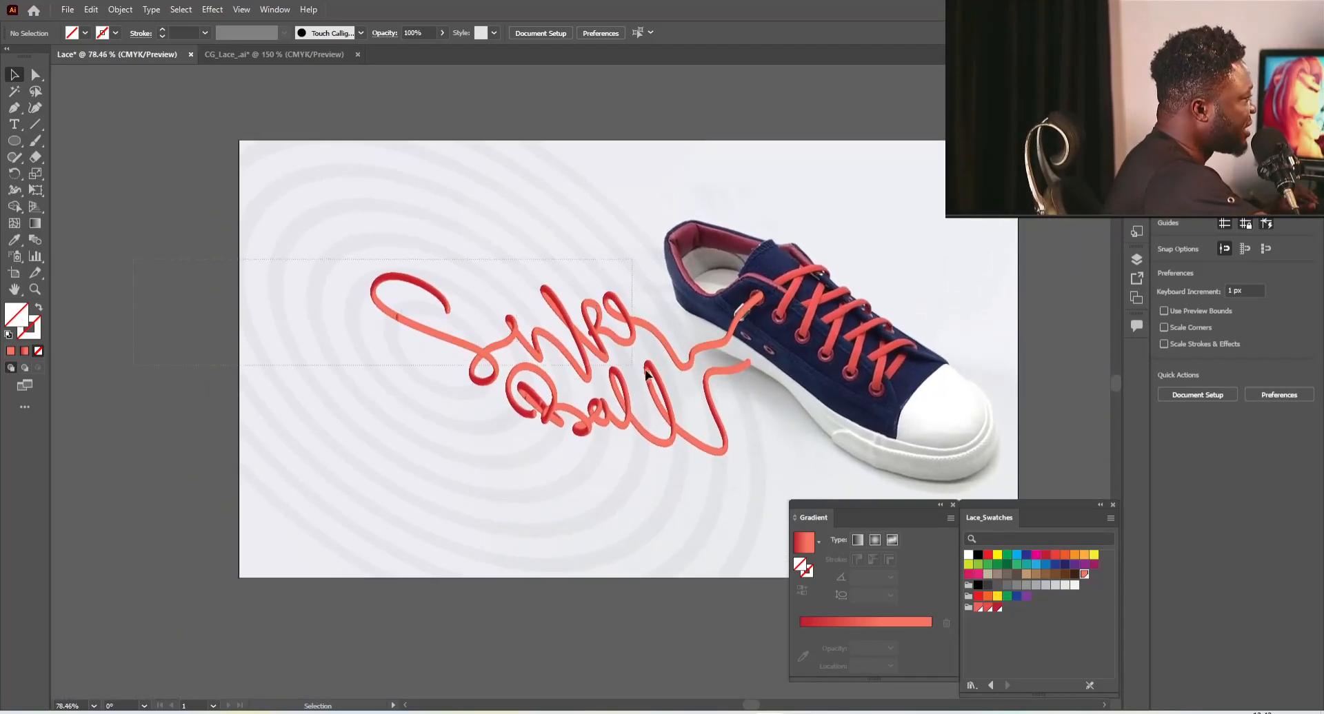
pyautogui.moveTo(647, 373); pyautogui.dragTo(817, 482)
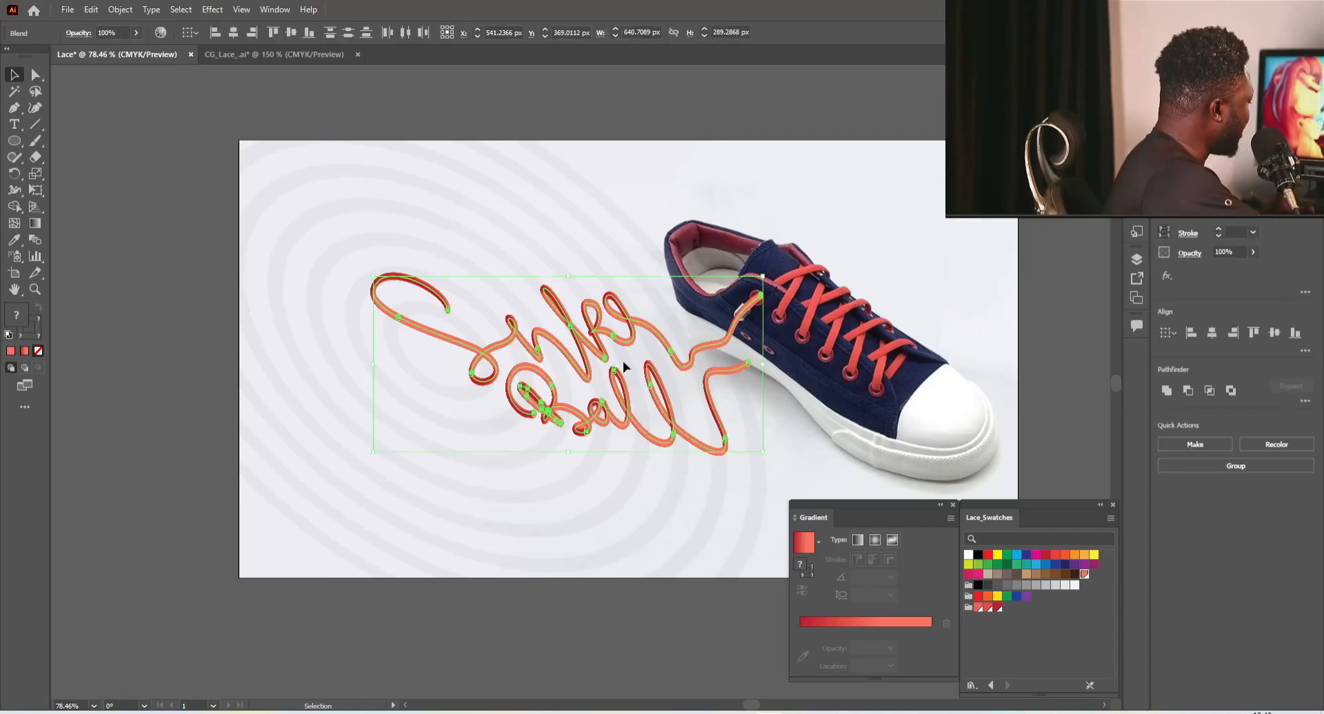
pyautogui.press('a')
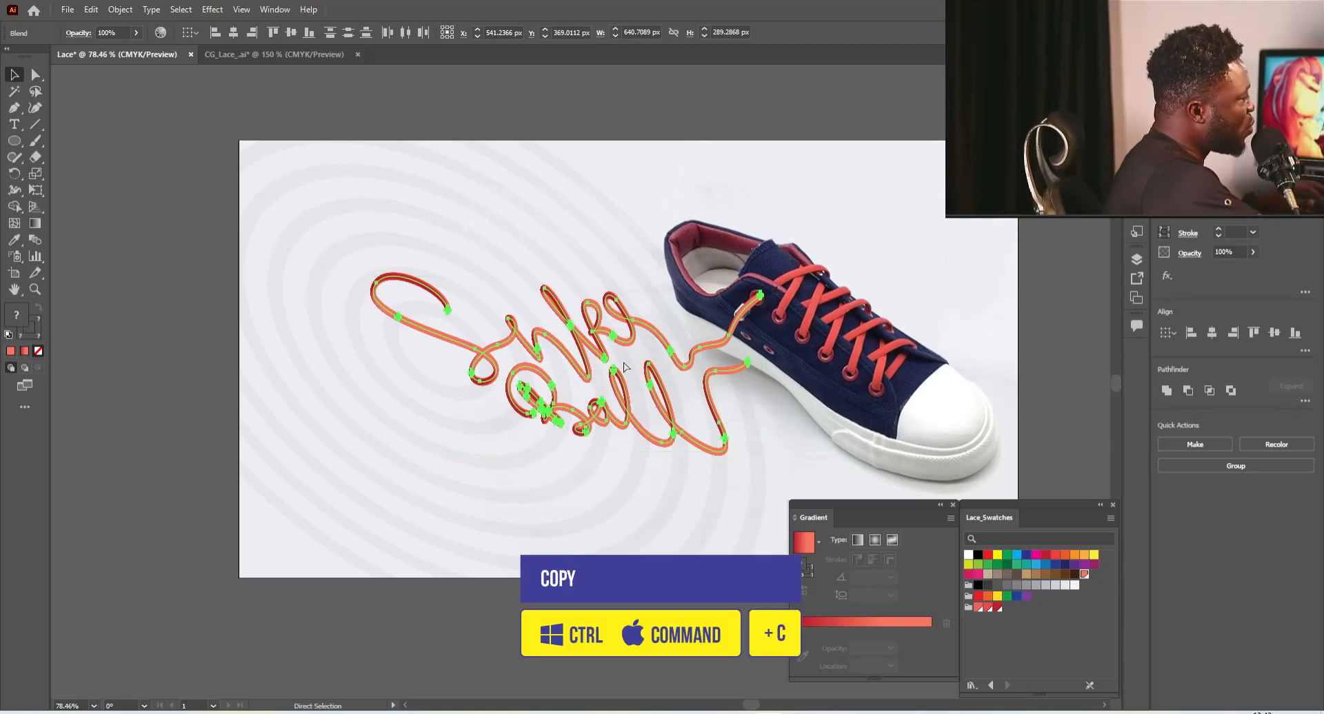
pyautogui.press('v')
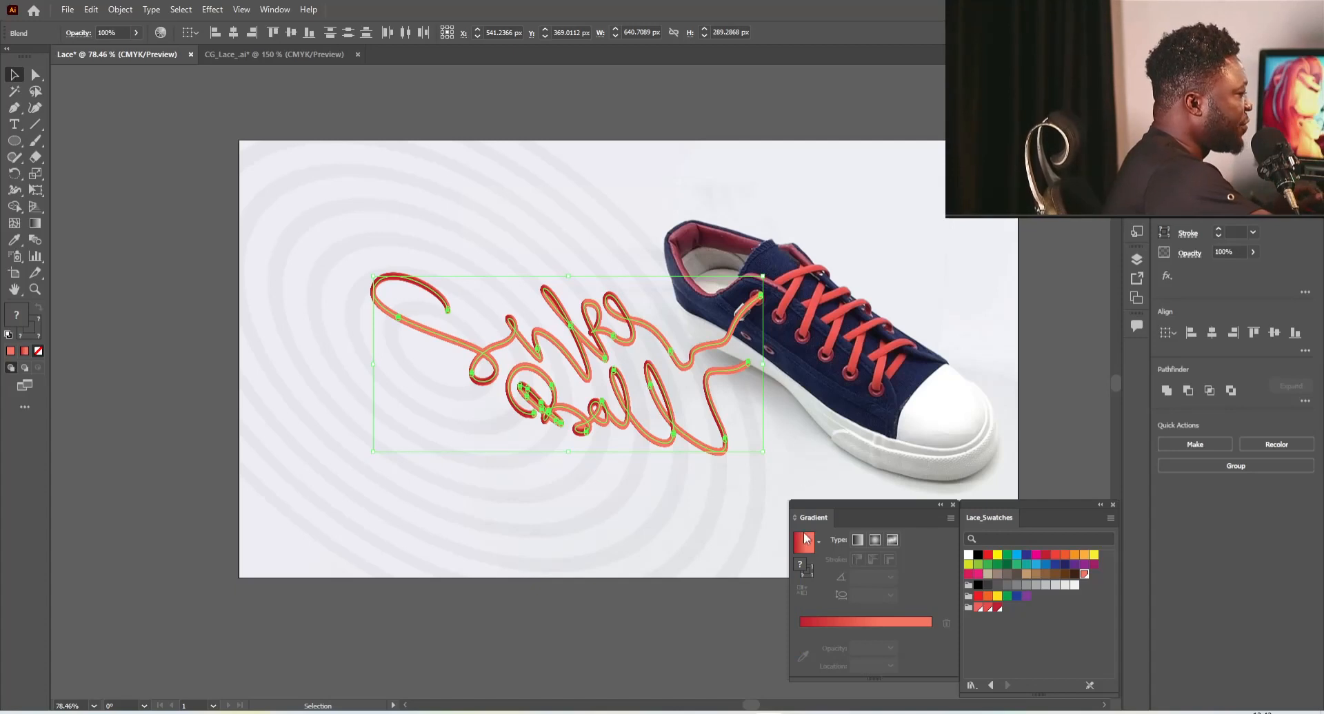
pyautogui.click(566, 713)
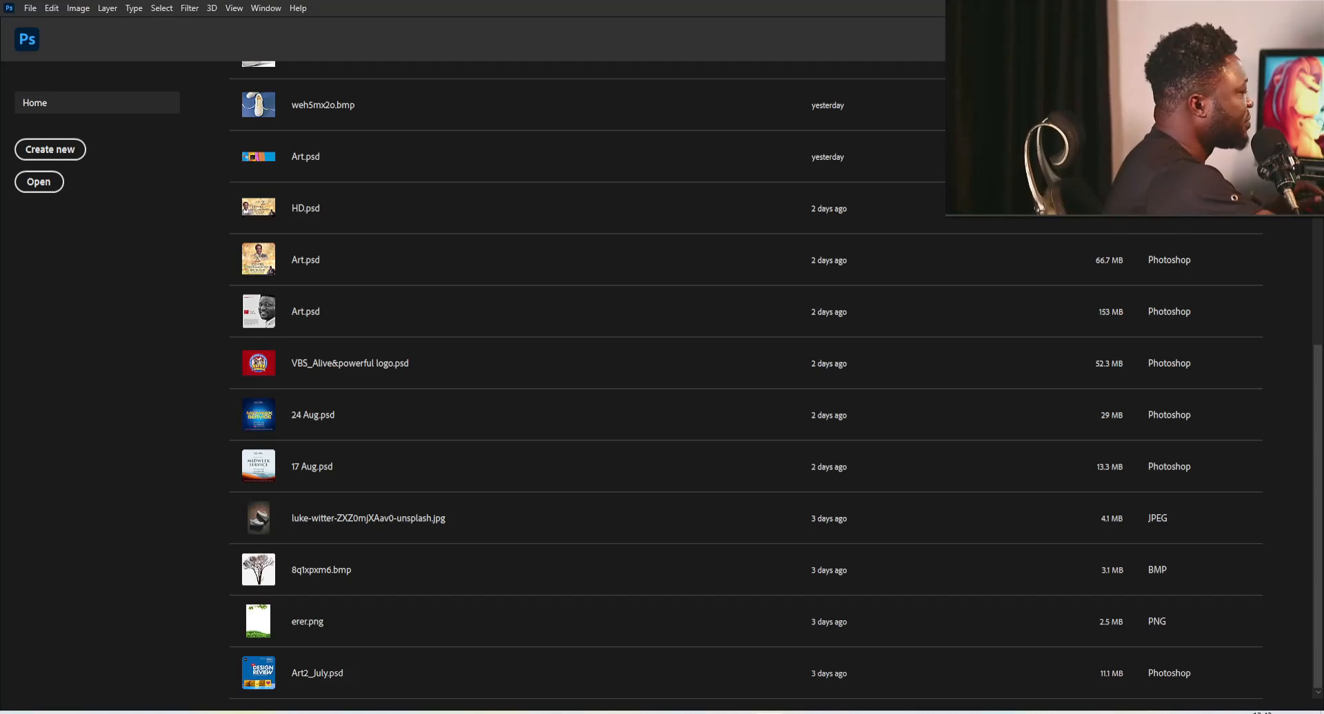
# Create a new document named Lace, 1280 x 720 pixels at 72 pixels/inch, in RGB Color mode
pyautogui.click(30, 8)
pyautogui.click(45, 24)
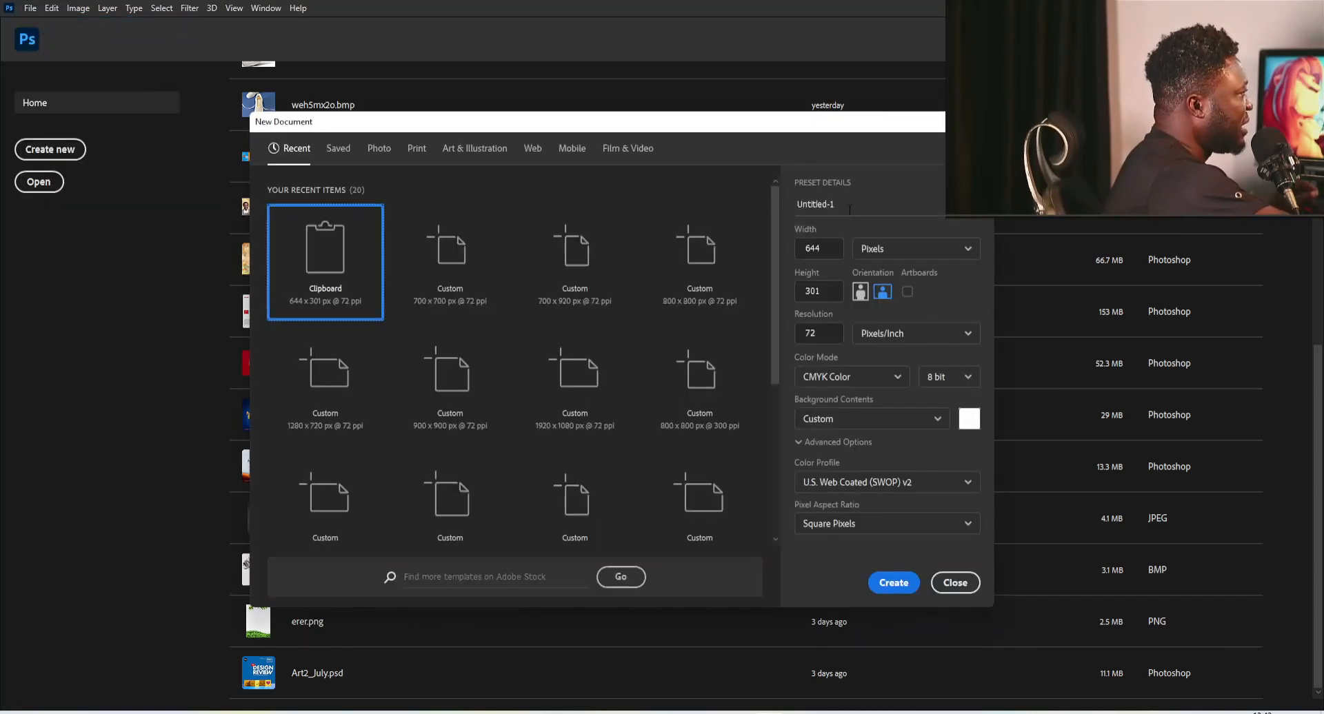
pyautogui.write('Lac')
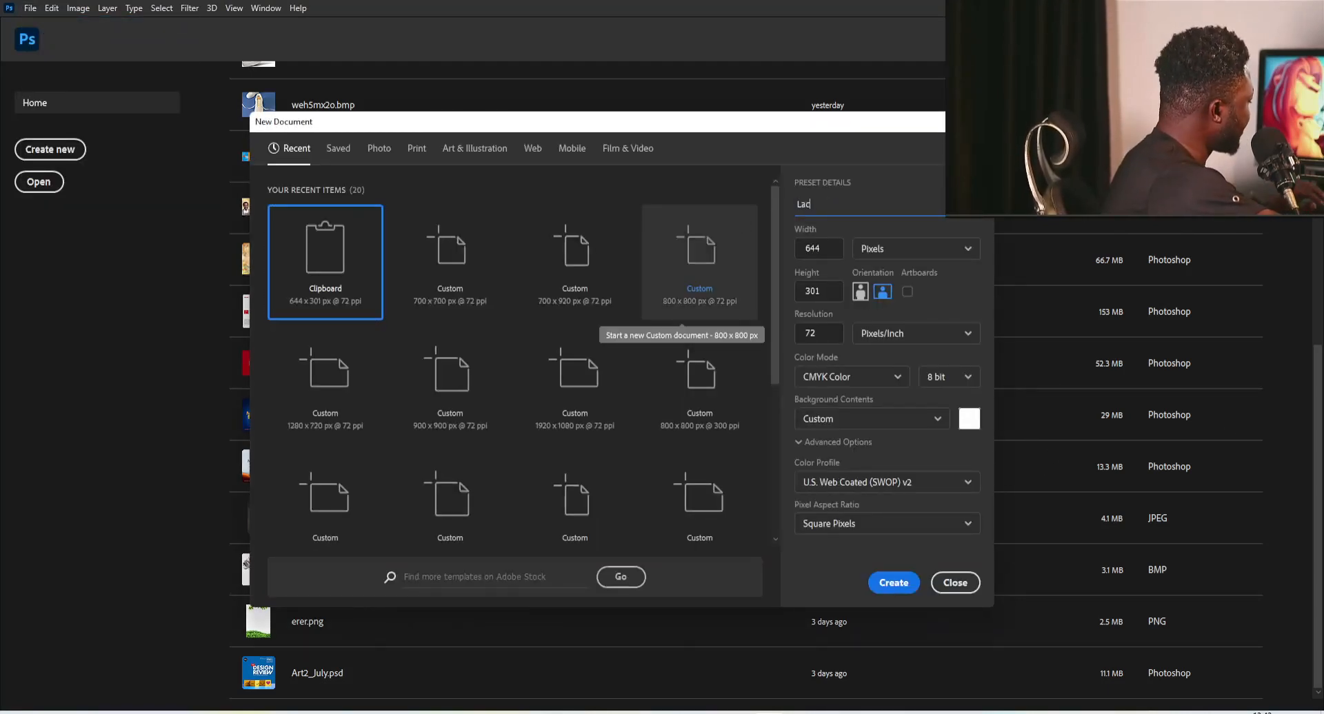
pyautogui.write('e')
pyautogui.press('Tab')
pyautogui.write('1')
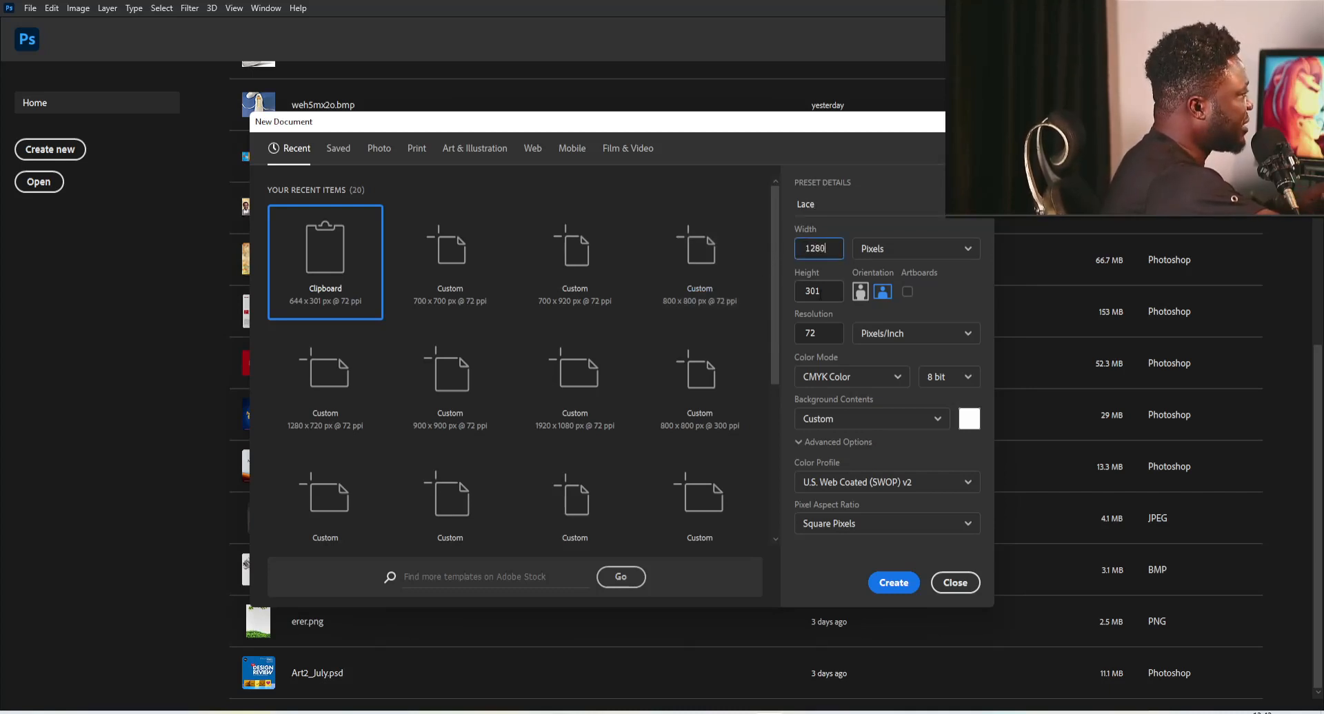
pyautogui.click(785, 296)
pyautogui.click(833, 292)
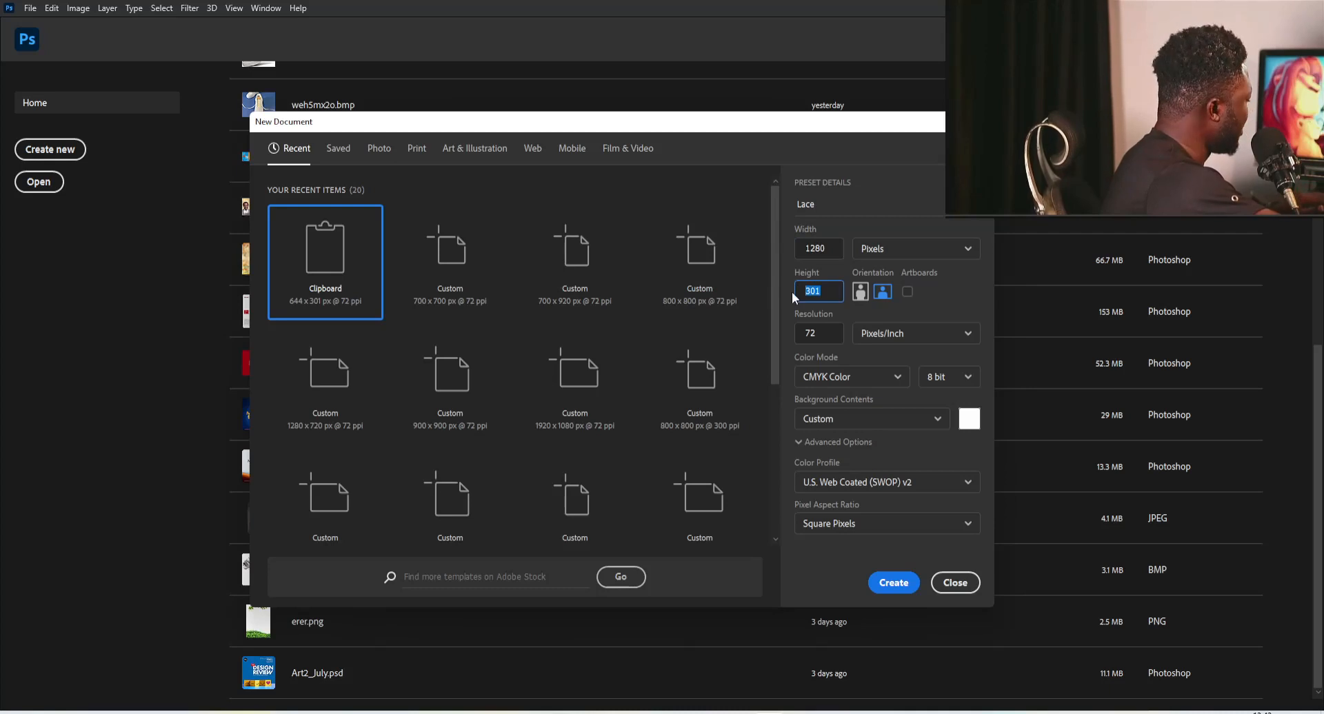
pyautogui.write('721')
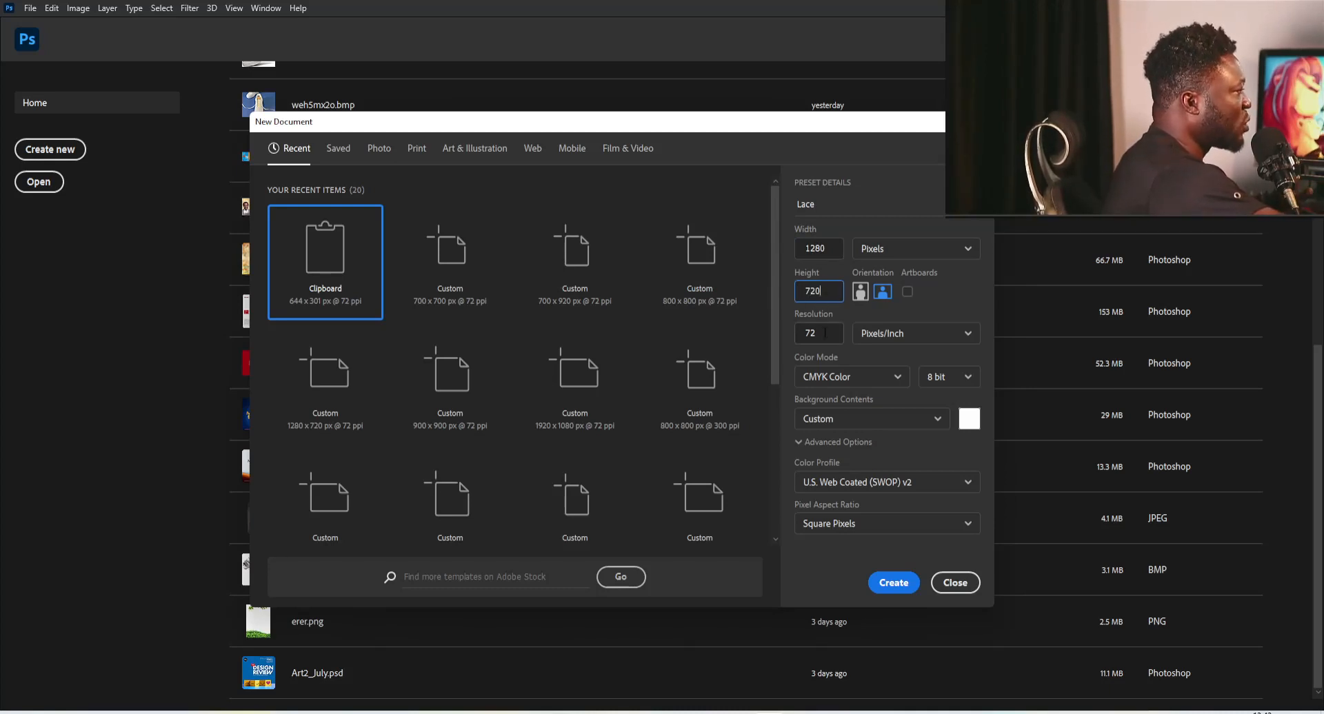
pyautogui.click(829, 376)
pyautogui.click(824, 453)
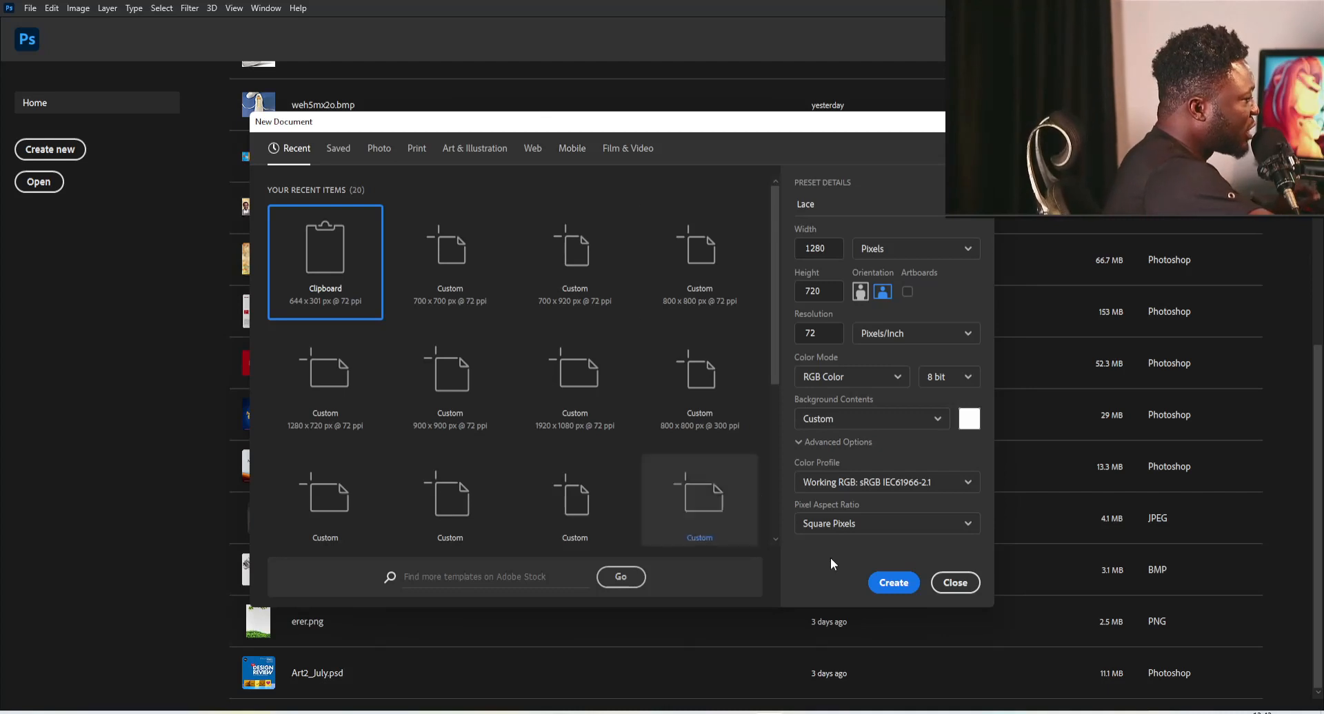
pyautogui.click(906, 586)
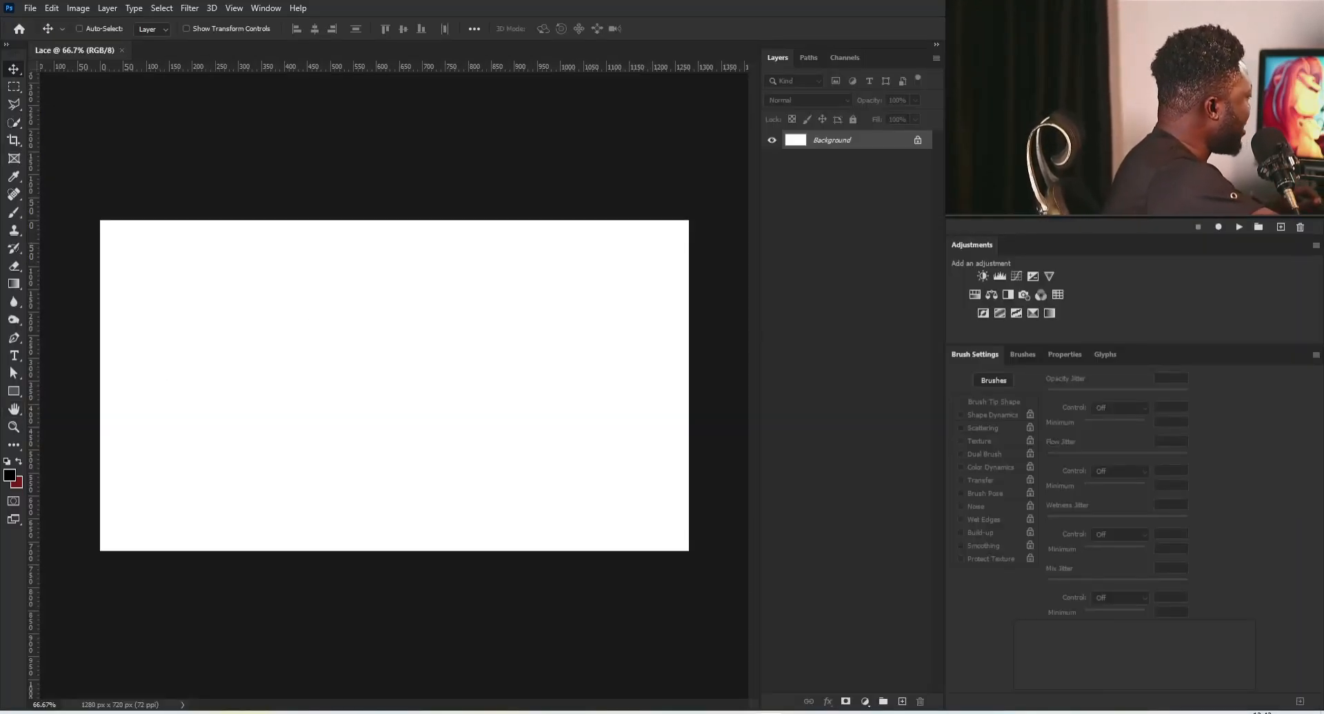
# Place the Art_101 sneaker image over the whole canvas and add an empty layer above it
pyautogui.moveTo(320, 421); pyautogui.dragTo(318, 417)
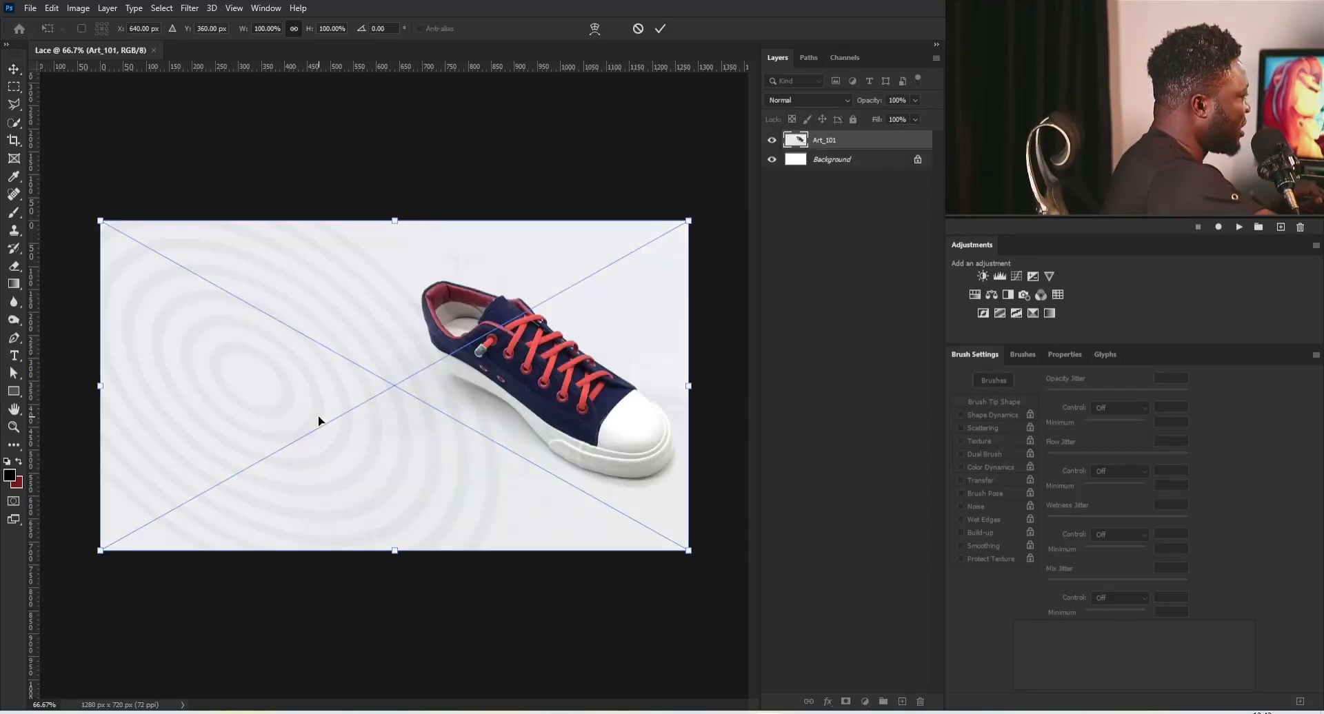
pyautogui.press('Return')
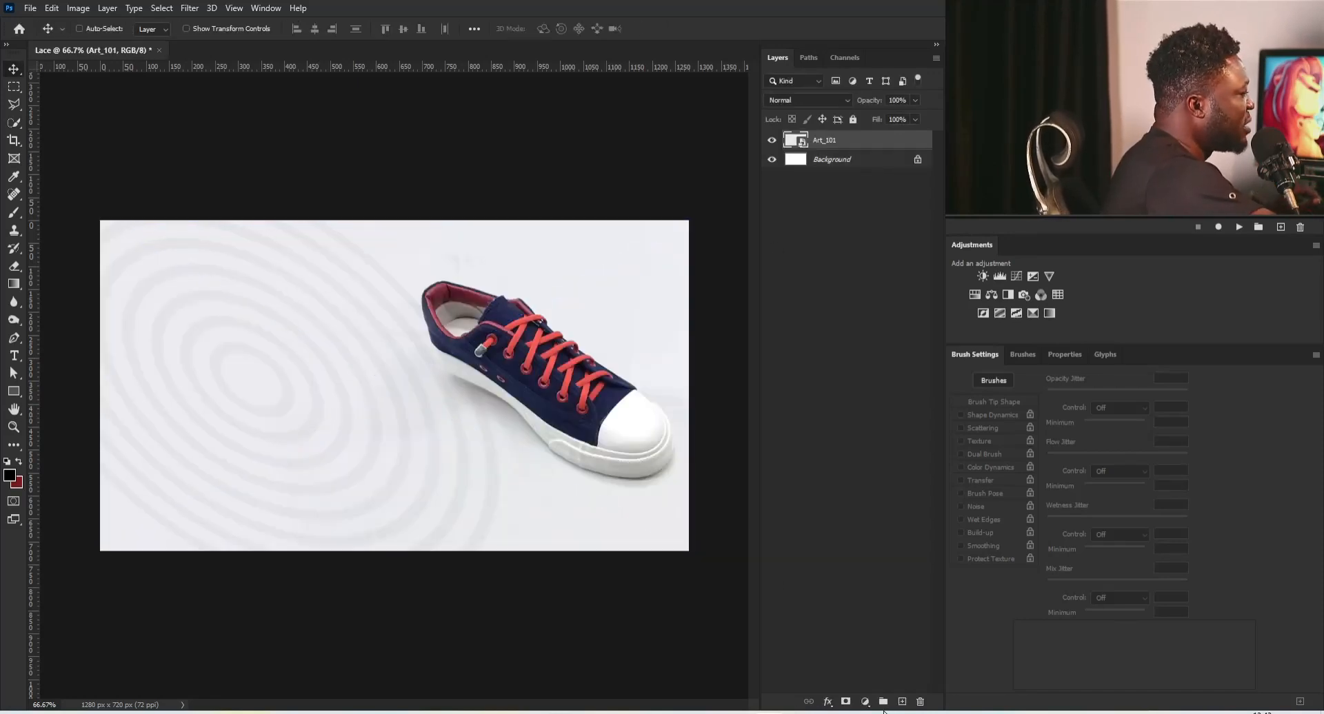
pyautogui.click(904, 702)
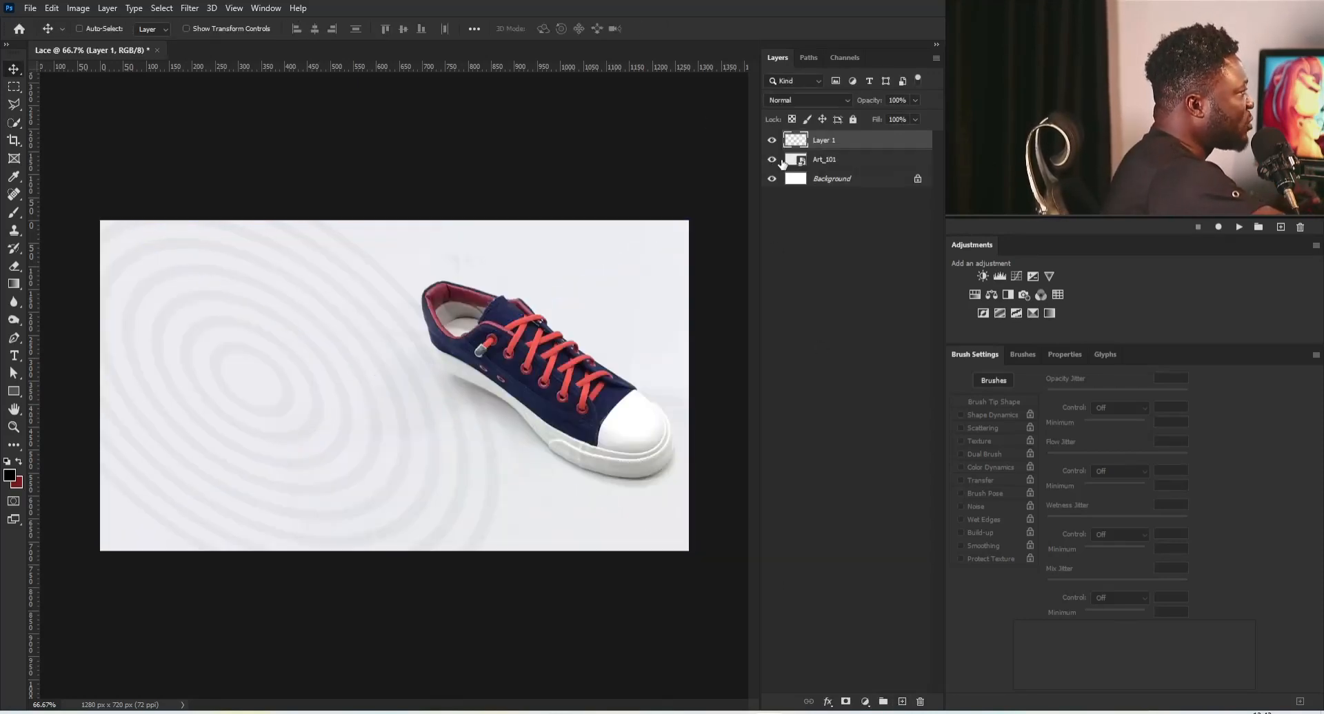
# Lock the position of the Art_101 layer and paste the copied lace lettering above it as a Smart Object
pyautogui.click(833, 161)
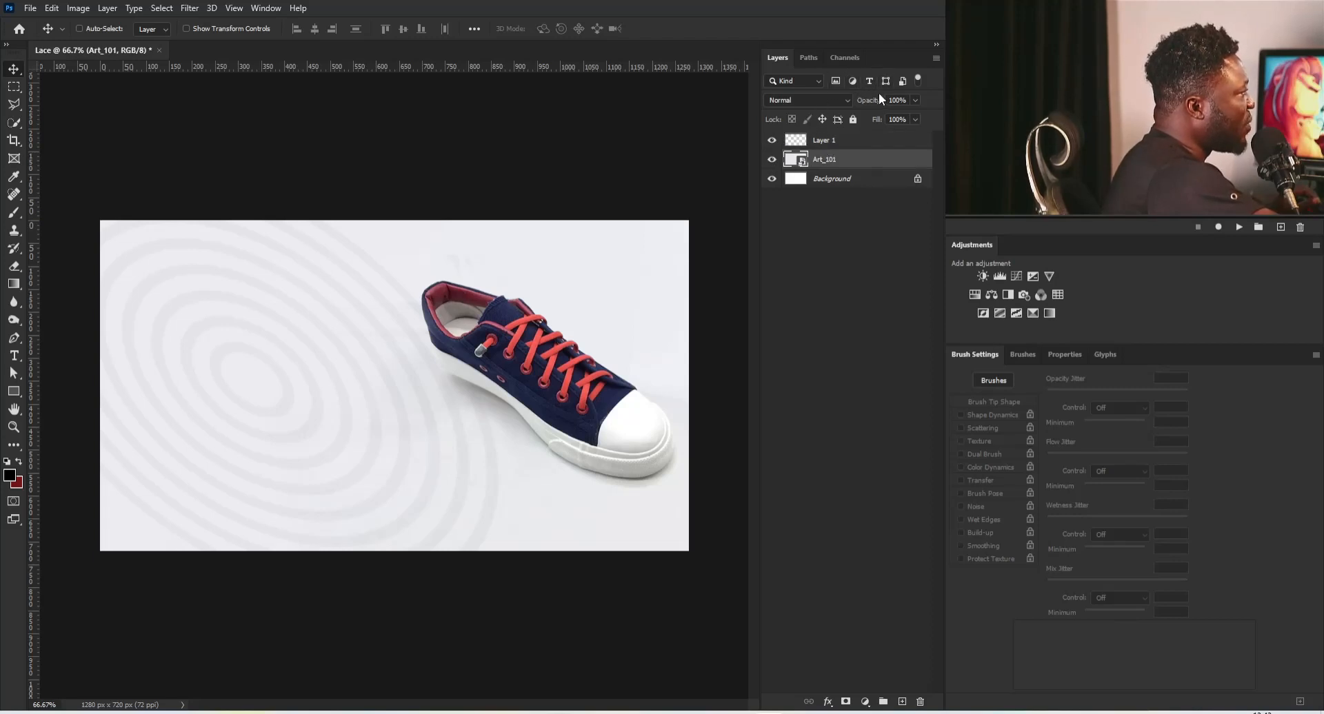
pyautogui.click(822, 119)
pyautogui.press('ctrl')
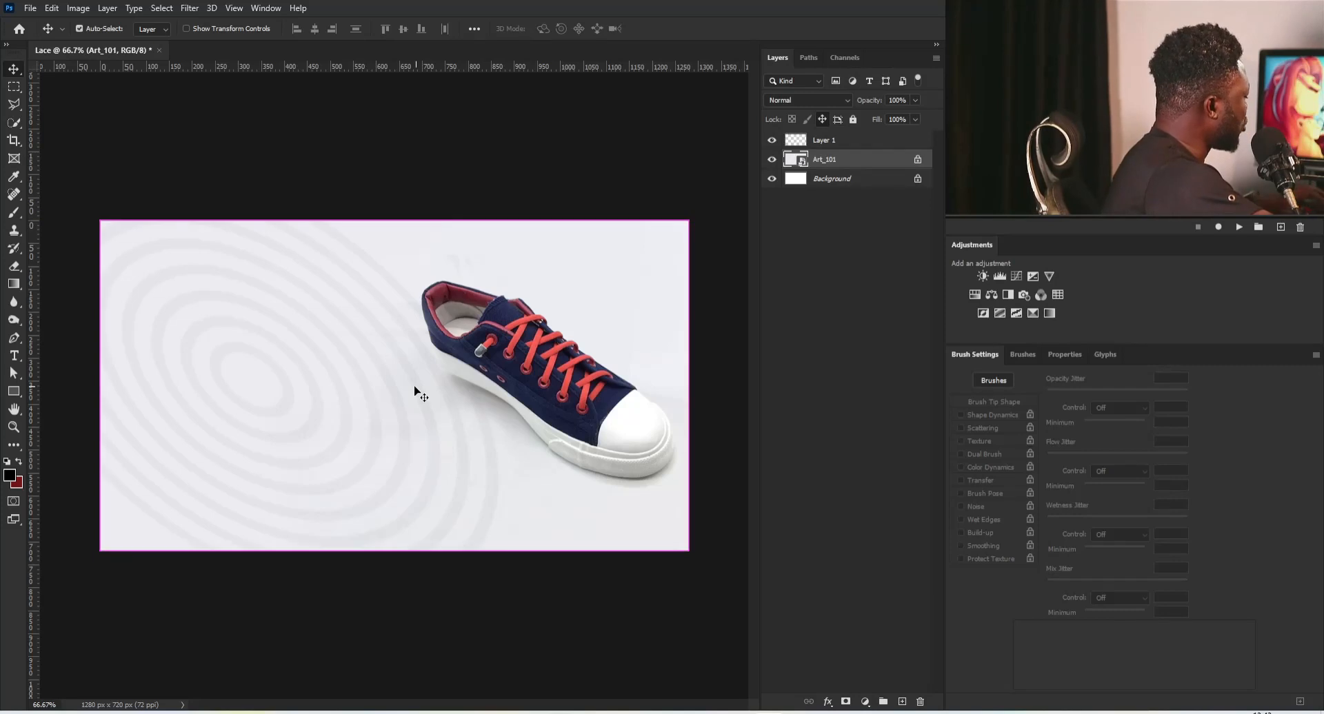
pyautogui.hotkey('ctrl', 'v')
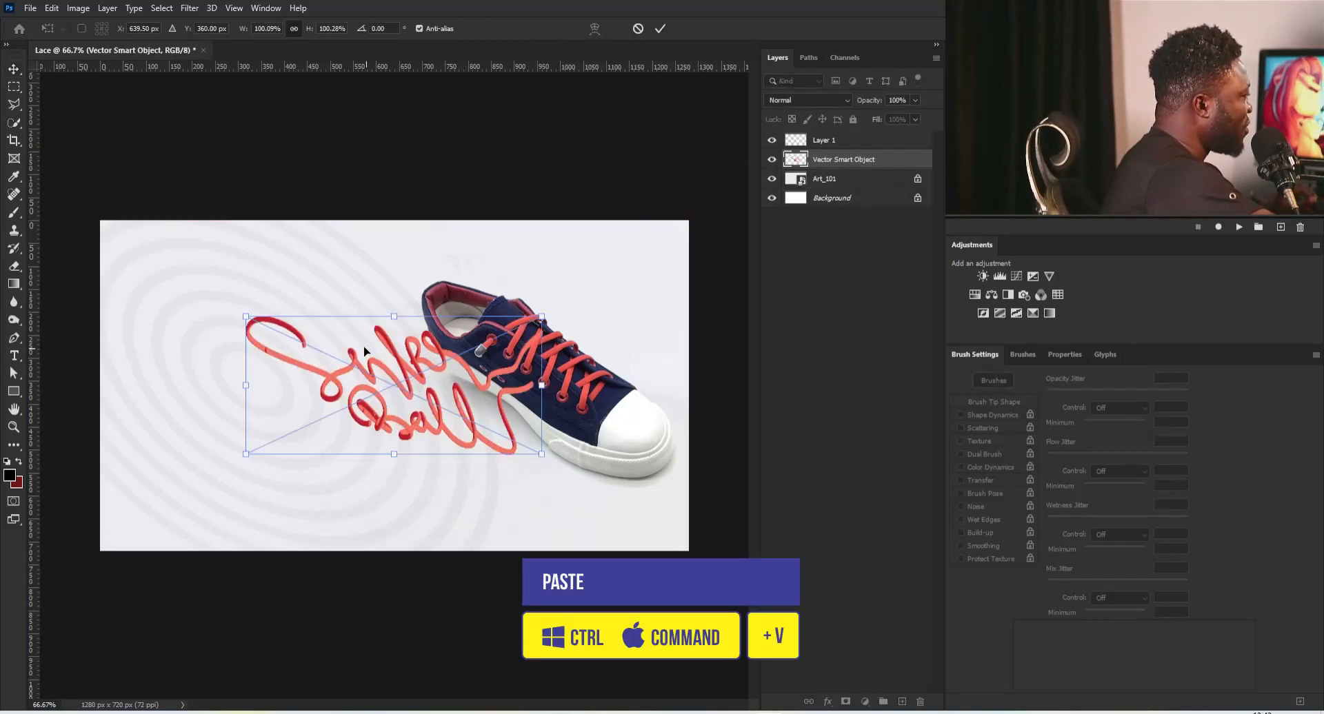
# Move the pasted lettering so its upper lace end sits in the sneaker's top eyelet, and commit the placement
pyautogui.moveTo(406, 346); pyautogui.dragTo(463, 383)
pyautogui.moveTo(475, 315); pyautogui.dragTo(539, 325)
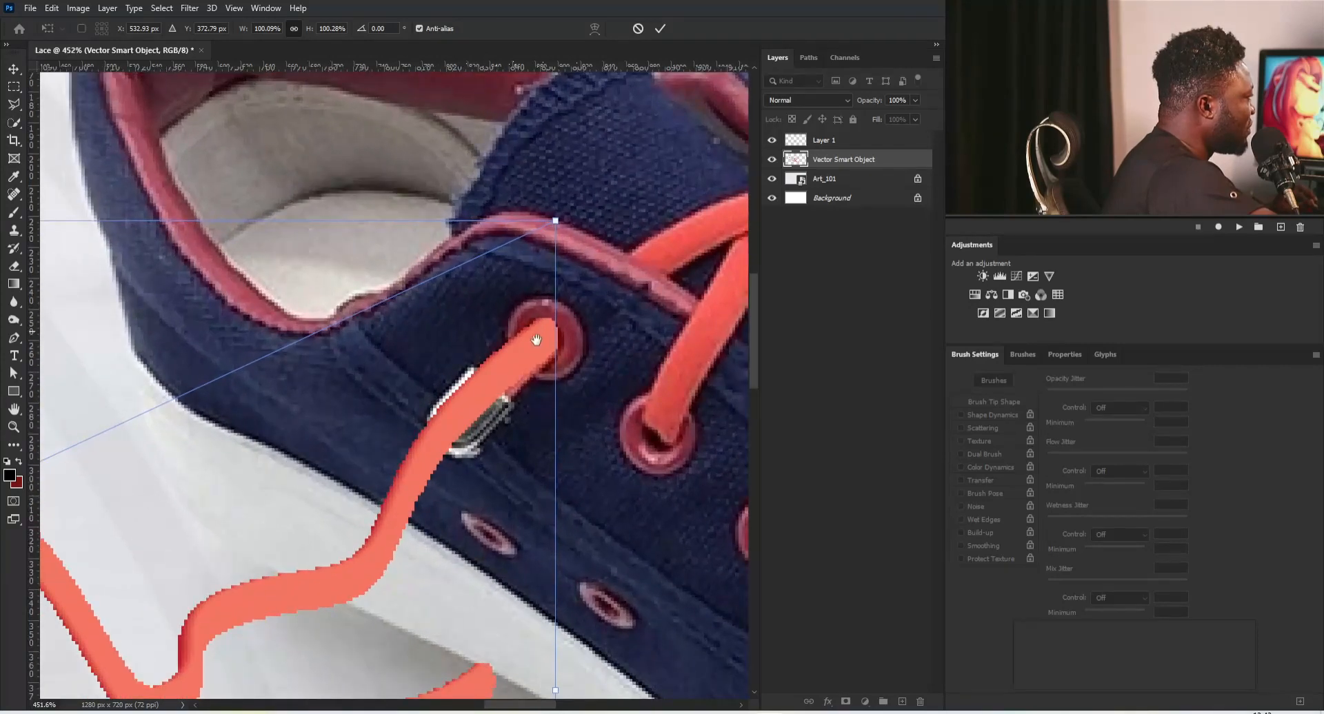
pyautogui.moveTo(535, 375); pyautogui.dragTo(545, 370)
pyautogui.press('Return')
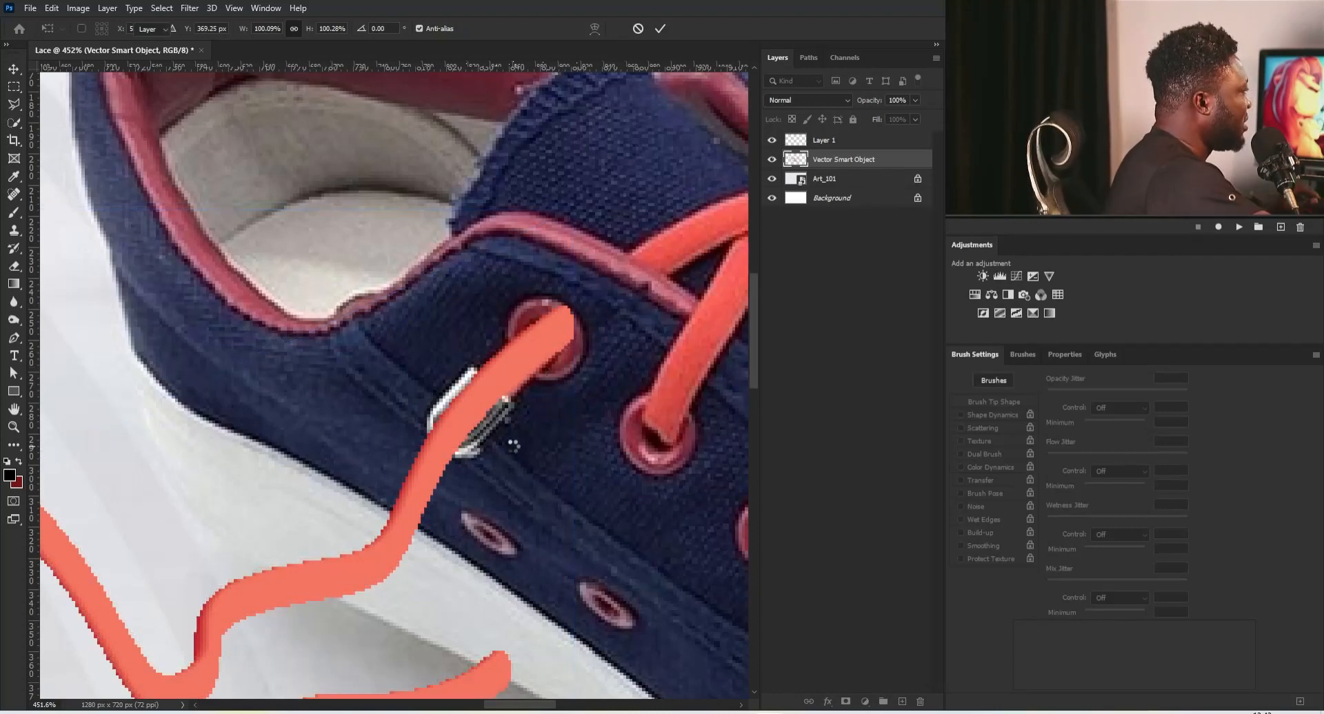
# Hide the lettering and empty layers, and duplicate the Art_101 layer with its position unlocked
pyautogui.click(772, 159)
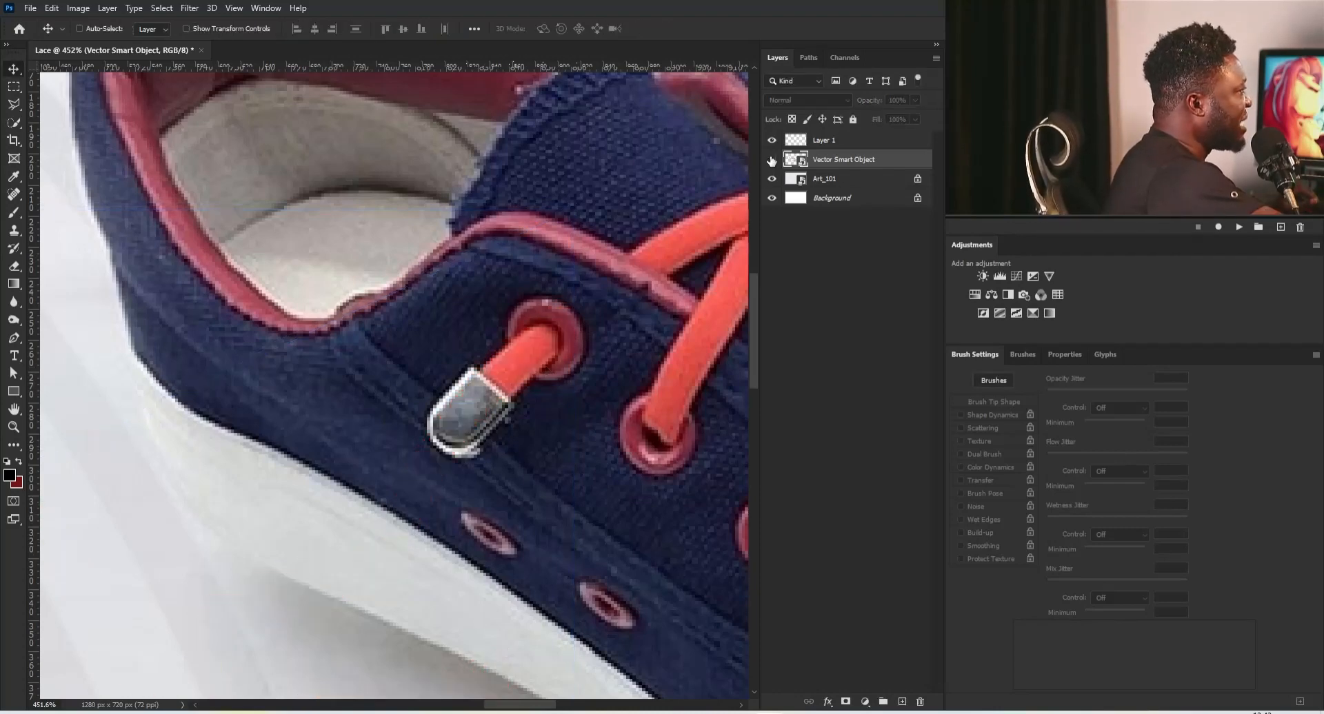
pyautogui.click(824, 181)
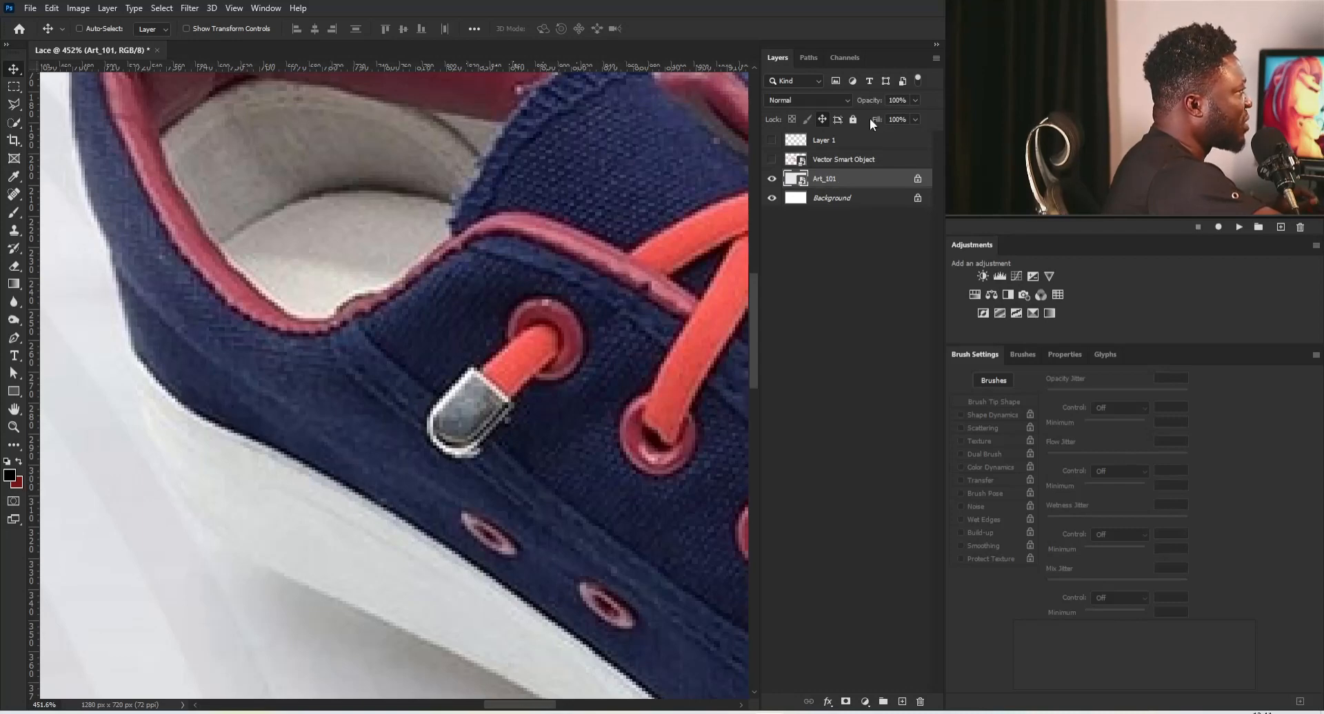
pyautogui.click(822, 120)
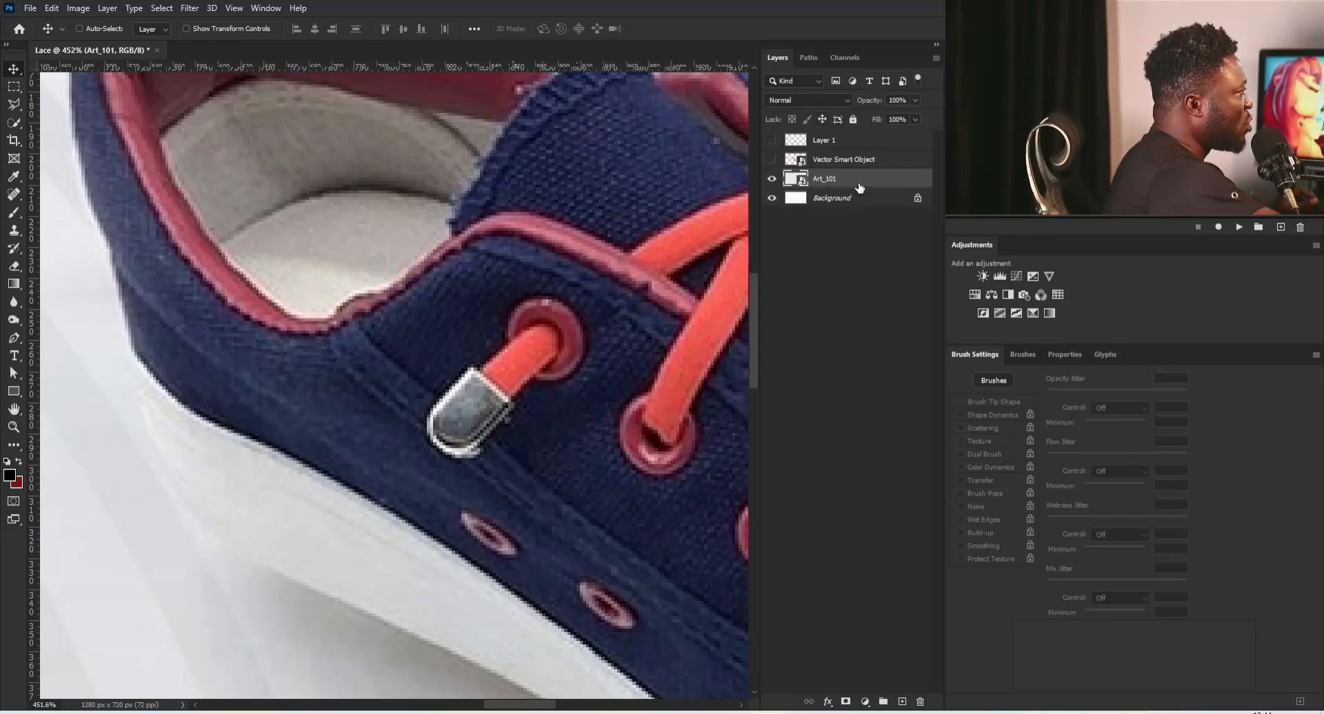
pyautogui.moveTo(865, 182); pyautogui.dragTo(903, 702)
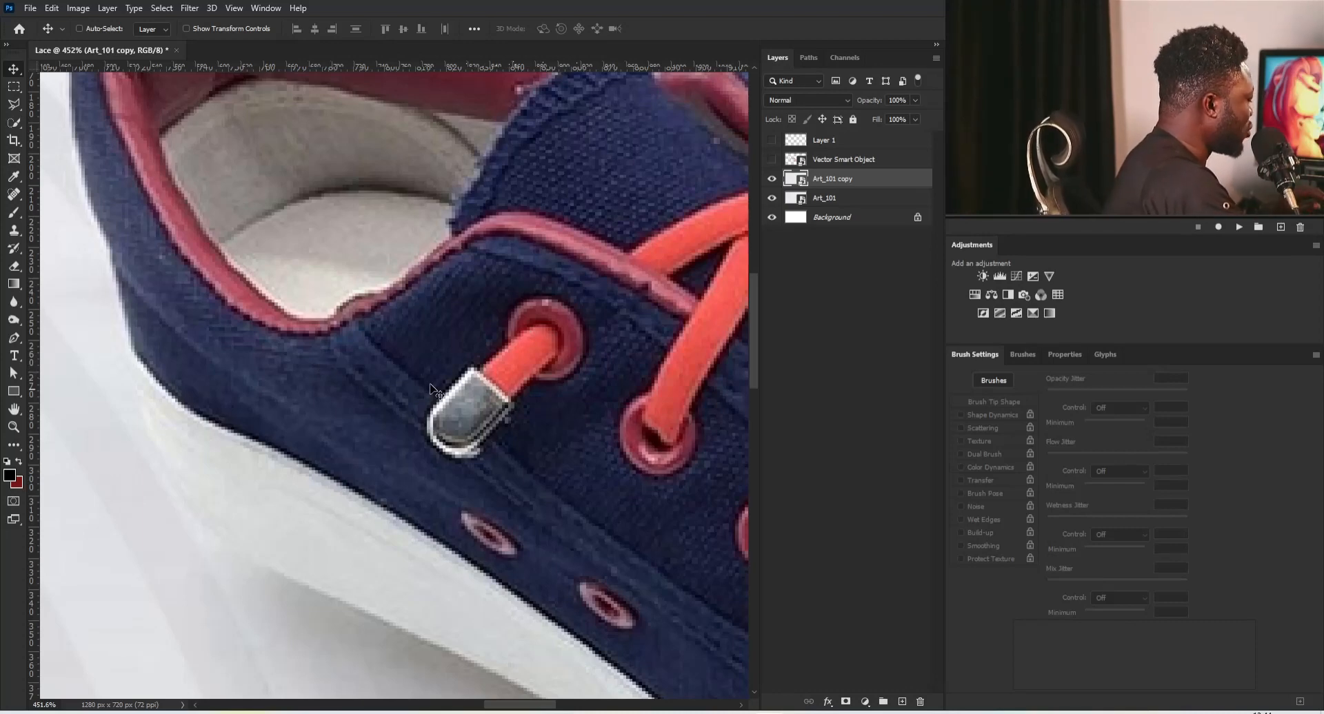
# Trace a closed Pen tool path around the metal lace tip below the sneaker's top eyelet
pyautogui.press('p')
pyautogui.scroll(6, 476, 392)
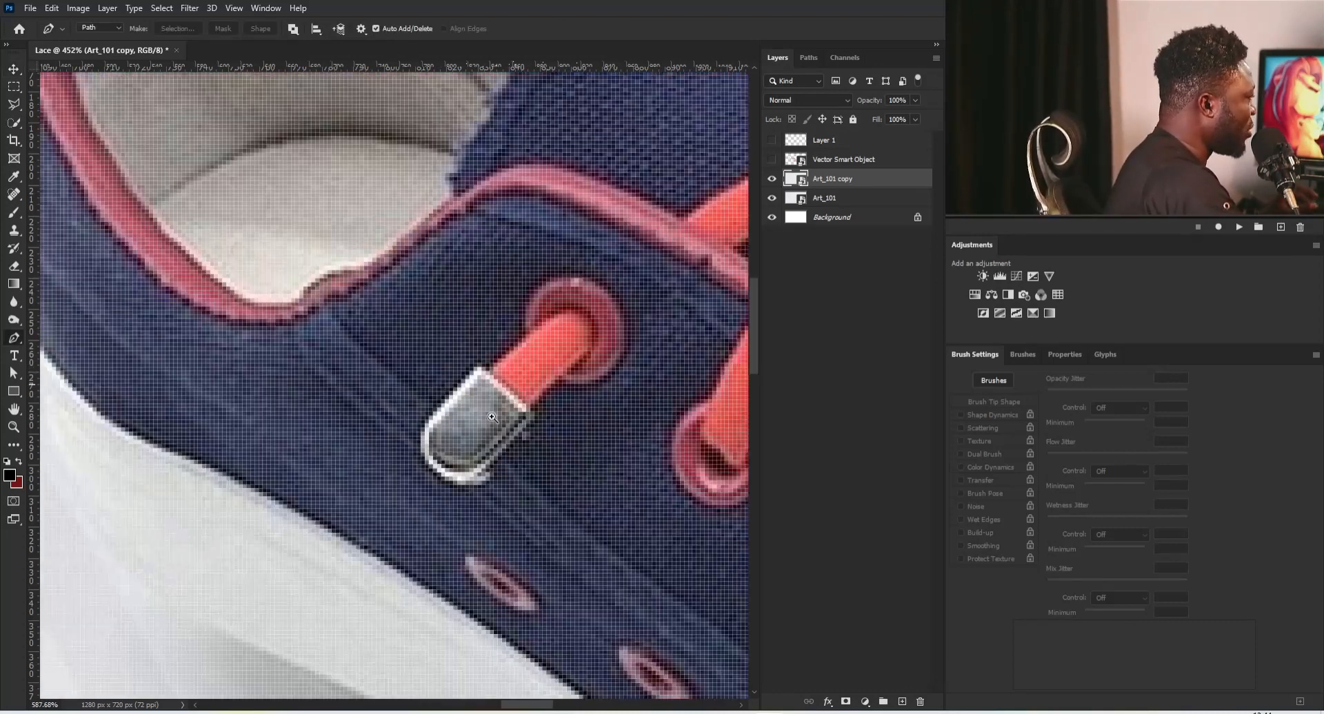
pyautogui.click(543, 357)
pyautogui.scroll(-3, 548, 365)
pyautogui.hscroll(3, 548, 366)
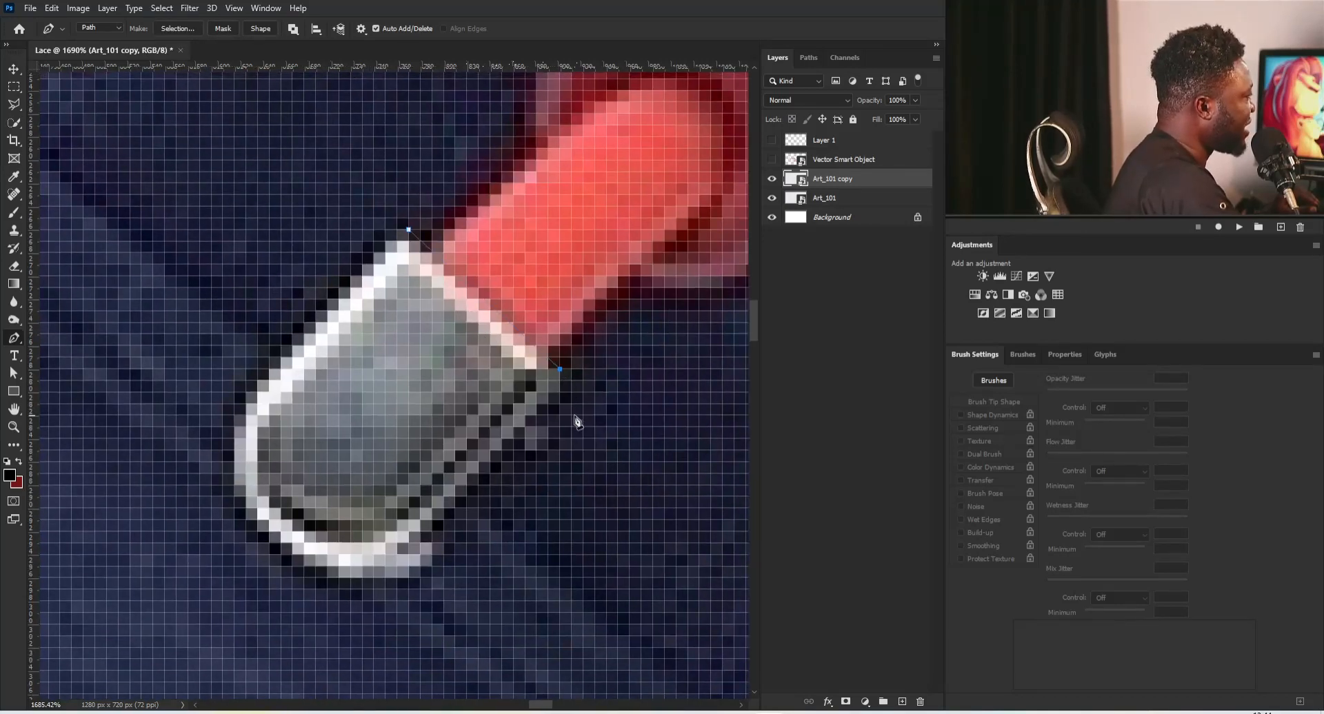
pyautogui.moveTo(561, 485); pyautogui.dragTo(615, 351)
pyautogui.moveTo(474, 445); pyautogui.dragTo(452, 473)
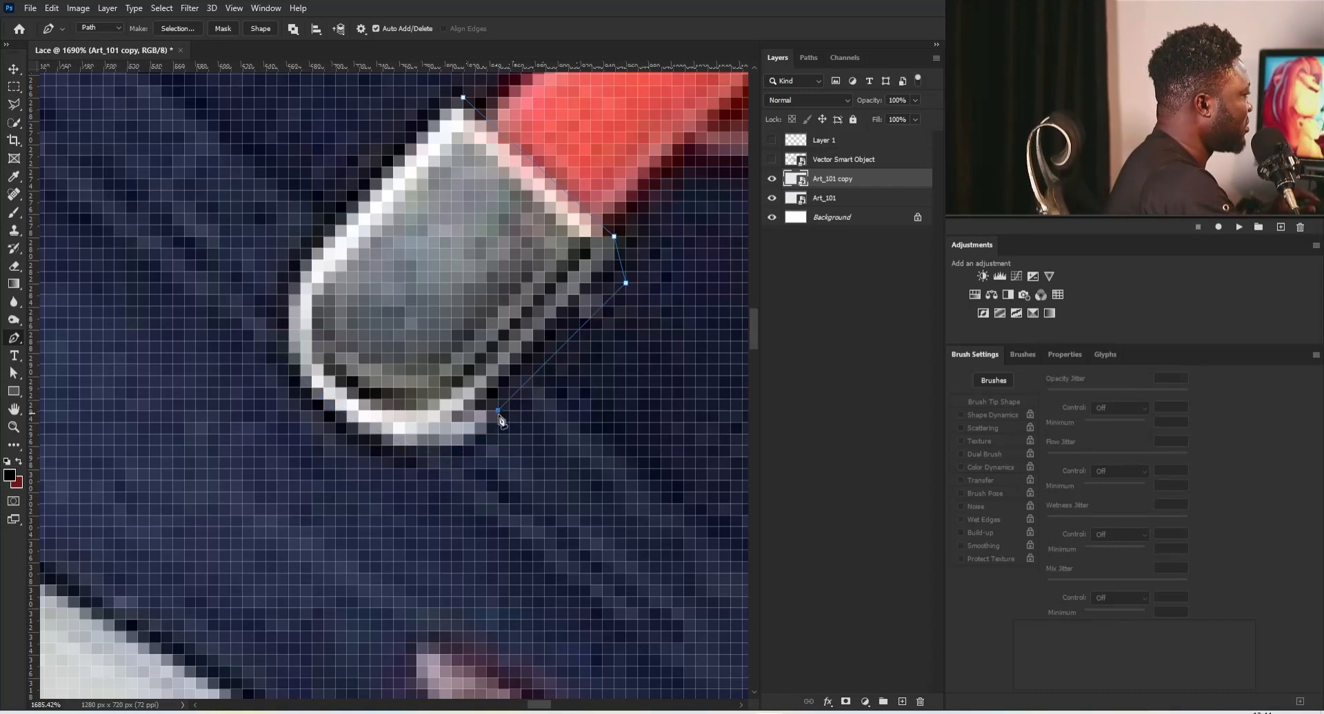
pyautogui.moveTo(370, 434); pyautogui.dragTo(303, 408)
pyautogui.moveTo(301, 271); pyautogui.dragTo(322, 231)
pyautogui.moveTo(466, 104); pyautogui.dragTo(410, 261)
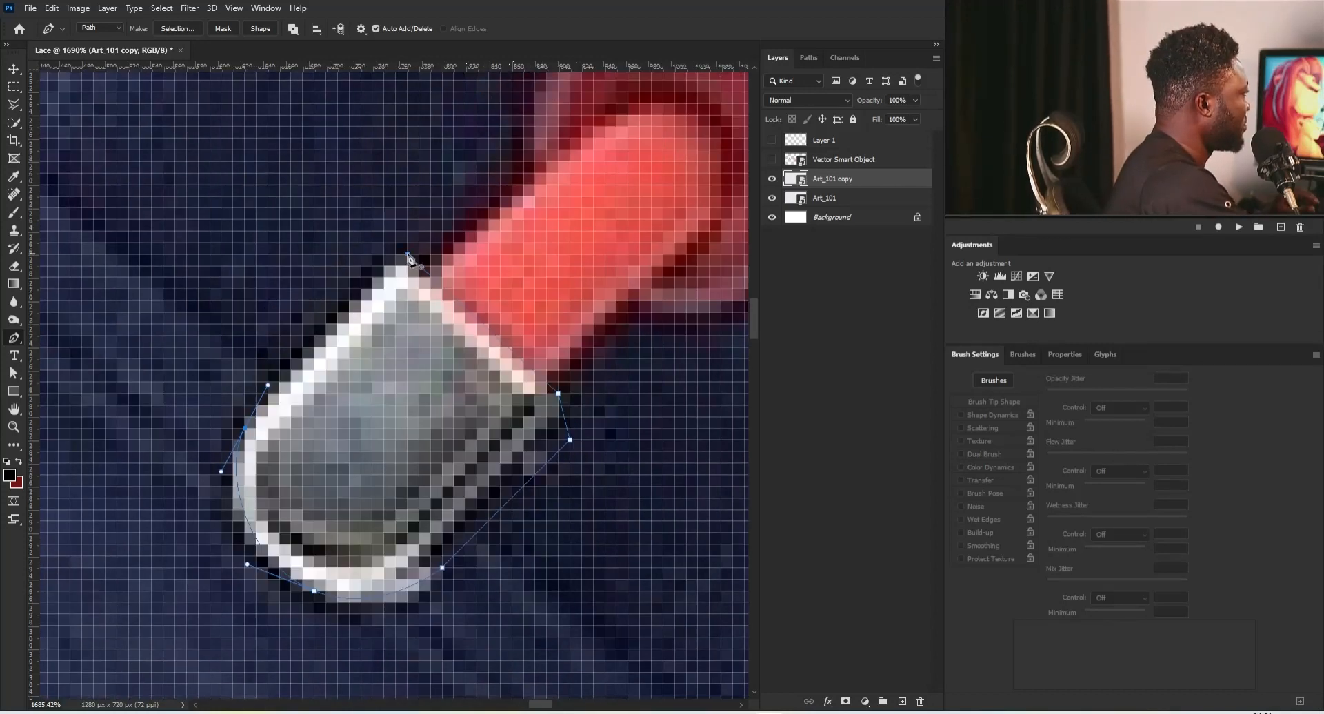
pyautogui.click(407, 254)
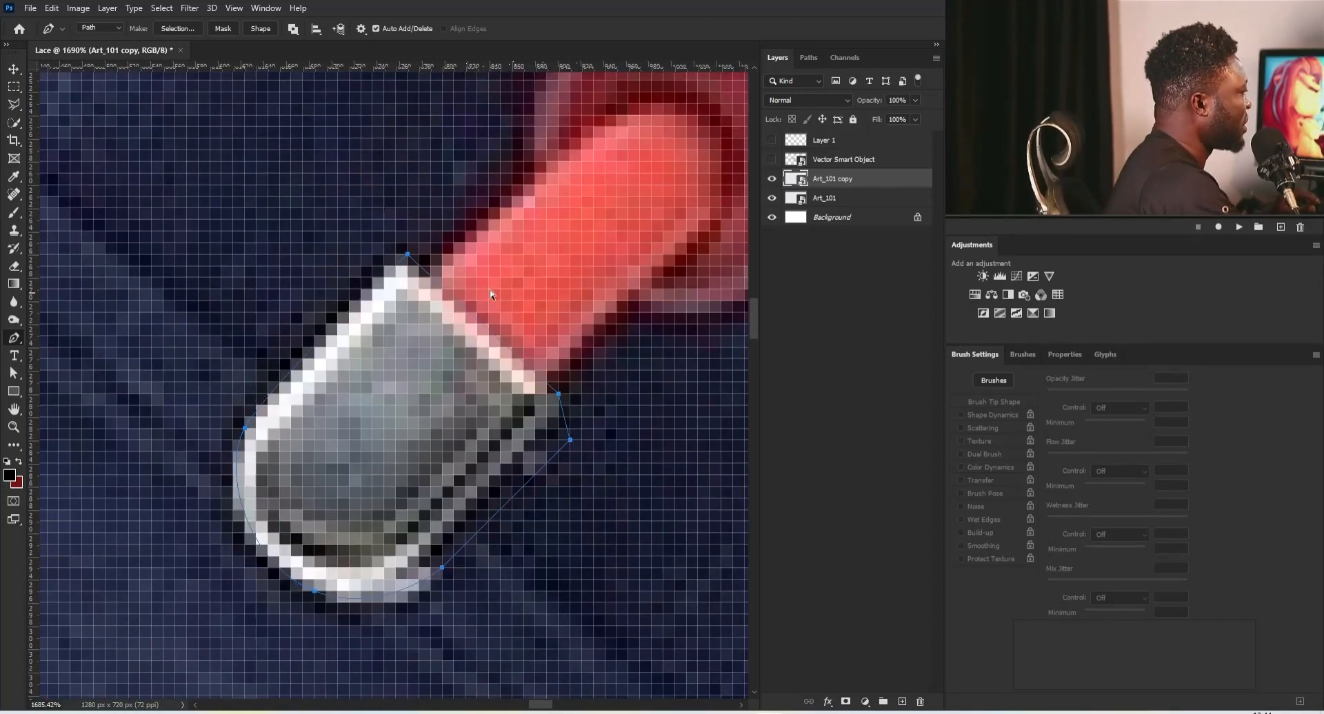
# Convert the lace-tip path into an anti-aliased selection with 0 pixels feather and copy it to its own layer
pyautogui.click(188, 27)
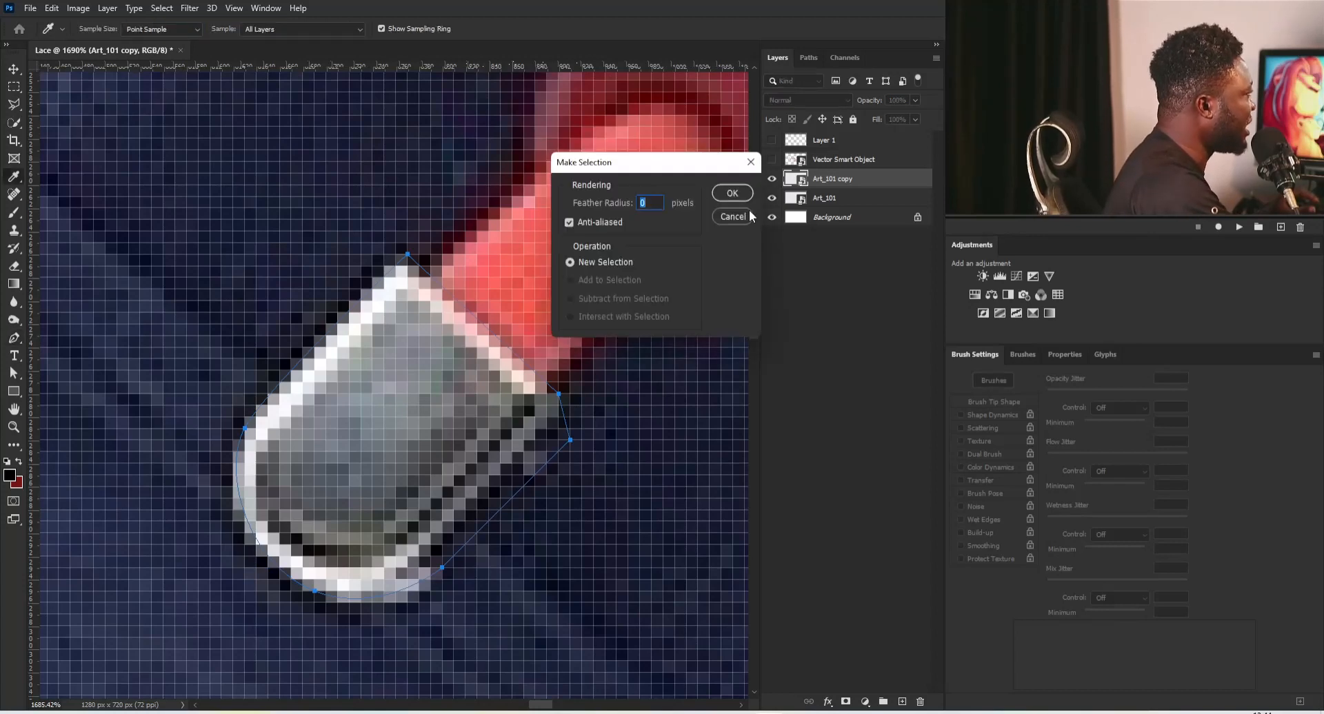
pyautogui.click(735, 192)
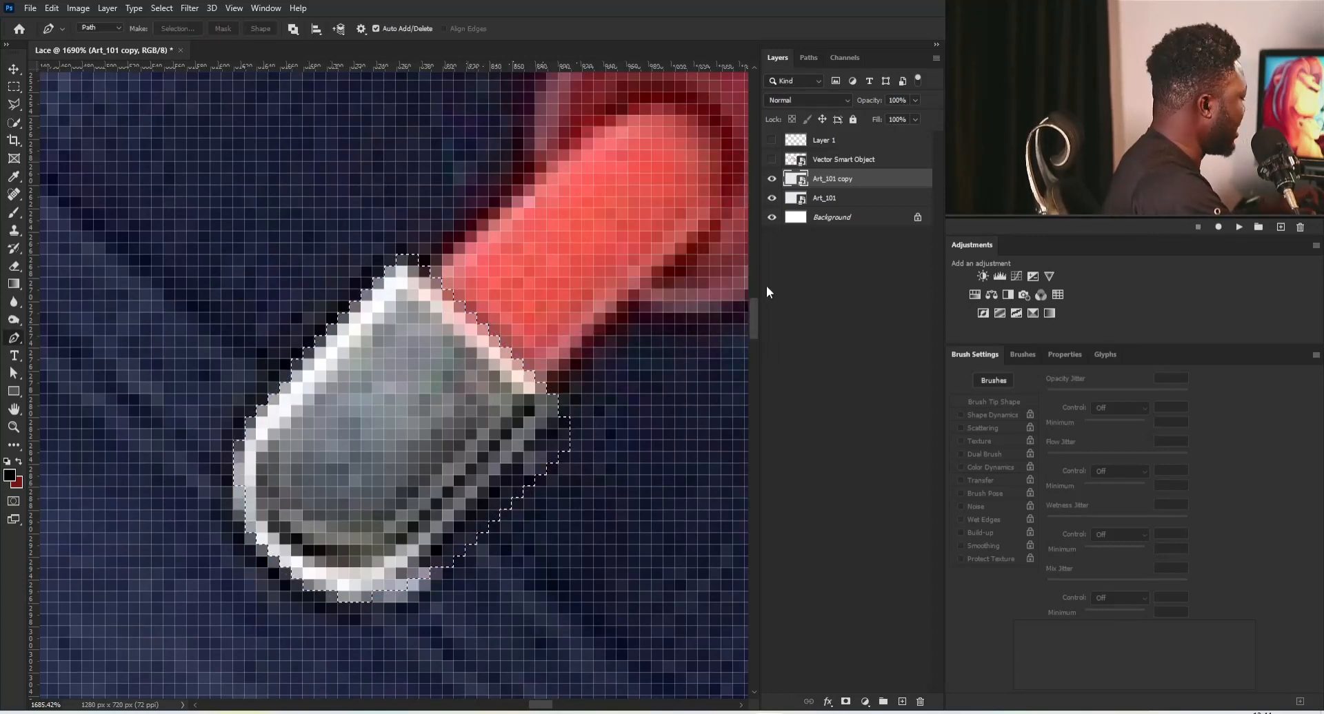
pyautogui.hotkey('ctrl', 'j')
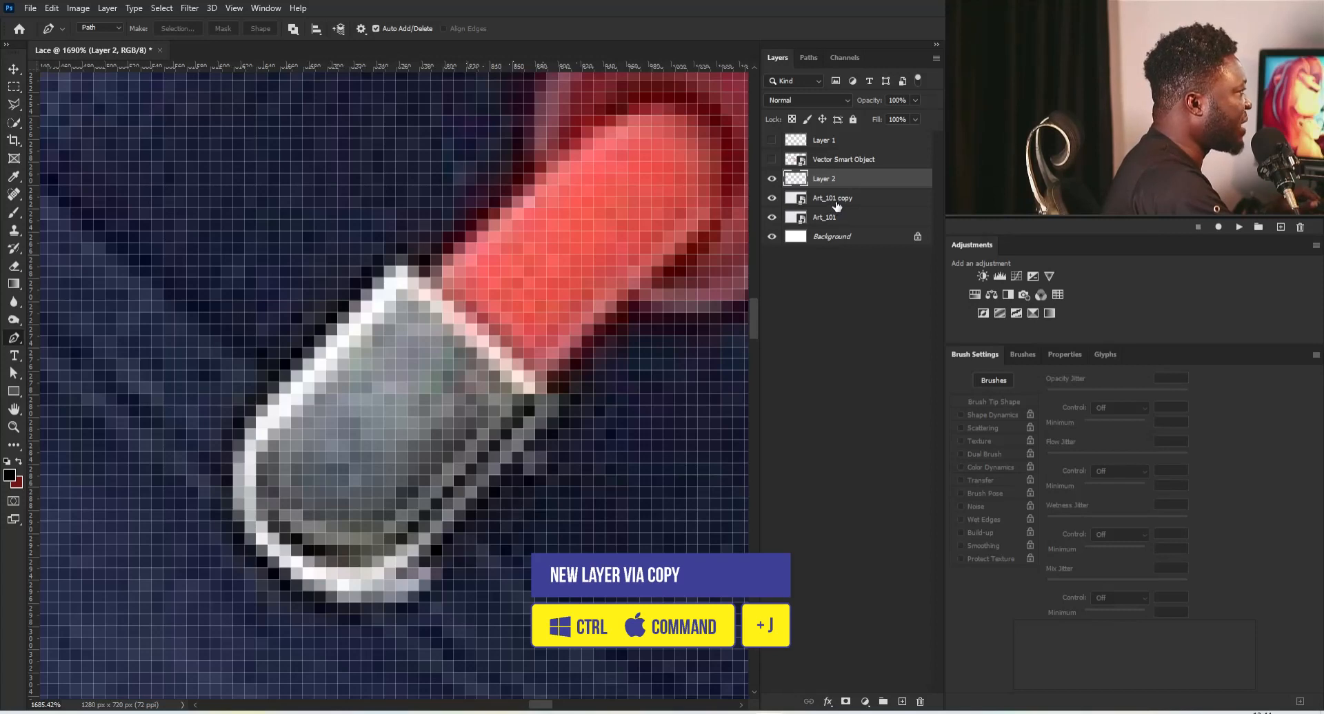
# Rasterize the Art_101 copy layer
pyautogui.click(836, 202)
pyautogui.rightClick(836, 202)
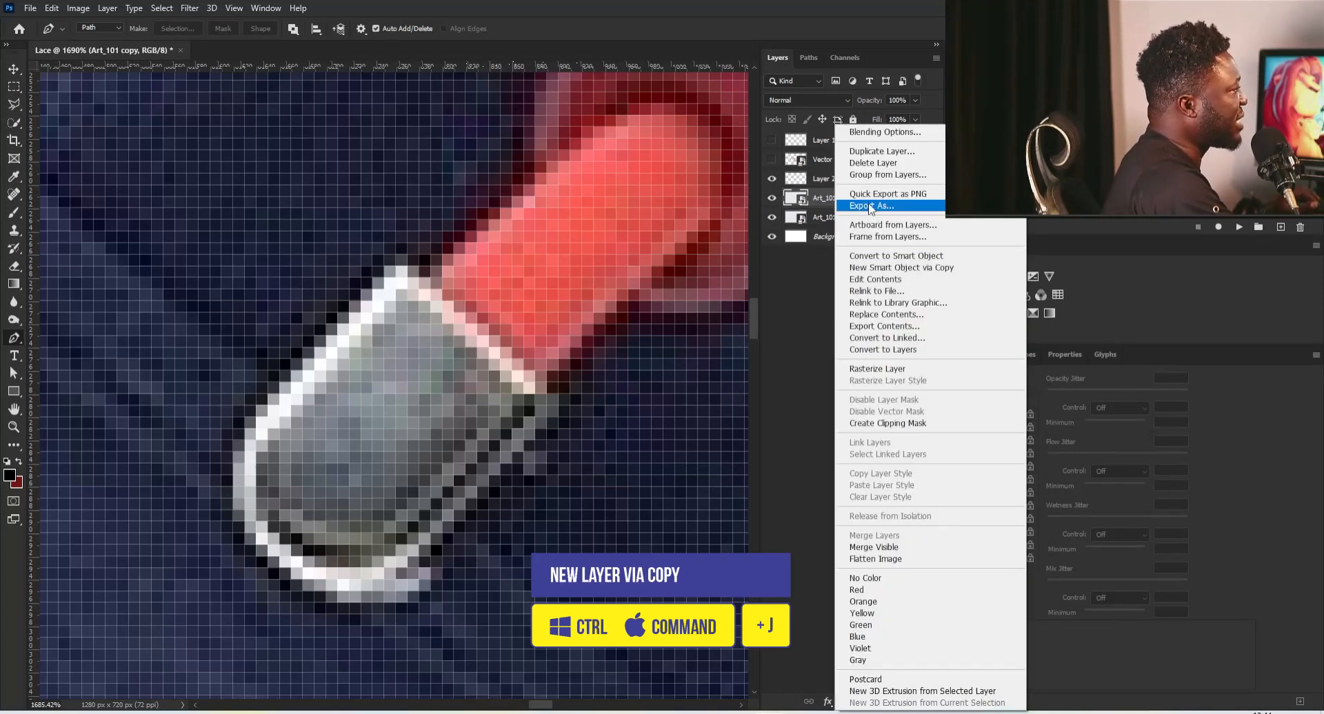
pyautogui.click(883, 370)
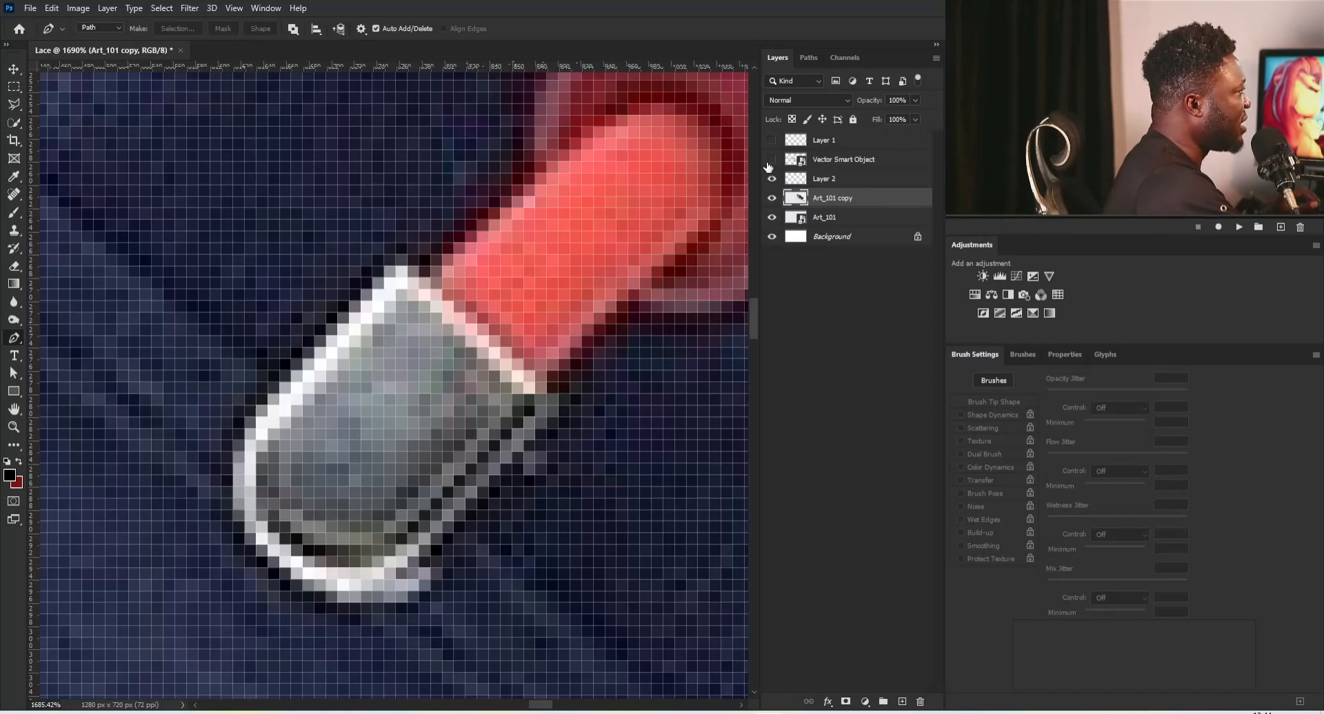
# Rename Layer 2, which holds the copied lace tip, as Lace_Head and hide it
pyautogui.doubleClick(831, 179)
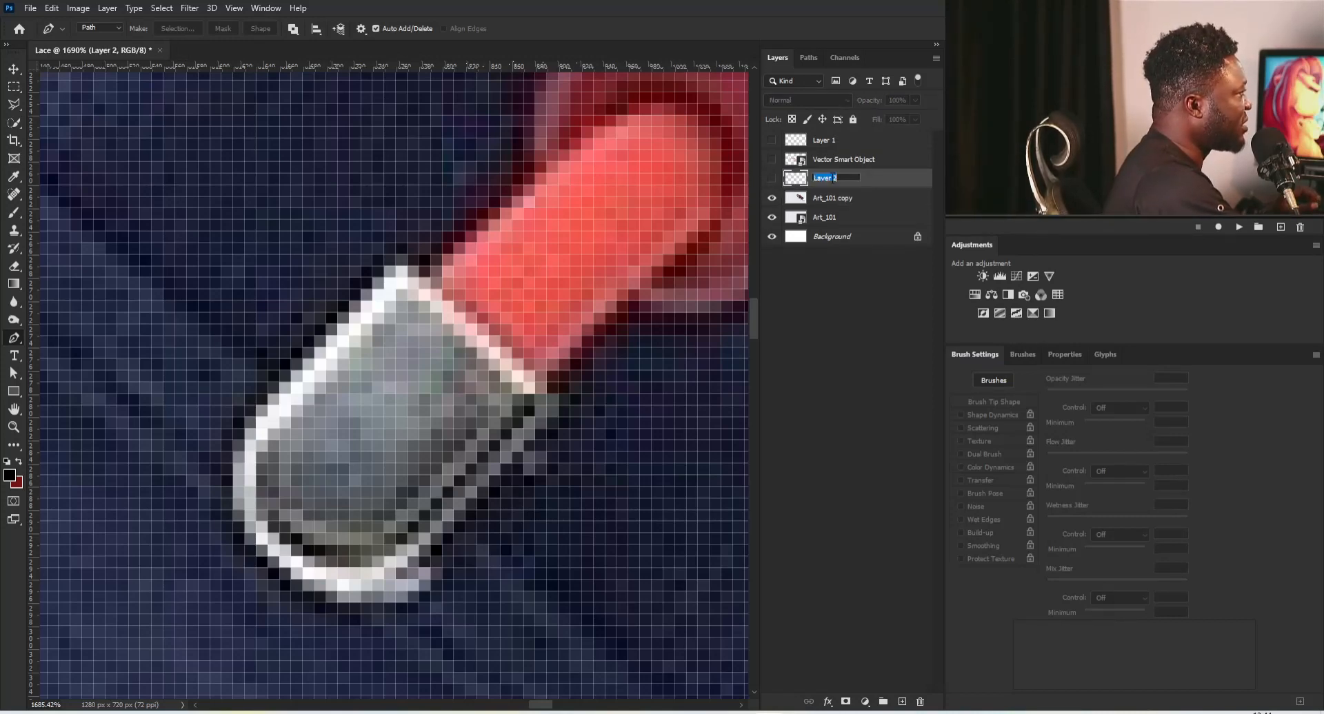
pyautogui.write('Lace_Head')
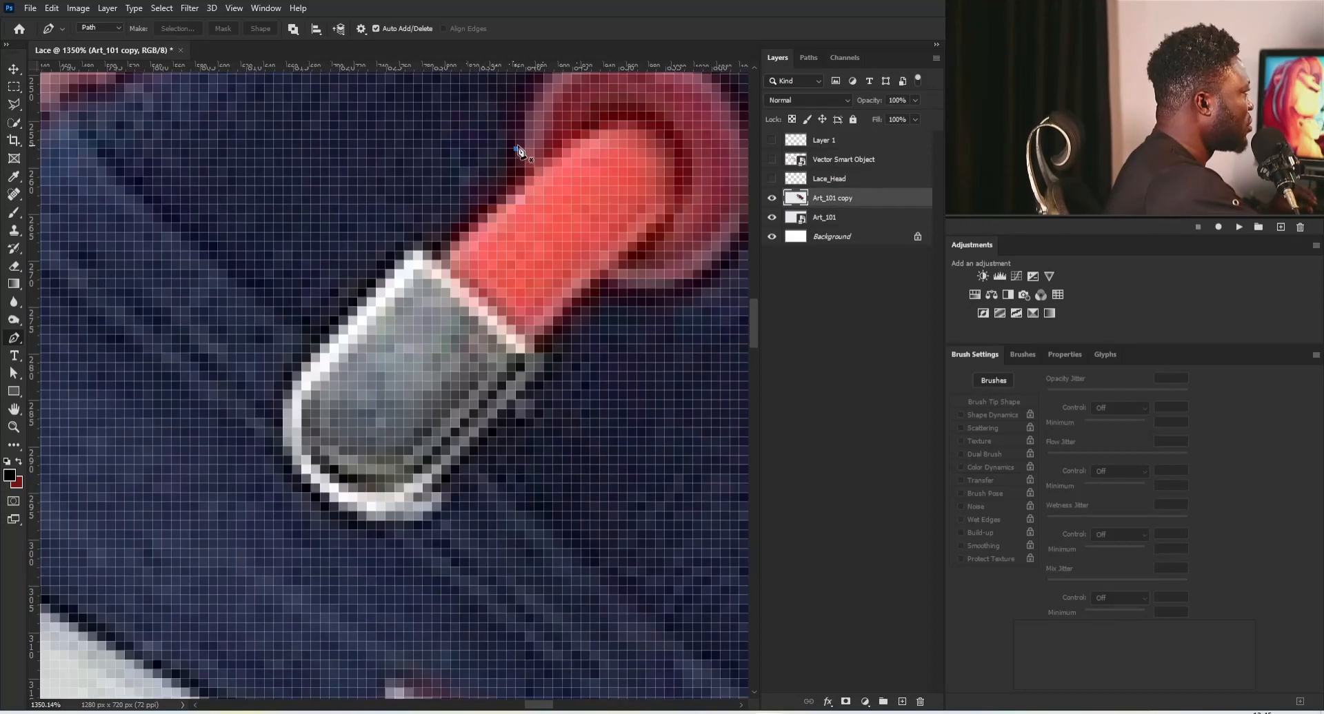
# Trace a loose closed Pen path on the Art_101 copy layer around the metal lace tip and the lace end beside the eyelet
pyautogui.click(515, 148)
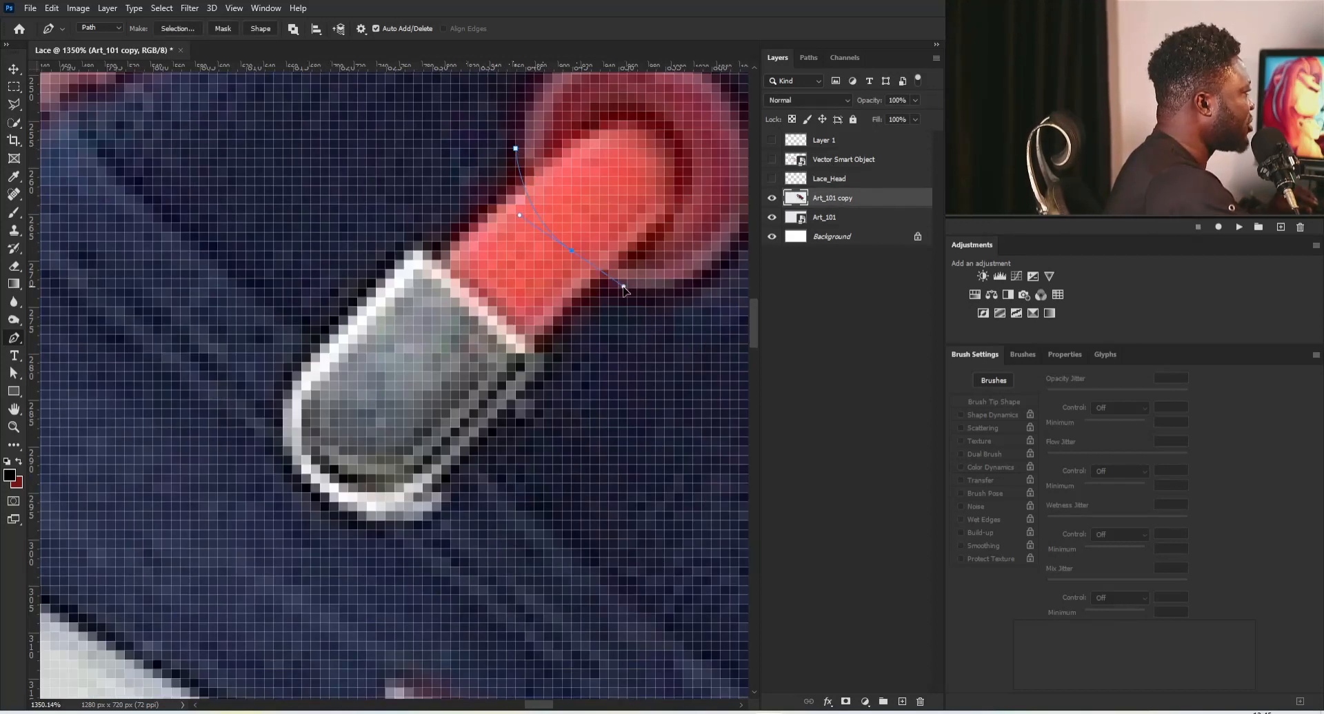
pyautogui.moveTo(625, 297); pyautogui.dragTo(636, 296)
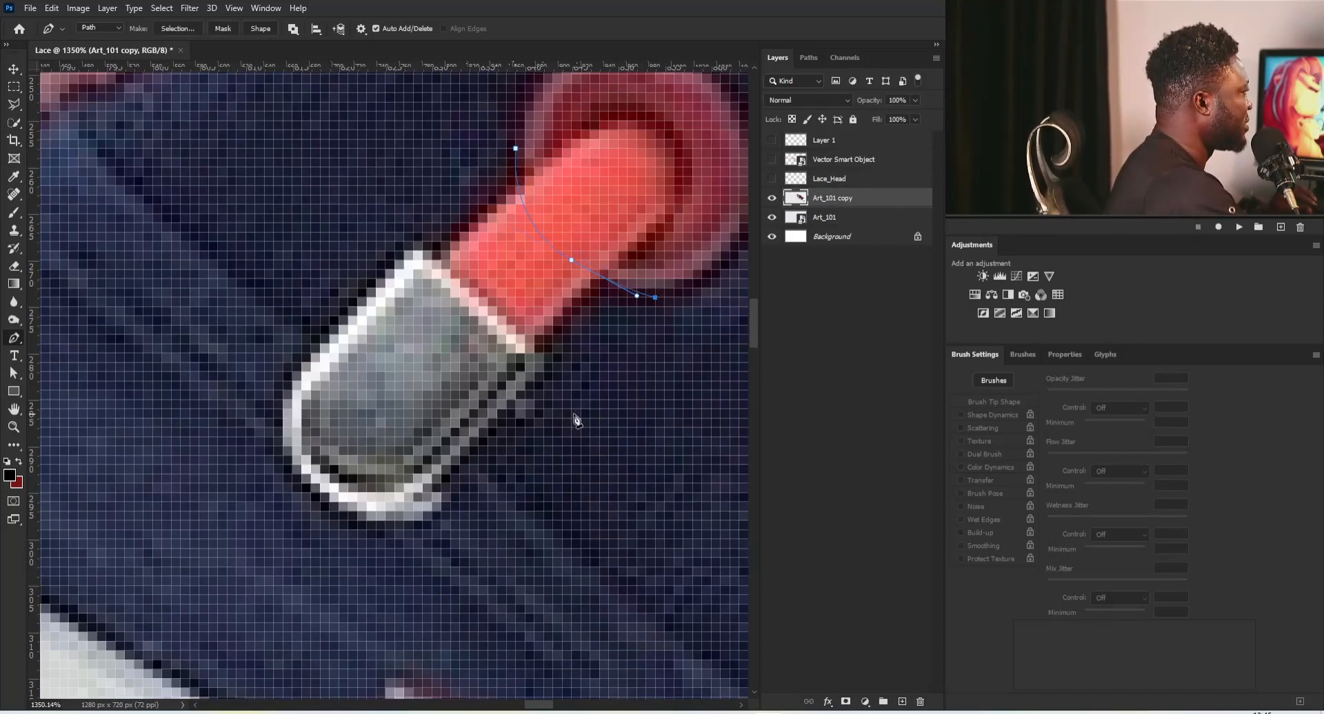
pyautogui.moveTo(571, 427); pyautogui.dragTo(529, 497)
pyautogui.moveTo(451, 549); pyautogui.dragTo(419, 560)
pyautogui.moveTo(329, 549); pyautogui.dragTo(236, 490)
pyautogui.moveTo(227, 474); pyautogui.dragTo(438, 170)
pyautogui.click(236, 362)
pyautogui.click(339, 232)
pyautogui.click(516, 148)
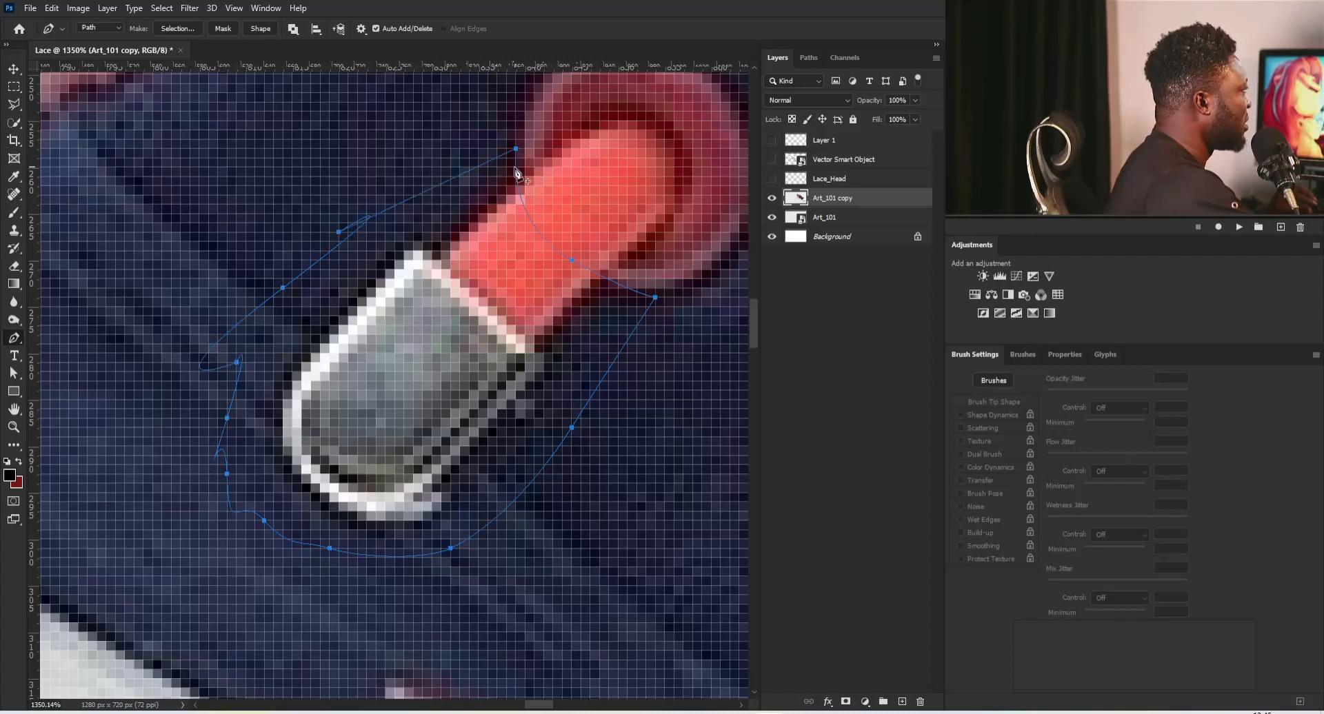
# Convert the path into an anti-aliased selection with 0 pixels feather and fill it with Content-Aware at 100% opacity
pyautogui.click(195, 27)
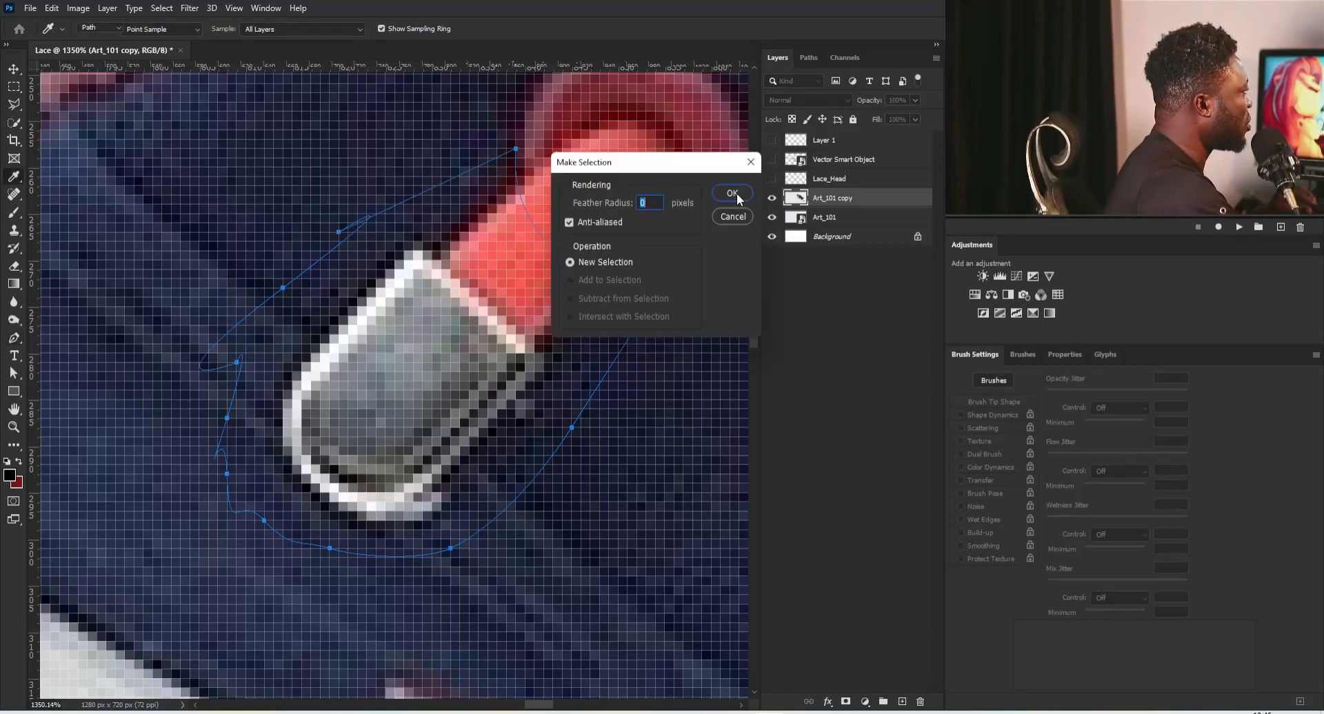
pyautogui.click(735, 193)
pyautogui.hotkey('shift', 'F5')
pyautogui.moveTo(681, 196); pyautogui.dragTo(757, 400)
pyautogui.click(837, 422)
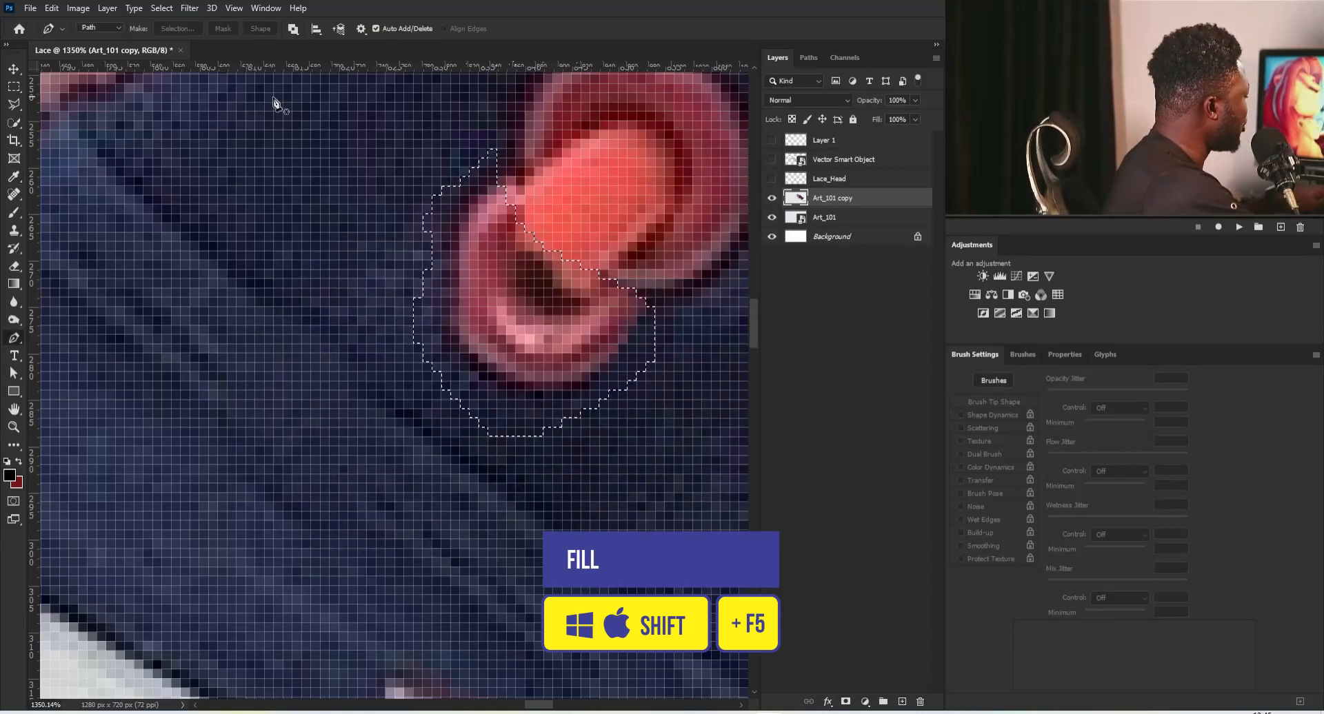
# Repeat the Content-Aware fill on the same selection and deselect the area
pyautogui.hotkey('shift', 'F5')
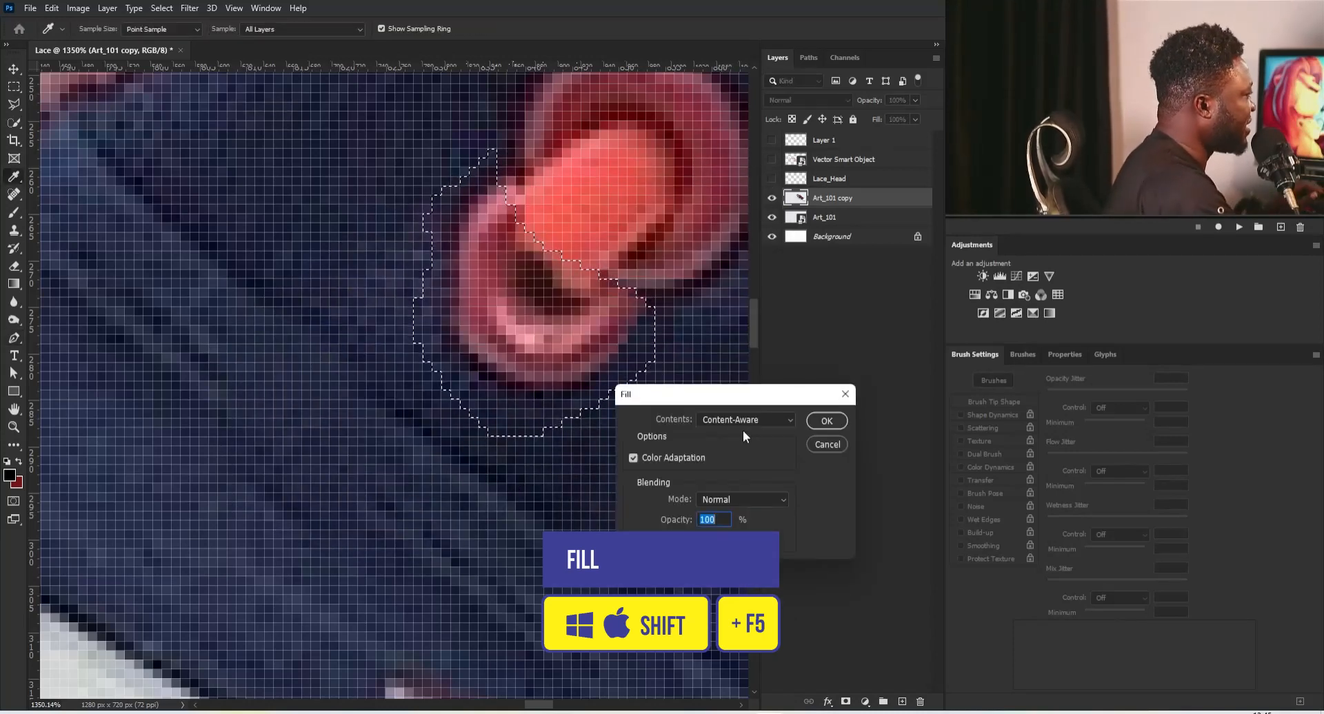
pyautogui.click(840, 423)
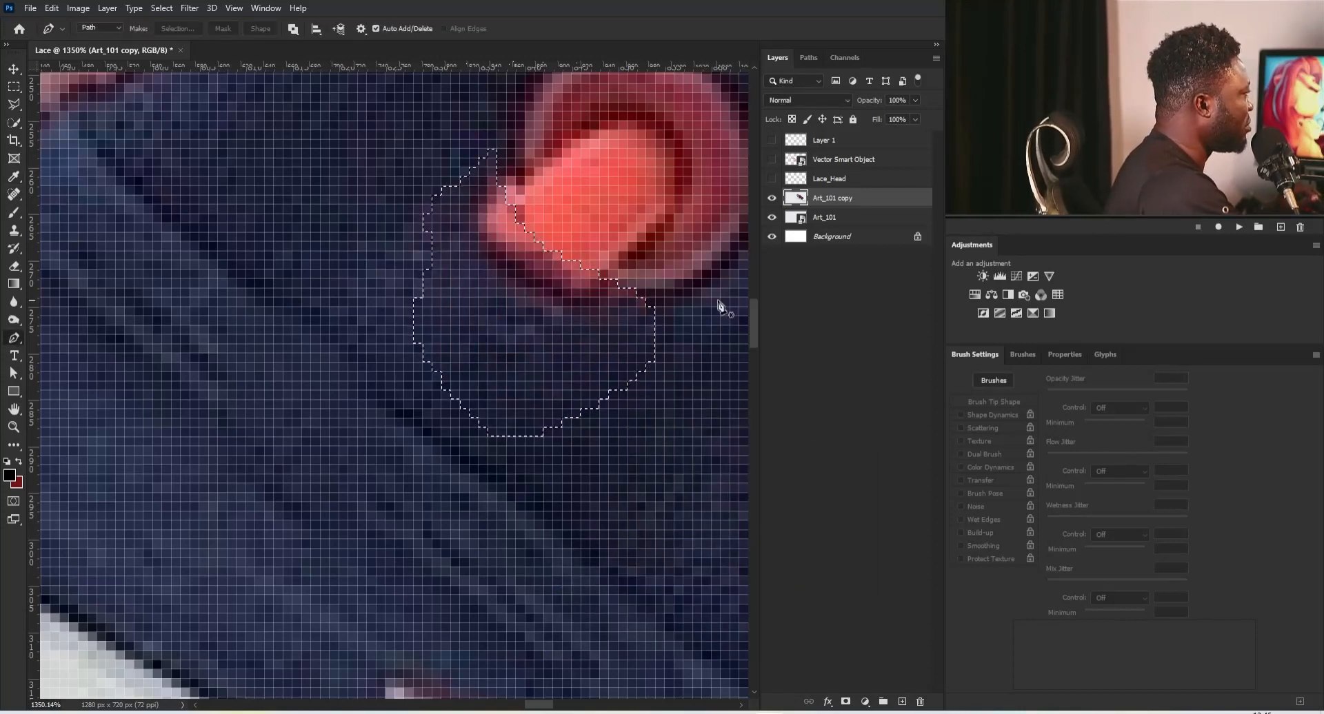
pyautogui.hotkey('ctrl', 'd')
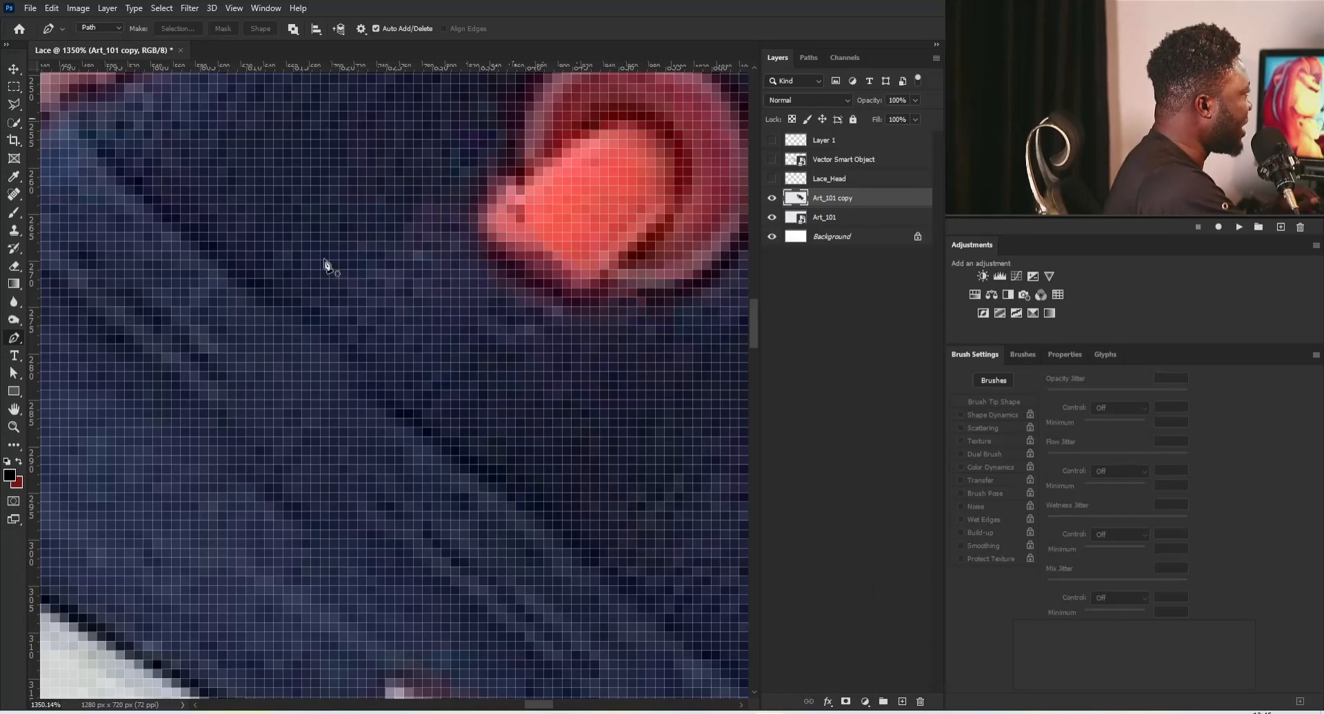
# Check the Vector Smart Object lace over the eyelet by showing it briefly and hiding it again
pyautogui.click(96, 27)
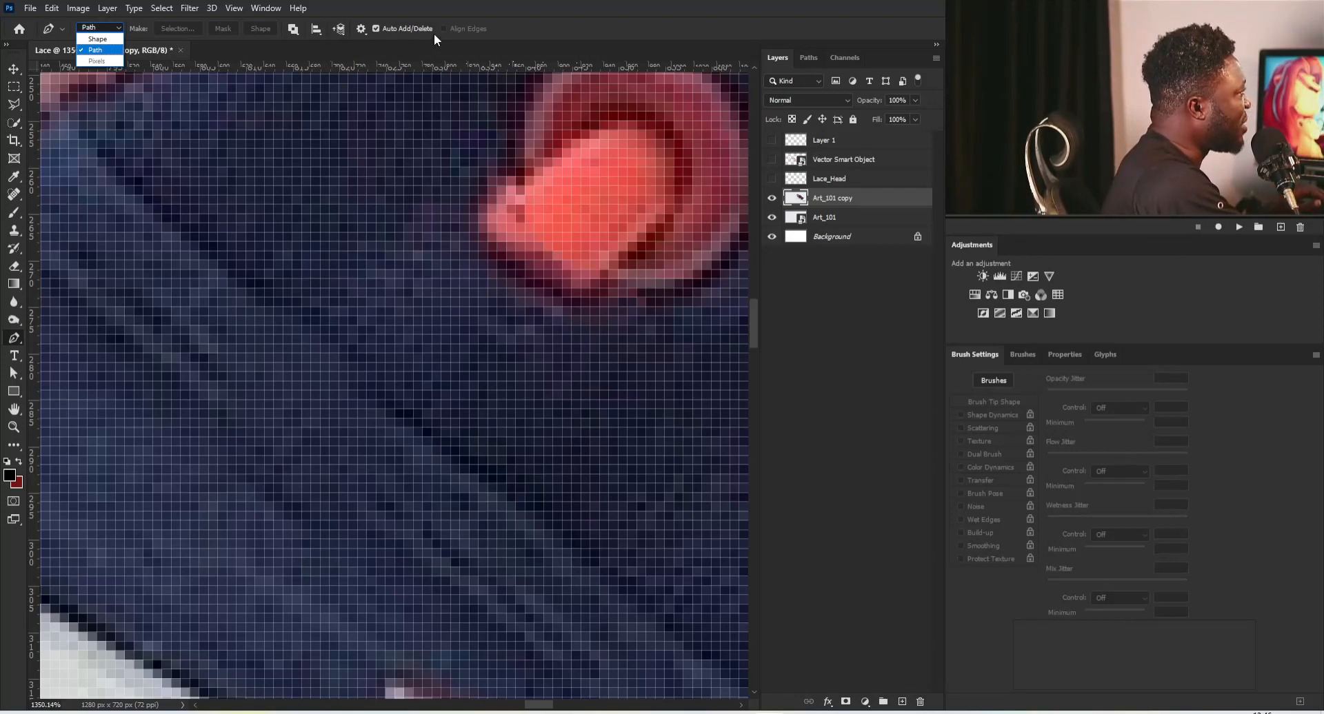
pyautogui.click(455, 40)
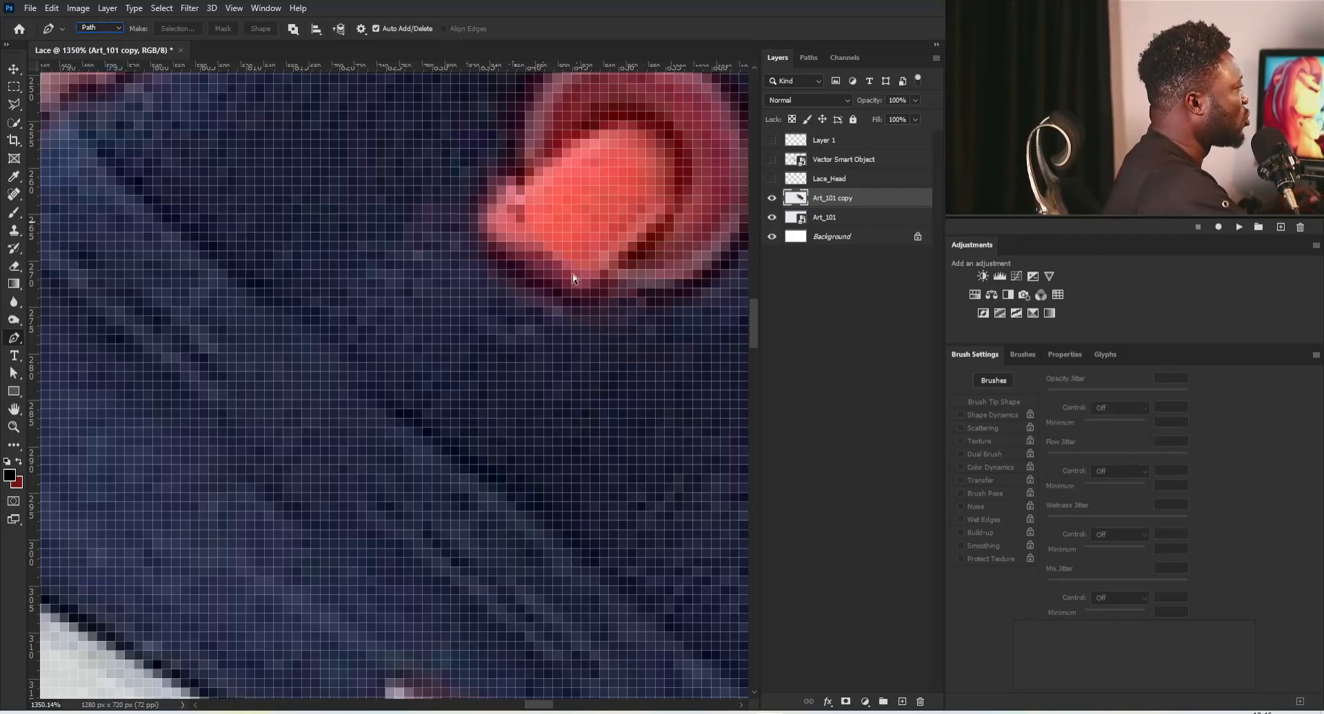
pyautogui.click(772, 161)
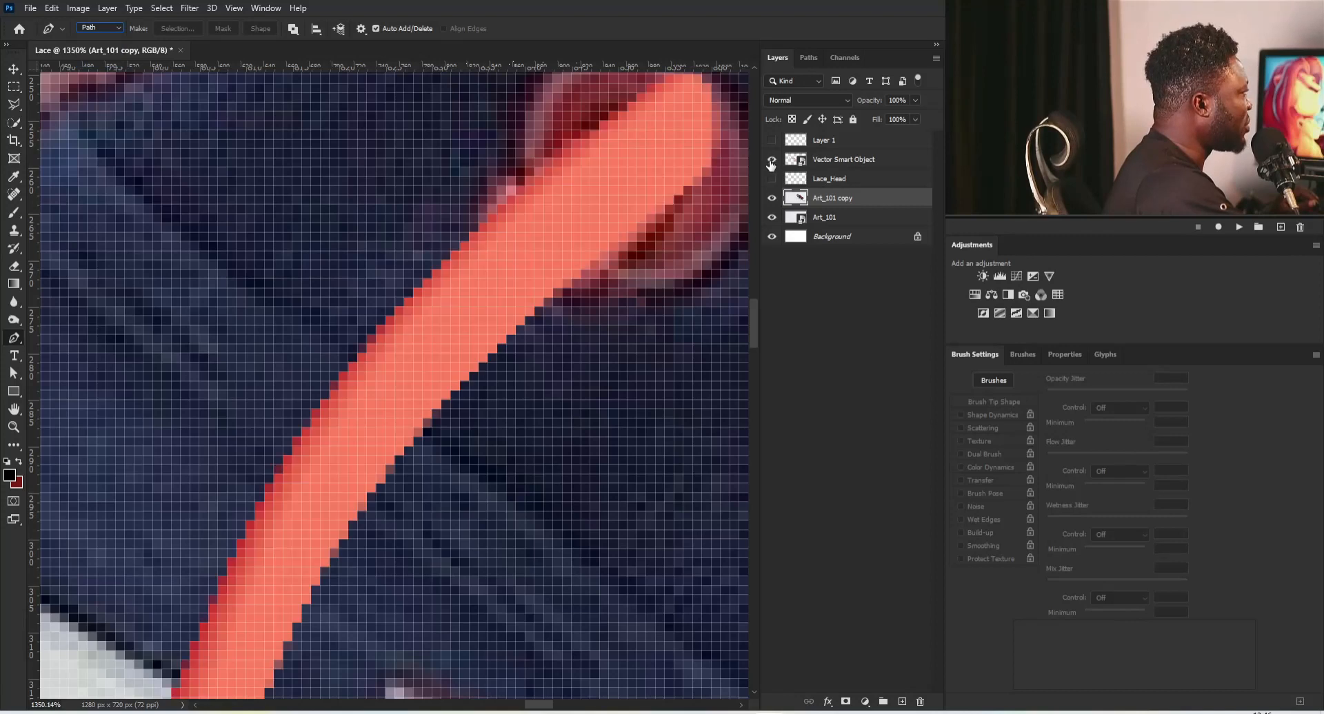
pyautogui.click(771, 161)
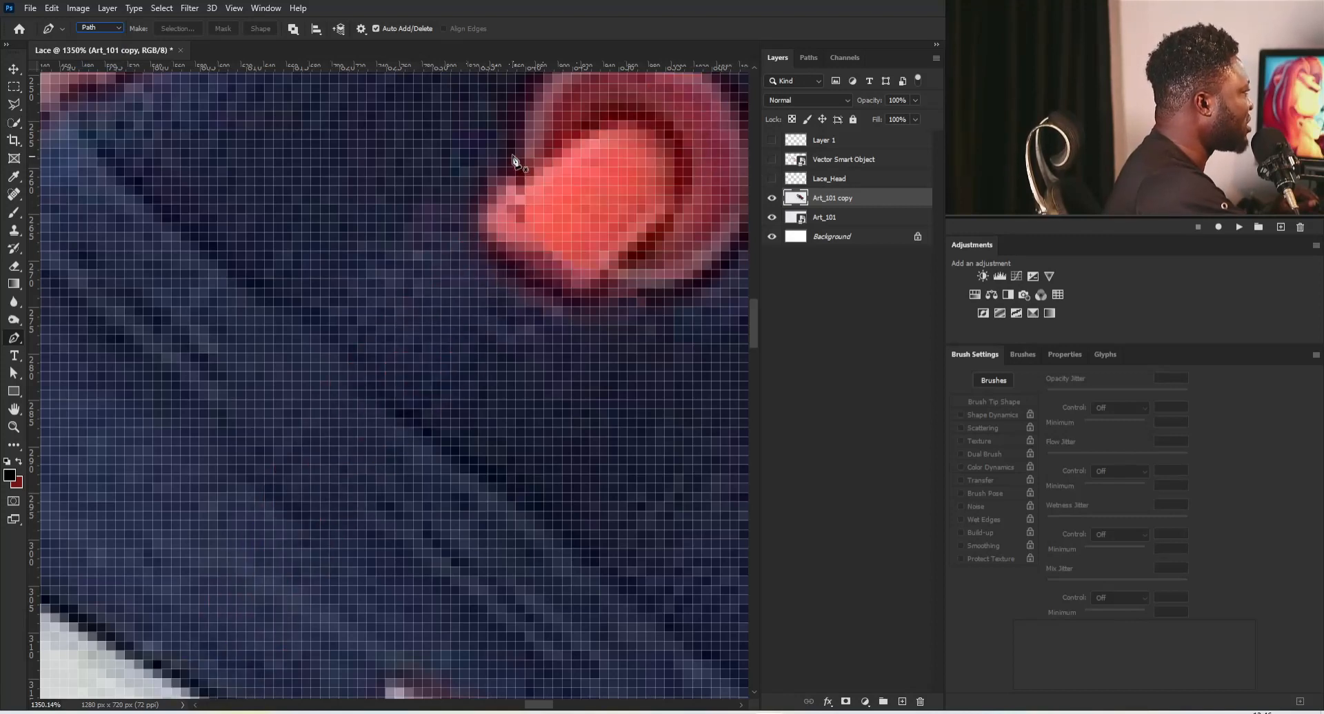
# Trace a closed path around clean navy fabric beside the eyelet and convert it into a selection
pyautogui.click(460, 121)
pyautogui.moveTo(450, 176)
pyautogui.mouseDown()
pyautogui.moveTo(450, 207)
pyautogui.moveTo(403, 265)
pyautogui.moveTo(345, 259)
pyautogui.mouseUp()
pyautogui.moveTo(348, 213); pyautogui.dragTo(348, 190)
pyautogui.moveTo(367, 158); pyautogui.dragTo(382, 137)
pyautogui.moveTo(460, 121); pyautogui.dragTo(484, 139)
pyautogui.hotkey('ctrl', 'Return')
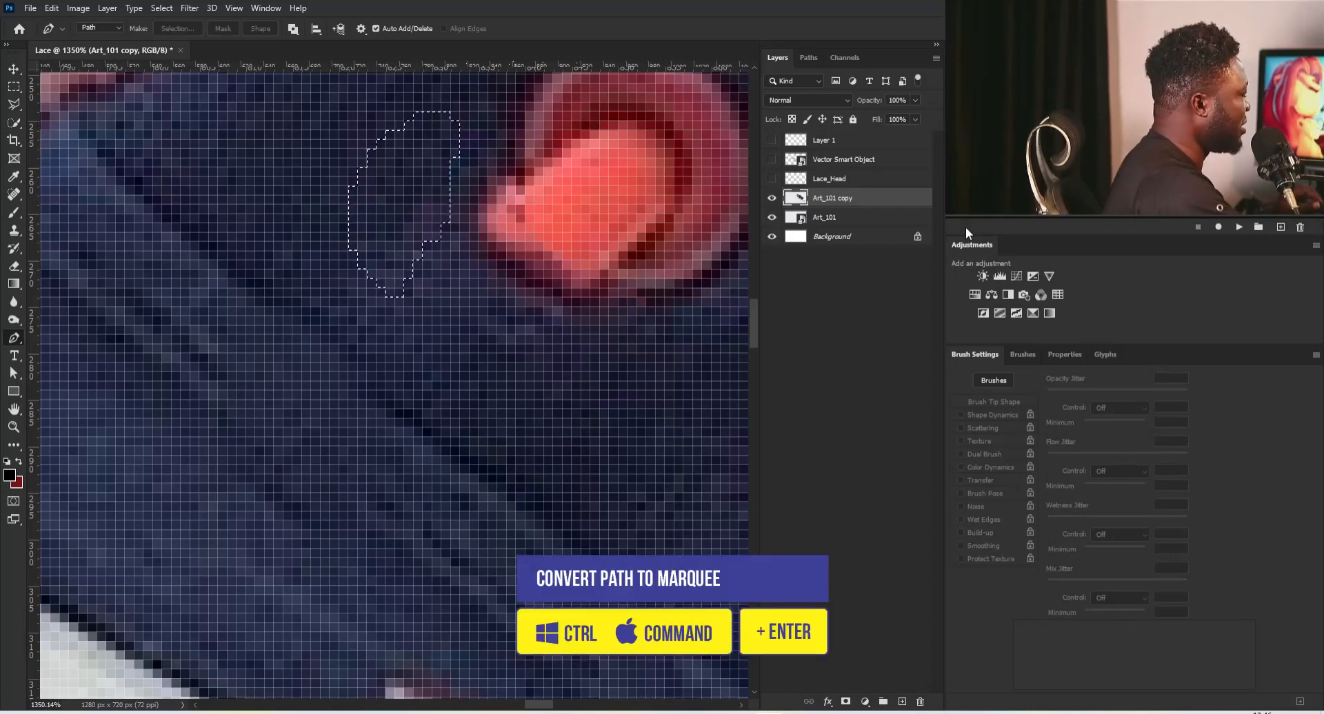
# Copy the selected fabric to a new layer and move the patch over the leftover lace edge outside the eyelet
pyautogui.hotkey('ctrl', 'j')
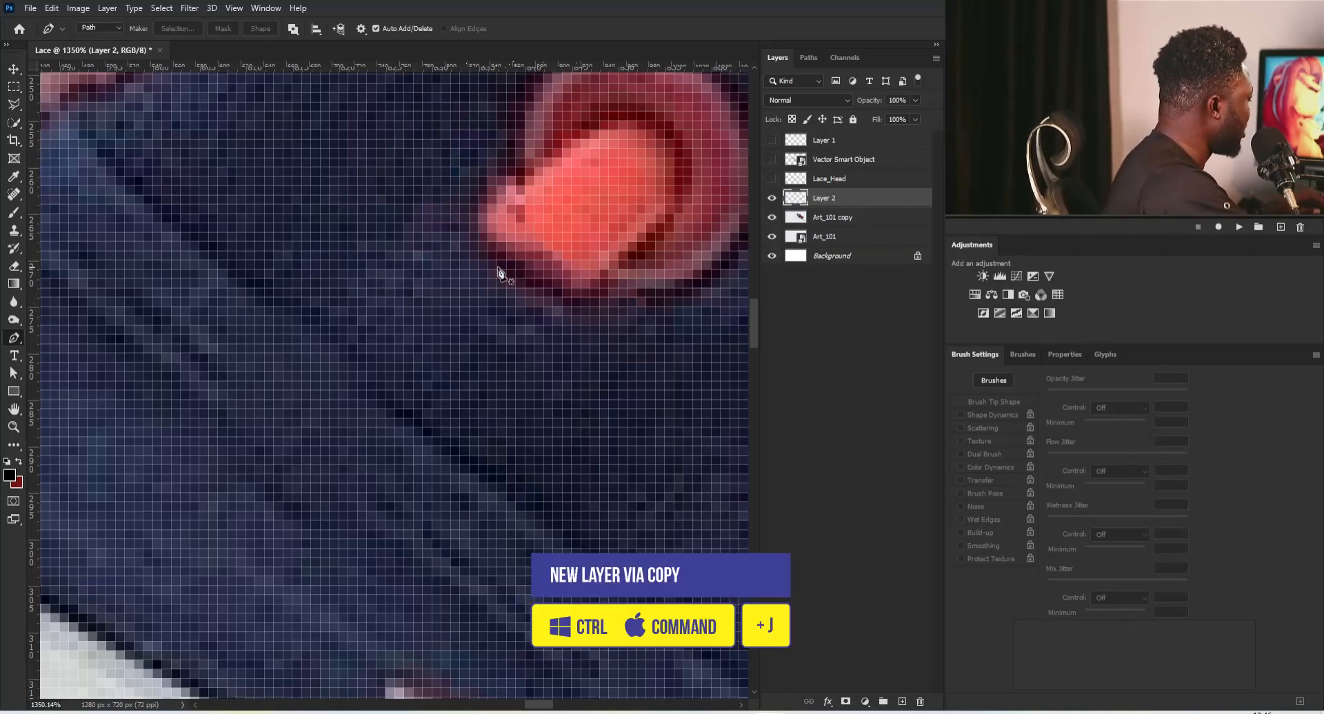
pyautogui.press('v')
pyautogui.moveTo(424, 200); pyautogui.dragTo(504, 230)
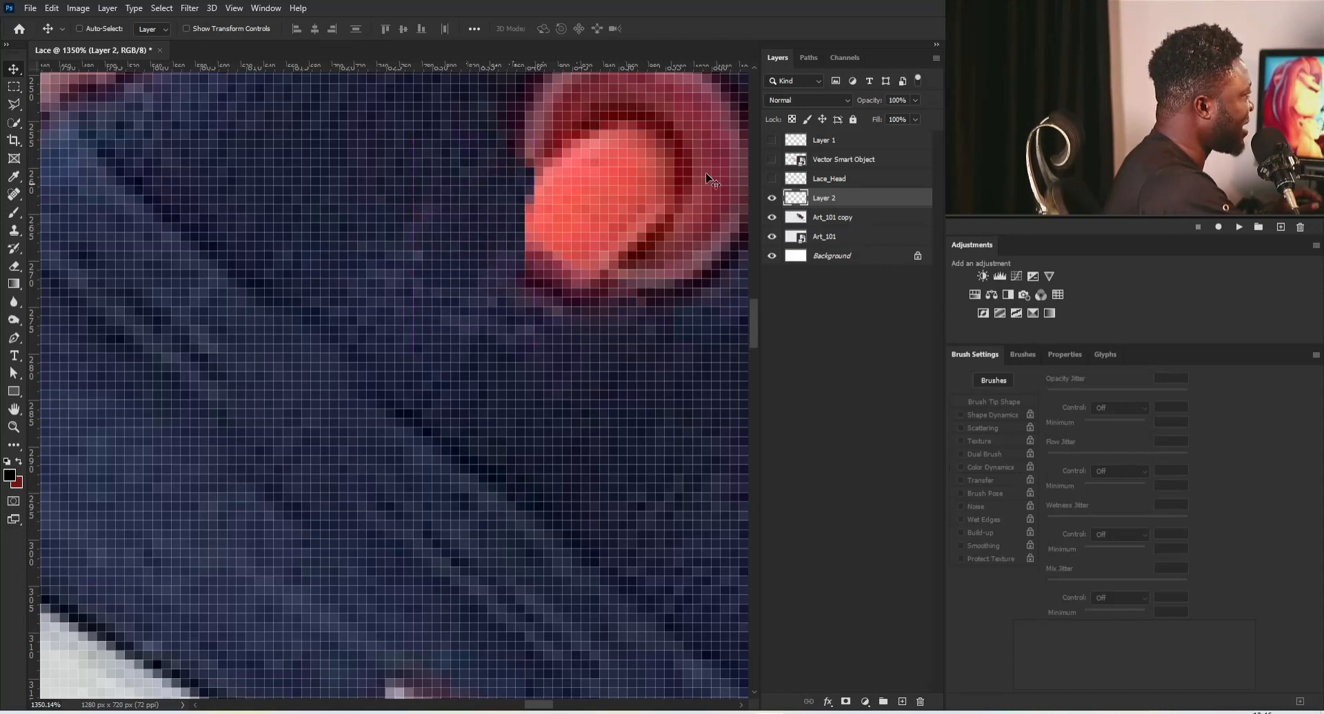
# Show the Vector Smart Object layer and rename it Lace
pyautogui.click(772, 159)
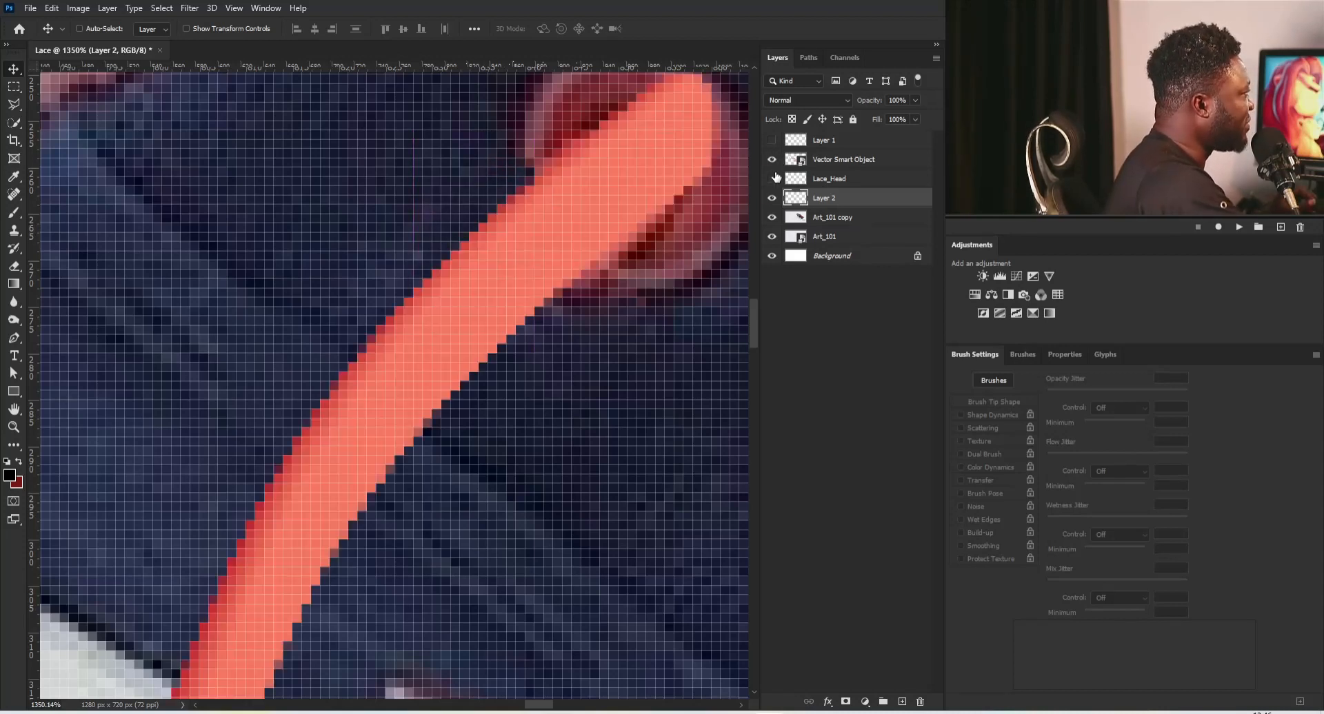
pyautogui.moveTo(573, 184); pyautogui.dragTo(567, 238)
pyautogui.moveTo(567, 239); pyautogui.dragTo(521, 290)
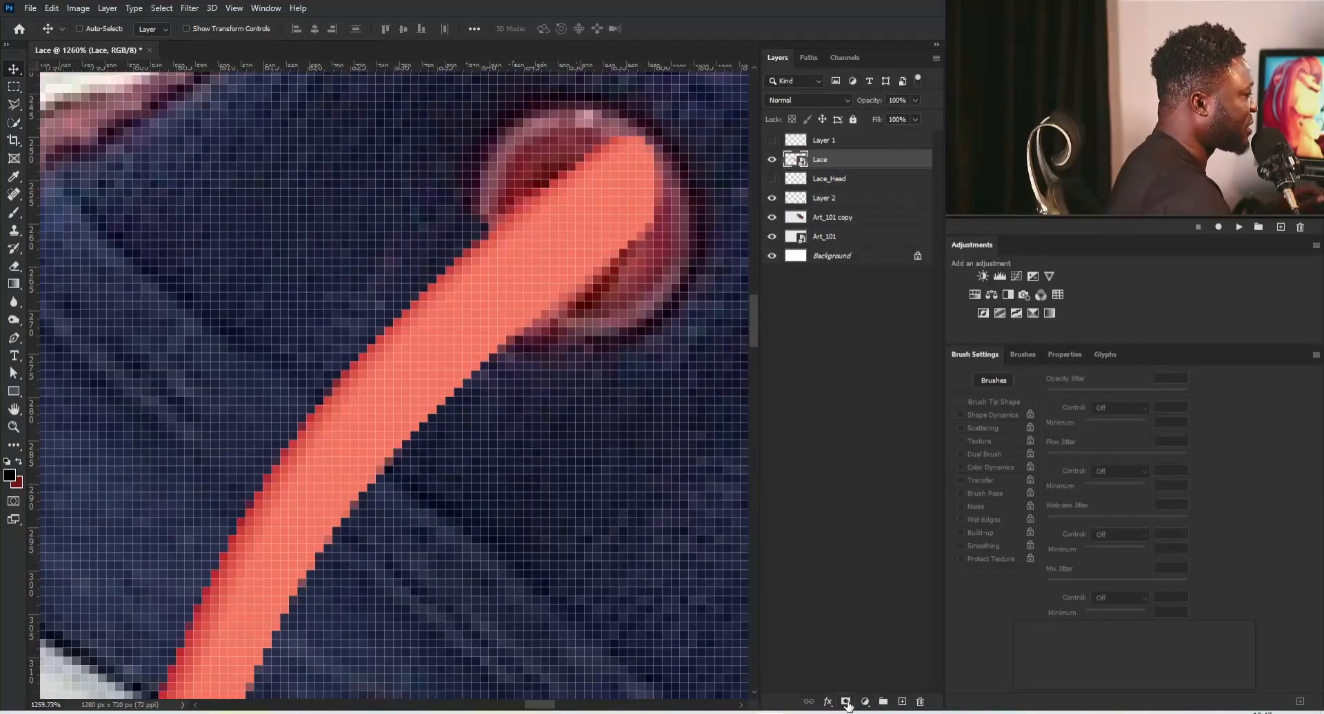
# Add a layer mask to the Lace layer and activate the Brush tool with black as the foreground color
pyautogui.click(846, 702)
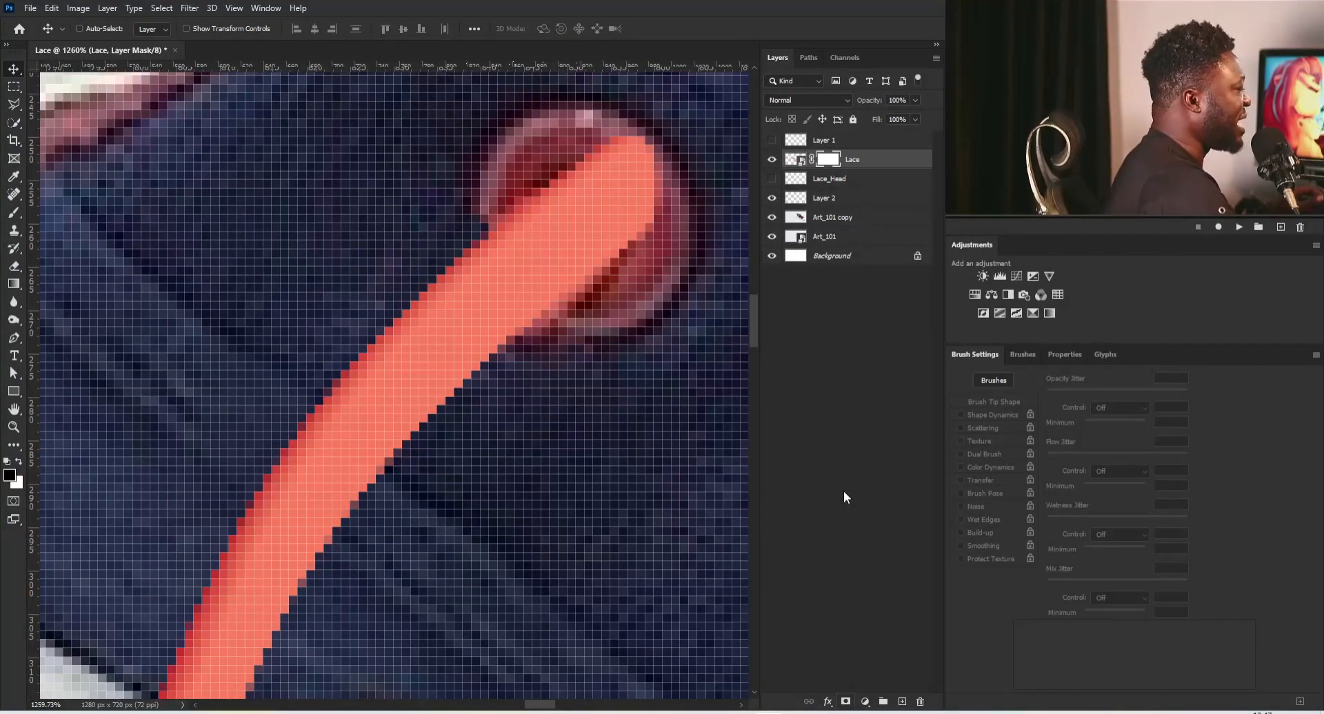
pyautogui.press('x')
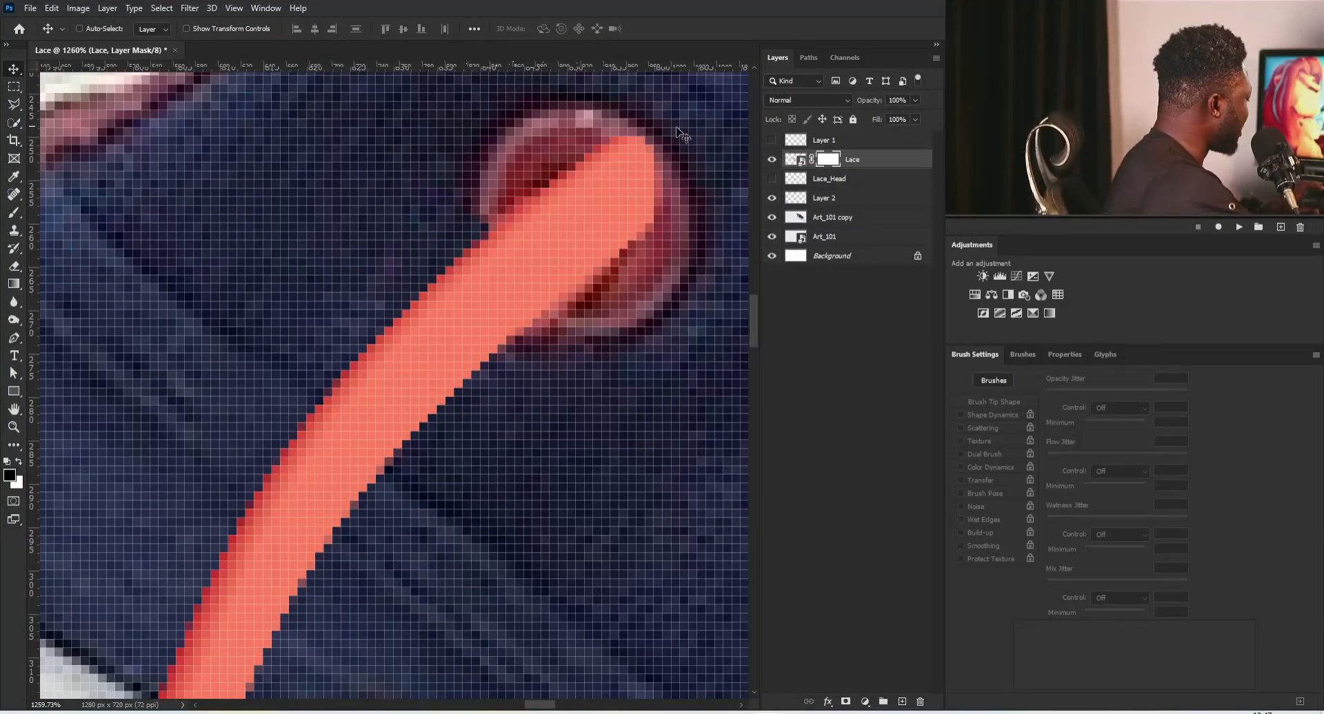
pyautogui.press('b')
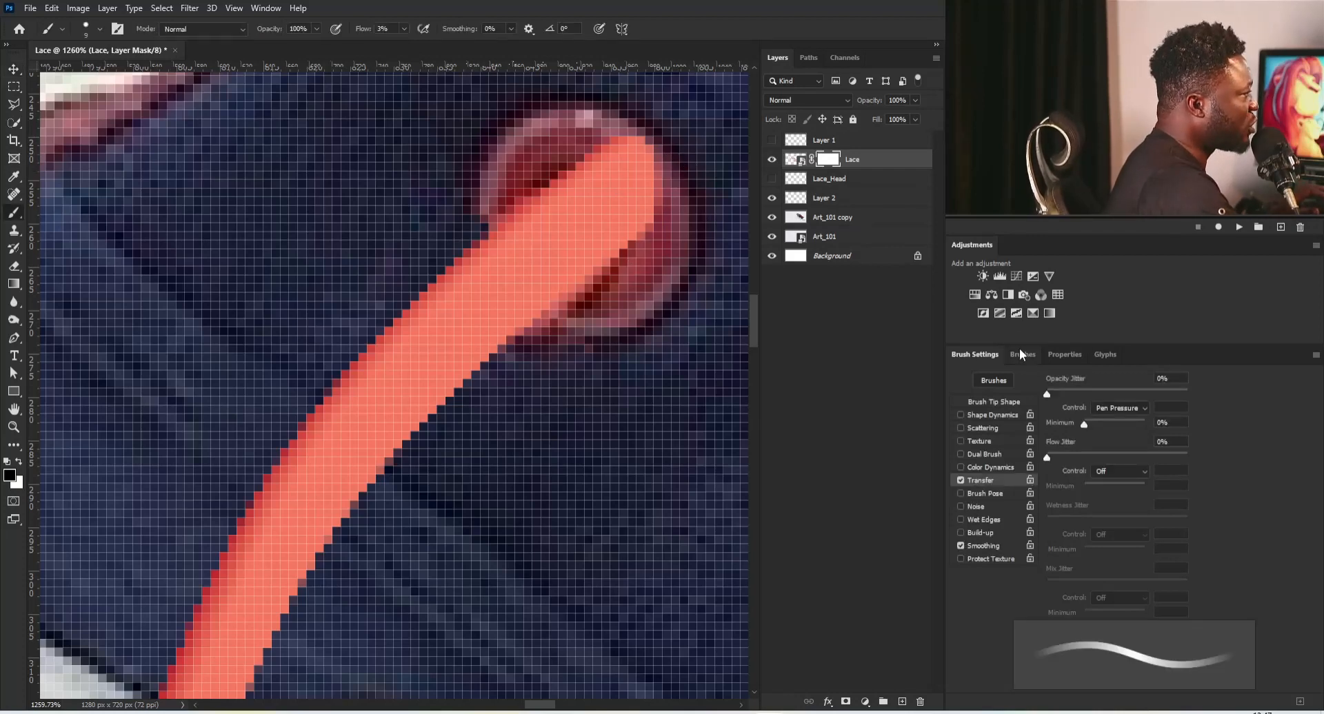
# Choose the hard round 123 brush tip and set its size to 26 px, keeping Transfer enabled
pyautogui.click(1022, 354)
pyautogui.click(979, 355)
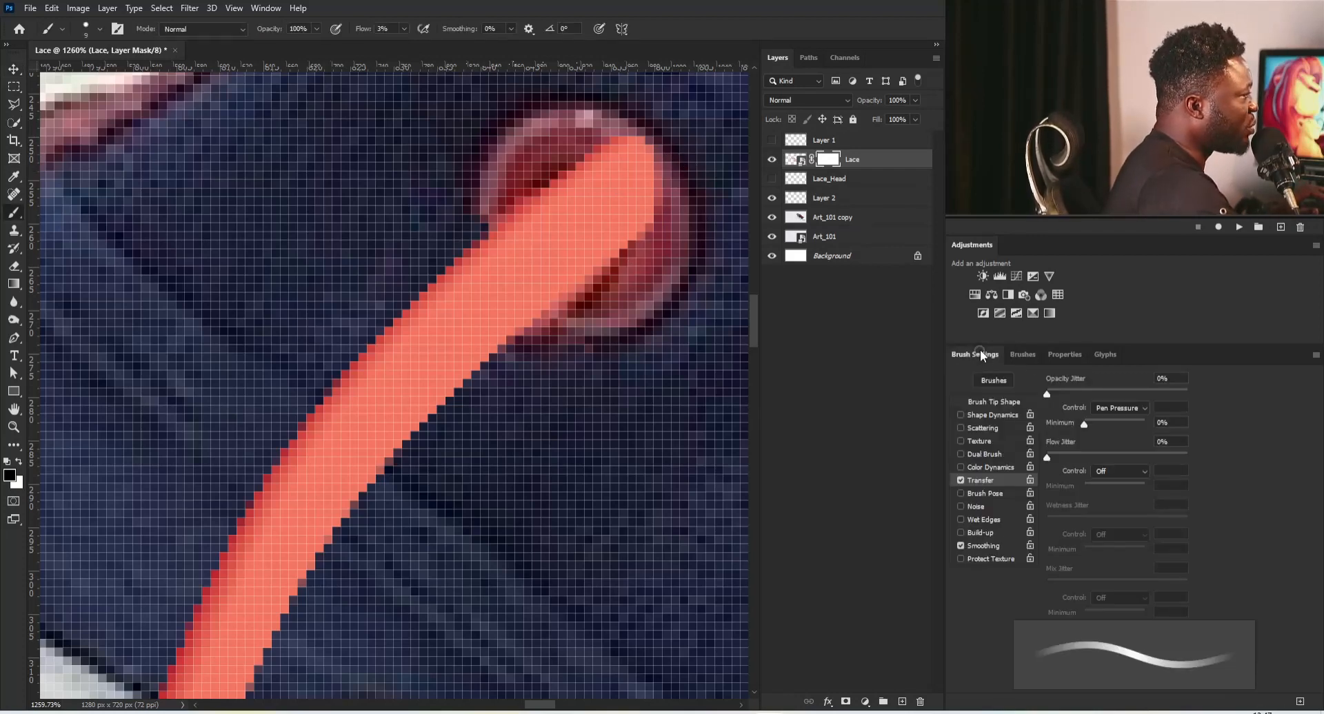
pyautogui.click(998, 403)
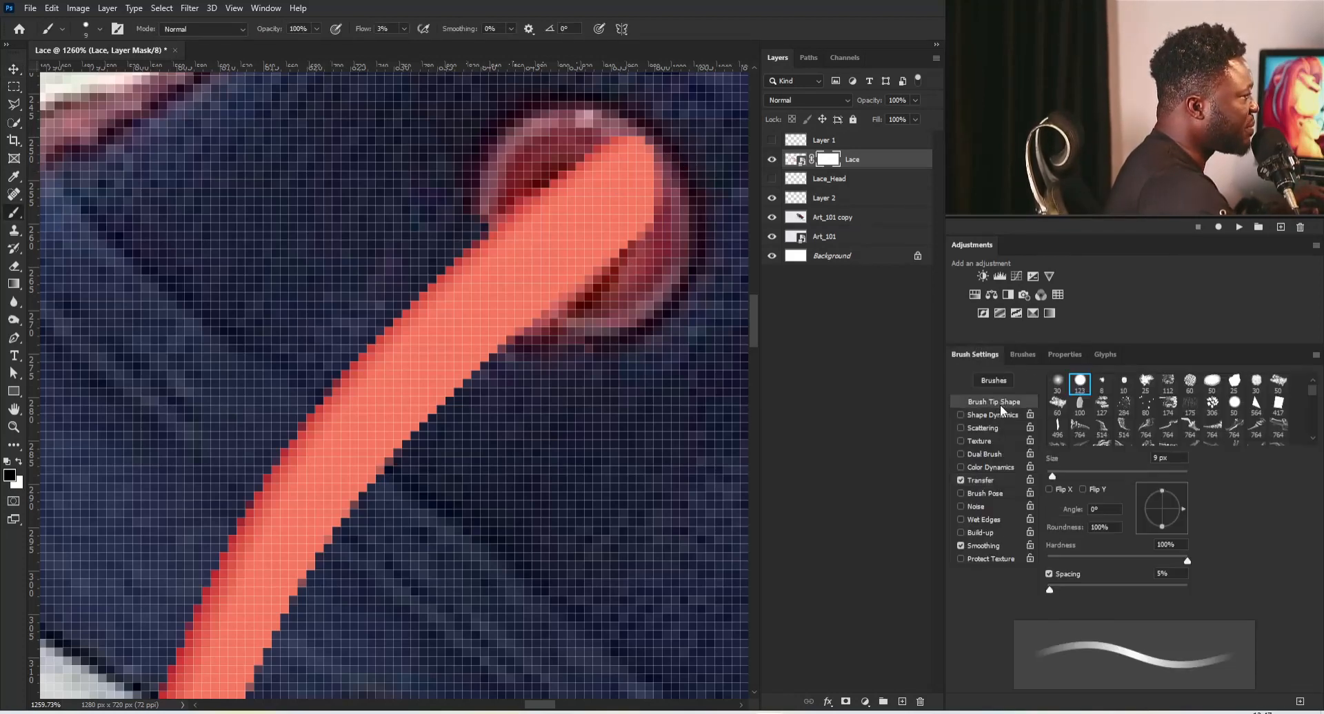
pyautogui.click(1078, 385)
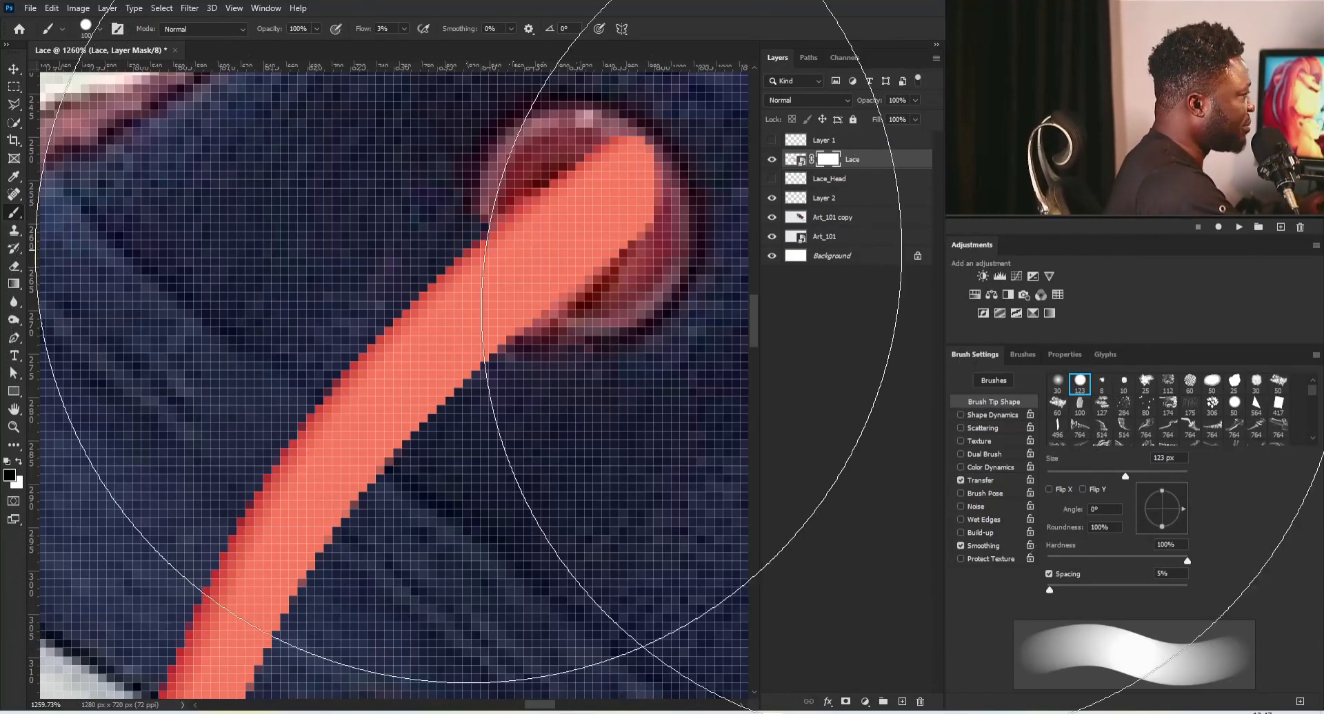
pyautogui.moveTo(1125, 475); pyautogui.dragTo(1116, 476)
pyautogui.click(1063, 471)
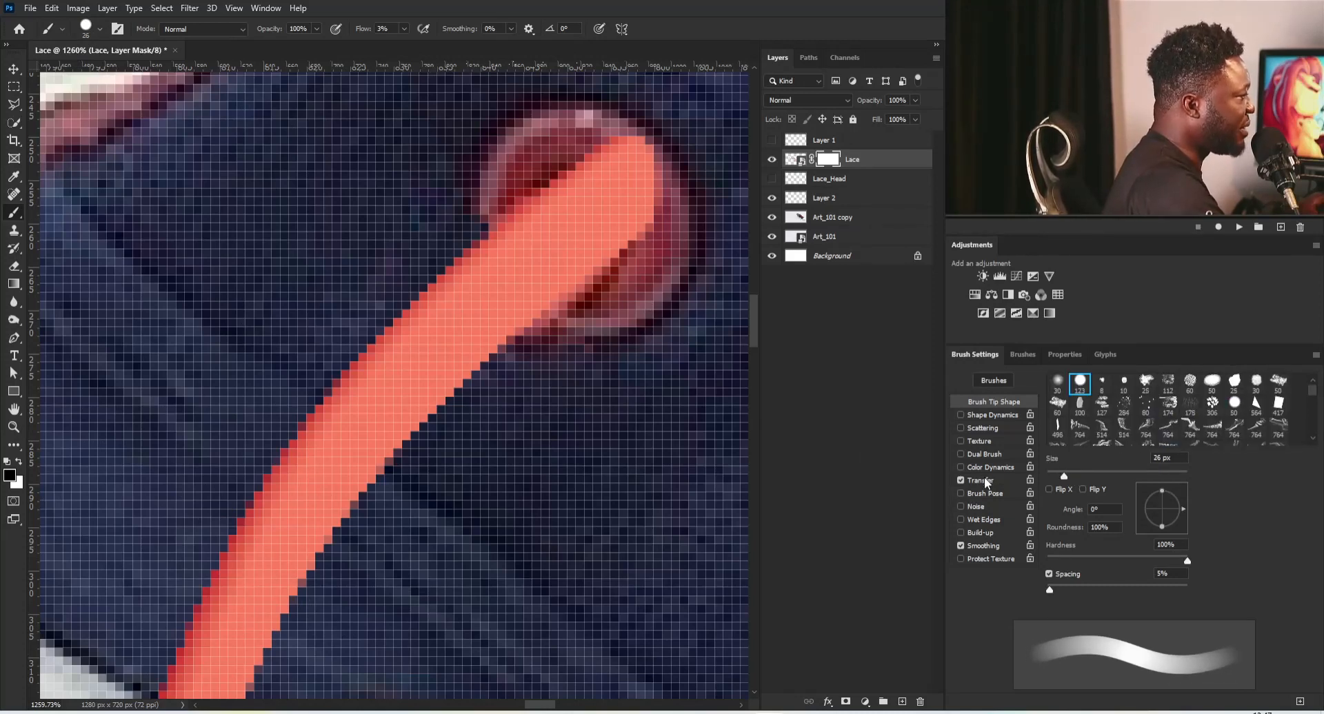
pyautogui.click(981, 479)
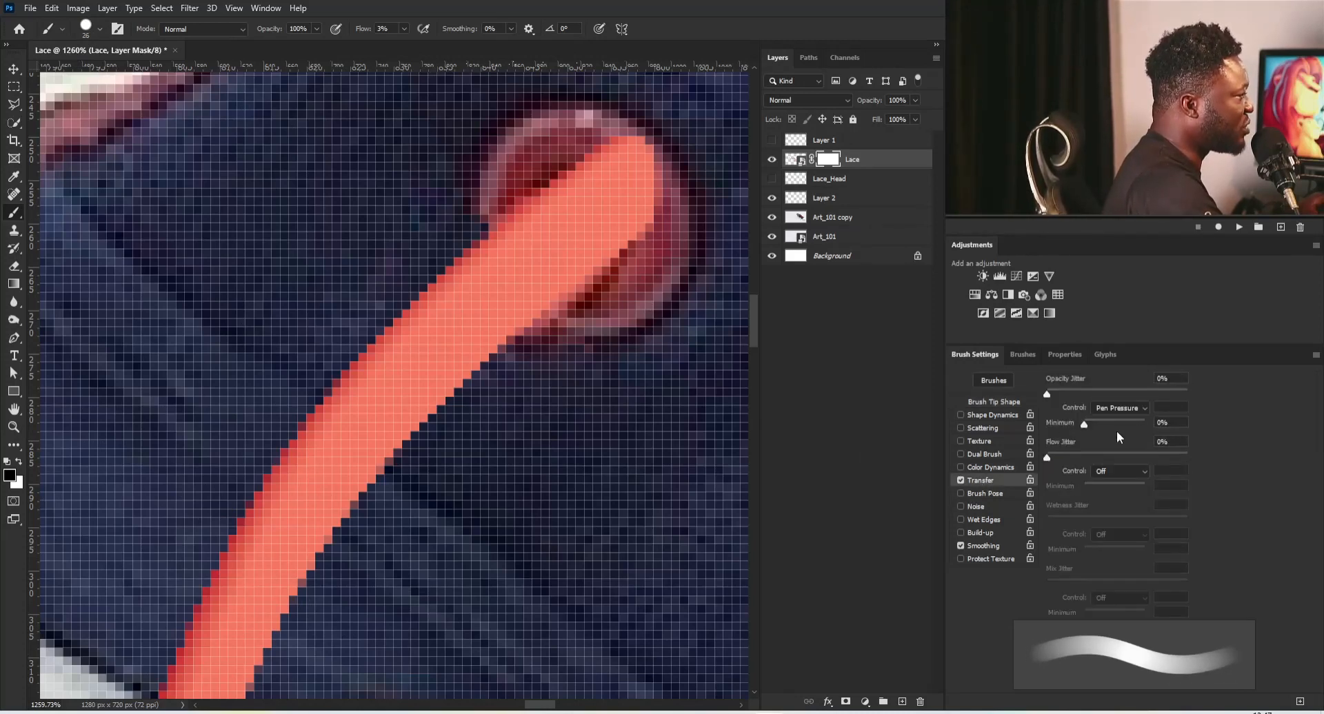
pyautogui.click(989, 398)
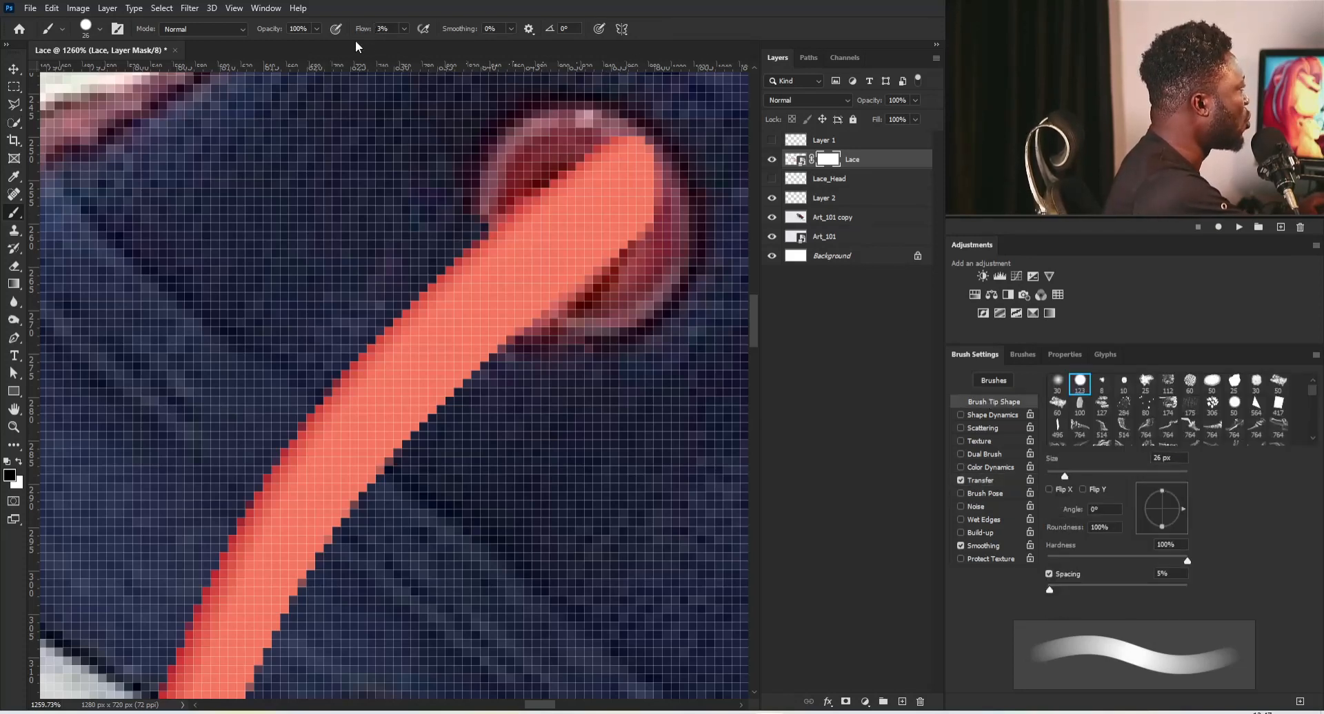
# Reduce the brush size to 15 px for masking the lace end at the eyelet
pyautogui.press('[')
pyautogui.press('[')
pyautogui.press('[')
pyautogui.press('[')
pyautogui.press('[')
pyautogui.press('[')
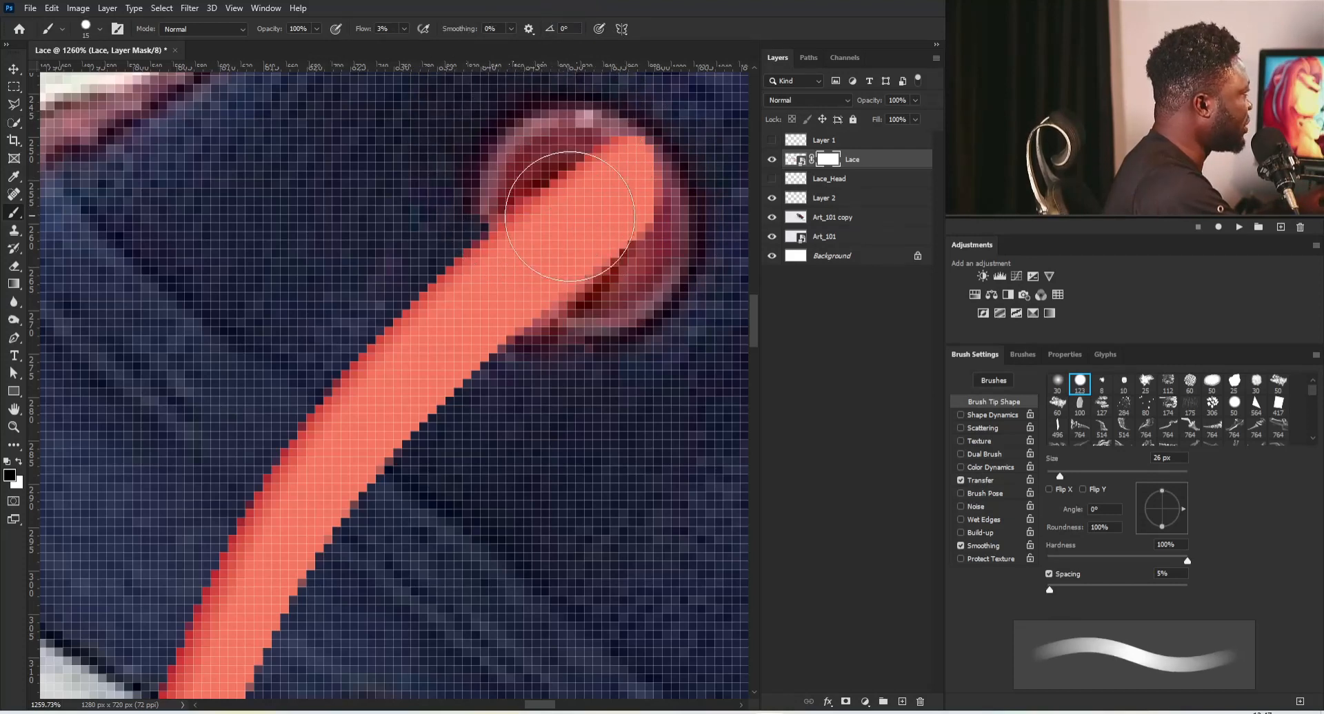
# Mask out the lace's end over the shoe eyelet with a 5 px hard brush on the Lace layer mask
pyautogui.press('[')
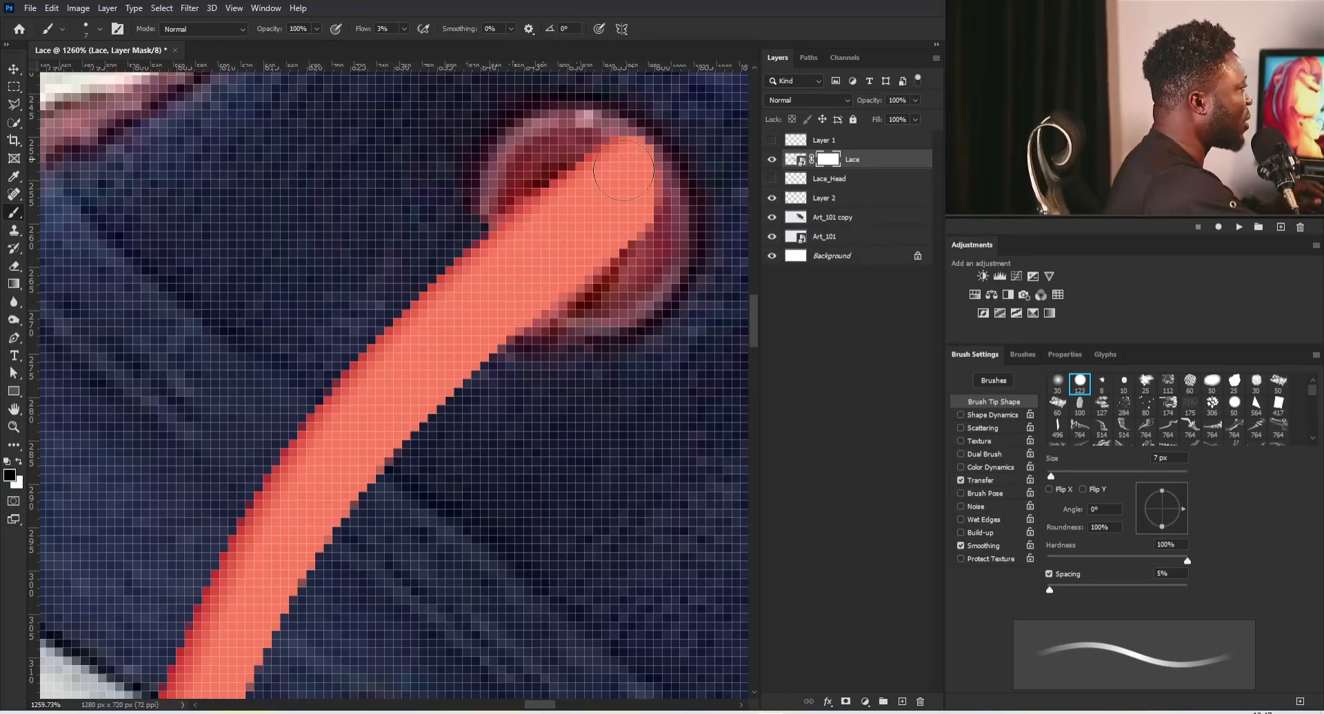
pyautogui.press('[')
pyautogui.press('[')
pyautogui.moveTo(626, 150)
pyautogui.mouseDown()
pyautogui.moveTo(641, 217)
pyautogui.moveTo(624, 139)
pyautogui.moveTo(618, 251)
pyautogui.moveTo(581, 163)
pyautogui.moveTo(624, 140)
pyautogui.moveTo(645, 156)
pyautogui.mouseUp()
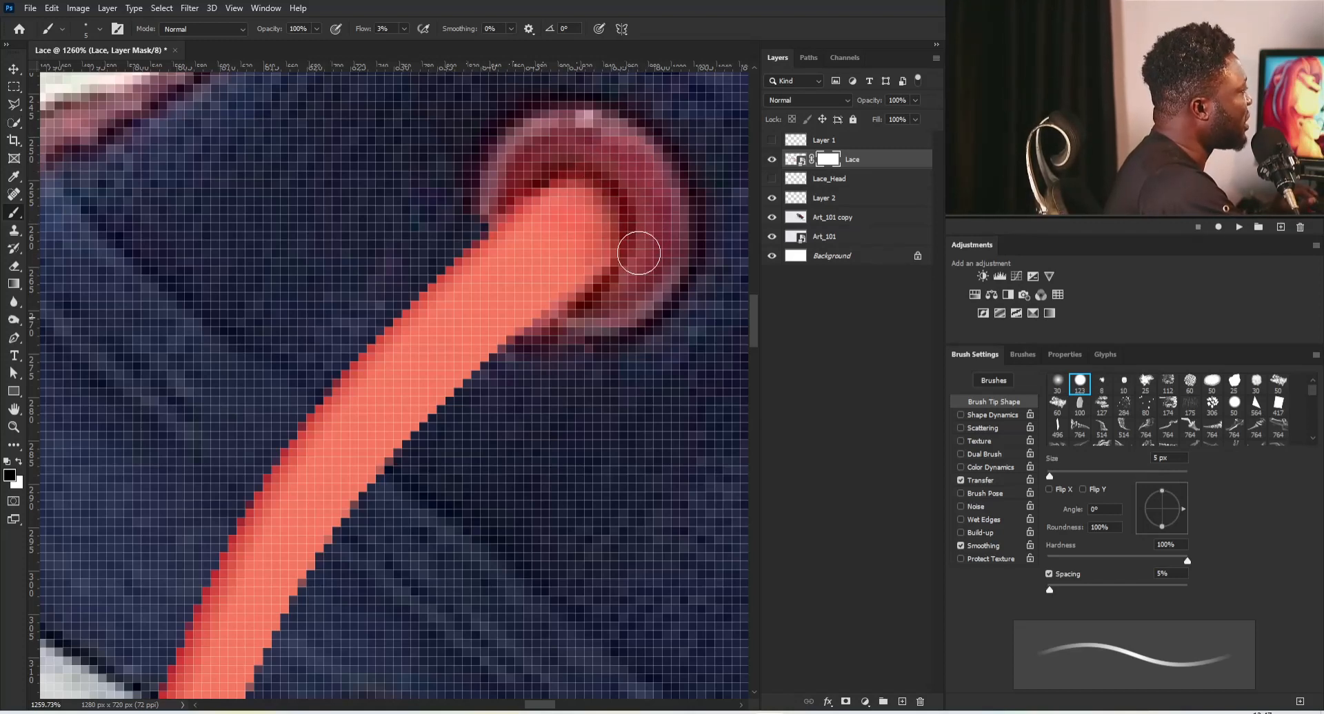
# Create a new layer named Shadow directly above the Art_101 copy layer
pyautogui.scroll(-15, 601, 176)
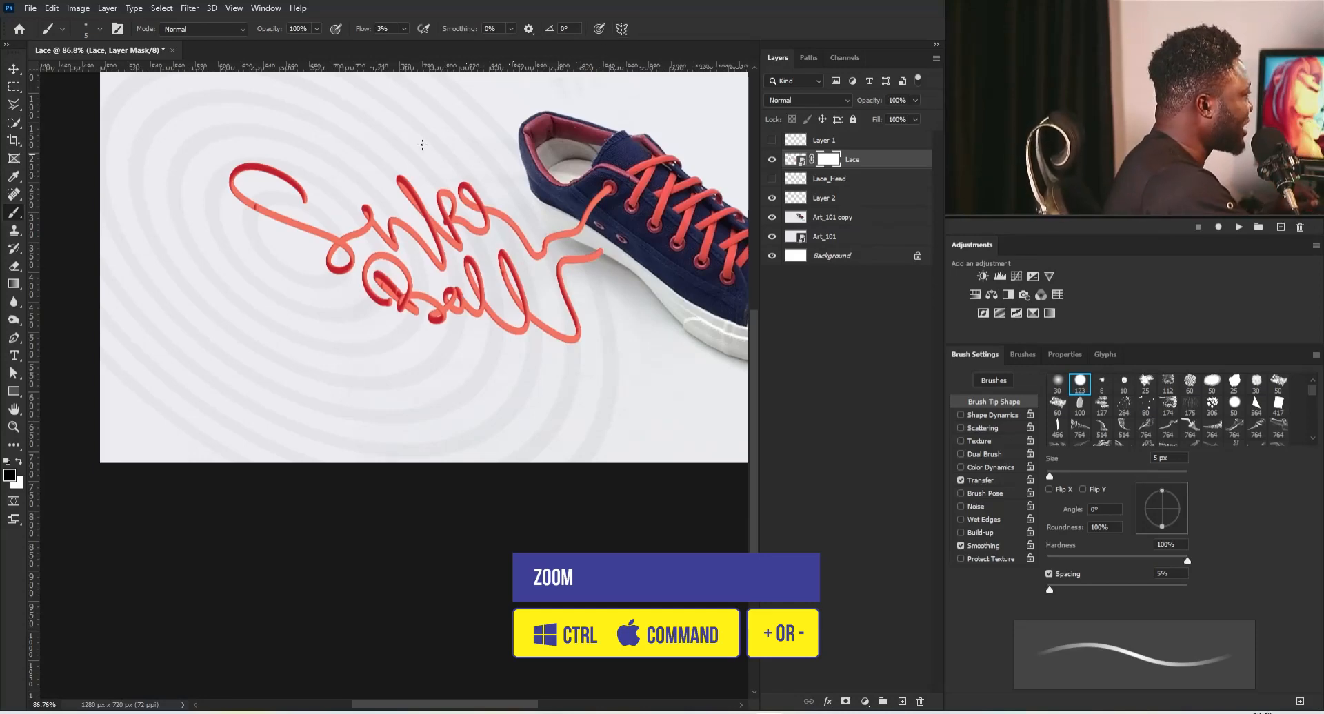
pyautogui.press('v')
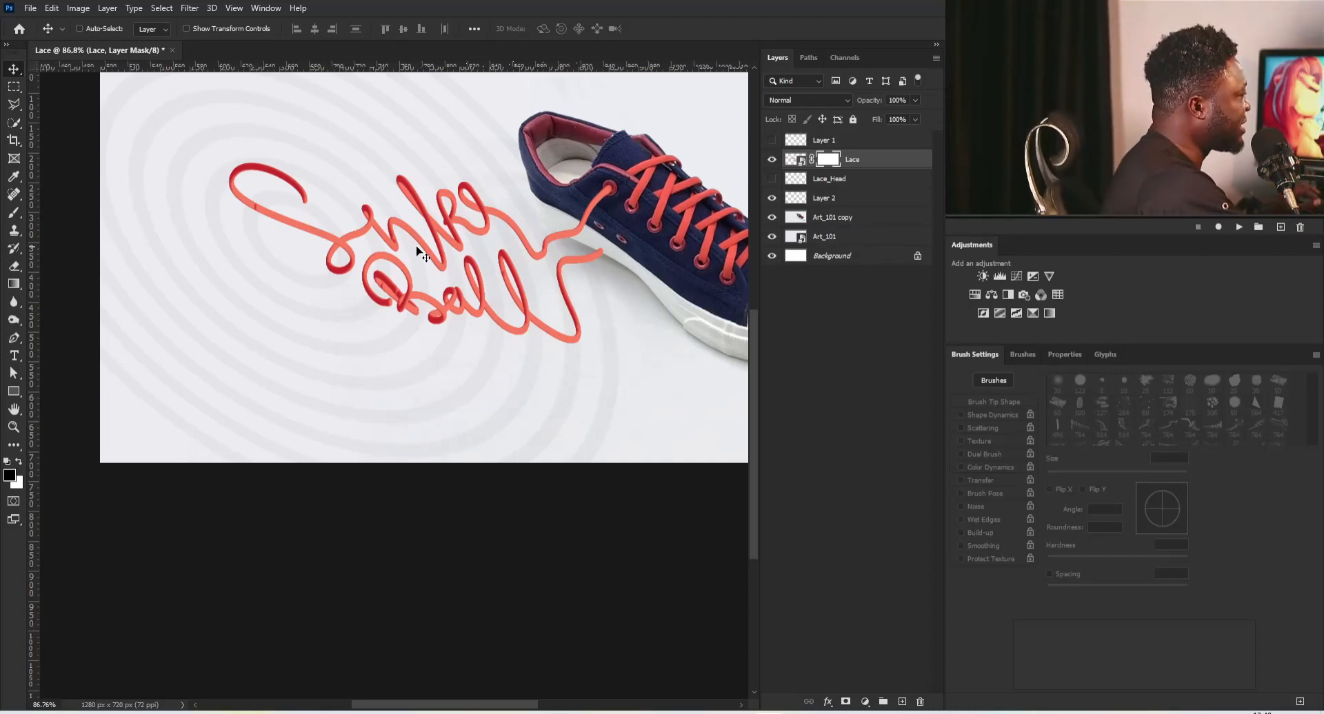
pyautogui.press('ctrl')
pyautogui.moveTo(227, 156); pyautogui.dragTo(298, 236)
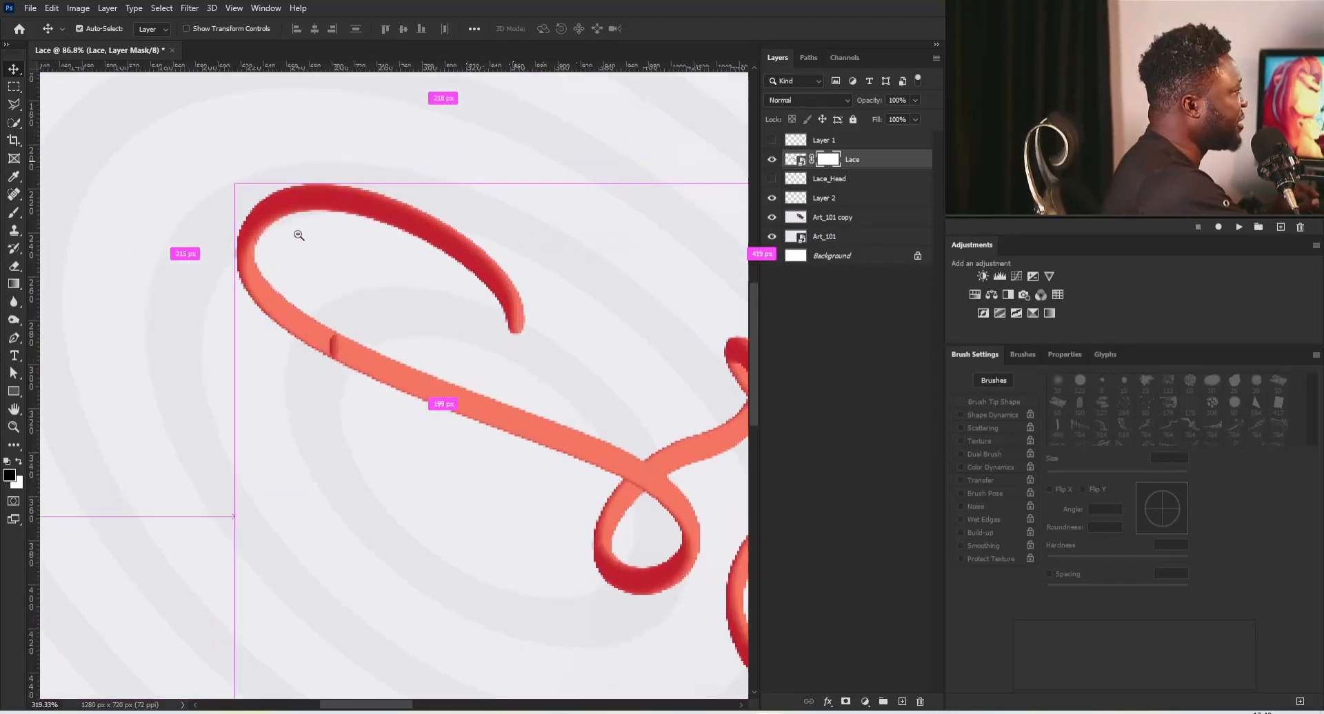
pyautogui.click(842, 223)
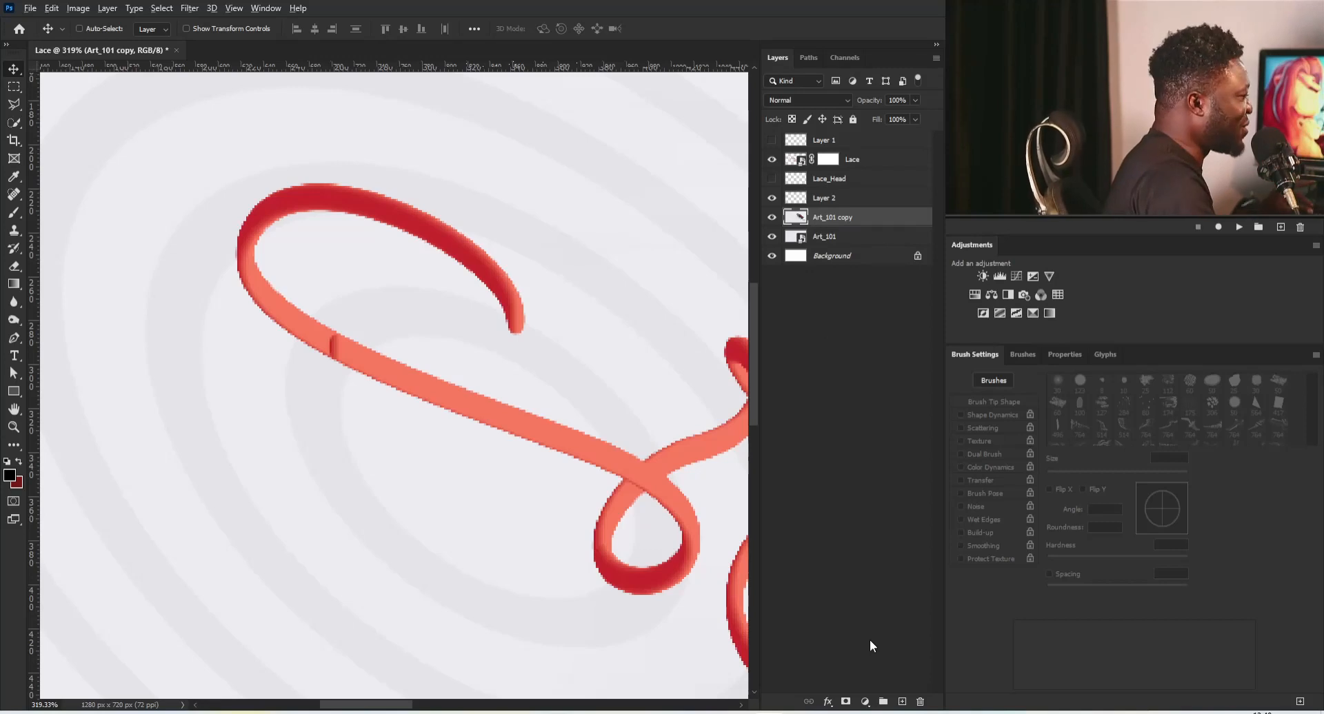
pyautogui.keyDown('alt'); pyautogui.click(902, 702); pyautogui.keyUp('alt')
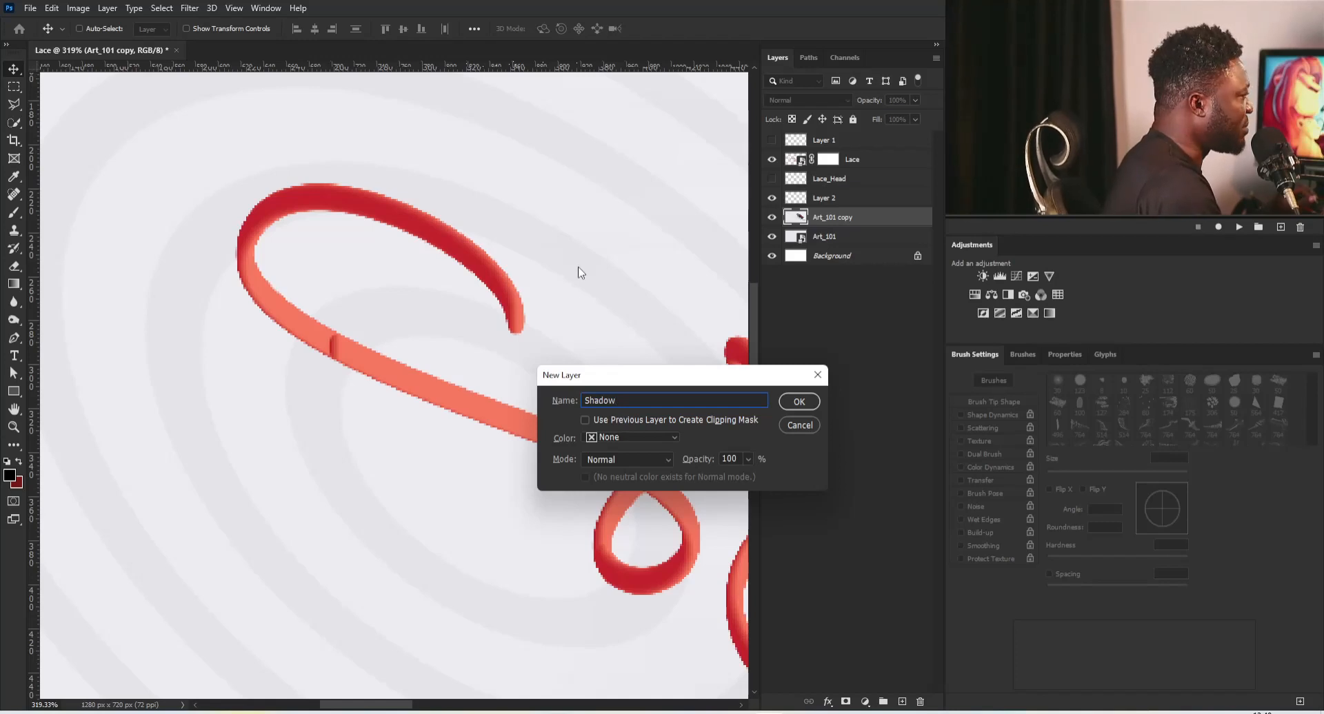
pyautogui.press('Return')
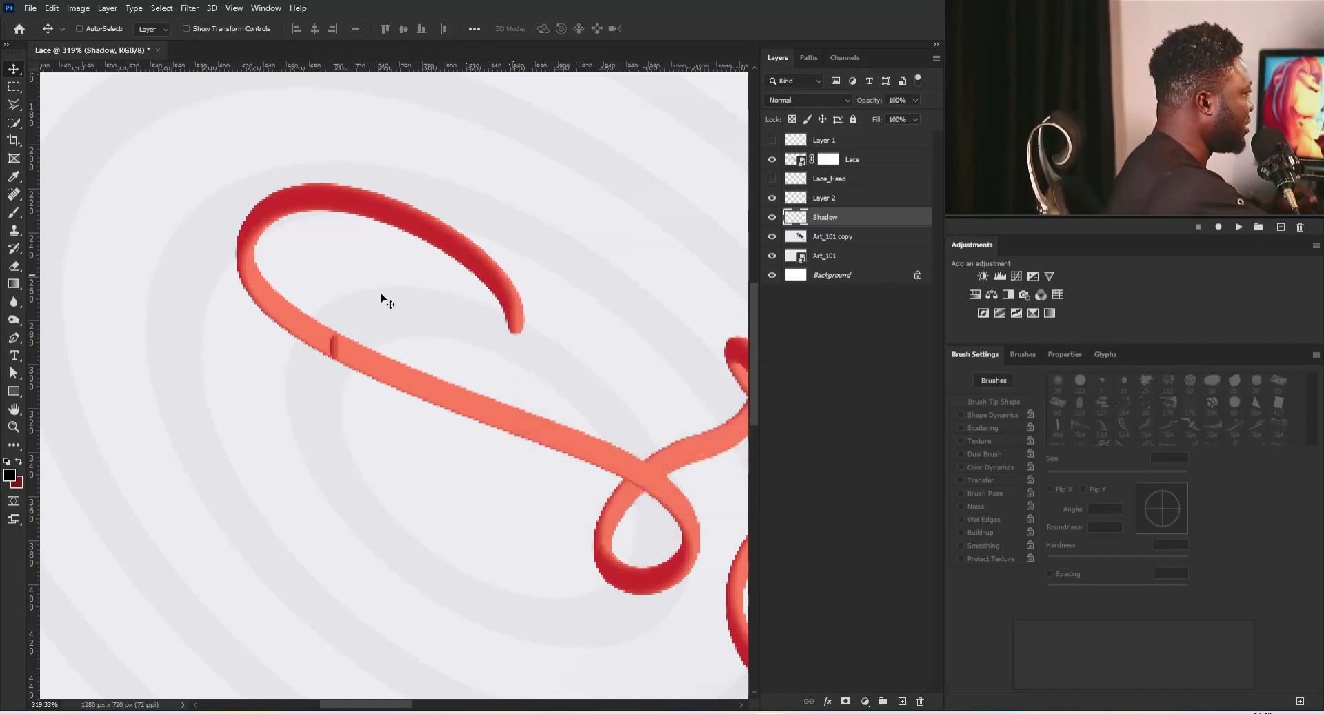
# Turn off the brush's Transfer option, set its flow to 7%, and undo a test stroke on the Shadow layer
pyautogui.press('b')
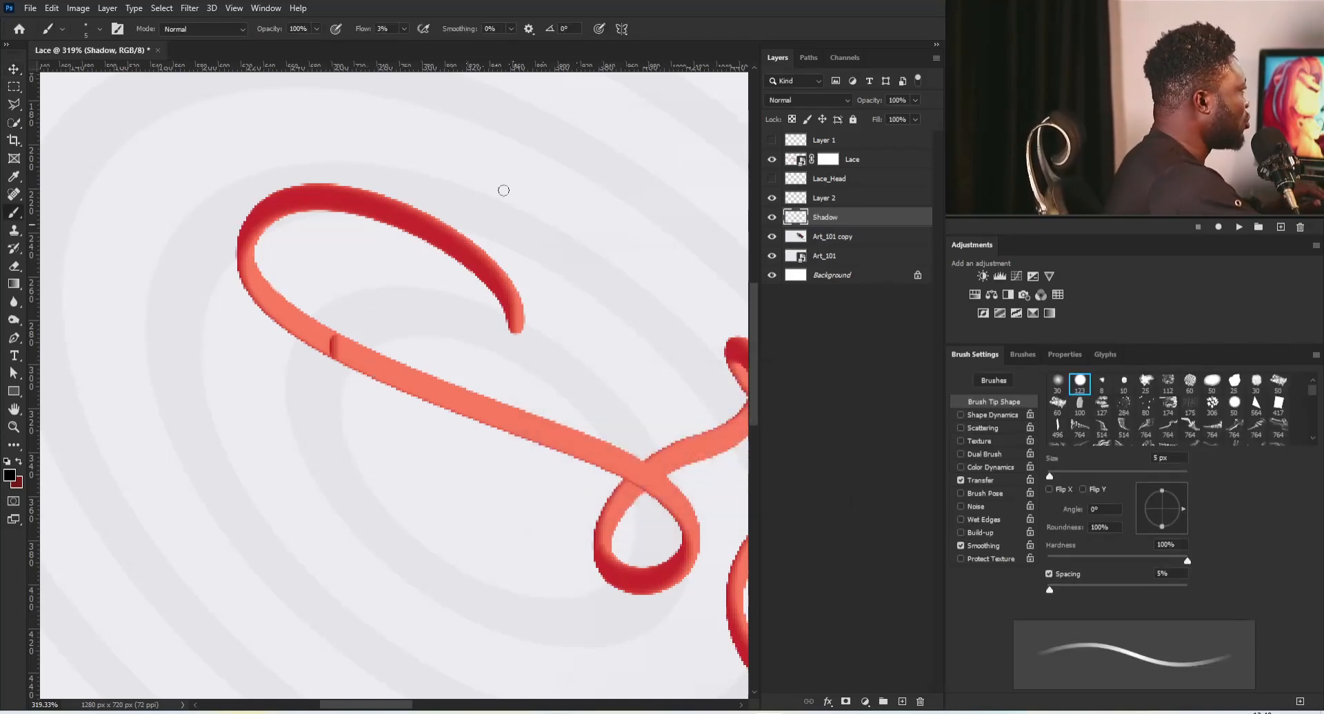
pyautogui.click(961, 480)
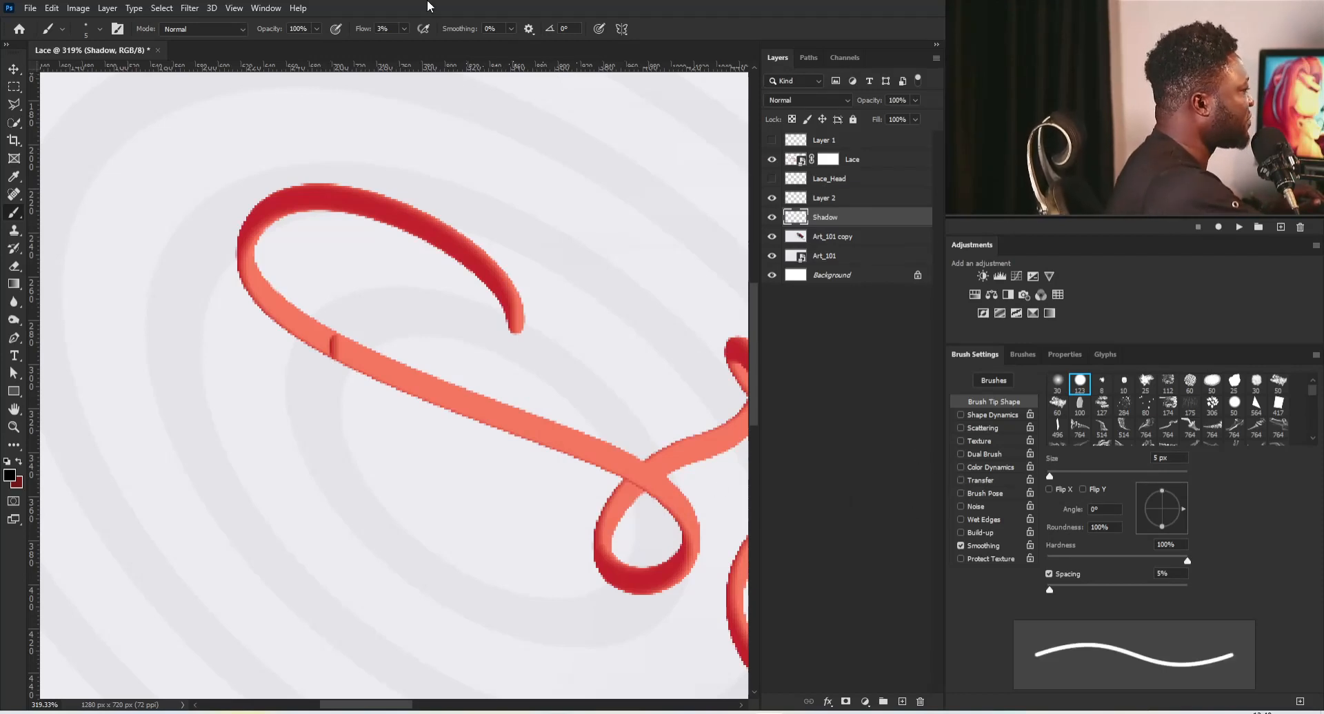
pyautogui.click(404, 29)
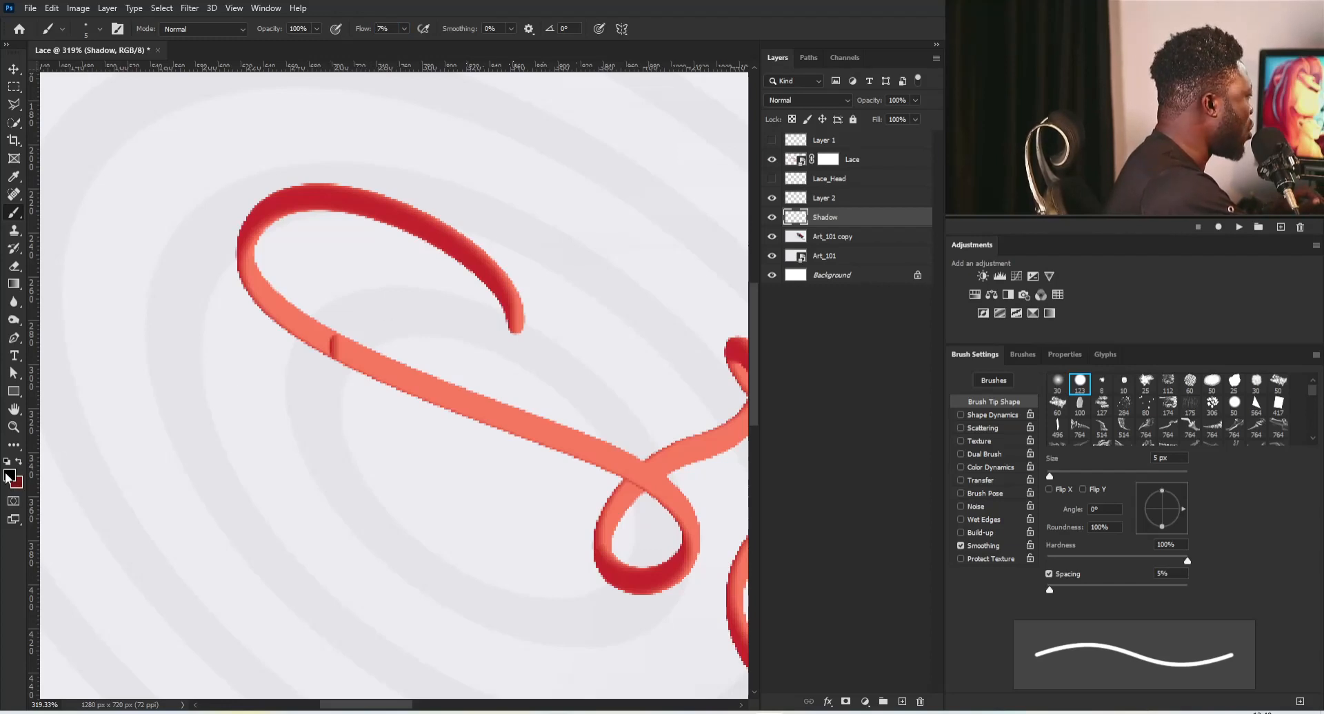
pyautogui.moveTo(561, 267)
pyautogui.mouseDown()
pyautogui.moveTo(407, 196)
pyautogui.moveTo(158, 388)
pyautogui.mouseUp()
pyautogui.hotkey('ctrl', 'z')
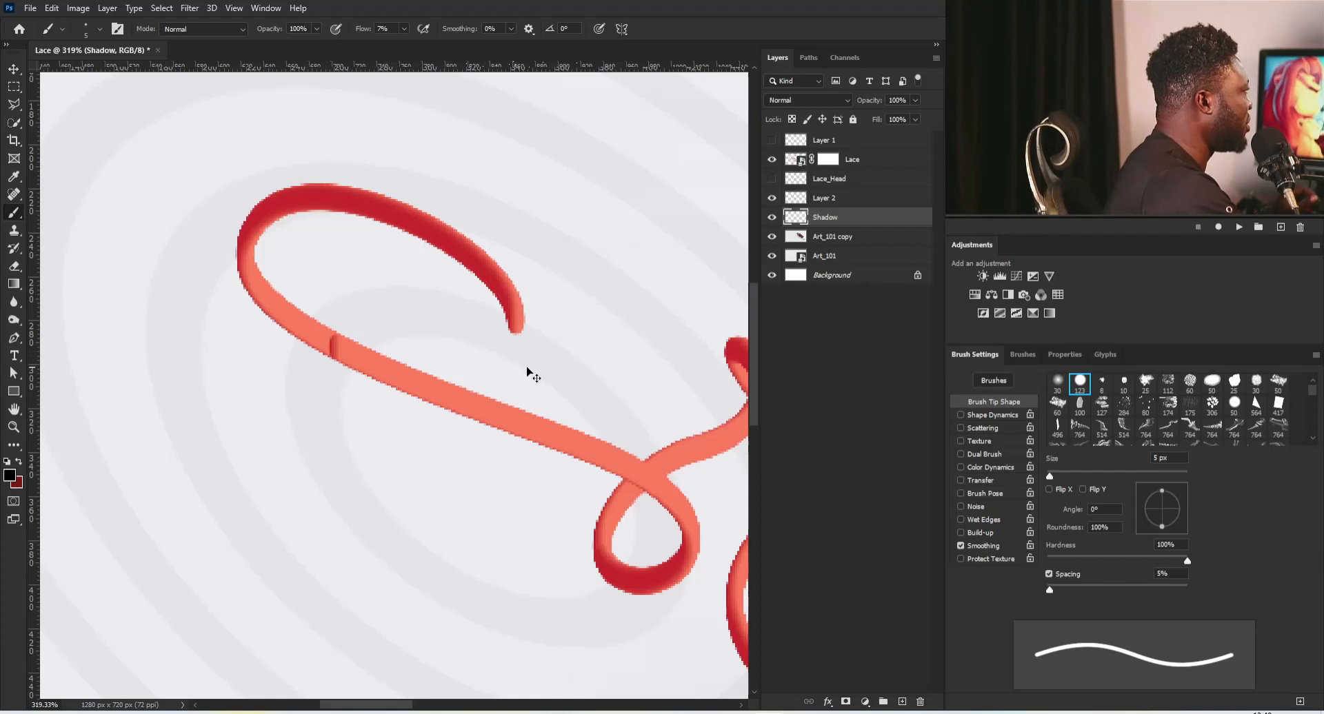
# Choose the soft round brush with 0% hardness and set its size to 15 px
pyautogui.click(1057, 382)
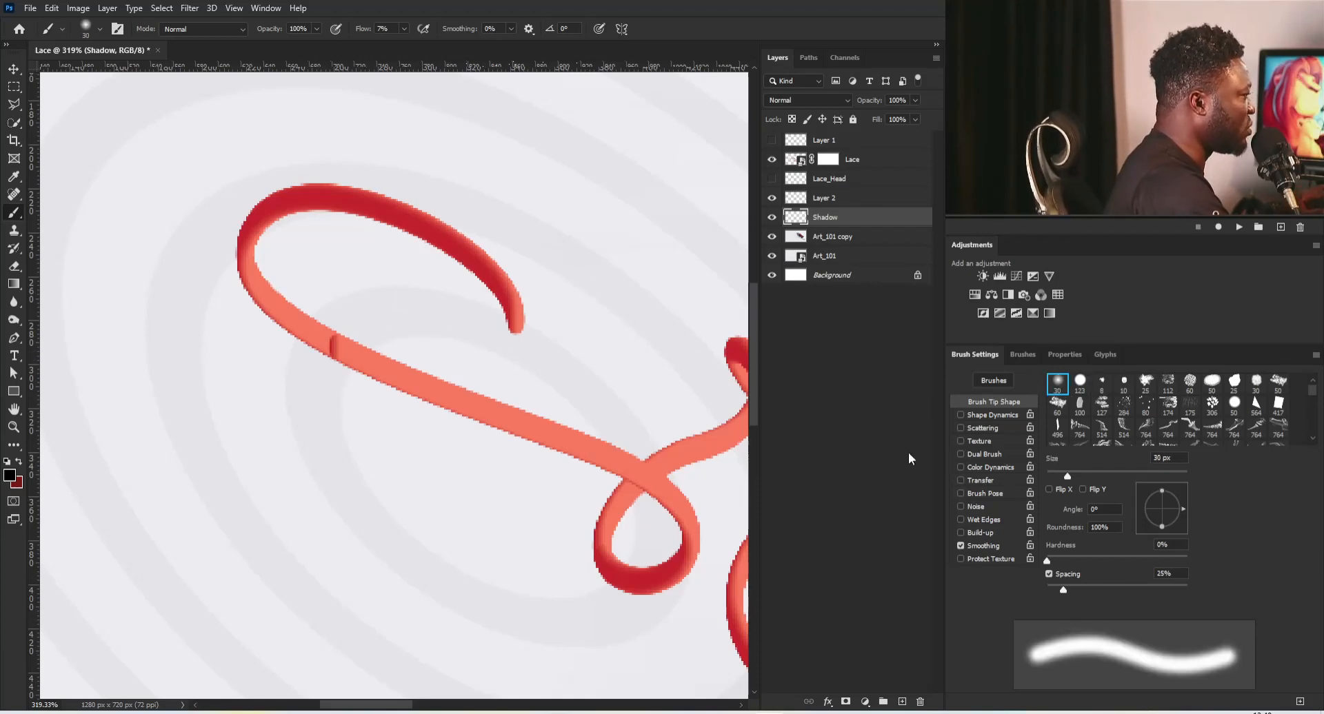
pyautogui.press('[')
pyautogui.press('[')
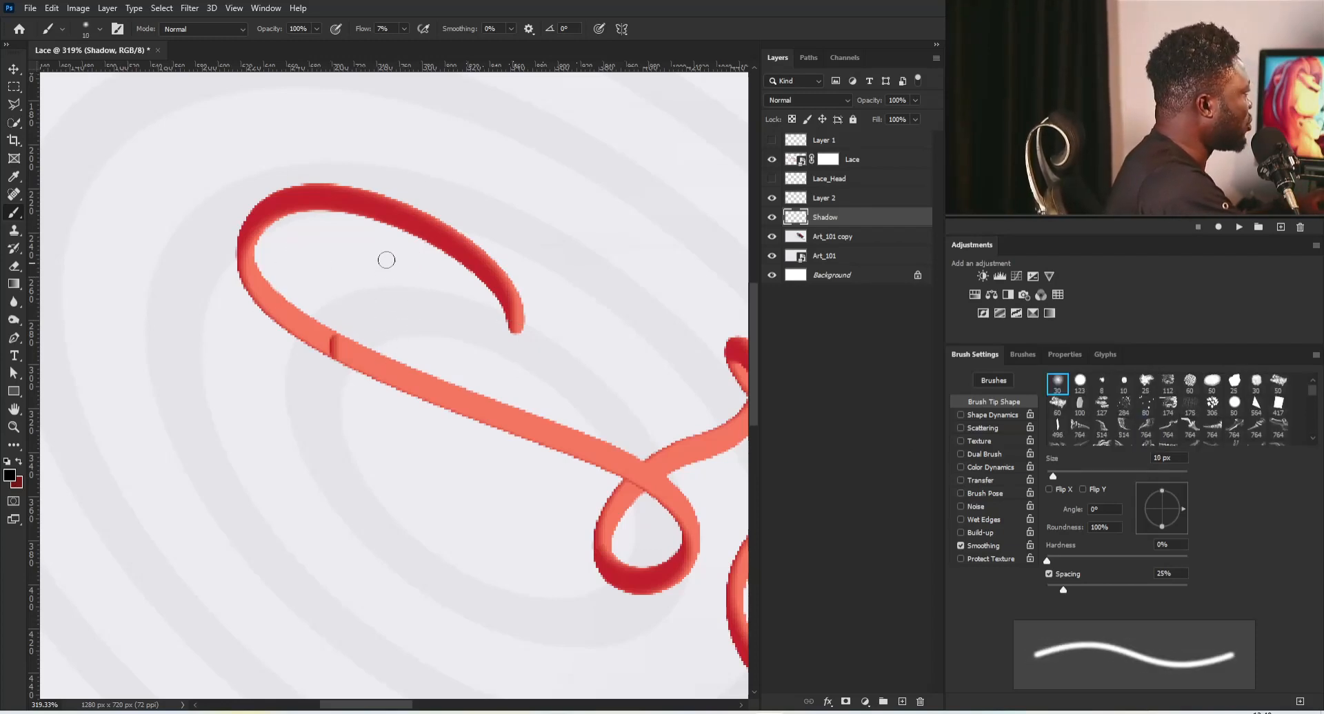
pyautogui.press(']')
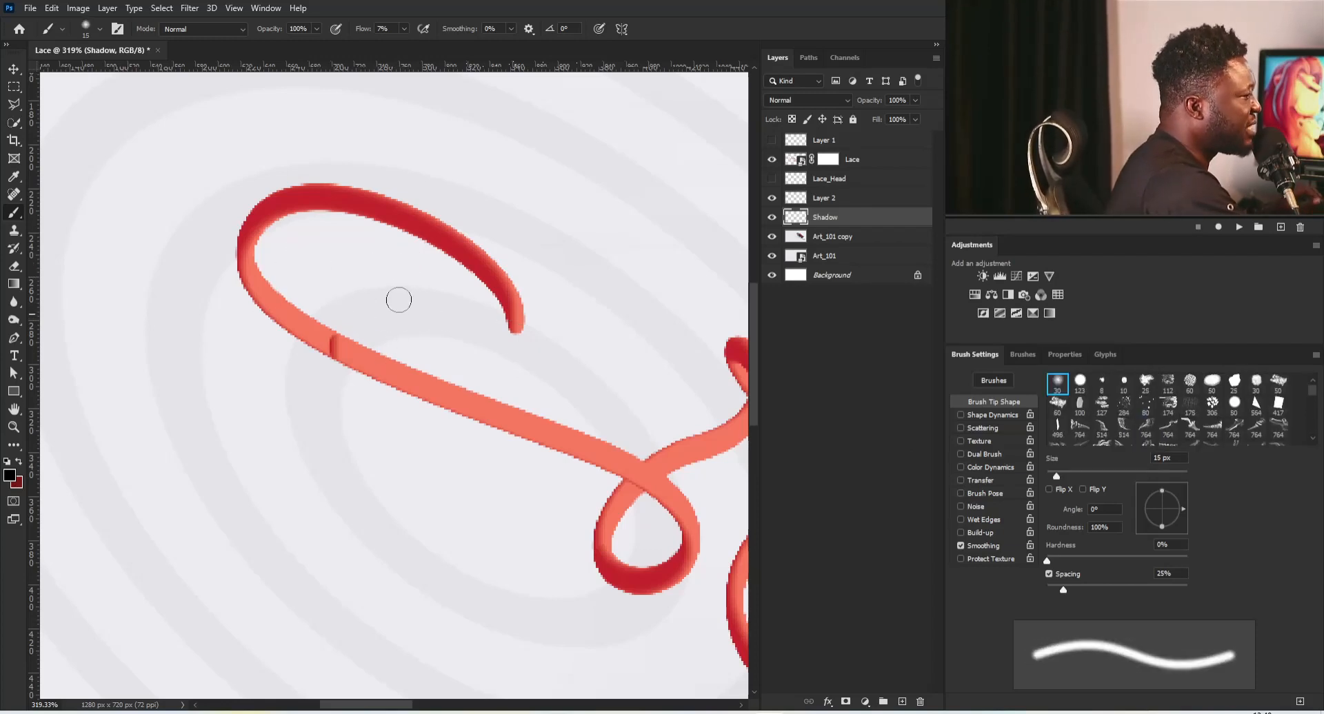
# Paint a soft black shadow along the inner underside of the S's top loop with a 10 px brush, undoing the stray last stroke
pyautogui.moveTo(300, 256)
pyautogui.mouseDown()
pyautogui.moveTo(336, 307)
pyautogui.moveTo(363, 266)
pyautogui.moveTo(320, 378)
pyautogui.mouseUp()
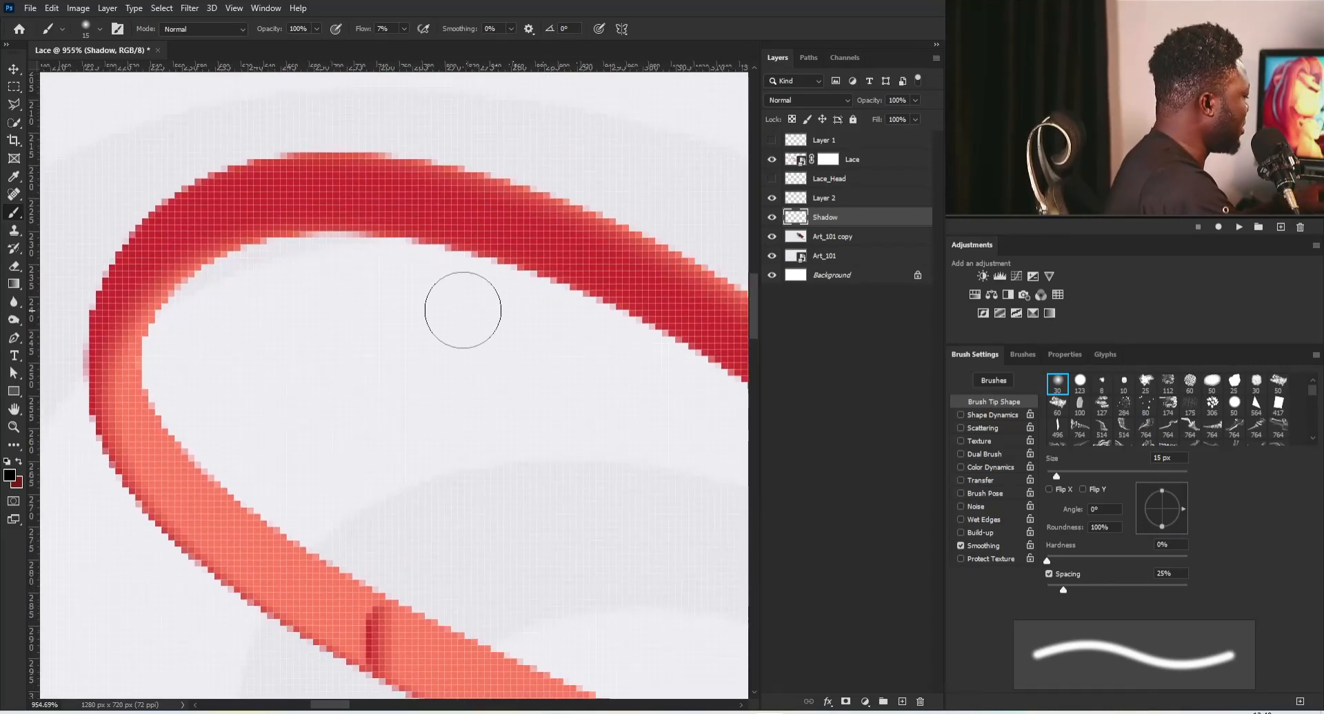
pyautogui.press('[')
pyautogui.moveTo(580, 291)
pyautogui.mouseDown()
pyautogui.moveTo(374, 263)
pyautogui.moveTo(214, 312)
pyautogui.moveTo(154, 389)
pyautogui.moveTo(140, 477)
pyautogui.mouseUp()
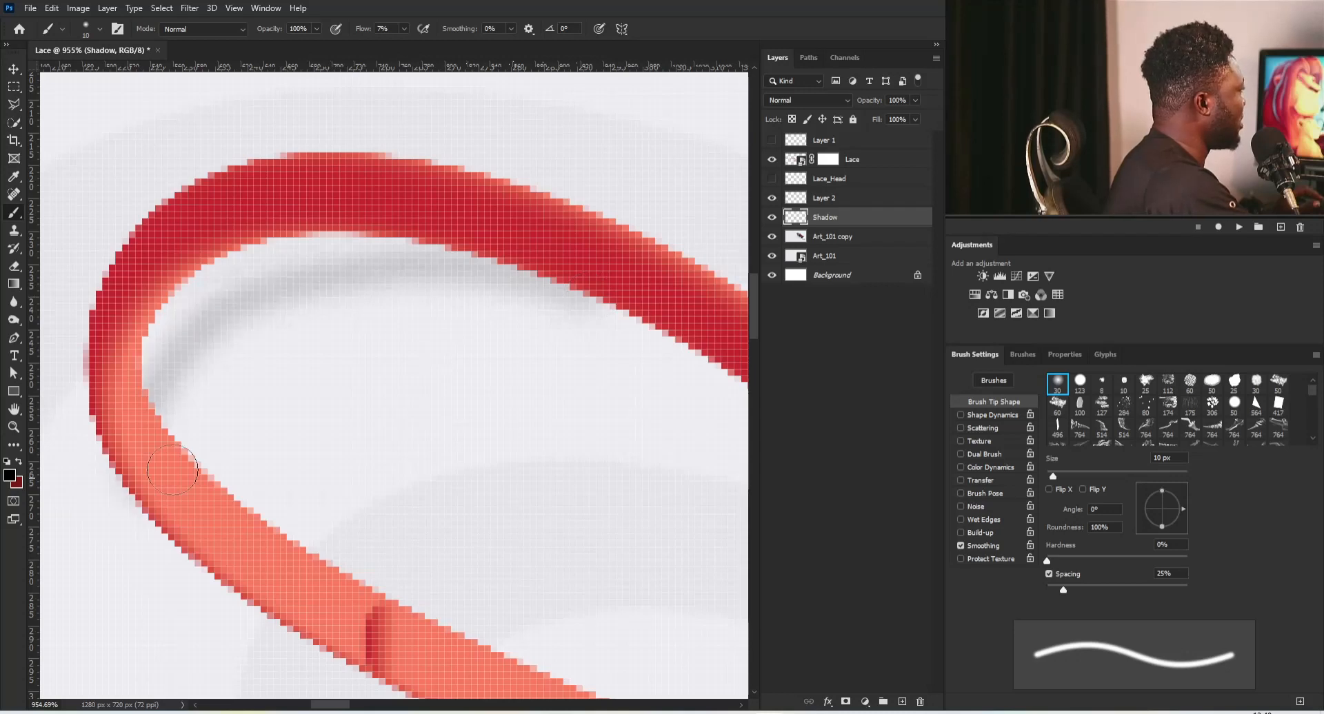
pyautogui.moveTo(531, 276)
pyautogui.mouseDown()
pyautogui.moveTo(456, 246)
pyautogui.moveTo(602, 273)
pyautogui.moveTo(328, 280)
pyautogui.moveTo(558, 259)
pyautogui.moveTo(288, 295)
pyautogui.moveTo(196, 384)
pyautogui.moveTo(171, 386)
pyautogui.moveTo(242, 313)
pyautogui.moveTo(468, 245)
pyautogui.moveTo(571, 268)
pyautogui.moveTo(254, 316)
pyautogui.mouseUp()
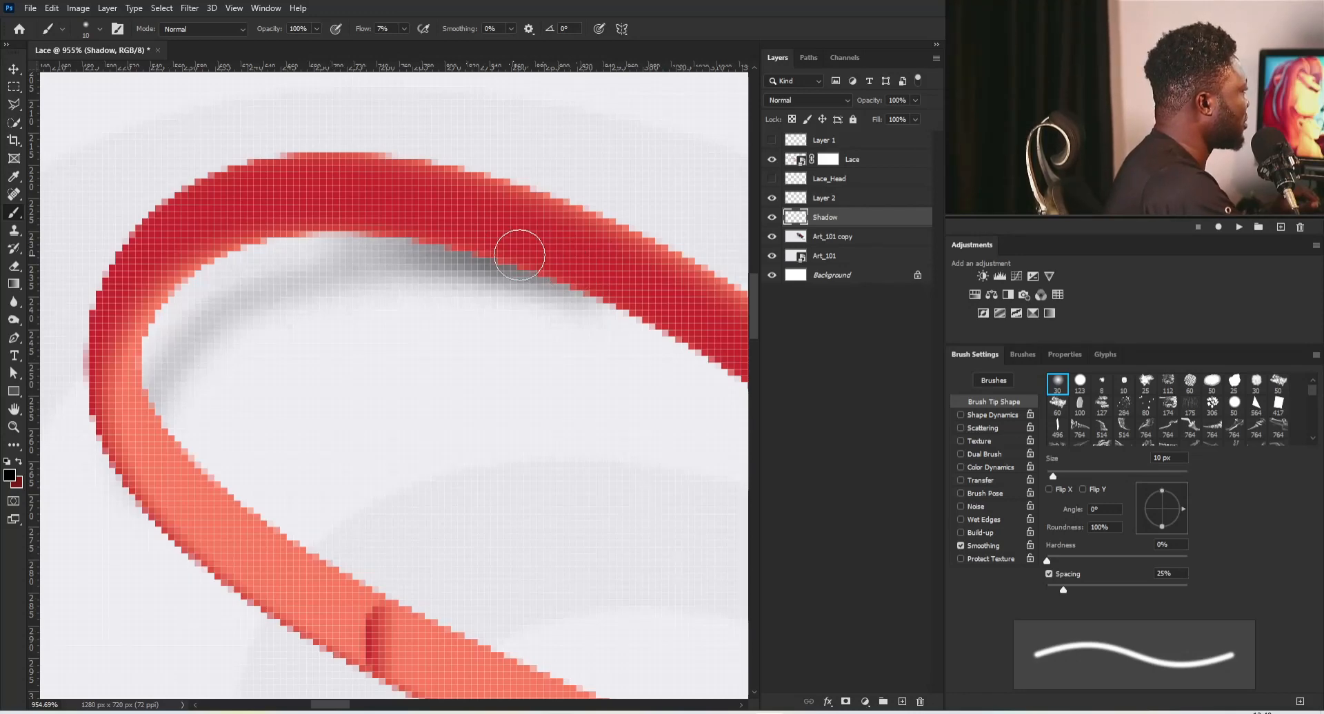
pyautogui.moveTo(520, 254); pyautogui.dragTo(220, 301)
pyautogui.moveTo(560, 242)
pyautogui.mouseDown()
pyautogui.moveTo(412, 310)
pyautogui.moveTo(413, 324)
pyautogui.moveTo(567, 275)
pyautogui.moveTo(582, 242)
pyautogui.moveTo(520, 340)
pyautogui.mouseUp()
pyautogui.moveTo(280, 330); pyautogui.dragTo(481, 232)
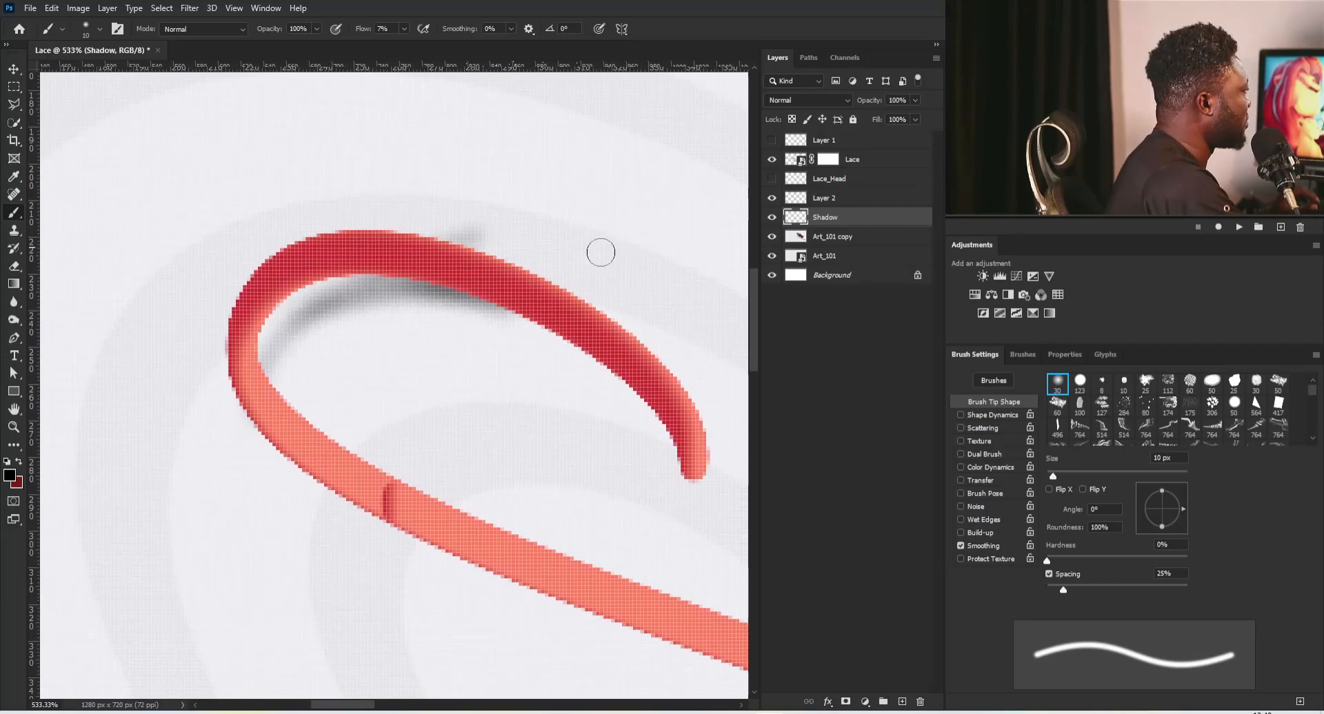
pyautogui.hotkey('ctrl', 'z')
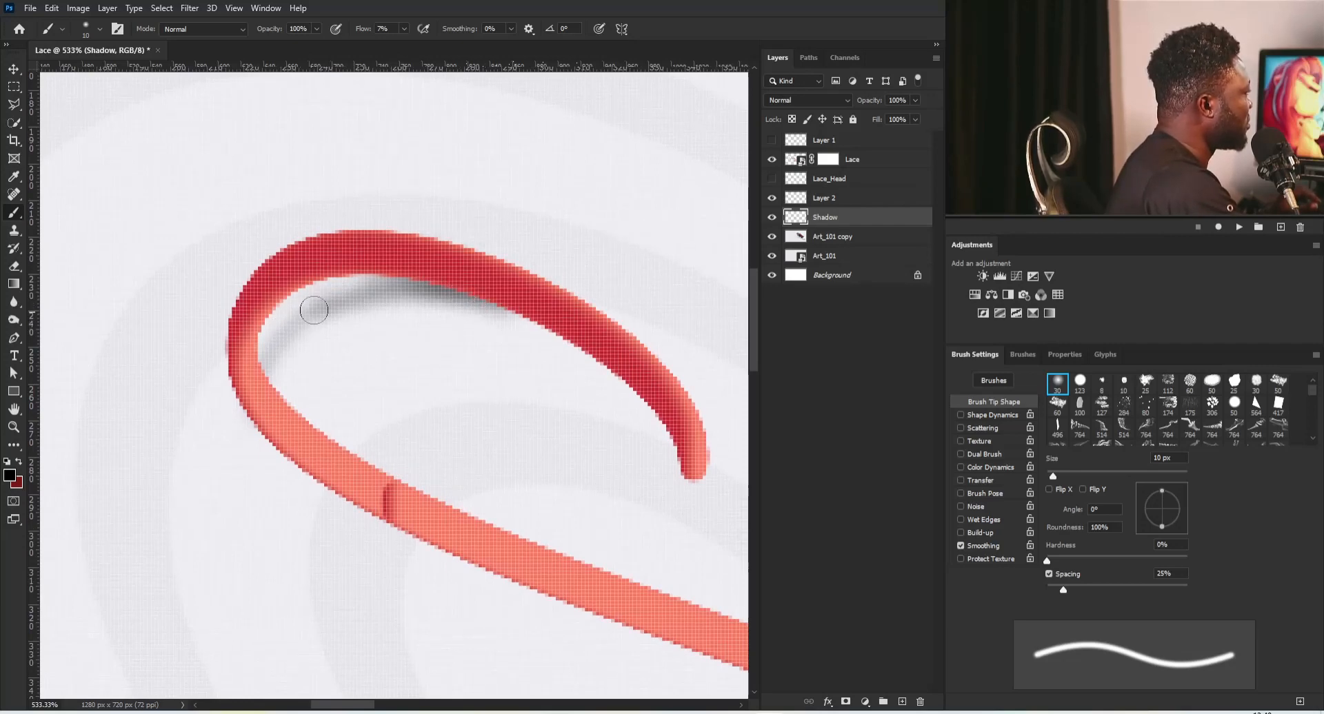
# Soften the painted shadow with a Gaussian Blur of 2.7 pixels radius
pyautogui.click(200, 8)
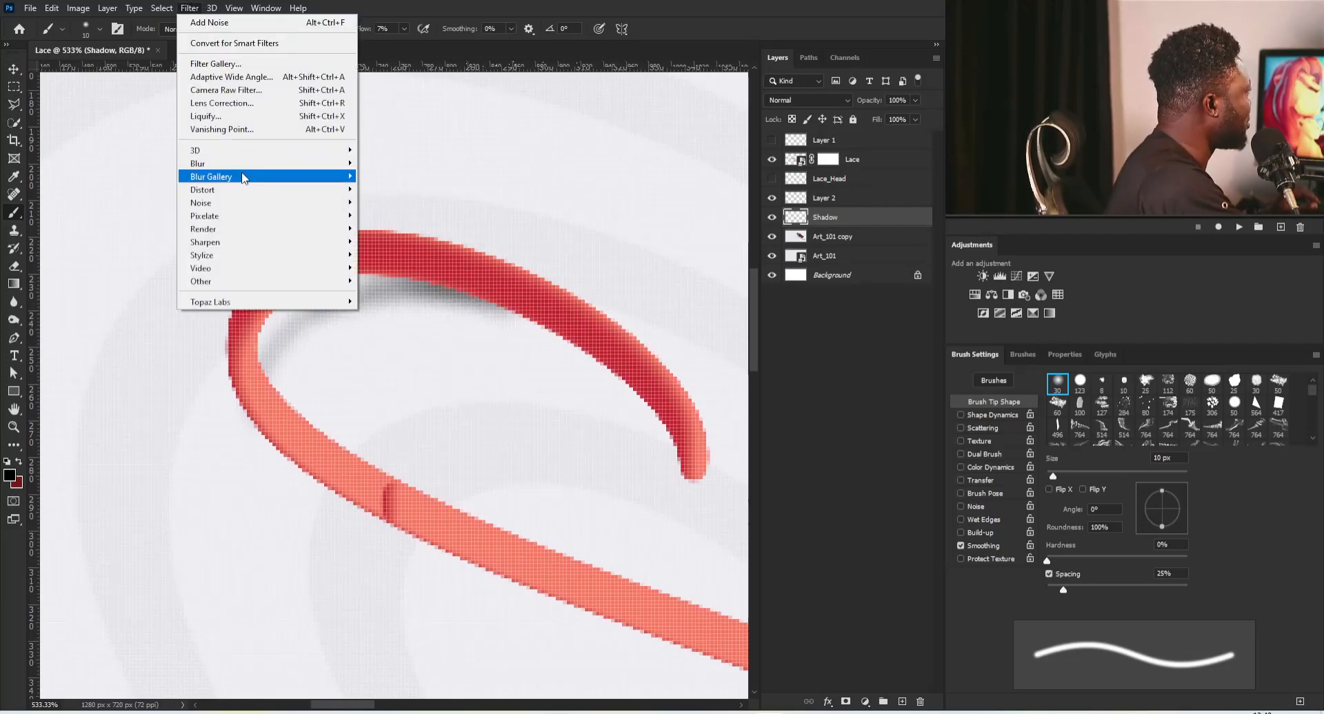
pyautogui.moveTo(207, 163)
pyautogui.click(138, 216)
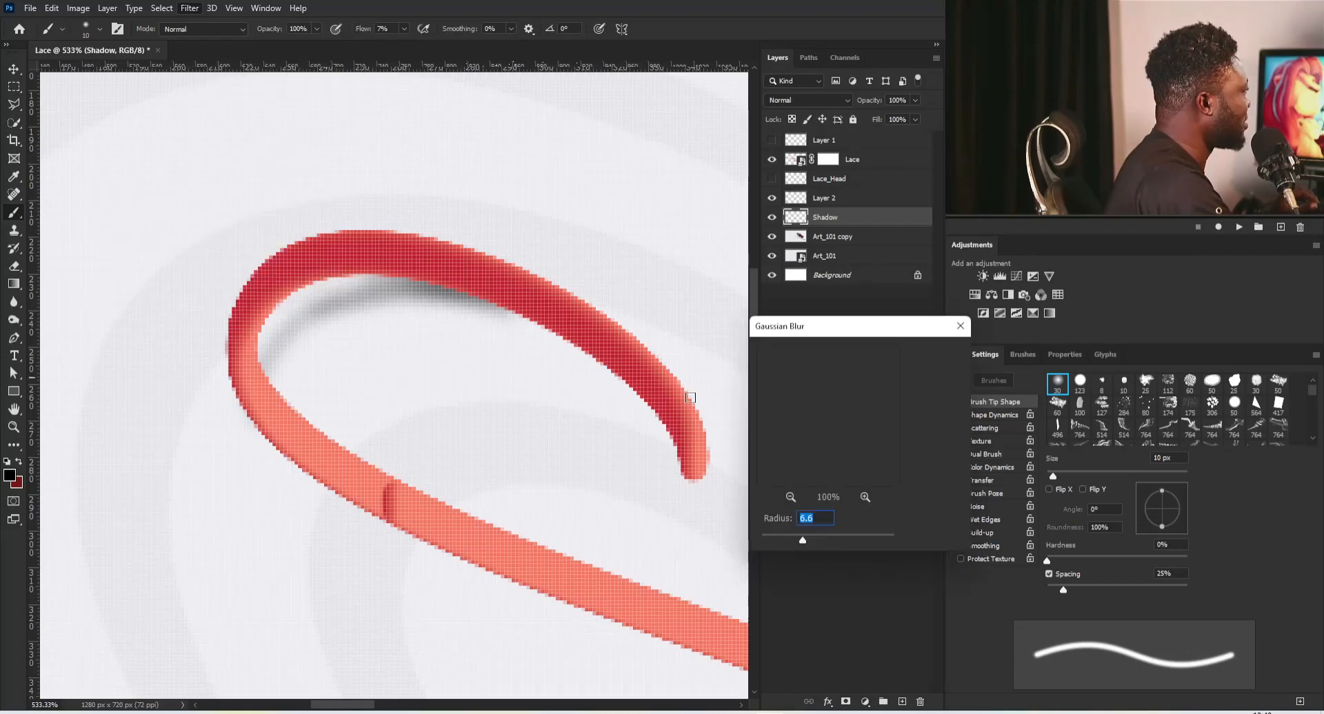
pyautogui.click(775, 536)
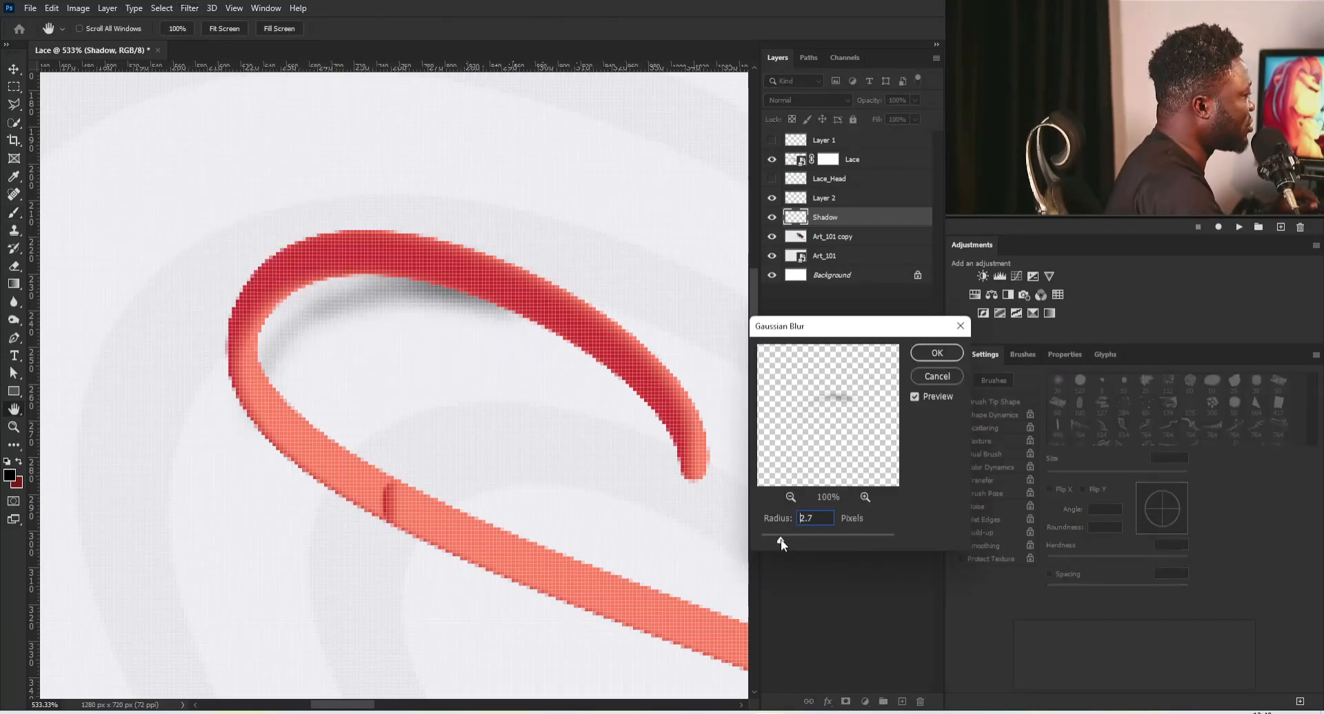
pyautogui.click(781, 540)
pyautogui.click(928, 353)
pyautogui.press('b')
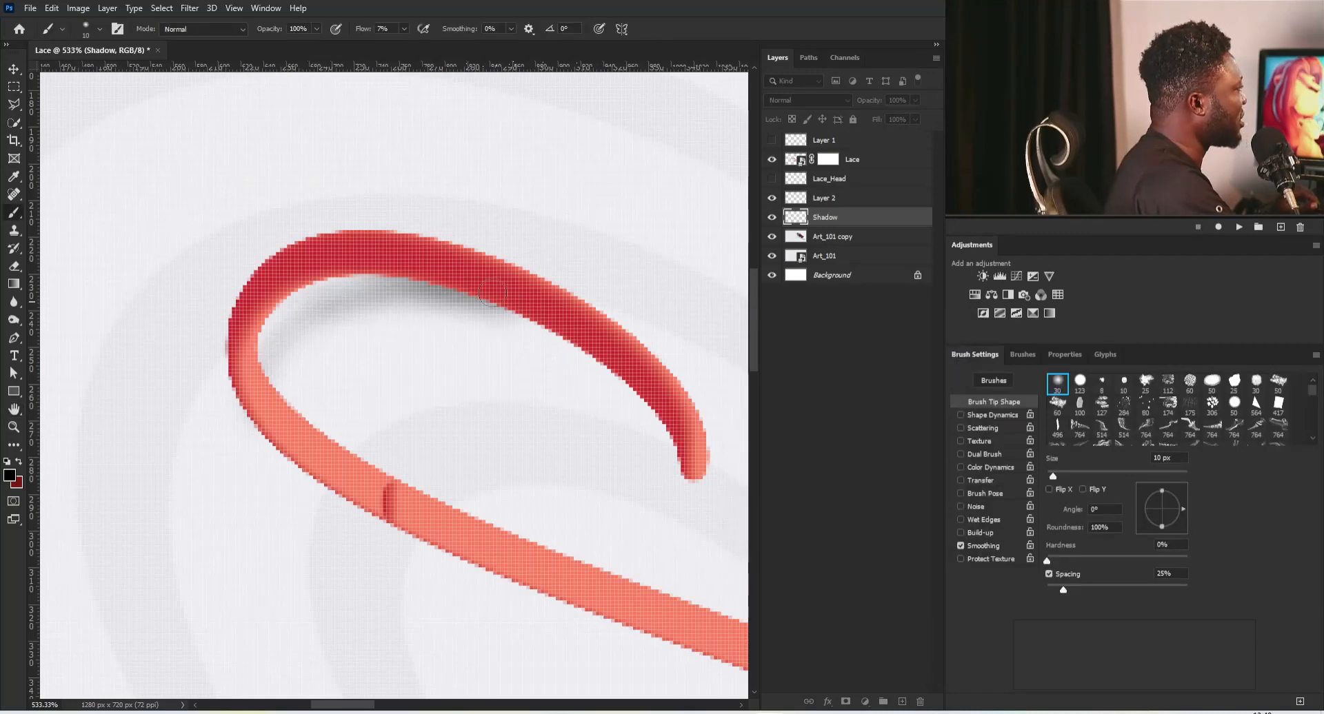
pyautogui.scroll(-6, 456, 267)
pyautogui.scroll(6, 456, 266)
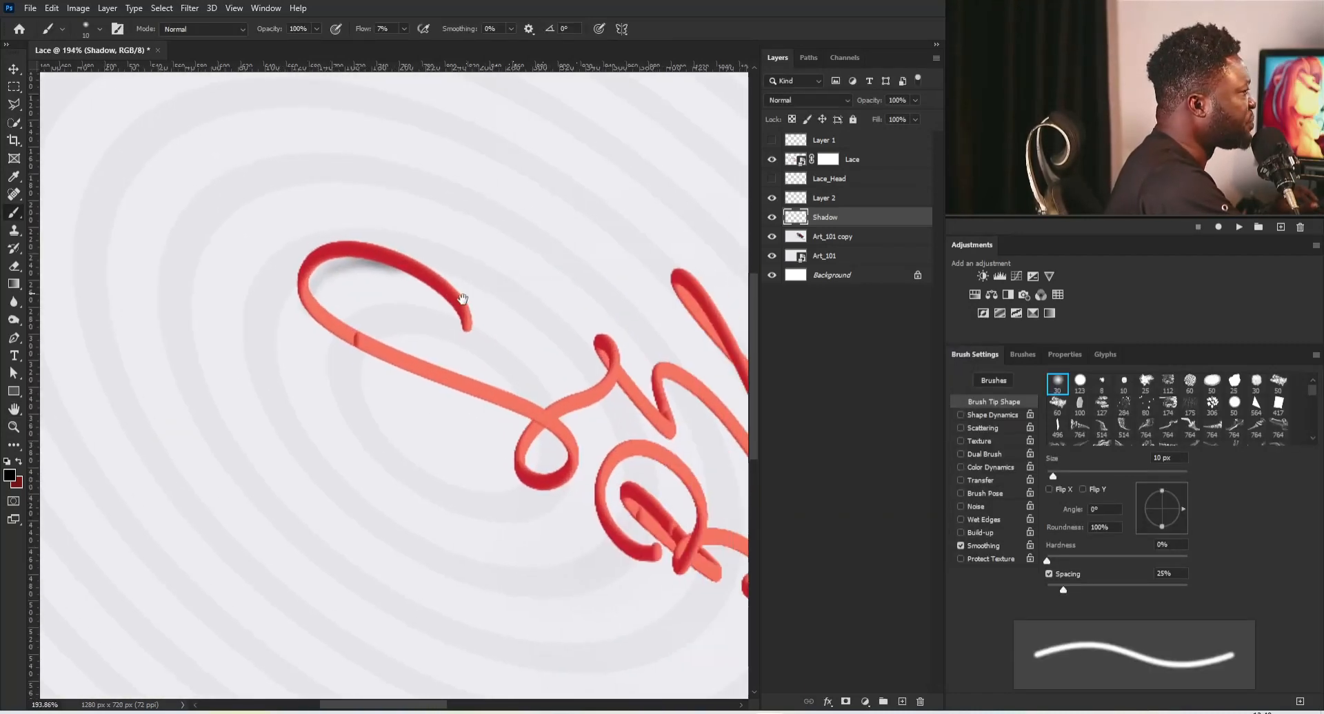
pyautogui.press('[')
pyautogui.press('[')
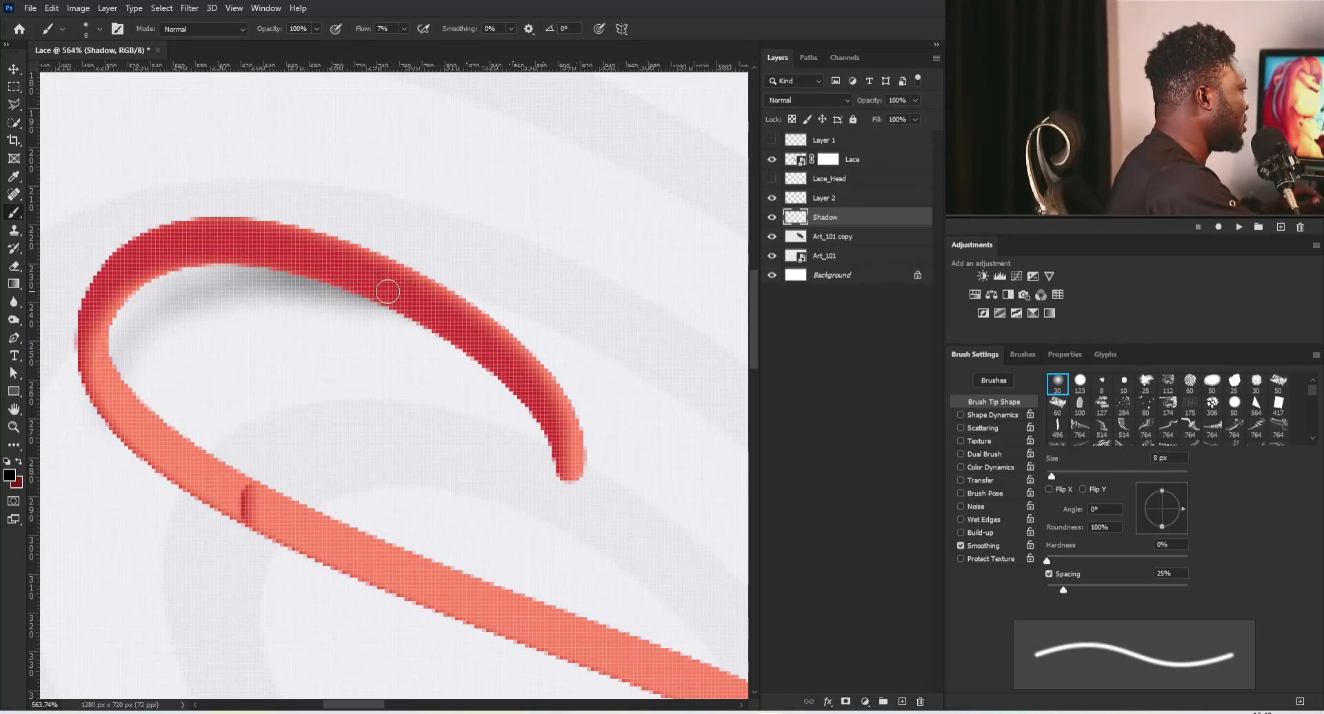
pyautogui.scroll(-5, 517, 391)
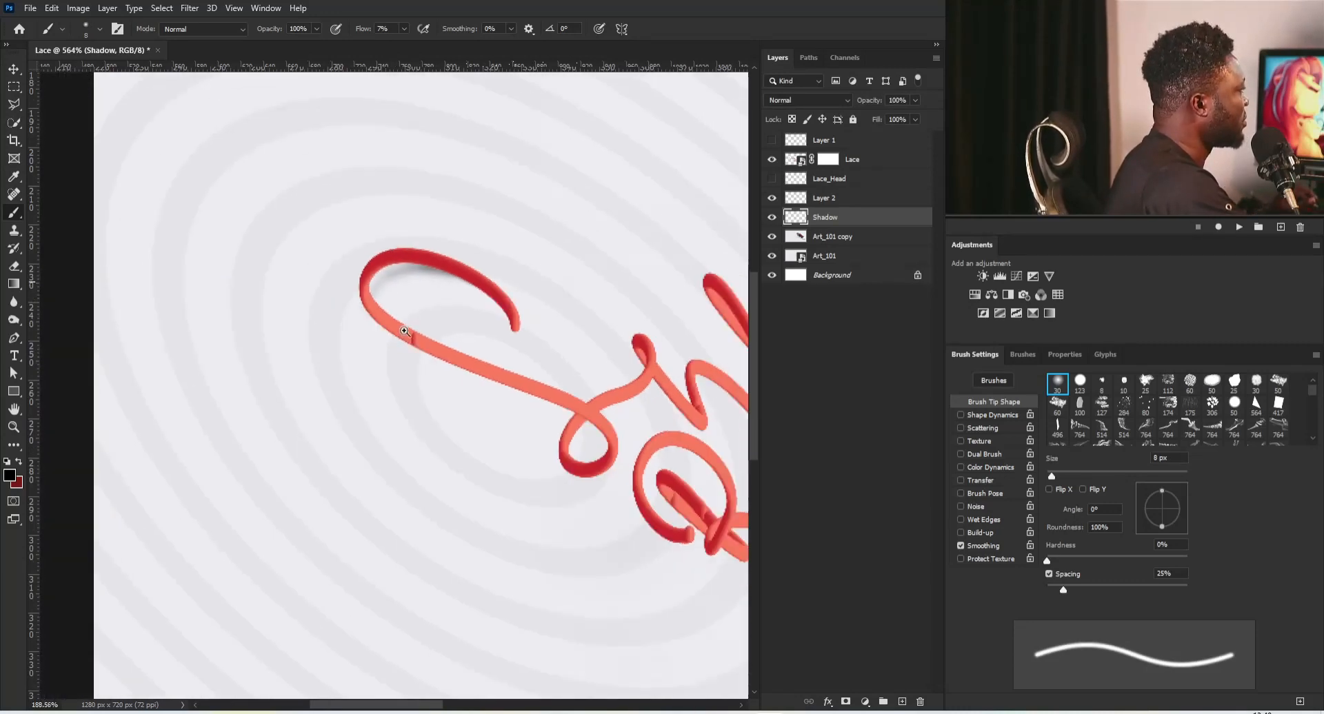
pyautogui.moveTo(473, 343); pyautogui.dragTo(425, 334)
pyautogui.click(379, 352)
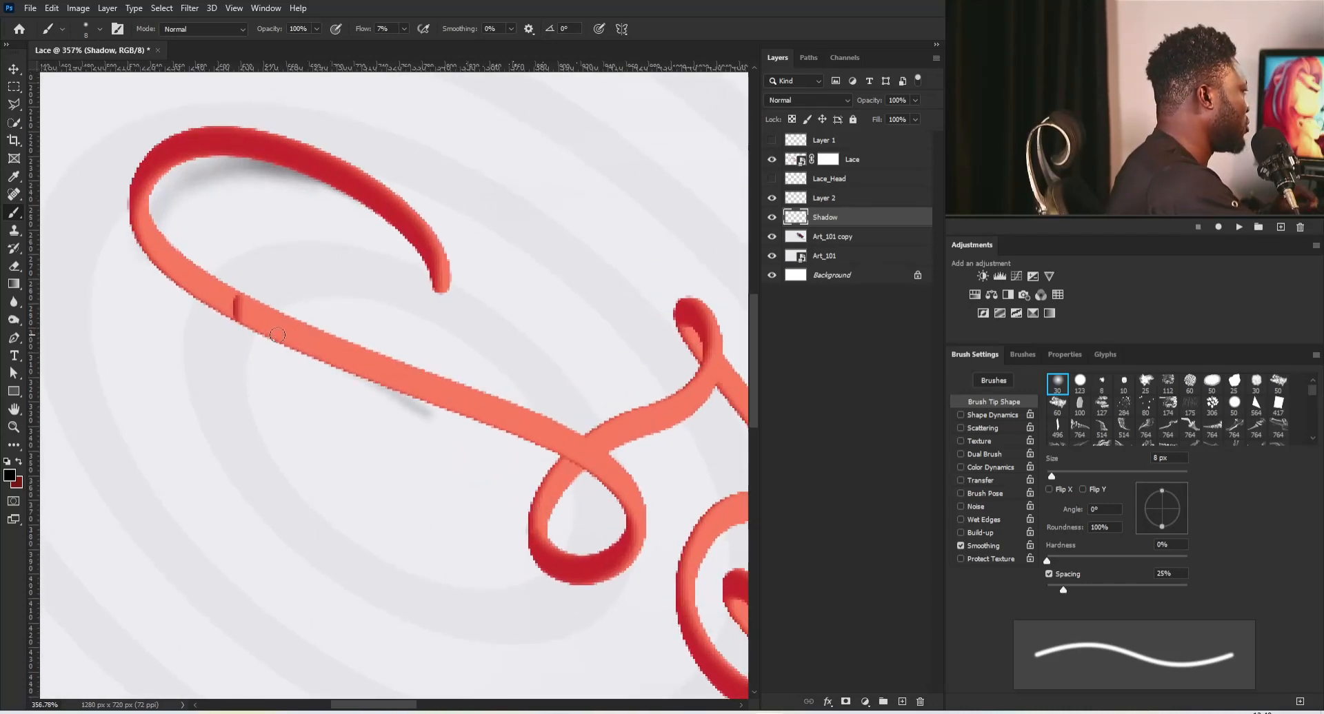
pyautogui.moveTo(277, 335); pyautogui.dragTo(541, 505)
pyautogui.hotkey('ctrl', 'z')
# Paint a soft shadow beneath the S's long diagonal lace stroke, near the crossing, with a 10 px brush
pyautogui.press(']')
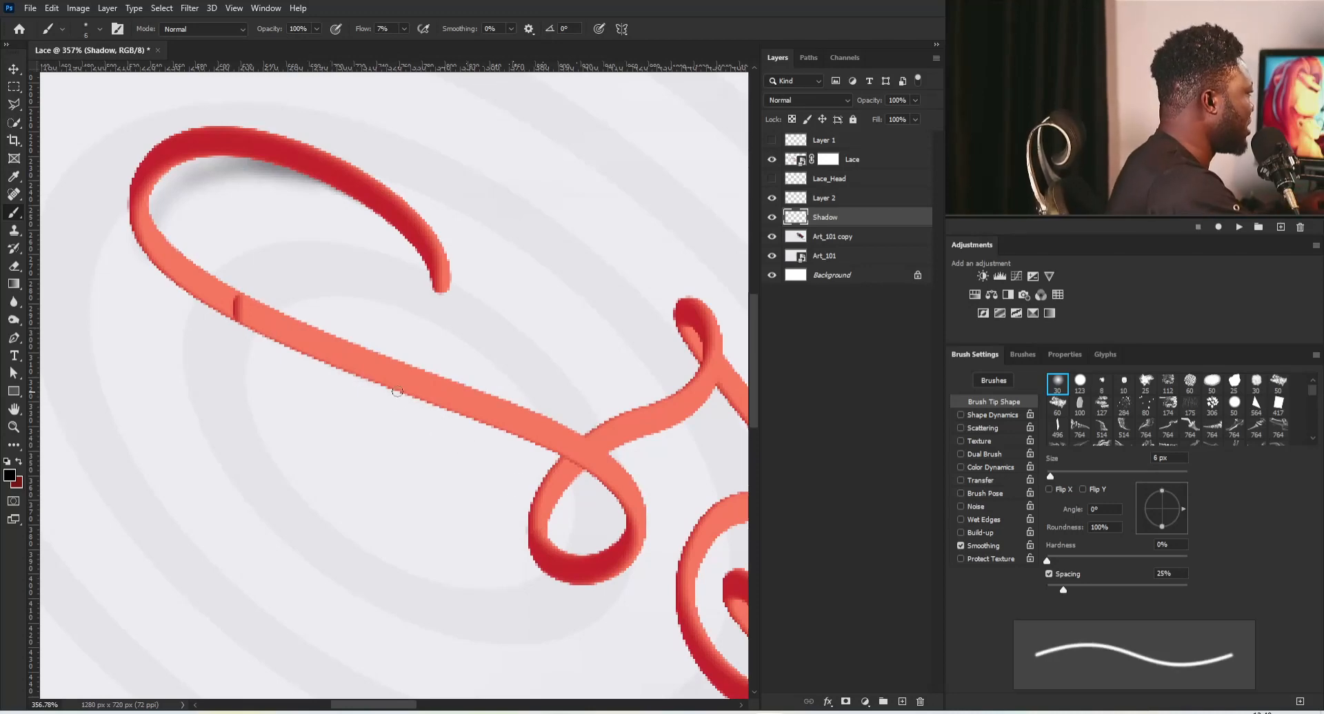
pyautogui.press(']')
pyautogui.scroll(1, 393, 379)
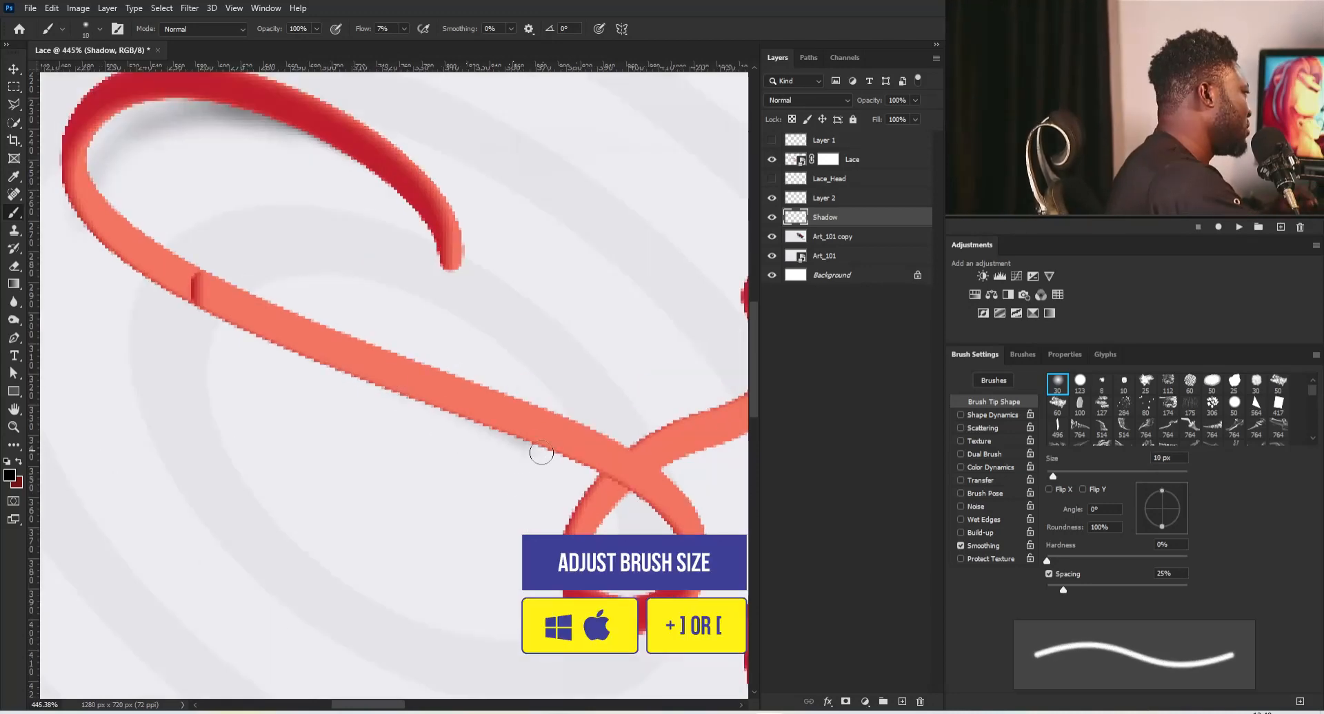
pyautogui.moveTo(398, 372); pyautogui.dragTo(495, 444)
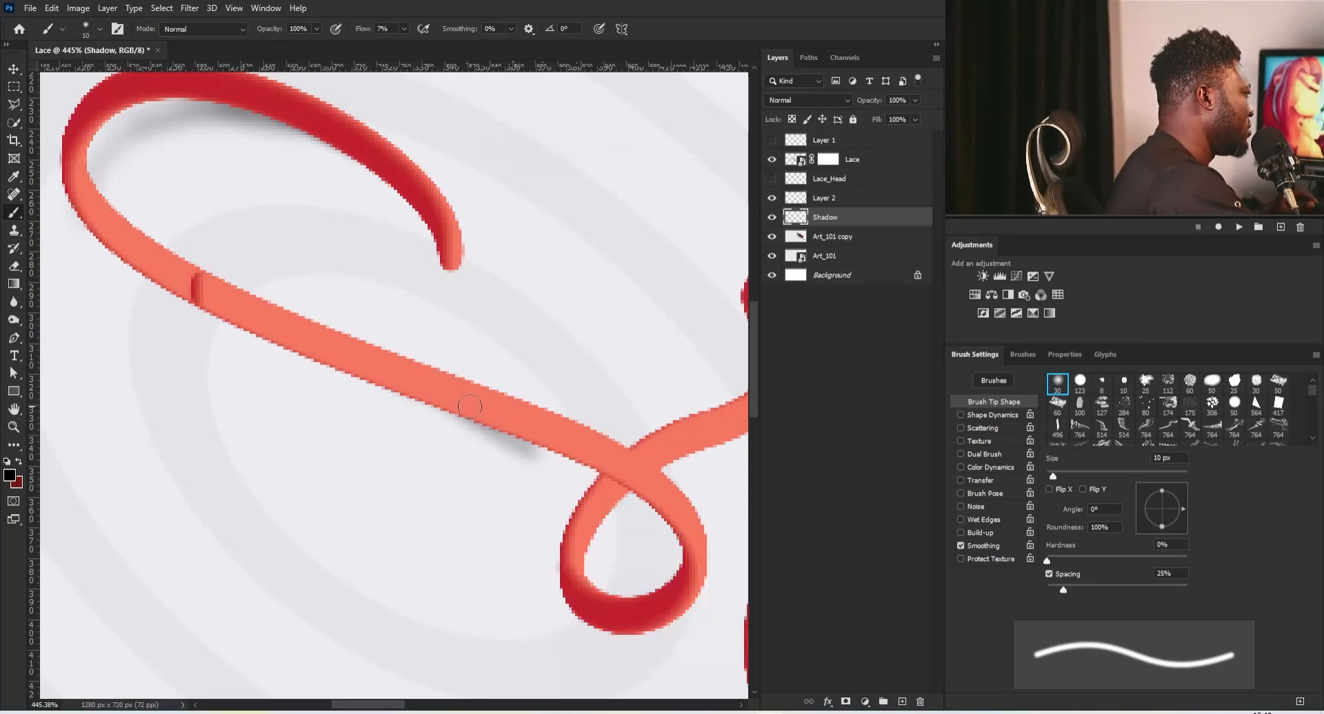
pyautogui.moveTo(469, 414)
pyautogui.mouseDown()
pyautogui.moveTo(596, 528)
pyautogui.moveTo(499, 473)
pyautogui.mouseUp()
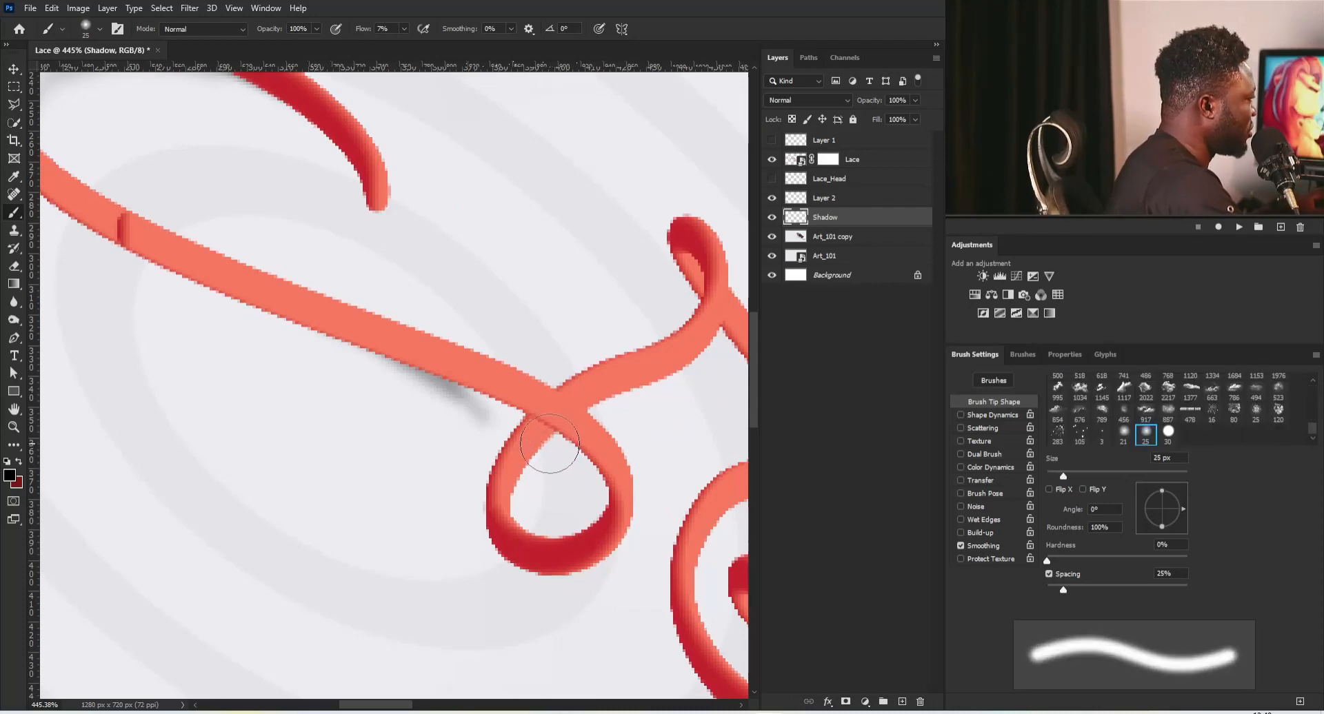
# Paint a soft shadow inside the S's small lower loop, along its right inner edge, with a 15 px soft round brush
pyautogui.press('p')
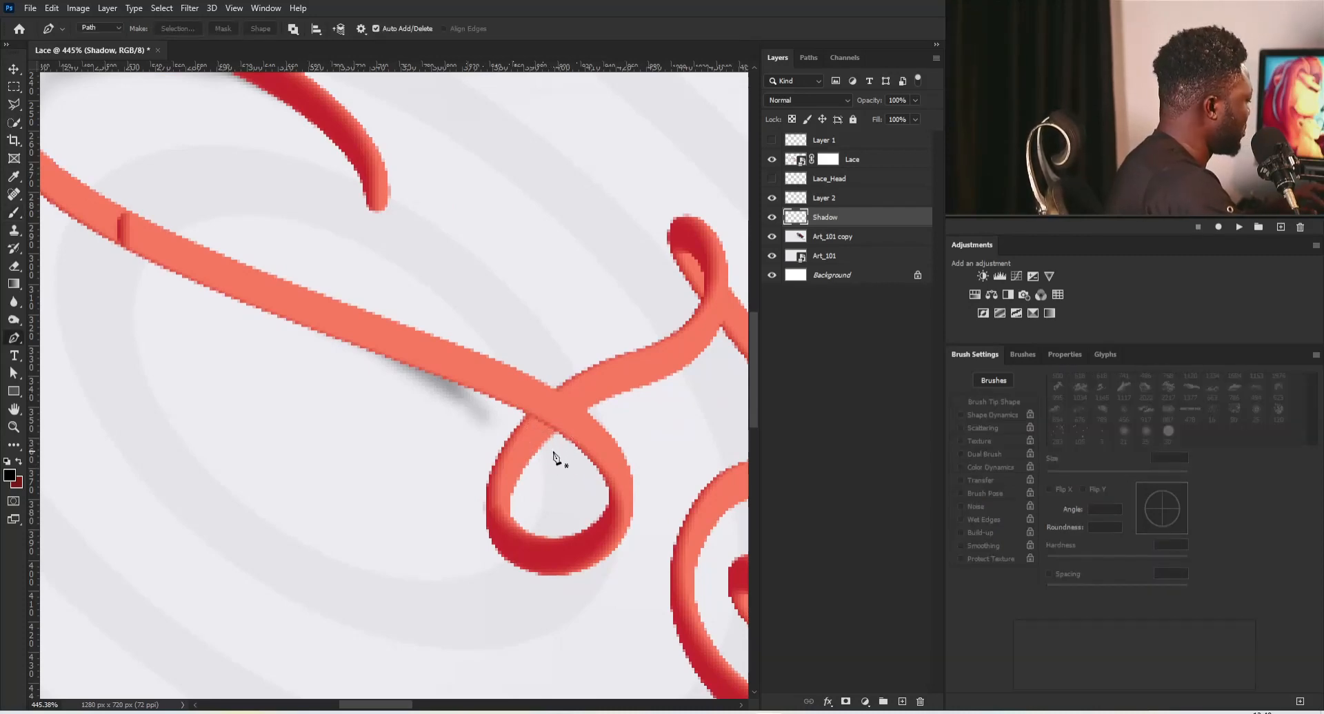
pyautogui.press('b')
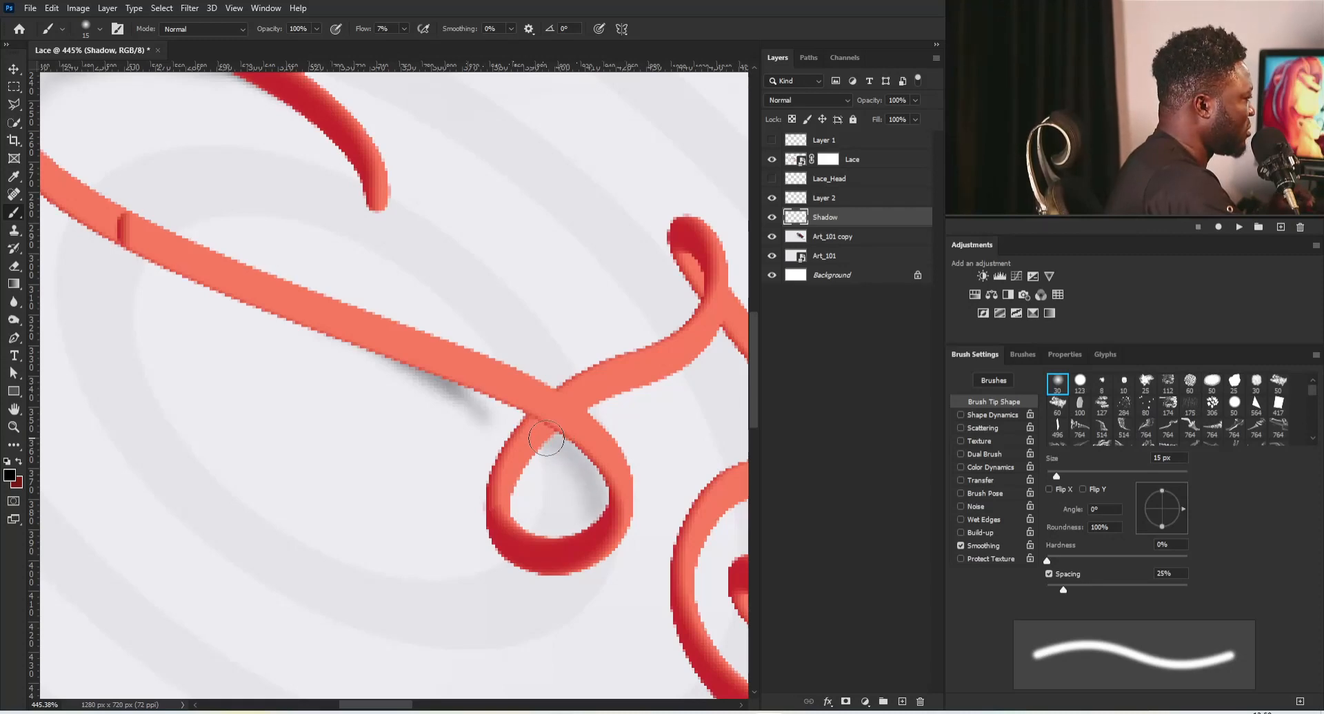
pyautogui.moveTo(577, 459); pyautogui.dragTo(582, 467)
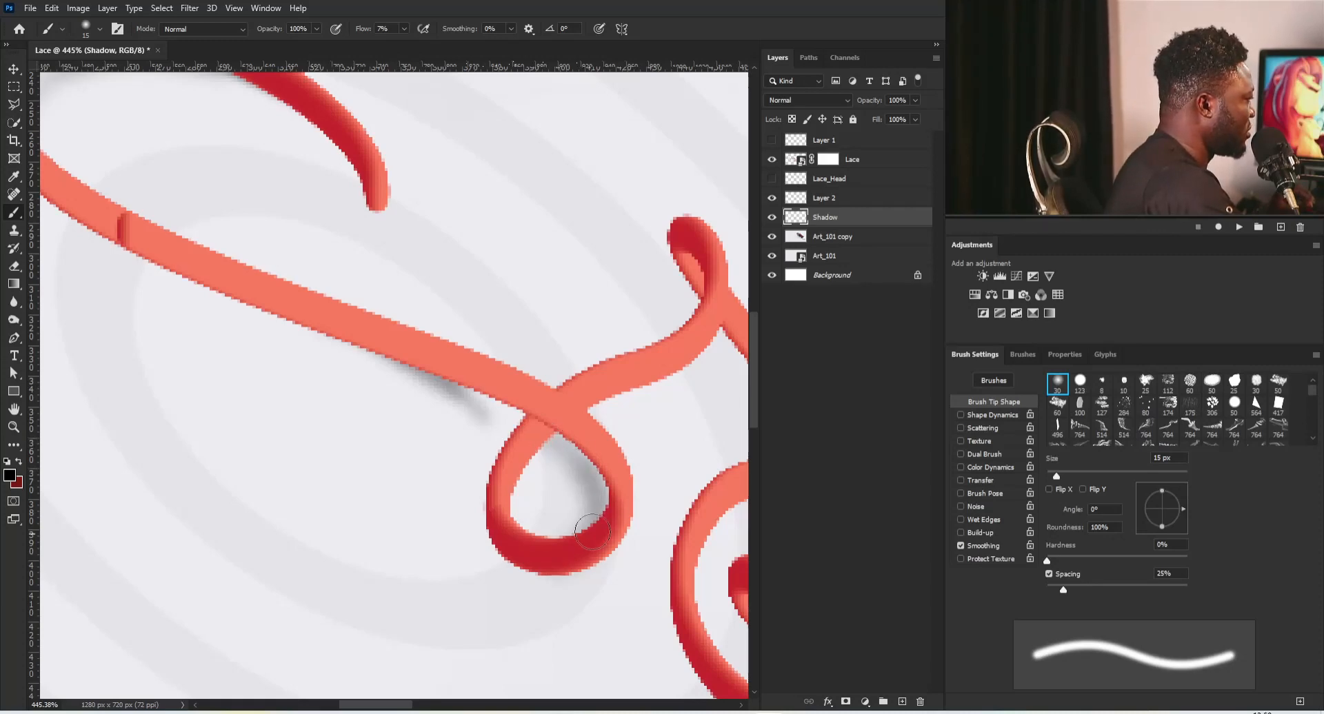
# Paint a soft shadow under the bottom edge of the S's small lower loop with a 10 px brush, undoing the first stroke
pyautogui.scroll(5, 632, 517)
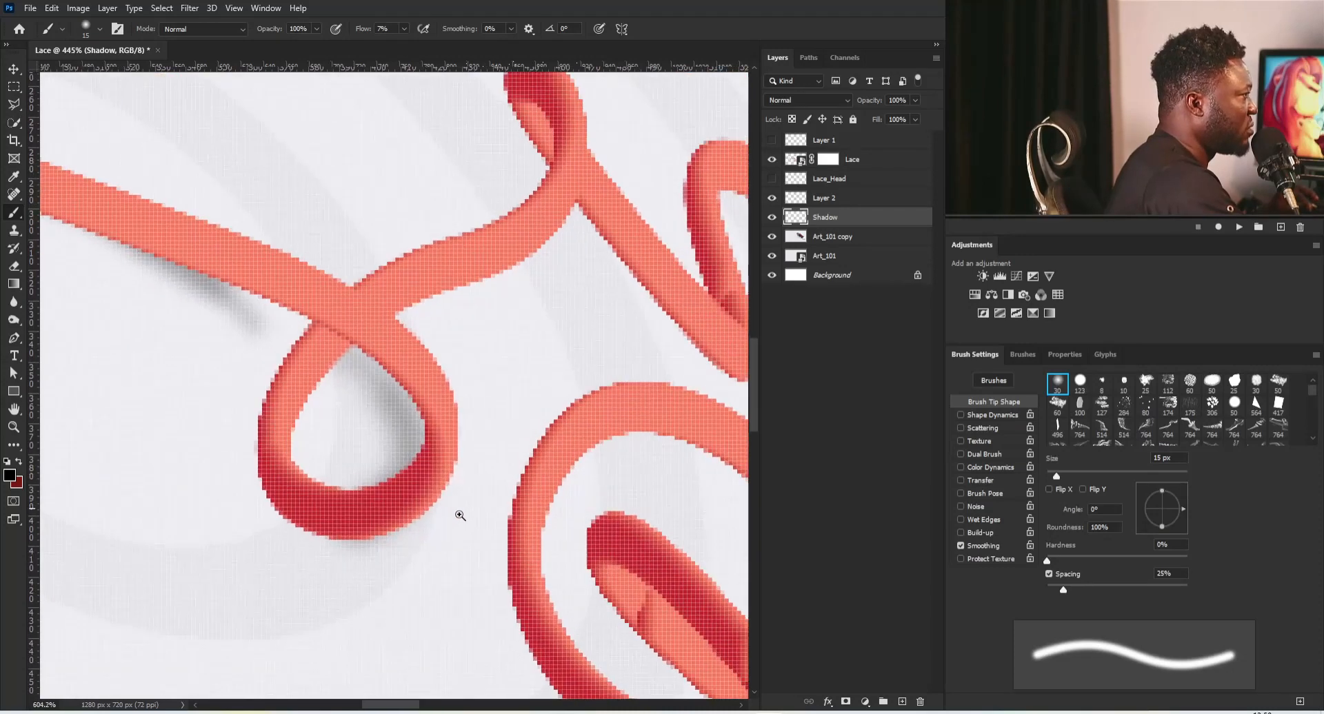
pyautogui.press('[')
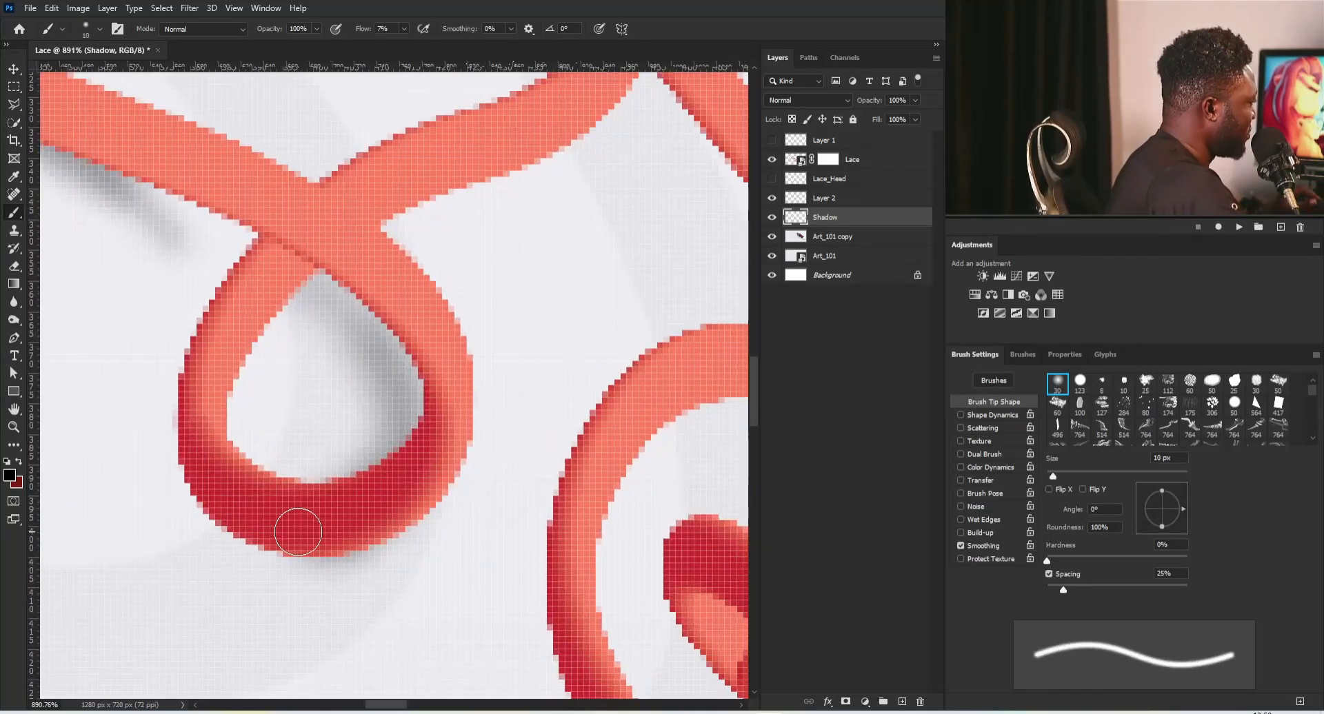
pyautogui.moveTo(298, 531); pyautogui.dragTo(491, 586)
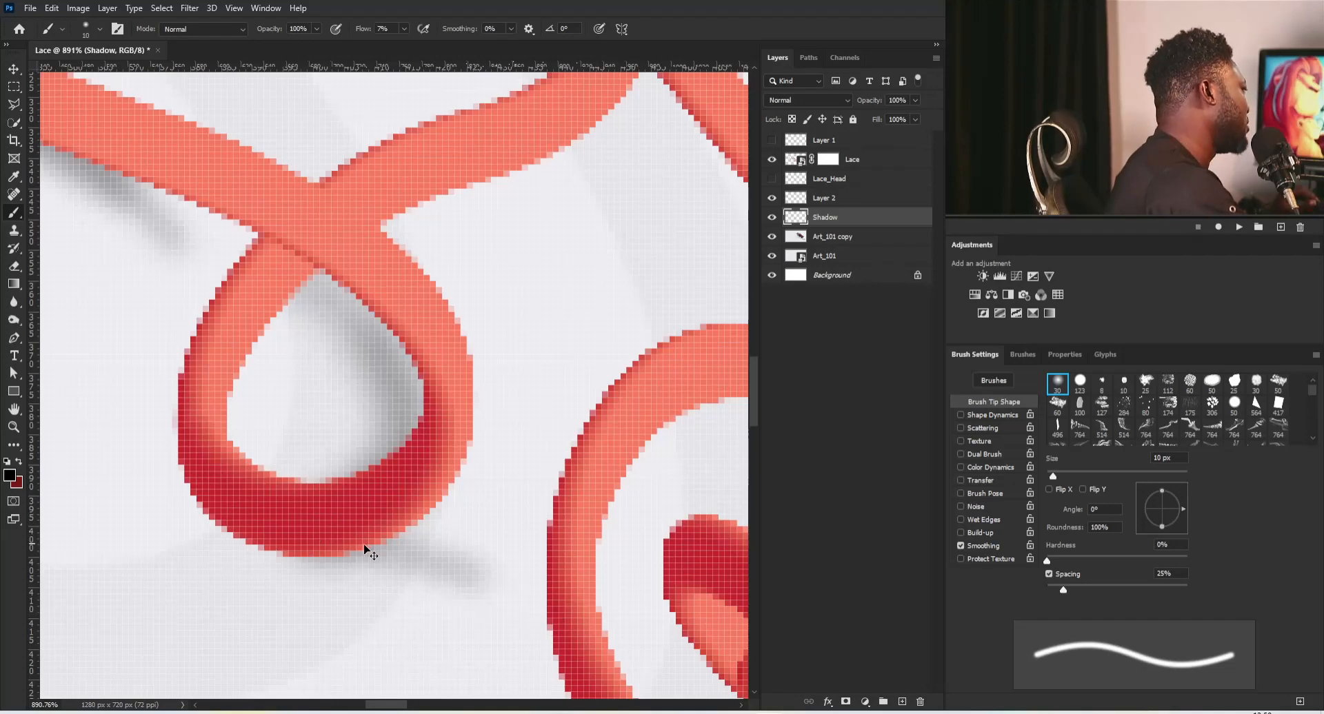
pyautogui.hotkey('ctrl', 'z')
pyautogui.moveTo(318, 540); pyautogui.dragTo(452, 555)
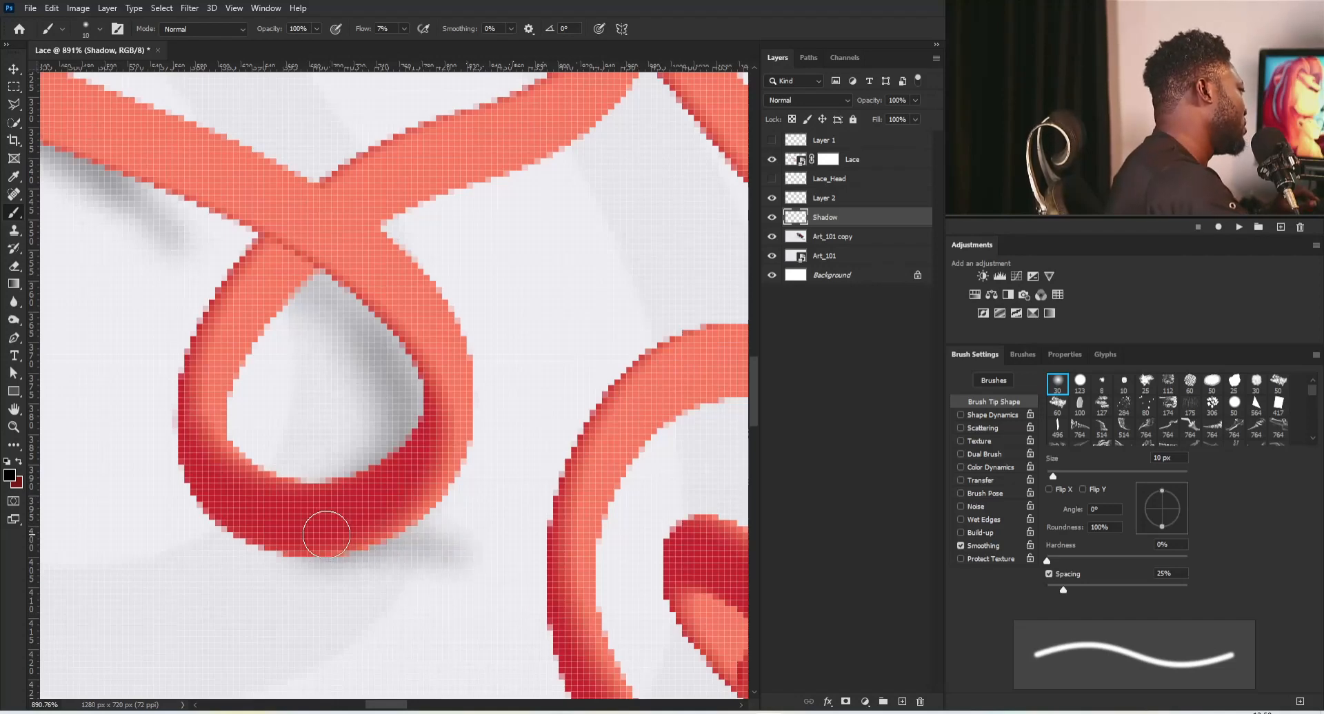
pyautogui.moveTo(326, 534); pyautogui.dragTo(455, 550)
# Lower the brush flow to 4% and paint a soft shadow beneath the junction of the S's connector and the n's first downstroke
pyautogui.moveTo(455, 413)
pyautogui.mouseDown()
pyautogui.moveTo(346, 414)
pyautogui.moveTo(544, 421)
pyautogui.mouseUp()
pyautogui.moveTo(544, 437)
pyautogui.mouseDown()
pyautogui.moveTo(431, 450)
pyautogui.moveTo(467, 435)
pyautogui.moveTo(545, 437)
pyautogui.mouseUp()
pyautogui.moveTo(434, 486); pyautogui.dragTo(424, 442)
pyautogui.moveTo(409, 326); pyautogui.dragTo(480, 379)
pyautogui.write('4')
pyautogui.press('Return')
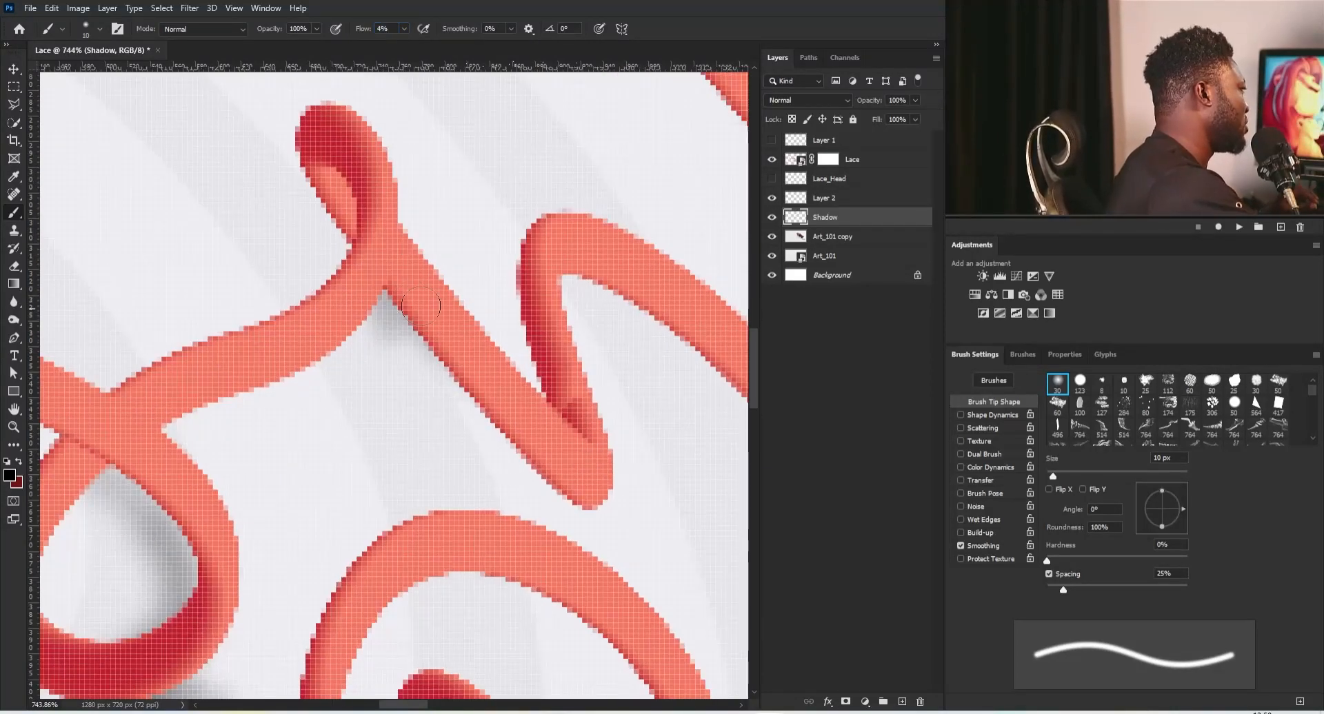
pyautogui.moveTo(421, 305)
pyautogui.mouseDown()
pyautogui.moveTo(407, 283)
pyautogui.moveTo(357, 295)
pyautogui.moveTo(388, 275)
pyautogui.mouseUp()
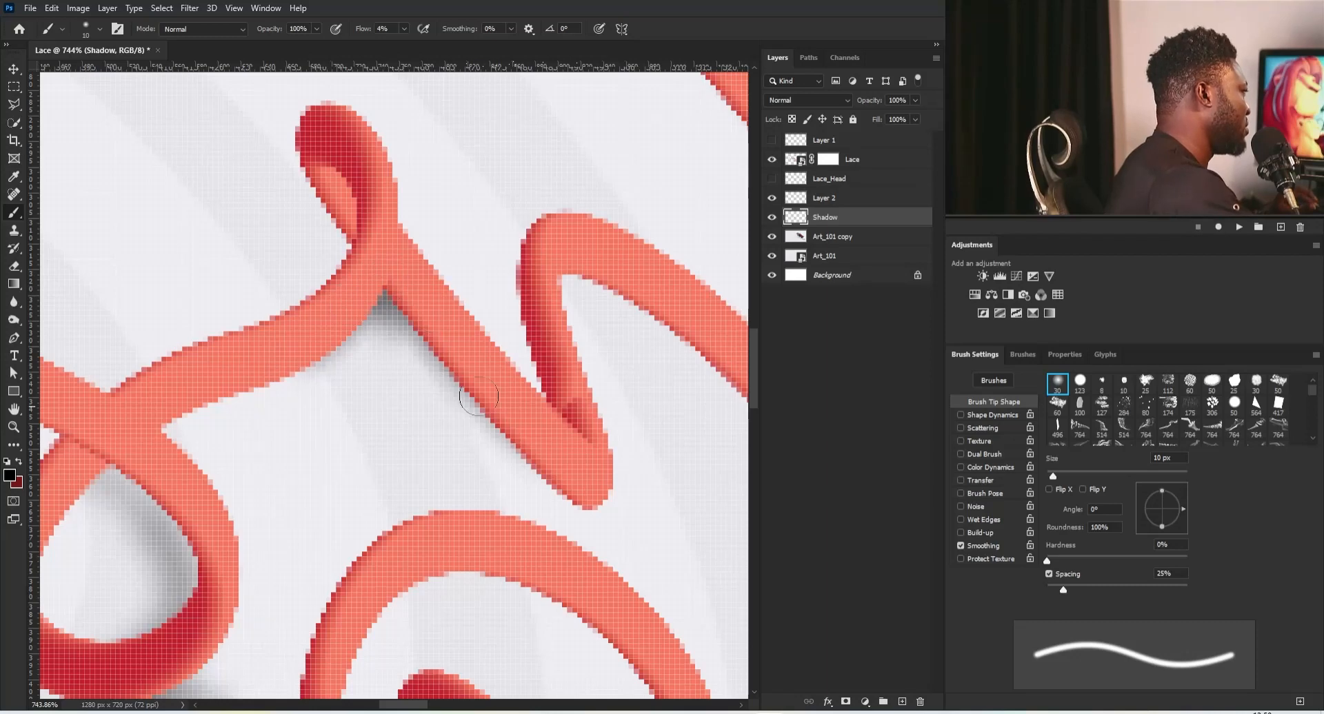
pyautogui.moveTo(609, 459); pyautogui.dragTo(503, 393)
pyautogui.moveTo(404, 359)
pyautogui.mouseDown()
pyautogui.moveTo(364, 307)
pyautogui.moveTo(355, 345)
pyautogui.moveTo(365, 345)
pyautogui.mouseUp()
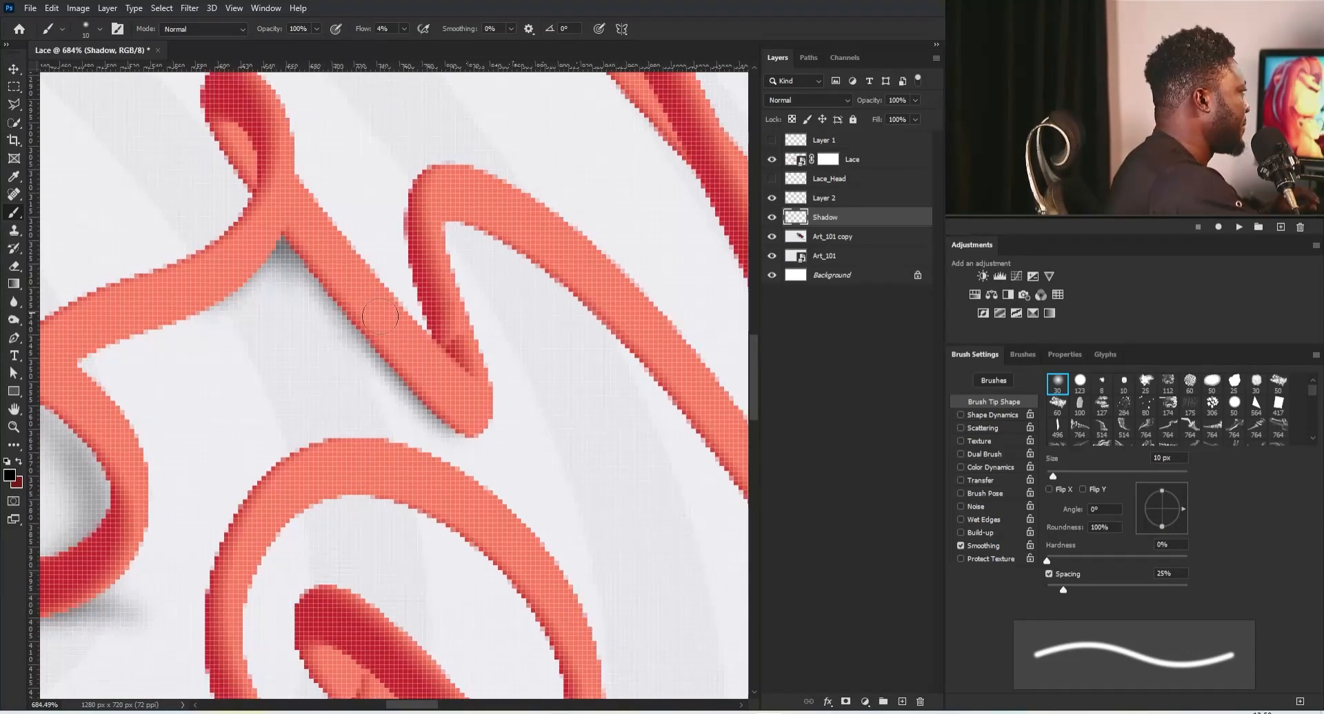
# Extend the 10 px shadow along the n's first downstroke and beside its small top loop, undoing stray strokes
pyautogui.moveTo(350, 262); pyautogui.dragTo(422, 394)
pyautogui.moveTo(355, 327); pyautogui.dragTo(378, 328)
pyautogui.moveTo(290, 289); pyautogui.dragTo(292, 351)
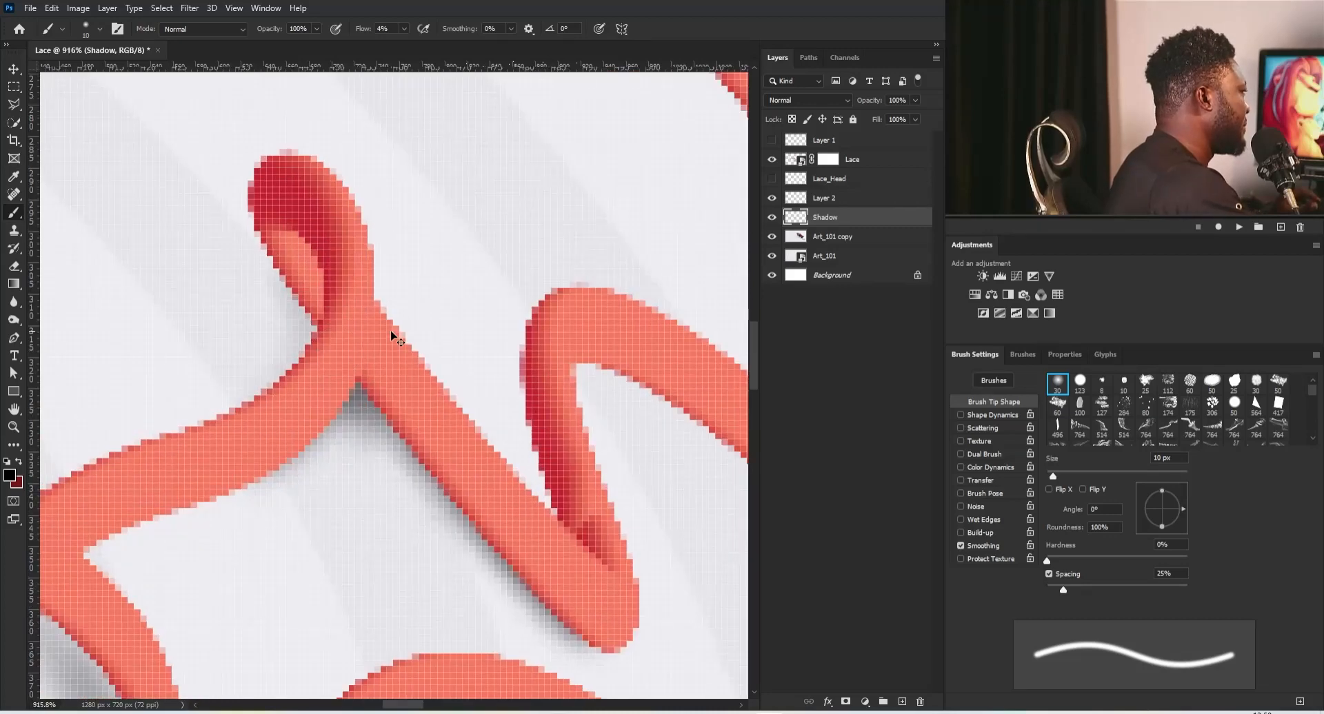
pyautogui.hotkey('ctrl', 'z')
pyautogui.moveTo(500, 263); pyautogui.dragTo(419, 226)
pyautogui.moveTo(481, 355)
pyautogui.mouseDown()
pyautogui.moveTo(384, 372)
pyautogui.moveTo(324, 293)
pyautogui.moveTo(415, 385)
pyautogui.mouseUp()
pyautogui.hotkey('ctrl', 'z')
# Paint a soft shadow beneath the n's long second downstroke with the 10 px brush, undoing one stroke
pyautogui.moveTo(326, 299)
pyautogui.mouseDown()
pyautogui.moveTo(362, 332)
pyautogui.moveTo(324, 258)
pyautogui.moveTo(459, 443)
pyautogui.moveTo(317, 249)
pyautogui.moveTo(534, 532)
pyautogui.mouseUp()
pyautogui.moveTo(584, 573); pyautogui.dragTo(473, 420)
pyautogui.moveTo(400, 345); pyautogui.dragTo(497, 462)
pyautogui.hotkey('ctrl', 'z')
pyautogui.moveTo(400, 376)
pyautogui.mouseDown()
pyautogui.moveTo(557, 514)
pyautogui.moveTo(438, 393)
pyautogui.moveTo(517, 493)
pyautogui.moveTo(302, 212)
pyautogui.moveTo(431, 386)
pyautogui.mouseUp()
pyautogui.moveTo(482, 408)
pyautogui.mouseDown()
pyautogui.moveTo(513, 488)
pyautogui.moveTo(349, 354)
pyautogui.mouseUp()
pyautogui.moveTo(218, 242); pyautogui.dragTo(296, 329)
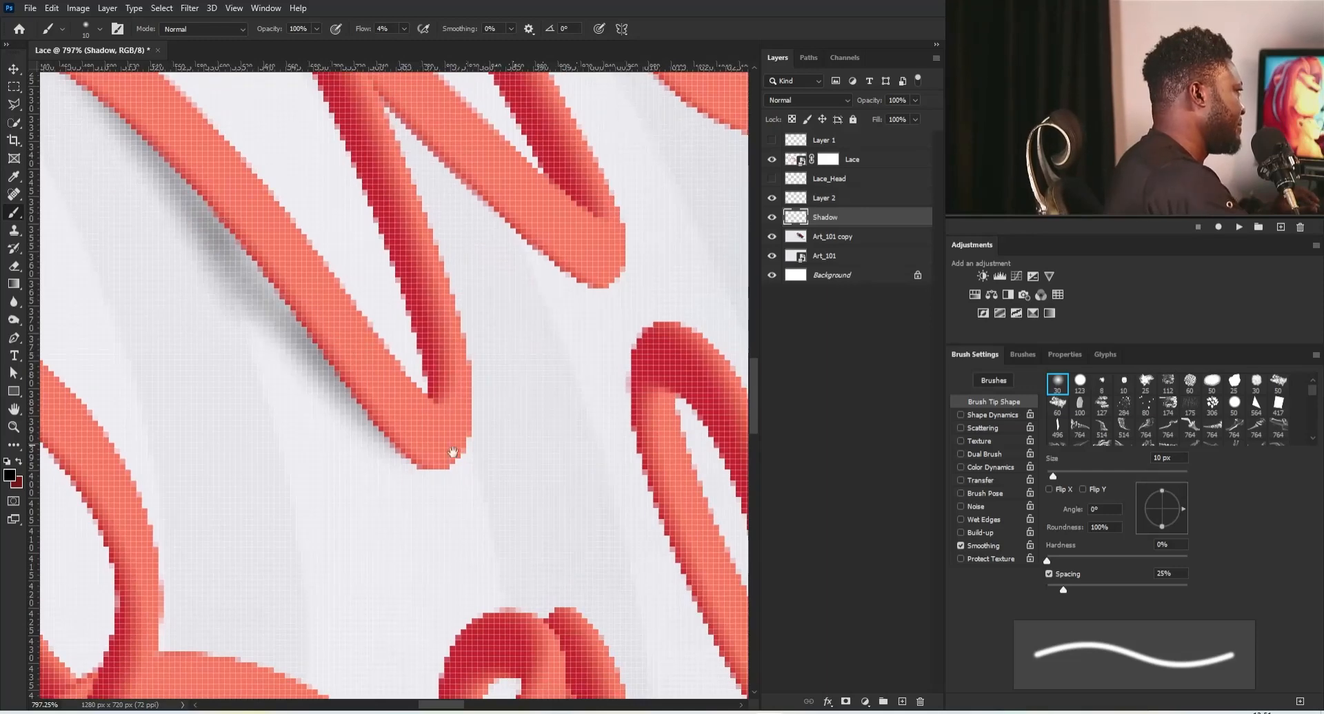
# Paint a soft shadow along the lower-left edge of the tall k stroke, around its crossing
pyautogui.moveTo(437, 372)
pyautogui.mouseDown()
pyautogui.moveTo(446, 418)
pyautogui.moveTo(578, 628)
pyautogui.mouseUp()
pyautogui.moveTo(331, 176)
pyautogui.mouseDown()
pyautogui.moveTo(396, 266)
pyautogui.moveTo(405, 316)
pyautogui.moveTo(473, 379)
pyautogui.moveTo(300, 133)
pyautogui.mouseUp()
pyautogui.moveTo(520, 439)
pyautogui.mouseDown()
pyautogui.moveTo(421, 239)
pyautogui.moveTo(514, 479)
pyautogui.moveTo(569, 561)
pyautogui.moveTo(541, 439)
pyautogui.mouseUp()
pyautogui.moveTo(573, 566); pyautogui.dragTo(461, 317)
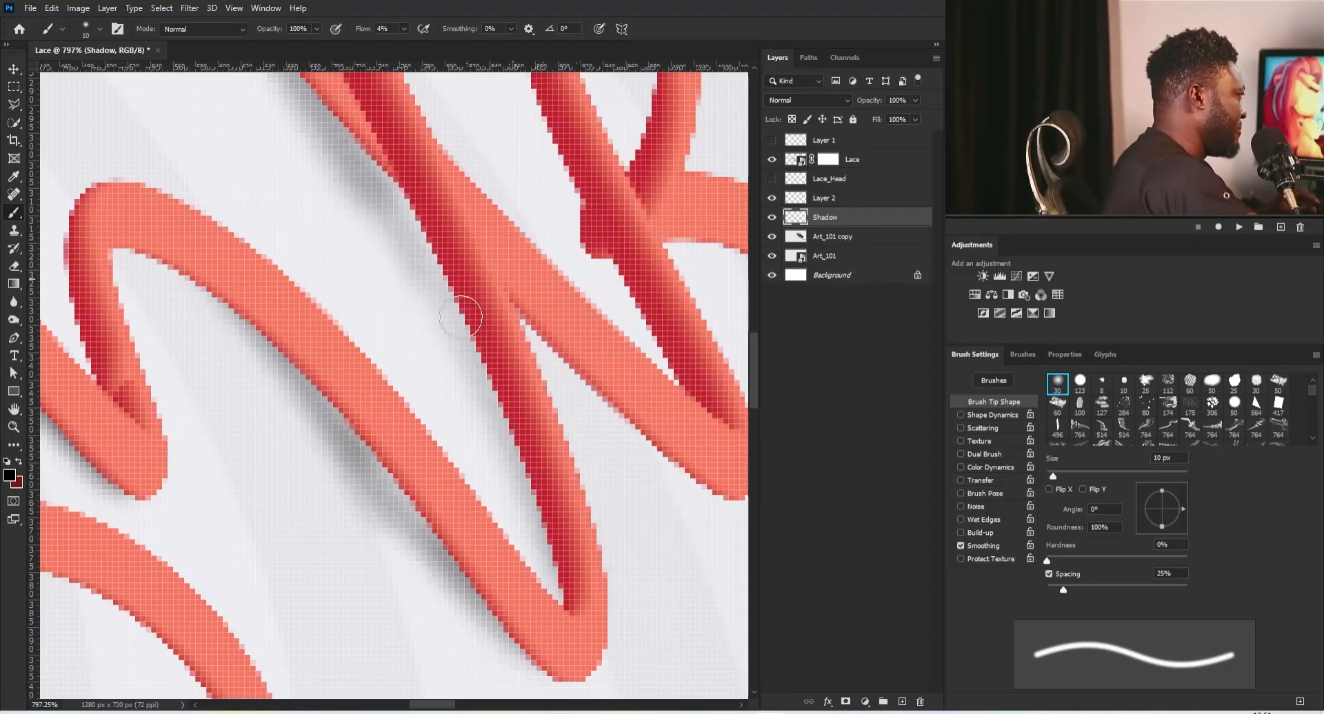
# Paint a narrow shadow along the k's dark upstroke, down into the gap beside the n, with an 8 px brush
pyautogui.press('[')
pyautogui.press('[')
pyautogui.moveTo(498, 405)
pyautogui.mouseDown()
pyautogui.moveTo(575, 580)
pyautogui.moveTo(408, 237)
pyautogui.moveTo(555, 549)
pyautogui.mouseUp()
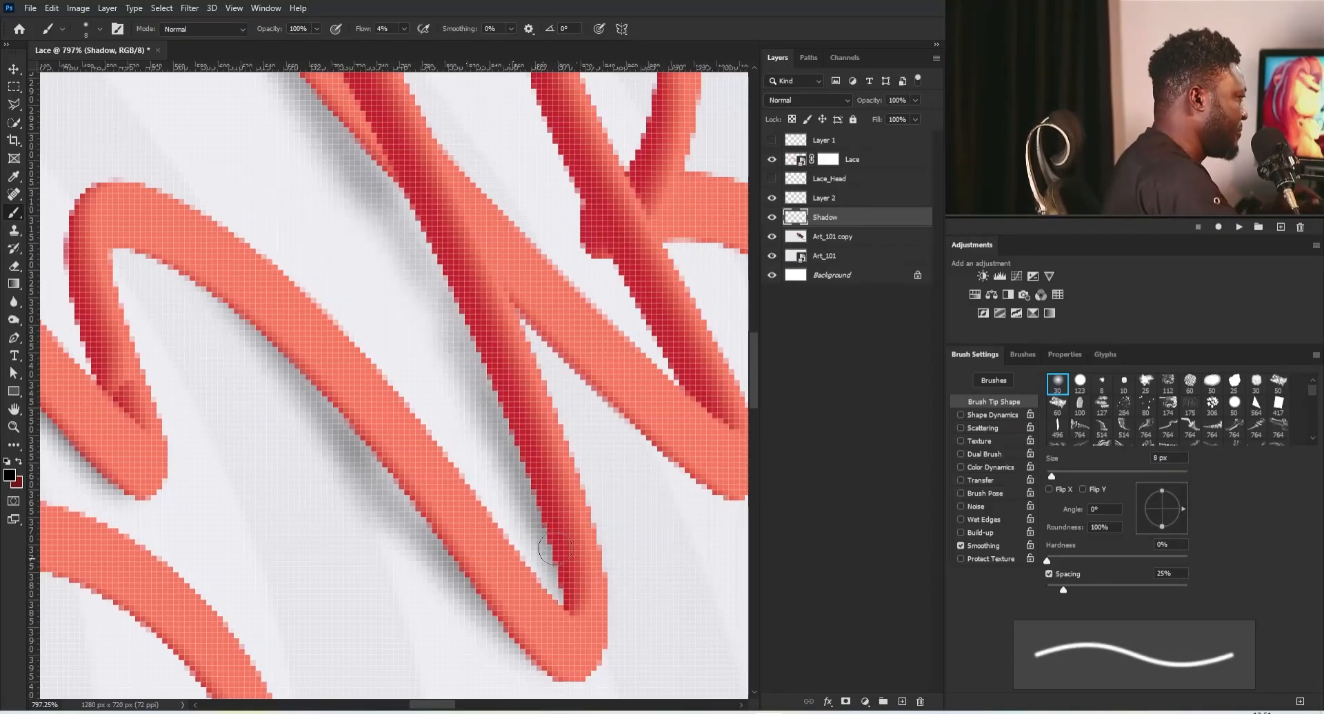
pyautogui.moveTo(538, 459); pyautogui.dragTo(483, 359)
pyautogui.scroll(-8, 482, 351)
pyautogui.scroll(6, 476, 344)
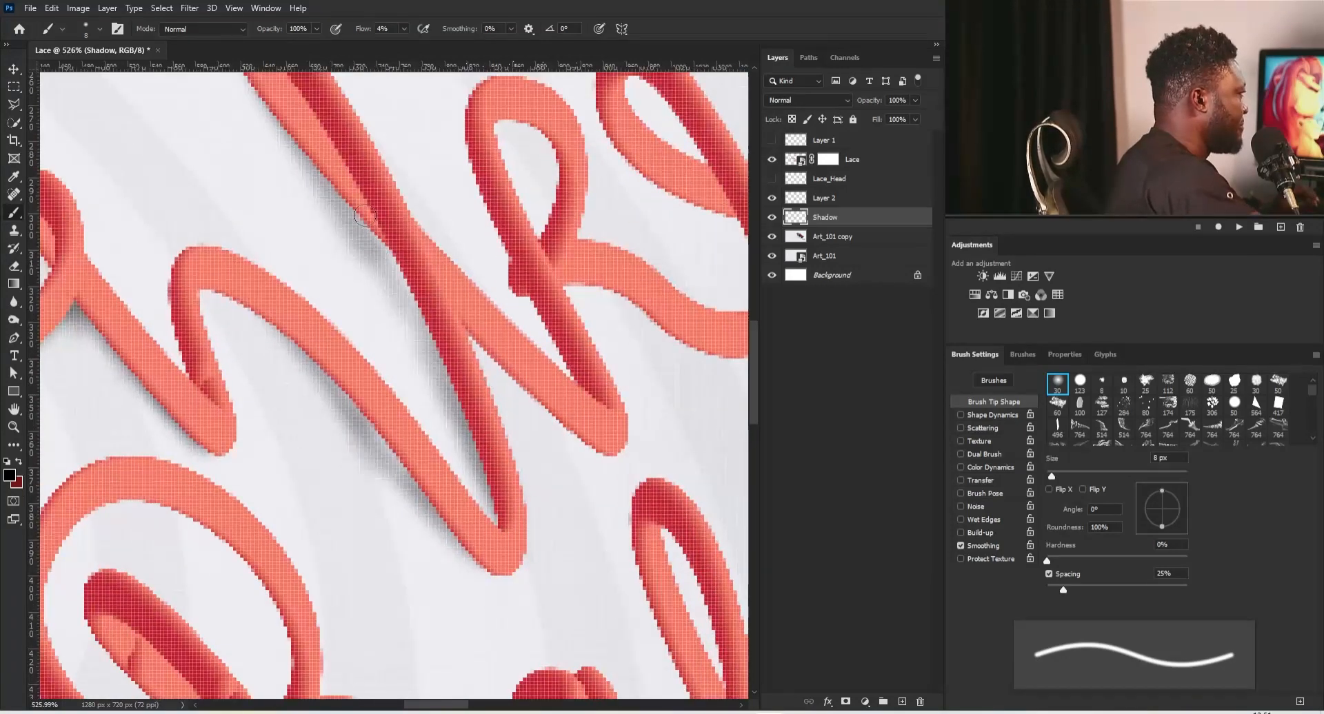
pyautogui.moveTo(386, 241); pyautogui.dragTo(452, 393)
# Paint a soft 8 px shadow beneath the k's lower diagonal stroke, between the crossing and its bottom turn
pyautogui.scroll(4, 463, 312)
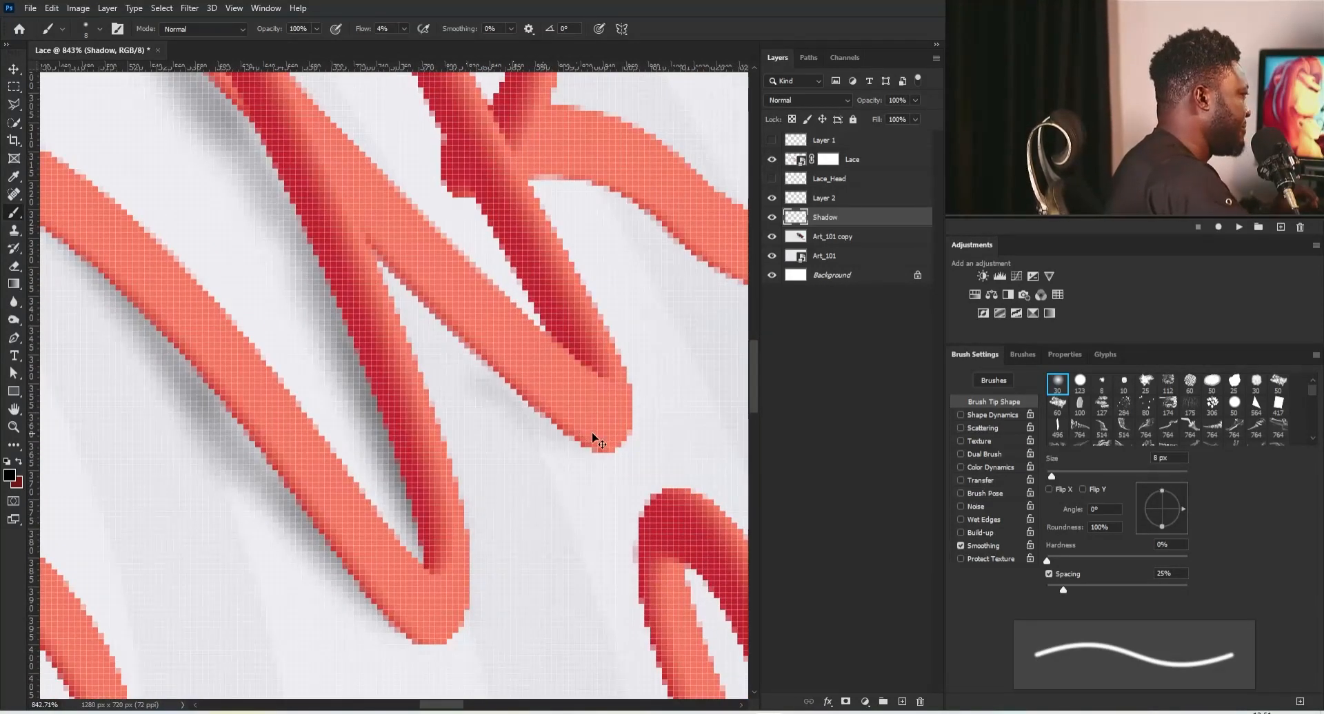
pyautogui.moveTo(608, 428)
pyautogui.mouseDown()
pyautogui.moveTo(490, 402)
pyautogui.moveTo(607, 436)
pyautogui.moveTo(540, 418)
pyautogui.moveTo(605, 438)
pyautogui.moveTo(590, 446)
pyautogui.moveTo(593, 427)
pyautogui.moveTo(457, 353)
pyautogui.moveTo(560, 427)
pyautogui.mouseUp()
pyautogui.moveTo(544, 156); pyautogui.dragTo(422, 213)
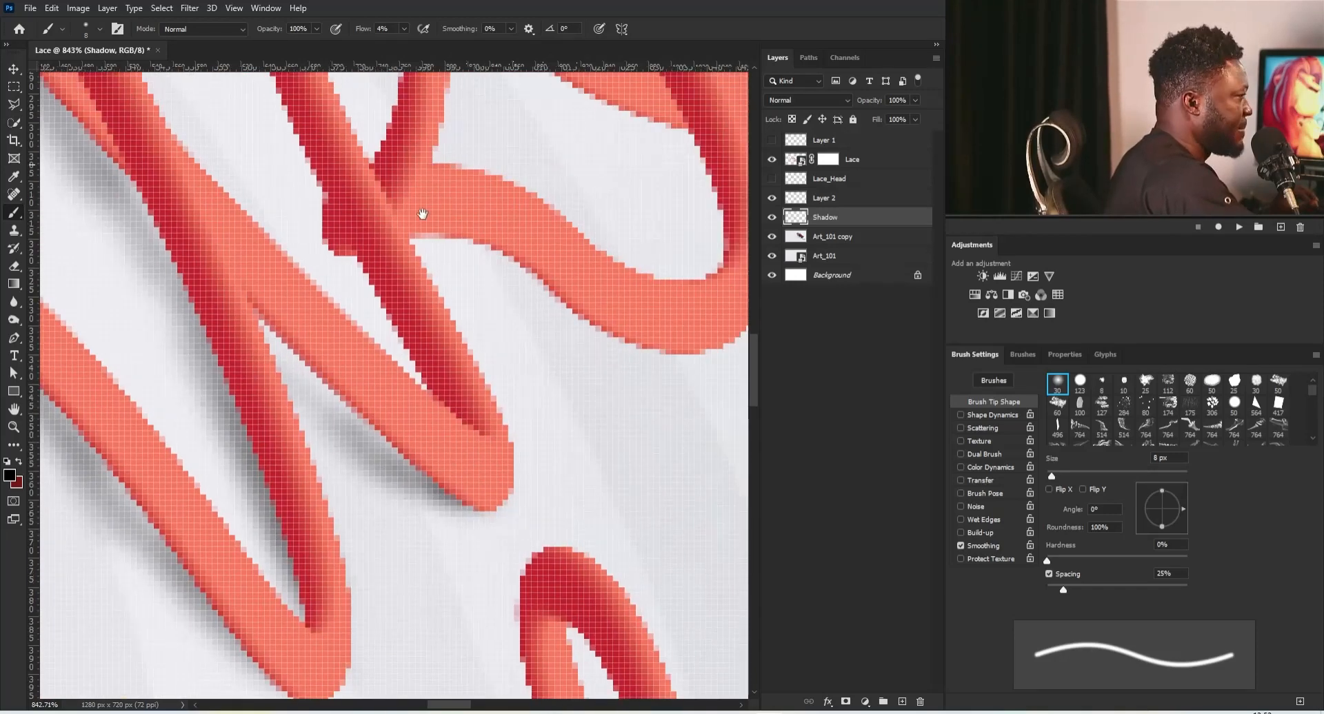
# Shade the inside of the k's small upper loop, then deepen the shadow under its lower diagonal stroke with an 8 px brush
pyautogui.moveTo(448, 345)
pyautogui.mouseDown()
pyautogui.moveTo(476, 408)
pyautogui.moveTo(382, 266)
pyautogui.moveTo(424, 270)
pyautogui.moveTo(441, 324)
pyautogui.moveTo(404, 266)
pyautogui.moveTo(465, 359)
pyautogui.moveTo(451, 368)
pyautogui.mouseUp()
pyautogui.press('[')
pyautogui.press('[')
pyautogui.press('[')
pyautogui.press('[')
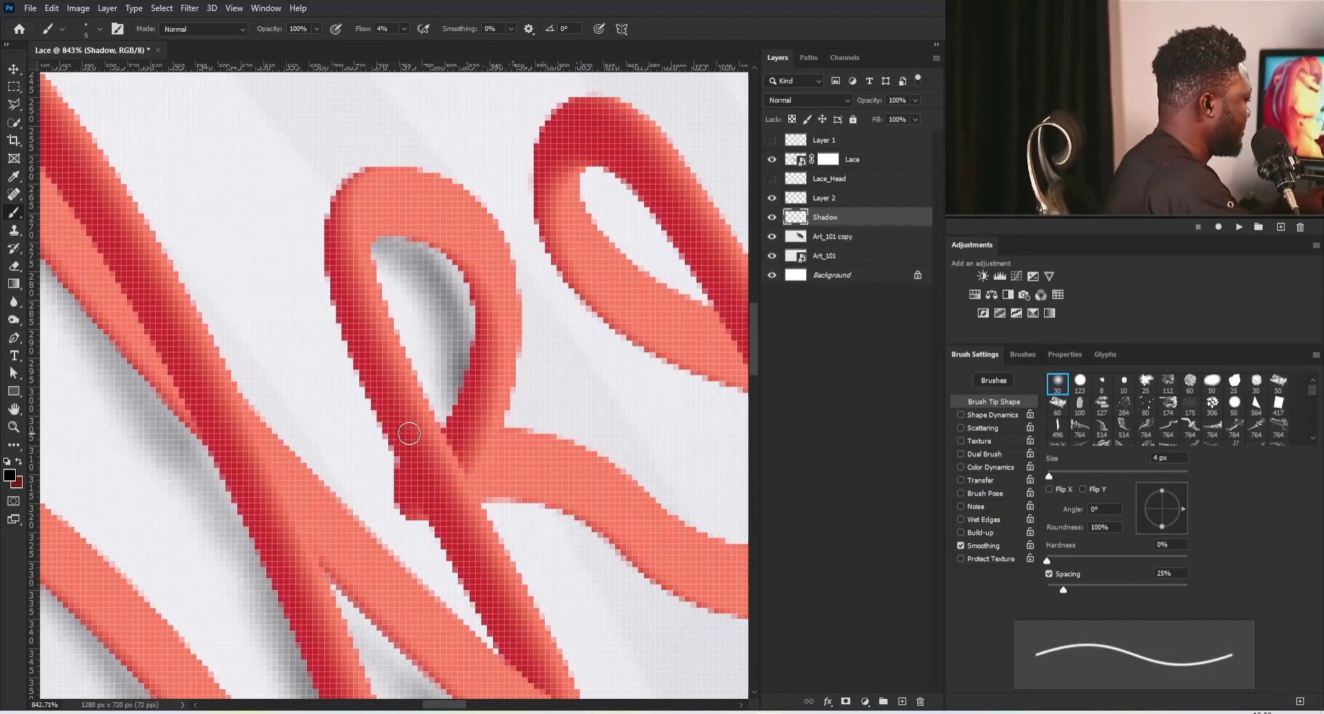
pyautogui.press(']')
pyautogui.press(']')
pyautogui.press(']')
pyautogui.moveTo(463, 571)
pyautogui.mouseDown()
pyautogui.moveTo(390, 411)
pyautogui.moveTo(469, 507)
pyautogui.moveTo(430, 517)
pyautogui.mouseUp()
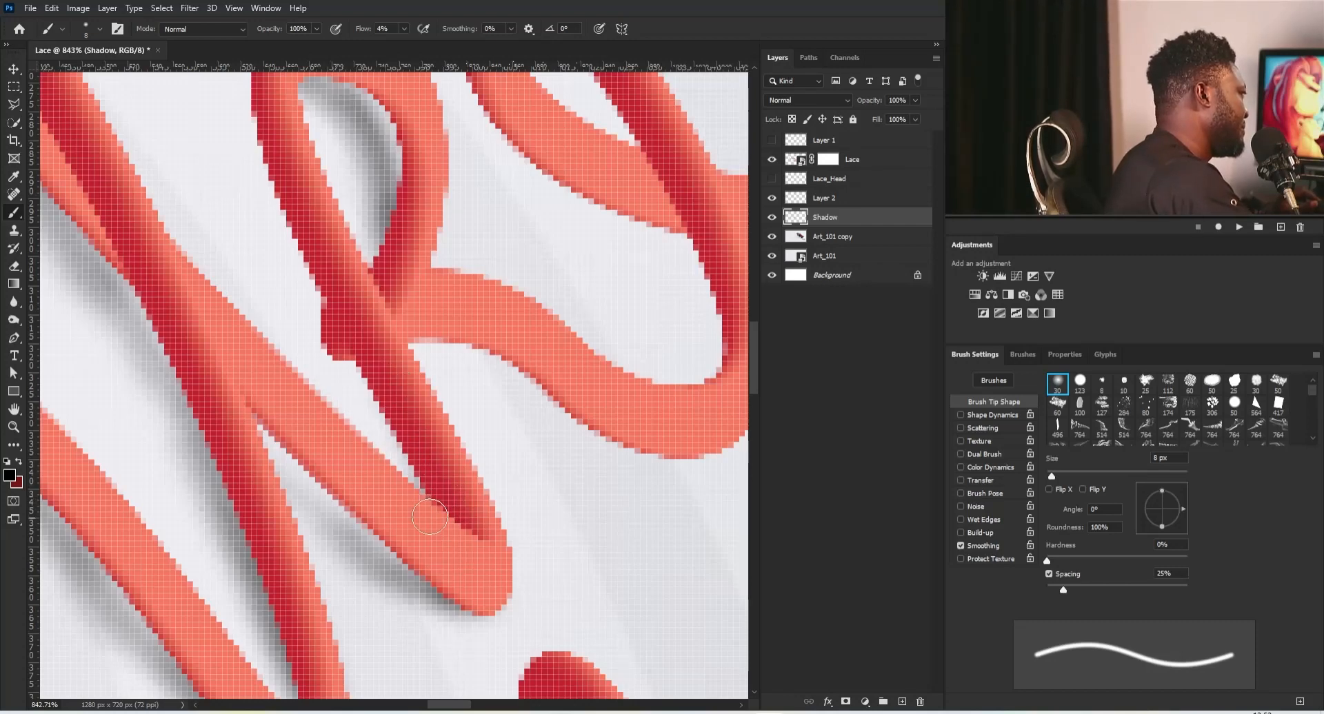
# Paint a soft shadow beneath the curved lace connecting the k's small loop to the last letter, using a brush up to 9 px
pyautogui.moveTo(528, 394); pyautogui.dragTo(416, 438)
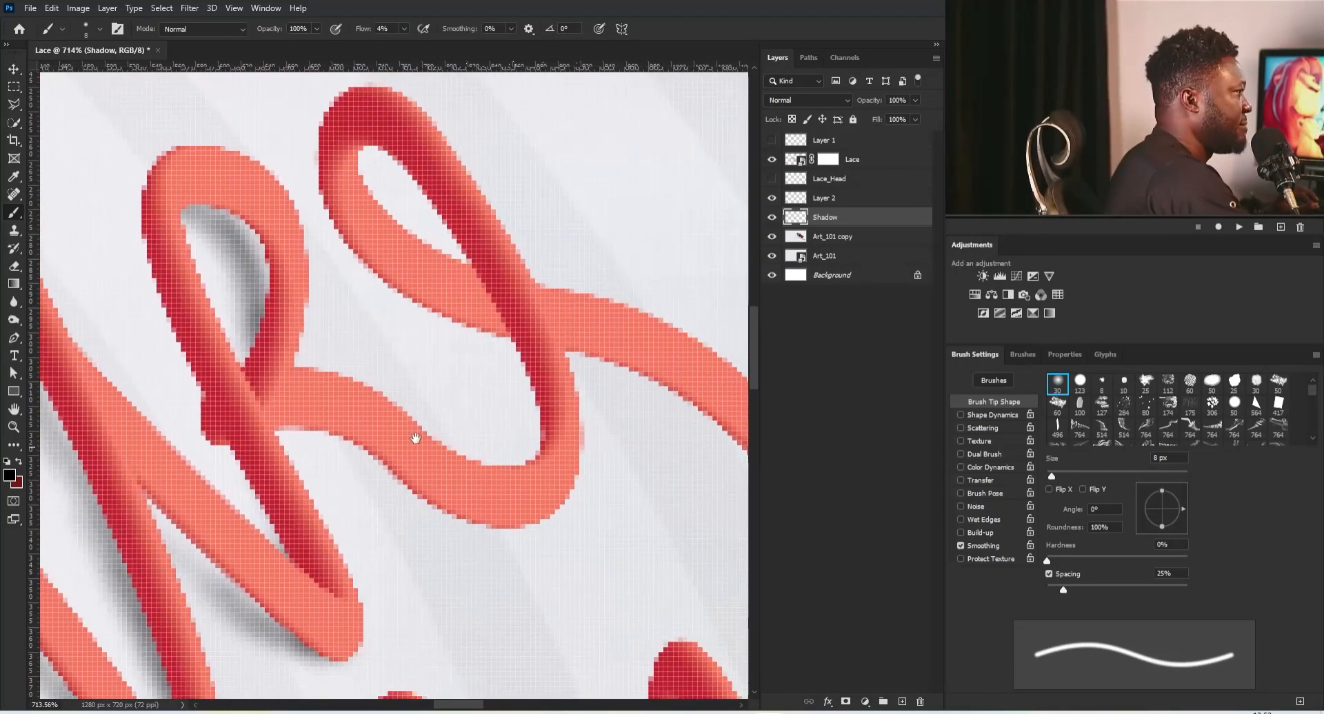
pyautogui.moveTo(484, 515)
pyautogui.mouseDown()
pyautogui.moveTo(350, 463)
pyautogui.moveTo(483, 516)
pyautogui.mouseUp()
pyautogui.press(']')
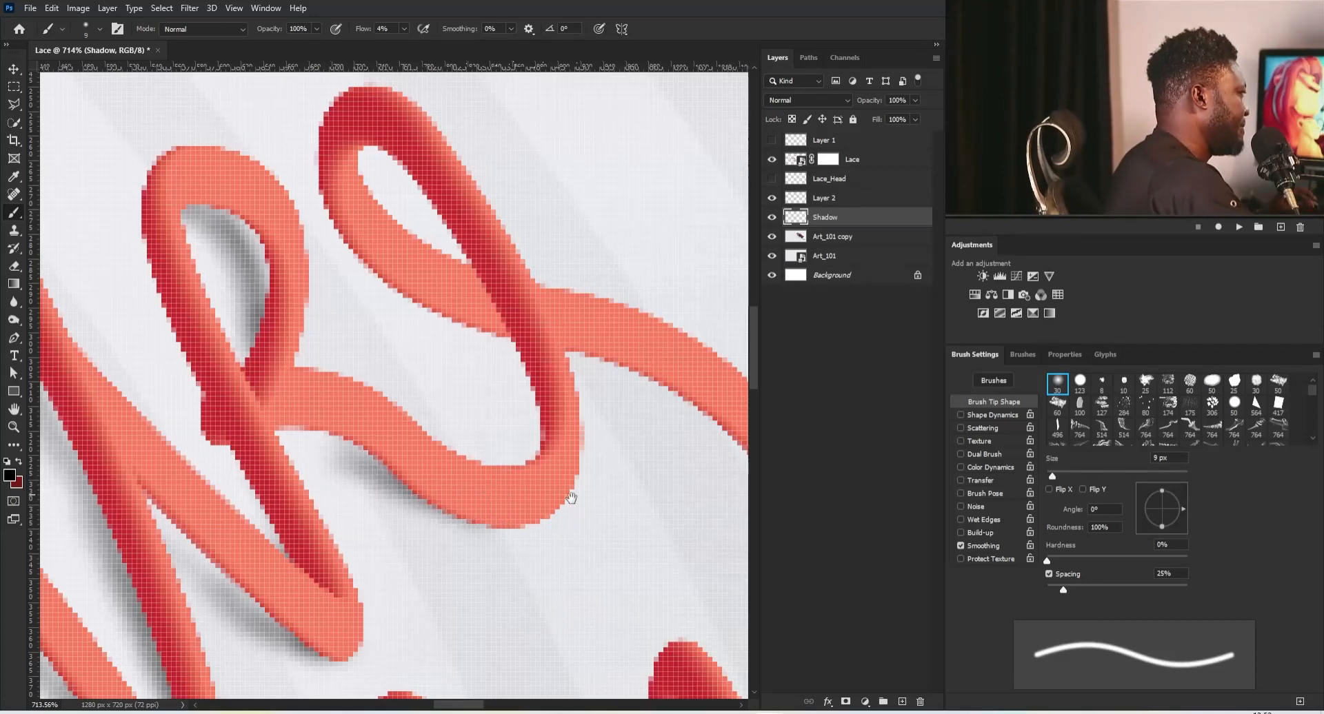
pyautogui.moveTo(559, 489)
pyautogui.mouseDown()
pyautogui.moveTo(483, 497)
pyautogui.moveTo(391, 471)
pyautogui.mouseUp()
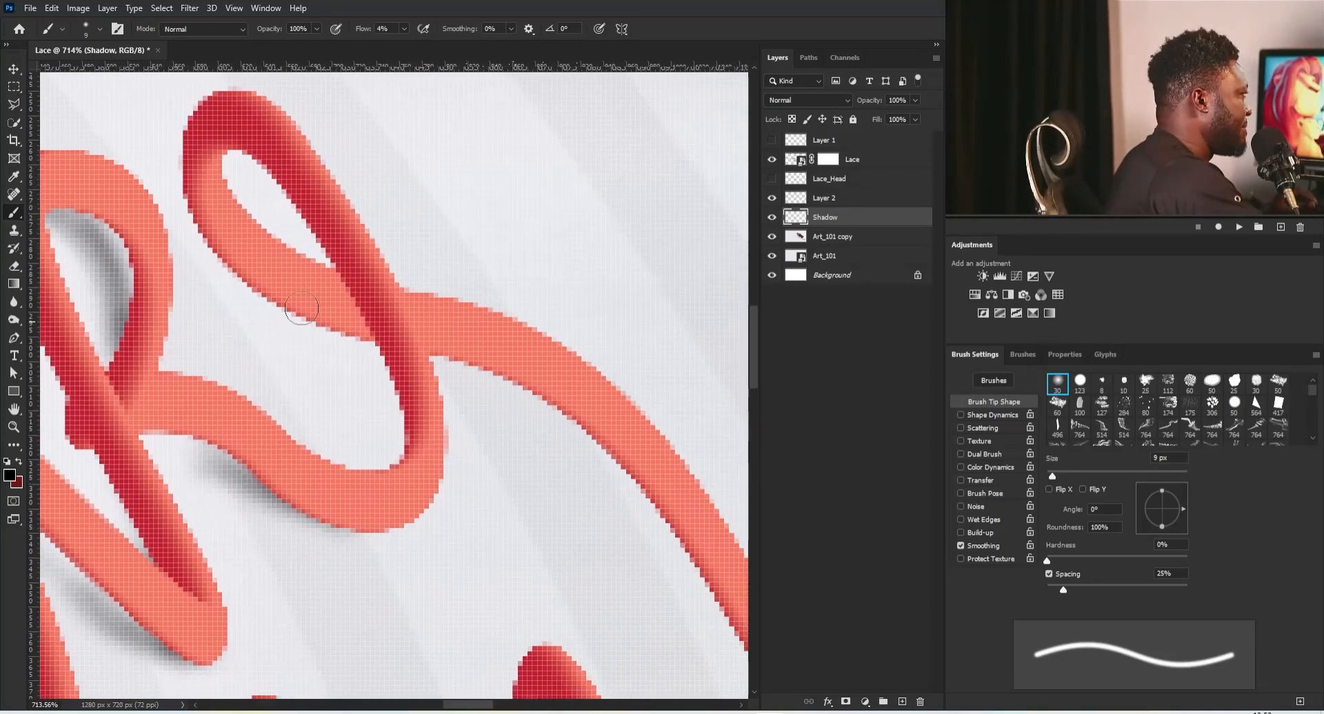
# Paint soft shadows below the last letter's loop and under the start of its lace tail, enlarging the brush to 15 px
pyautogui.moveTo(279, 296)
pyautogui.mouseDown()
pyautogui.moveTo(395, 445)
pyautogui.moveTo(357, 454)
pyautogui.moveTo(376, 471)
pyautogui.moveTo(362, 428)
pyautogui.mouseUp()
pyautogui.press(']')
pyautogui.press(']')
pyautogui.moveTo(528, 406)
pyautogui.mouseDown()
pyautogui.moveTo(456, 424)
pyautogui.moveTo(481, 425)
pyautogui.mouseUp()
pyautogui.moveTo(259, 298); pyautogui.dragTo(385, 419)
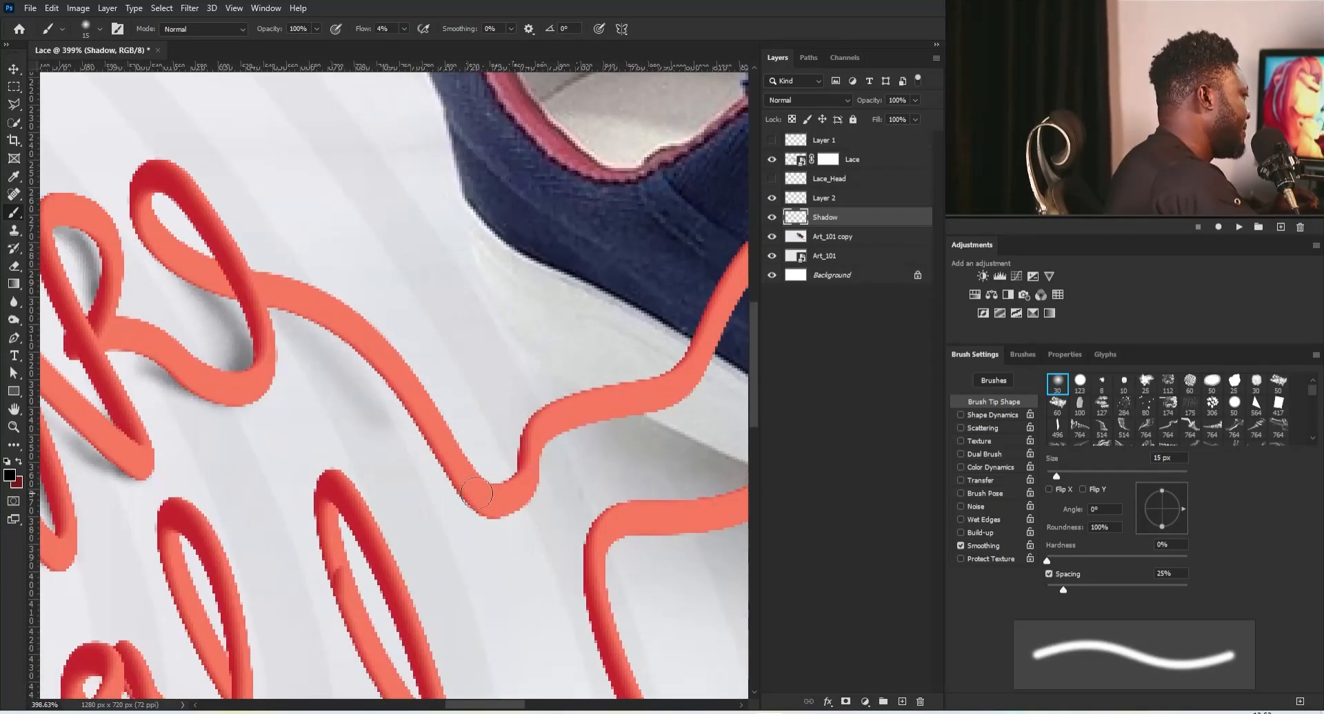
# Paint a soft shadow beneath the lace tail down to its lowest bend with a 10 px brush, undoing the unwanted strokes
pyautogui.press('[')
pyautogui.moveTo(477, 506)
pyautogui.mouseDown()
pyautogui.moveTo(376, 410)
pyautogui.moveTo(489, 514)
pyautogui.mouseUp()
pyautogui.hotkey('ctrl', 'z')
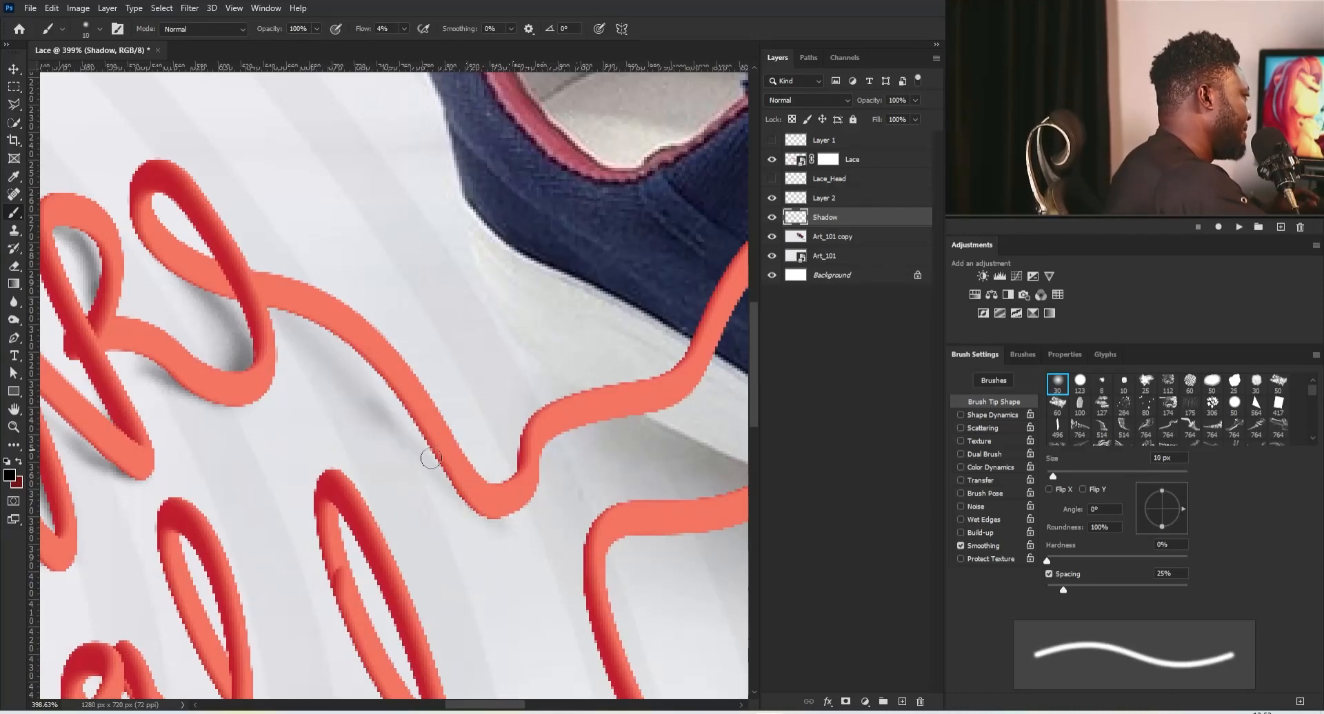
pyautogui.hotkey('ctrl', 'z')
pyautogui.moveTo(426, 458); pyautogui.dragTo(494, 512)
pyautogui.moveTo(412, 434); pyautogui.dragTo(486, 521)
pyautogui.moveTo(420, 456); pyautogui.dragTo(466, 493)
pyautogui.hotkey('ctrl', 'z')
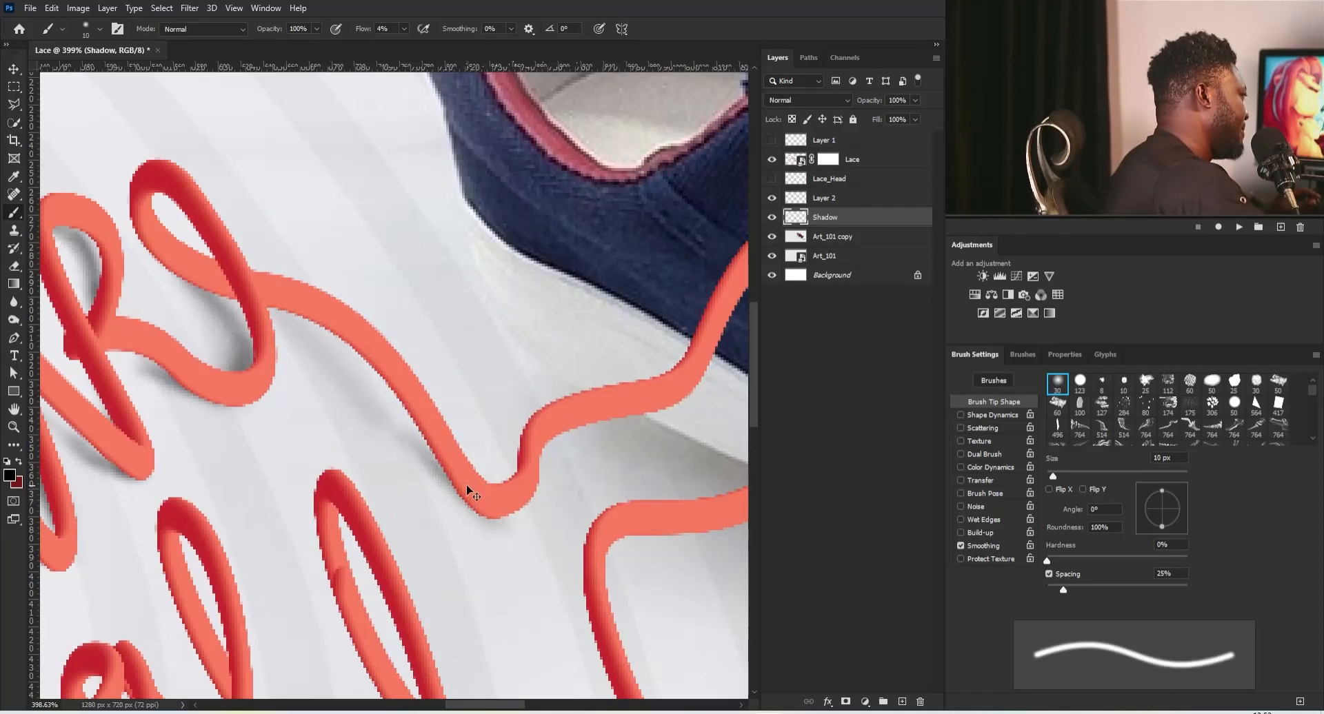
pyautogui.moveTo(422, 447); pyautogui.dragTo(444, 480)
pyautogui.moveTo(279, 316)
pyautogui.mouseDown()
pyautogui.moveTo(386, 391)
pyautogui.moveTo(359, 389)
pyautogui.moveTo(309, 326)
pyautogui.mouseUp()
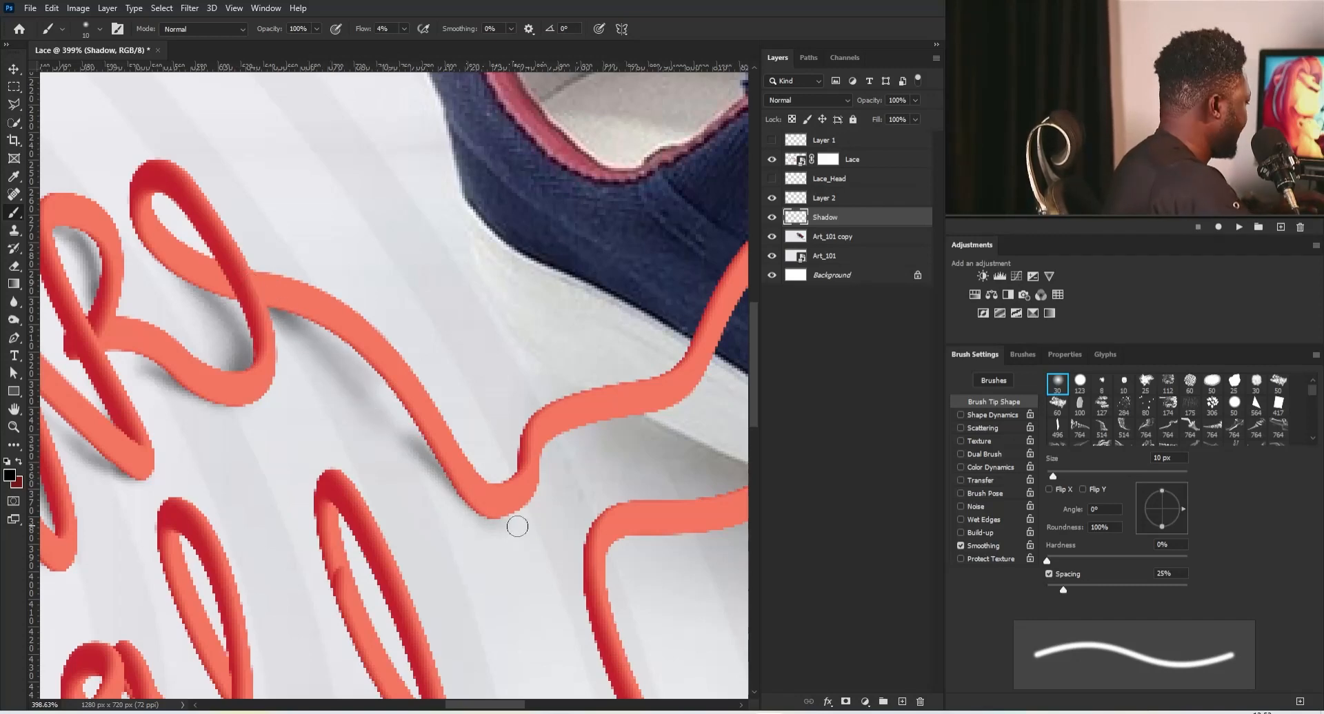
# Refine the shadow close under the top word's lace tail with a 7 px brush
pyautogui.press('e')
pyautogui.press('b')
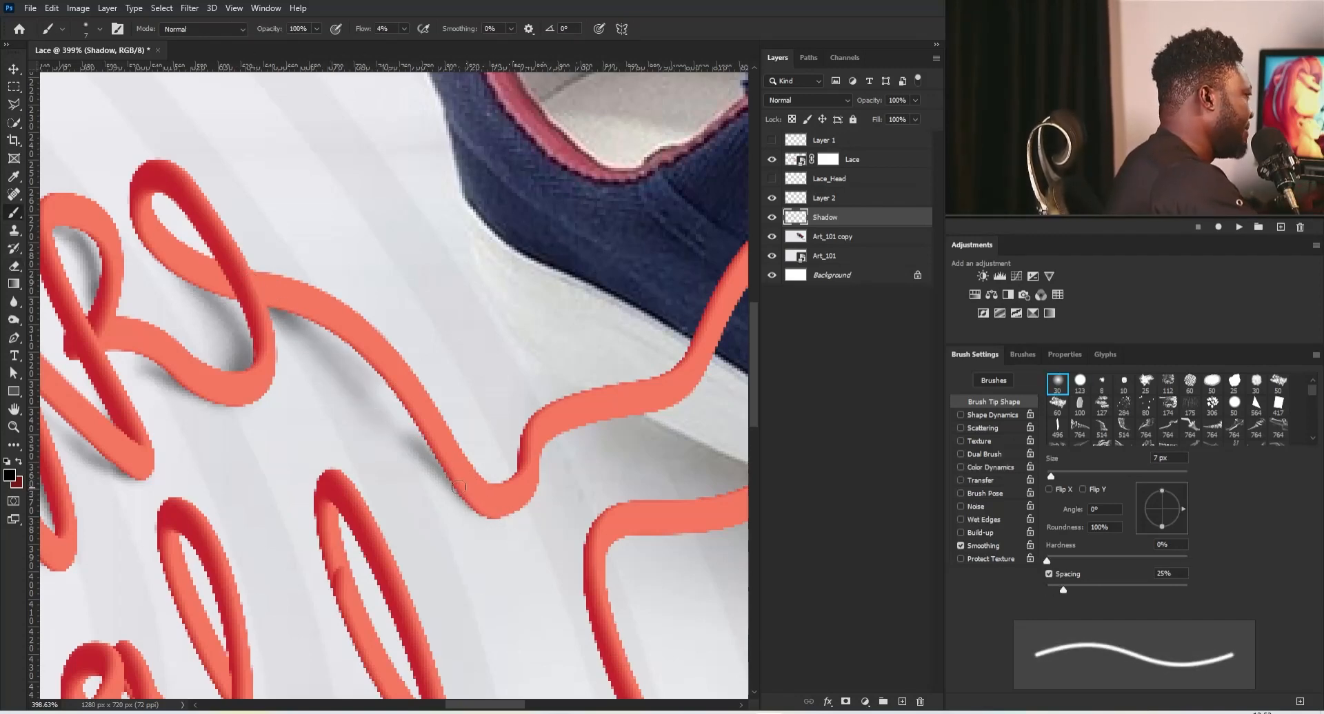
pyautogui.moveTo(337, 362); pyautogui.dragTo(393, 429)
# Paint a soft shadow beneath the lace bend that rises onto the shoe sole, starting at 7 px and widening the brush
pyautogui.scroll(-3, 591, 337)
pyautogui.scroll(3, 470, 452)
pyautogui.moveTo(602, 349)
pyautogui.mouseDown()
pyautogui.moveTo(477, 420)
pyautogui.moveTo(455, 456)
pyautogui.mouseUp()
pyautogui.scroll(-1, 469, 450)
pyautogui.scroll(3, 547, 463)
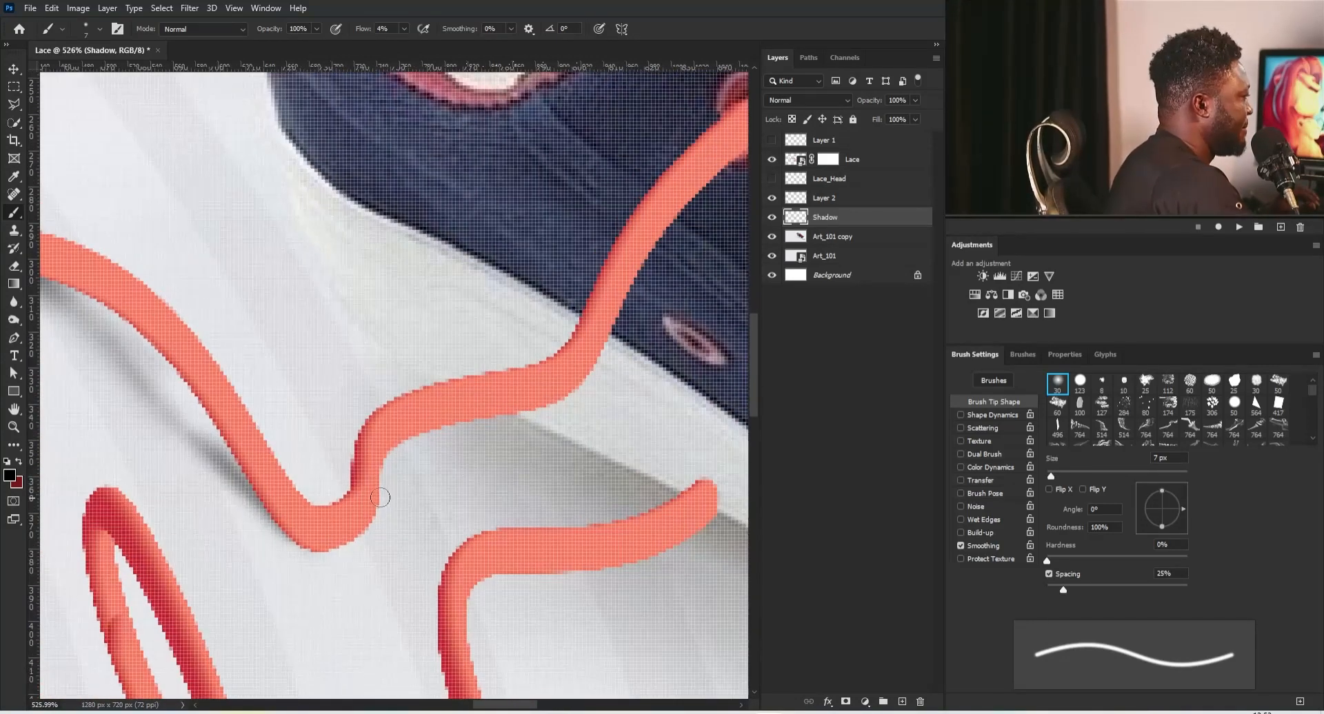
pyautogui.moveTo(376, 511)
pyautogui.mouseDown()
pyautogui.moveTo(470, 447)
pyautogui.moveTo(375, 499)
pyautogui.moveTo(540, 433)
pyautogui.moveTo(407, 475)
pyautogui.mouseUp()
pyautogui.press(']')
pyautogui.press(']')
pyautogui.press(']')
pyautogui.press(']')
pyautogui.press(']')
pyautogui.moveTo(539, 334)
pyautogui.mouseDown()
pyautogui.moveTo(432, 415)
pyautogui.moveTo(494, 381)
pyautogui.moveTo(468, 386)
pyautogui.mouseUp()
pyautogui.moveTo(383, 351)
pyautogui.mouseDown()
pyautogui.moveTo(429, 387)
pyautogui.moveTo(421, 371)
pyautogui.moveTo(437, 375)
pyautogui.moveTo(482, 423)
pyautogui.moveTo(470, 439)
pyautogui.mouseUp()
pyautogui.press('[')
pyautogui.press('[')
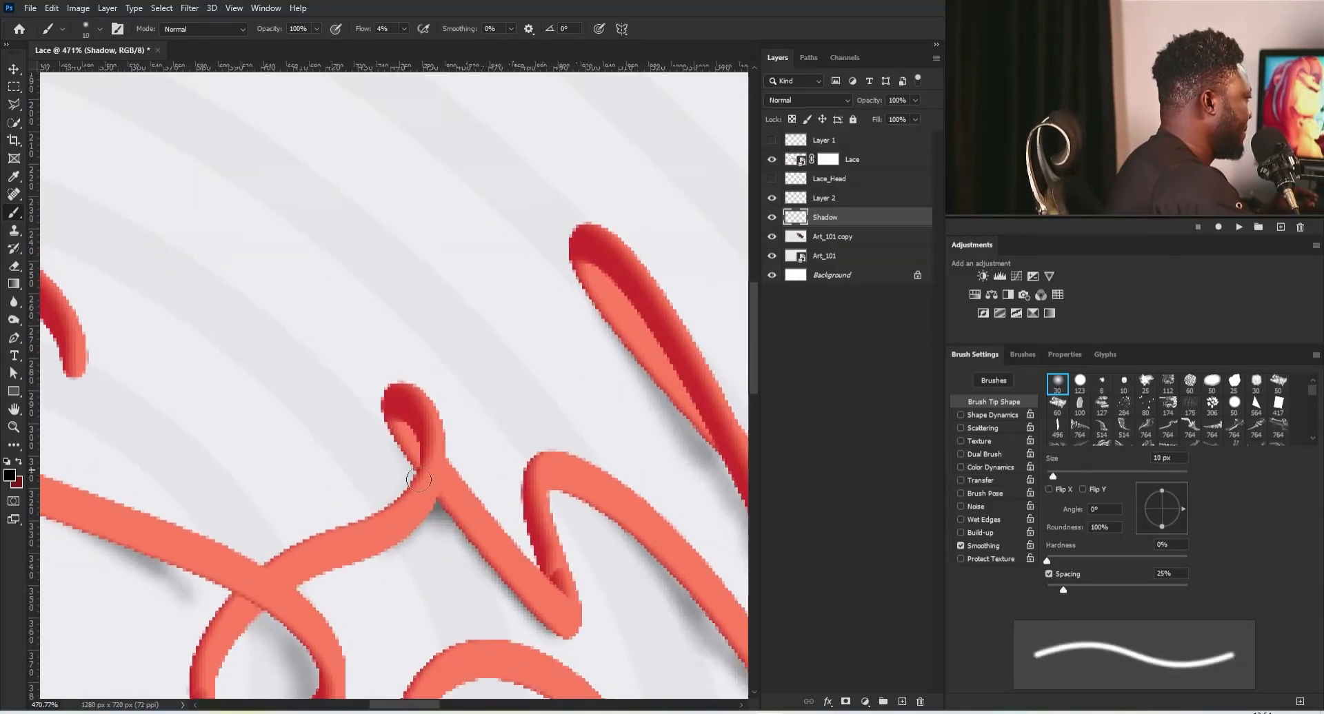
pyautogui.moveTo(484, 389); pyautogui.dragTo(399, 441)
pyautogui.moveTo(468, 362); pyautogui.dragTo(406, 362)
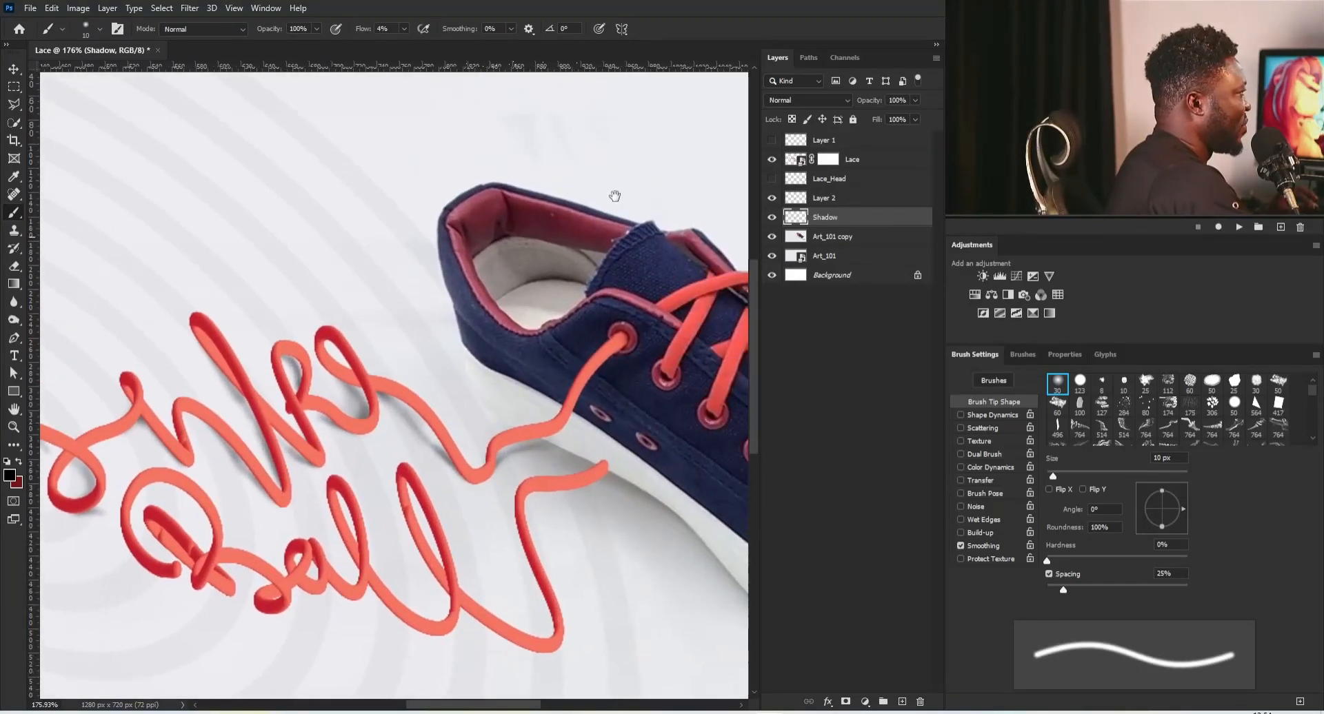
# Target the Lace layer's mask at the second lace's end and switch to the hard round 123 px brush with 95% flow
pyautogui.moveTo(484, 495); pyautogui.dragTo(518, 434)
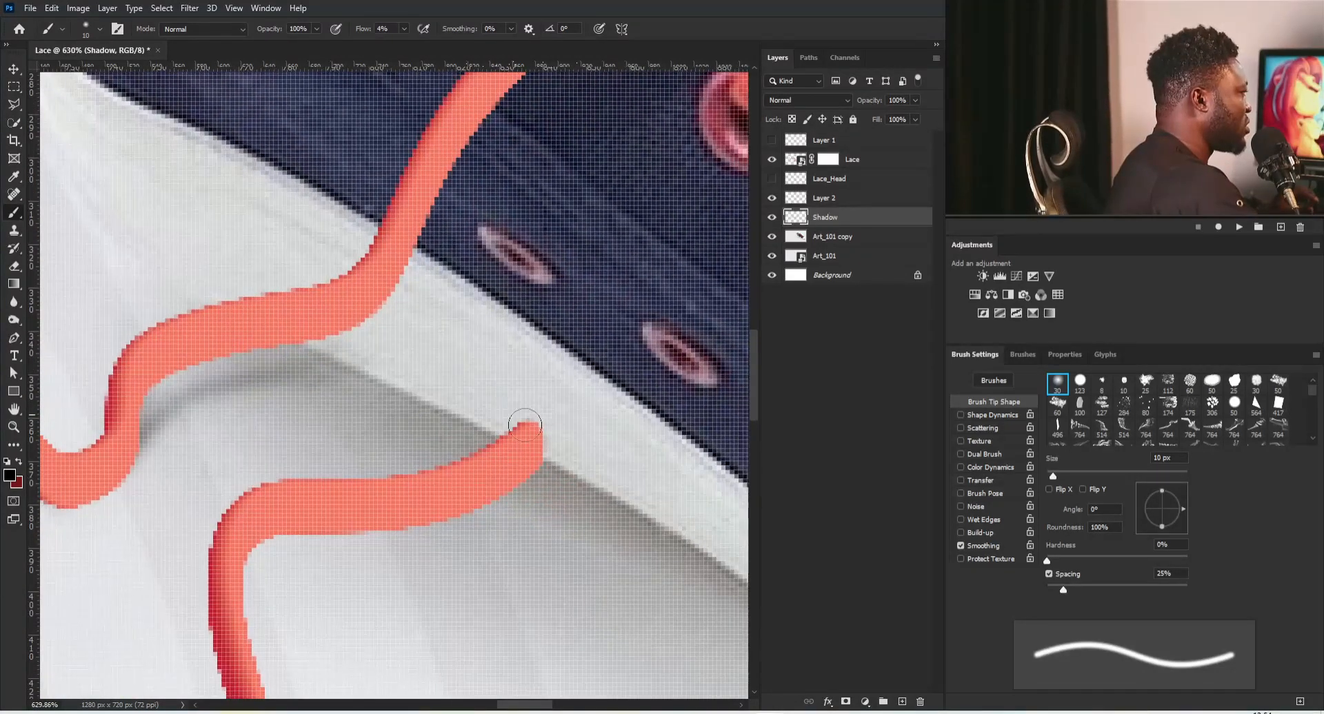
pyautogui.click(830, 159)
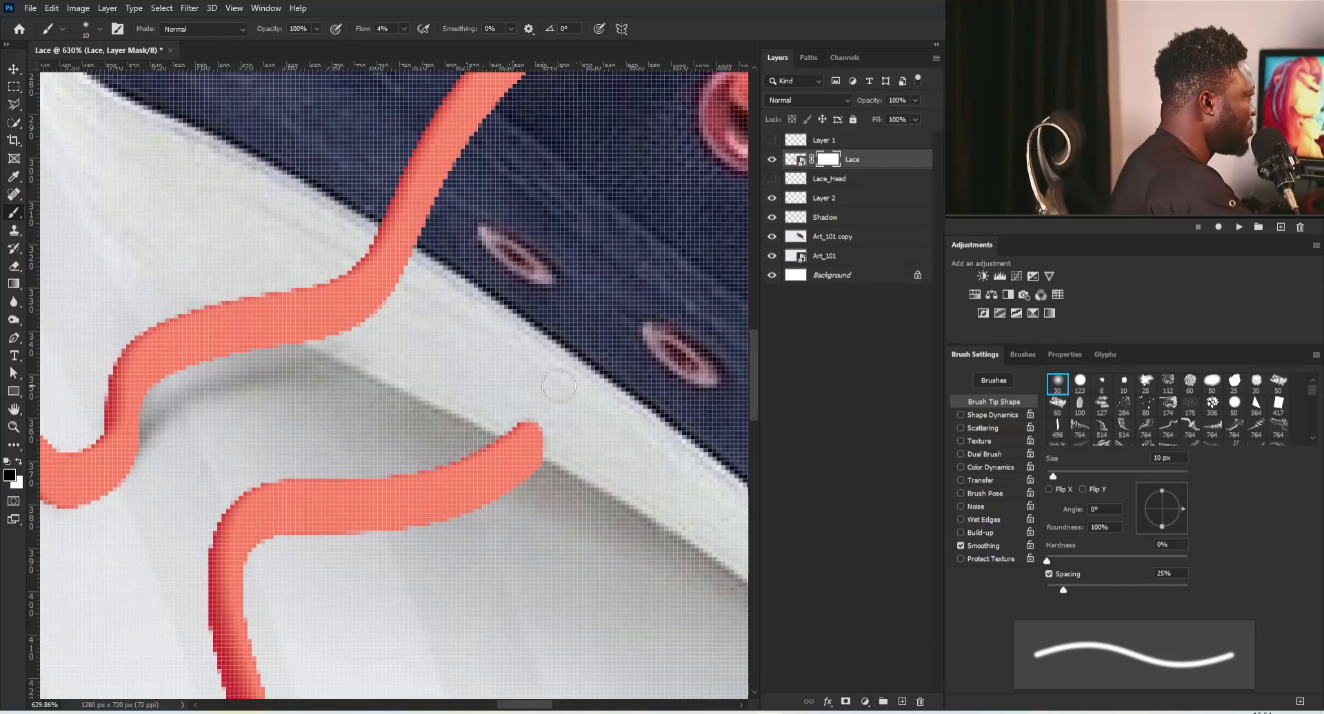
pyautogui.press('[')
pyautogui.press('[')
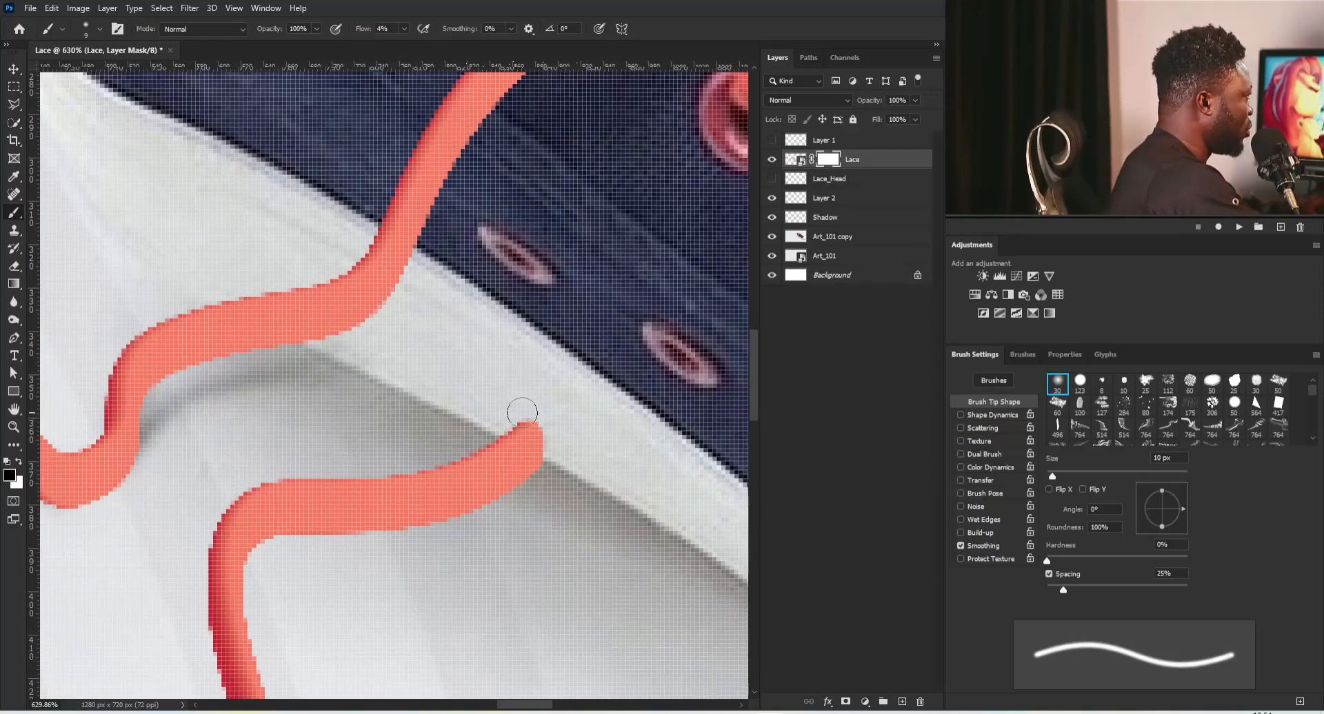
pyautogui.click(1081, 383)
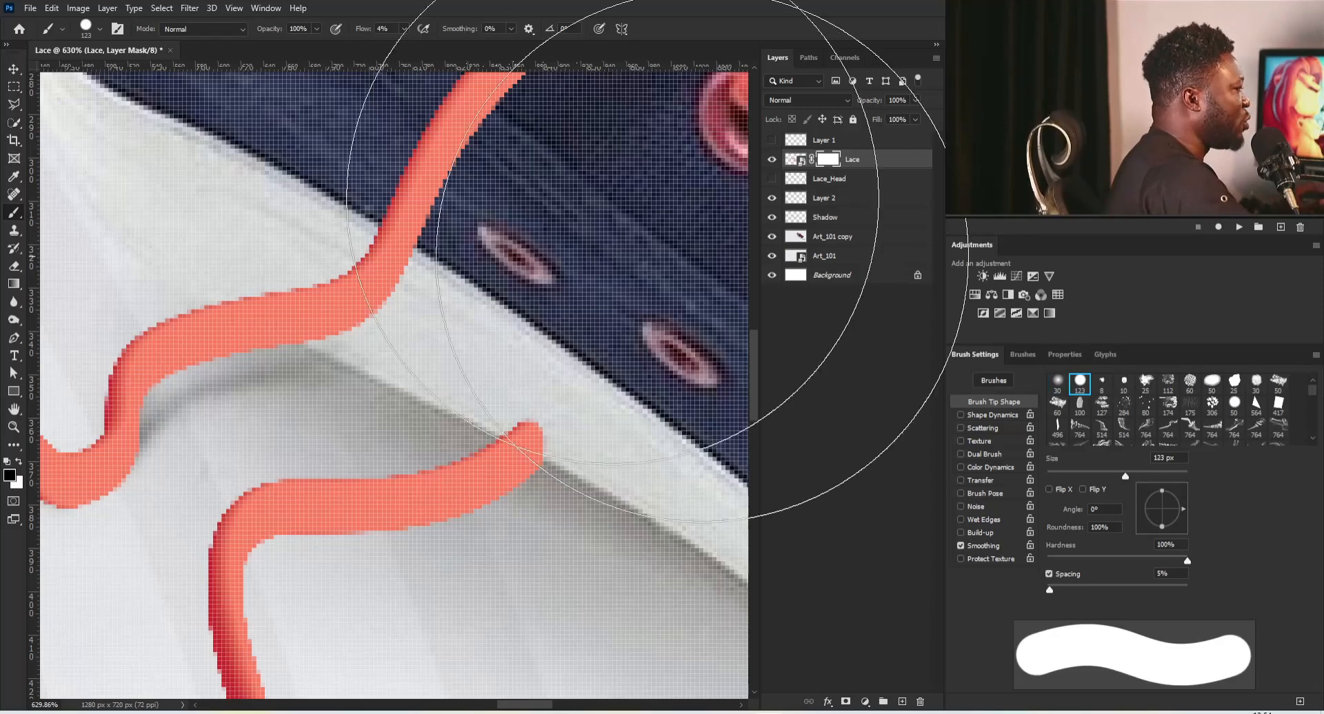
pyautogui.moveTo(436, 43); pyautogui.dragTo(461, 43)
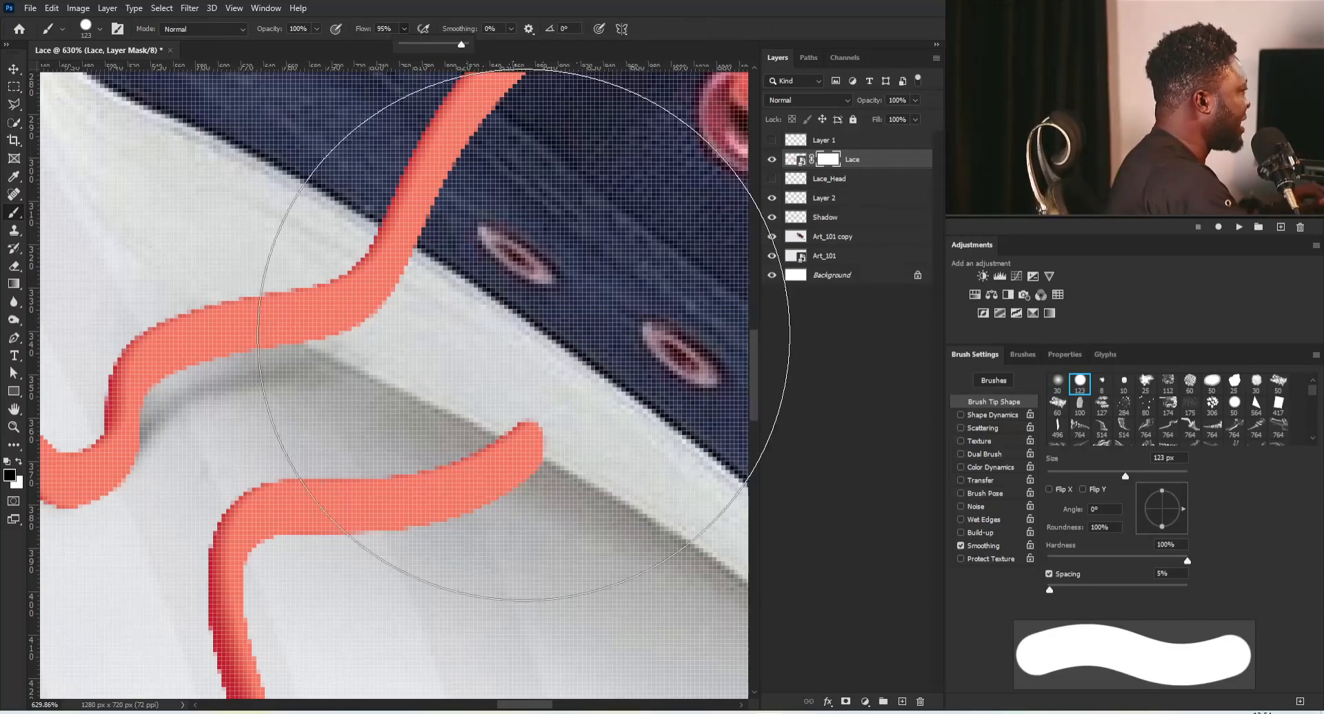
# Reduce the hard round mask brush to 8 px
pyautogui.press('[')
pyautogui.press('[')
pyautogui.press('[')
pyautogui.press('[')
pyautogui.press('[')
pyautogui.press('[')
pyautogui.press('[')
pyautogui.press('[')
pyautogui.press('[')
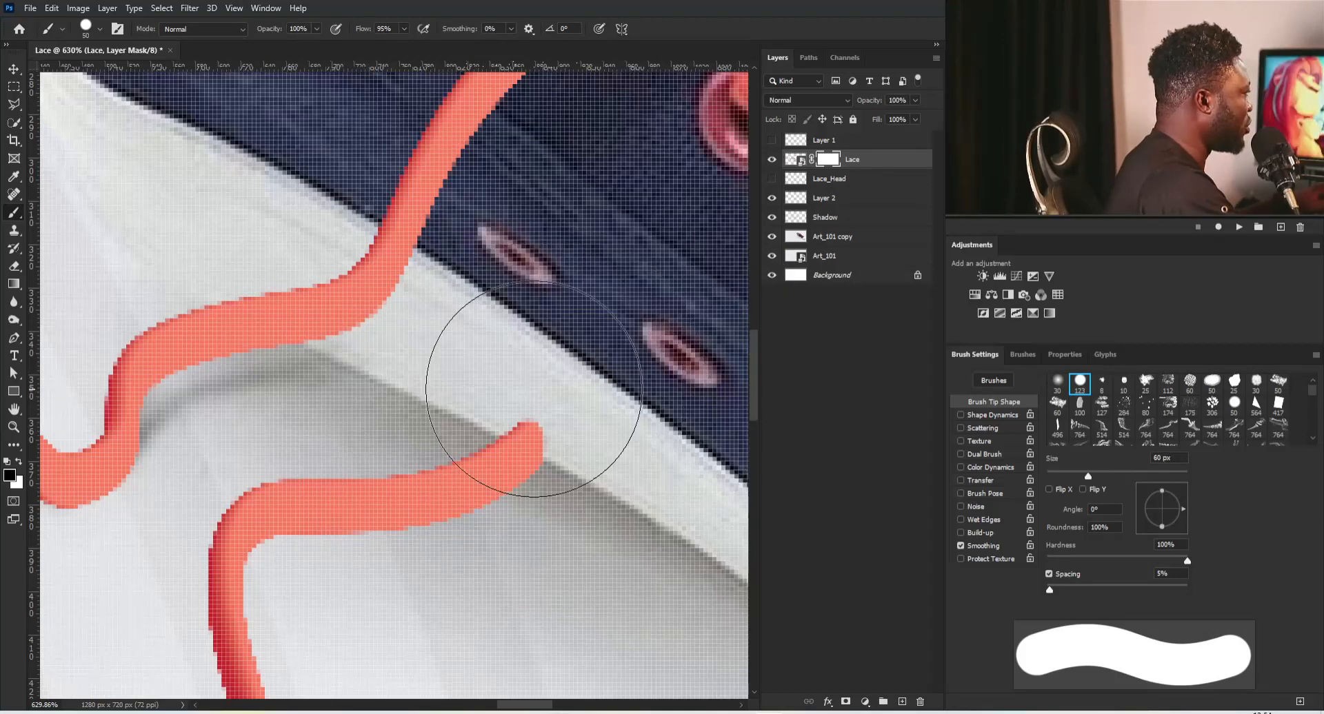
pyautogui.press('[')
pyautogui.press('[')
pyautogui.press('[')
pyautogui.press('[')
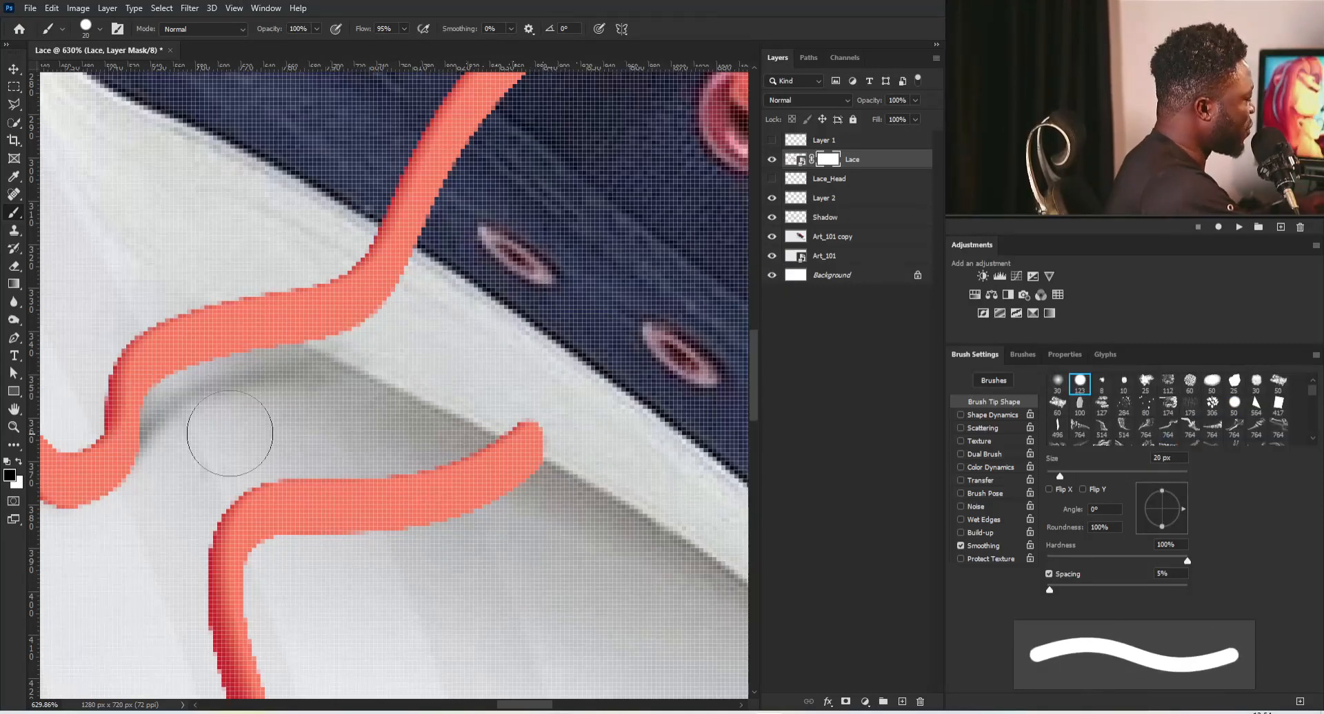
pyautogui.press('[')
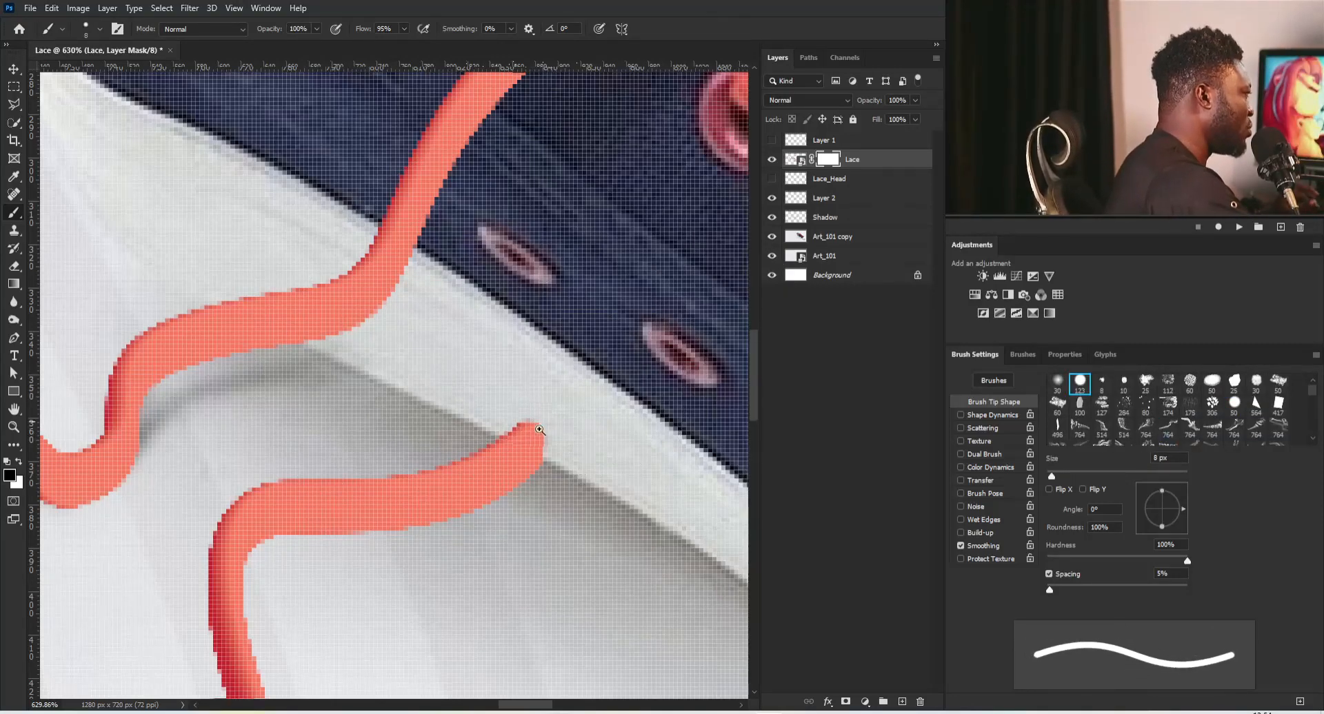
# Mask out the second lace's end along the sole's lower edge so it tucks beneath the shoe
pyautogui.scroll(4, 535, 422)
pyautogui.moveTo(407, 405); pyautogui.dragTo(461, 446)
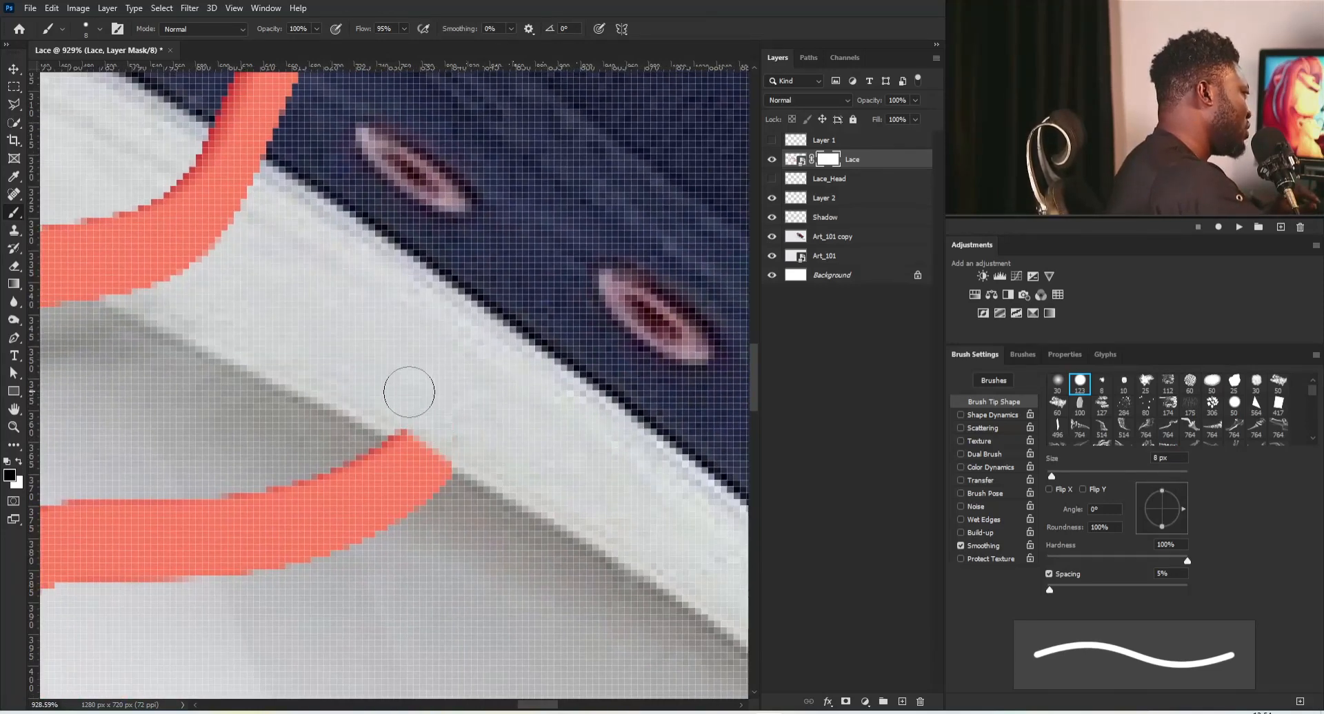
pyautogui.moveTo(412, 394); pyautogui.dragTo(440, 429)
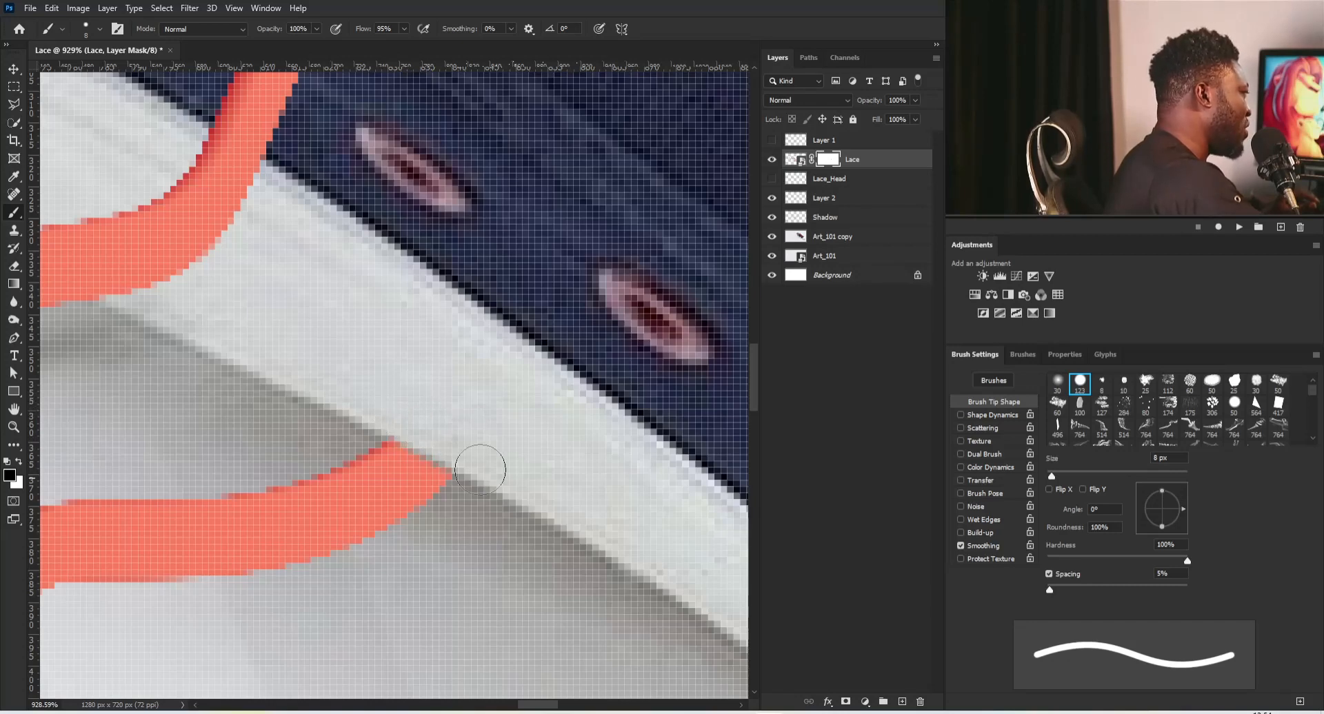
pyautogui.scroll(-6, 414, 340)
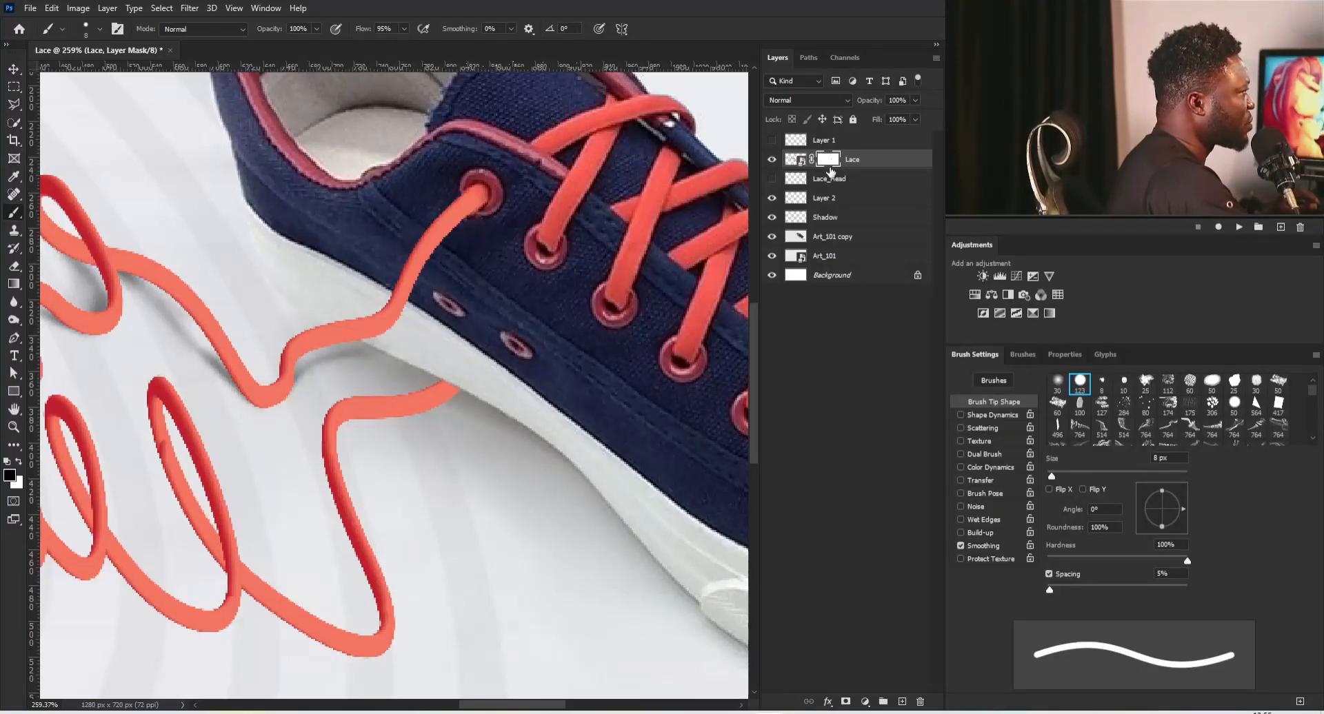
# Add a new layer named Shadow above the Lace layer and clip it to Lace
pyautogui.keyDown('alt'); pyautogui.click(902, 702); pyautogui.keyUp('alt')
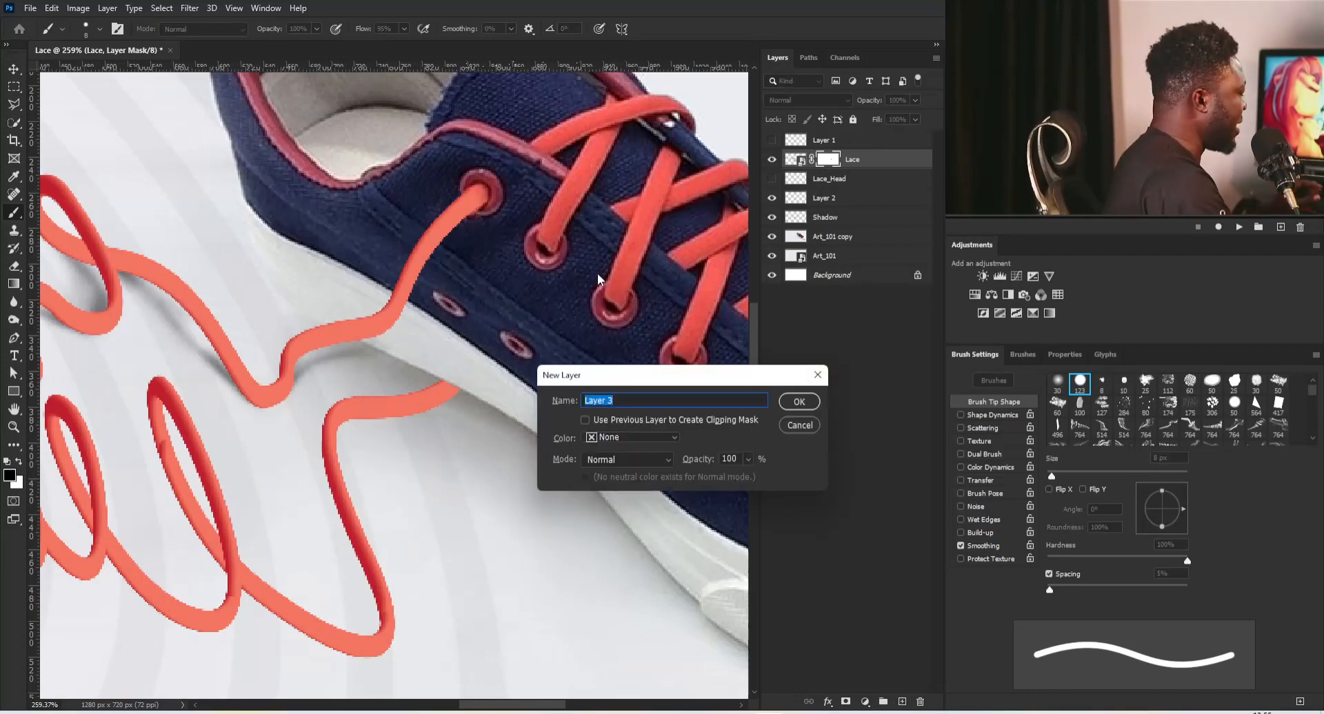
pyautogui.write('Shhadow')
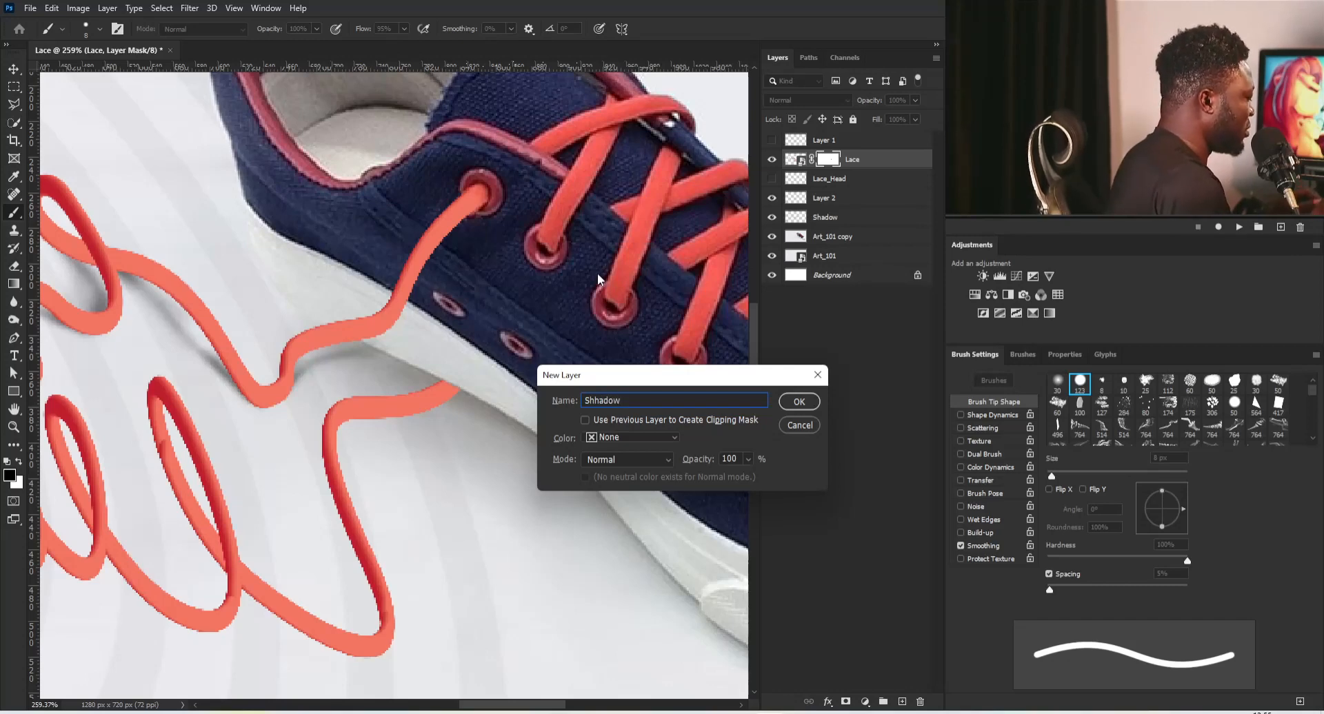
pyautogui.press('BackSpace')
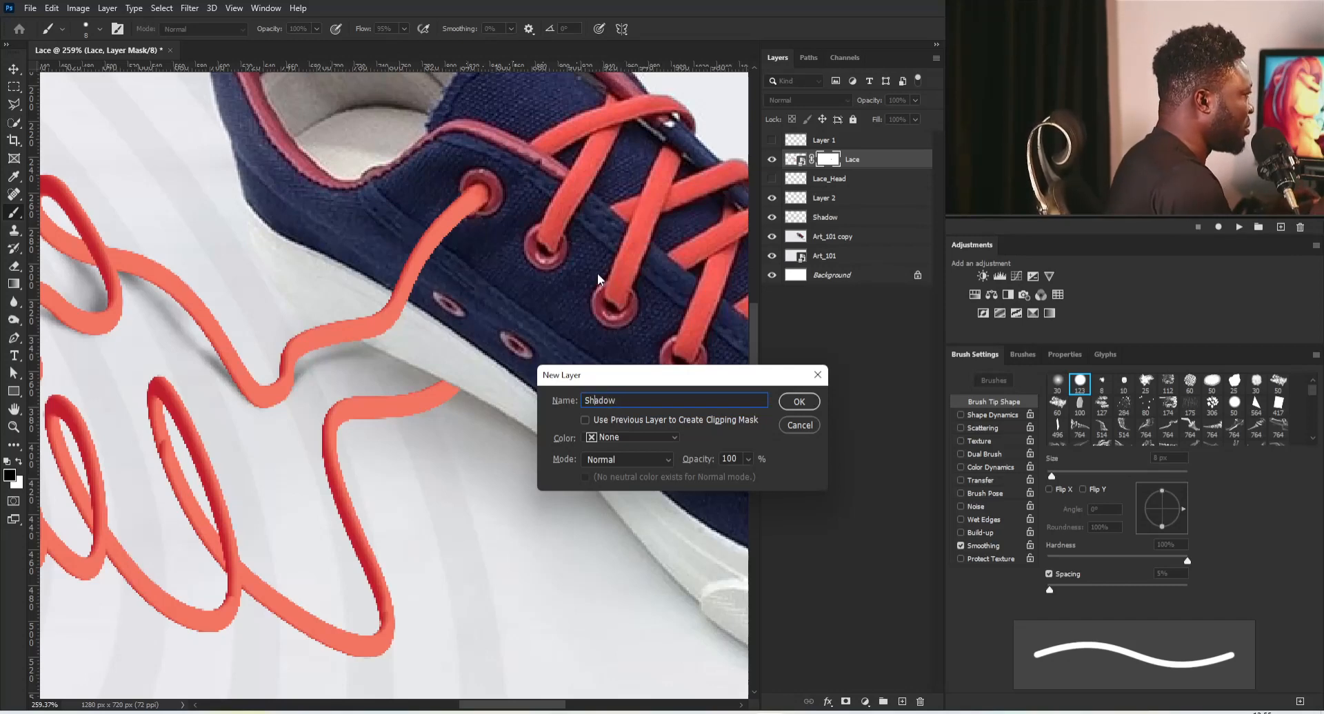
pyautogui.press('Return')
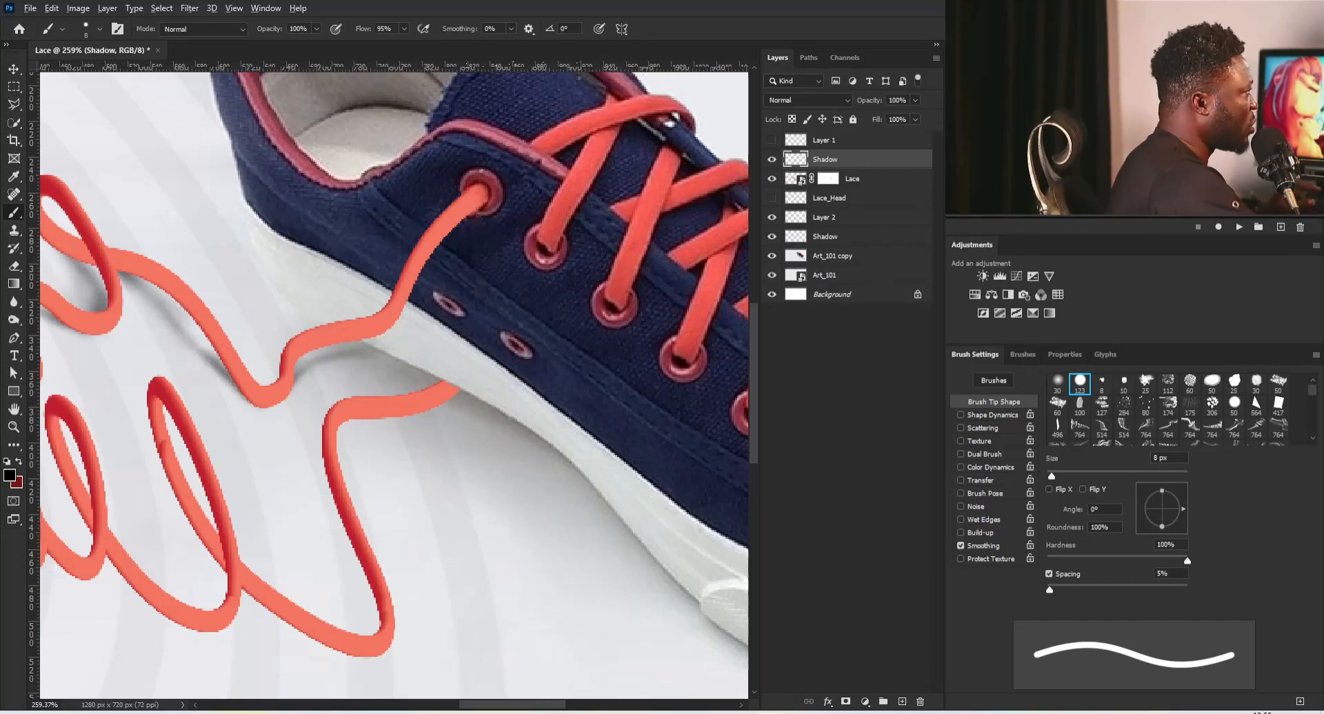
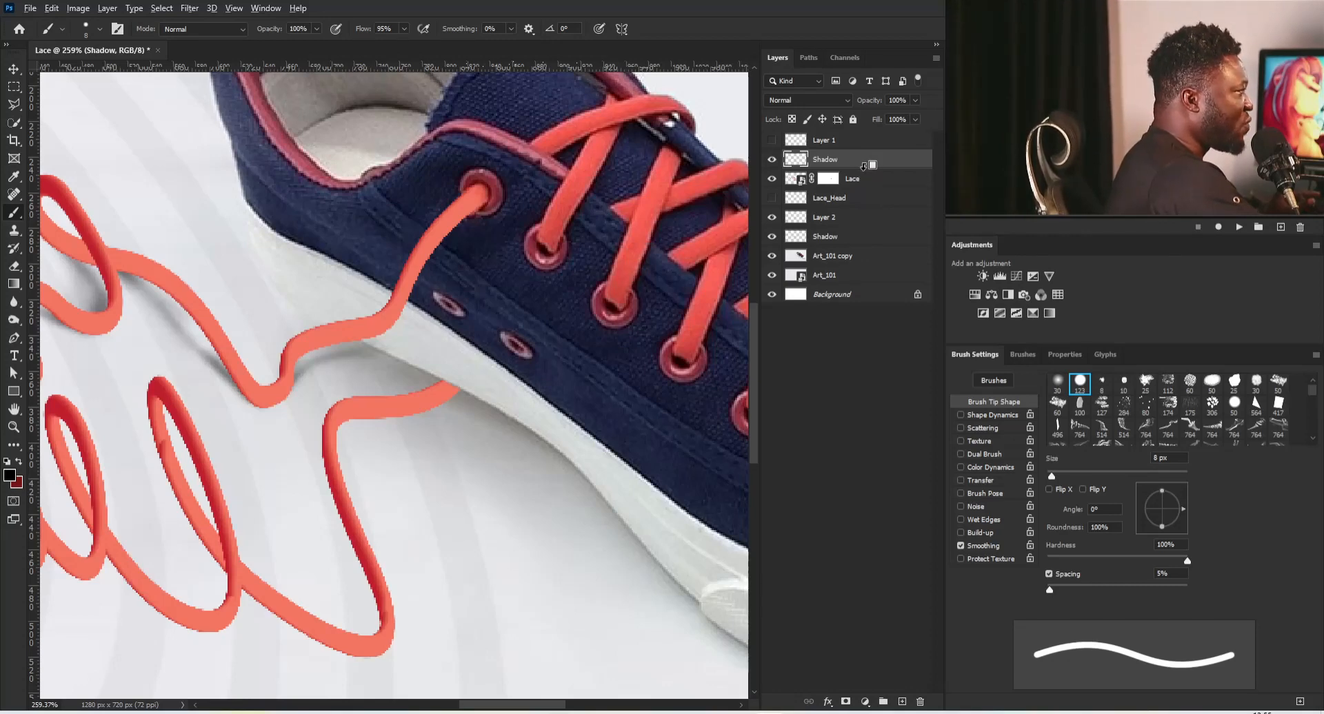
pyautogui.keyDown('alt'); pyautogui.click(864, 167); pyautogui.keyUp('alt')
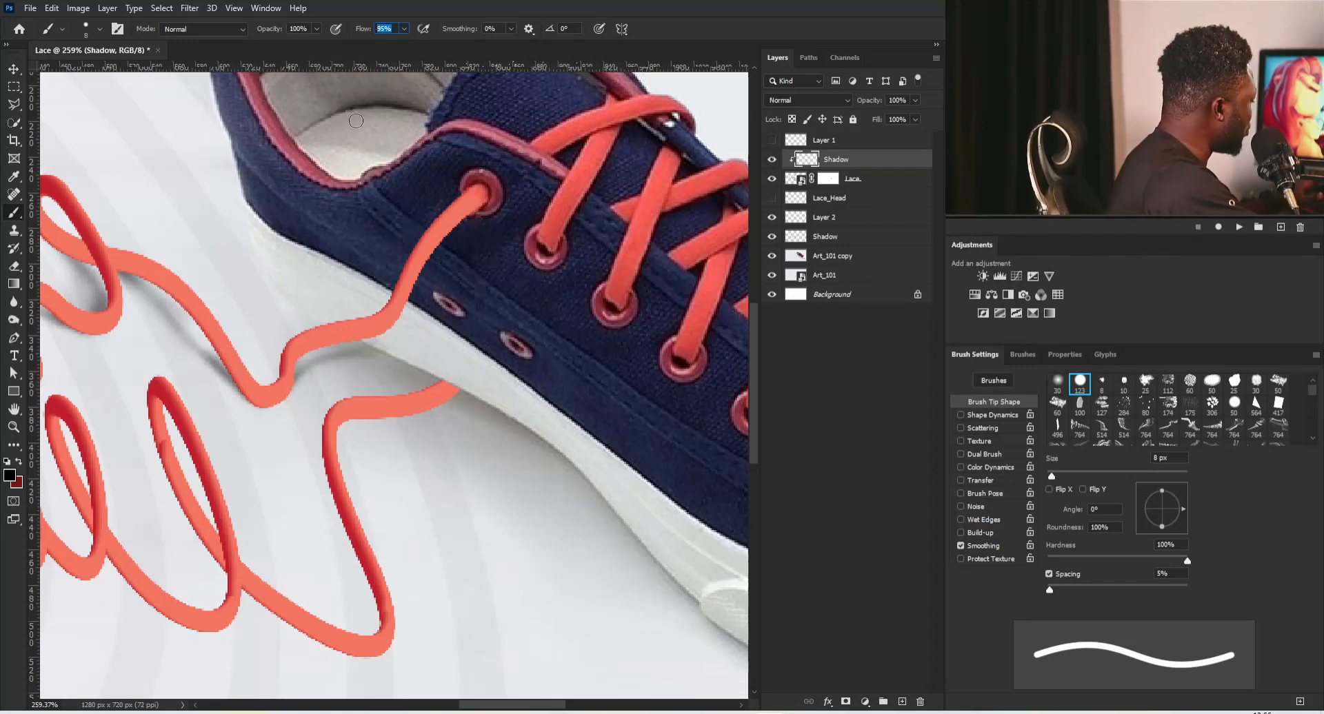
# Shade the second lace's end under the sole on the clipped Shadow layer, using a soft round 15 px brush at 6% flow
pyautogui.press('Return')
pyautogui.scroll(14, 507, 387)
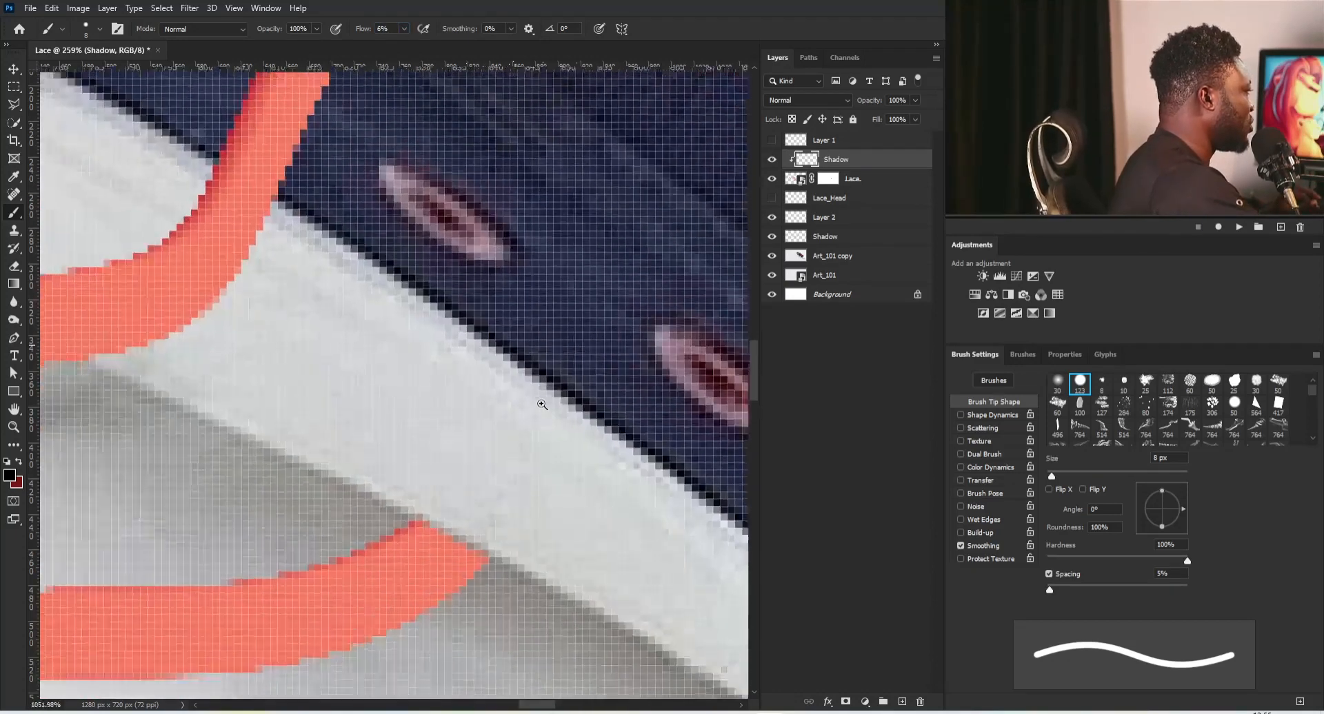
pyautogui.moveTo(504, 444); pyautogui.dragTo(461, 362)
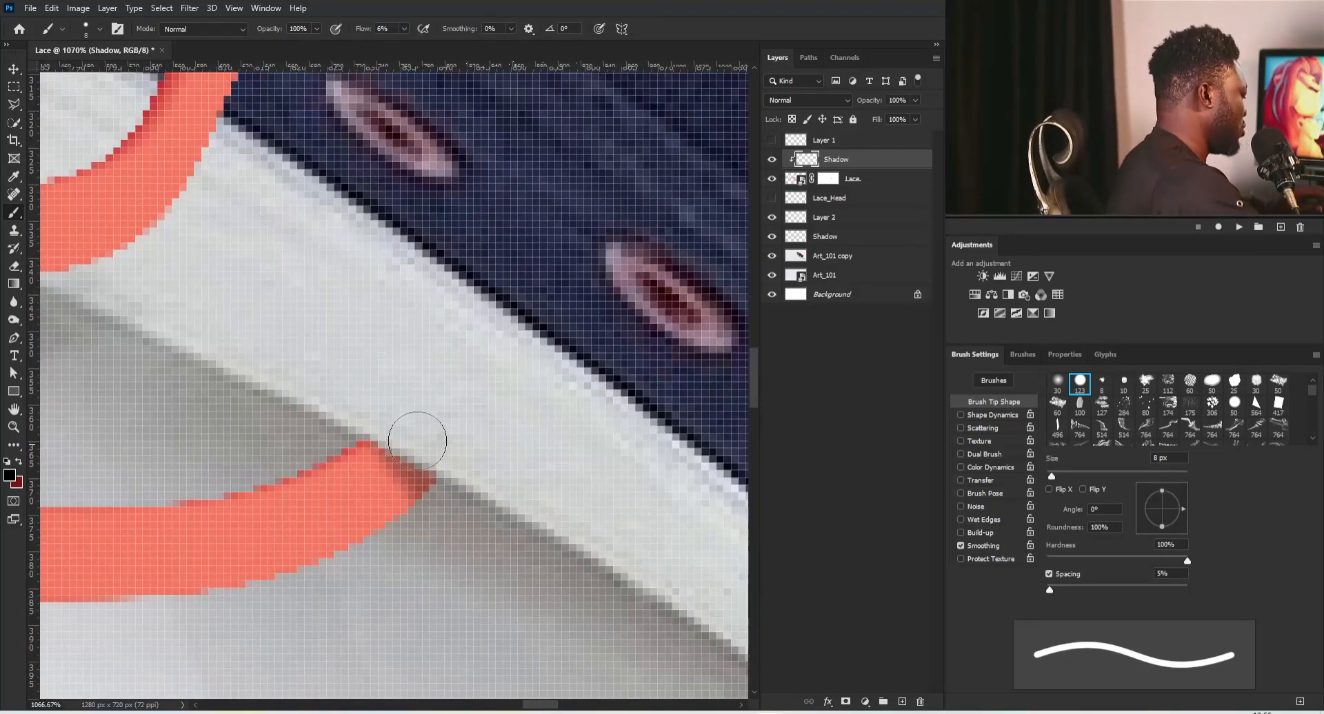
pyautogui.press(']')
pyautogui.press(']')
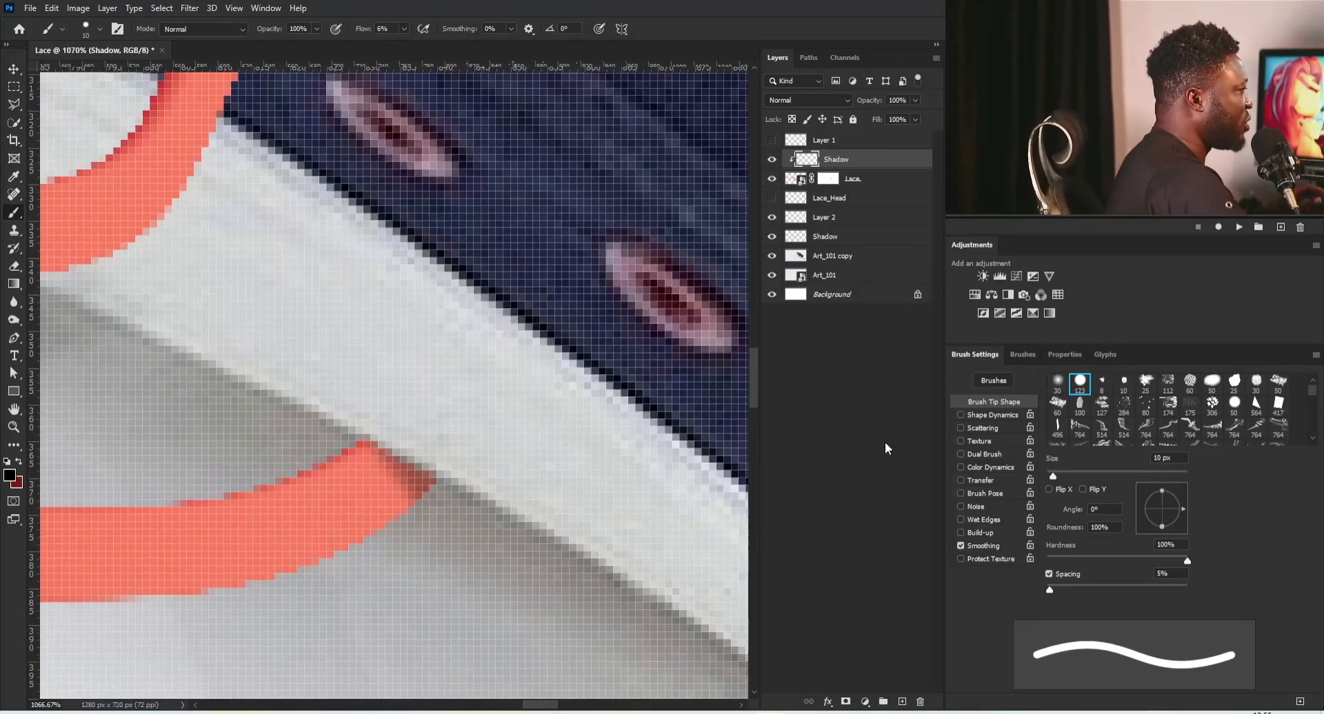
pyautogui.click(1052, 381)
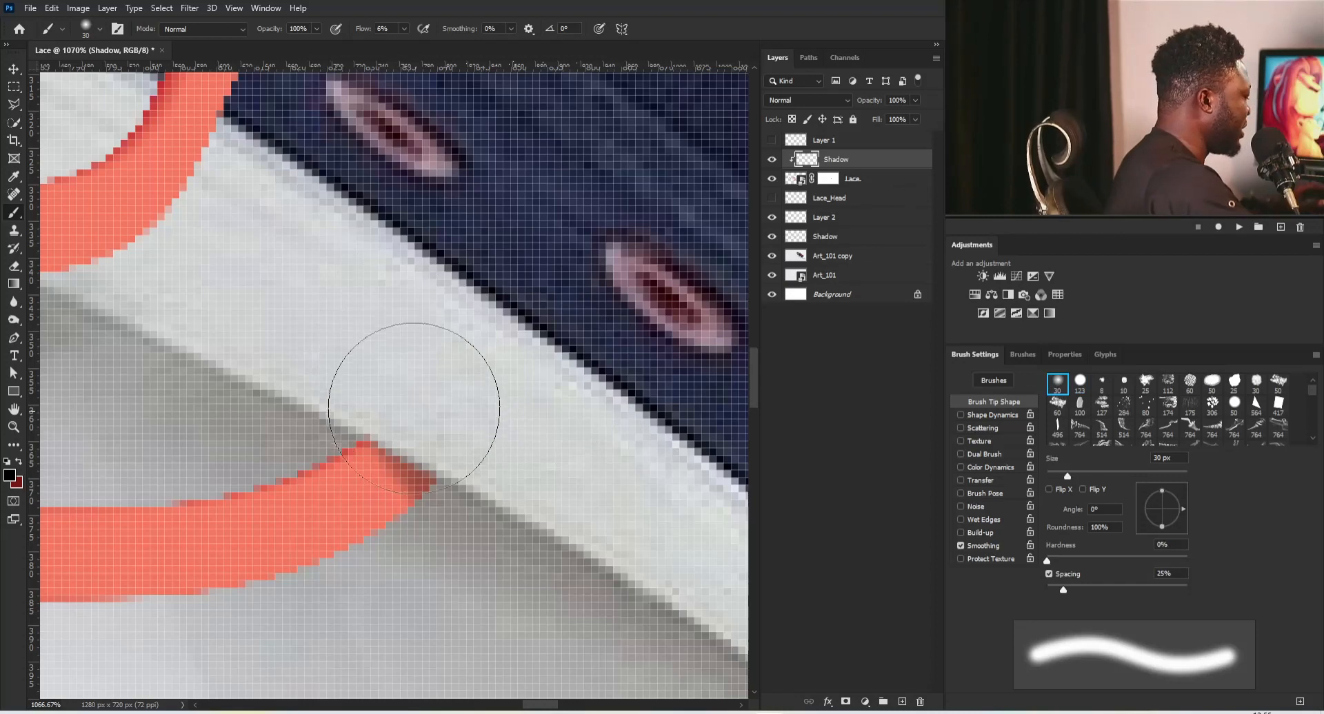
pyautogui.press('[')
pyautogui.press('[')
pyautogui.press('[')
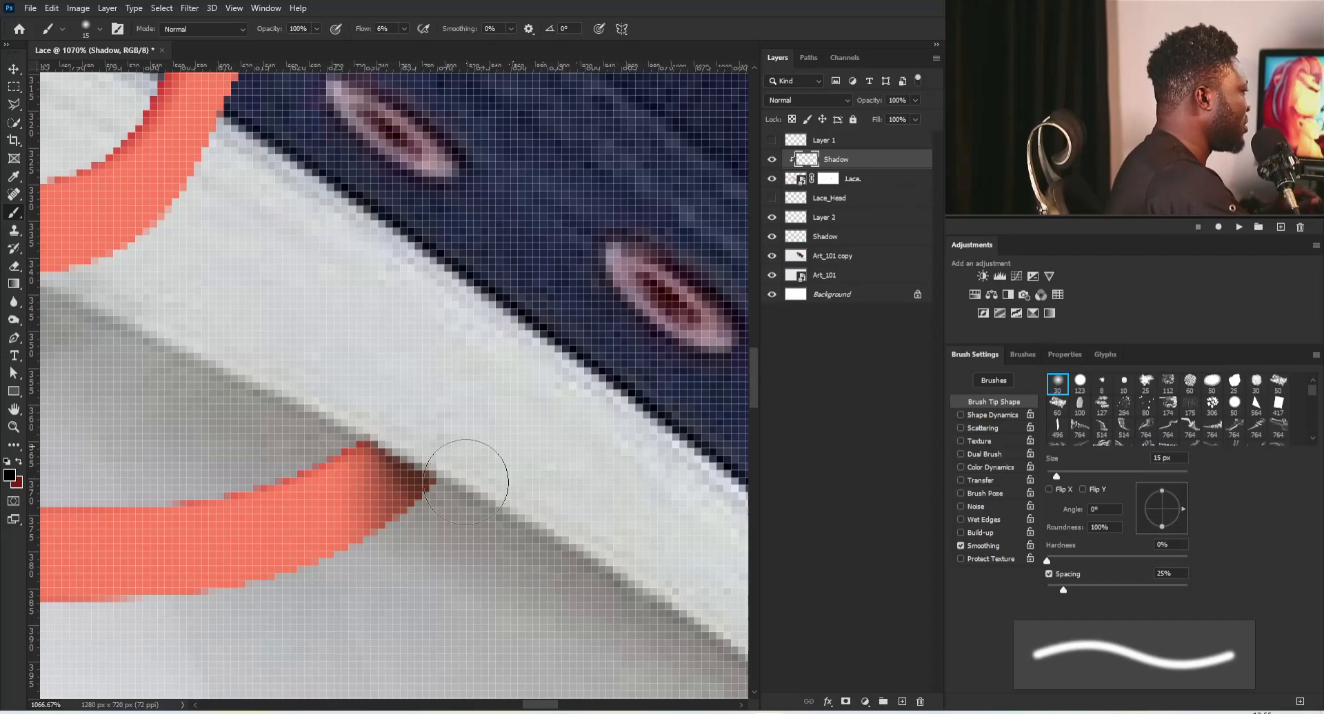
pyautogui.scroll(-10, 465, 310)
# Paint a contact shadow beneath the second lace's end on the lower Shadow layer with a soft 8 px brush
pyautogui.scroll(8, 463, 331)
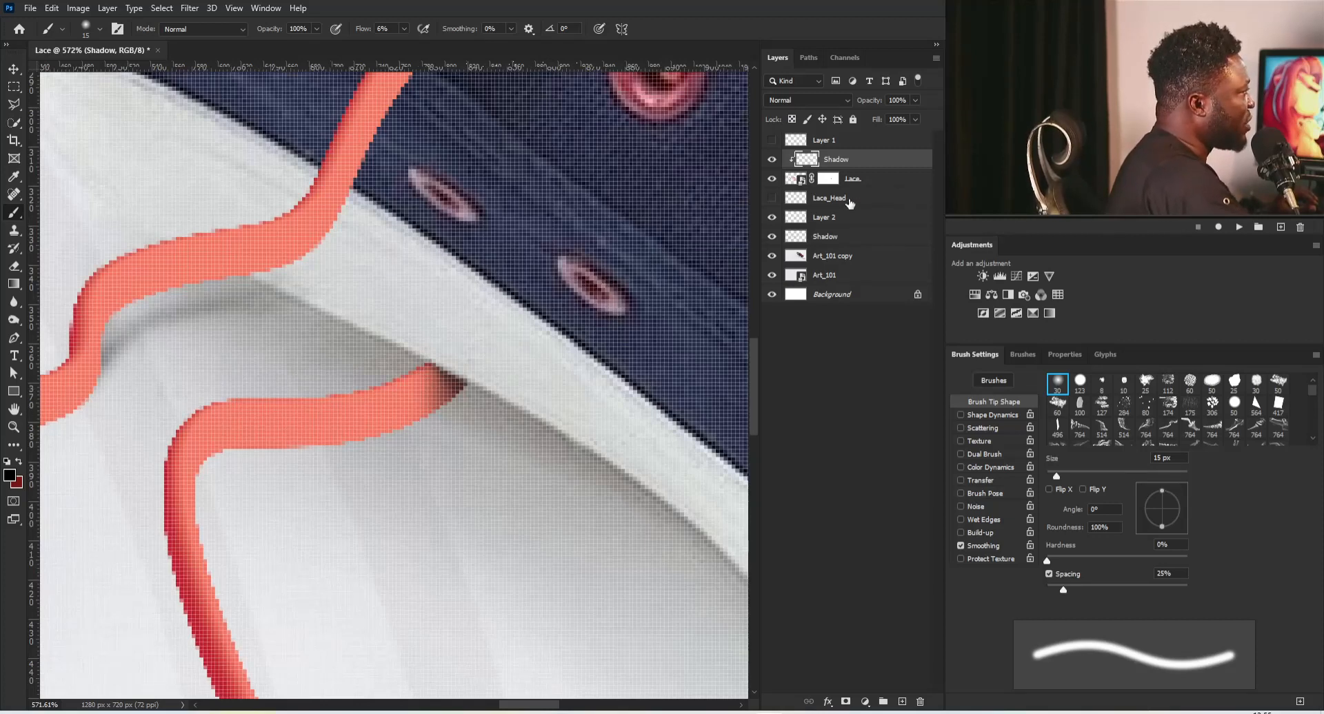
pyautogui.click(833, 239)
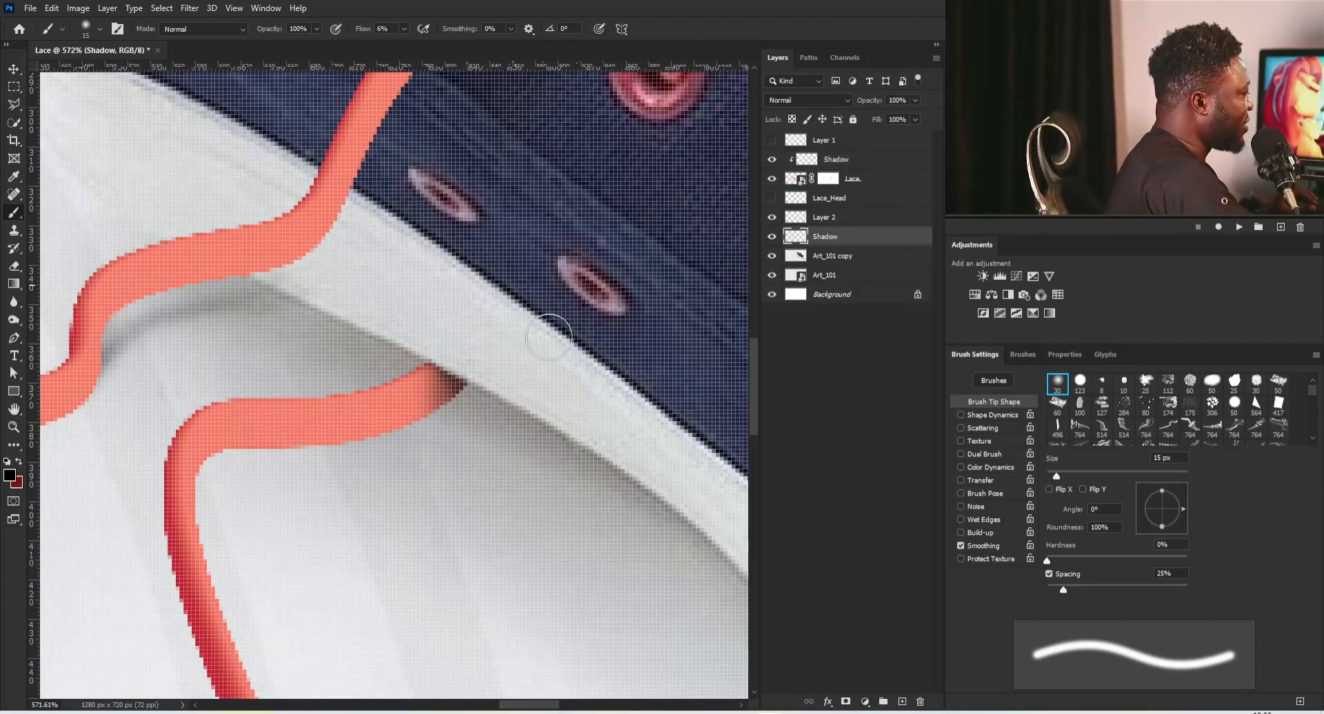
pyautogui.press('[')
pyautogui.press('[')
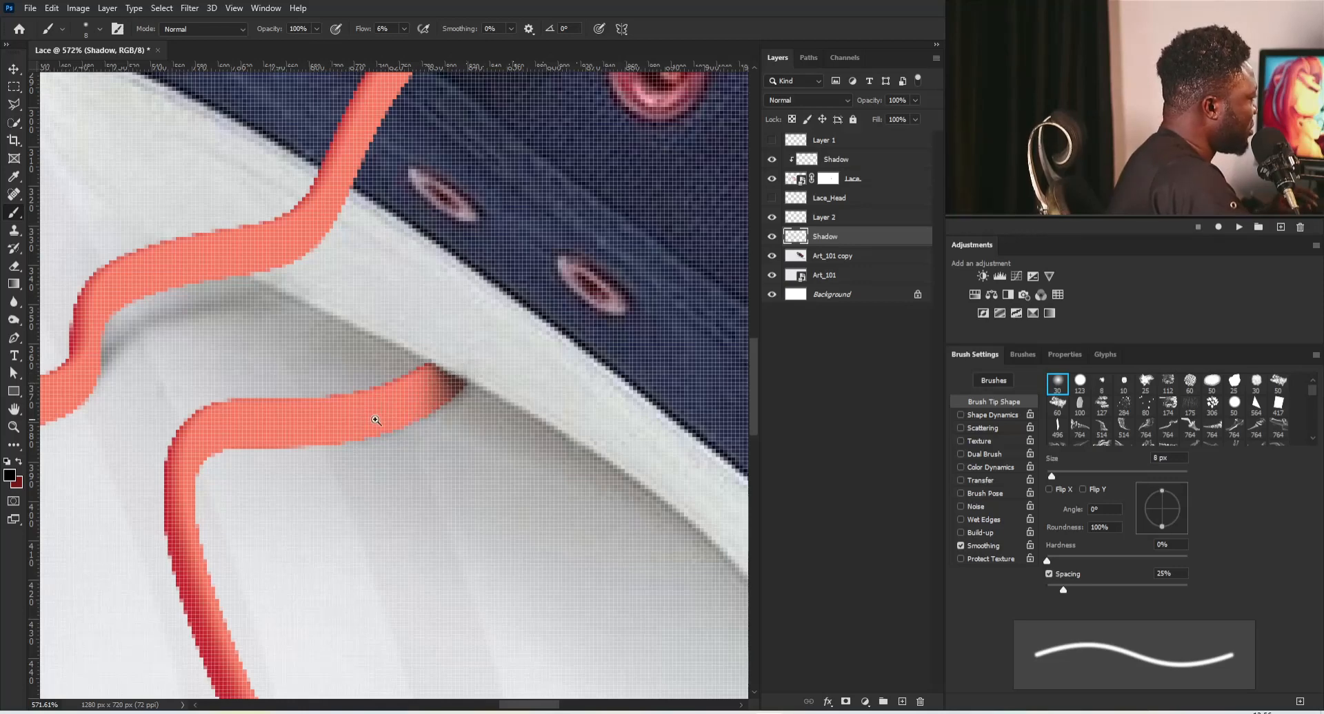
pyautogui.scroll(4, 453, 391)
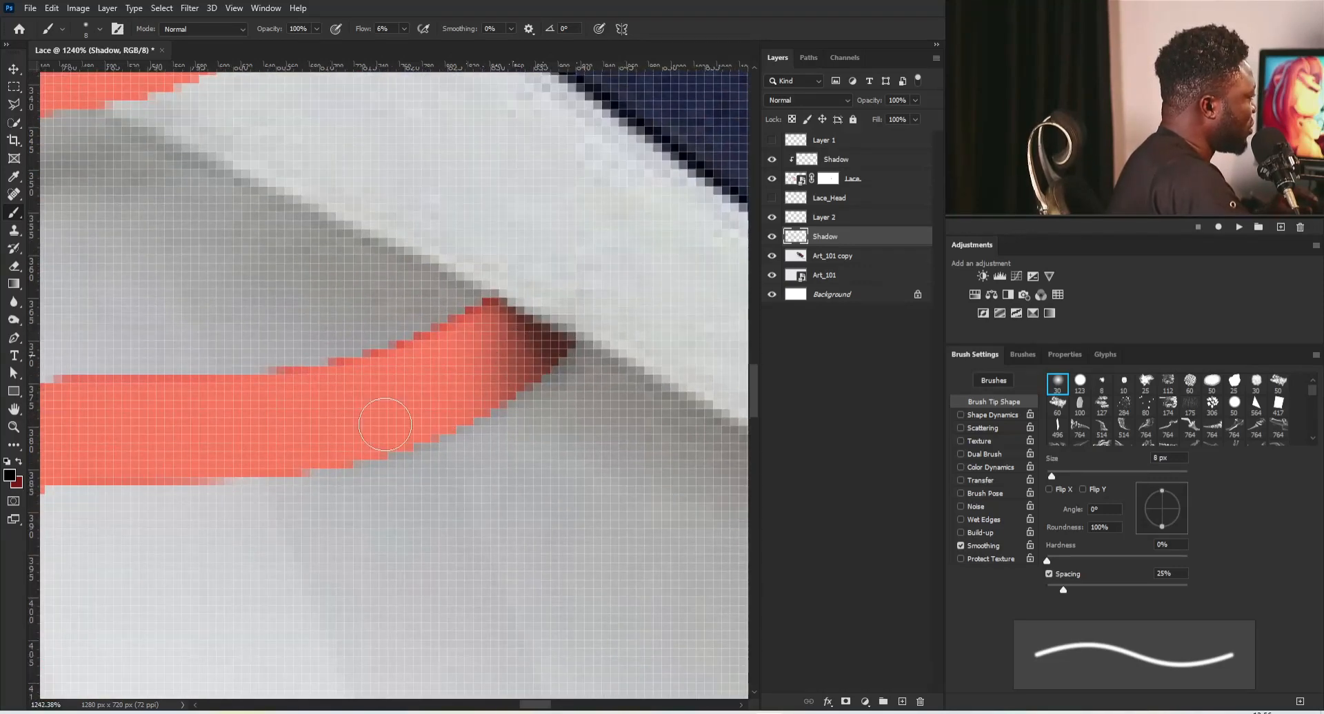
pyautogui.scroll(-4, 523, 351)
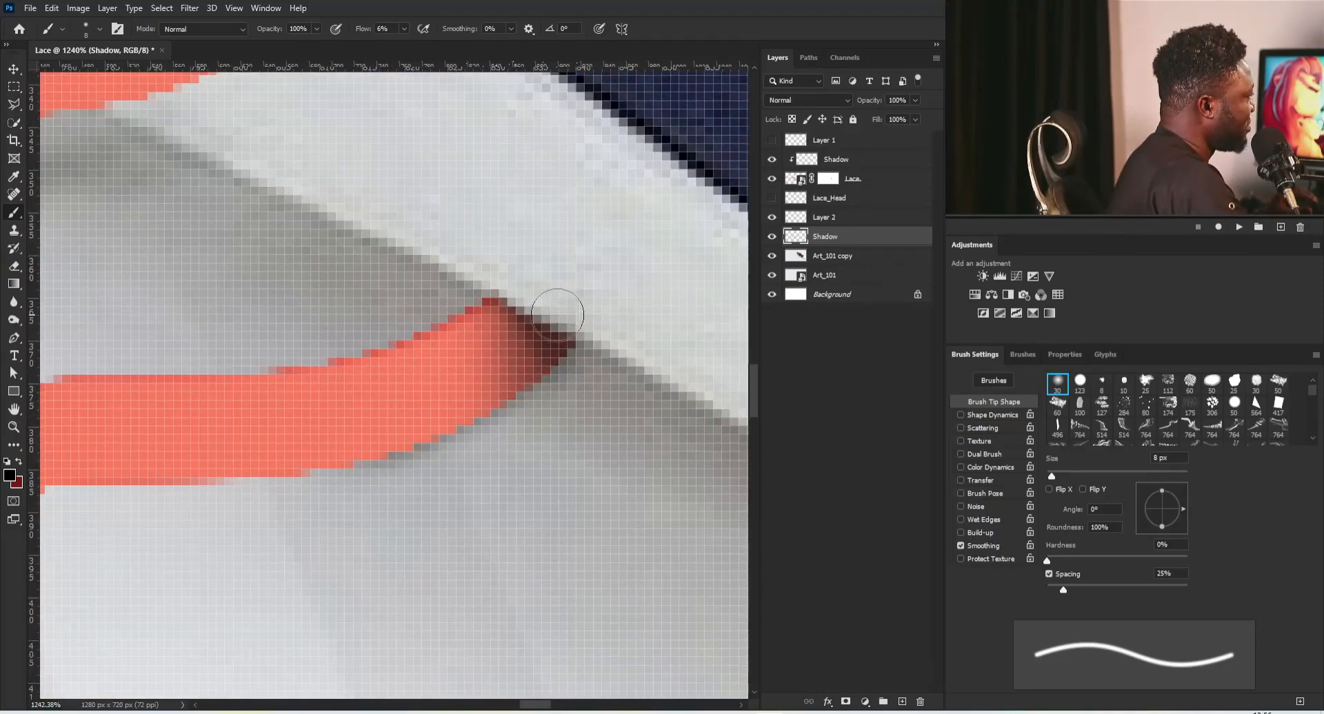
pyautogui.scroll(-1, 446, 392)
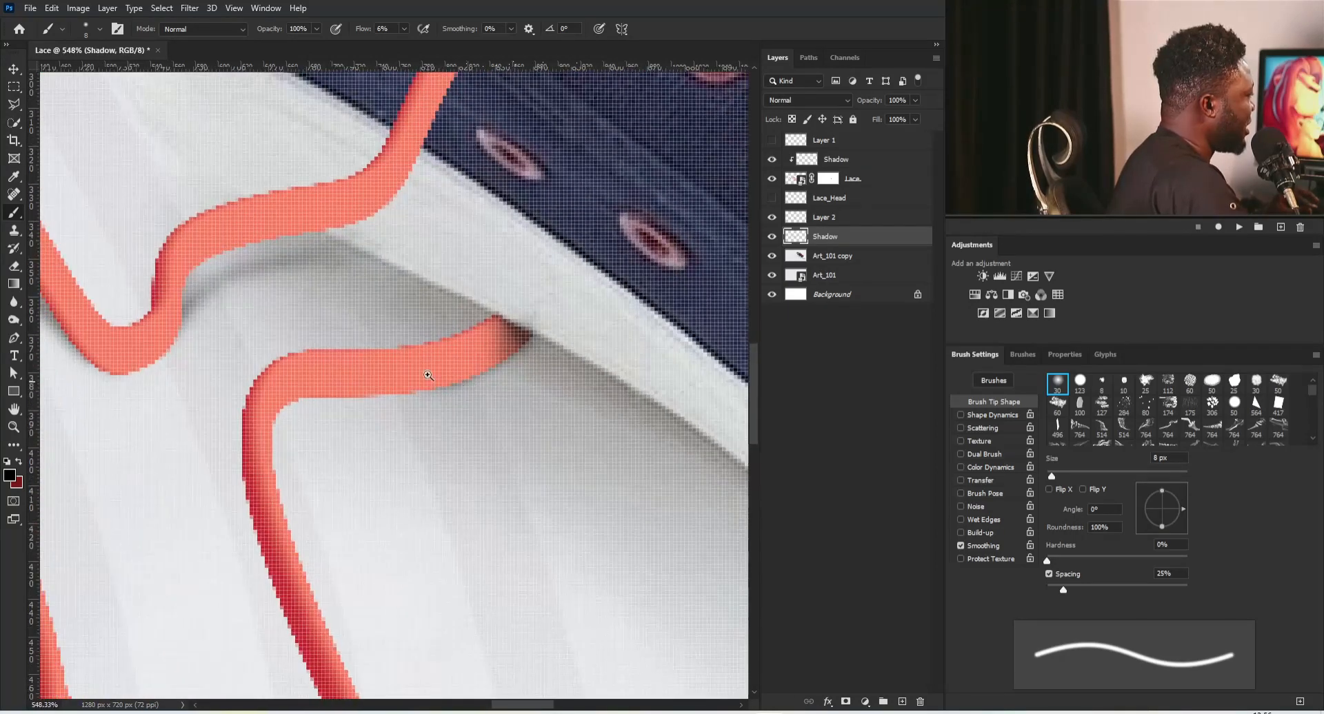
# Paint a thin offset shadow along the bottom word's lace tail and under its lower bend with the 8 px brush
pyautogui.scroll(-3, 402, 400)
pyautogui.moveTo(520, 387); pyautogui.dragTo(401, 246)
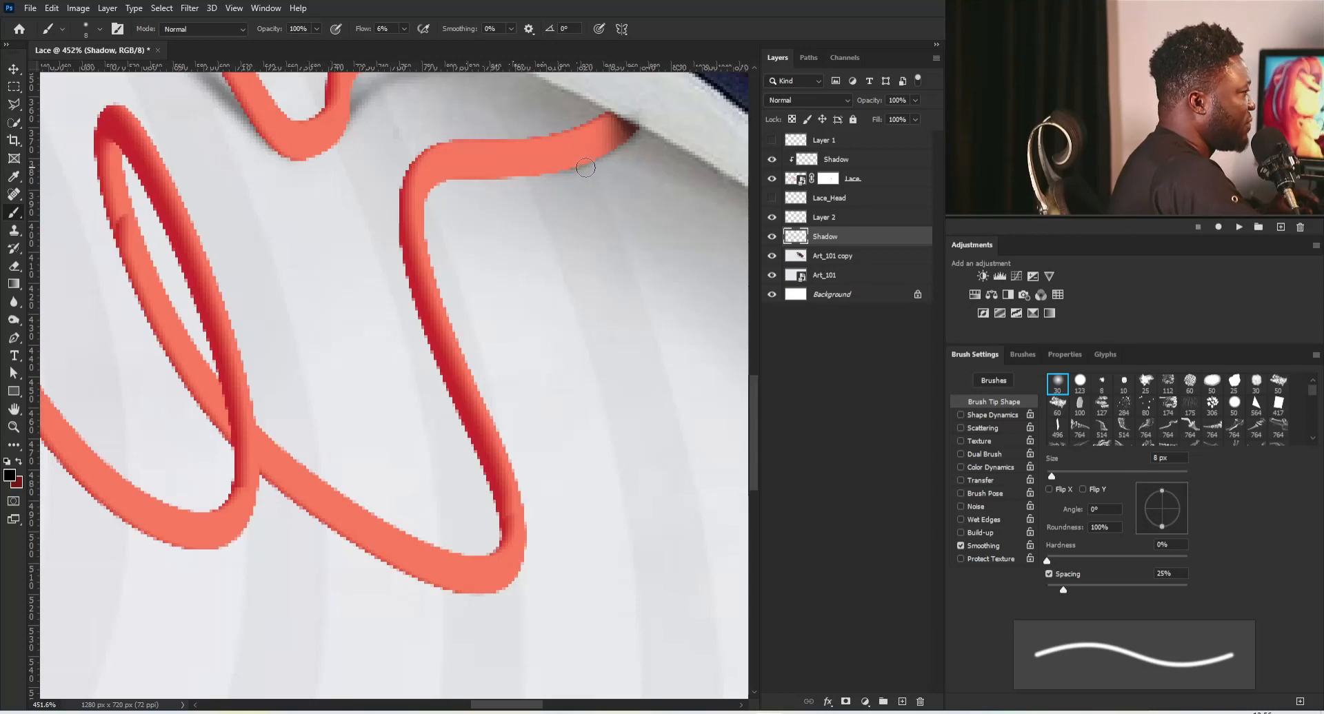
pyautogui.moveTo(542, 177)
pyautogui.mouseDown()
pyautogui.moveTo(486, 205)
pyautogui.moveTo(461, 245)
pyautogui.moveTo(508, 455)
pyautogui.mouseUp()
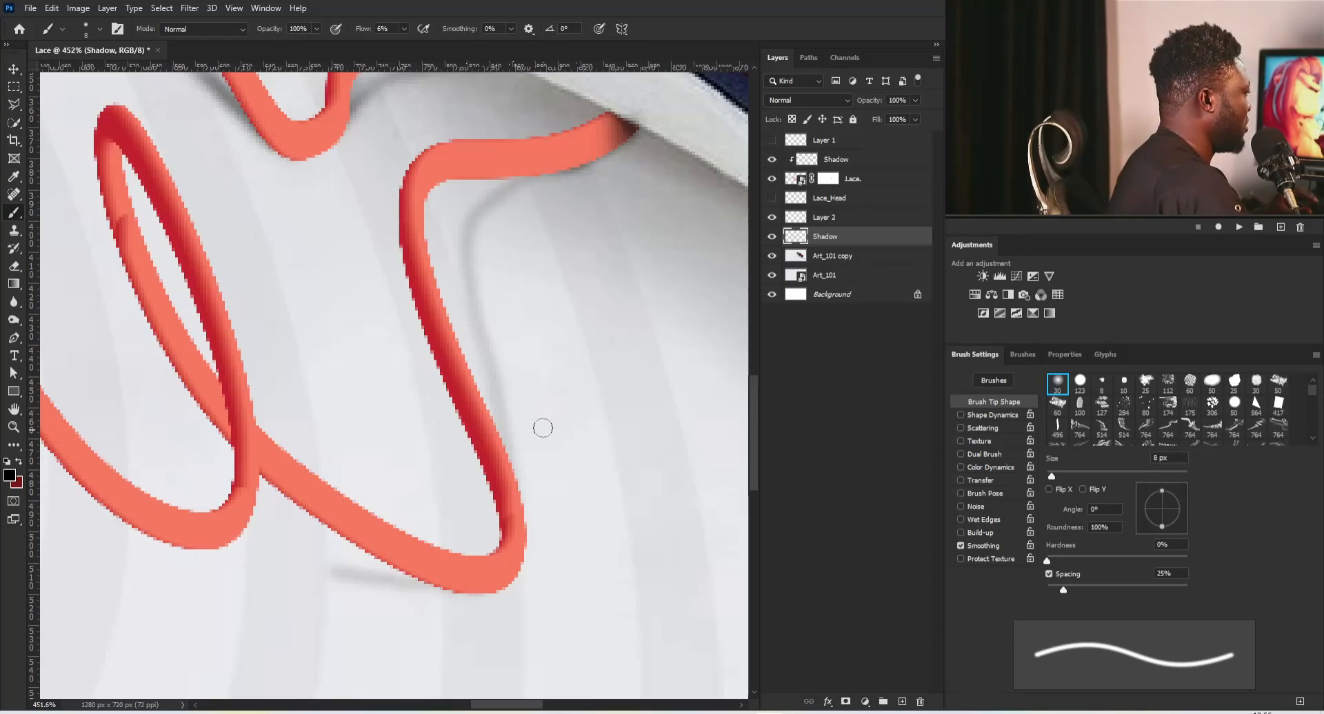
pyautogui.moveTo(421, 473)
pyautogui.mouseDown()
pyautogui.moveTo(384, 504)
pyautogui.moveTo(482, 404)
pyautogui.mouseUp()
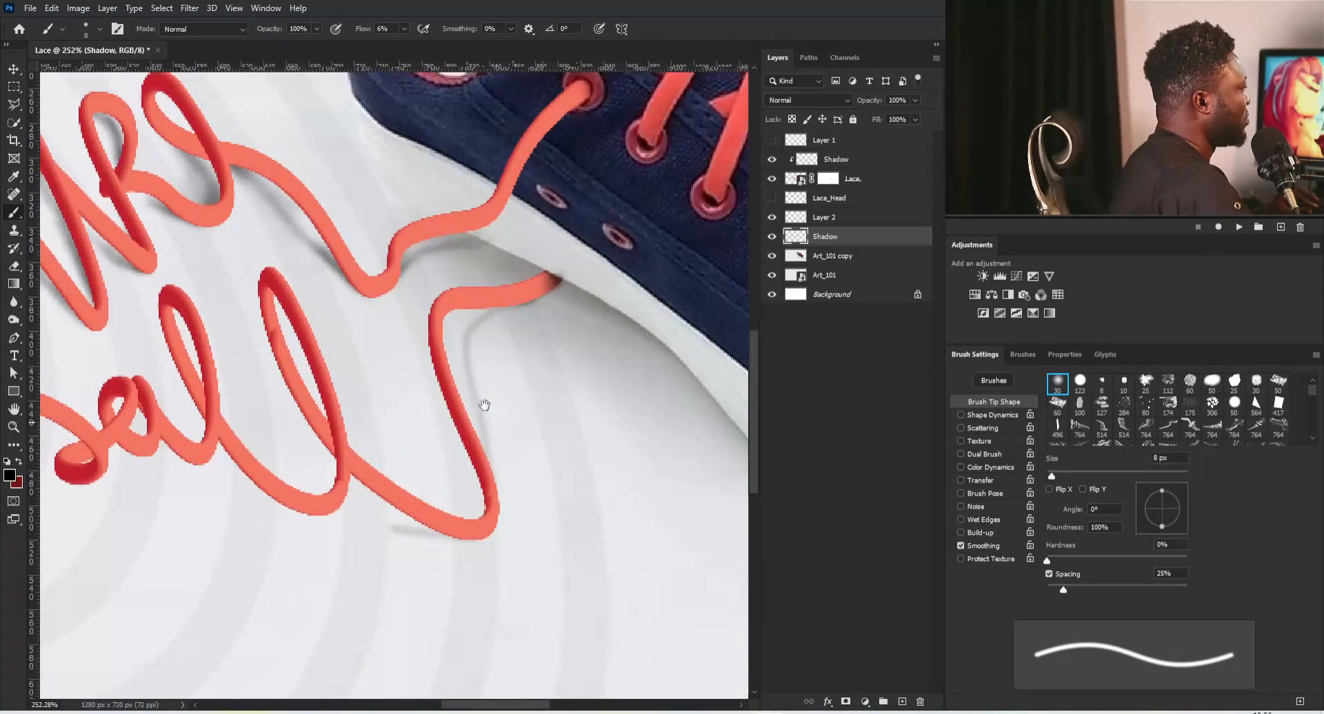
# Enlarge the soft brush to 25 px and brush over the shadow inside the lace tail's upper bend
pyautogui.press(']')
pyautogui.press(']')
pyautogui.press(']')
pyautogui.press(']')
pyautogui.press(']')
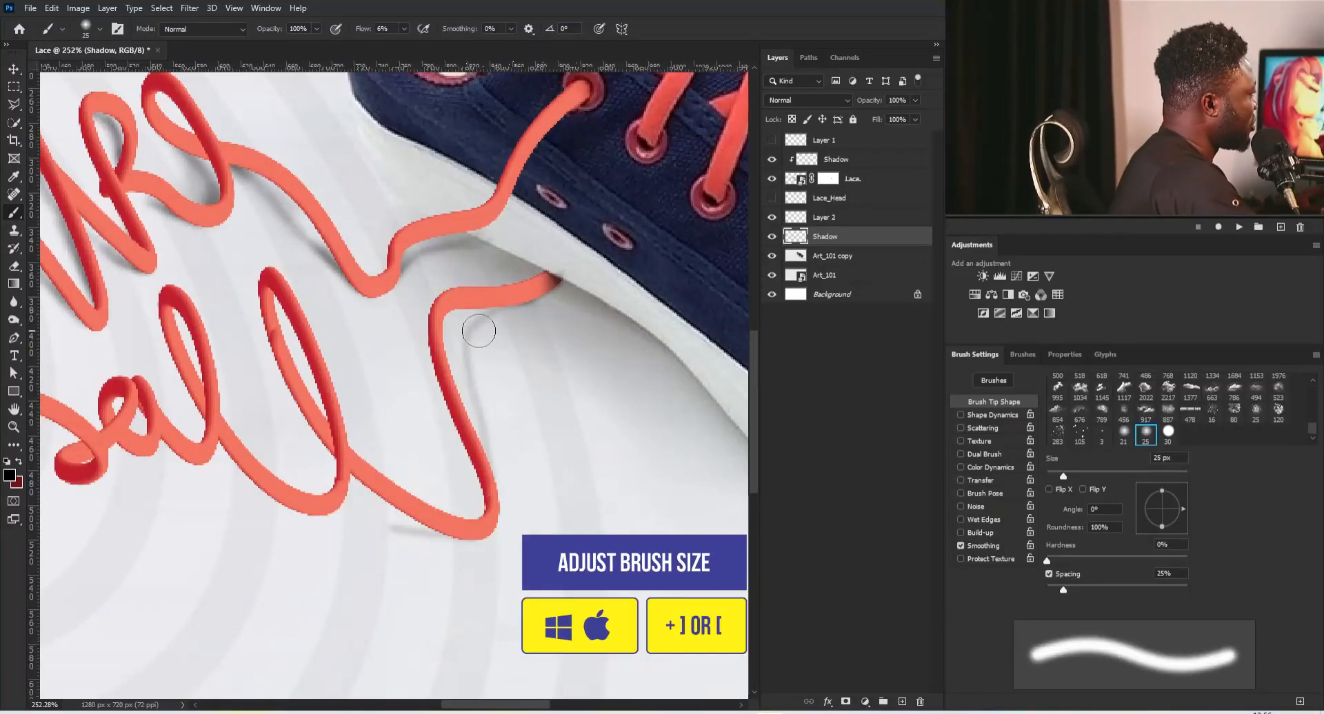
pyautogui.moveTo(477, 332); pyautogui.dragTo(486, 351)
# Broaden the shadow along the lace tail's upper bend and stem with a 15 px brush at 3% flow
pyautogui.press('[')
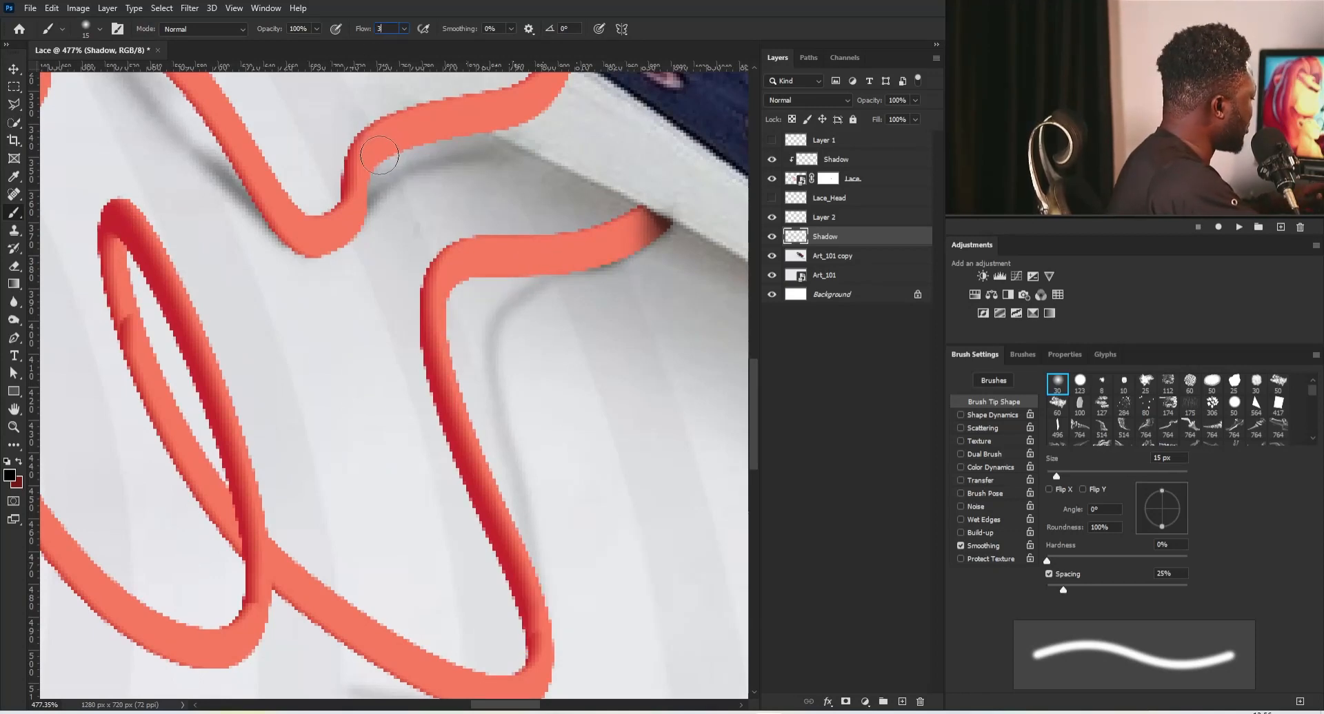
pyautogui.moveTo(530, 270); pyautogui.dragTo(457, 430)
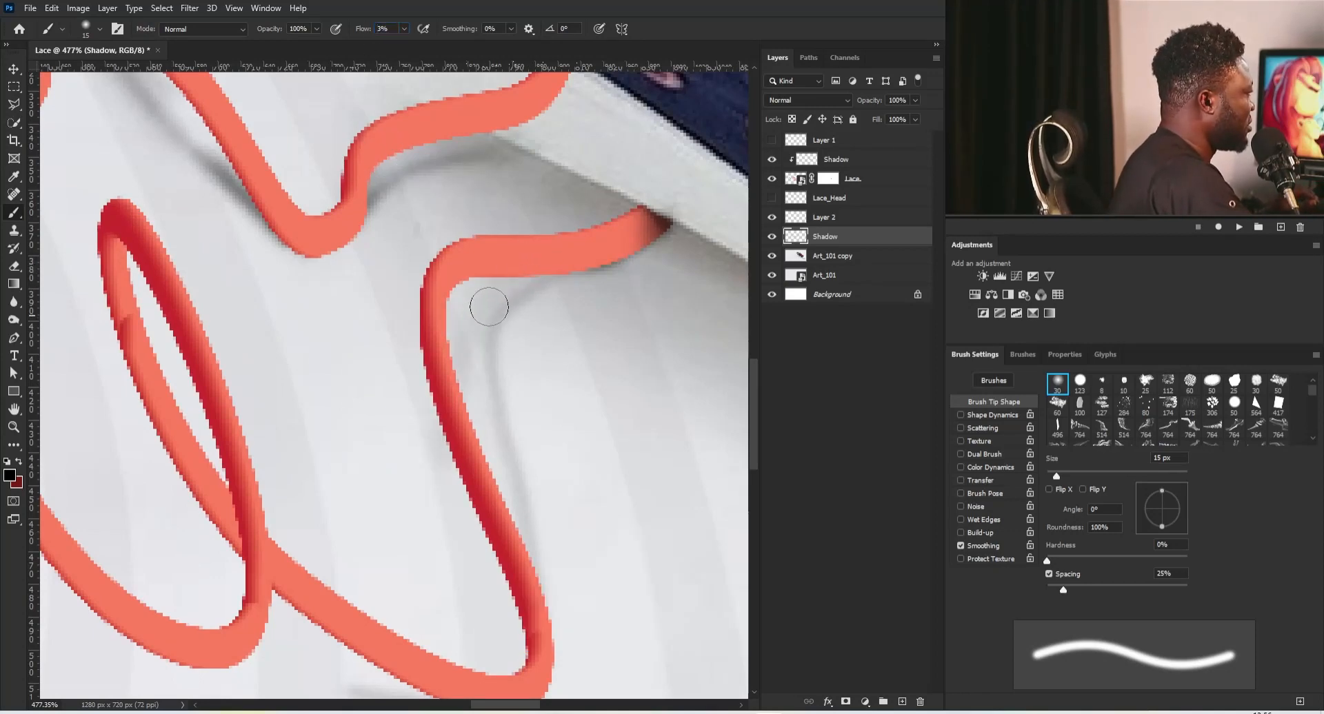
pyautogui.hotkey('ctrl', 'z')
pyautogui.moveTo(522, 277); pyautogui.dragTo(478, 366)
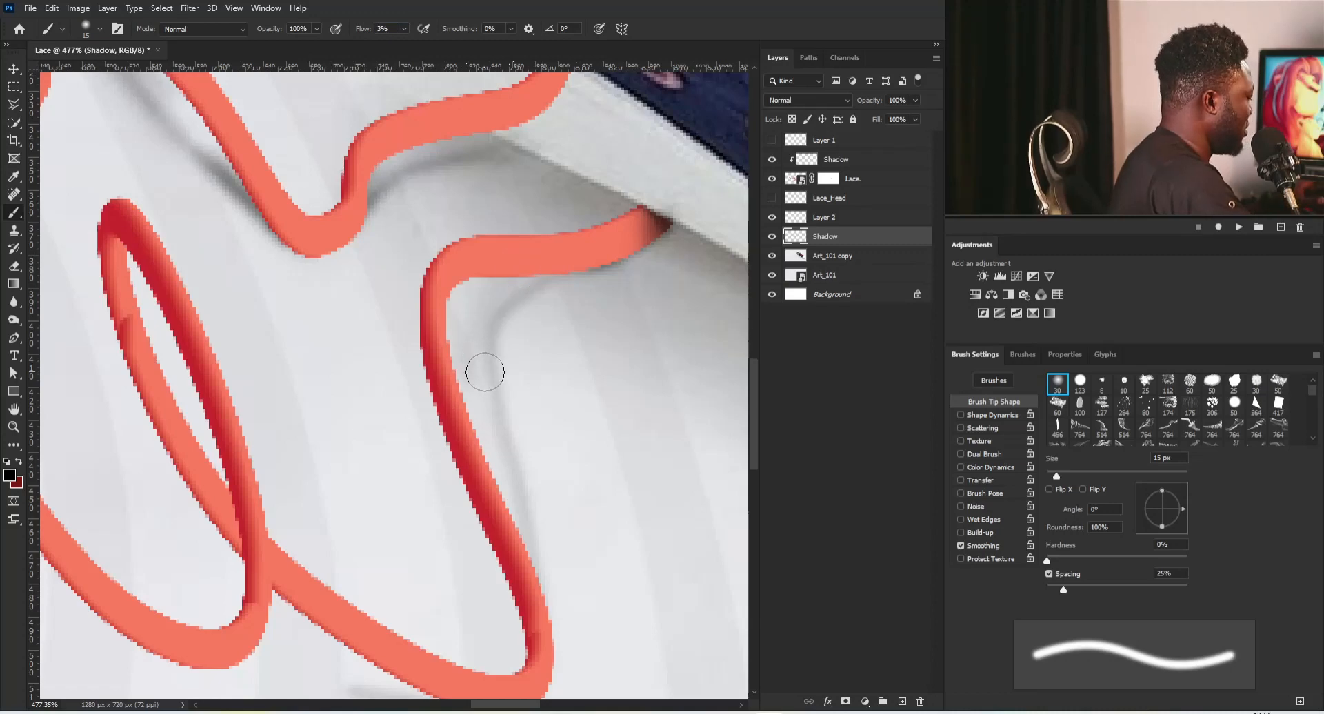
pyautogui.moveTo(541, 290); pyautogui.dragTo(490, 420)
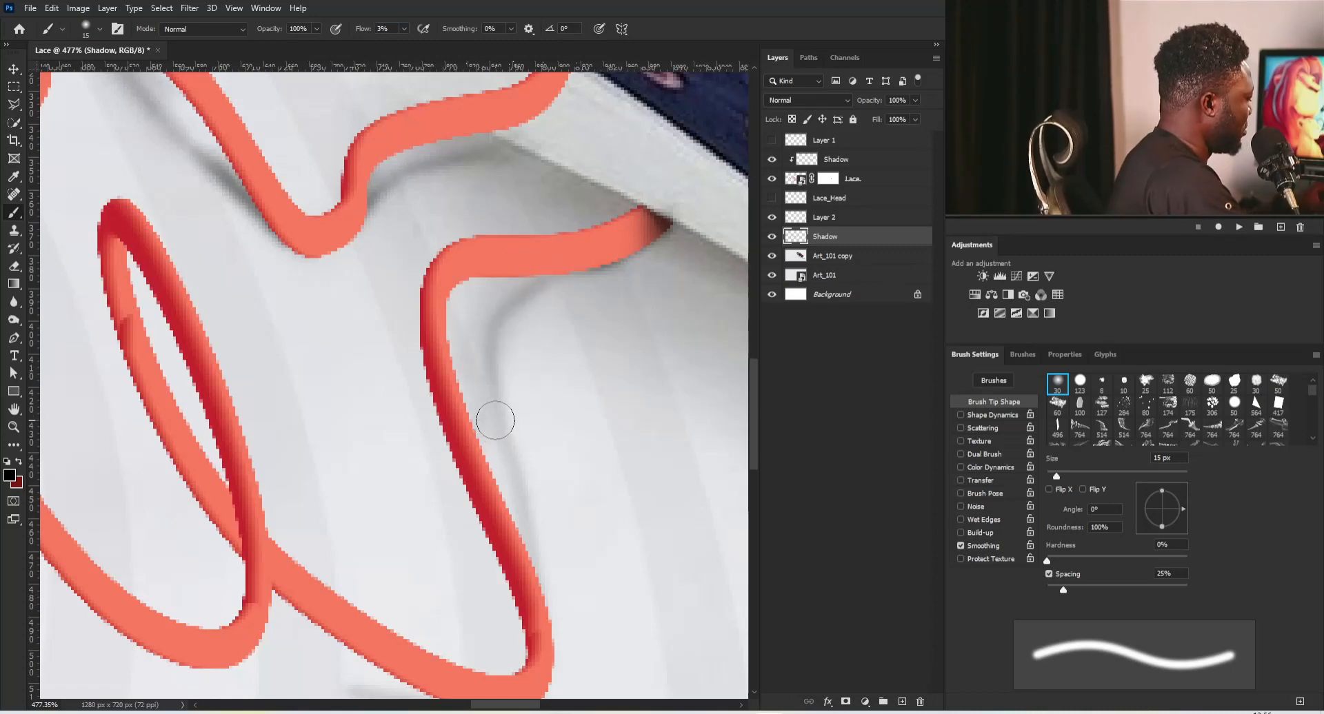
# Darken the shadow beside the lace tail's stem and beneath its lower bend with a 9 px brush
pyautogui.press('[')
pyautogui.press('[')
pyautogui.moveTo(479, 358)
pyautogui.mouseDown()
pyautogui.moveTo(526, 554)
pyautogui.moveTo(497, 360)
pyautogui.mouseUp()
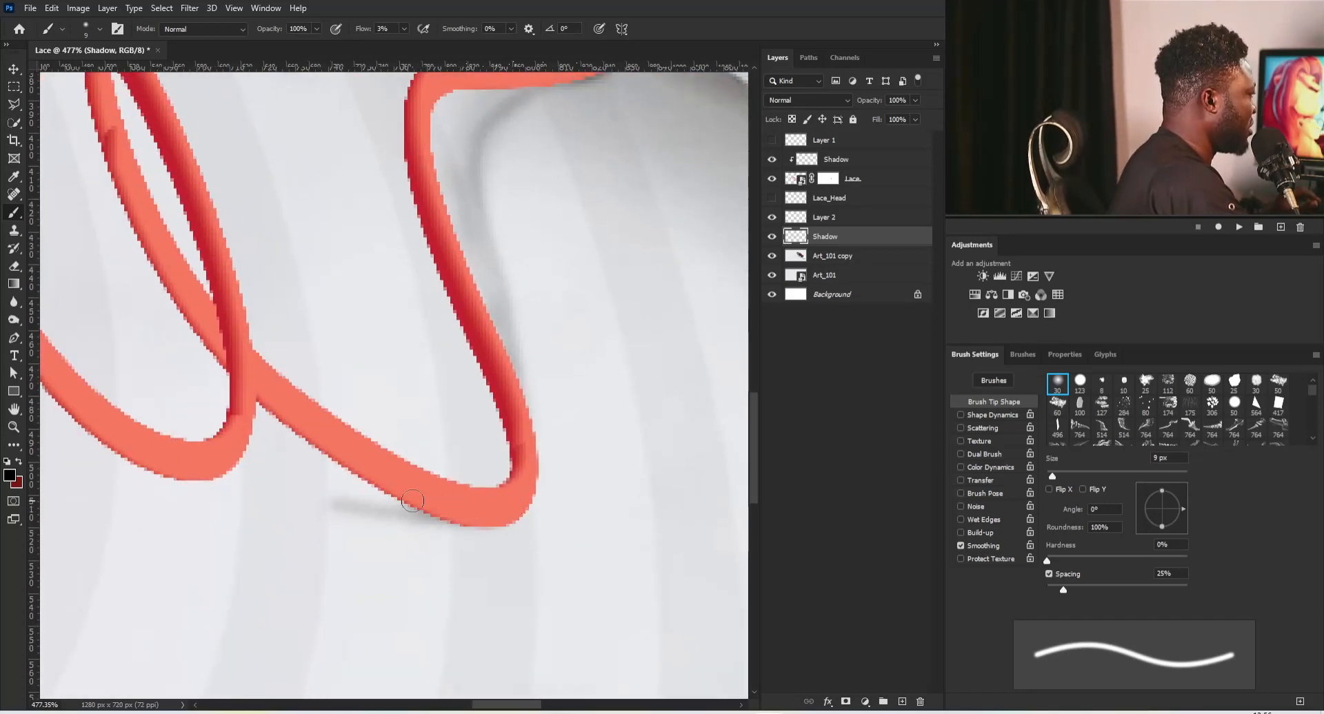
pyautogui.moveTo(402, 498); pyautogui.dragTo(388, 501)
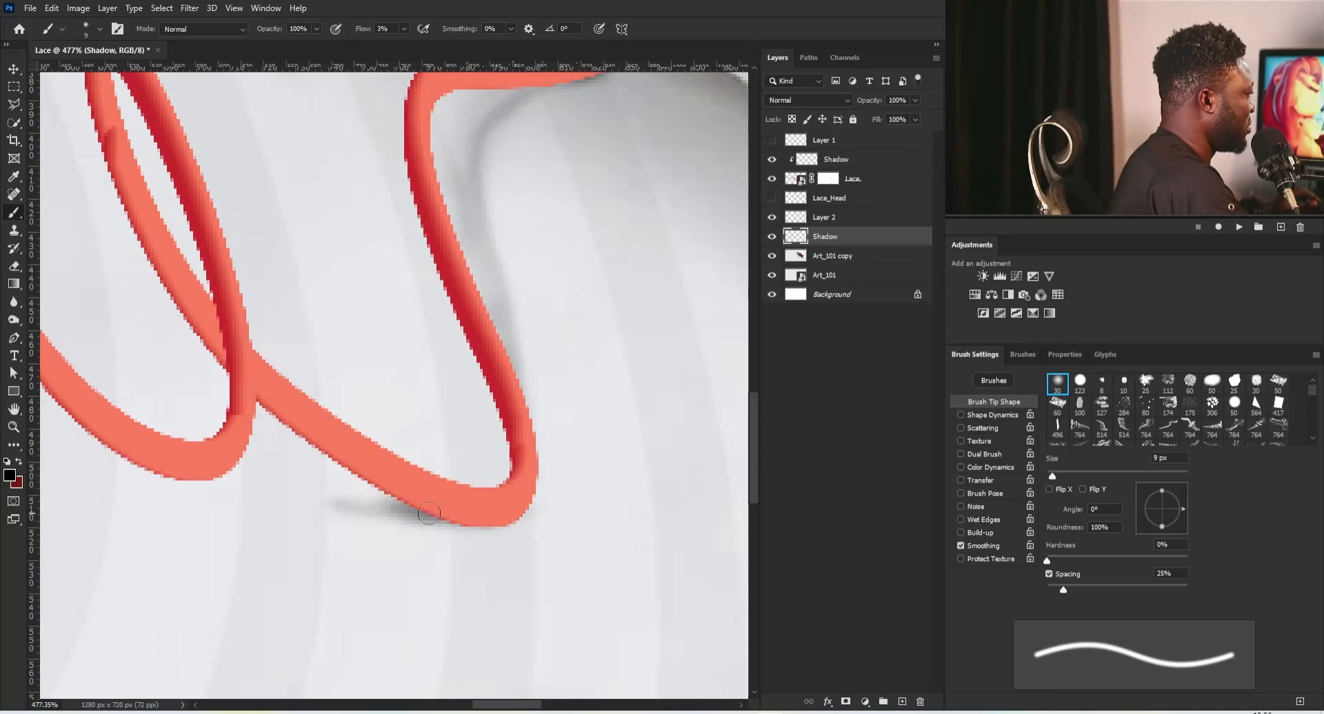
# Build up the shadow directly beneath the lace tail's upper bend toward the sole with the 9 px brush
pyautogui.moveTo(492, 290); pyautogui.dragTo(500, 423)
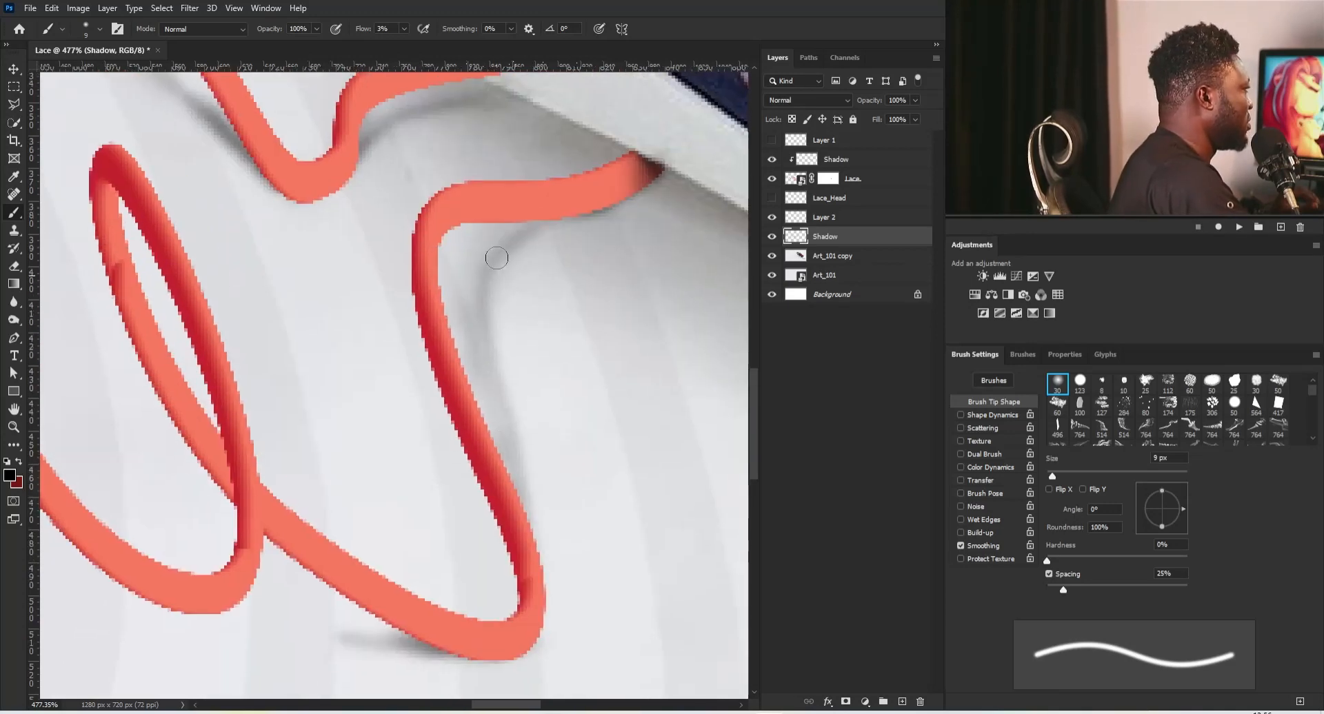
pyautogui.moveTo(489, 221)
pyautogui.mouseDown()
pyautogui.moveTo(531, 231)
pyautogui.moveTo(514, 250)
pyautogui.mouseUp()
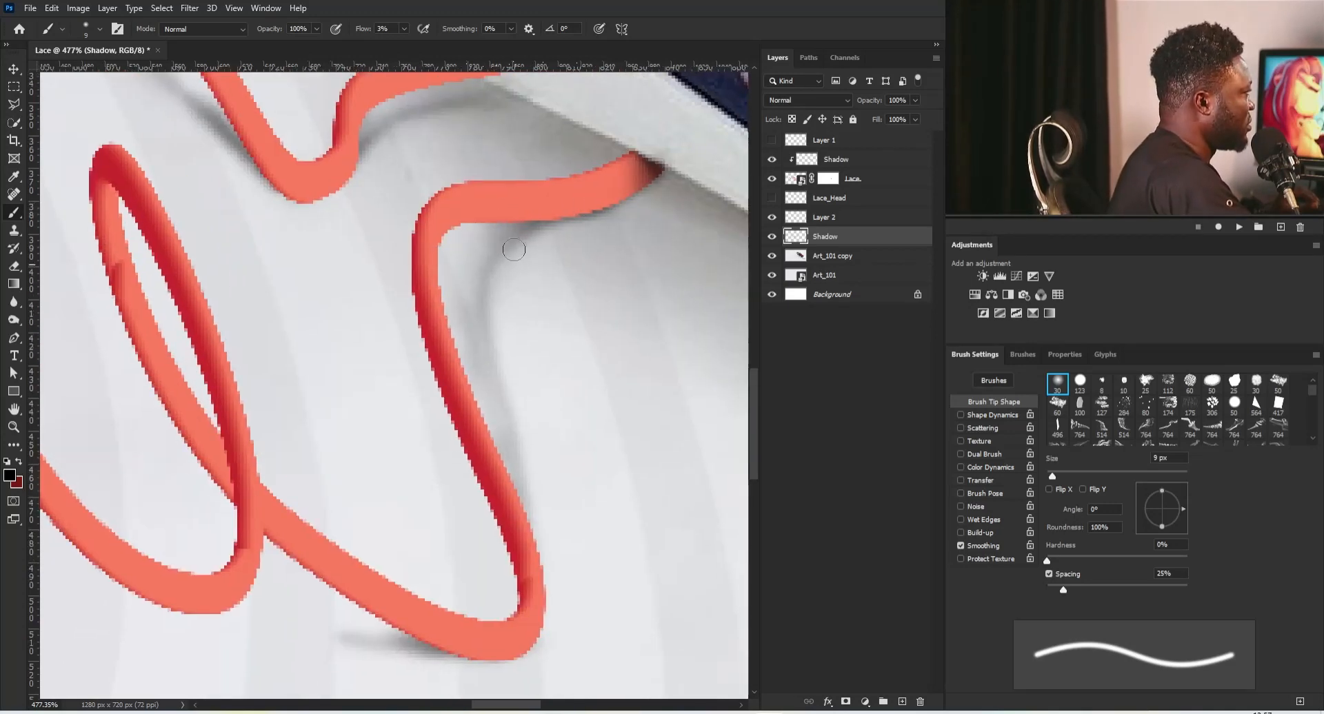
pyautogui.moveTo(565, 198); pyautogui.dragTo(524, 334)
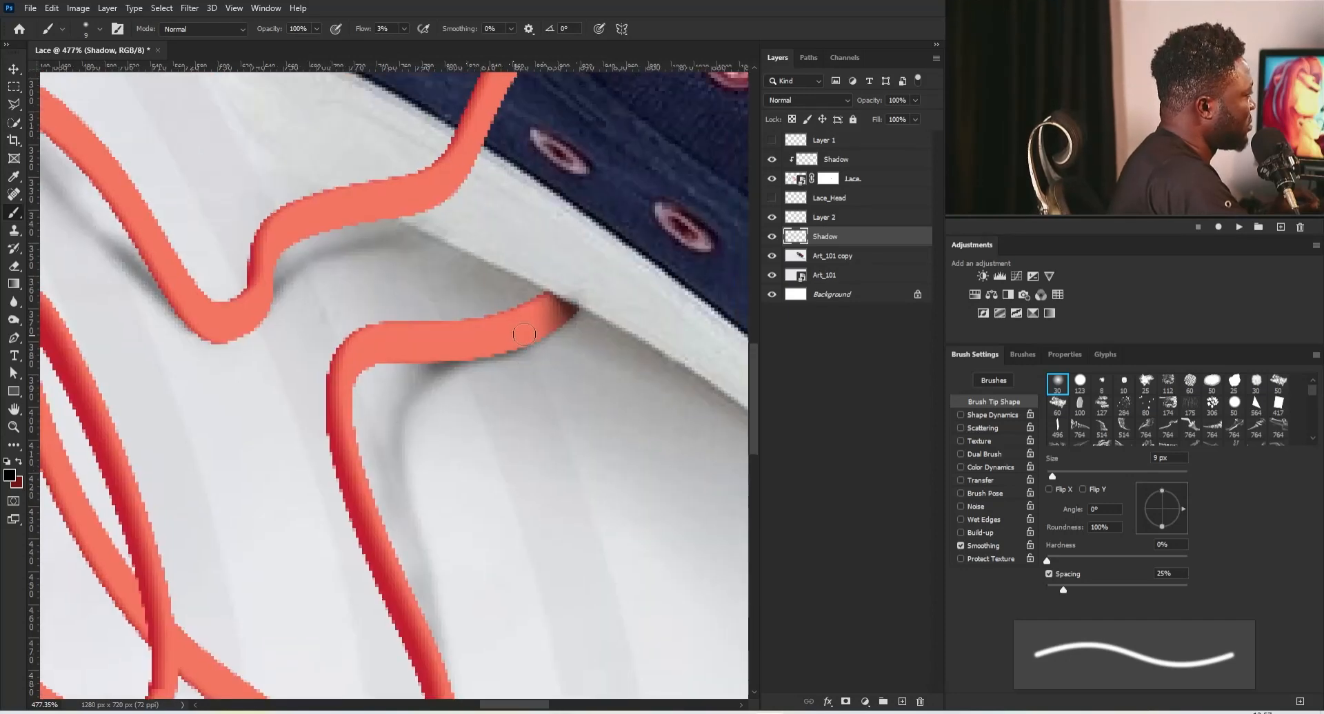
pyautogui.keyDown('ctrl'); pyautogui.click(556, 241); pyautogui.keyUp('ctrl')
pyautogui.moveTo(310, 295); pyautogui.dragTo(455, 359)
pyautogui.moveTo(418, 351); pyautogui.dragTo(476, 333)
# Paint a soft shadow inside the bottom curve of the last "l" in the lower word, undoing the final stroke
pyautogui.hotkey('ctrl', '0')
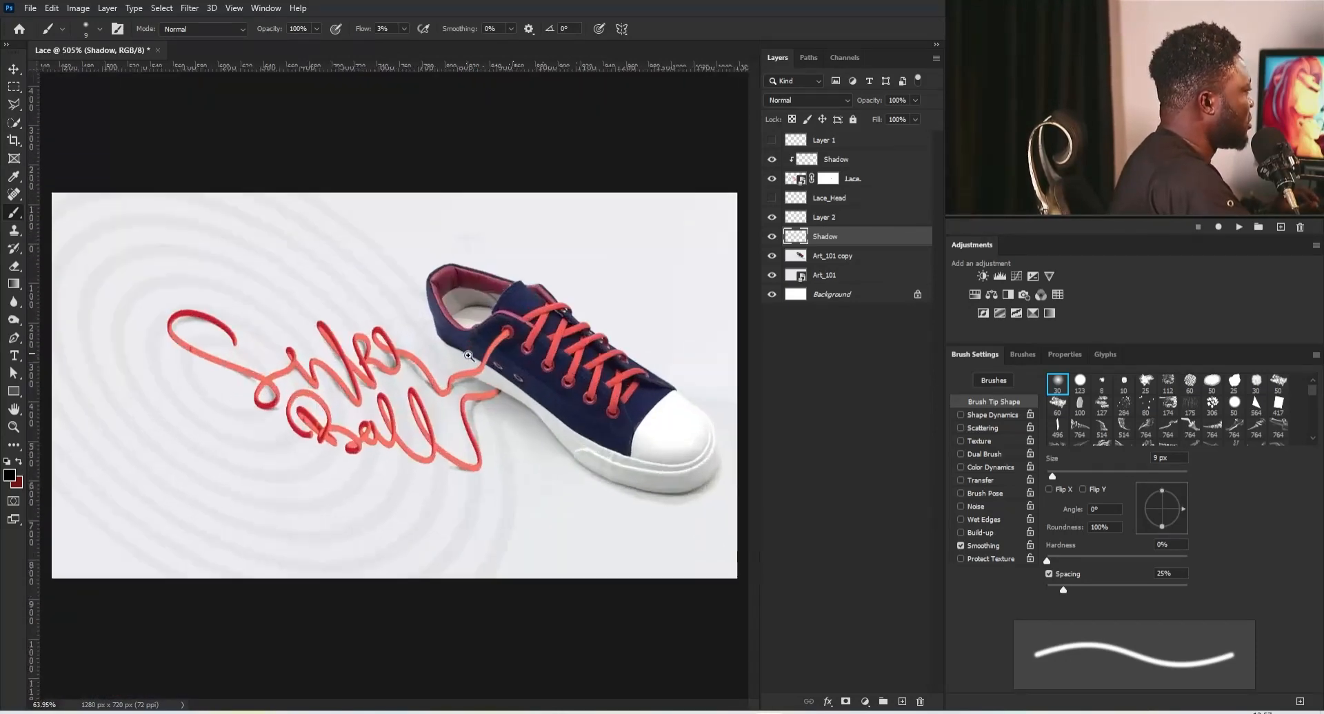
pyautogui.moveTo(431, 443); pyautogui.dragTo(537, 361)
pyautogui.moveTo(537, 361); pyautogui.dragTo(586, 361)
pyautogui.moveTo(553, 417); pyautogui.dragTo(591, 417)
pyautogui.moveTo(512, 317)
pyautogui.mouseDown()
pyautogui.moveTo(525, 429)
pyautogui.moveTo(531, 355)
pyautogui.moveTo(512, 419)
pyautogui.moveTo(542, 368)
pyautogui.moveTo(511, 421)
pyautogui.moveTo(543, 365)
pyautogui.mouseUp()
pyautogui.hotkey('ctrl', 'z')
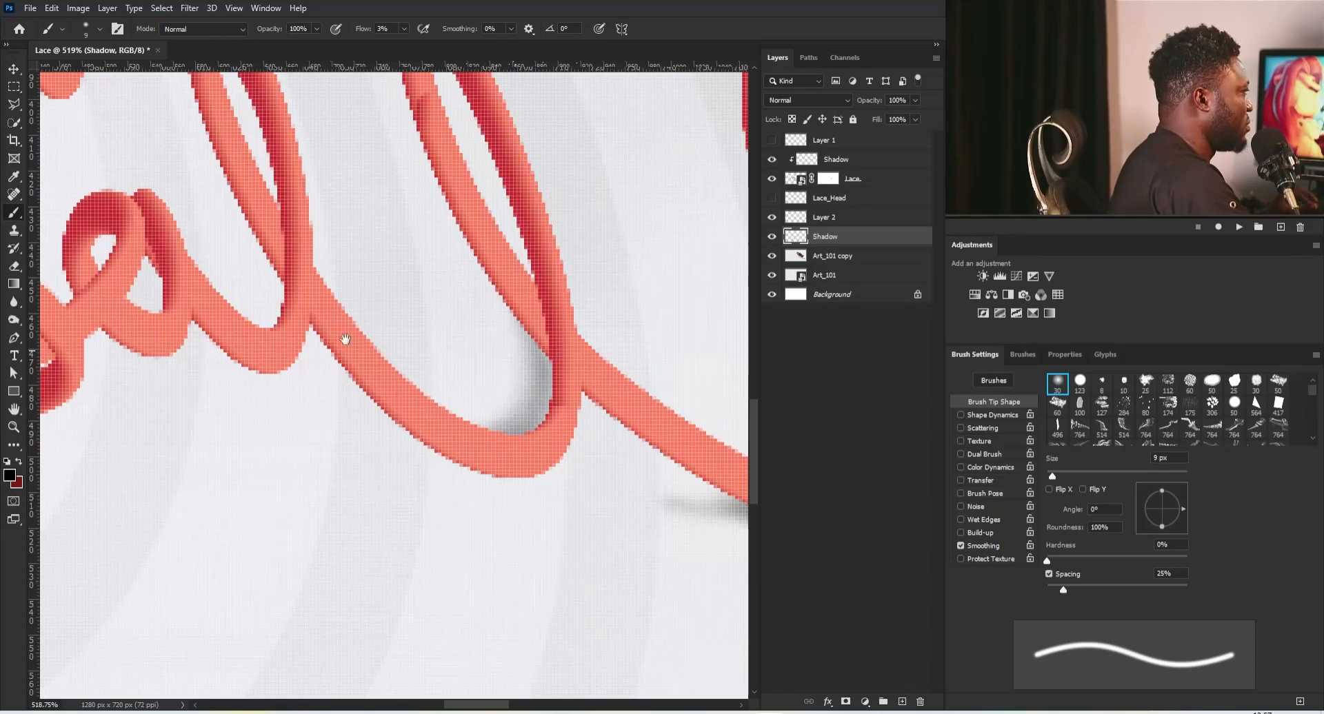
# Paint soft shadows beneath the bottom curve of the last "l" in the lower word and inside and beneath the first "l"
pyautogui.moveTo(346, 339); pyautogui.dragTo(398, 373)
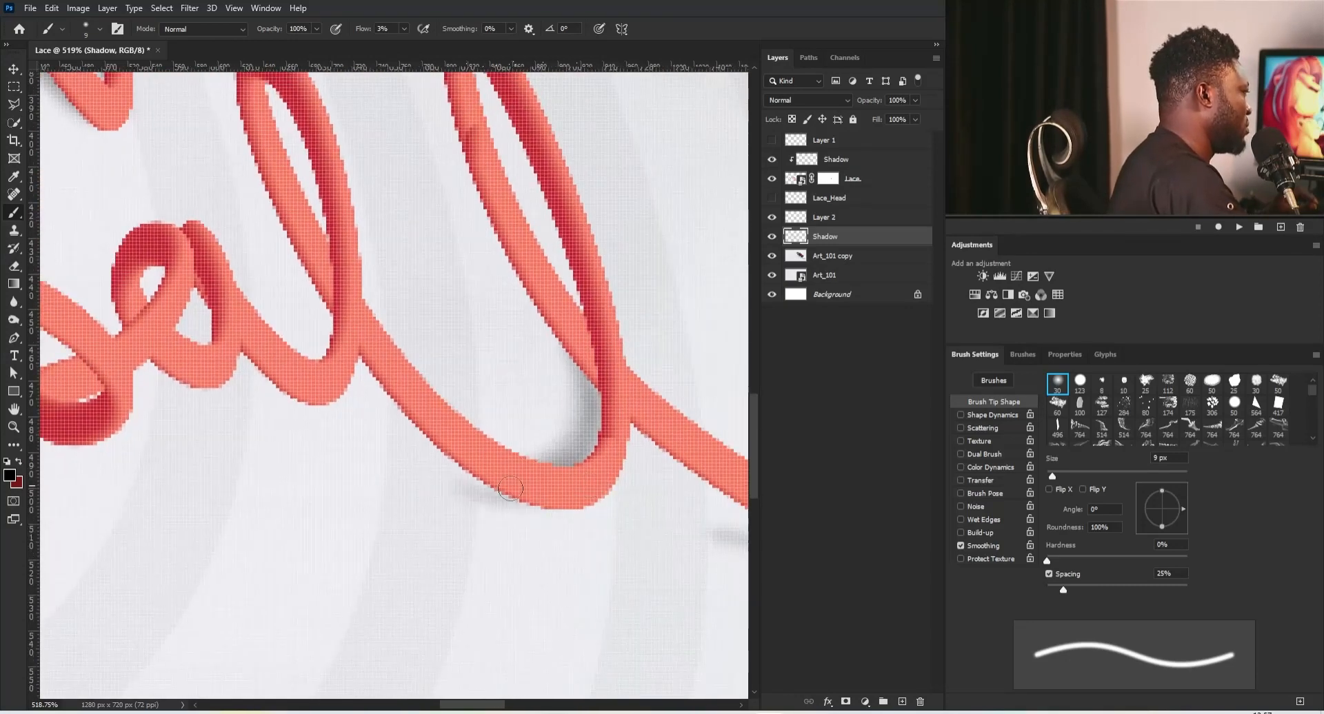
pyautogui.moveTo(510, 490)
pyautogui.mouseDown()
pyautogui.moveTo(428, 477)
pyautogui.moveTo(538, 484)
pyautogui.moveTo(403, 472)
pyautogui.mouseUp()
pyautogui.moveTo(325, 305); pyautogui.dragTo(415, 442)
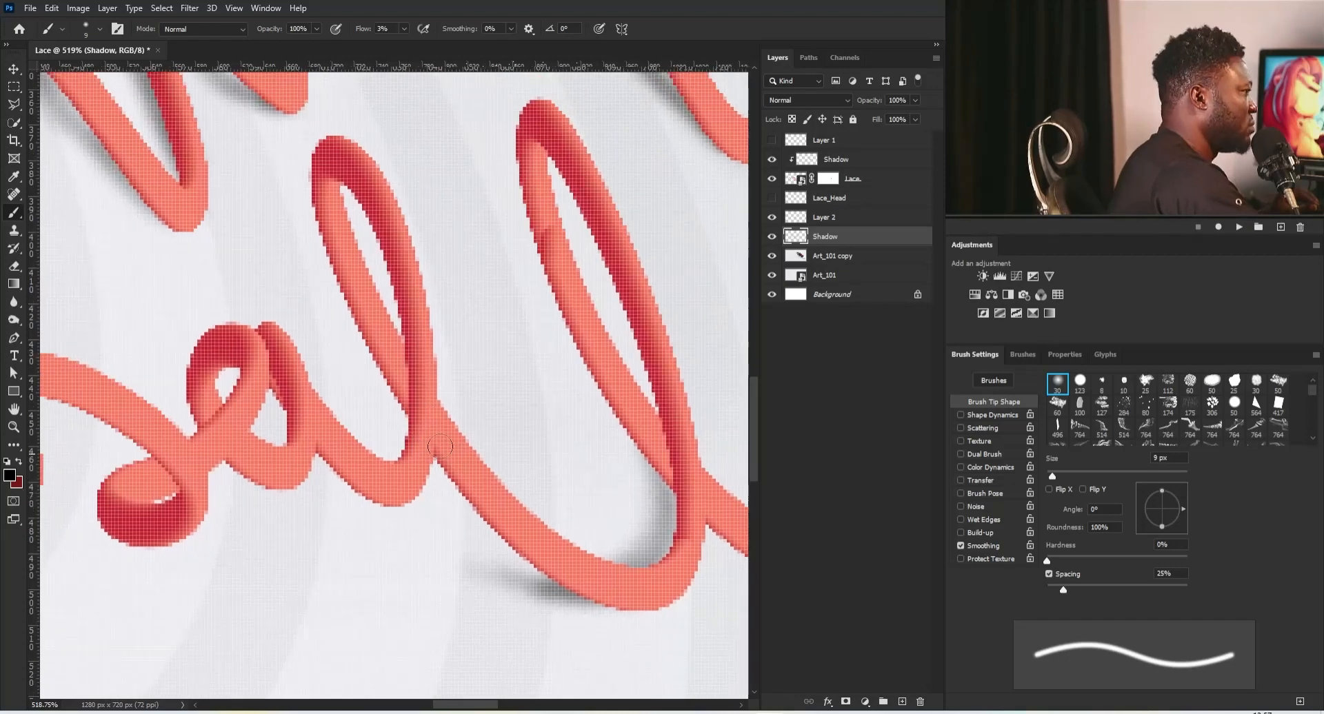
pyautogui.moveTo(390, 378)
pyautogui.mouseDown()
pyautogui.moveTo(366, 329)
pyautogui.moveTo(374, 481)
pyautogui.moveTo(382, 396)
pyautogui.moveTo(351, 454)
pyautogui.moveTo(406, 409)
pyautogui.moveTo(369, 370)
pyautogui.moveTo(400, 413)
pyautogui.moveTo(397, 451)
pyautogui.moveTo(405, 399)
pyautogui.moveTo(398, 451)
pyautogui.moveTo(400, 398)
pyautogui.moveTo(379, 432)
pyautogui.moveTo(381, 365)
pyautogui.moveTo(424, 478)
pyautogui.moveTo(400, 489)
pyautogui.moveTo(311, 462)
pyautogui.moveTo(360, 474)
pyautogui.moveTo(322, 453)
pyautogui.moveTo(380, 491)
pyautogui.mouseUp()
# Paint soft shadows inside and beneath the "a" of the lower word, varying the brush between 7 px and 9 px
pyautogui.press(']')
pyautogui.press(']')
pyautogui.press('[')
pyautogui.press('[')
pyautogui.press('[')
pyautogui.press('[')
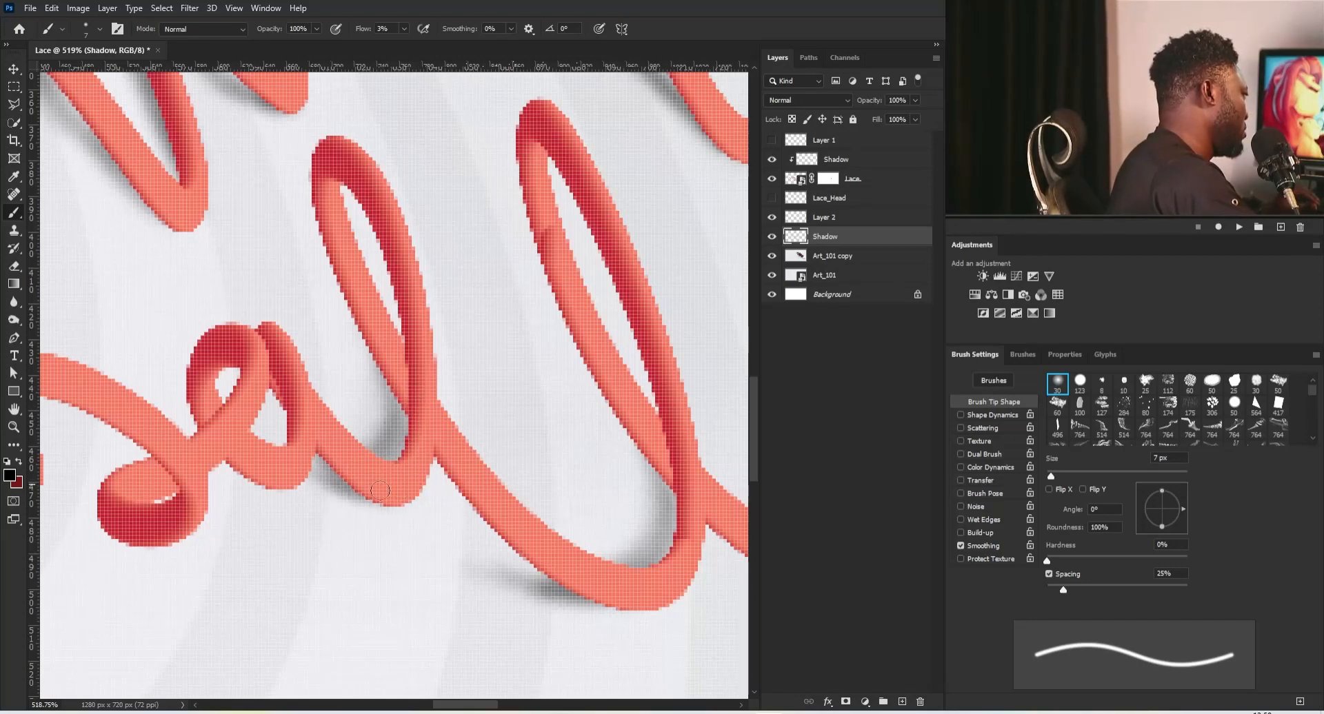
pyautogui.moveTo(240, 395)
pyautogui.mouseDown()
pyautogui.moveTo(360, 464)
pyautogui.moveTo(343, 476)
pyautogui.moveTo(334, 436)
pyautogui.mouseUp()
pyautogui.press(']')
pyautogui.press(']')
pyautogui.press(']')
pyautogui.press(']')
pyautogui.press('[')
pyautogui.press('[')
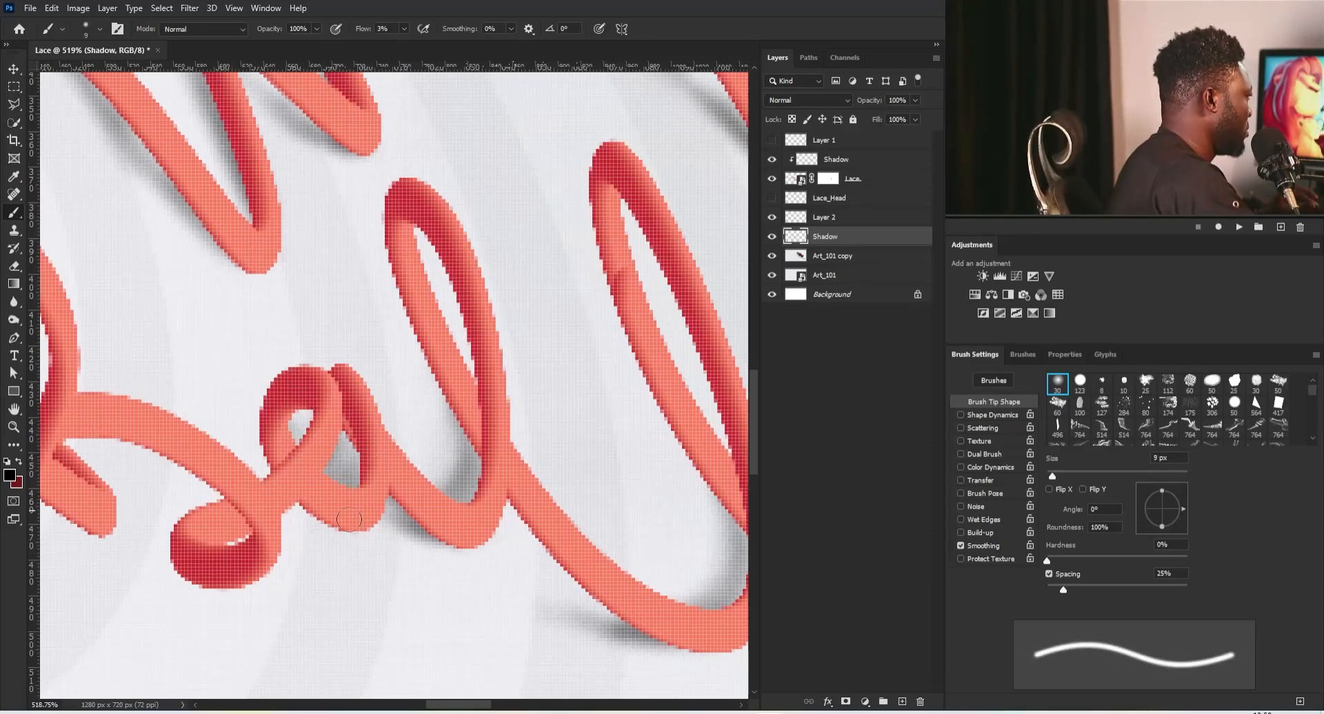
pyautogui.moveTo(348, 520)
pyautogui.mouseDown()
pyautogui.moveTo(293, 524)
pyautogui.moveTo(275, 509)
pyautogui.mouseUp()
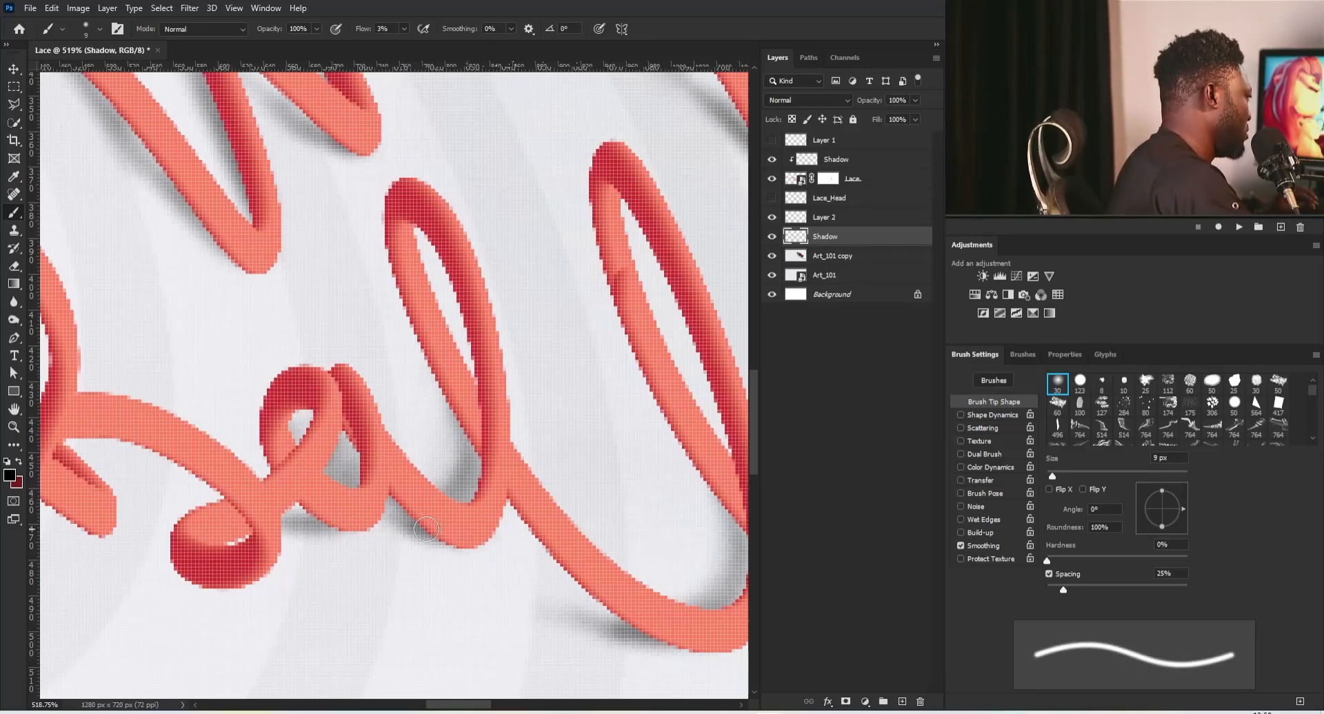
pyautogui.moveTo(427, 529); pyautogui.dragTo(394, 515)
# Paint soft shadows beneath the small curl before the "a" and under the stroke connecting it to the "B"
pyautogui.moveTo(150, 482); pyautogui.dragTo(319, 465)
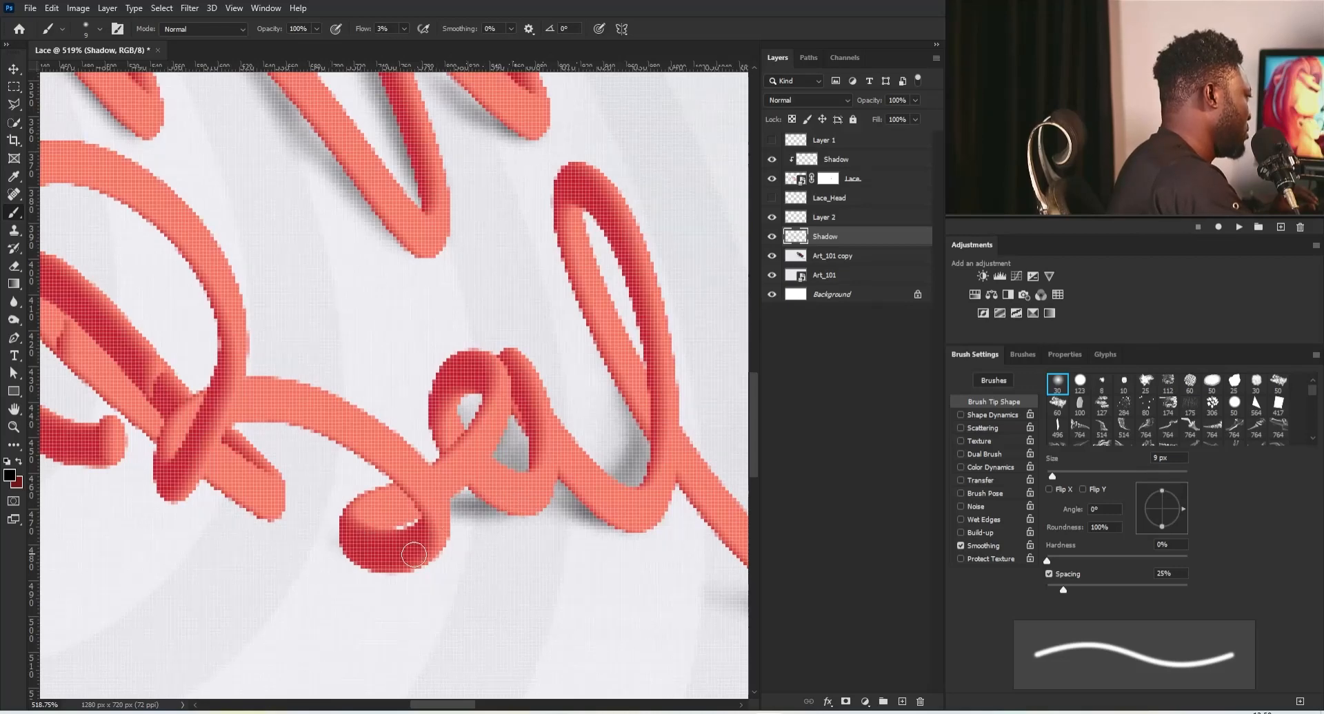
pyautogui.moveTo(414, 555)
pyautogui.mouseDown()
pyautogui.moveTo(338, 552)
pyautogui.moveTo(356, 536)
pyautogui.moveTo(359, 561)
pyautogui.mouseUp()
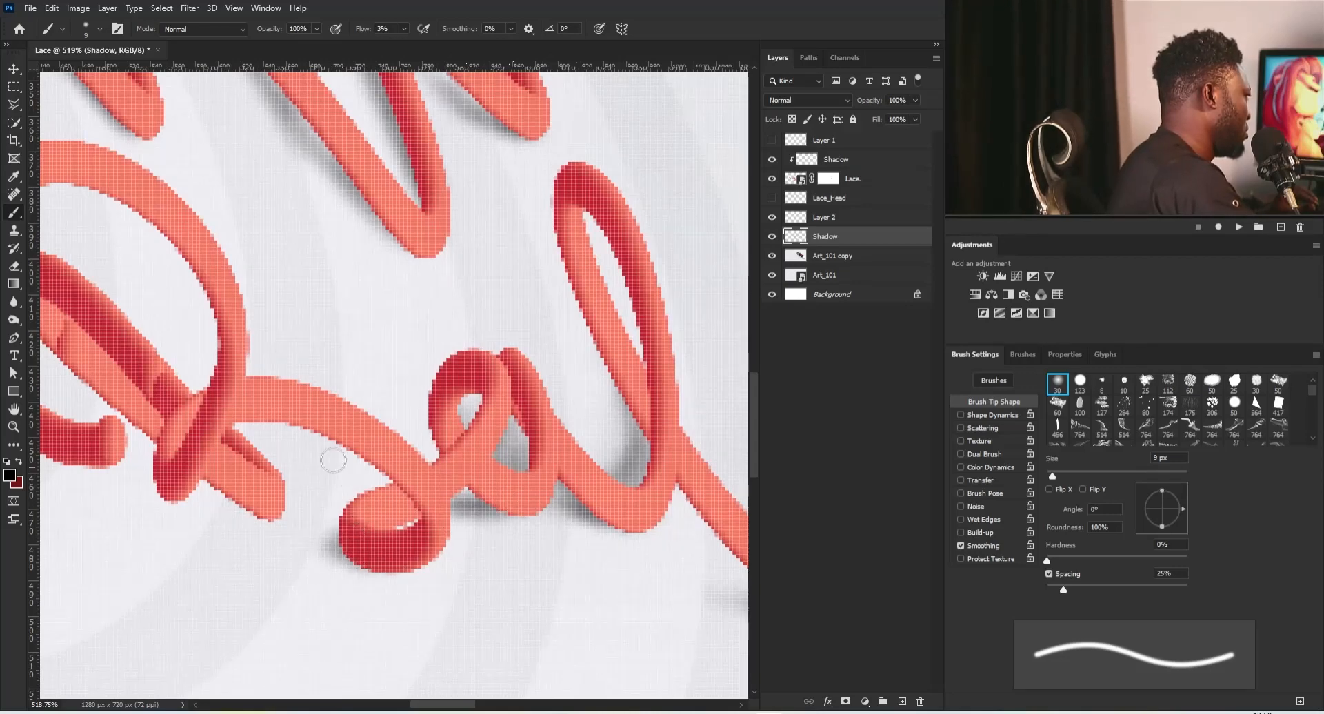
pyautogui.moveTo(241, 429)
pyautogui.mouseDown()
pyautogui.moveTo(351, 472)
pyautogui.moveTo(260, 445)
pyautogui.moveTo(338, 475)
pyautogui.mouseUp()
pyautogui.press(']')
pyautogui.press(']')
pyautogui.press(']')
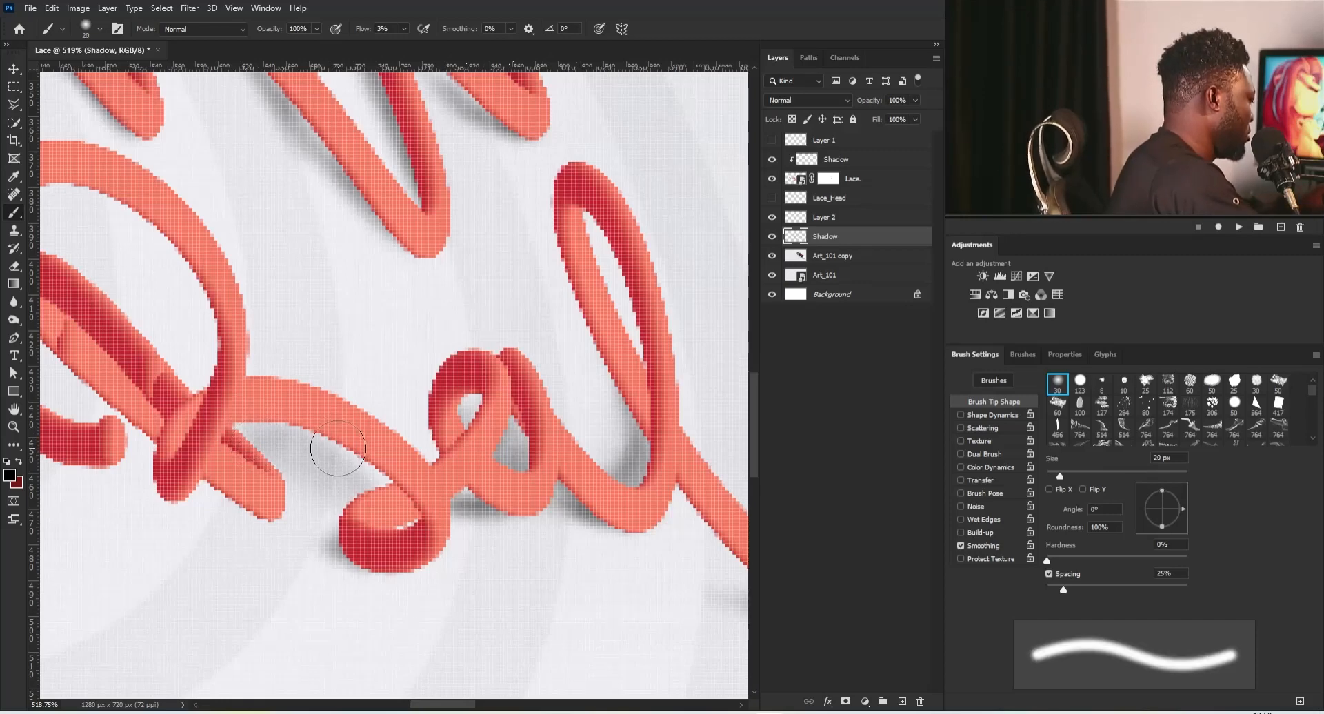
pyautogui.press('[')
pyautogui.press('[')
pyautogui.moveTo(262, 445)
pyautogui.mouseDown()
pyautogui.moveTo(352, 486)
pyautogui.moveTo(242, 448)
pyautogui.moveTo(341, 495)
pyautogui.mouseUp()
pyautogui.moveTo(210, 461); pyautogui.dragTo(304, 473)
# Paint a 9 px soft shadow beneath the foot of the "B" stem and the lower end of its outer loop
pyautogui.scroll(5, 304, 464)
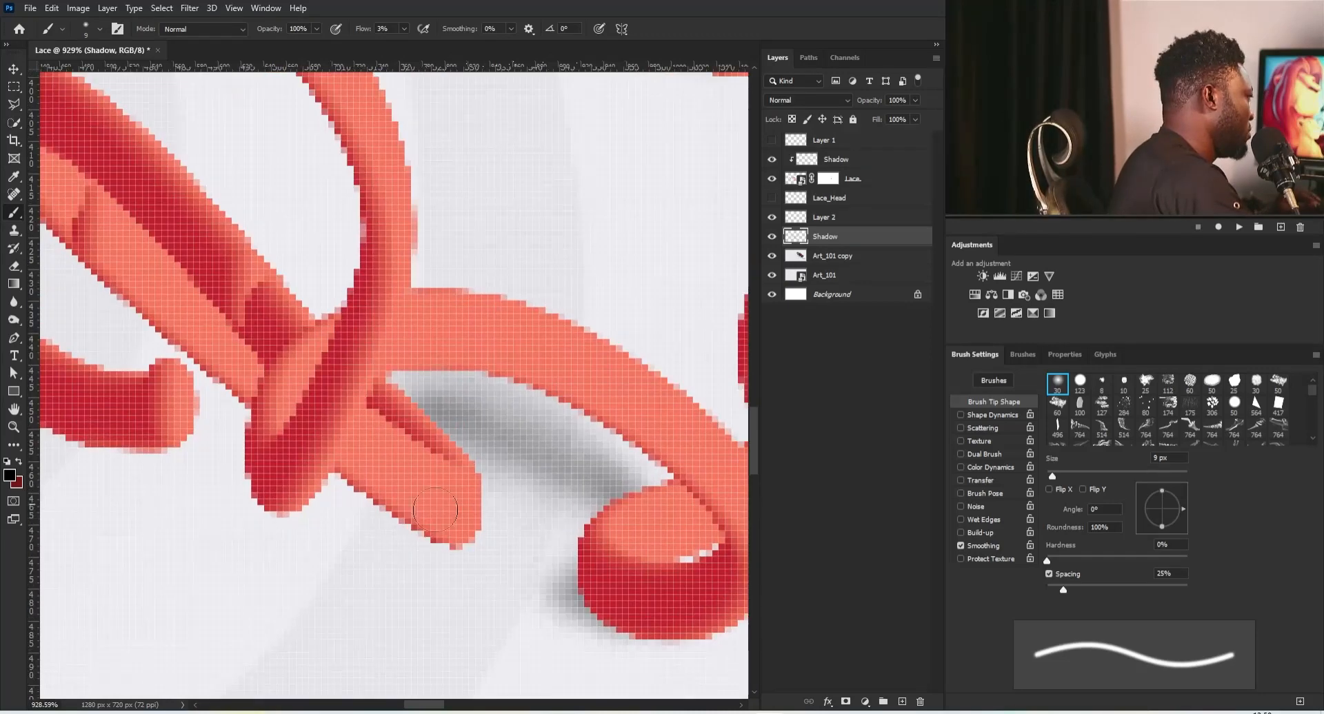
pyautogui.moveTo(435, 510)
pyautogui.mouseDown()
pyautogui.moveTo(386, 527)
pyautogui.moveTo(331, 514)
pyautogui.moveTo(445, 524)
pyautogui.moveTo(351, 483)
pyautogui.moveTo(414, 508)
pyautogui.moveTo(378, 459)
pyautogui.mouseUp()
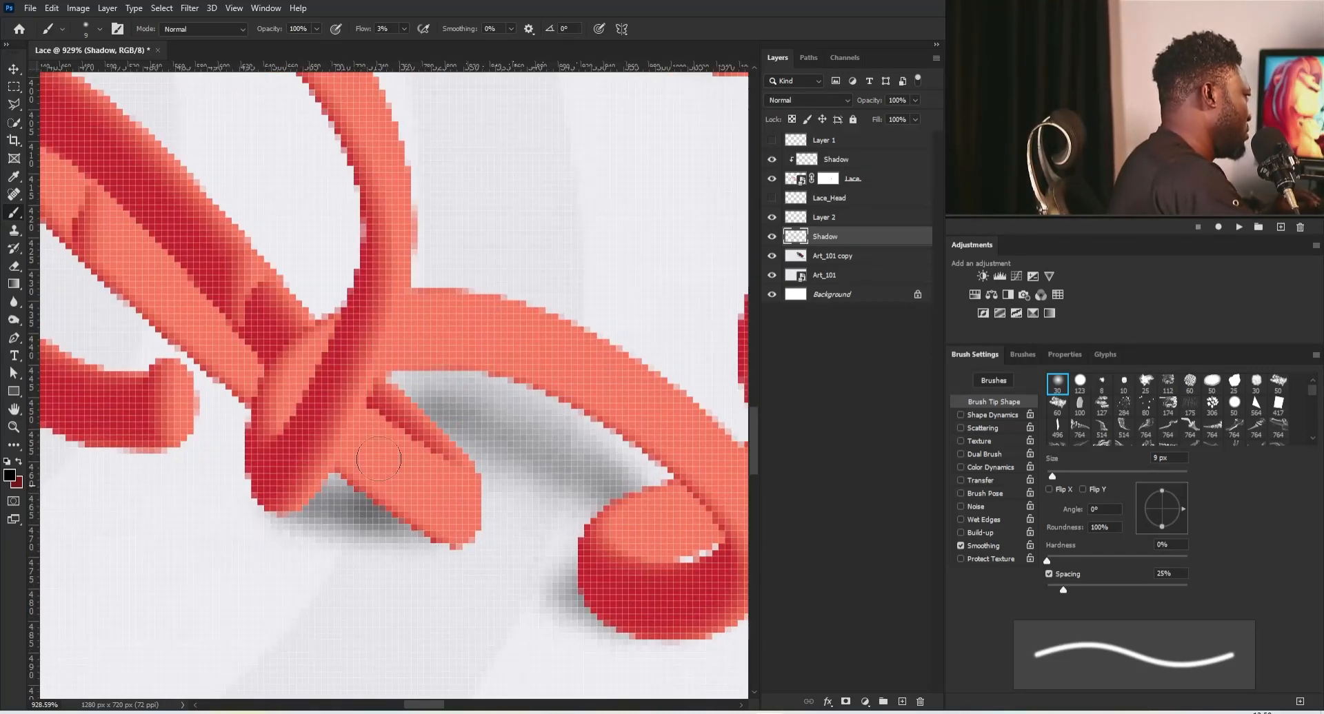
pyautogui.moveTo(75, 318); pyautogui.dragTo(310, 375)
pyautogui.moveTo(393, 390); pyautogui.dragTo(361, 414)
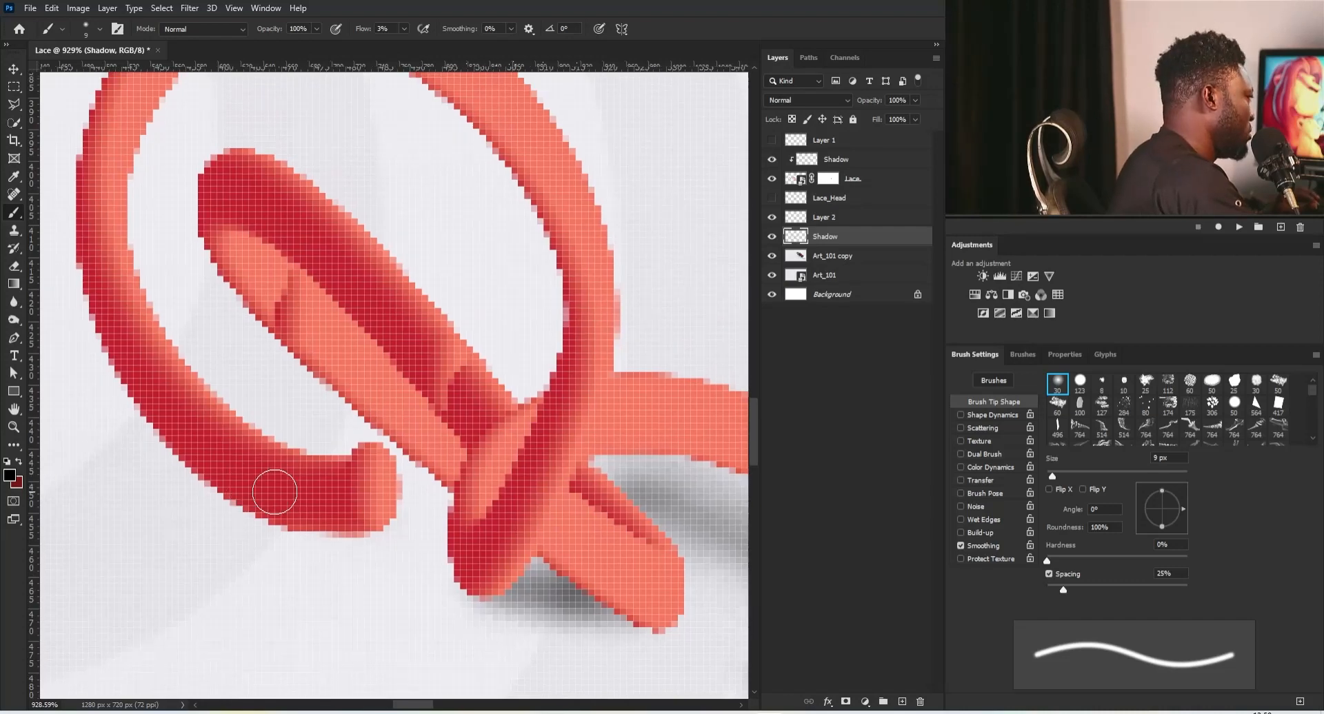
pyautogui.moveTo(274, 491)
pyautogui.mouseDown()
pyautogui.moveTo(244, 482)
pyautogui.moveTo(369, 522)
pyautogui.mouseUp()
pyautogui.moveTo(327, 388); pyautogui.dragTo(380, 447)
# Paint a soft shadow along the inner upper and right edges of the large "B" loop with the 9 px brush
pyautogui.moveTo(357, 301); pyautogui.dragTo(437, 468)
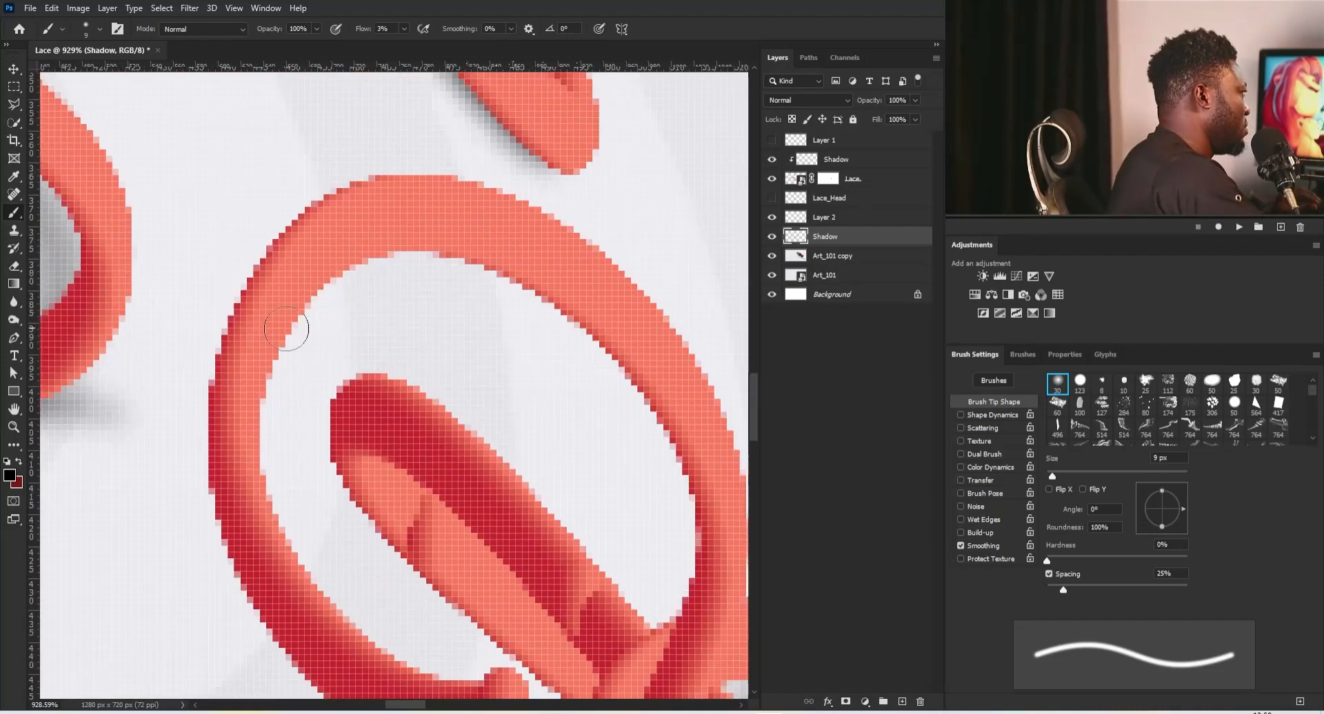
pyautogui.moveTo(286, 329)
pyautogui.mouseDown()
pyautogui.moveTo(415, 307)
pyautogui.moveTo(461, 338)
pyautogui.moveTo(257, 338)
pyautogui.moveTo(315, 331)
pyautogui.moveTo(294, 310)
pyautogui.moveTo(304, 297)
pyautogui.moveTo(410, 296)
pyautogui.moveTo(371, 263)
pyautogui.moveTo(438, 318)
pyautogui.mouseUp()
pyautogui.moveTo(451, 317)
pyautogui.mouseDown()
pyautogui.moveTo(369, 263)
pyautogui.moveTo(429, 304)
pyautogui.mouseUp()
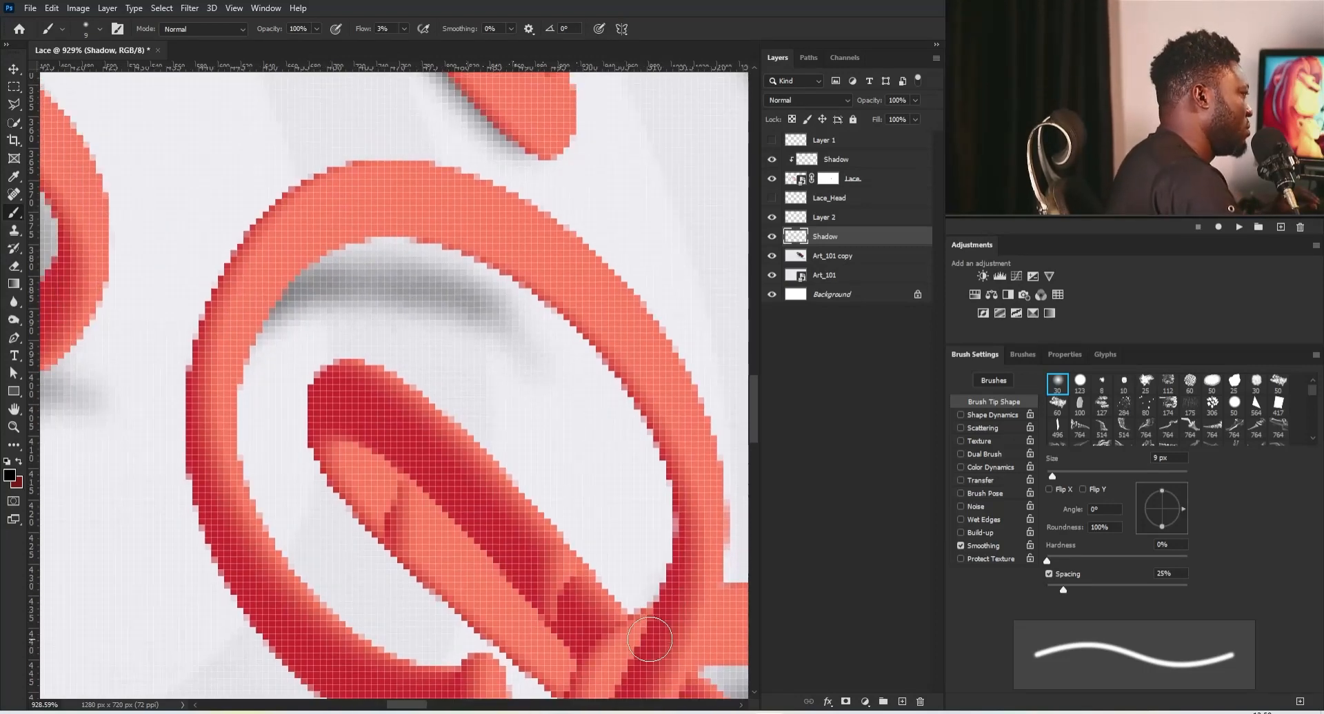
pyautogui.moveTo(650, 639)
pyautogui.mouseDown()
pyautogui.moveTo(637, 448)
pyautogui.moveTo(662, 625)
pyautogui.mouseUp()
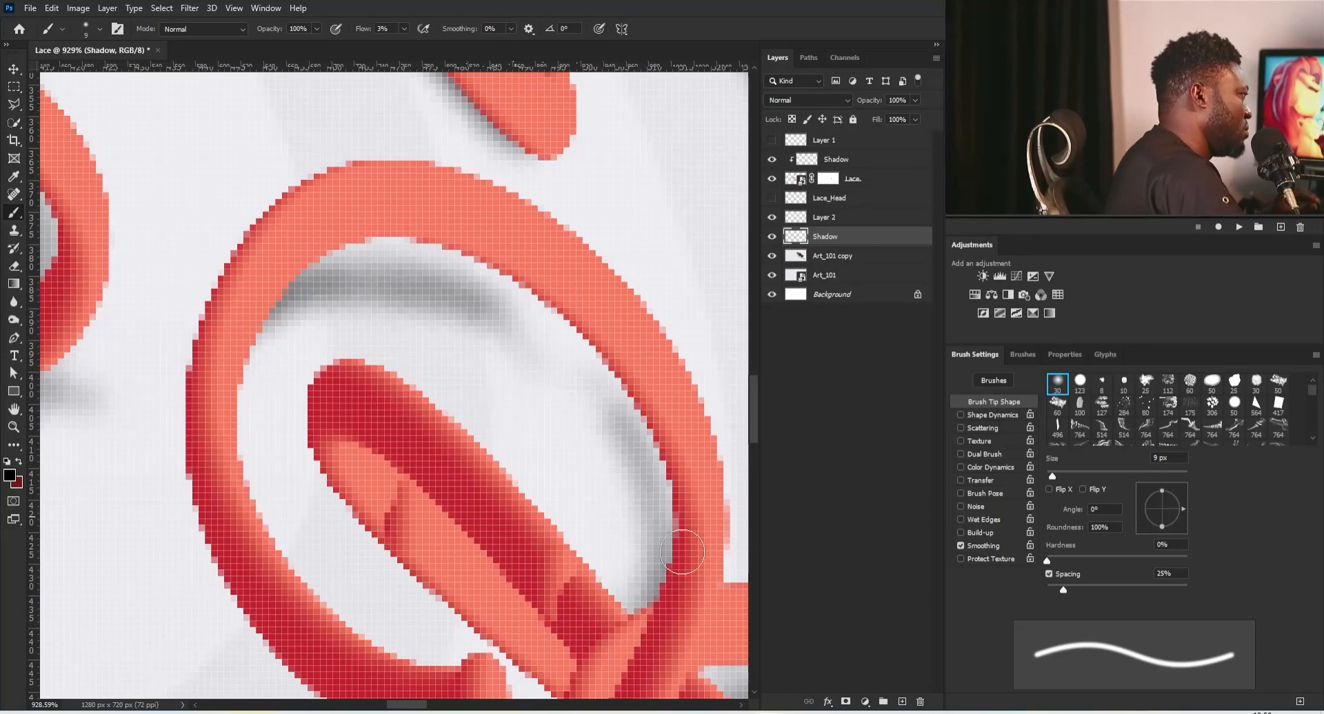
pyautogui.moveTo(679, 586); pyautogui.dragTo(521, 314)
pyautogui.scroll(-5, 551, 310)
pyautogui.scroll(4, 552, 310)
pyautogui.moveTo(626, 428); pyautogui.dragTo(431, 280)
pyautogui.moveTo(642, 460)
pyautogui.mouseDown()
pyautogui.moveTo(414, 281)
pyautogui.moveTo(384, 358)
pyautogui.moveTo(438, 311)
pyautogui.mouseUp()
pyautogui.moveTo(506, 321); pyautogui.dragTo(575, 431)
pyautogui.moveTo(404, 284)
pyautogui.mouseDown()
pyautogui.moveTo(329, 362)
pyautogui.moveTo(419, 349)
pyautogui.moveTo(441, 331)
pyautogui.moveTo(440, 365)
pyautogui.mouseUp()
pyautogui.moveTo(440, 358)
pyautogui.mouseDown()
pyautogui.moveTo(409, 392)
pyautogui.moveTo(428, 416)
pyautogui.mouseUp()
pyautogui.scroll(-5, 426, 416)
# Show the Lace_Head layer and move it above the clipped Shadow layer of the lace
pyautogui.click(836, 159)
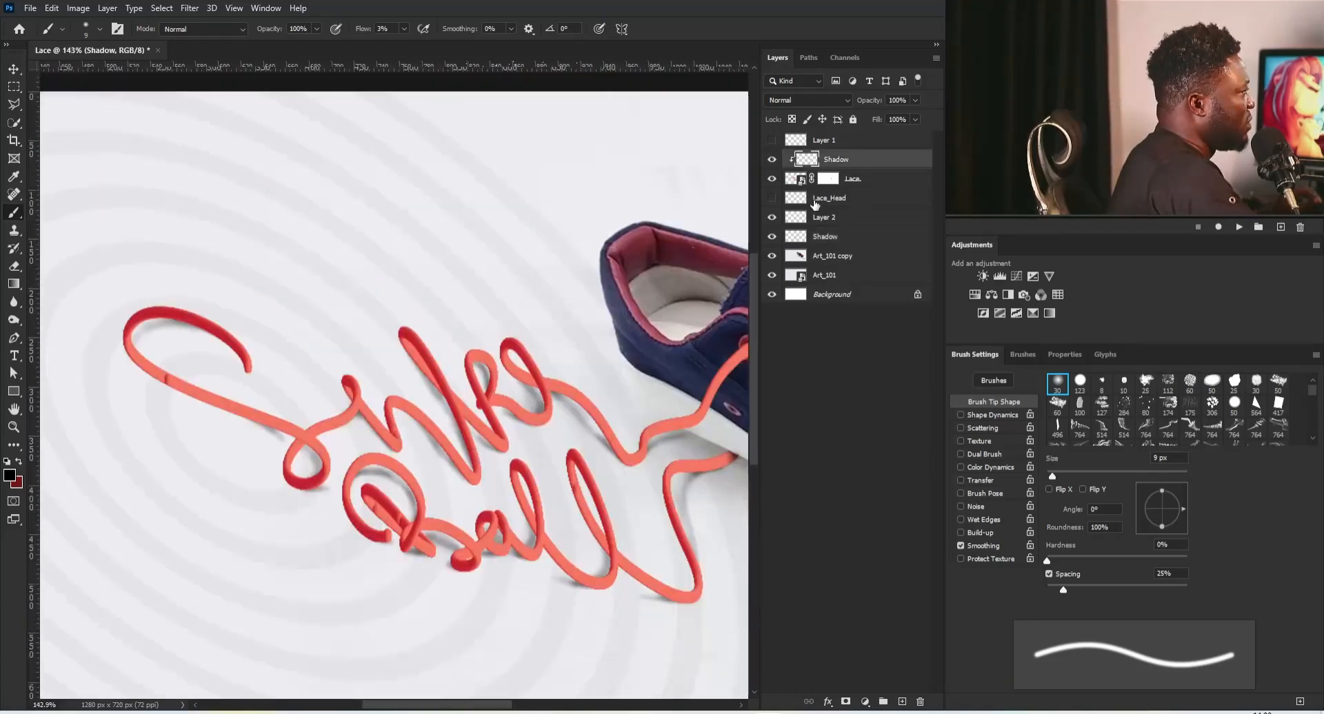
pyautogui.click(829, 198)
pyautogui.click(771, 197)
pyautogui.moveTo(855, 183); pyautogui.dragTo(846, 143)
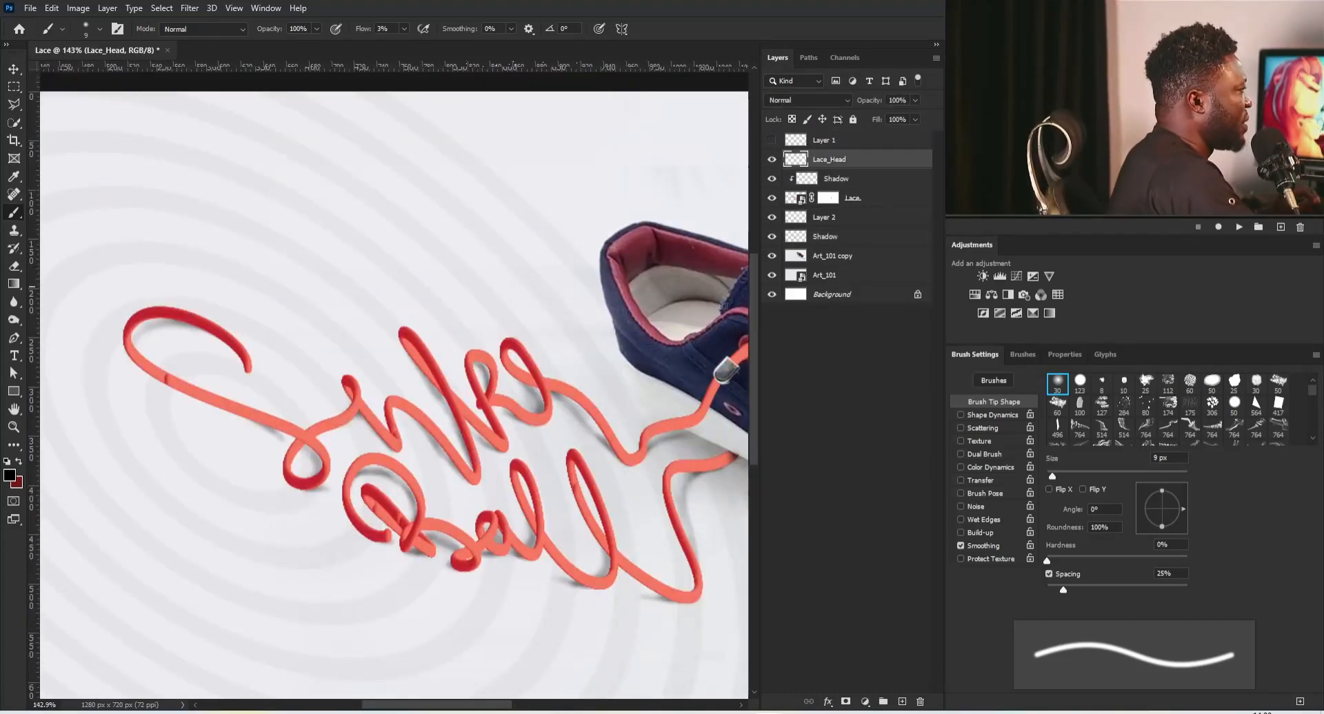
# Move the metal lace head to the open end of the "S", duplicate its layer, hide the copy and select the original
pyautogui.press('v')
pyautogui.moveTo(701, 365)
pyautogui.mouseDown()
pyautogui.moveTo(573, 351)
pyautogui.moveTo(210, 369)
pyautogui.mouseUp()
pyautogui.hotkey('ctrl', 'j')
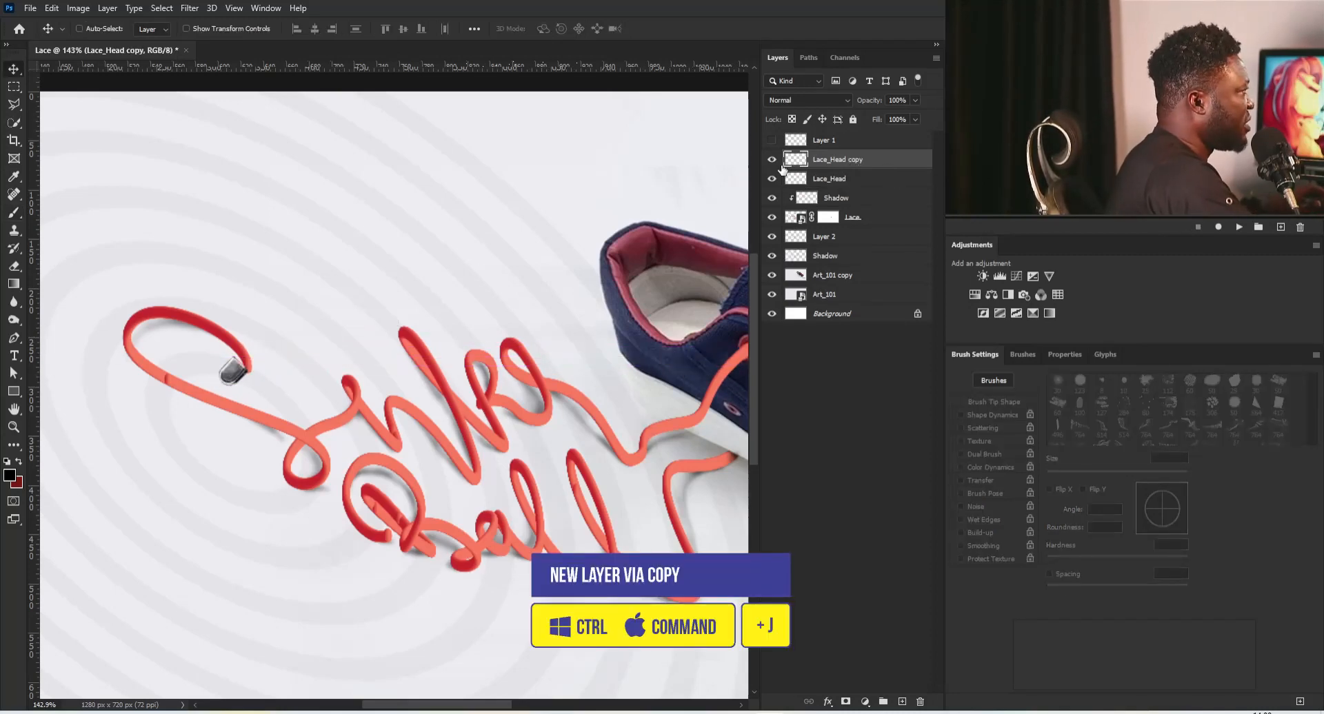
pyautogui.click(814, 181)
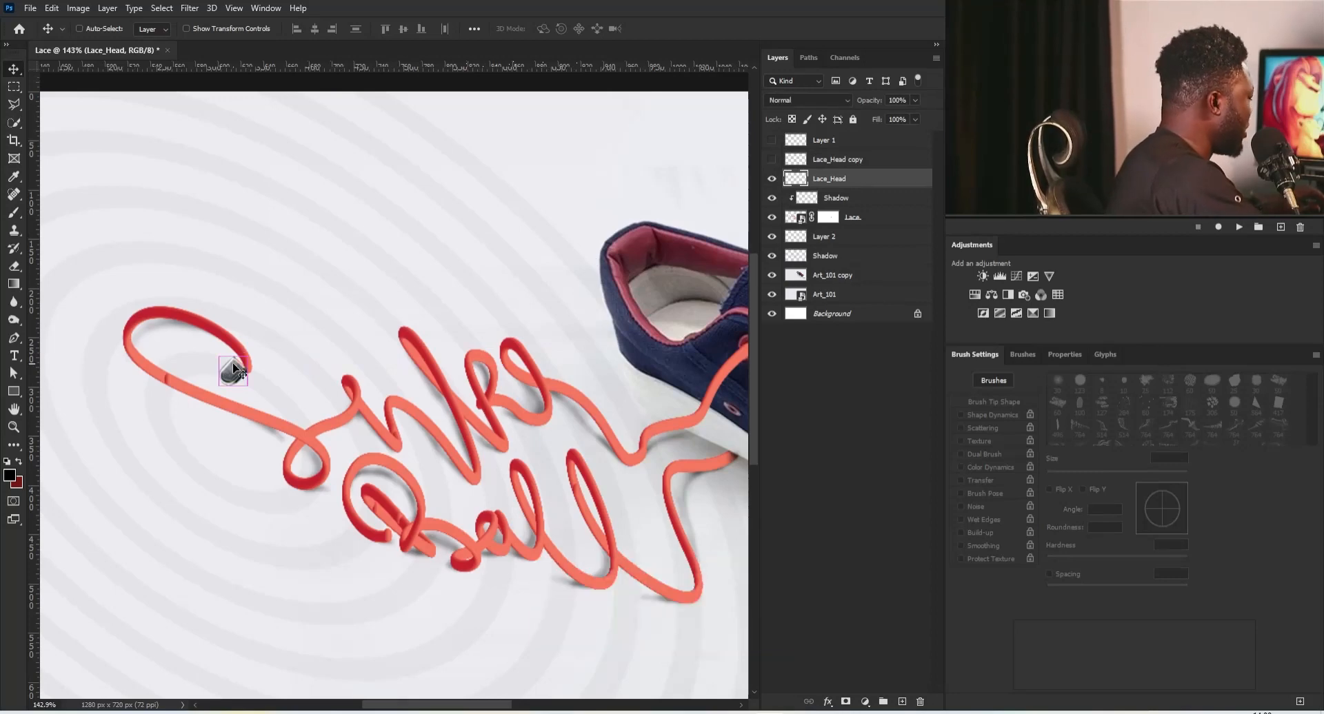
# Convert the Lace_Head layer to a smart object
pyautogui.hotkey('ctrl', '+')
pyautogui.hotkey('ctrl', '+')
pyautogui.hotkey('ctrl', '+')
pyautogui.hotkey('ctrl', '+')
pyautogui.hotkey('ctrl', '+')
pyautogui.hotkey('ctrl', '+')
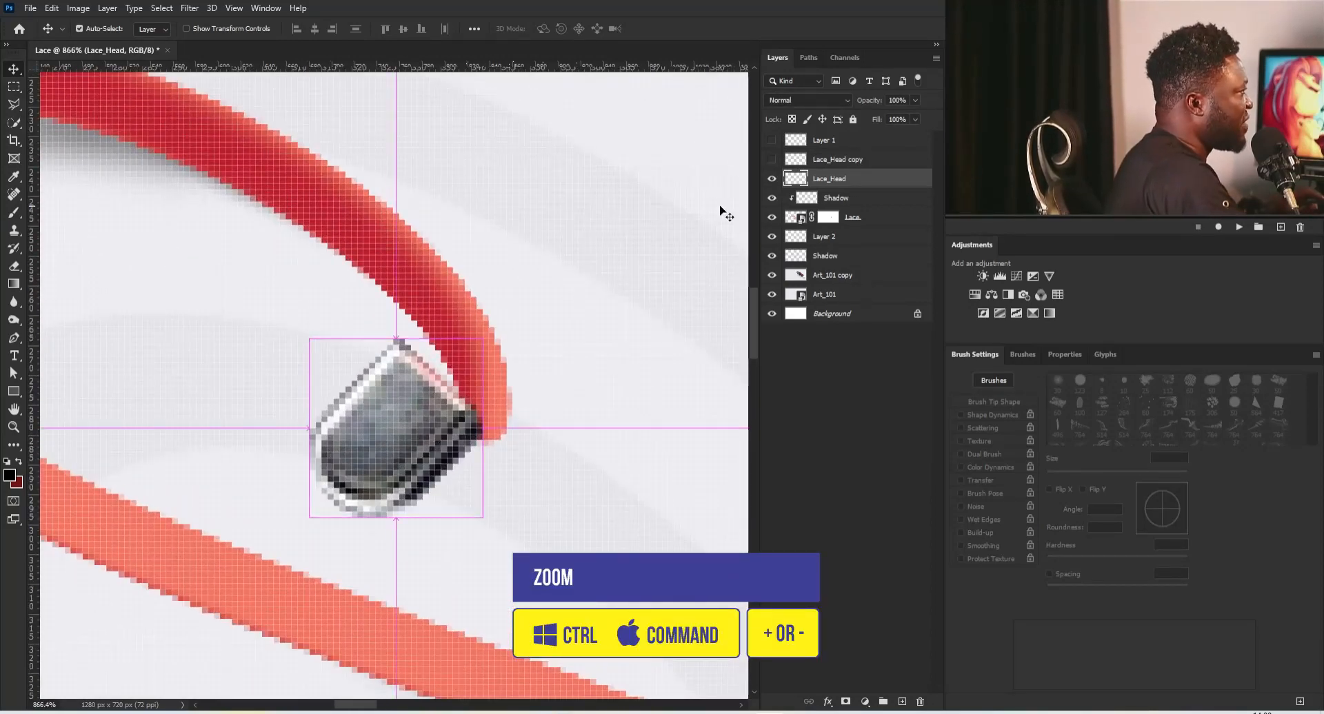
pyautogui.rightClick(821, 178)
pyautogui.click(904, 317)
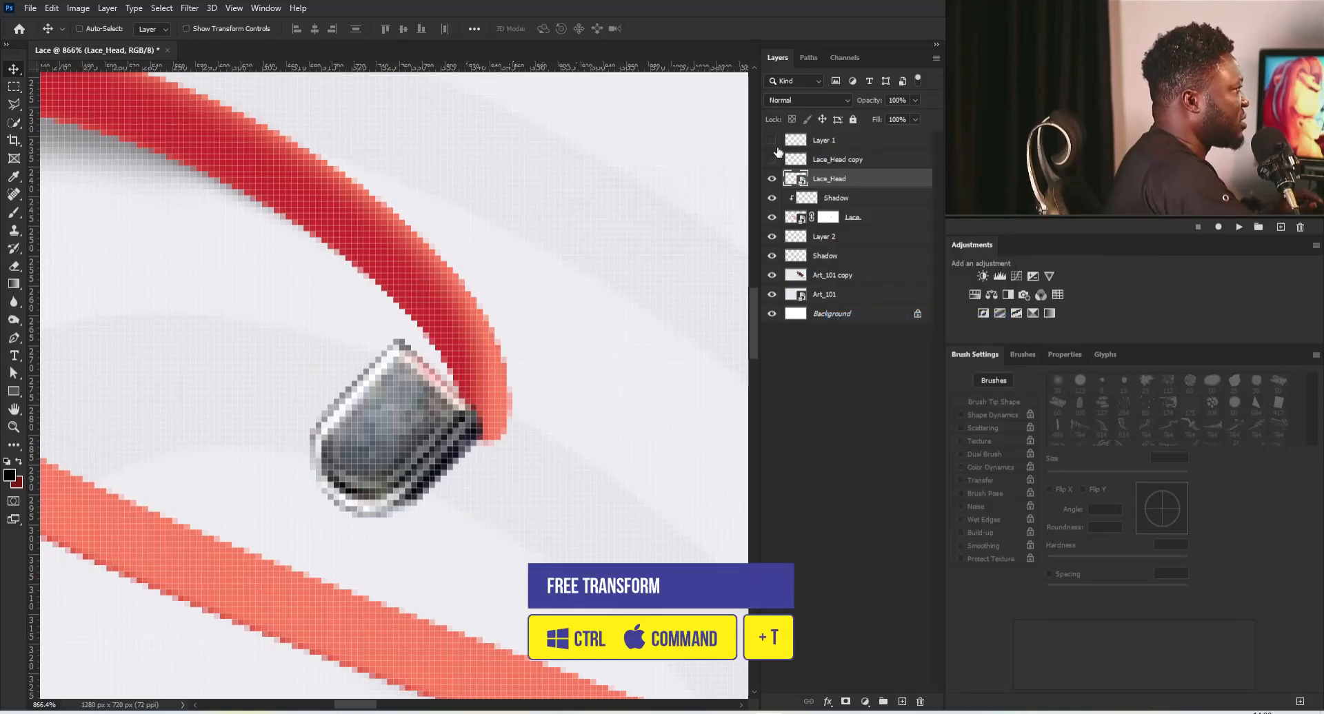
# Scale the lace head to about 66%, rotate it in line with the lace and fit it onto the "S" end
pyautogui.hotkey('ctrl', 't')
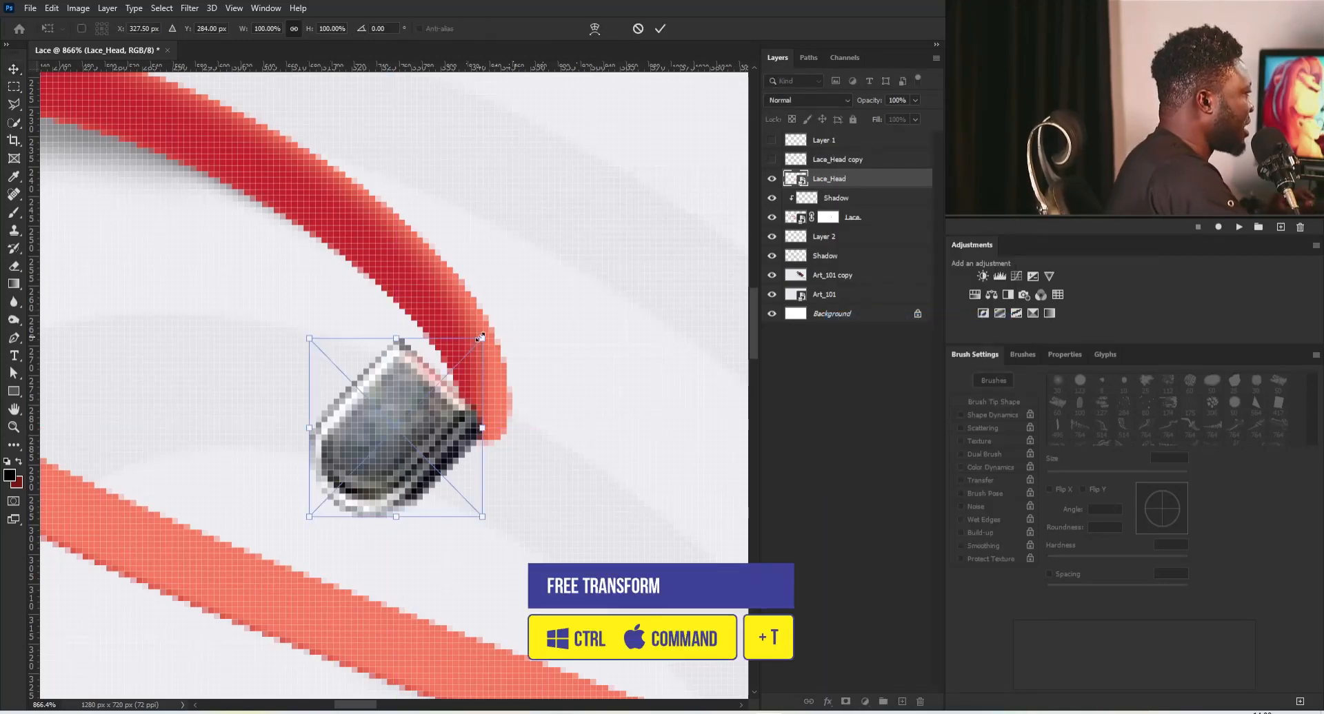
pyautogui.moveTo(481, 337); pyautogui.dragTo(459, 294)
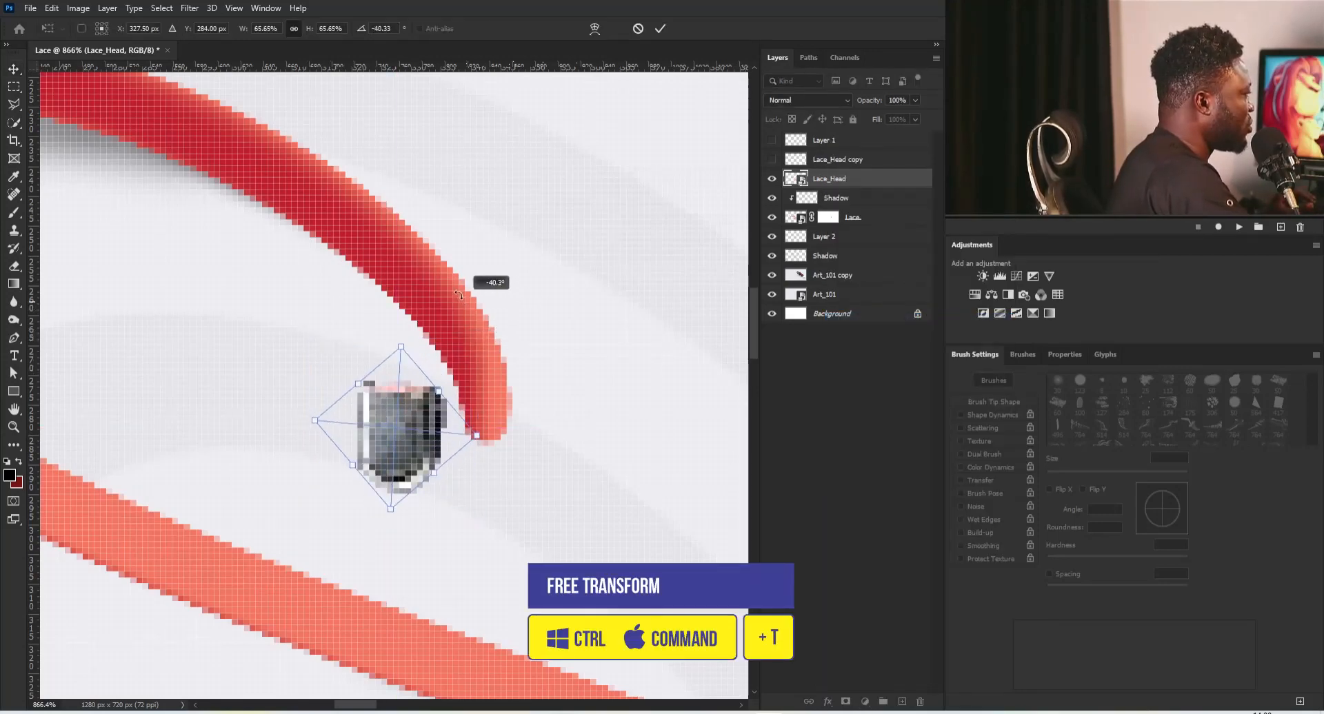
pyautogui.moveTo(383, 402); pyautogui.dragTo(462, 430)
pyautogui.moveTo(544, 390); pyautogui.dragTo(529, 370)
pyautogui.moveTo(463, 435); pyautogui.dragTo(479, 428)
pyautogui.press('Return')
pyautogui.scroll(-10, 514, 429)
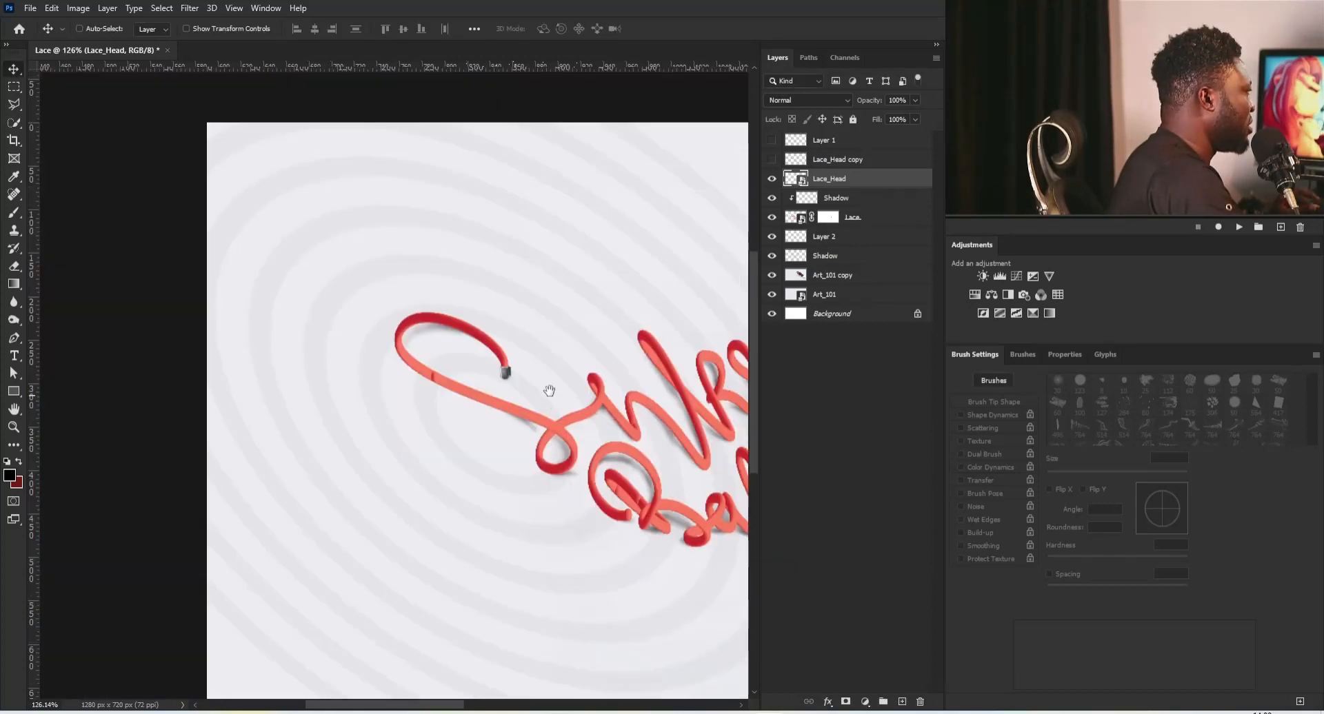
# Show the Lace_Head copy layer, convert it to a smart object and move it to the lower end of the "B" loop
pyautogui.moveTo(549, 391); pyautogui.dragTo(474, 368)
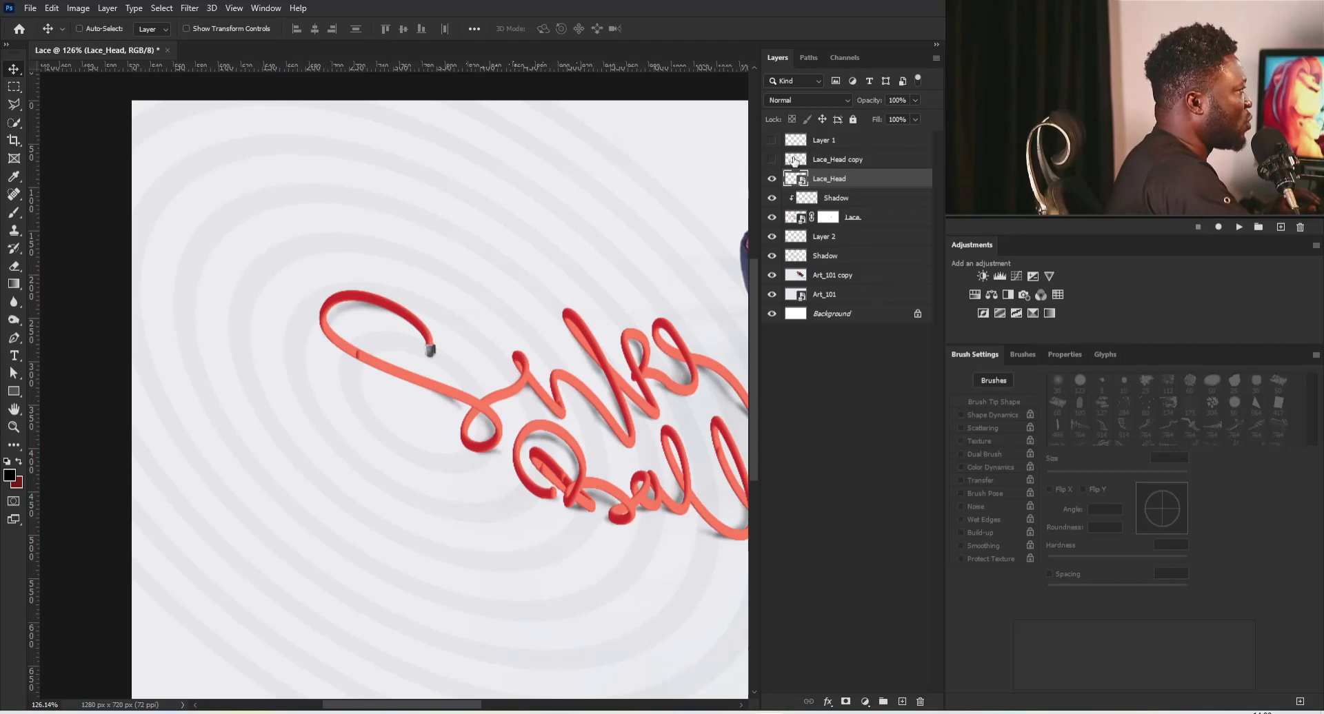
pyautogui.click(818, 160)
pyautogui.rightClick(829, 159)
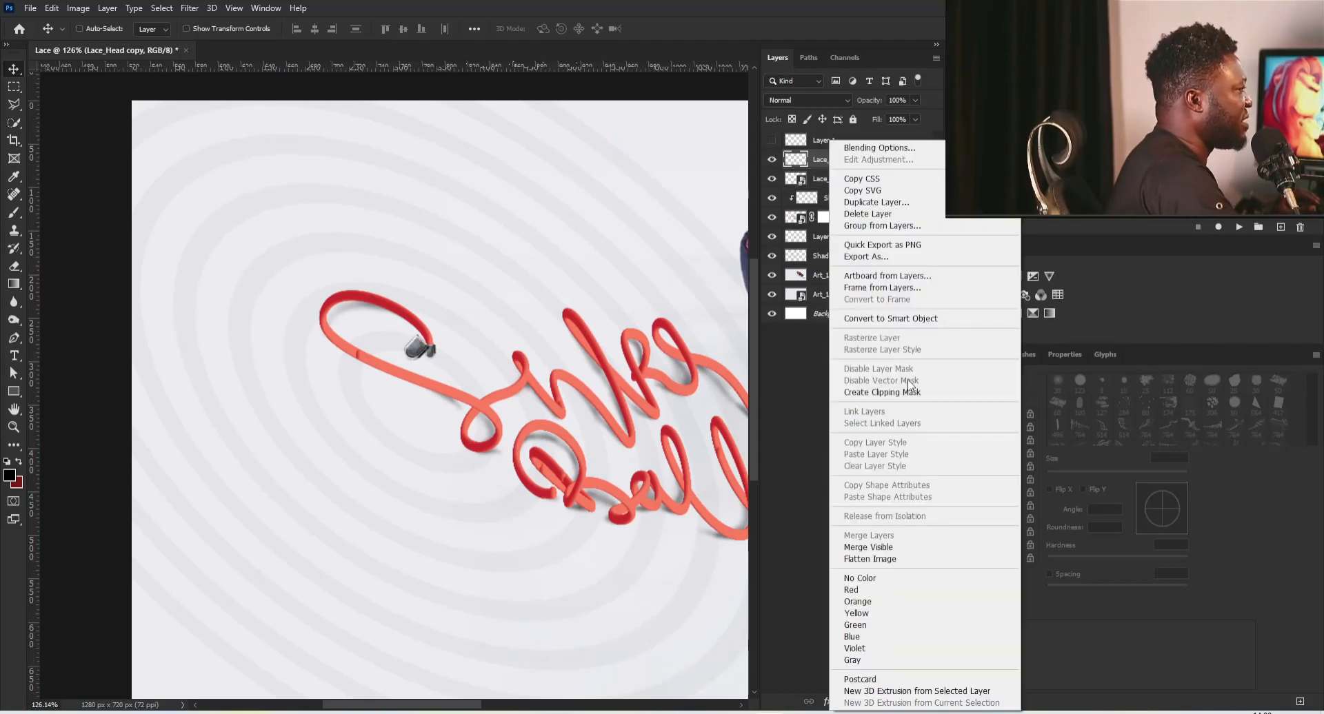
pyautogui.click(906, 318)
pyautogui.moveTo(423, 350); pyautogui.dragTo(560, 498)
pyautogui.press('ctrl')
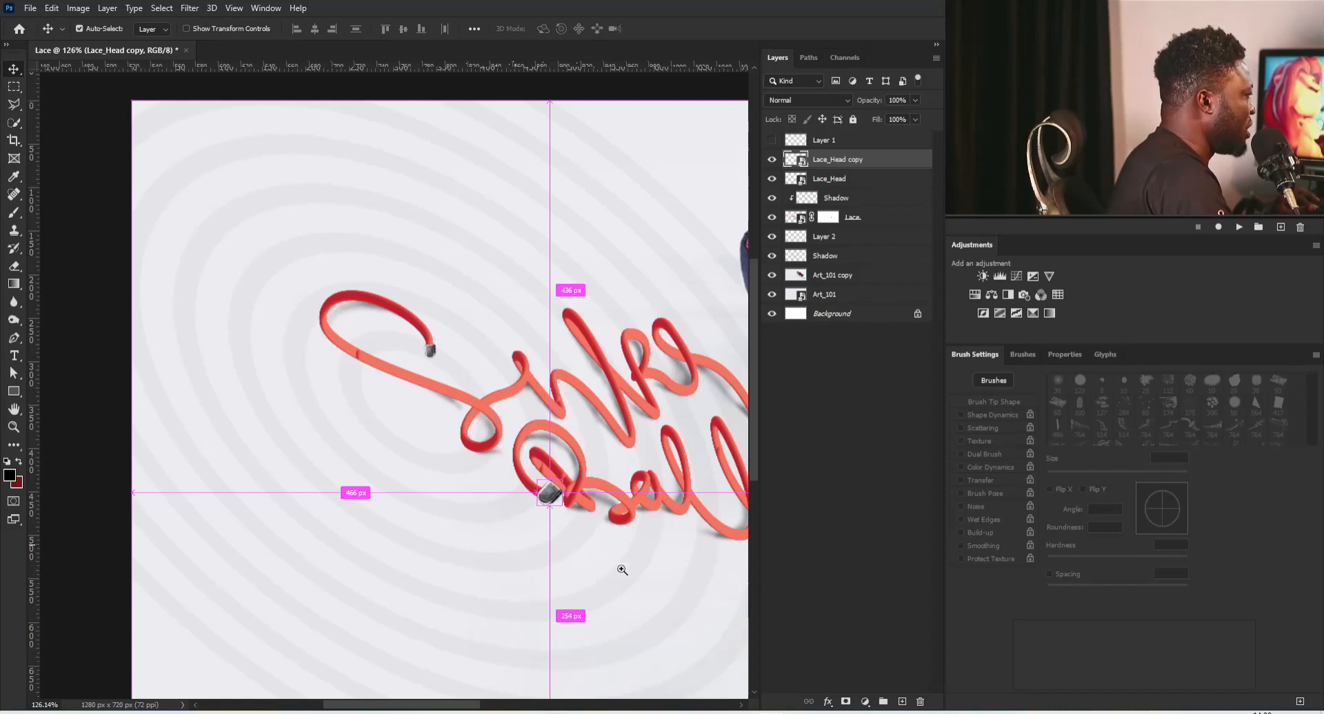
# Scale the copied lace head to about 76%, rotate it about -139° and fit it onto the lower end of the "B" loop
pyautogui.moveTo(622, 570); pyautogui.dragTo(696, 628)
pyautogui.hotkey('ctrl', 't')
pyautogui.moveTo(635, 493); pyautogui.dragTo(559, 352)
pyautogui.moveTo(568, 405); pyautogui.dragTo(594, 427)
pyautogui.moveTo(589, 375); pyautogui.dragTo(591, 362)
pyautogui.moveTo(590, 418); pyautogui.dragTo(587, 398)
pyautogui.moveTo(636, 358); pyautogui.dragTo(619, 342)
pyautogui.moveTo(583, 402); pyautogui.dragTo(584, 399)
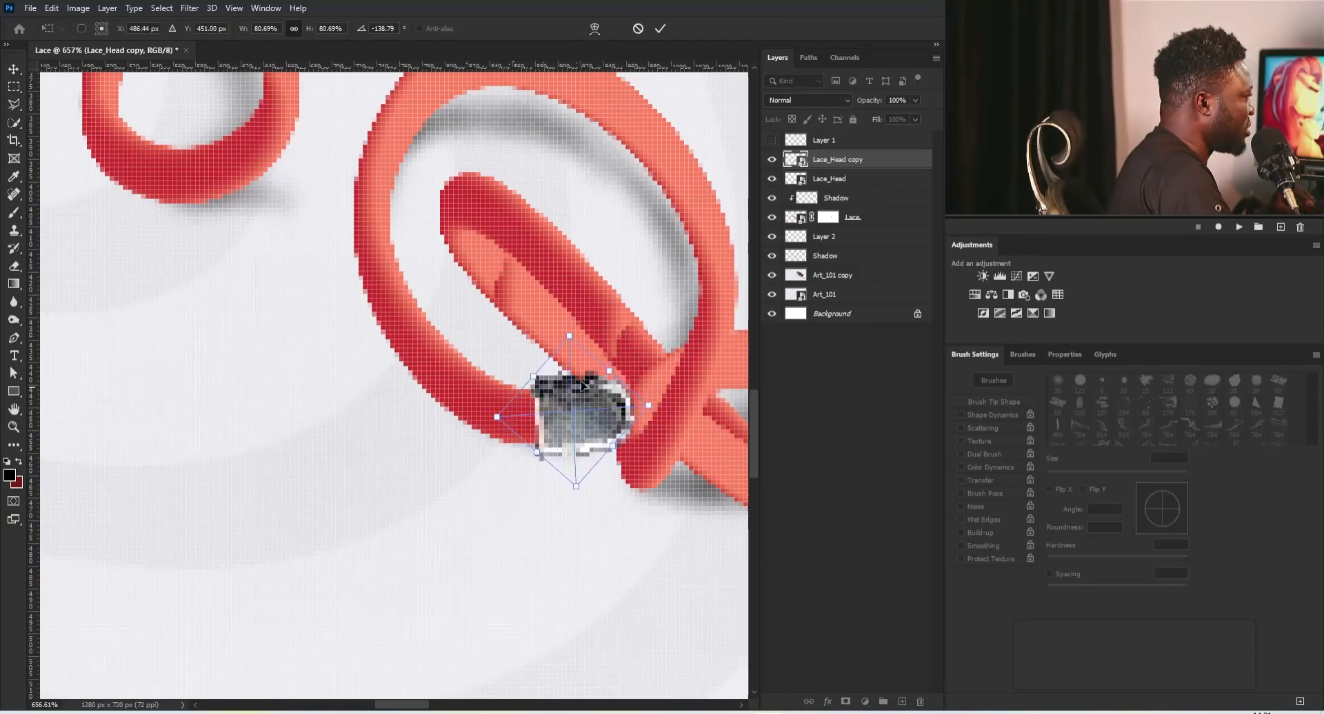
pyautogui.moveTo(572, 334); pyautogui.dragTo(572, 338)
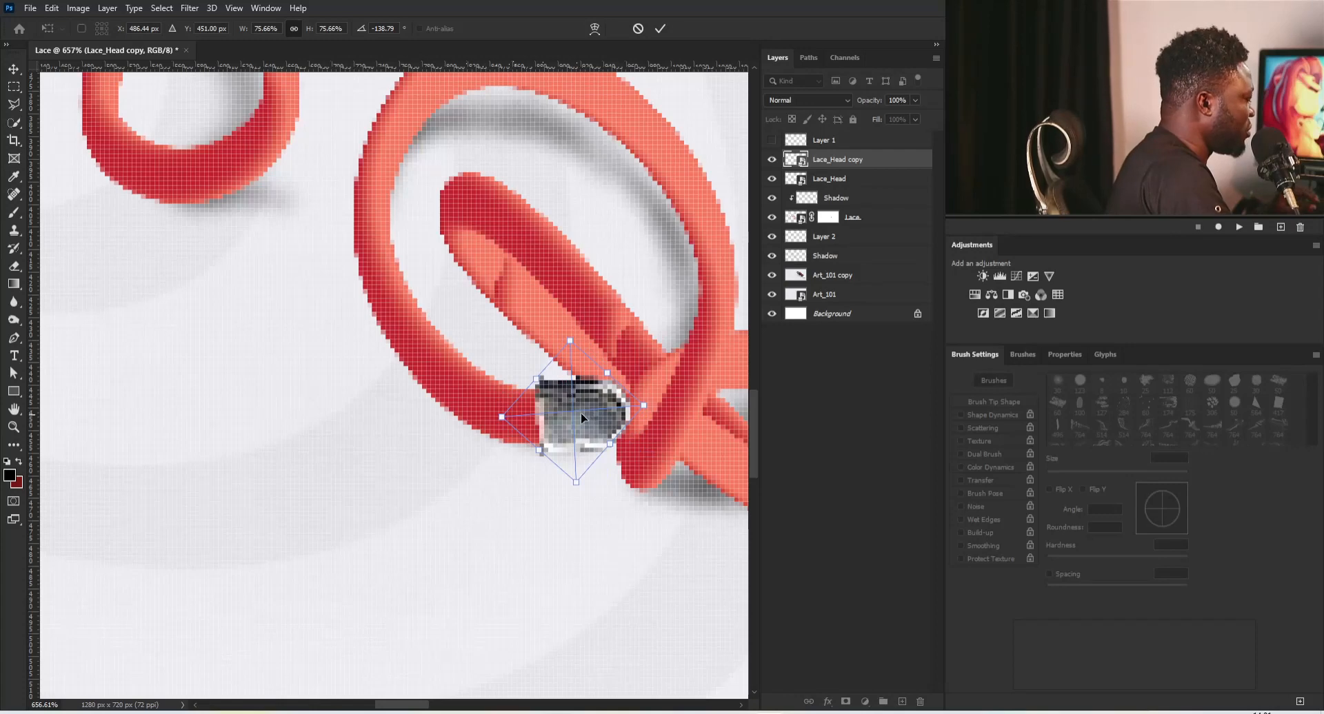
pyautogui.press('Return')
# Paint a soft shadow beneath the lace head at the "S" end on the lower Shadow layer with a 7 px brush
pyautogui.scroll(-10, 589, 425)
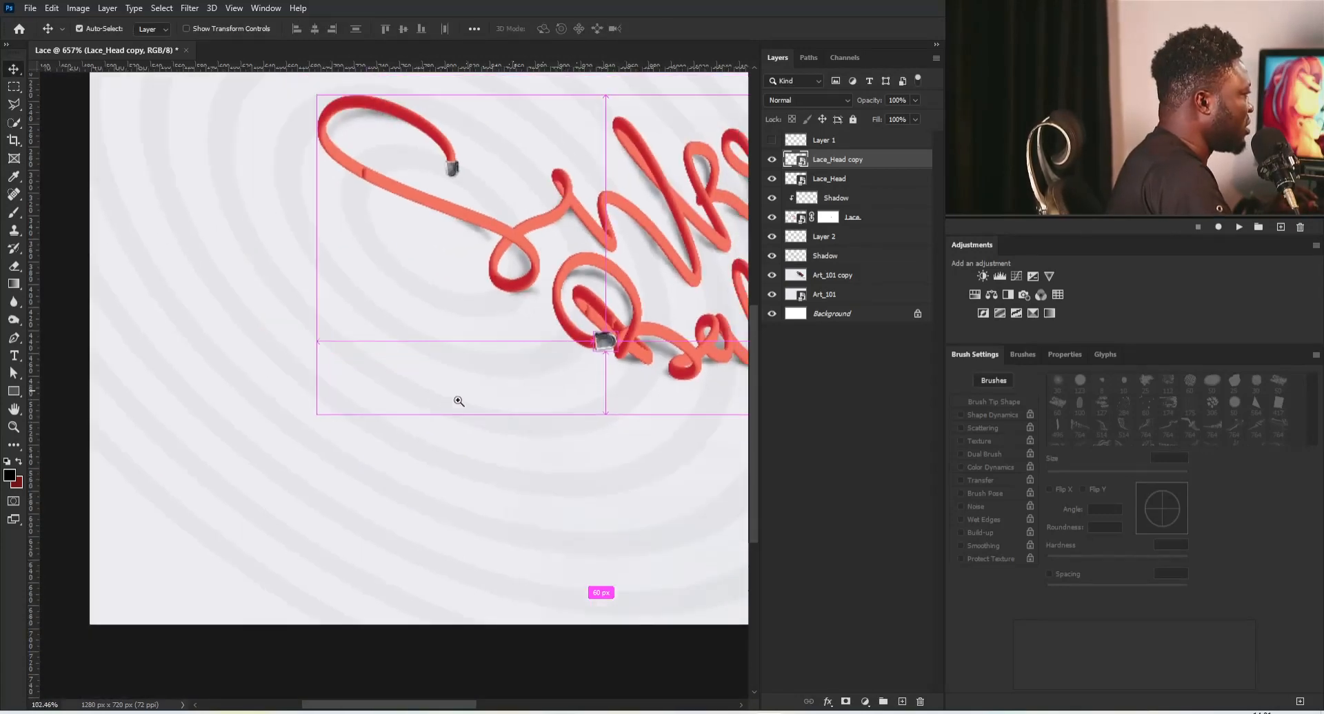
pyautogui.scroll(8, 444, 404)
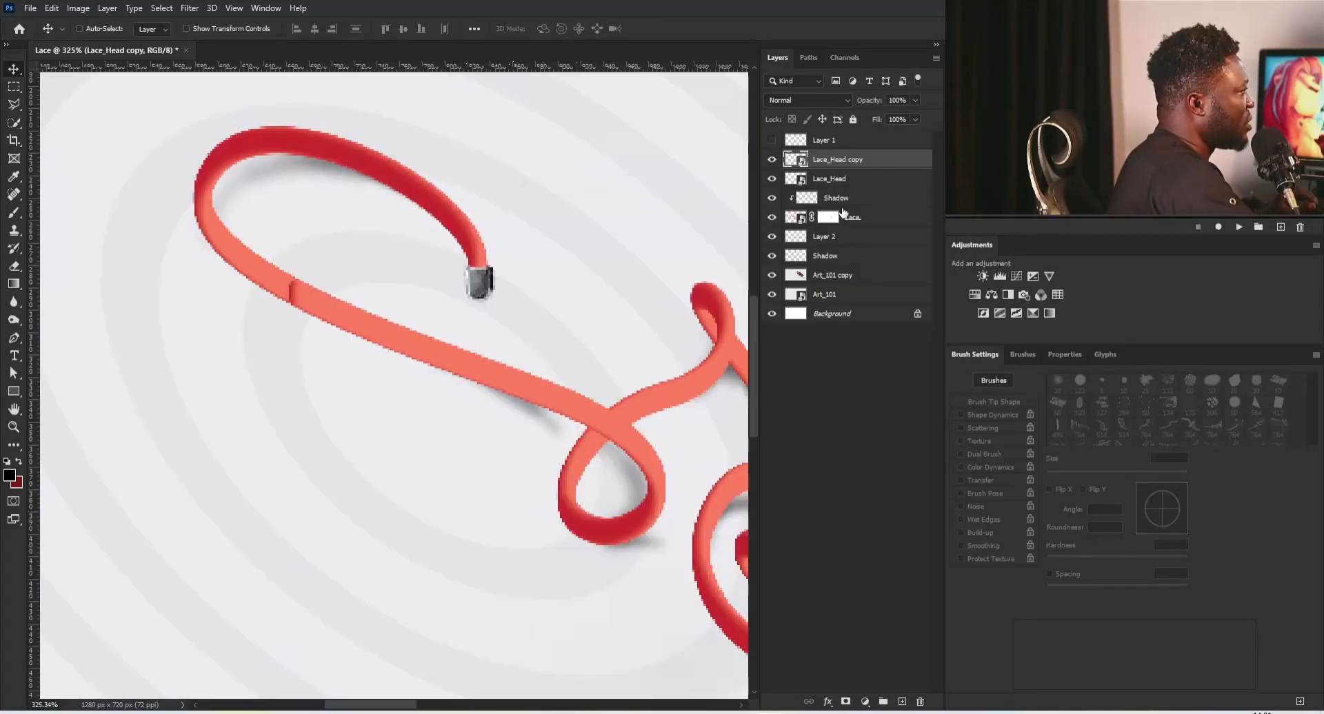
pyautogui.click(827, 256)
pyautogui.press('b')
pyautogui.scroll(6, 480, 282)
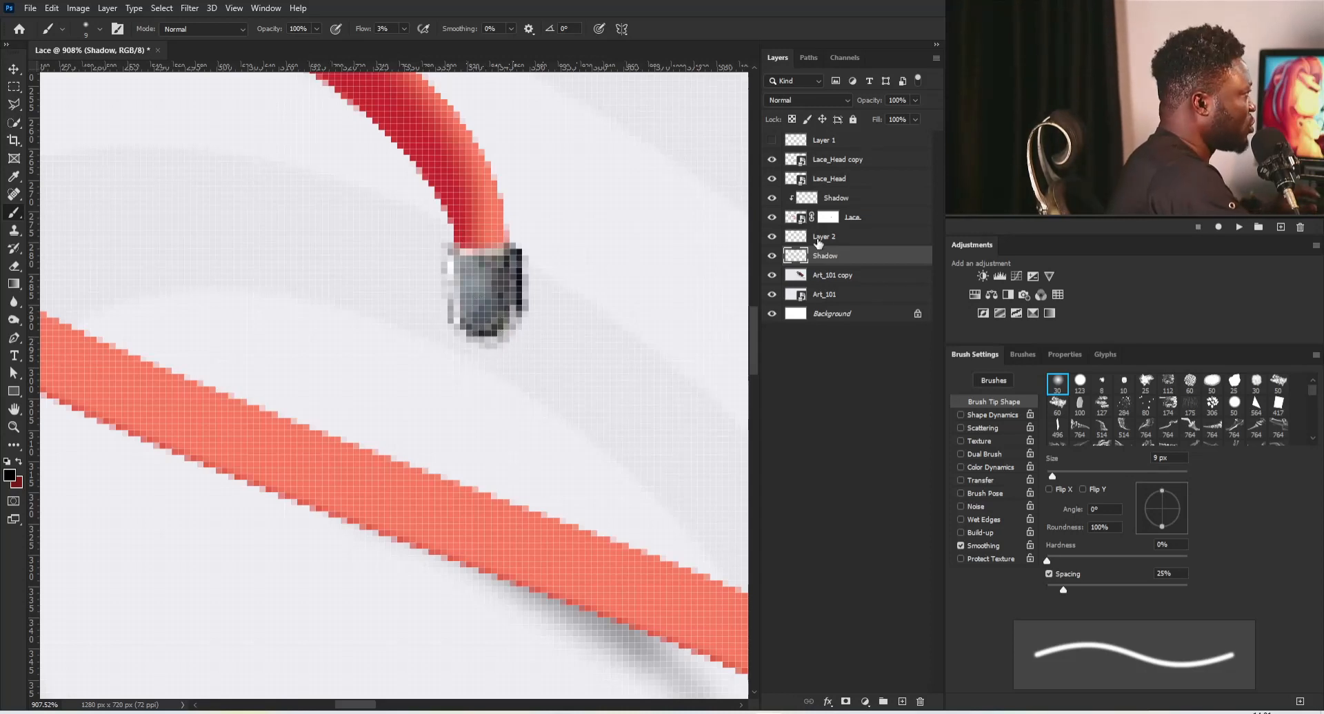
pyautogui.click(772, 257)
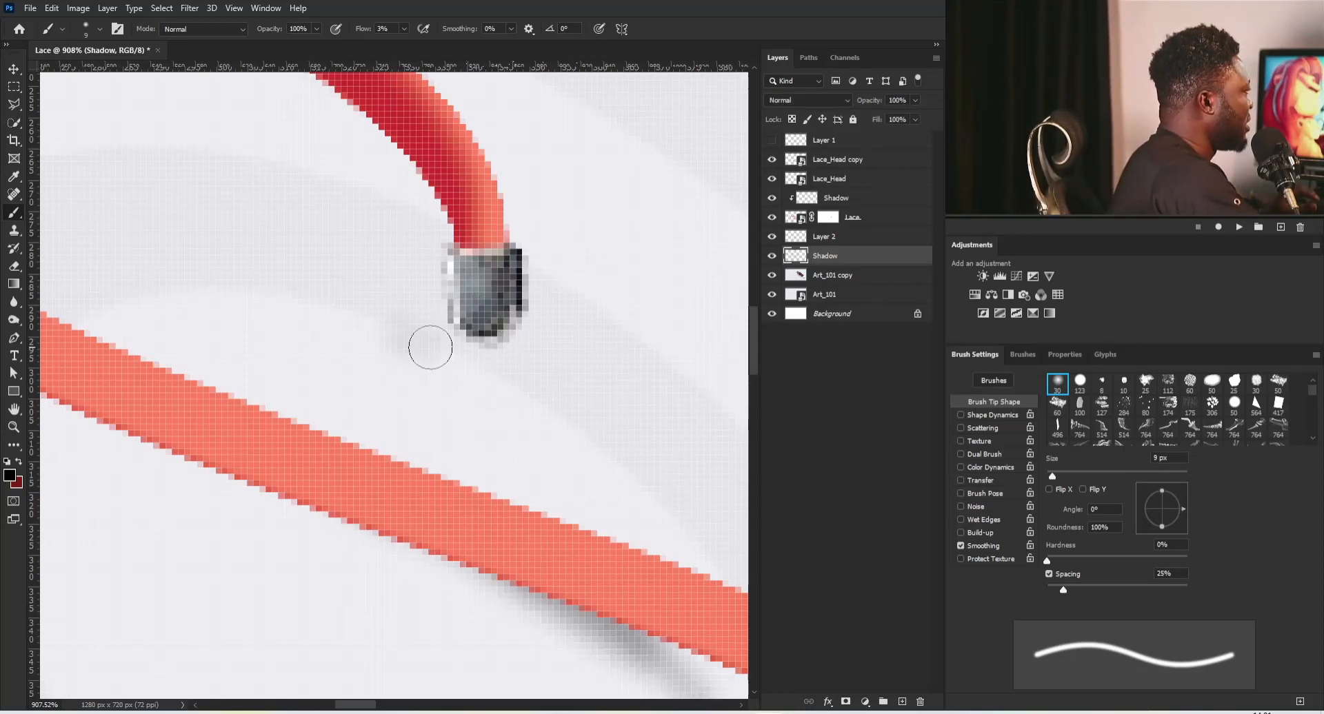
pyautogui.press('[')
pyautogui.press('[')
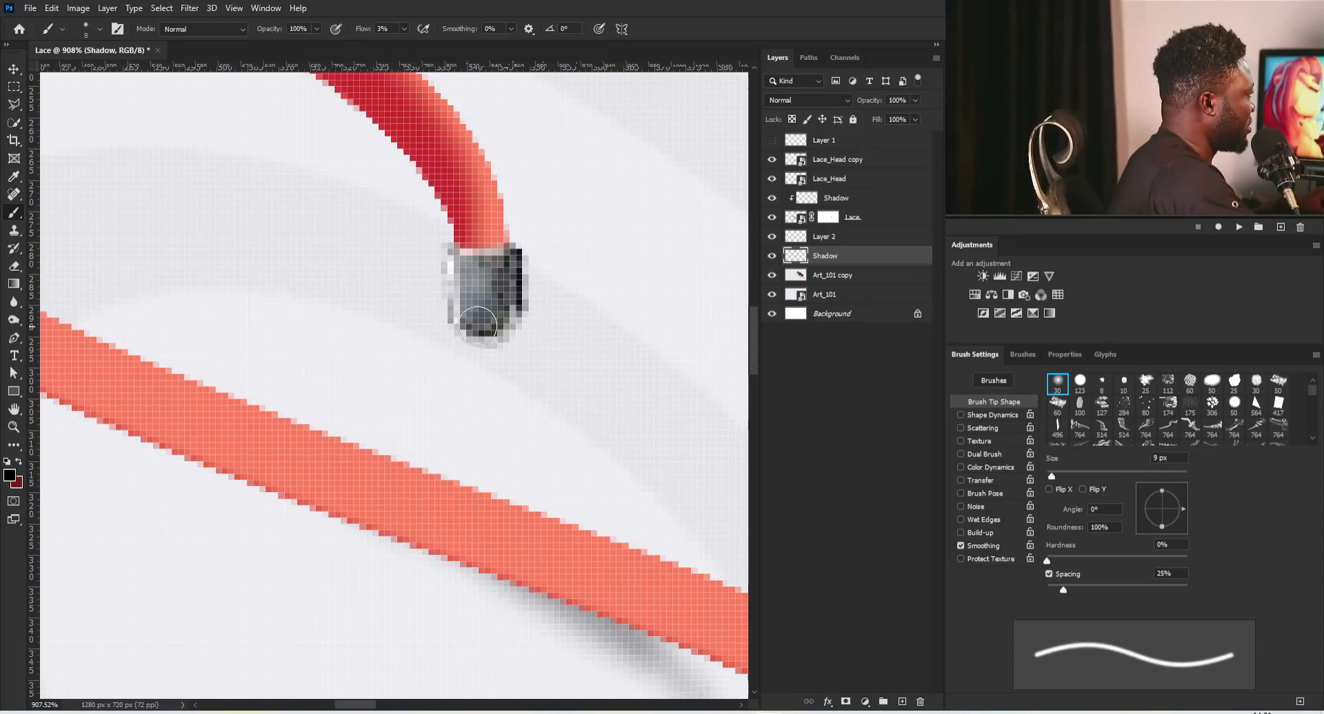
pyautogui.moveTo(509, 343); pyautogui.dragTo(512, 338)
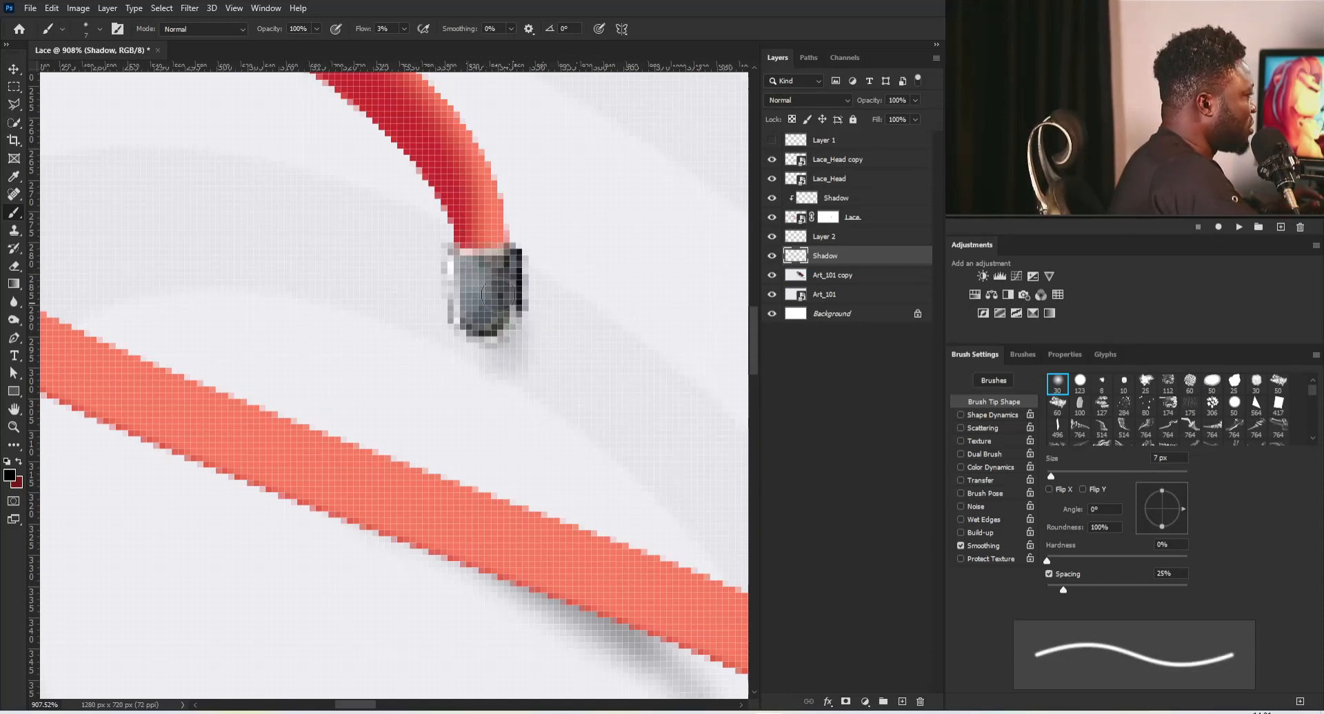
pyautogui.moveTo(489, 270)
pyautogui.mouseDown()
pyautogui.moveTo(524, 340)
pyautogui.moveTo(479, 286)
pyautogui.mouseUp()
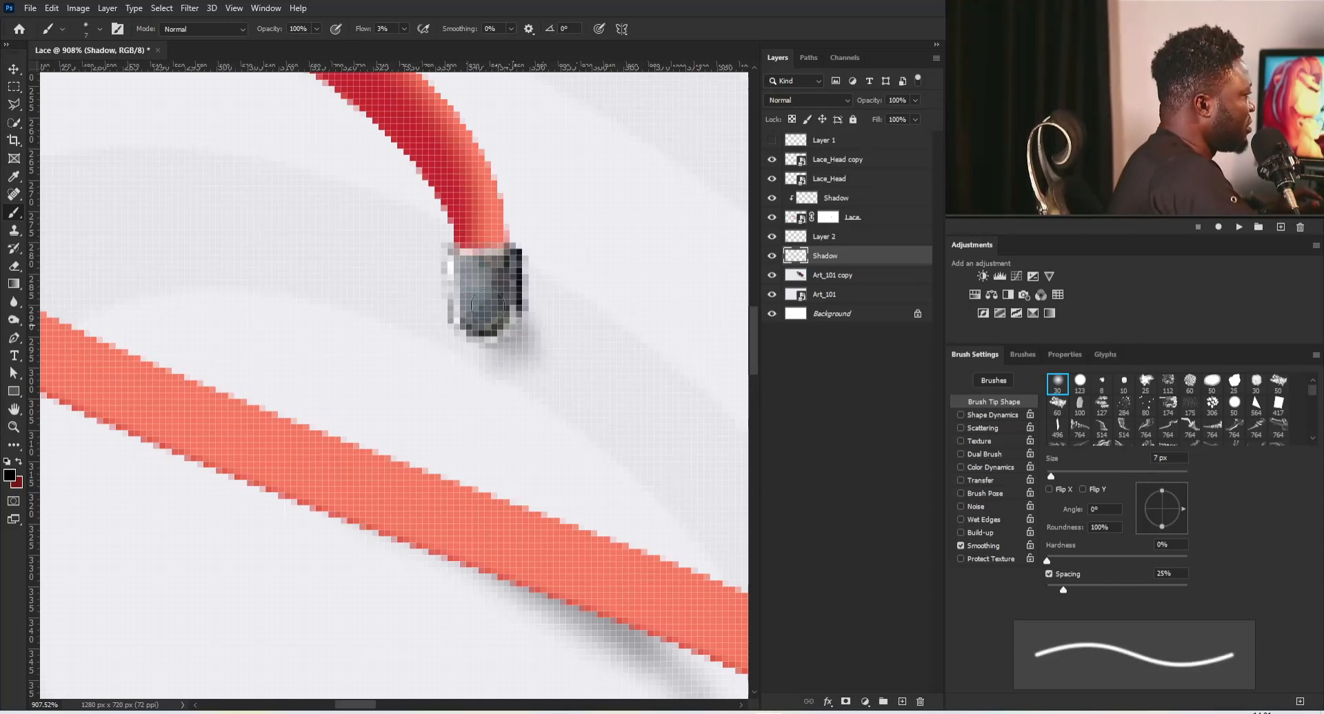
# Add a Levels adjustment clipped to the Lace_Head layer and set its midtones to about 2.59
pyautogui.press('e')
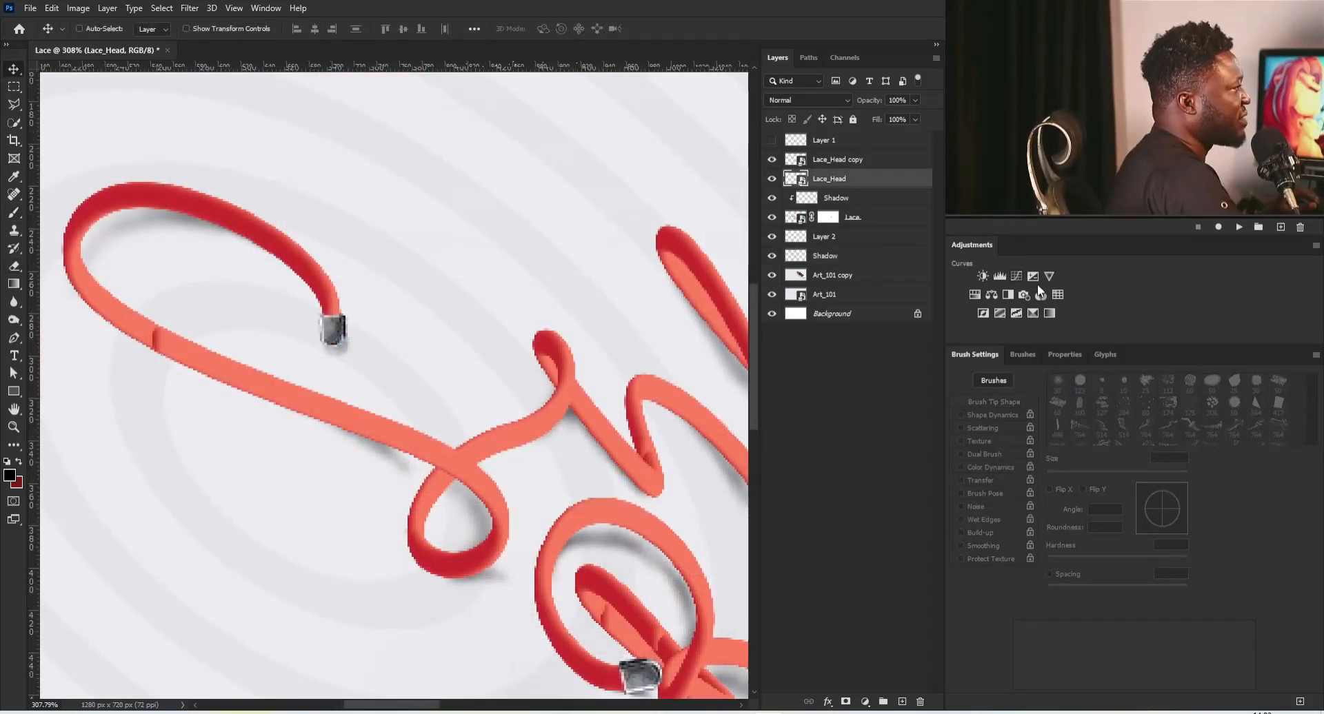
pyautogui.click(1000, 276)
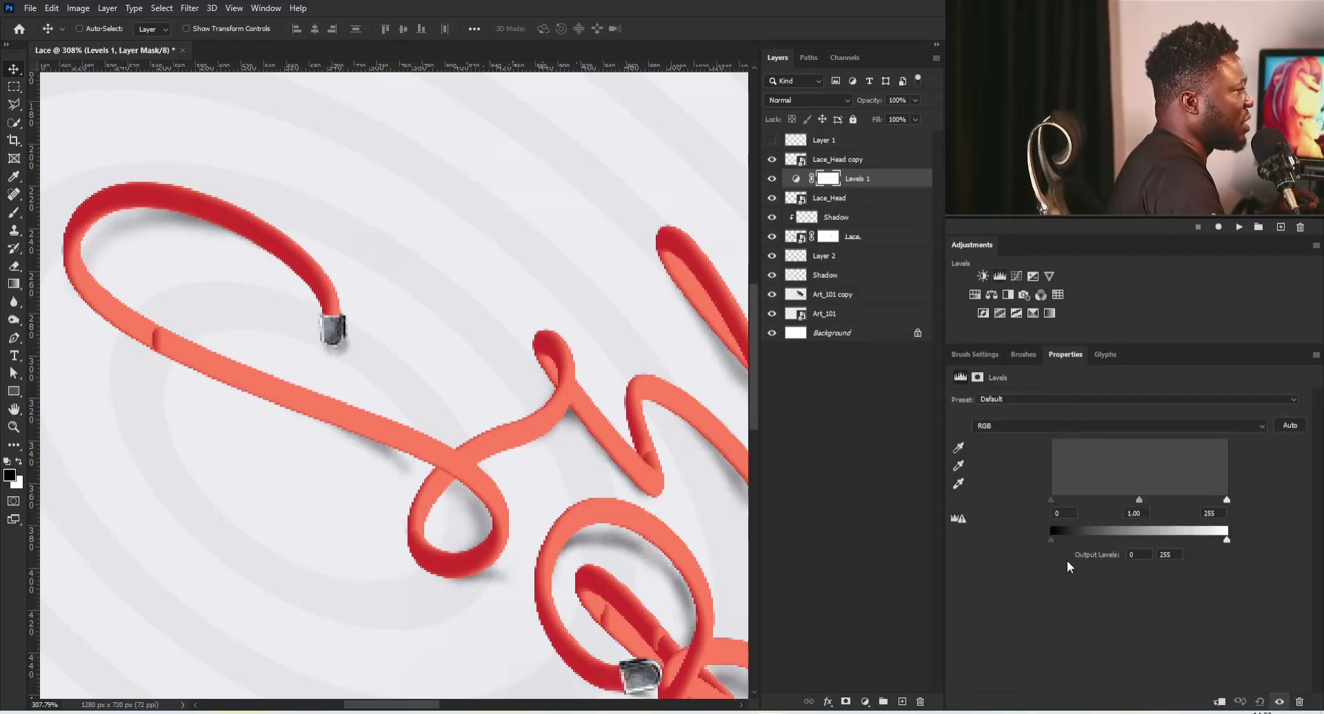
pyautogui.click(1219, 703)
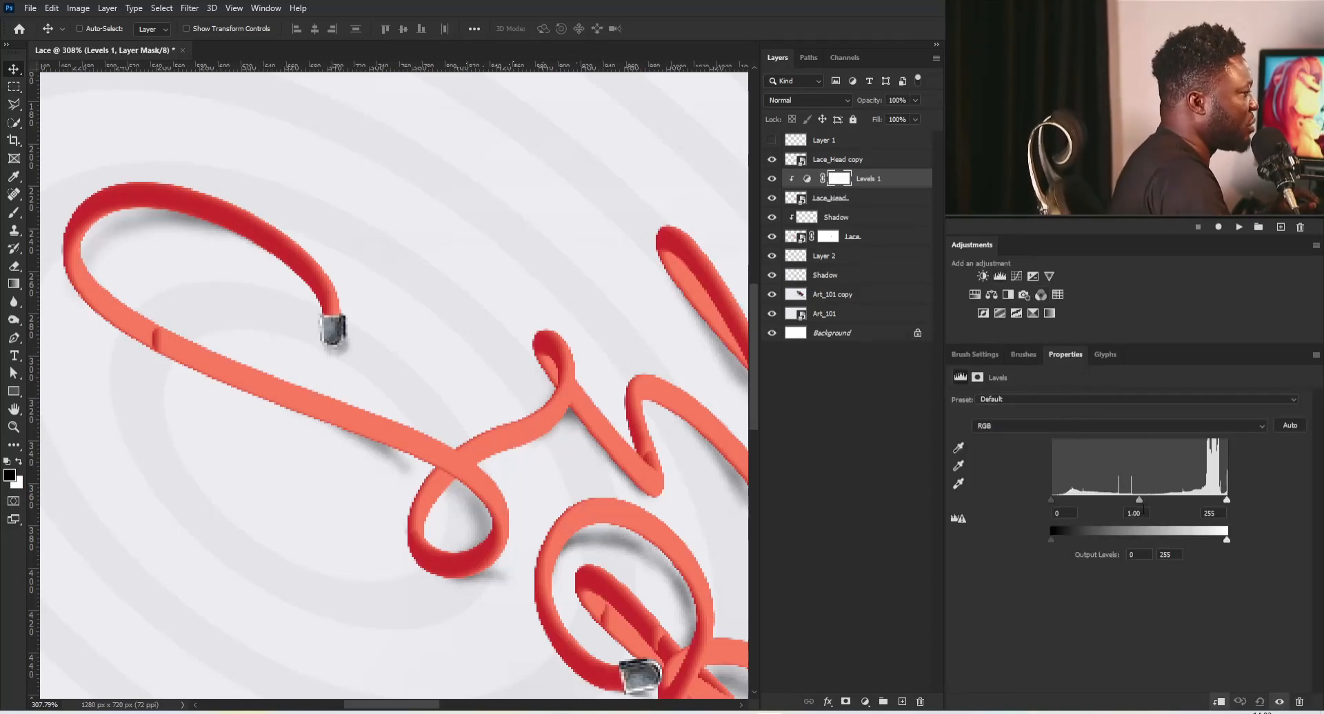
pyautogui.moveTo(1139, 499); pyautogui.dragTo(1110, 502)
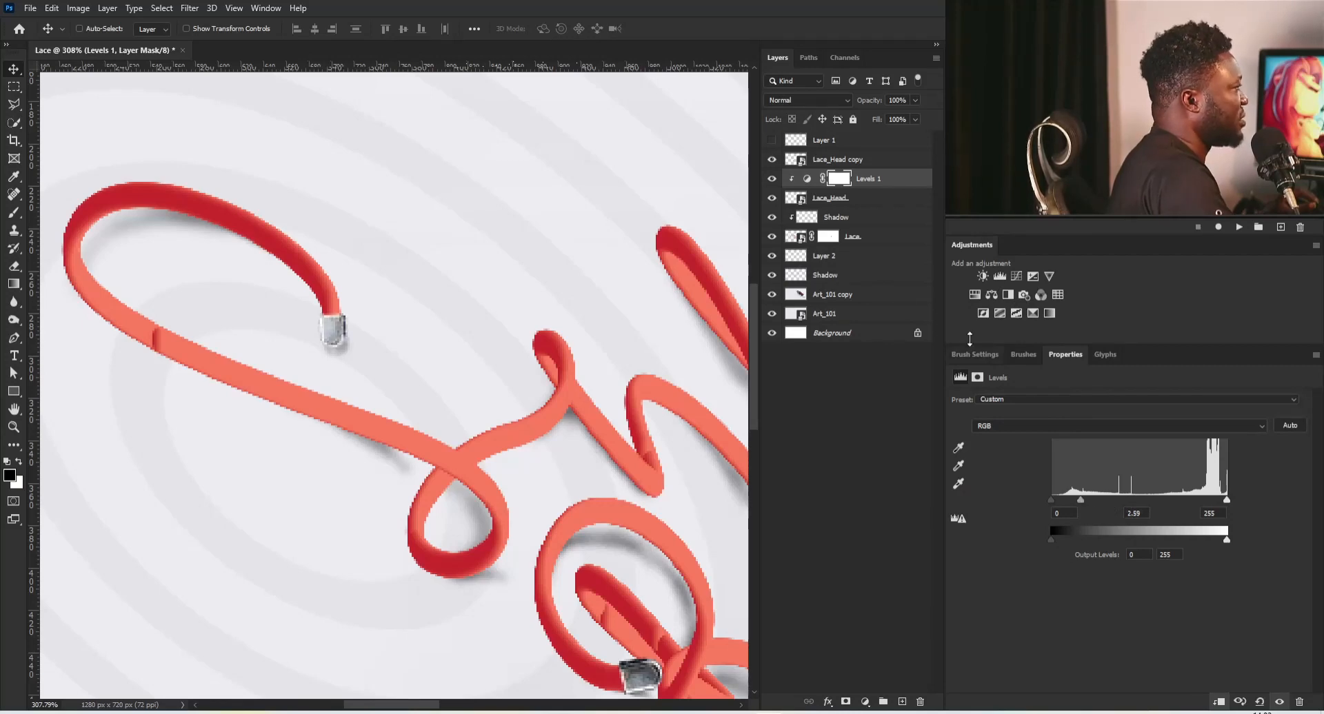
# Paint black at 3% flow on the Levels mask along the shaded edge of the "S" lace head
pyautogui.press('b')
pyautogui.scroll(6, 336, 333)
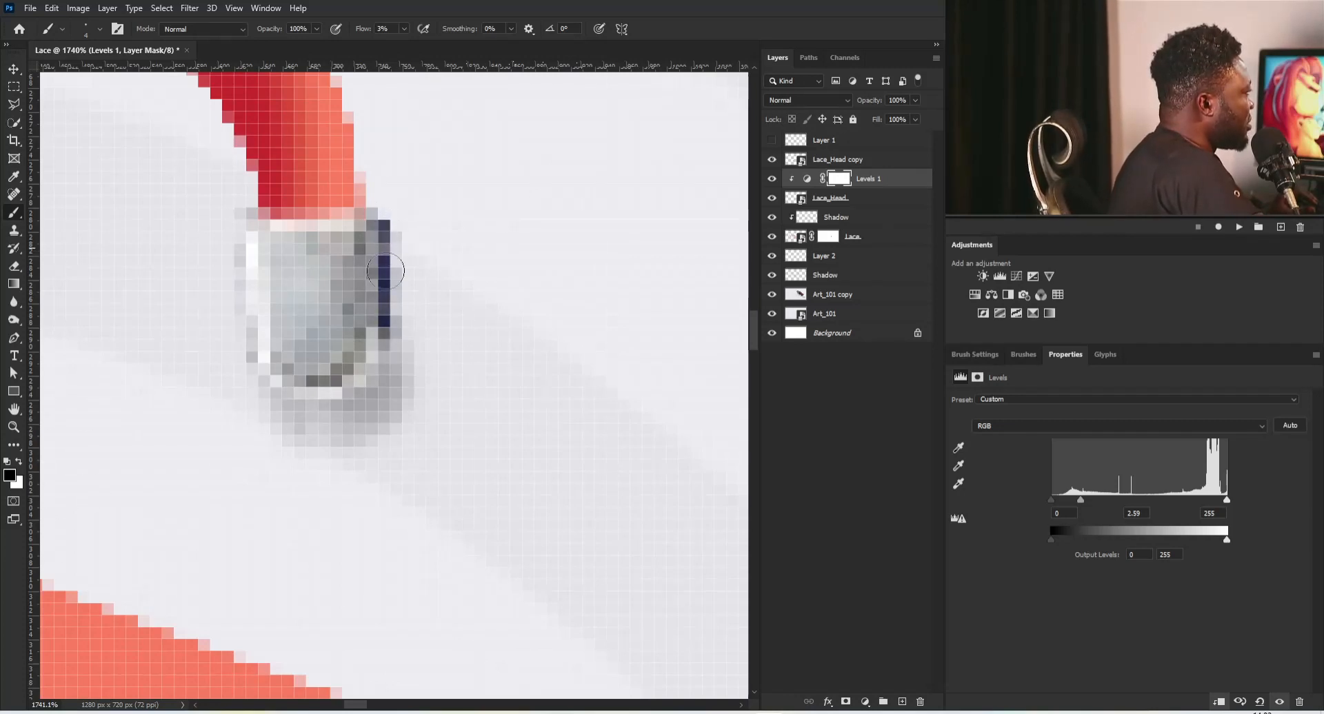
pyautogui.moveTo(473, 278); pyautogui.dragTo(275, 425)
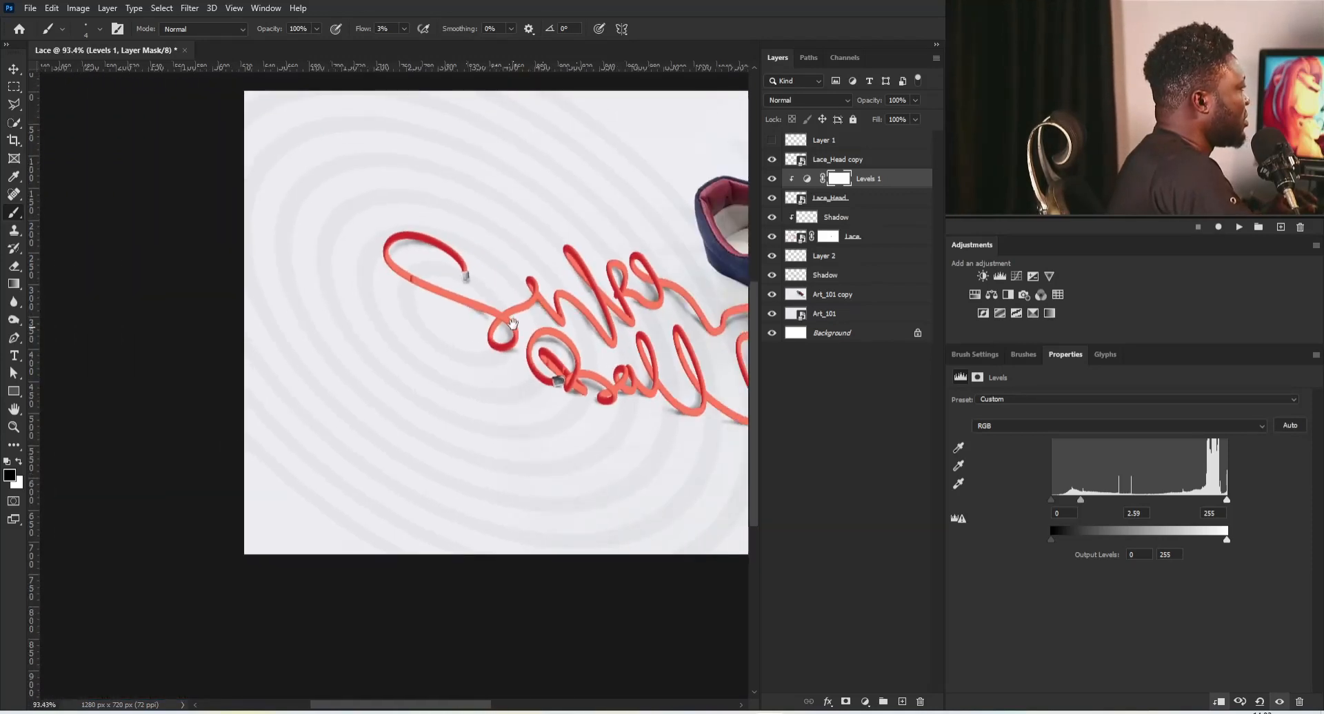
# Rasterize the Lace smart object layer while keeping its layer mask
pyautogui.moveTo(555, 261); pyautogui.dragTo(415, 337)
pyautogui.moveTo(327, 379); pyautogui.dragTo(355, 388)
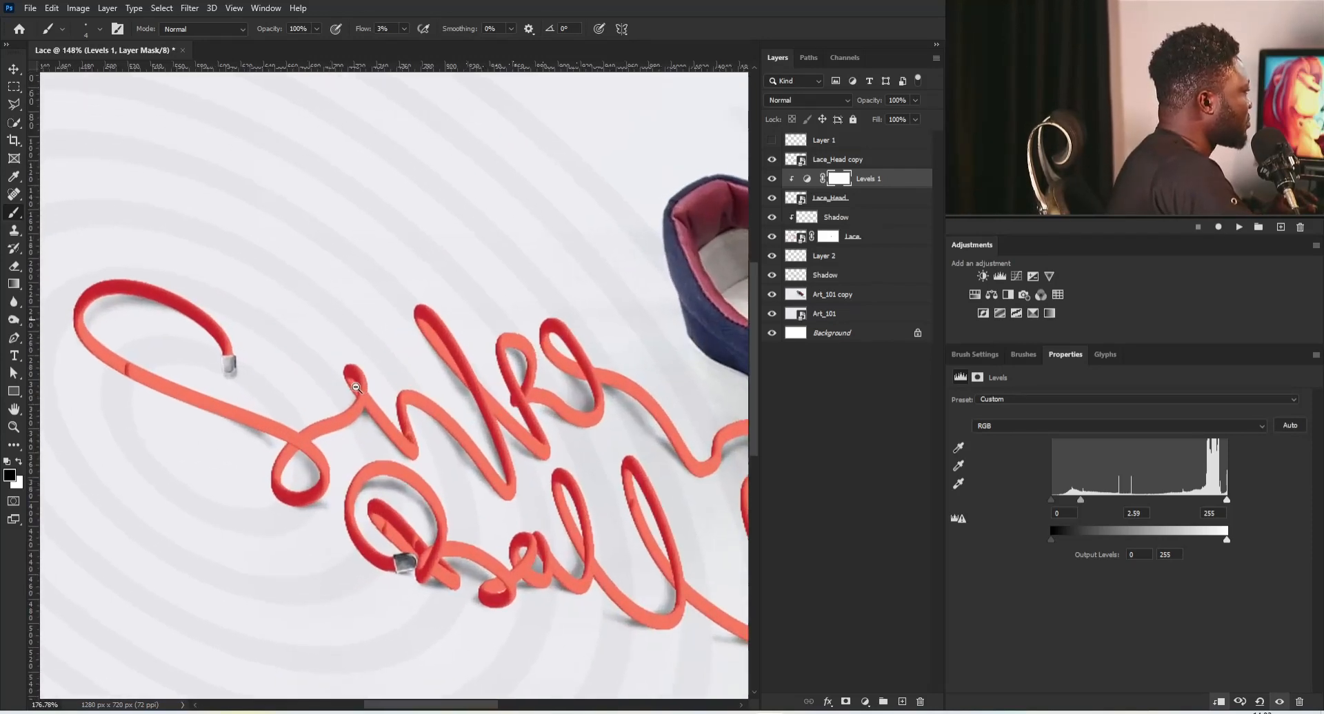
pyautogui.moveTo(331, 332); pyautogui.dragTo(337, 340)
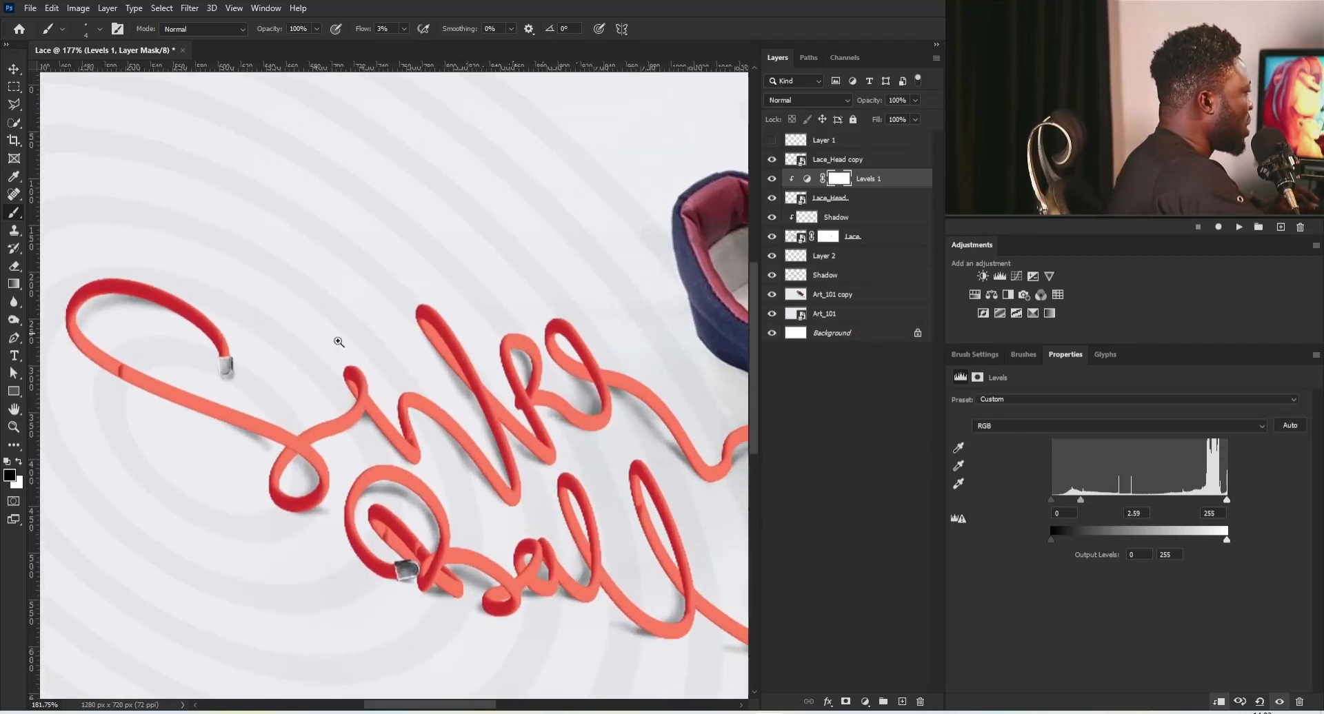
pyautogui.moveTo(216, 390); pyautogui.dragTo(324, 407)
pyautogui.click(856, 244)
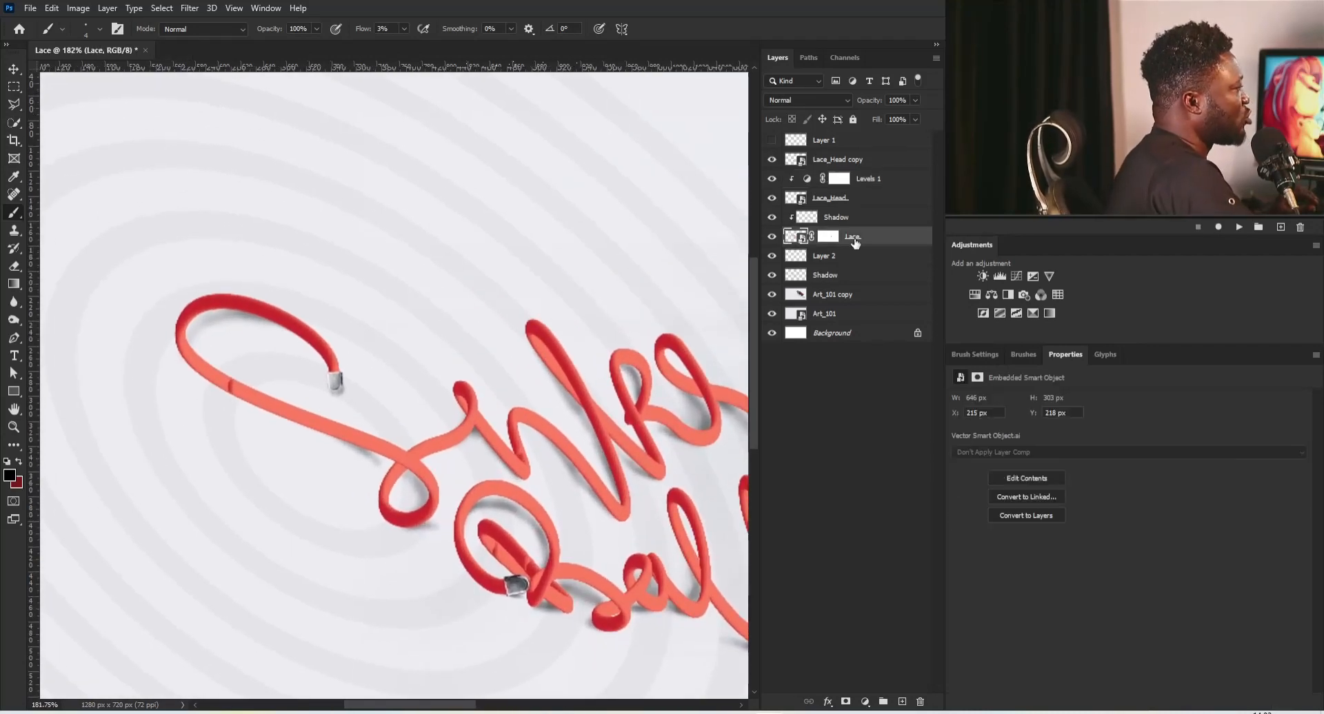
pyautogui.rightClick(858, 251)
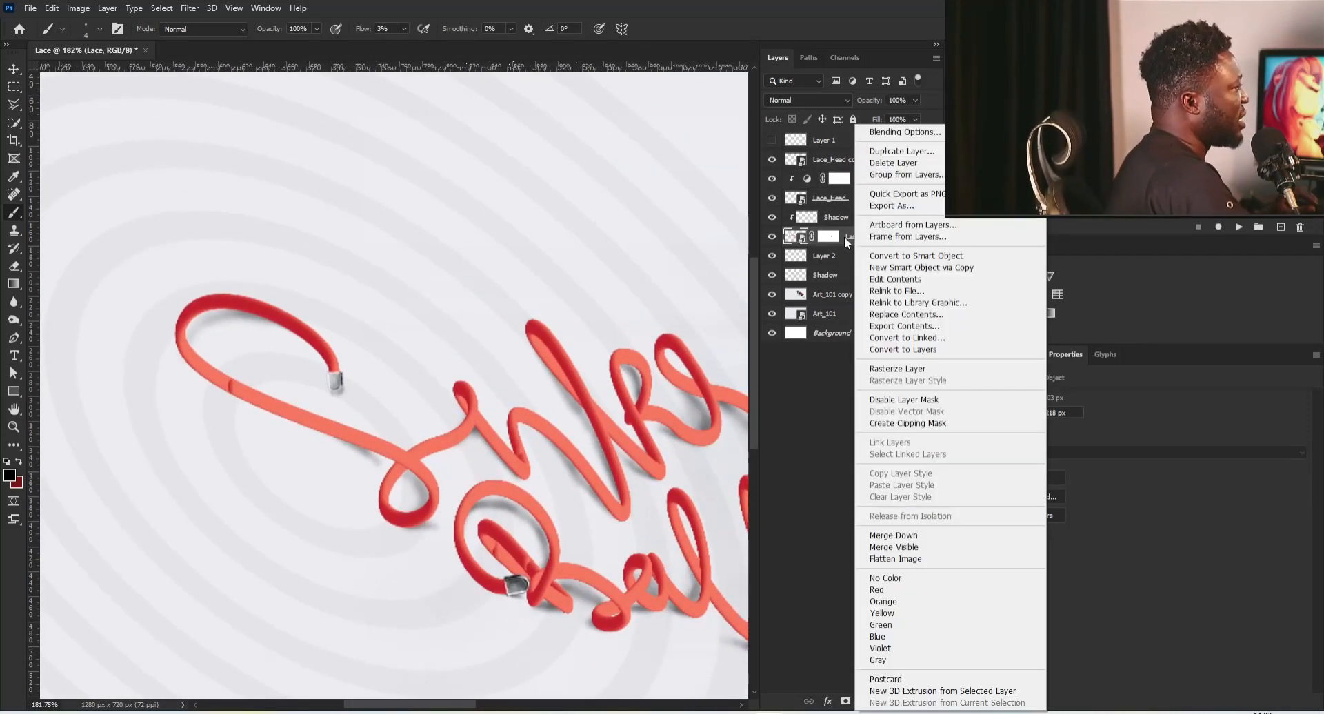
pyautogui.doubleClick(850, 238)
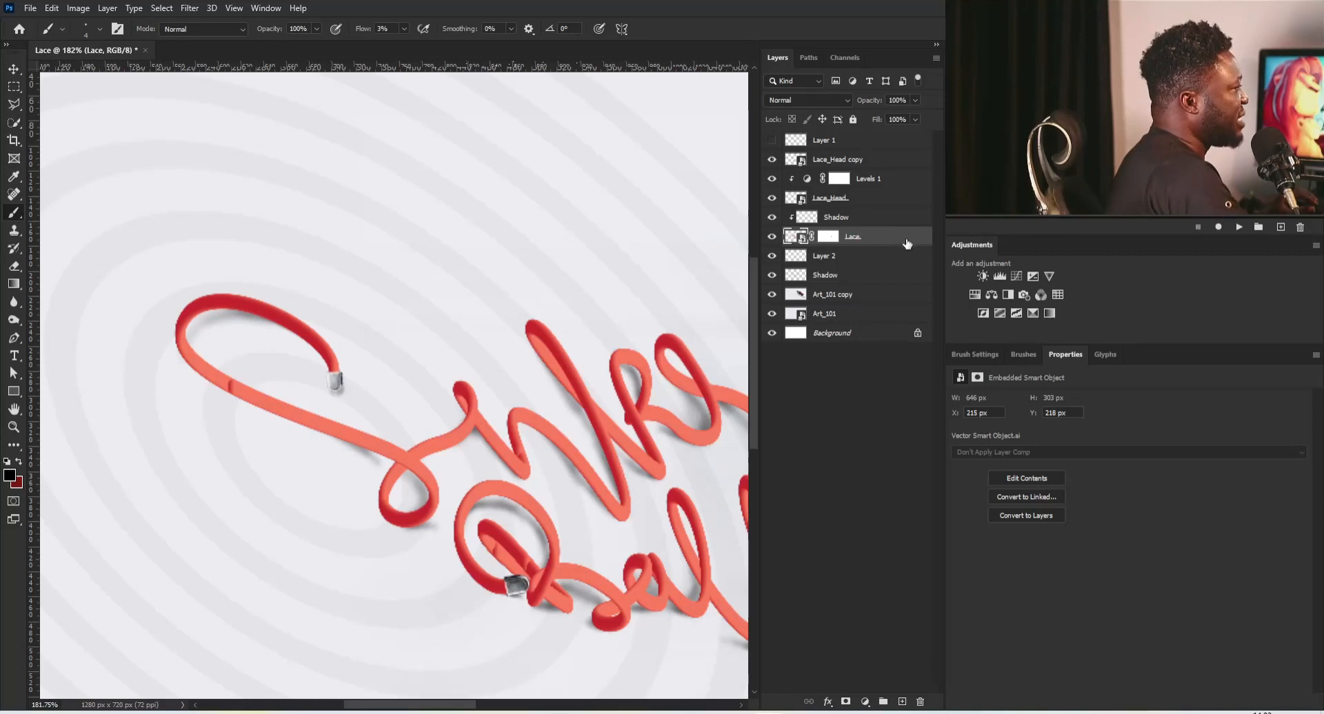
pyautogui.rightClick(899, 236)
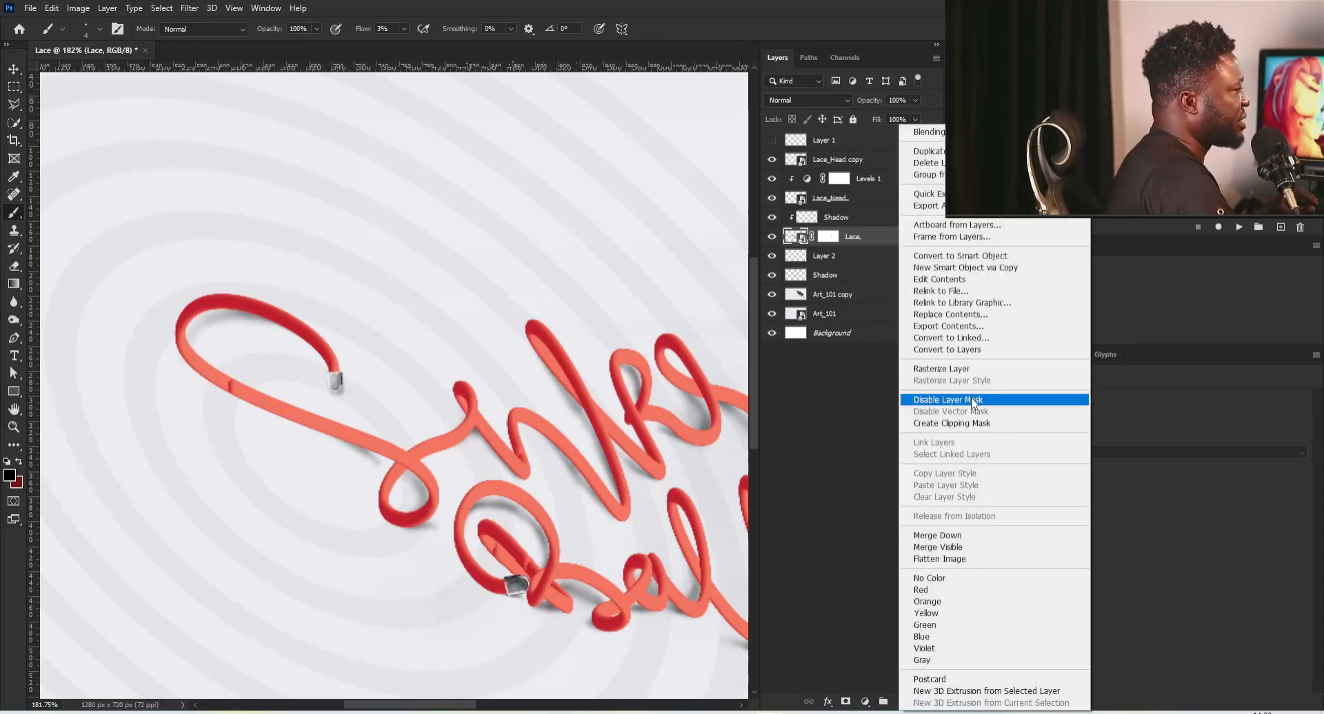
pyautogui.click(924, 370)
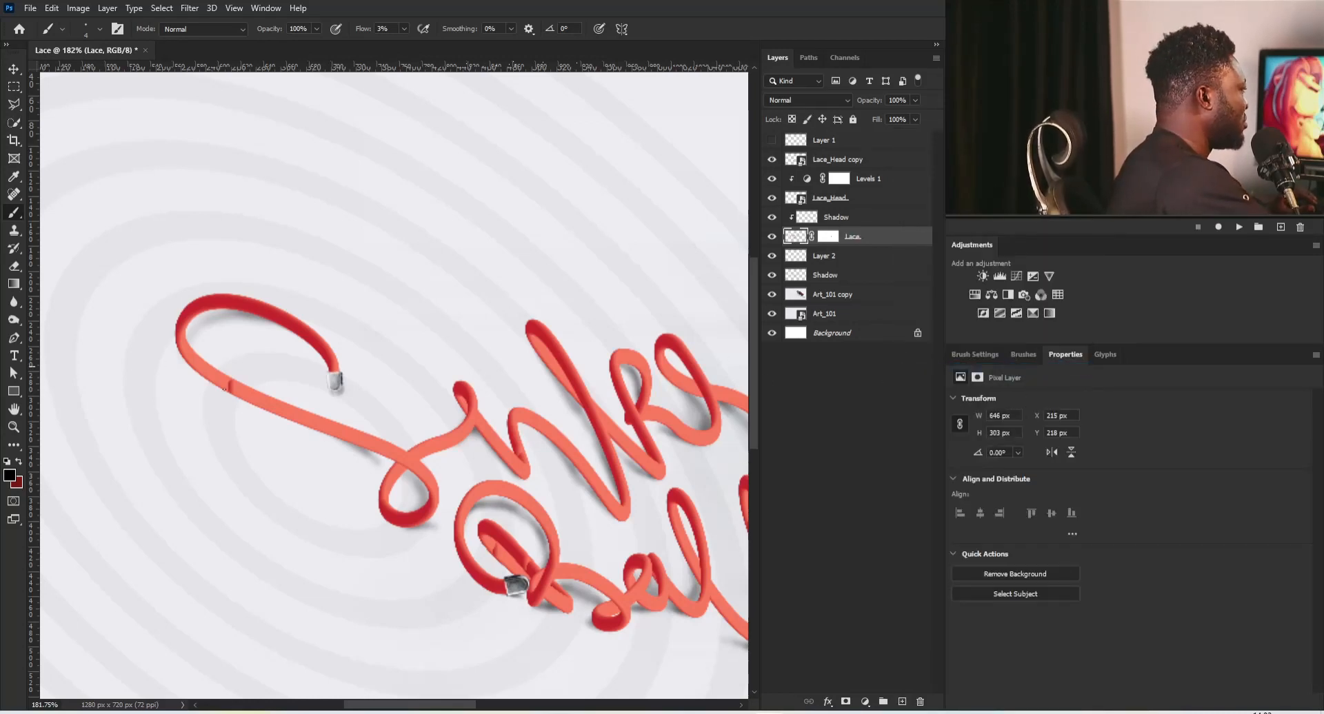
# Blend away the dark seam on the long stroke of the "S" with the Mixer Brush on the Lace layer
pyautogui.moveTo(223, 391)
pyautogui.mouseDown()
pyautogui.moveTo(302, 418)
pyautogui.moveTo(193, 325)
pyautogui.moveTo(264, 366)
pyautogui.moveTo(280, 349)
pyautogui.mouseUp()
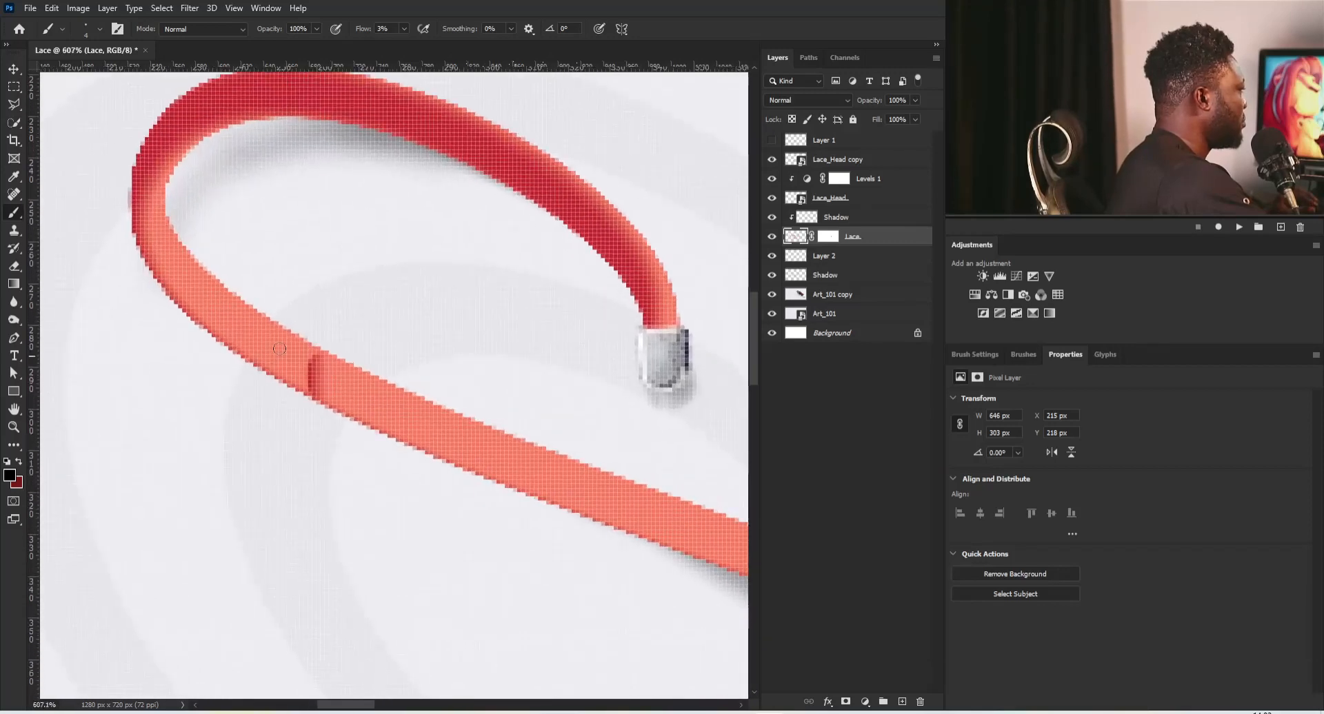
pyautogui.rightClick(16, 211)
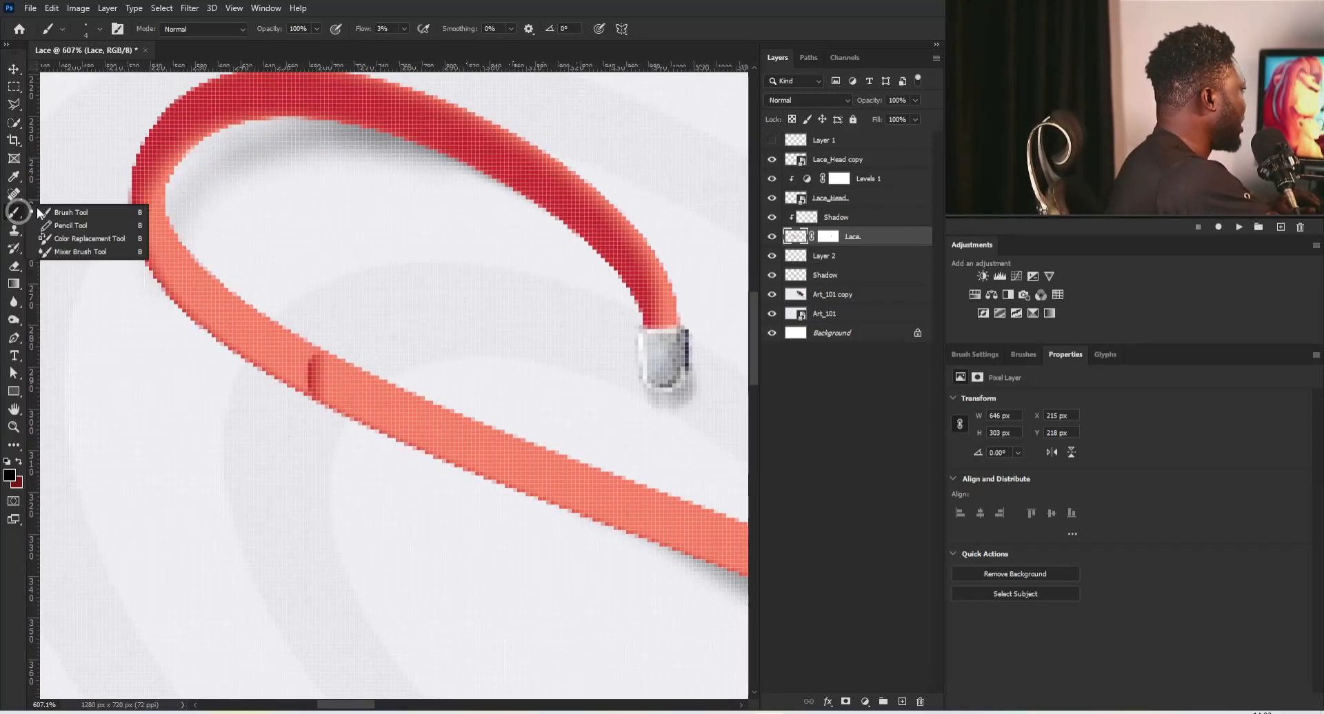
pyautogui.click(80, 251)
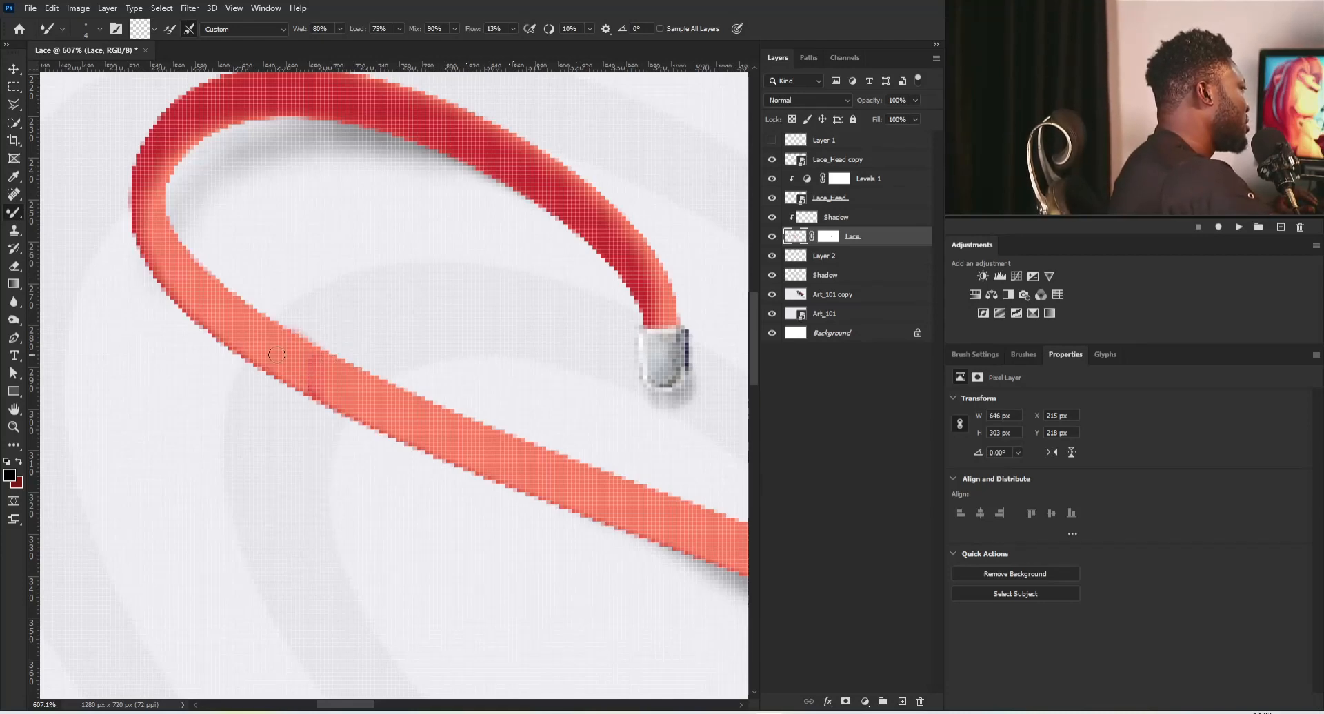
# Smooth the dark seams on the diagonal lace strand inside the "B" with the Mixer Brush
pyautogui.scroll(-5, 276, 355)
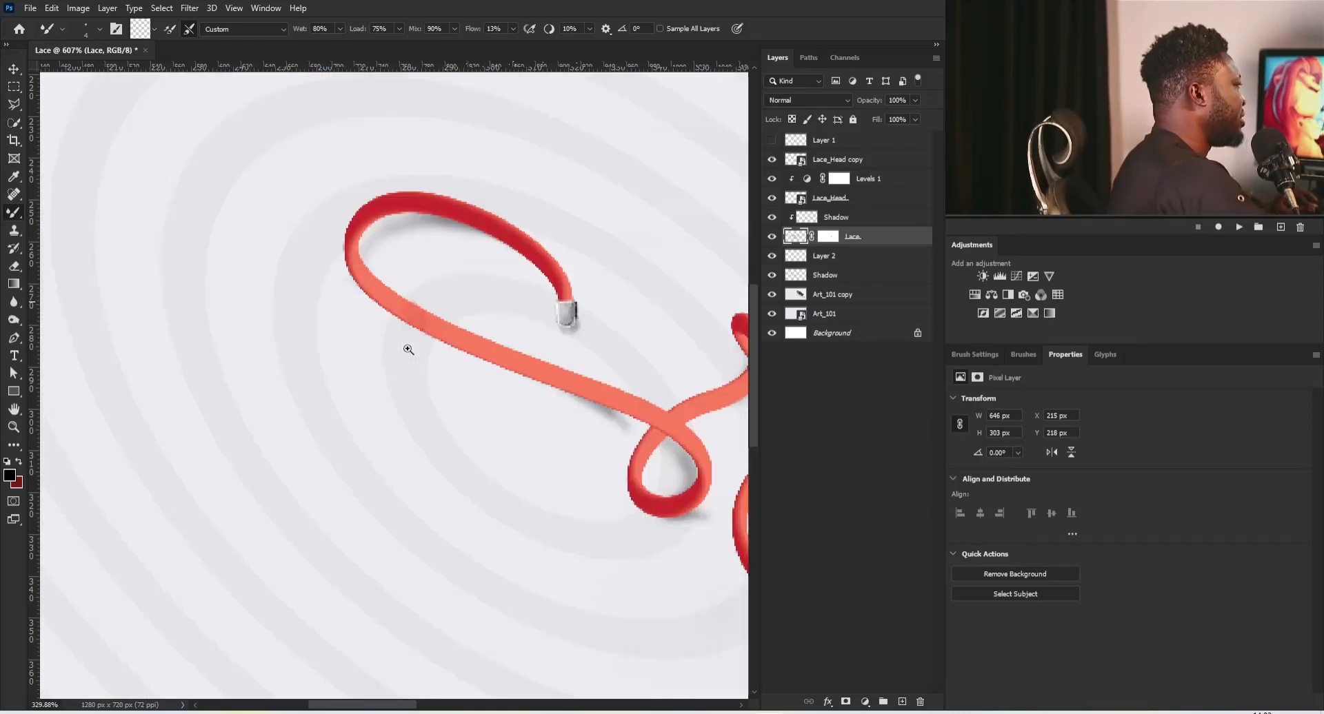
pyautogui.scroll(7, 340, 290)
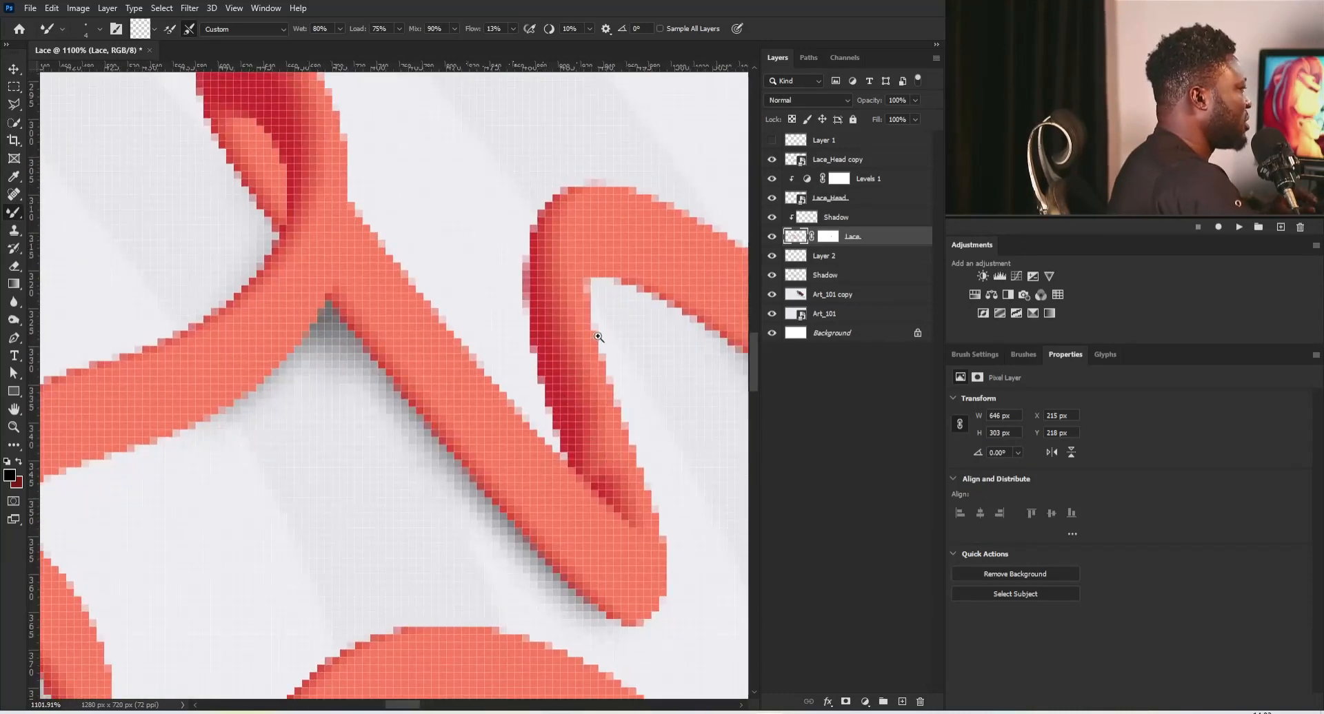
pyautogui.scroll(-5, 599, 337)
pyautogui.scroll(6, 331, 455)
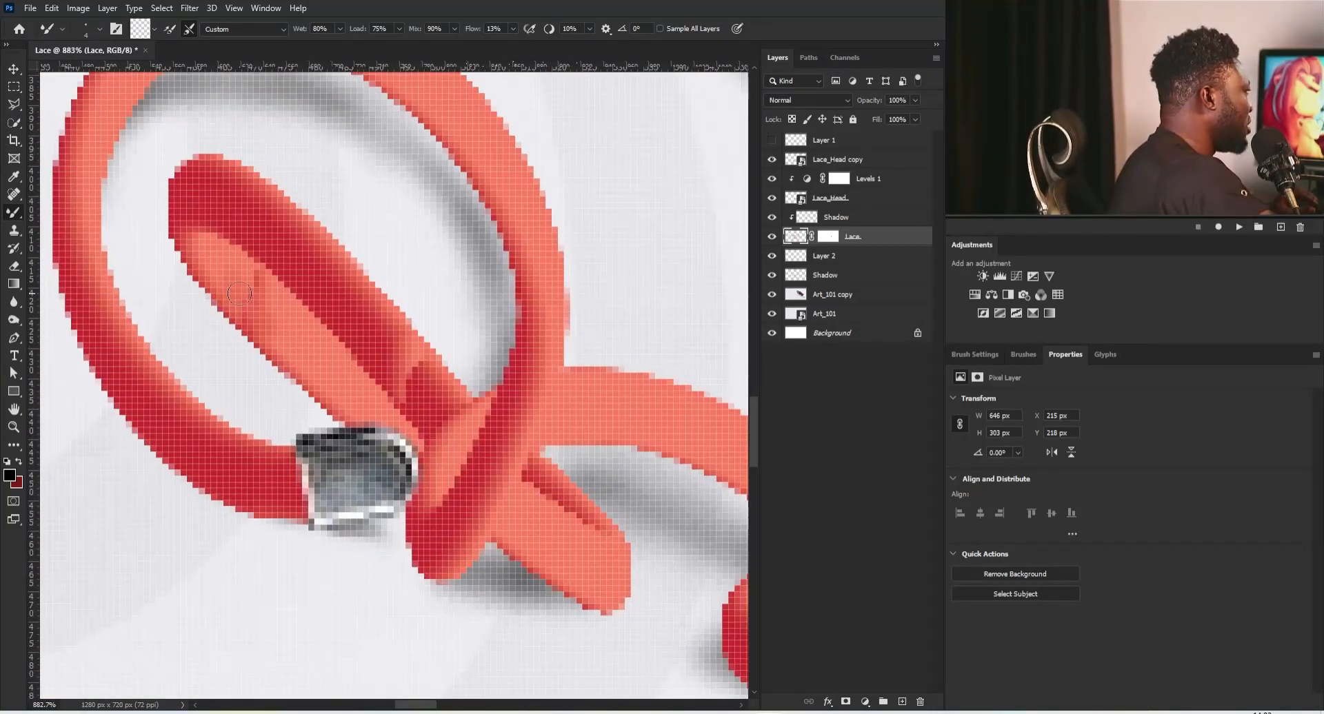
pyautogui.moveTo(239, 294); pyautogui.dragTo(257, 282)
pyautogui.moveTo(420, 386); pyautogui.dragTo(421, 389)
pyautogui.scroll(-5, 488, 309)
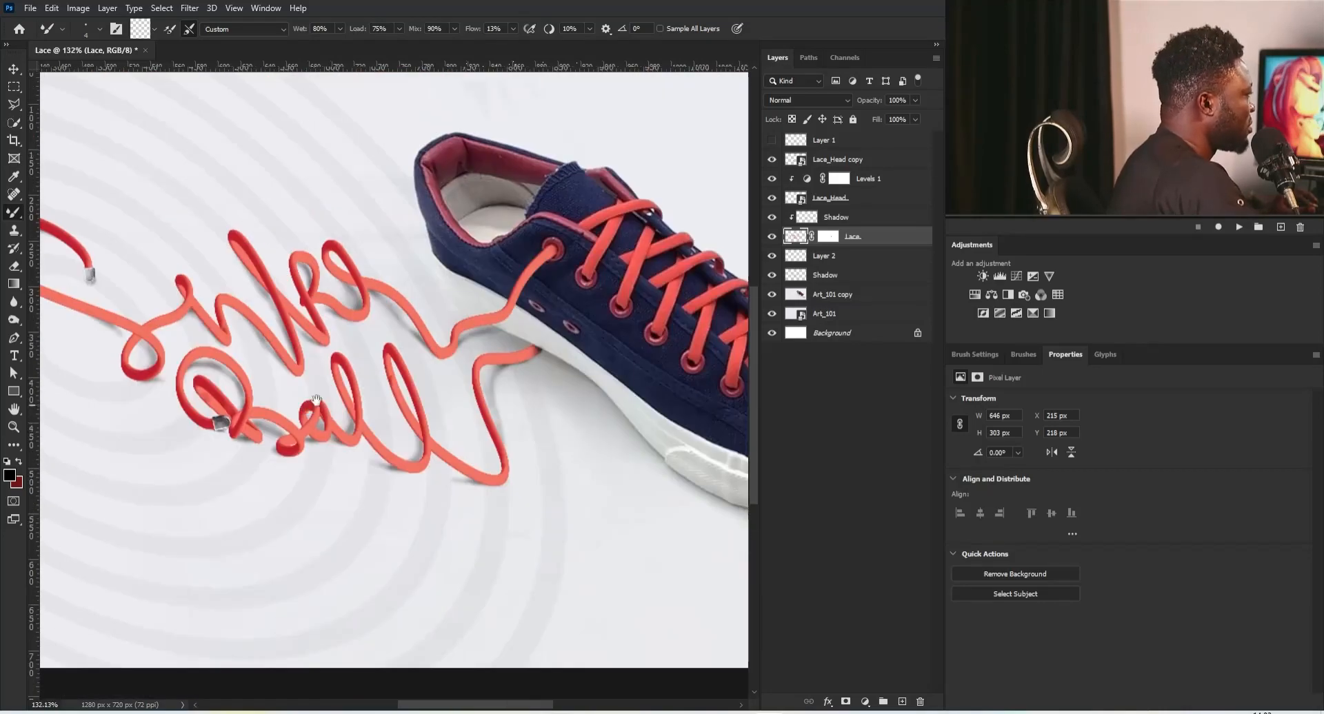
pyautogui.scroll(6, 467, 439)
pyautogui.scroll(-5, 409, 273)
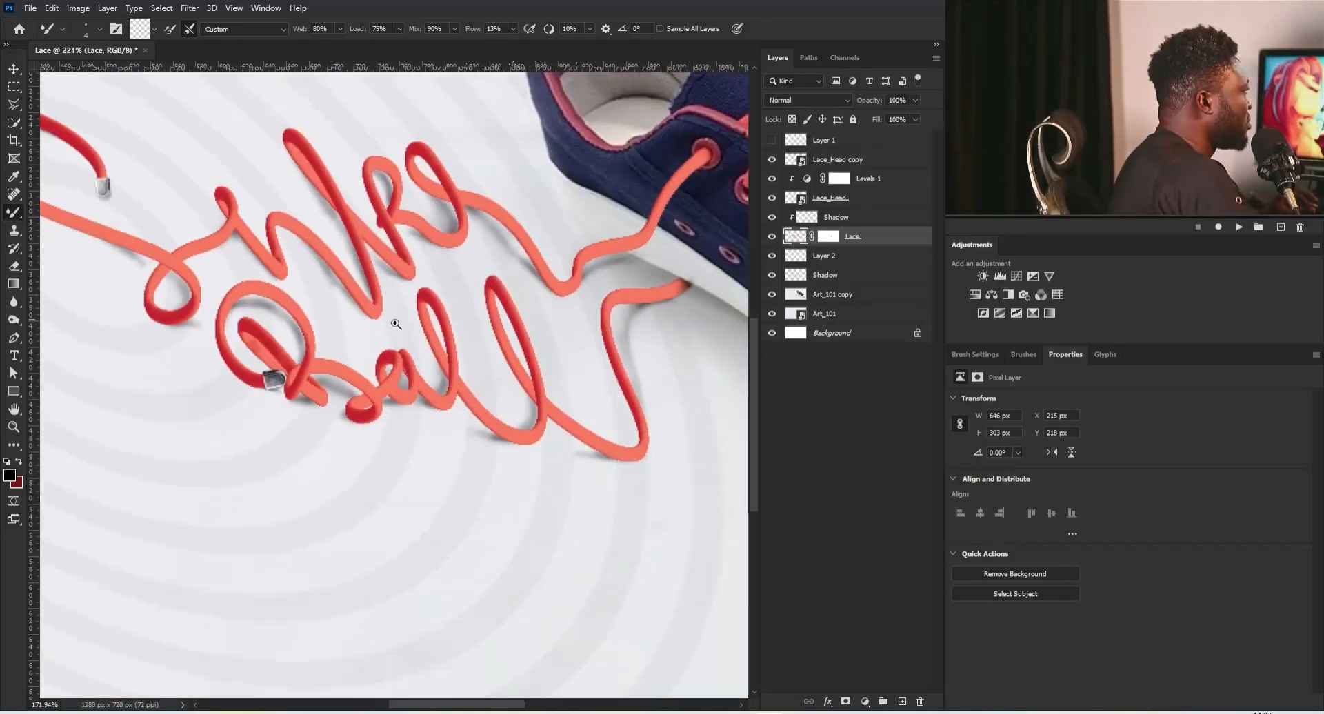
pyautogui.scroll(2, 353, 315)
pyautogui.scroll(5, 354, 315)
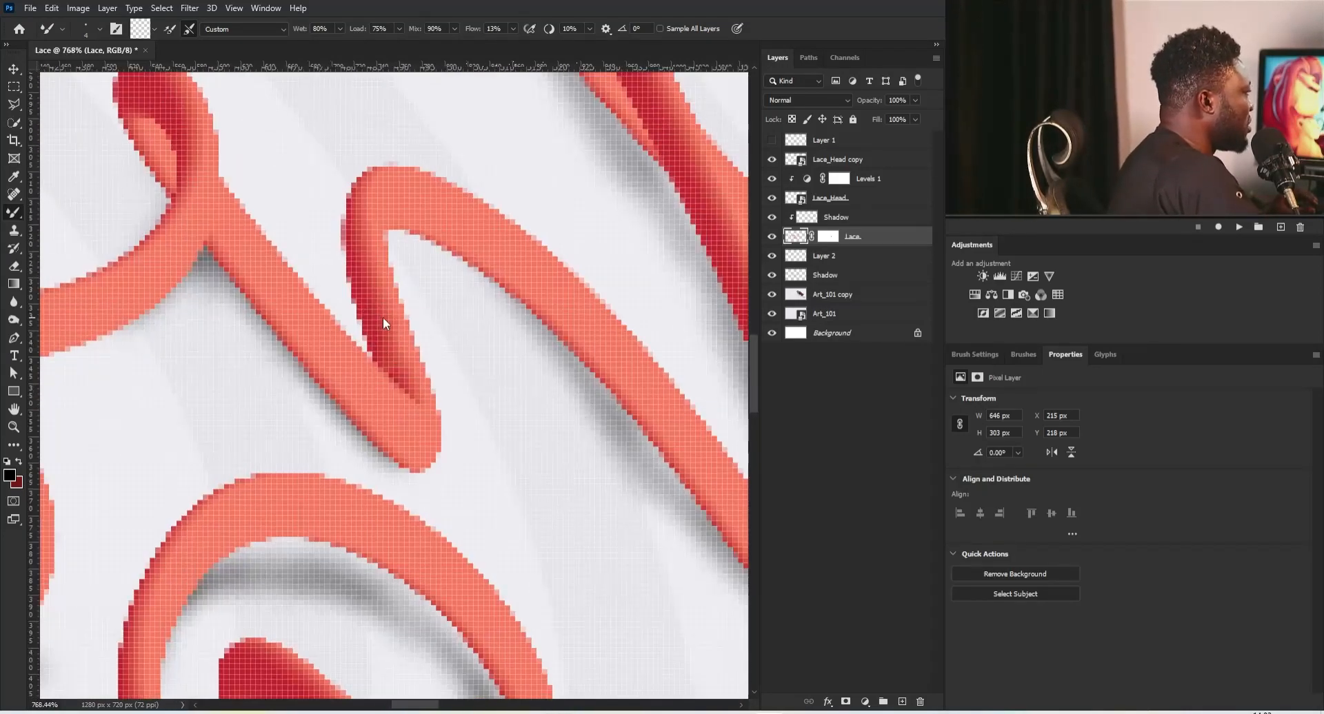
pyautogui.scroll(-8, 382, 317)
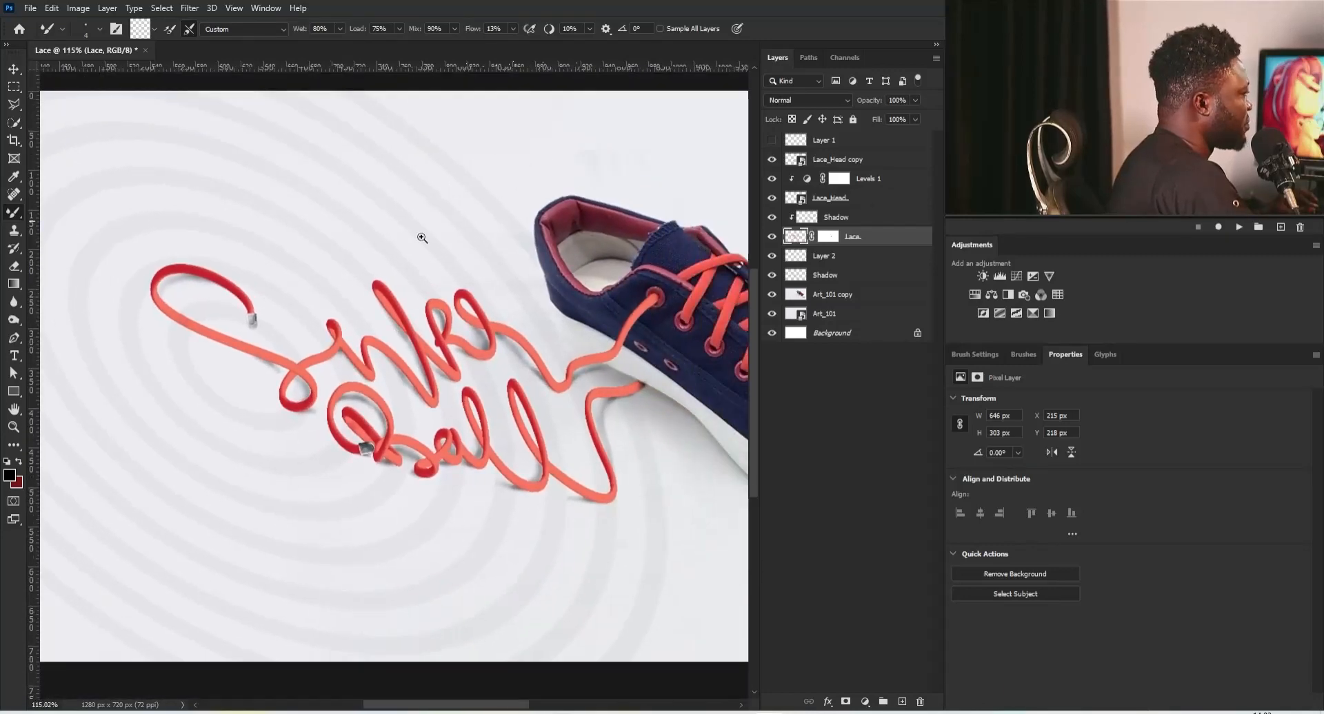
# On the clipped Shadow layer, outline the lace below the crossing of the lower "S" loop with a Pen path and convert it to a selection
pyautogui.scroll(3, 248, 358)
pyautogui.press('v')
pyautogui.click(838, 218)
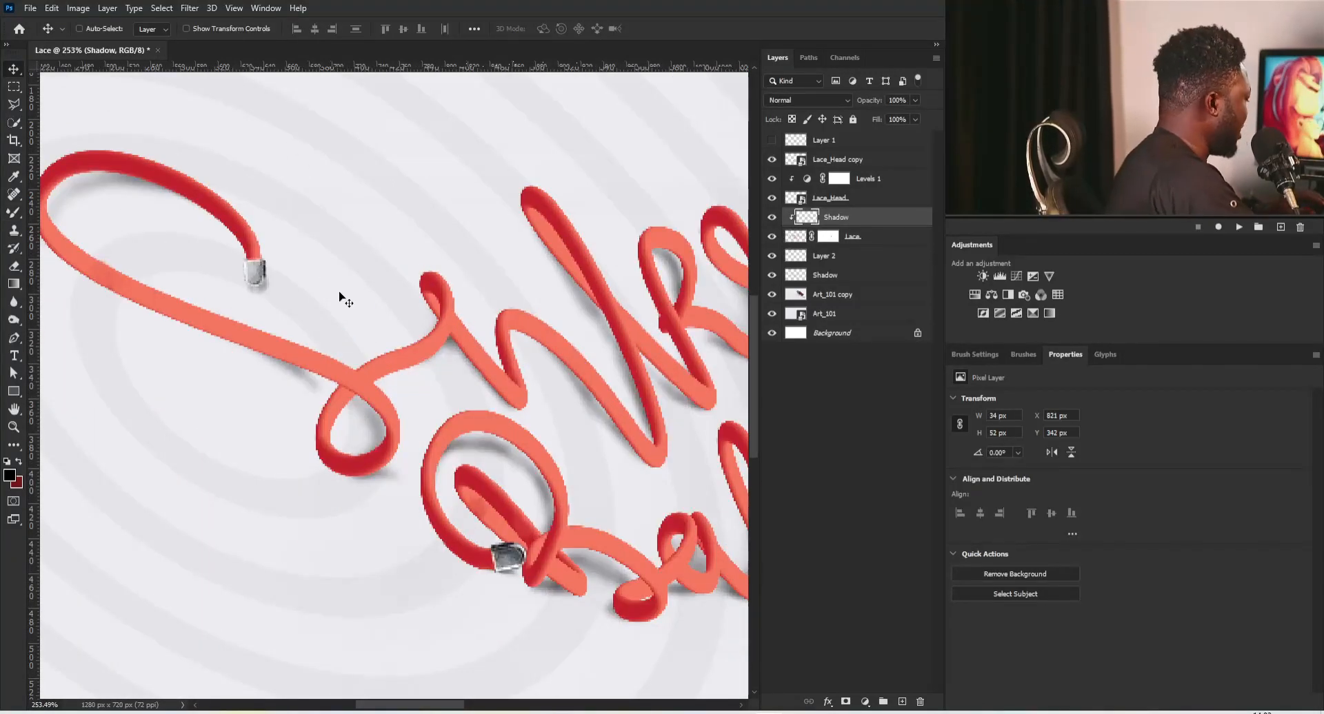
pyautogui.press('p')
pyautogui.scroll(5, 319, 379)
pyautogui.click(398, 375)
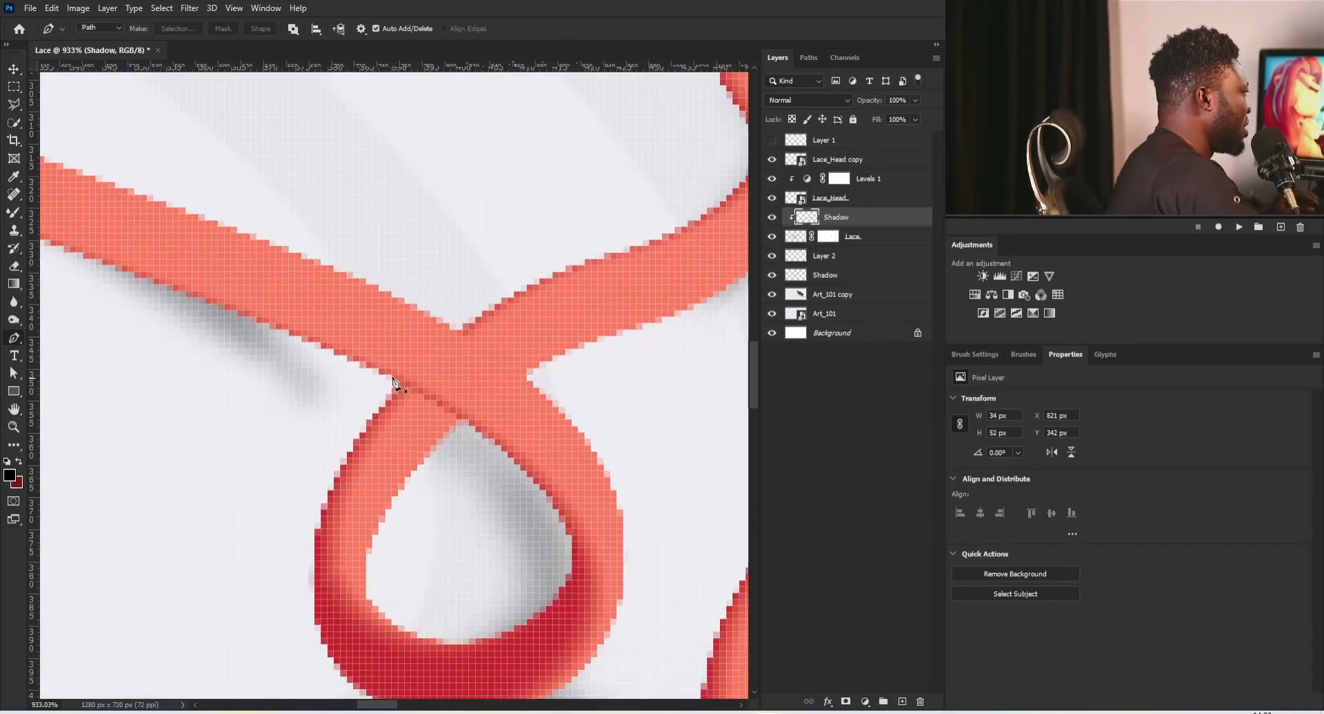
pyautogui.click(391, 380)
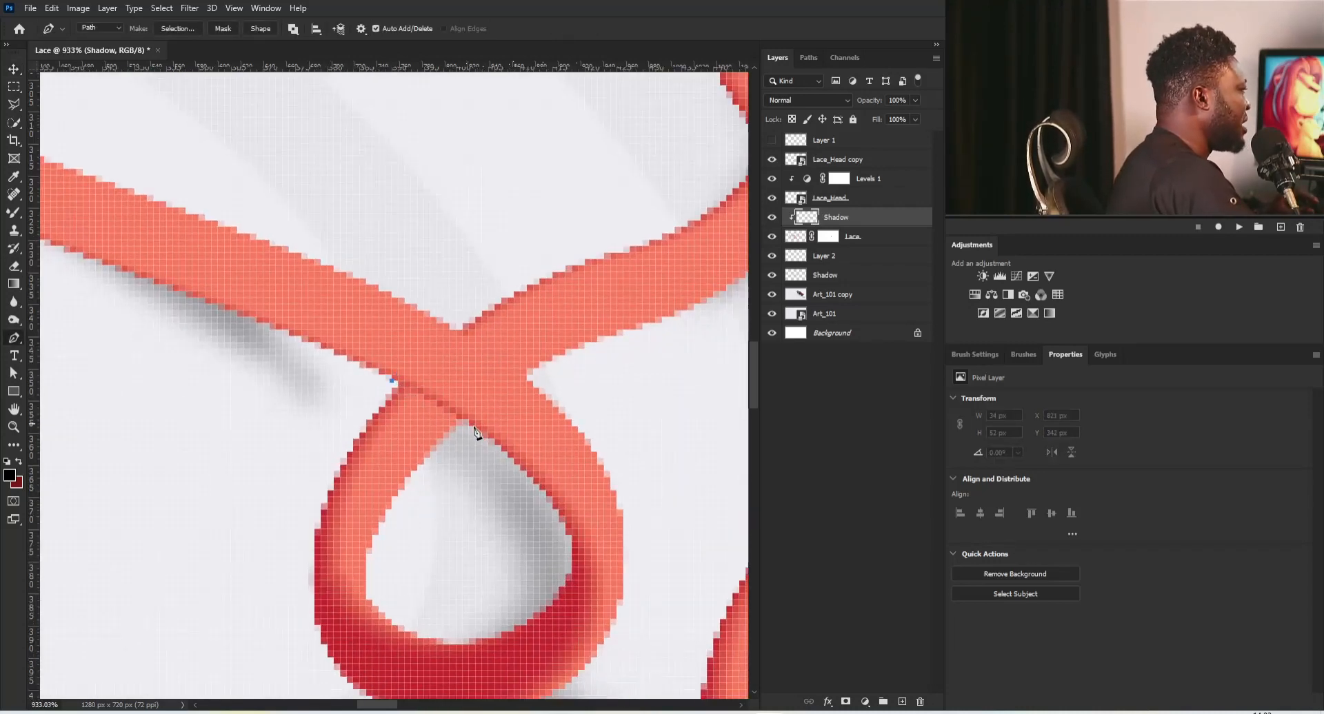
pyautogui.moveTo(504, 454); pyautogui.dragTo(504, 453)
pyautogui.moveTo(481, 503); pyautogui.dragTo(446, 527)
pyautogui.moveTo(340, 451); pyautogui.dragTo(349, 411)
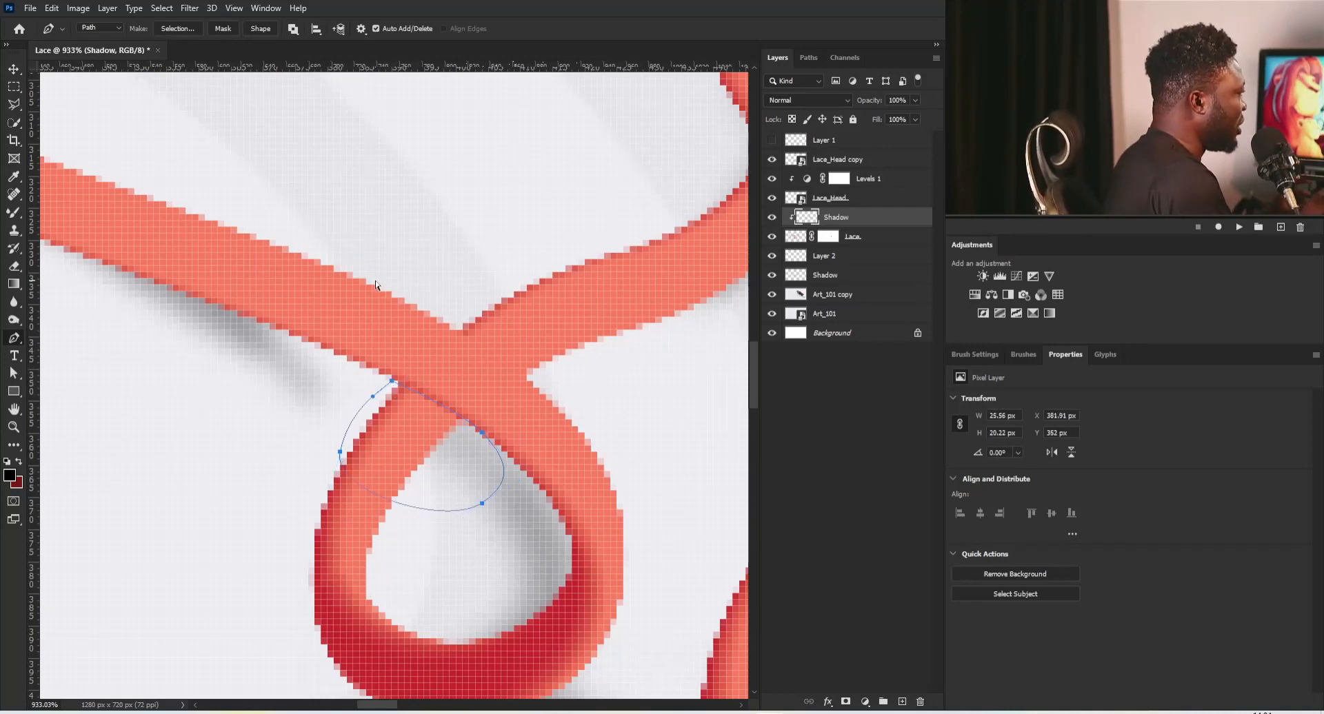
pyautogui.hotkey('ctrl', 'Return')
# Paint a soft very dark red shadow under the "S" loop crossing within the selection using the standard Brush, then deselect
pyautogui.press('b')
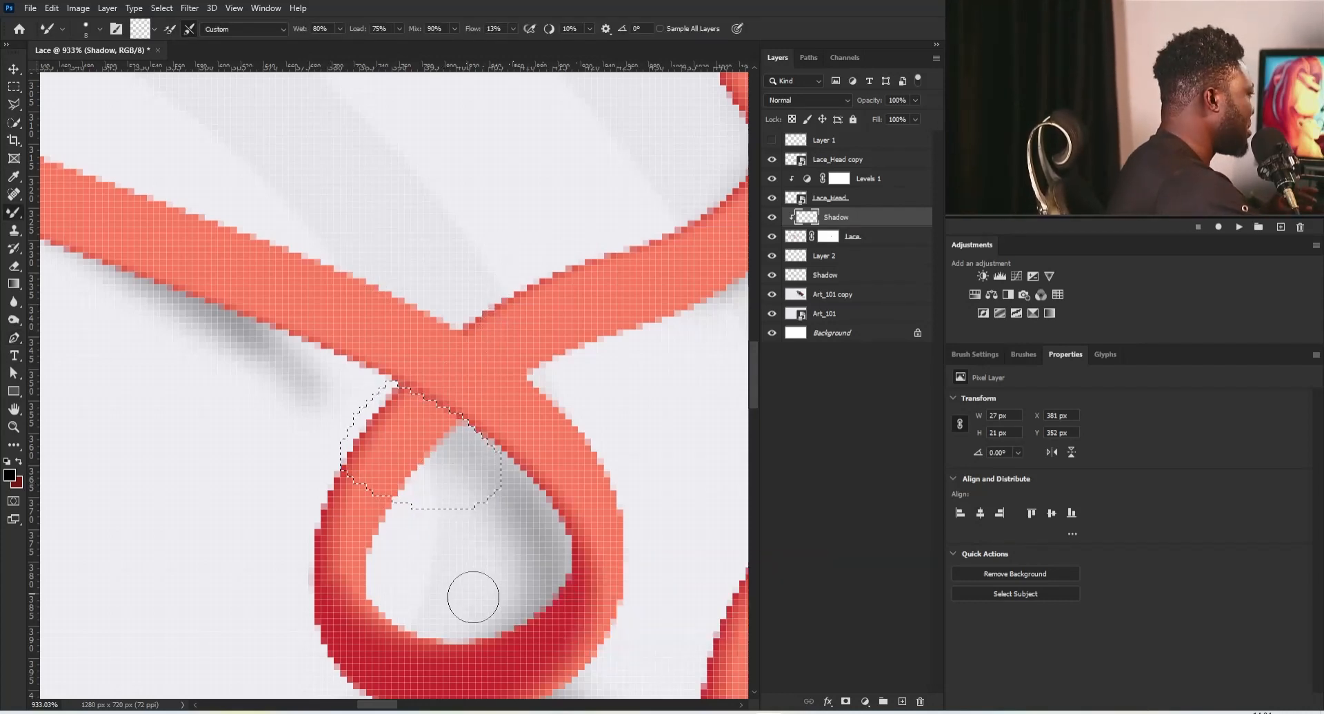
pyautogui.moveTo(440, 549); pyautogui.dragTo(424, 451)
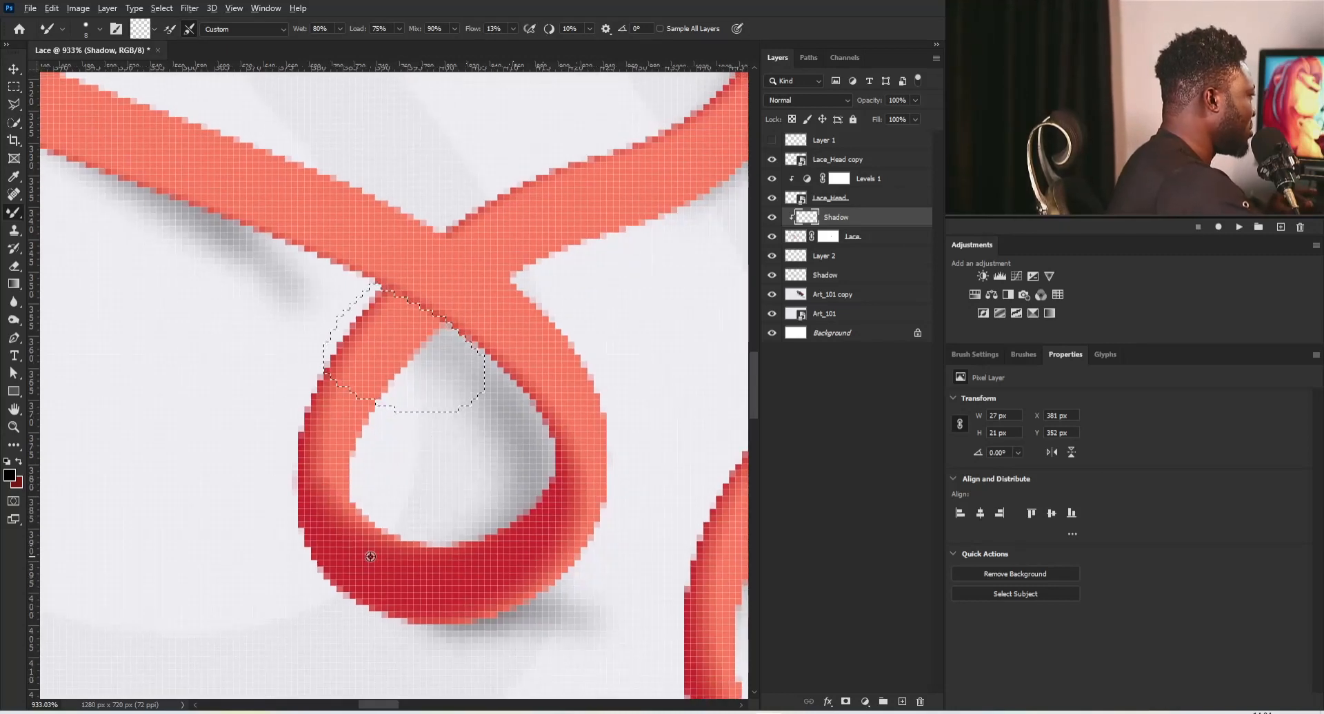
pyautogui.rightClick(19, 214)
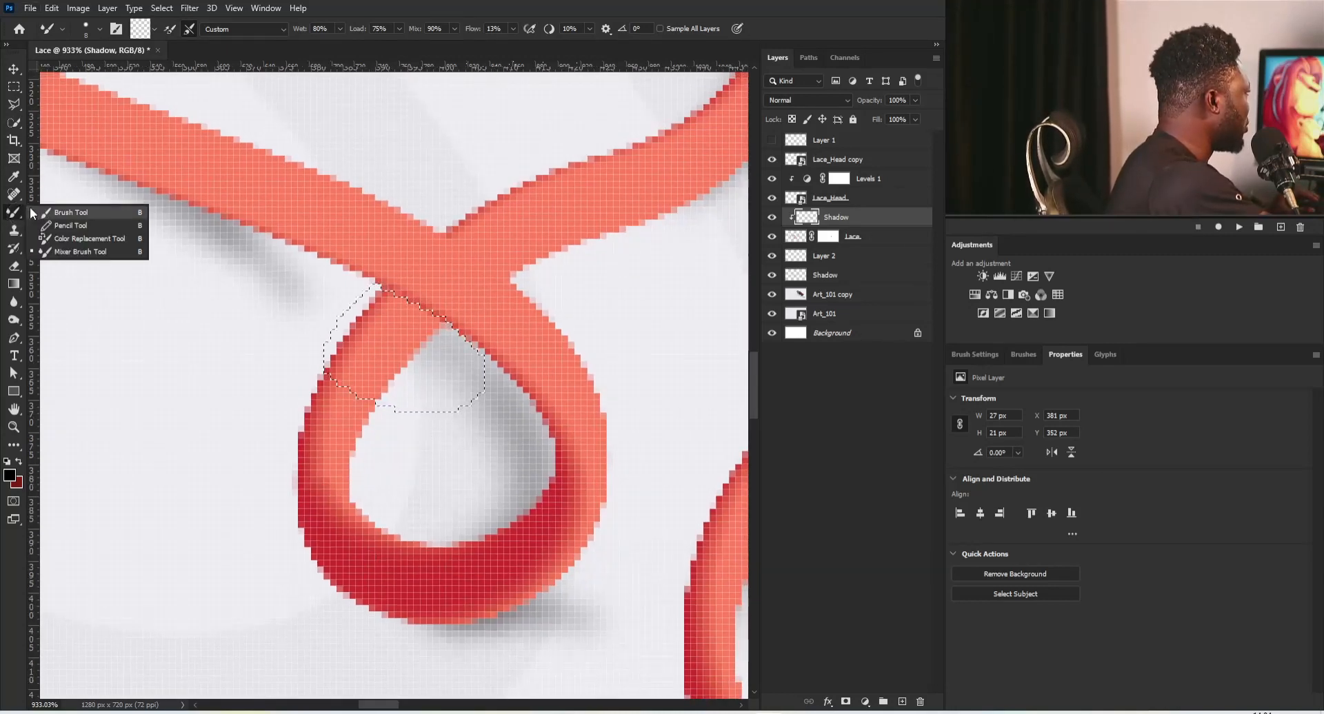
pyautogui.click(76, 209)
pyautogui.keyDown('alt'); pyautogui.click(364, 556); pyautogui.keyUp('alt')
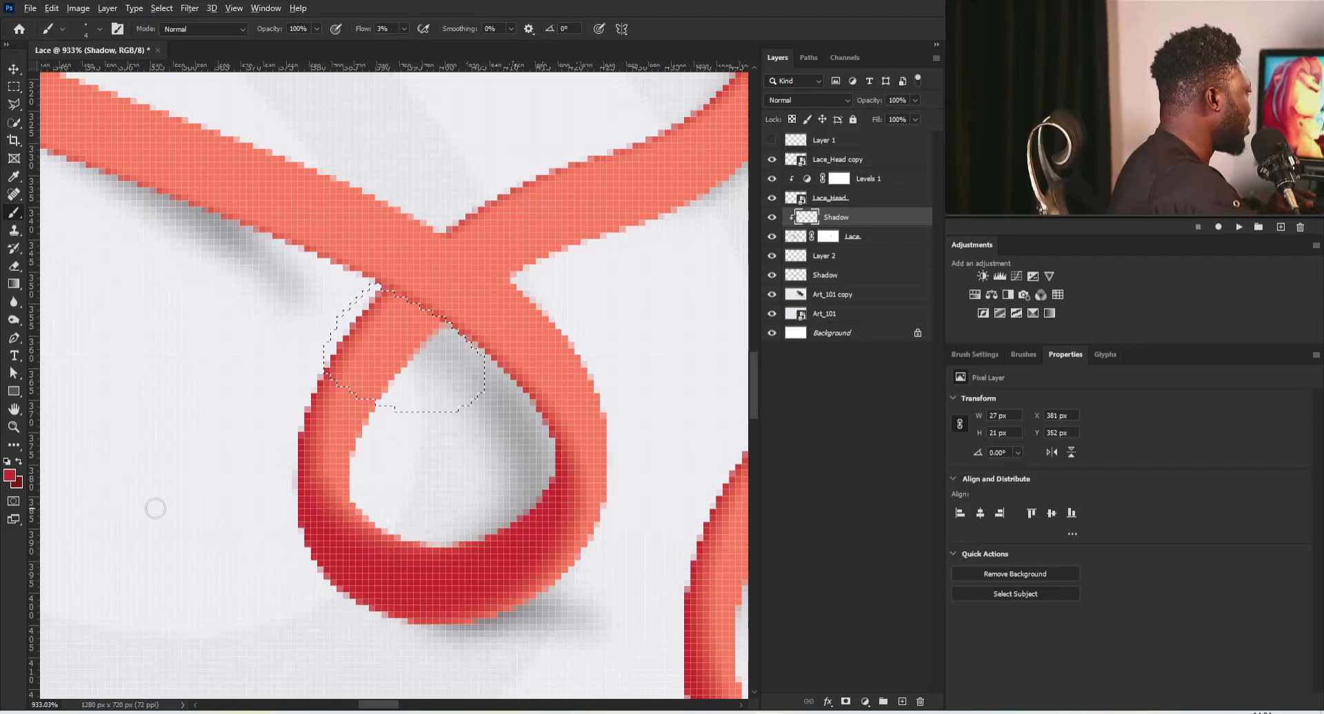
pyautogui.click(14, 477)
pyautogui.moveTo(841, 414); pyautogui.dragTo(838, 478)
pyautogui.click(973, 338)
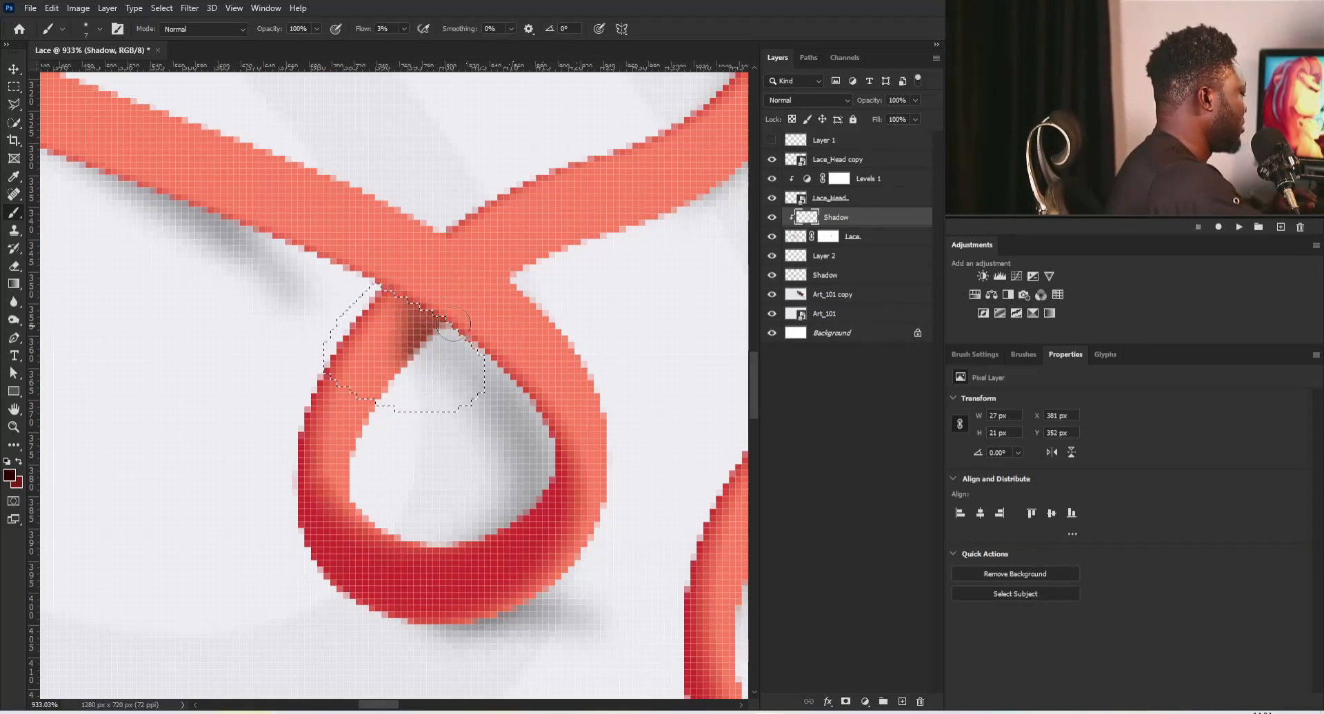
pyautogui.hotkey('ctrl', 'h')
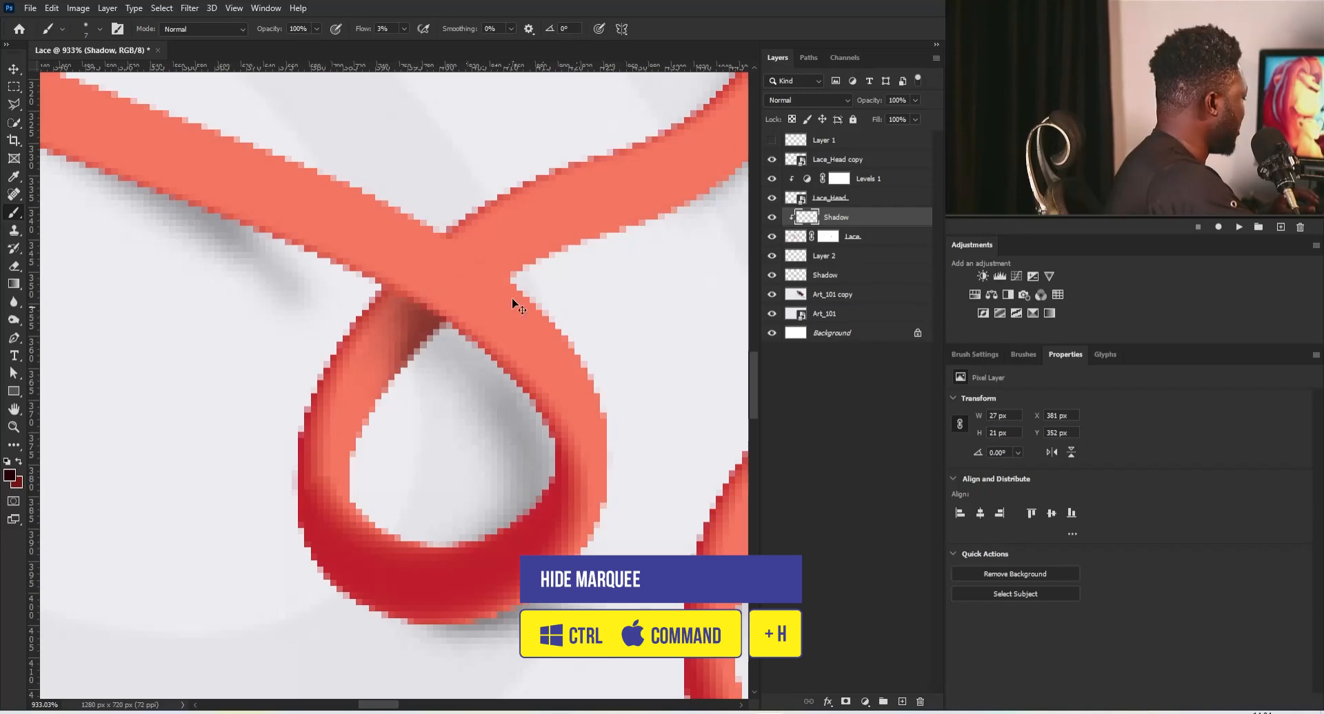
pyautogui.hotkey('ctrl', 'd')
# On the clipped Shadow layer, outline the inner strand of the small curl following the "S" with a Pen path and convert it to a selection
pyautogui.keyDown('ctrl'); pyautogui.moveTo(544, 238); pyautogui.dragTo(376, 400); pyautogui.keyUp('ctrl')
pyautogui.keyDown('ctrl'); pyautogui.moveTo(510, 303); pyautogui.dragTo(482, 325); pyautogui.keyUp('ctrl')
pyautogui.moveTo(441, 262)
pyautogui.keyDown('ctrl'); pyautogui.mouseDown()
pyautogui.moveTo(484, 266)
pyautogui.moveTo(428, 364)
pyautogui.moveTo(445, 364)
pyautogui.mouseUp(); pyautogui.keyUp('ctrl')
pyautogui.moveTo(399, 308)
pyautogui.mouseDown()
pyautogui.moveTo(446, 388)
pyautogui.moveTo(480, 384)
pyautogui.mouseUp()
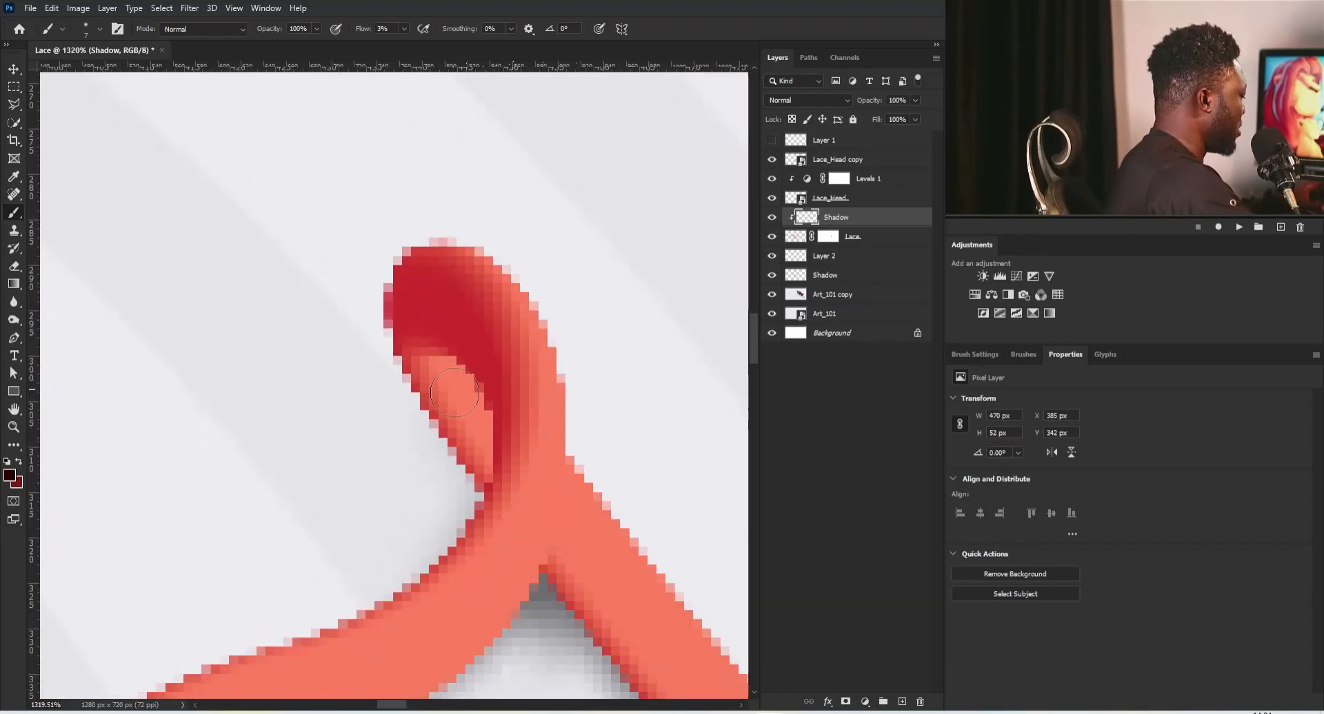
pyautogui.press('p')
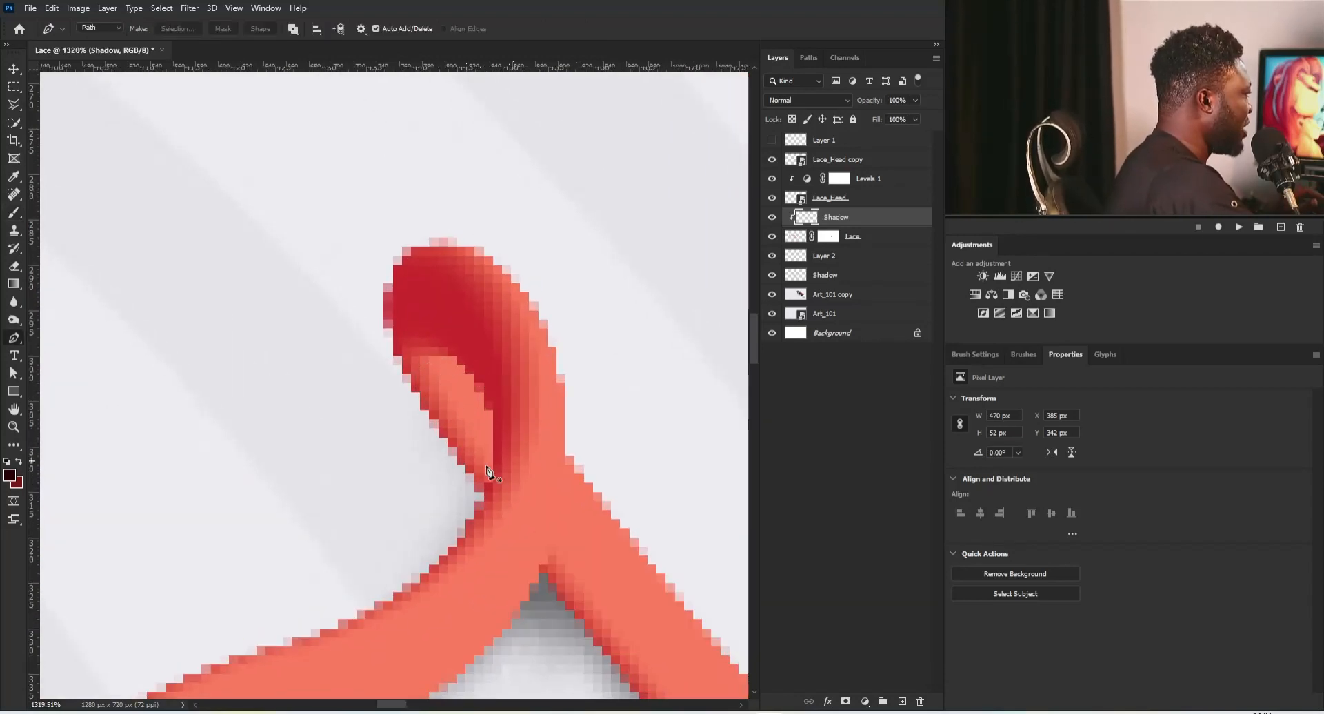
pyautogui.click(474, 510)
pyautogui.moveTo(420, 356); pyautogui.dragTo(386, 363)
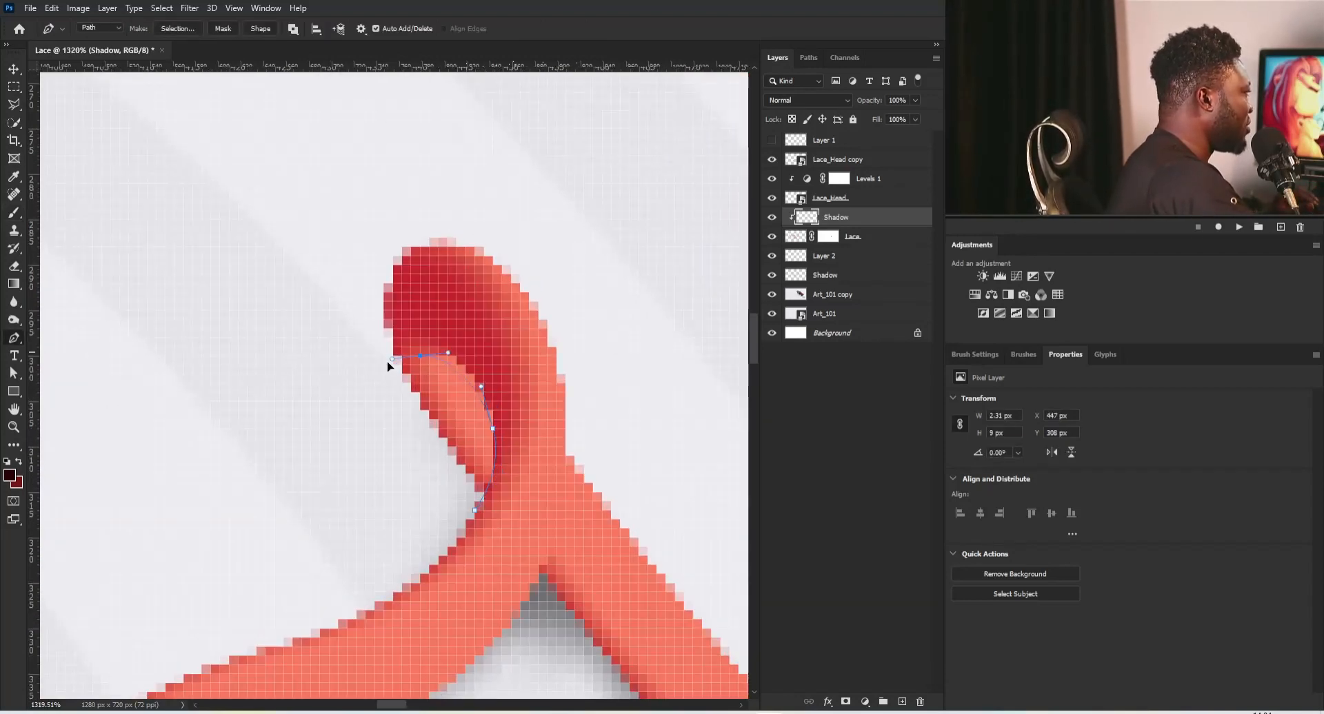
pyautogui.moveTo(402, 456); pyautogui.dragTo(440, 494)
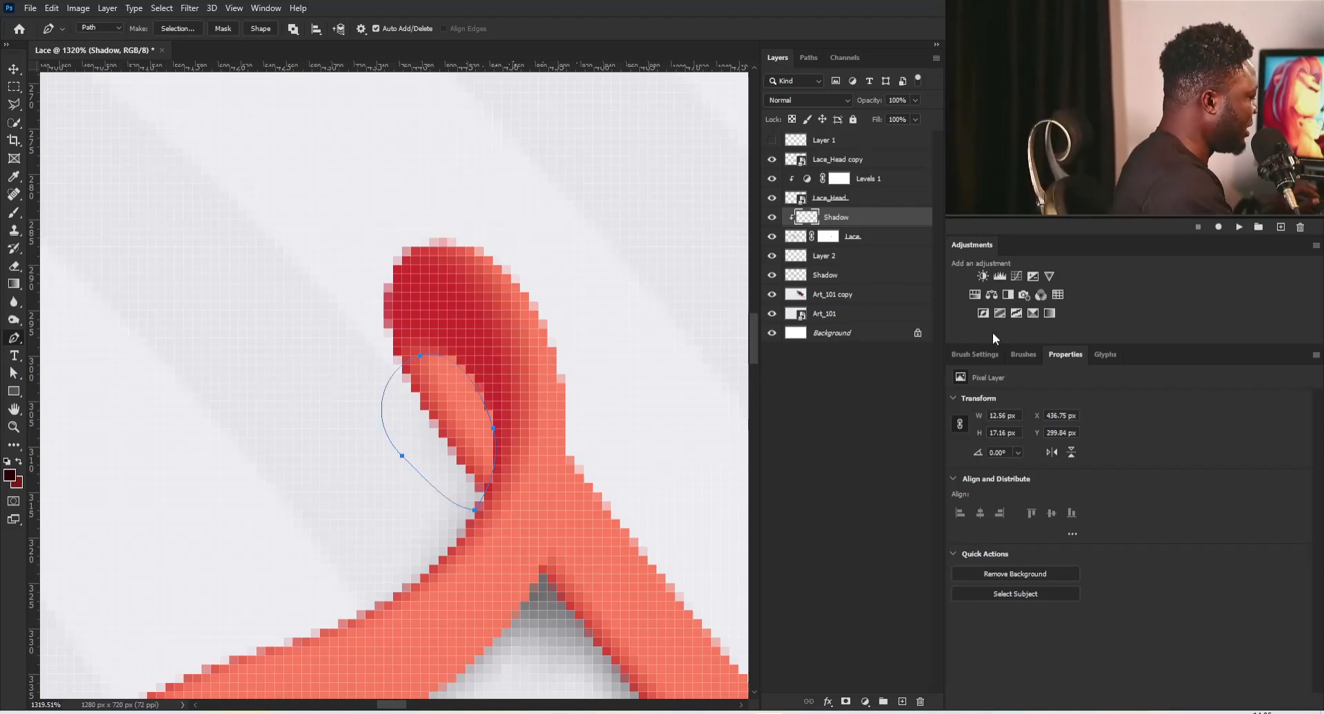
pyautogui.hotkey('ctrl', 'Return')
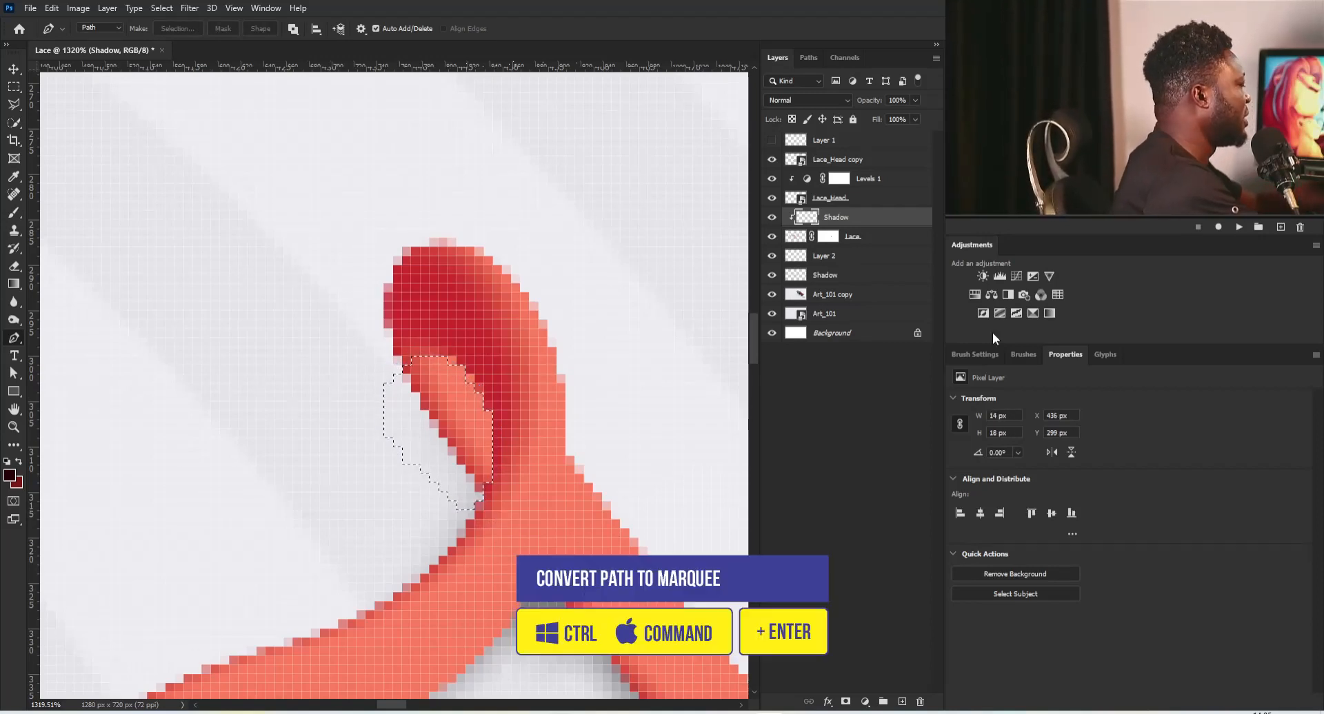
pyautogui.click(302, 347)
pyautogui.click(452, 429)
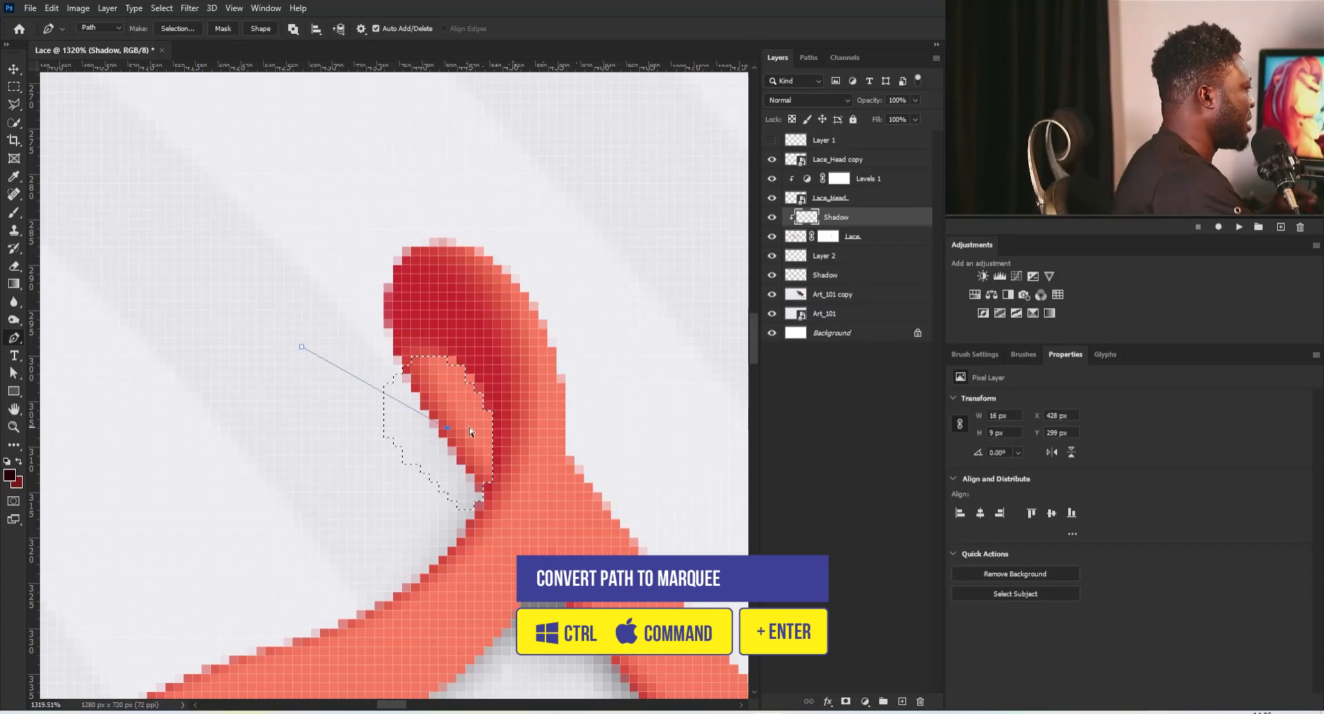
pyautogui.hotkey('ctrl', 'z')
pyautogui.hotkey('ctrl', 'z')
# Paint a soft very dark red shadow with the Brush on the selected inner strand of the curl, strongest near the crossing
pyautogui.press('b')
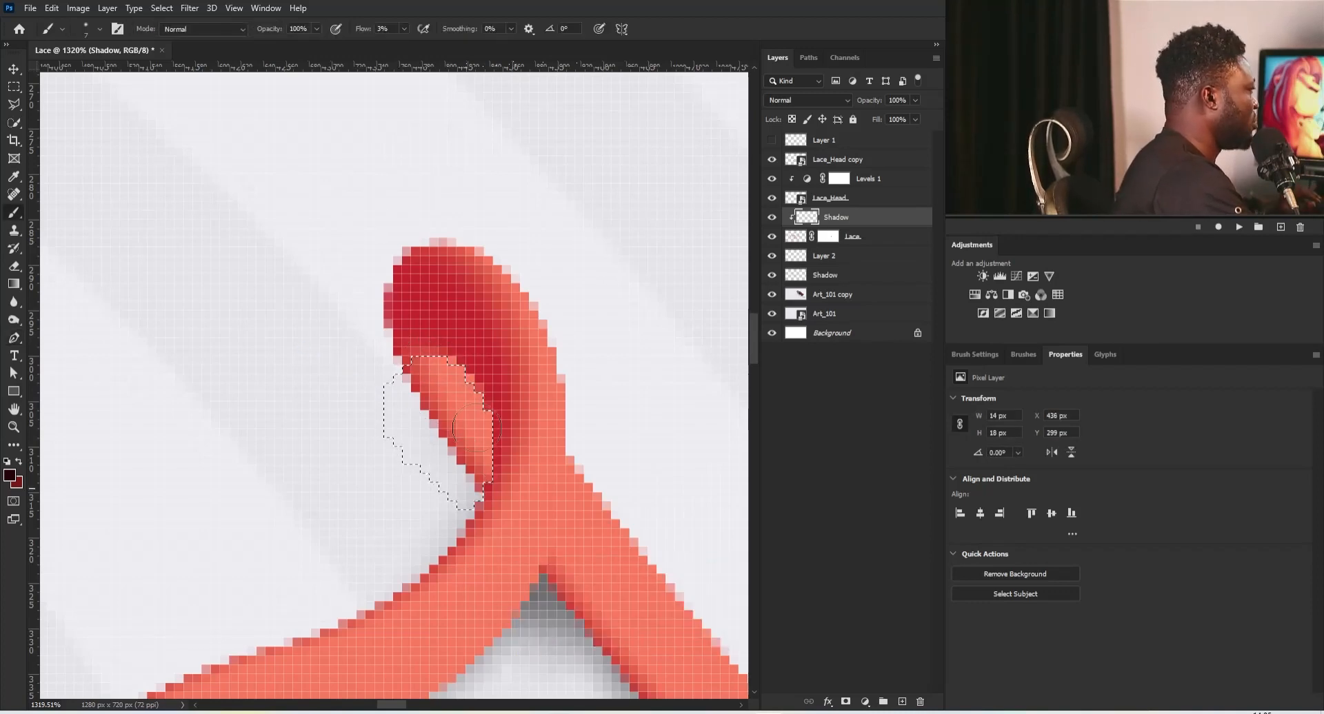
pyautogui.moveTo(476, 450); pyautogui.dragTo(476, 486)
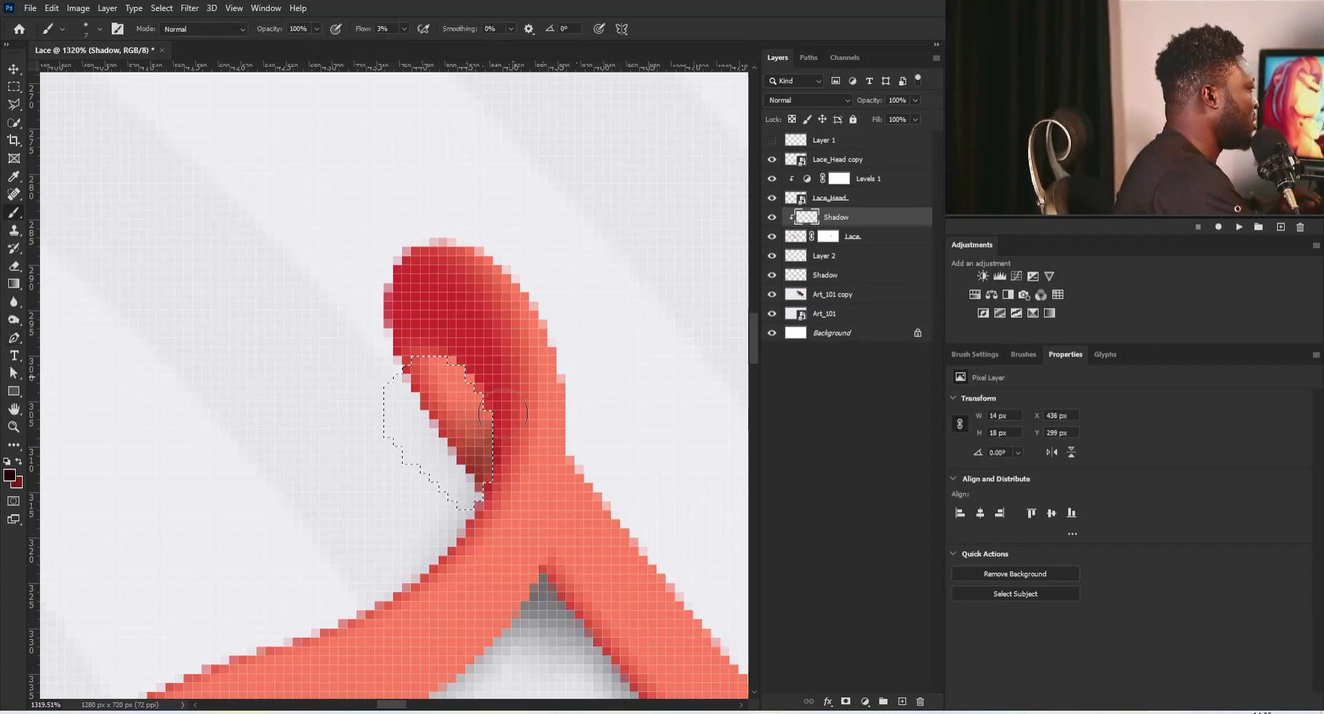
pyautogui.moveTo(502, 414)
pyautogui.mouseDown()
pyautogui.moveTo(441, 372)
pyautogui.moveTo(496, 433)
pyautogui.mouseUp()
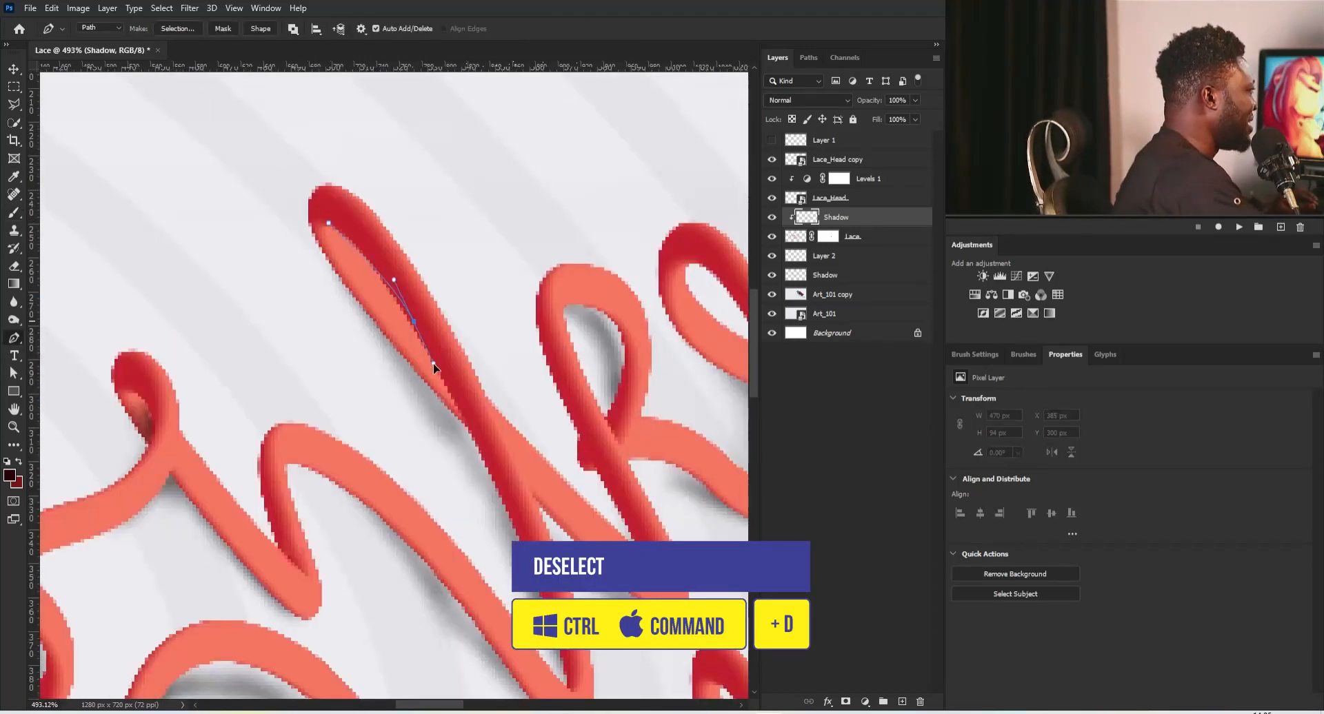
# Select the inner strand of the upper word's tall narrow loop with a Pen path, shade it softly with a larger Brush, and deselect
pyautogui.moveTo(403, 333); pyautogui.dragTo(420, 341)
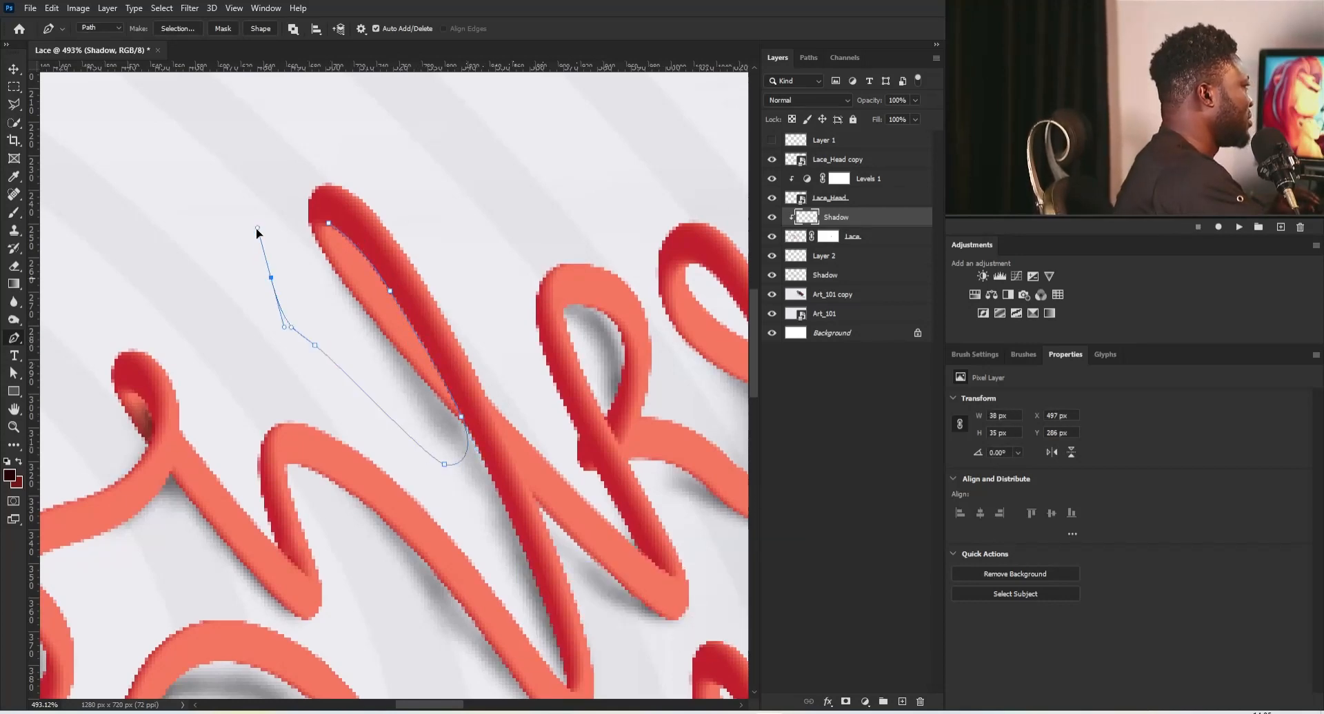
pyautogui.hotkey('ctrl', 'Return')
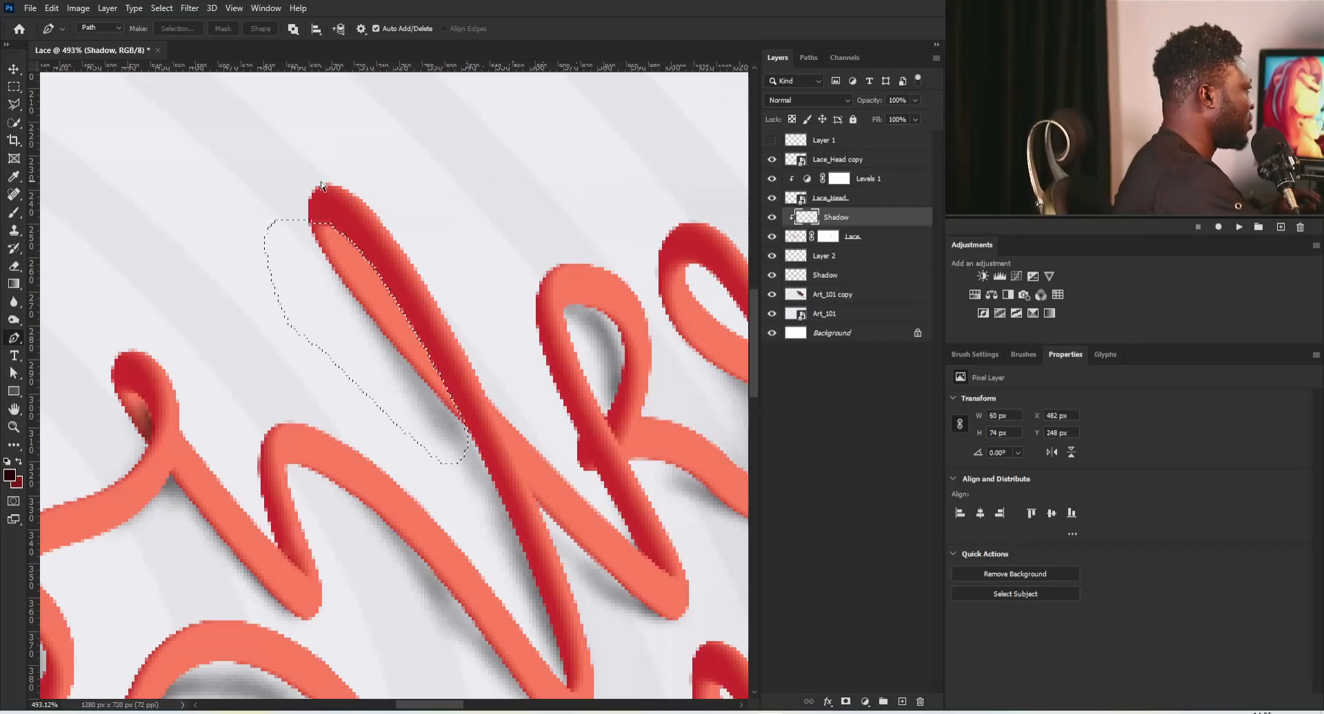
pyautogui.press('b')
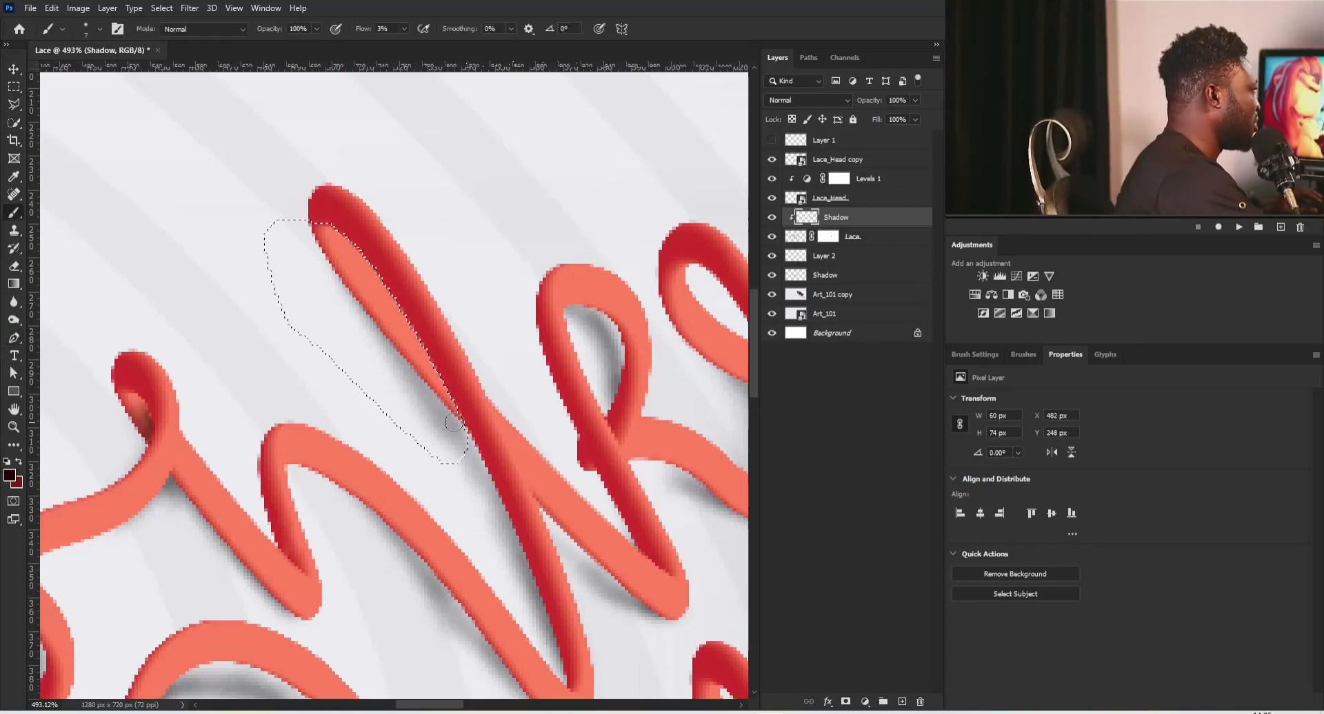
pyautogui.press(']')
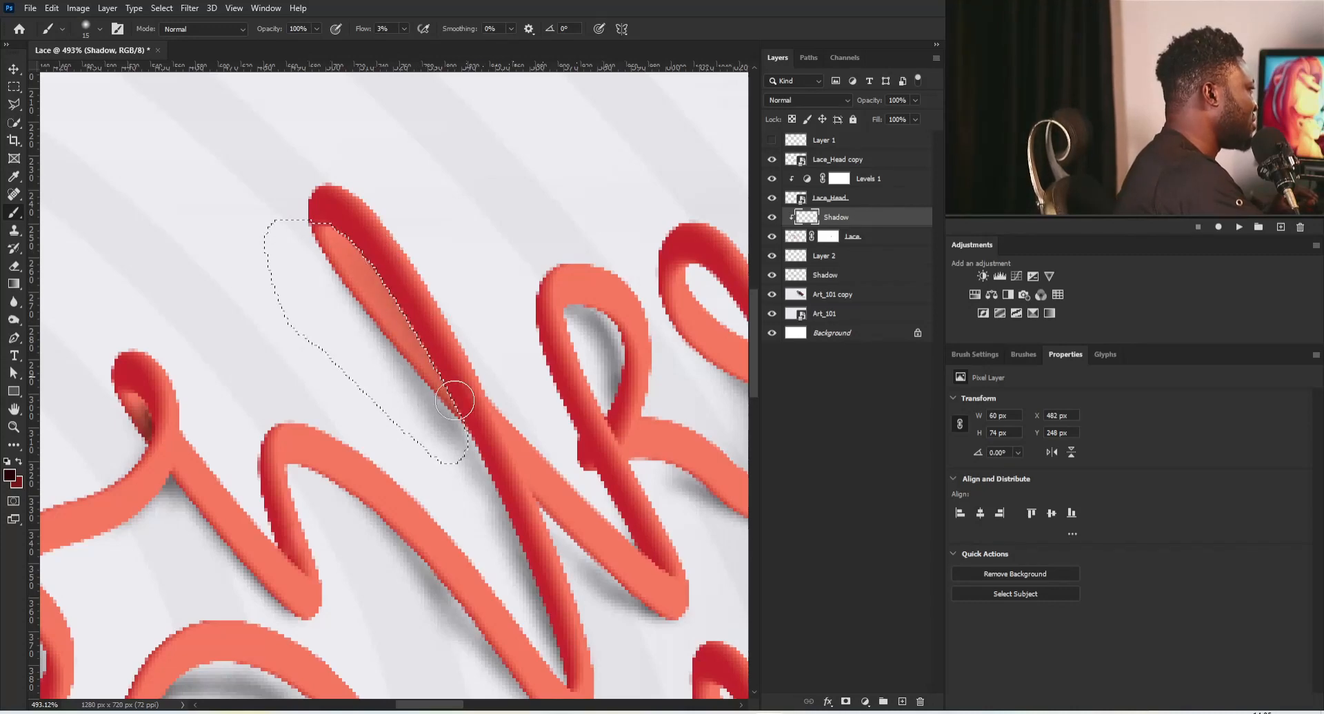
pyautogui.hotkey('ctrl', 'z')
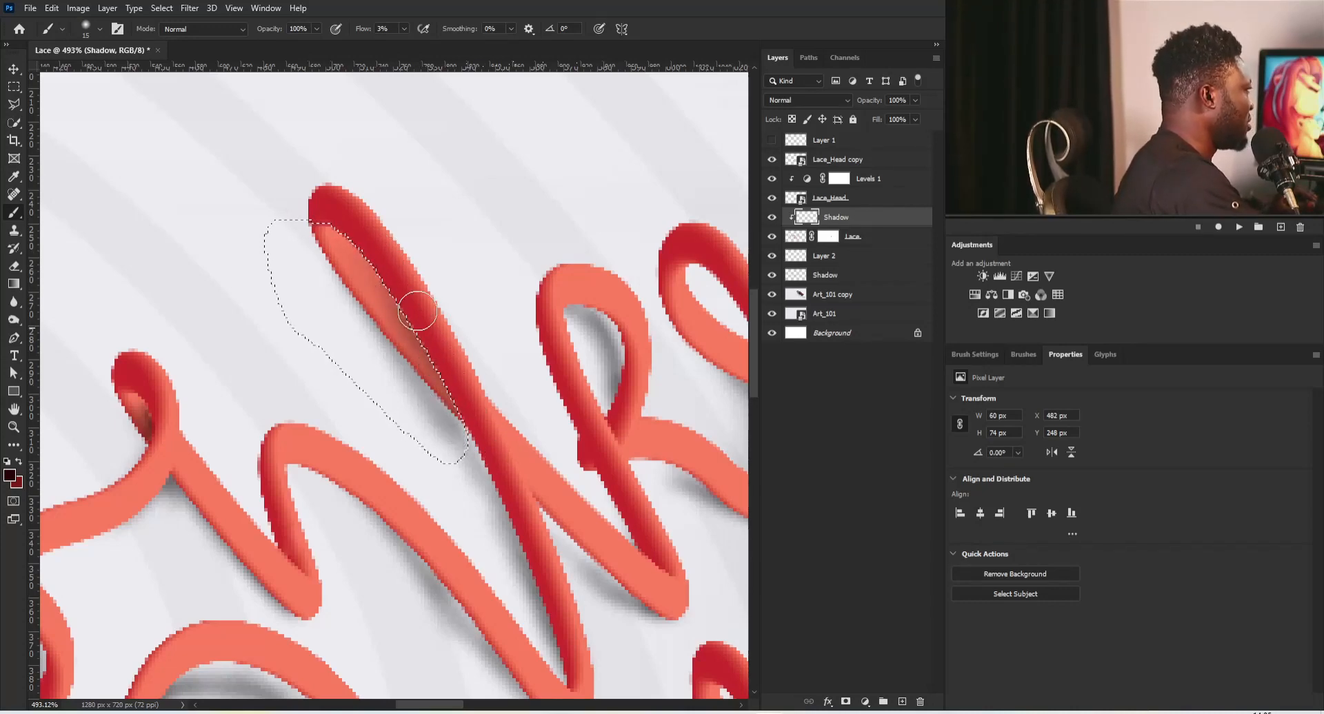
pyautogui.hotkey('ctrl', 'd')
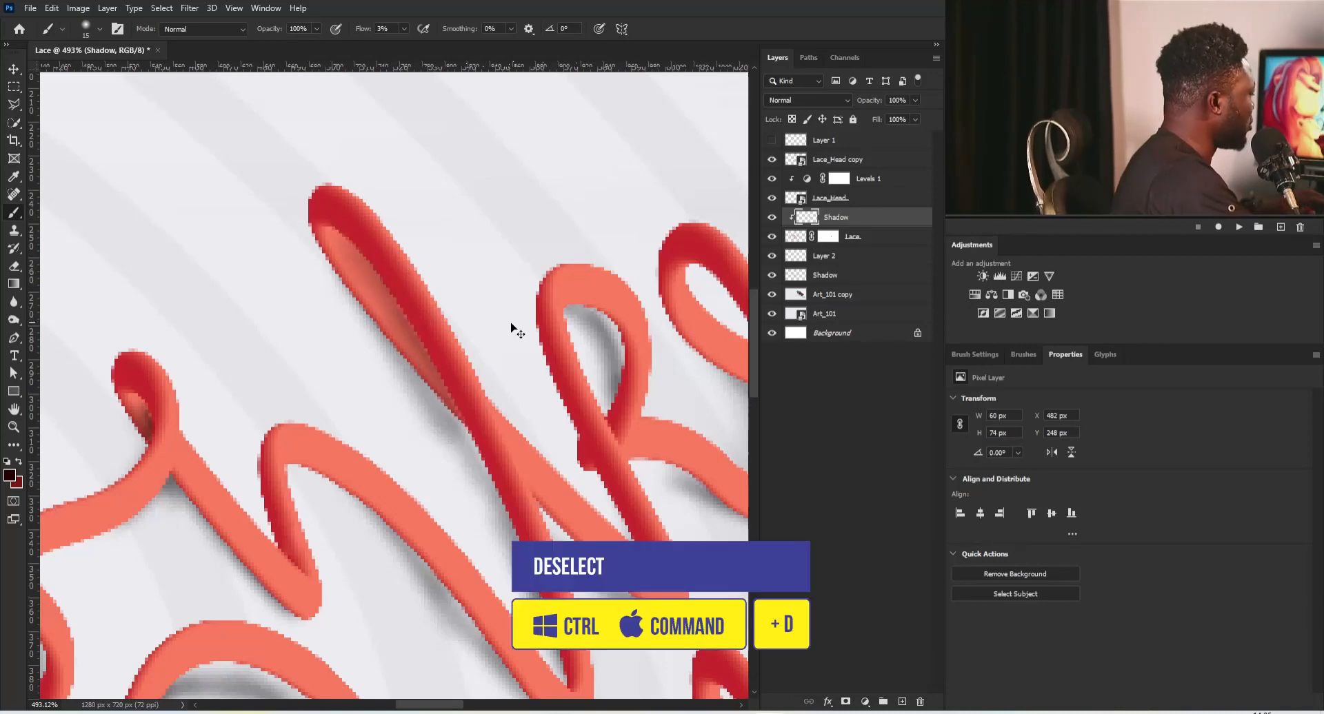
# Select the inside of the low curl before the "a" in "Ball" with a Pen path, paint a dark shadow under the crossing, and deselect
pyautogui.moveTo(512, 325); pyautogui.dragTo(417, 296)
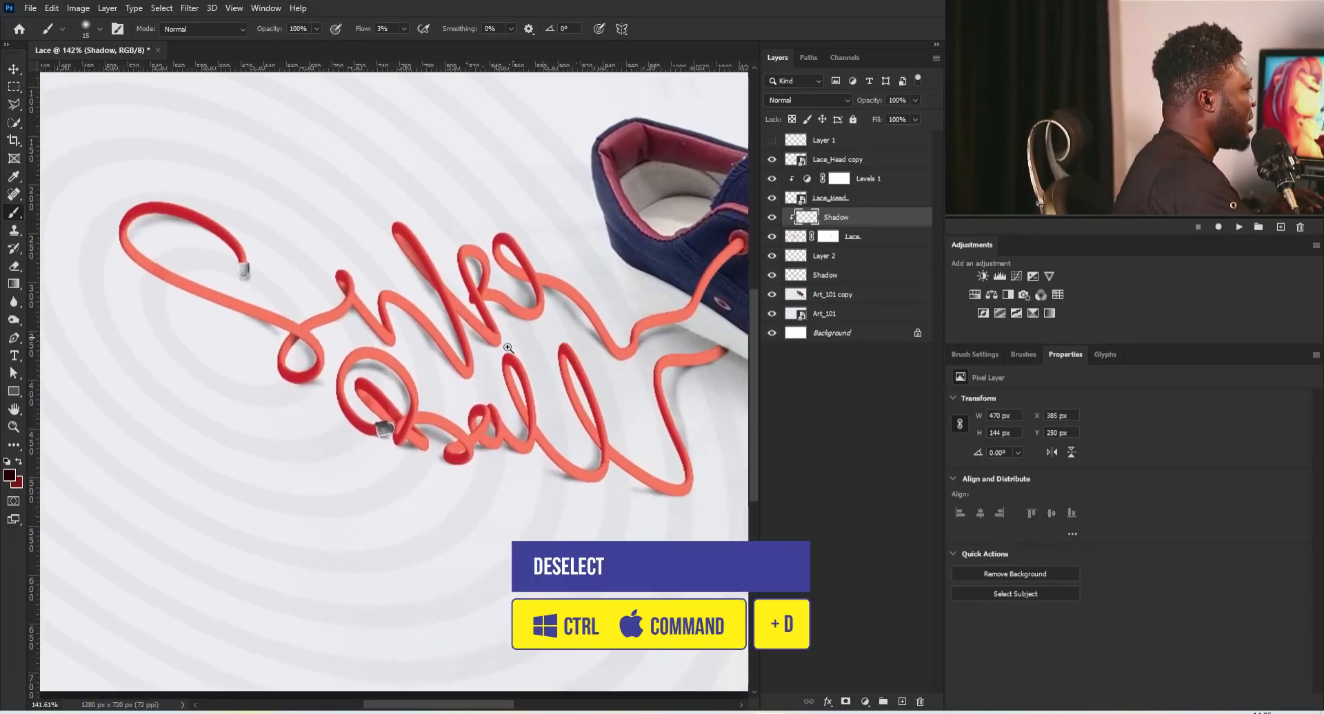
pyautogui.moveTo(505, 374); pyautogui.dragTo(522, 387)
pyautogui.moveTo(538, 468)
pyautogui.mouseDown()
pyautogui.moveTo(503, 387)
pyautogui.moveTo(505, 444)
pyautogui.mouseUp()
pyautogui.press('p')
pyautogui.click(371, 376)
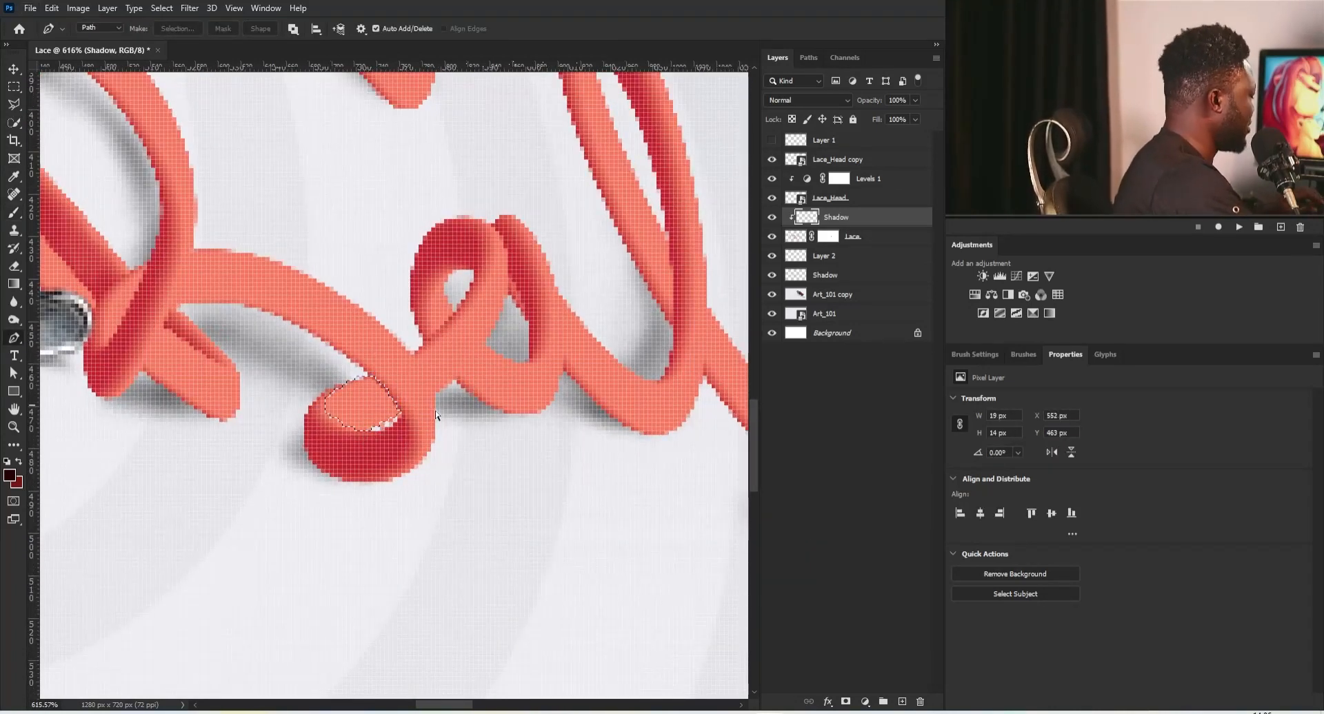
pyautogui.press('b')
pyautogui.hotkey('ctrl', 'd')
# Outline the lower curve of the "a" in "Ball", beside the crossing strand, with a closed Pen path and convert it to a selection
pyautogui.moveTo(486, 345)
pyautogui.mouseDown()
pyautogui.moveTo(419, 363)
pyautogui.moveTo(426, 386)
pyautogui.moveTo(466, 407)
pyautogui.mouseUp()
pyautogui.press('p')
pyautogui.click(404, 475)
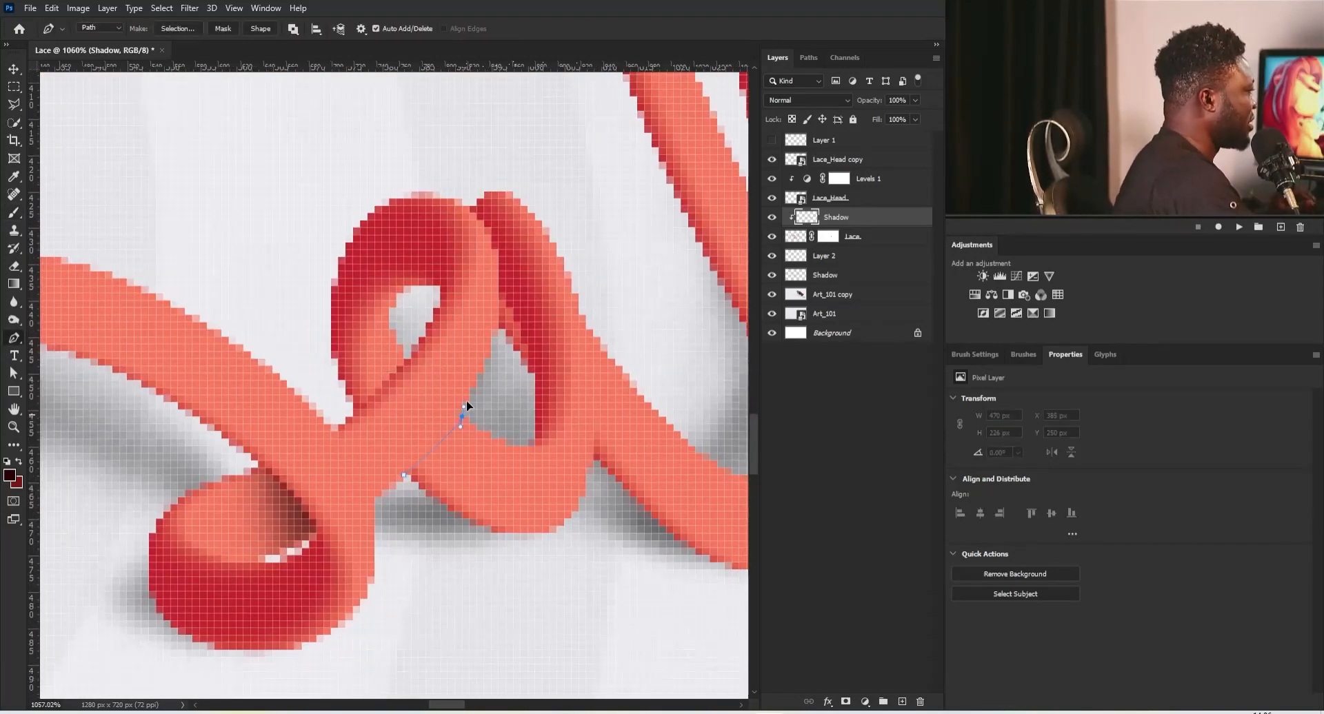
pyautogui.moveTo(547, 404); pyautogui.dragTo(567, 425)
pyautogui.click(609, 567)
pyautogui.click(555, 633)
pyautogui.click(404, 574)
pyautogui.click(404, 476)
pyautogui.hotkey('ctrl', 'Return')
# Brush a soft dark shadow onto the lower curve of the "a" within the selection, and deselect
pyautogui.press('b')
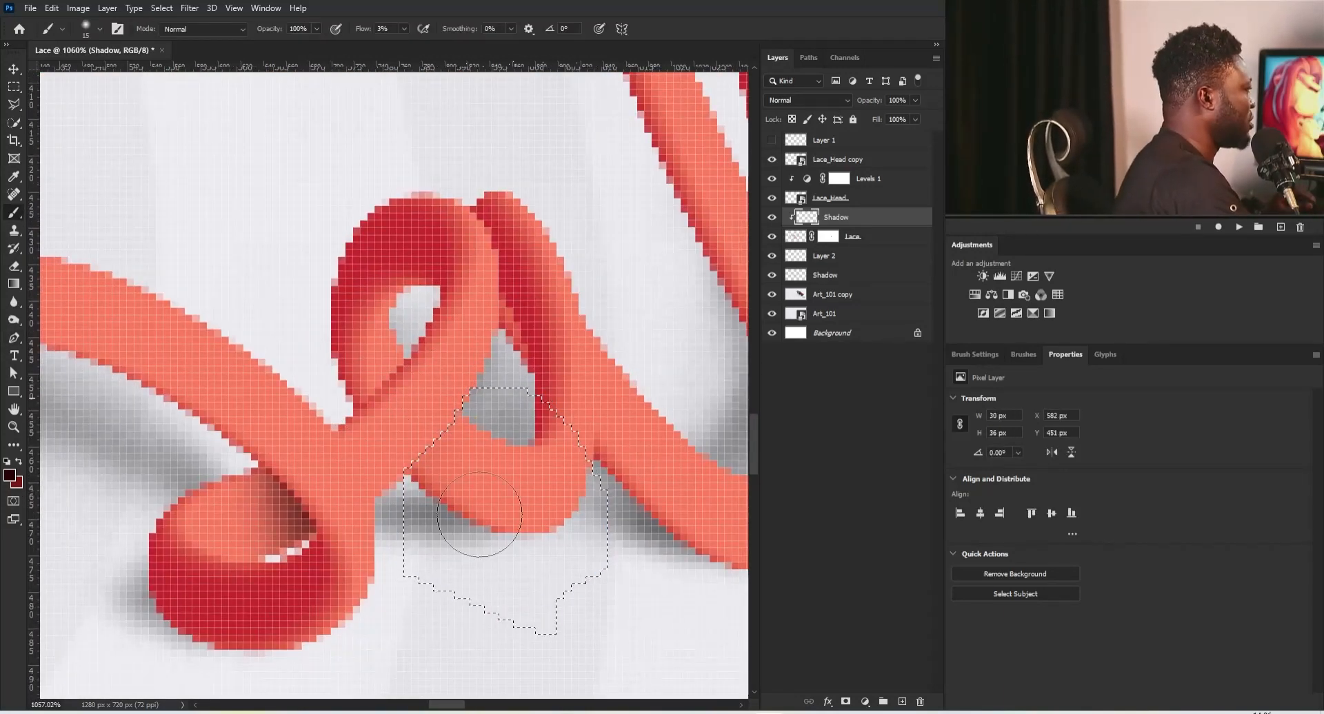
pyautogui.moveTo(482, 526)
pyautogui.mouseDown()
pyautogui.moveTo(401, 429)
pyautogui.moveTo(418, 451)
pyautogui.moveTo(433, 422)
pyautogui.moveTo(364, 413)
pyautogui.mouseUp()
pyautogui.hotkey('ctrl', 'd')
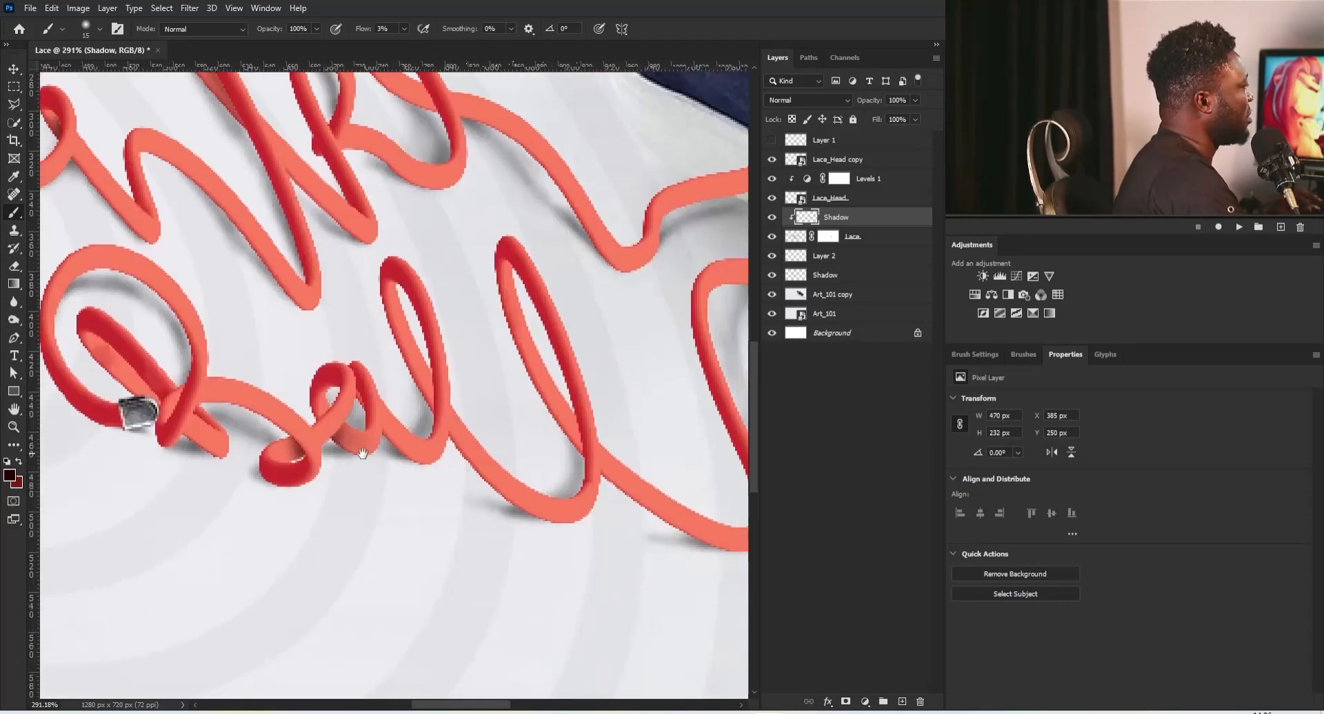
# Select the underlying strand of the first "l" in "Ball" with a Pen path, brush a soft shadow beside the crossing, and deselect
pyautogui.moveTo(509, 406)
pyautogui.mouseDown()
pyautogui.moveTo(481, 409)
pyautogui.moveTo(507, 405)
pyautogui.mouseUp()
pyautogui.moveTo(523, 400); pyautogui.dragTo(487, 420)
pyautogui.moveTo(393, 384); pyautogui.dragTo(443, 387)
pyautogui.press('p')
pyautogui.click(406, 371)
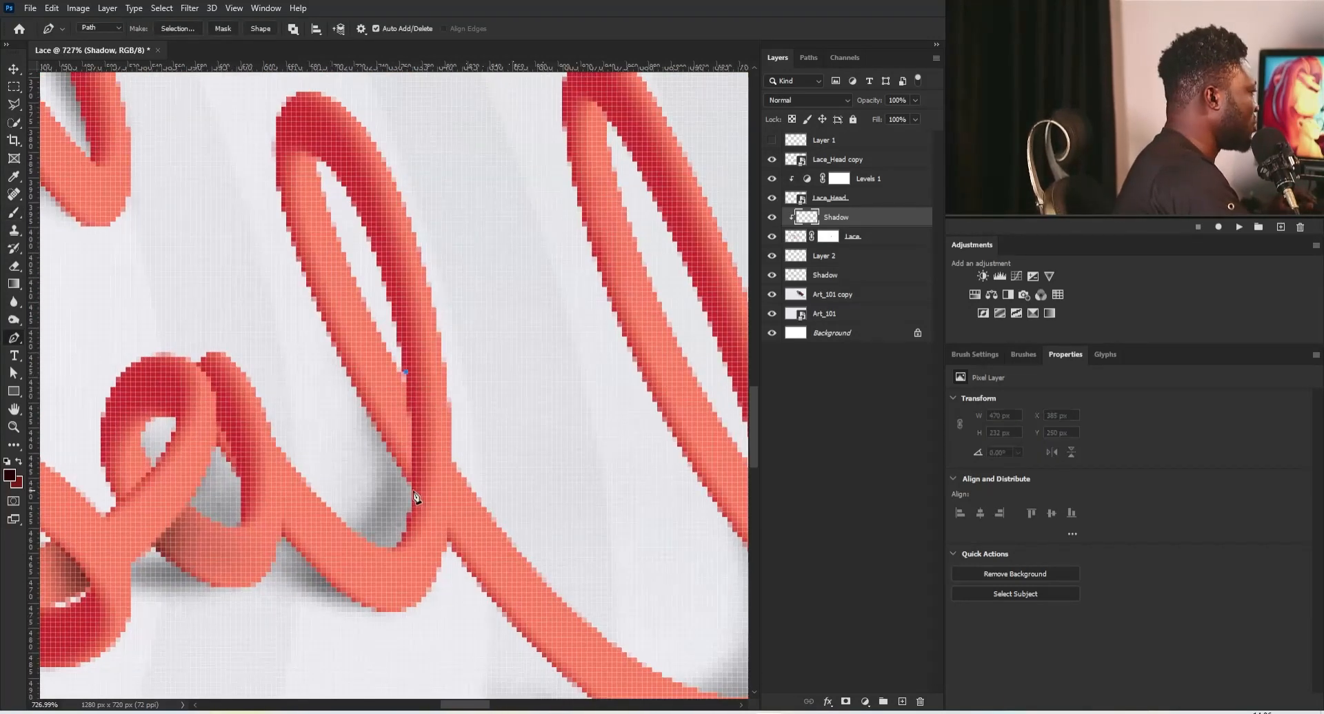
pyautogui.hotkey('ctrl', 'Return')
pyautogui.press('b')
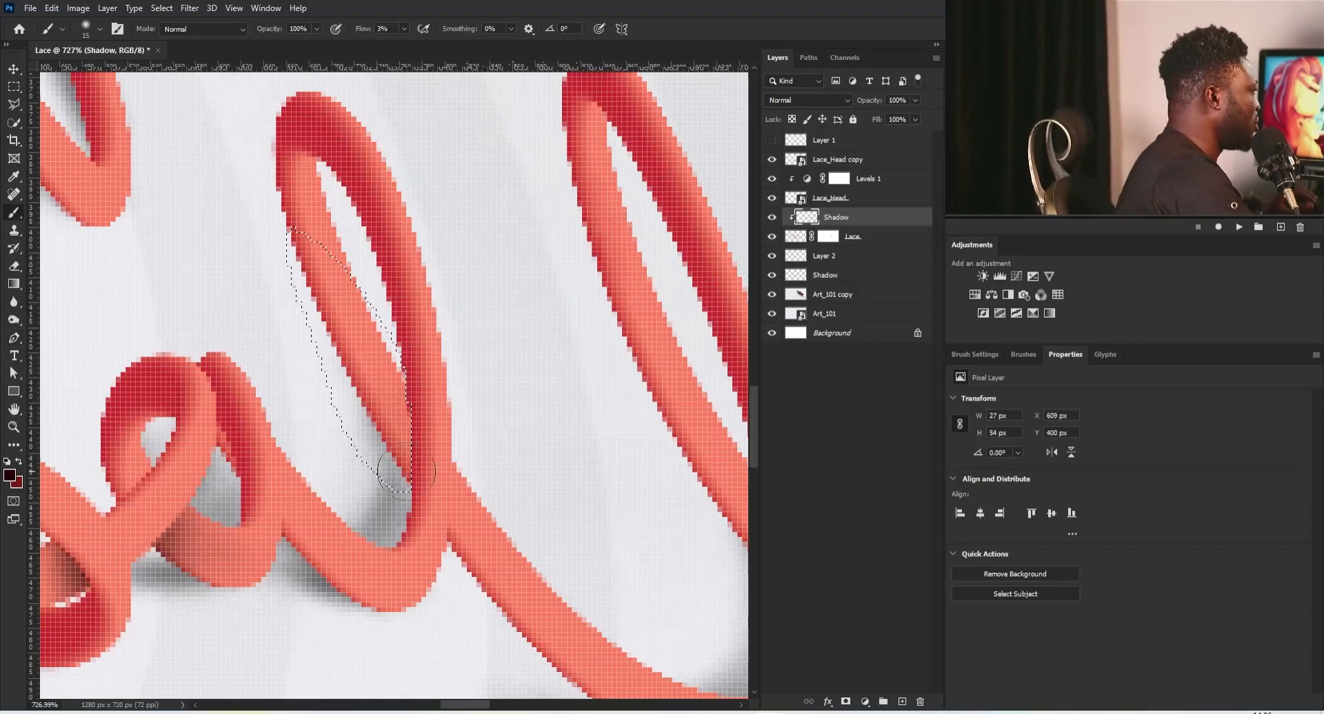
pyautogui.moveTo(387, 386)
pyautogui.mouseDown()
pyautogui.moveTo(427, 437)
pyautogui.moveTo(428, 394)
pyautogui.mouseUp()
pyautogui.hotkey('ctrl', 'd')
# Select the underlying strand of the second "l" in "Ball" with a Pen path, brush a soft shadow at the crossing, and deselect
pyautogui.moveTo(490, 502); pyautogui.dragTo(433, 505)
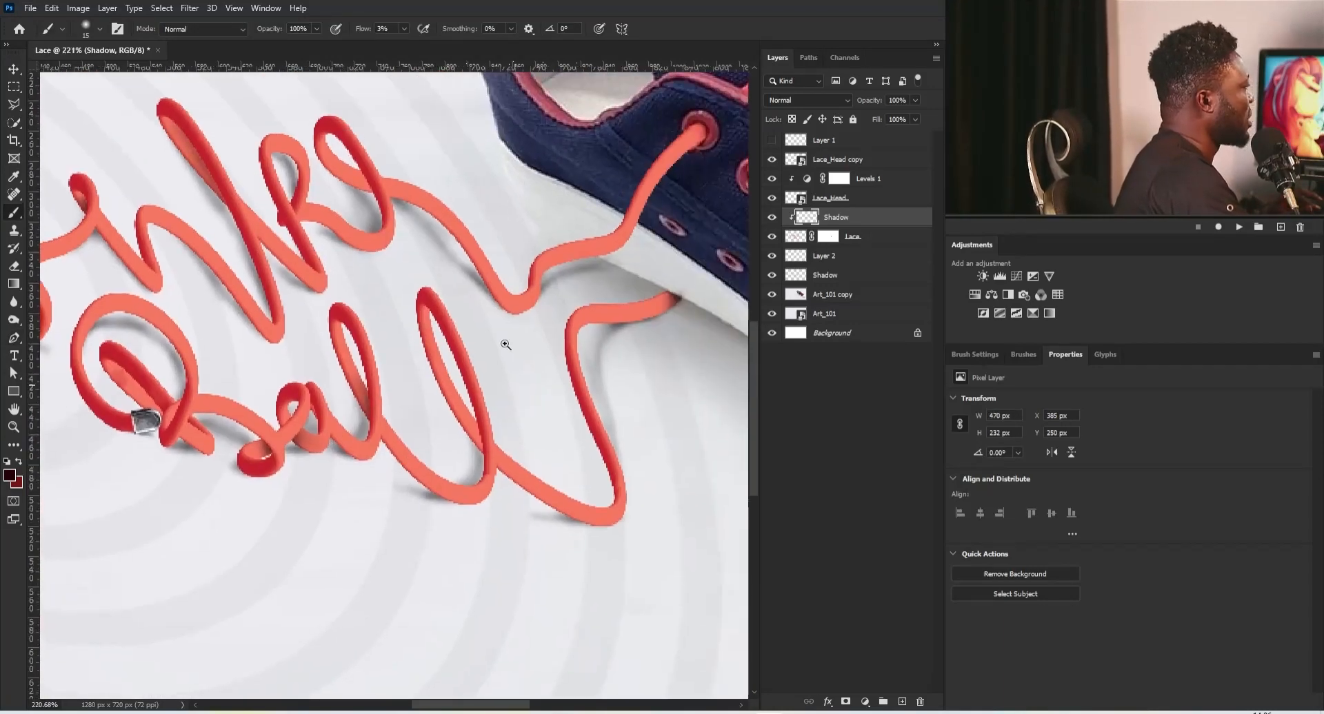
pyautogui.moveTo(505, 345); pyautogui.dragTo(519, 349)
pyautogui.moveTo(514, 448); pyautogui.dragTo(470, 469)
pyautogui.press('p')
pyautogui.click(428, 423)
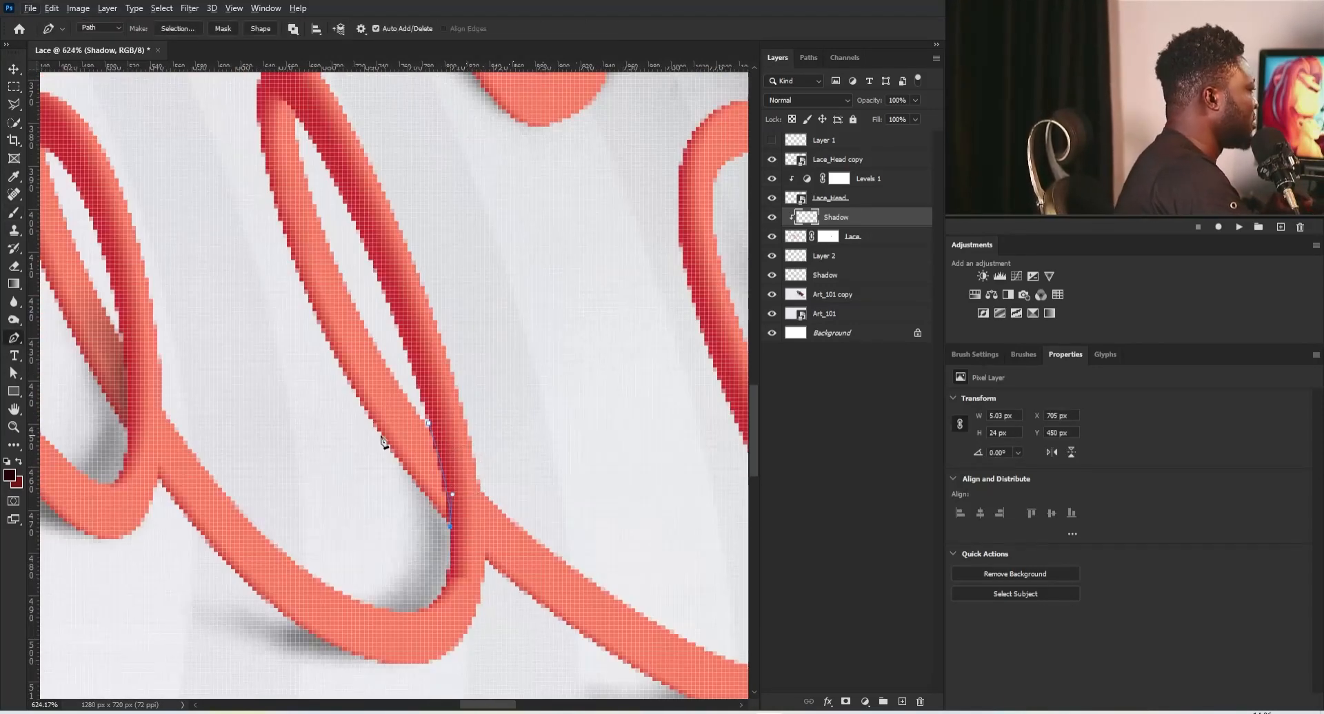
pyautogui.hotkey('ctrl', 'Return')
pyautogui.press('b')
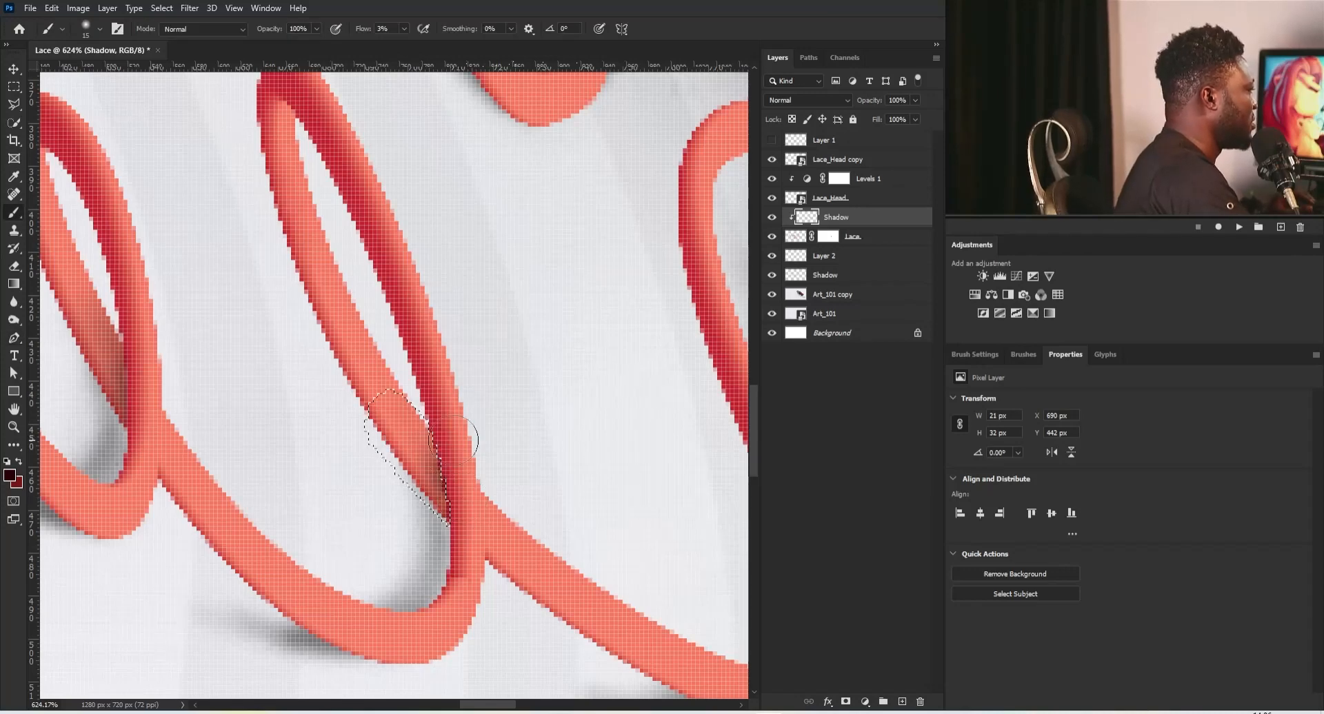
pyautogui.moveTo(453, 440)
pyautogui.mouseDown()
pyautogui.moveTo(463, 495)
pyautogui.moveTo(443, 464)
pyautogui.mouseUp()
pyautogui.hotkey('ctrl', 'd')
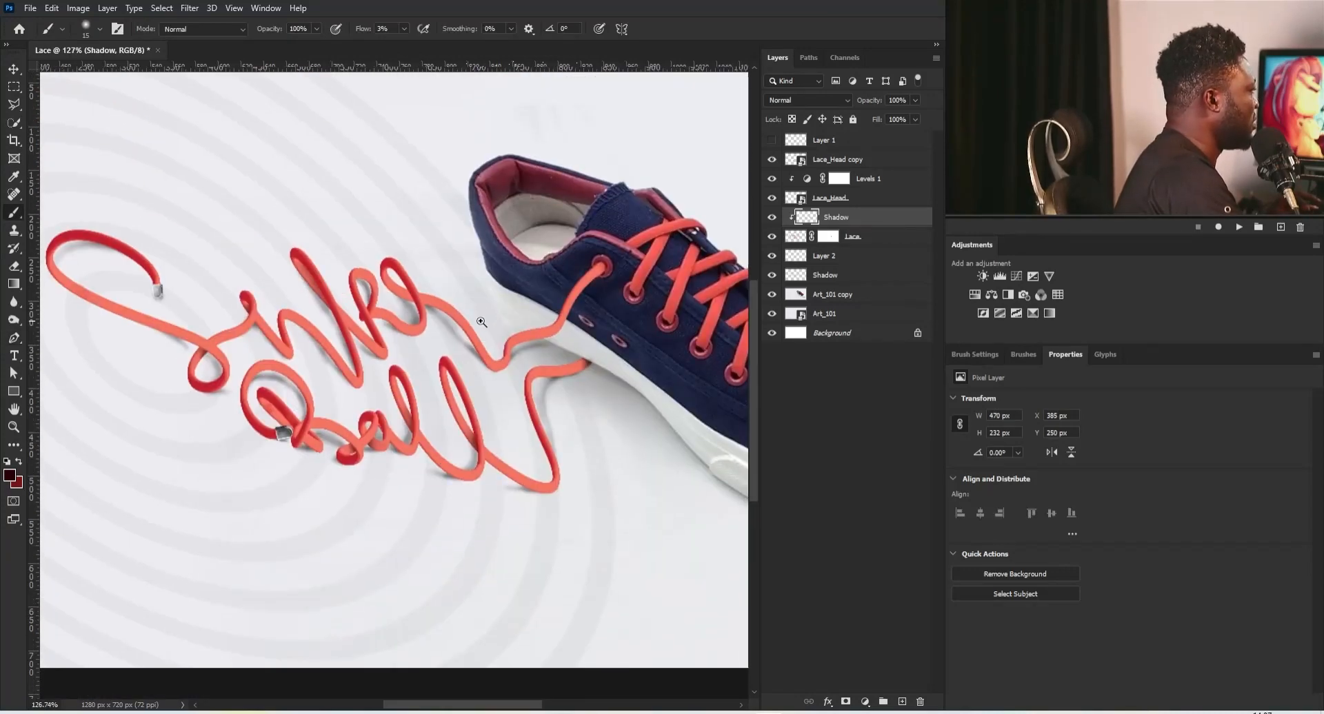
pyautogui.moveTo(481, 322); pyautogui.dragTo(463, 336)
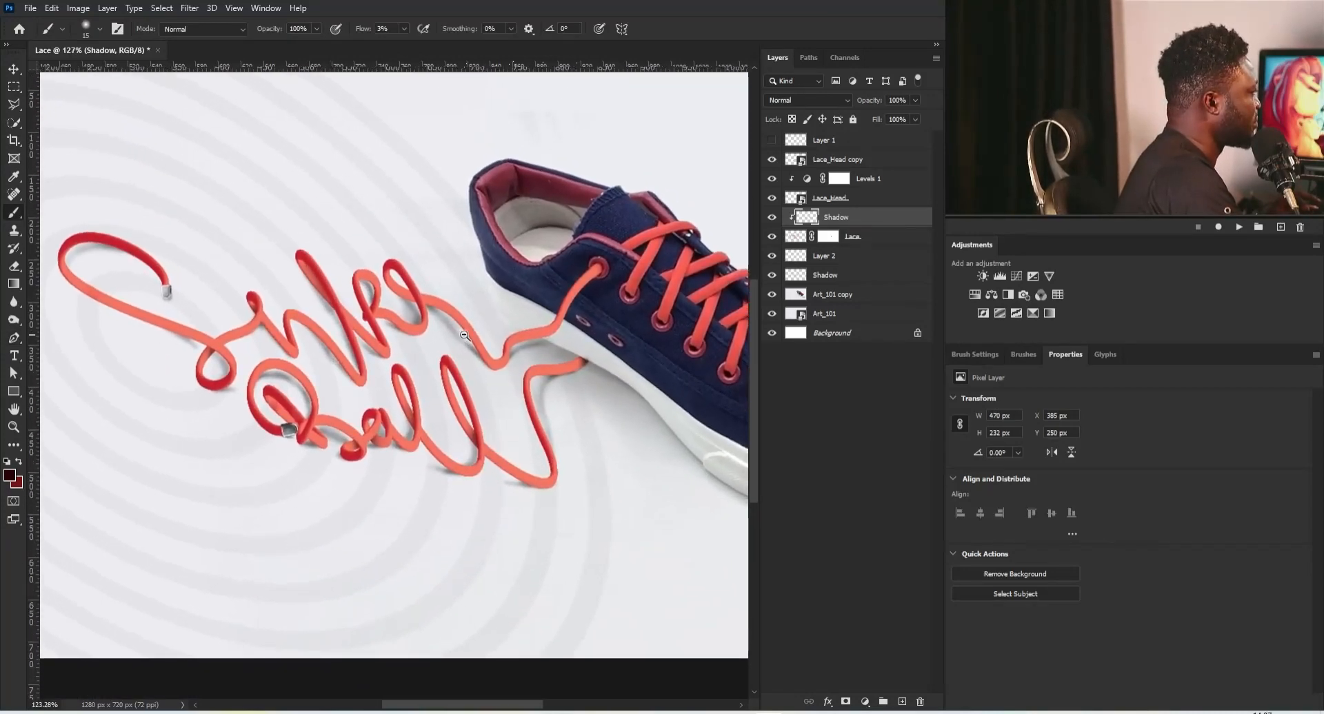
pyautogui.moveTo(274, 374); pyautogui.dragTo(325, 467)
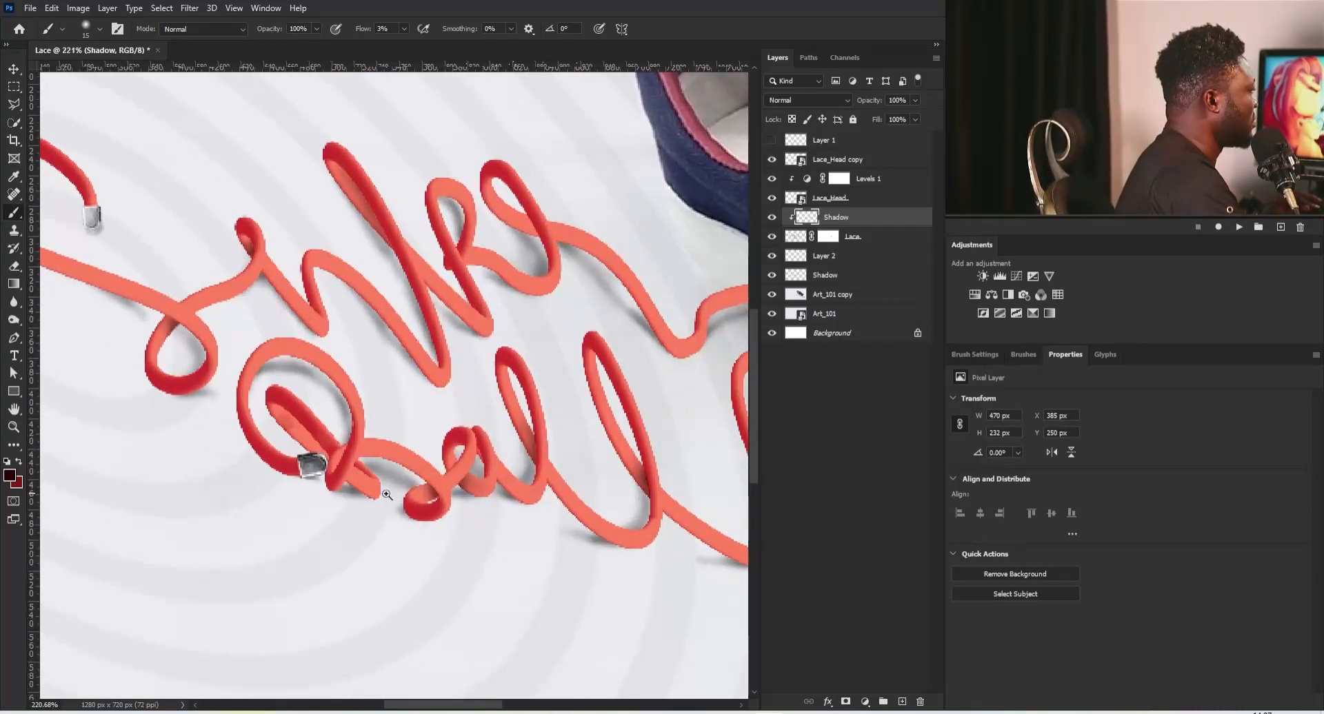